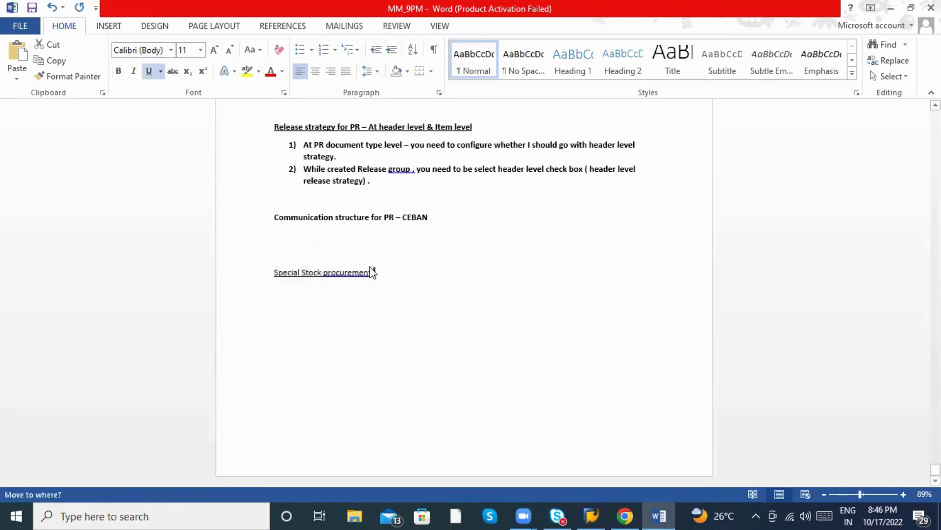
Add the heading 'Third Party Procurement:' under Special Stock procurement, with 'AMAZON' on the line below.
left_click(348, 270)
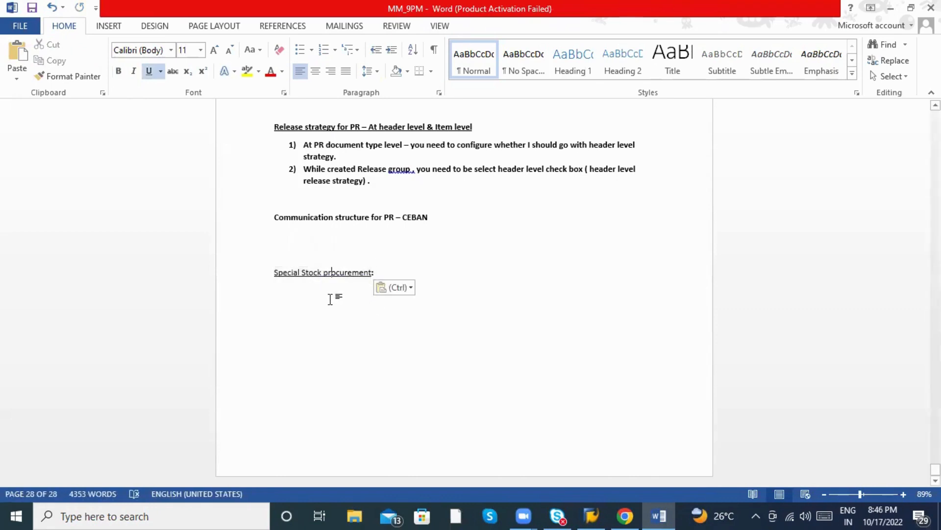
left_click(387, 274)
key("Return")
key("Return")
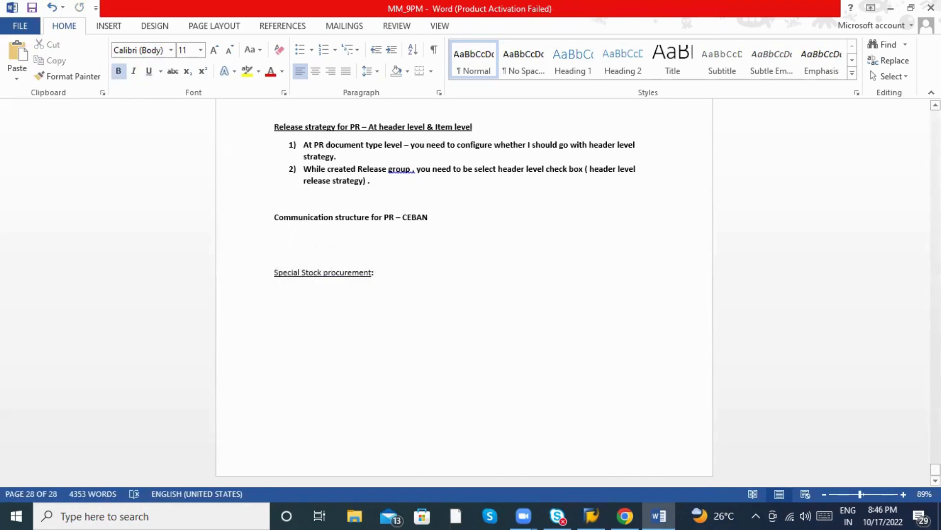
type("Third")
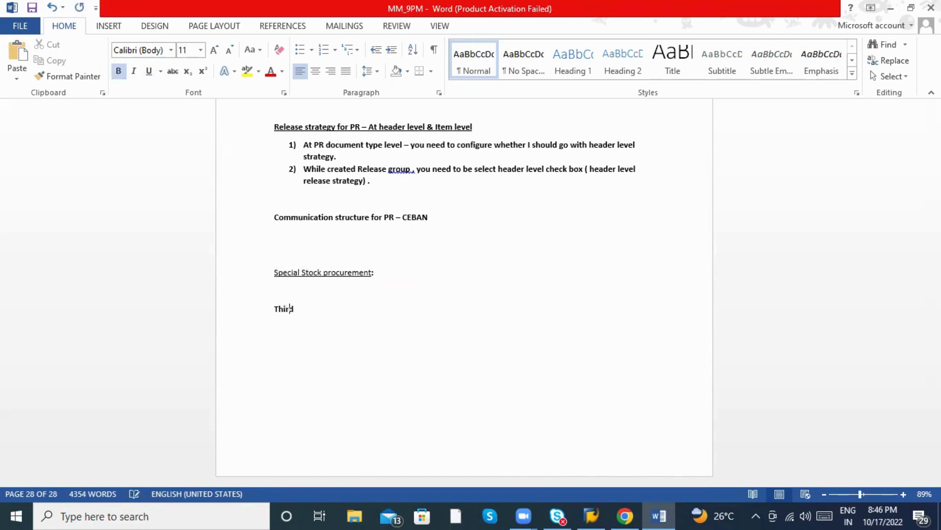
type(" Party Procurement :")
key("Return")
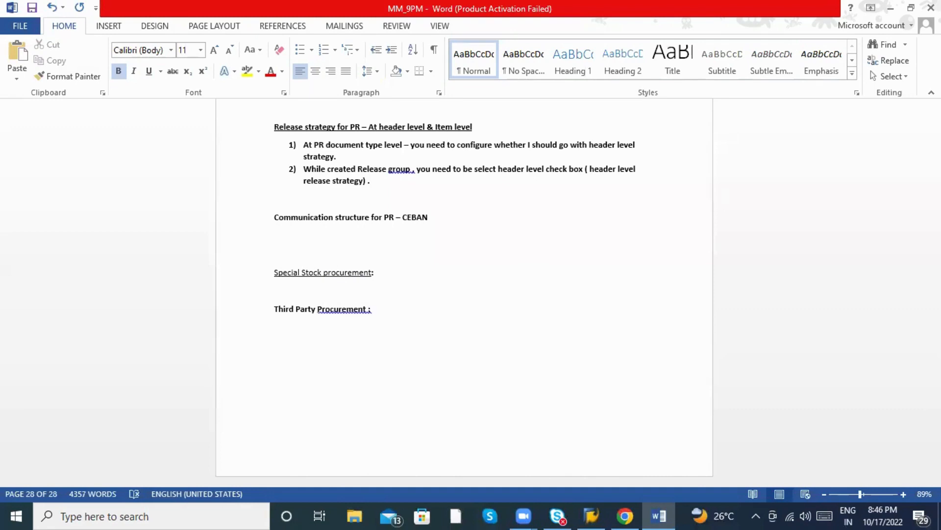
right_click(336, 311)
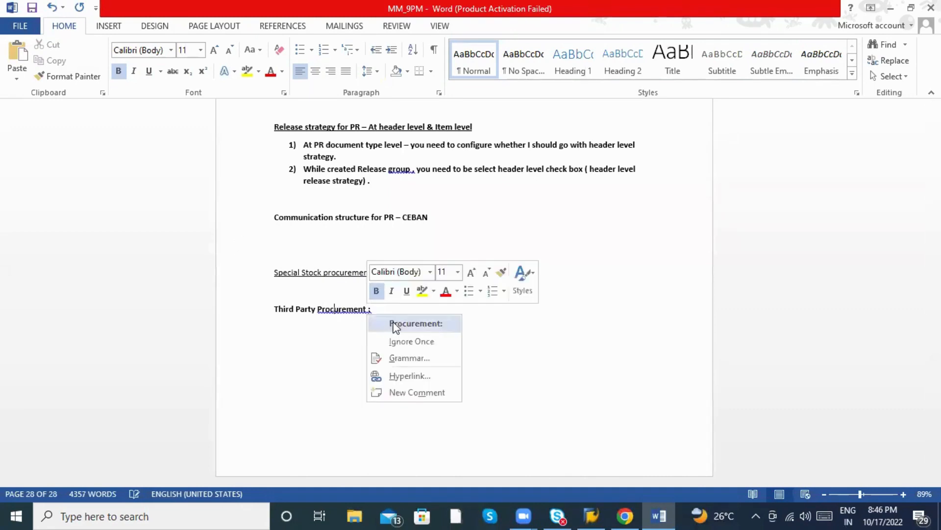
left_click(396, 323)
key("Down")
key("Down")
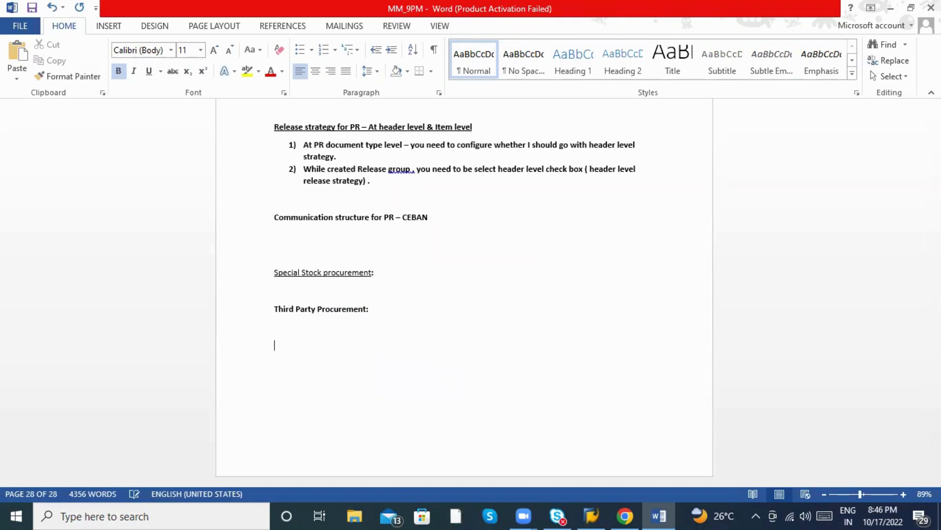
type("AMAZON")
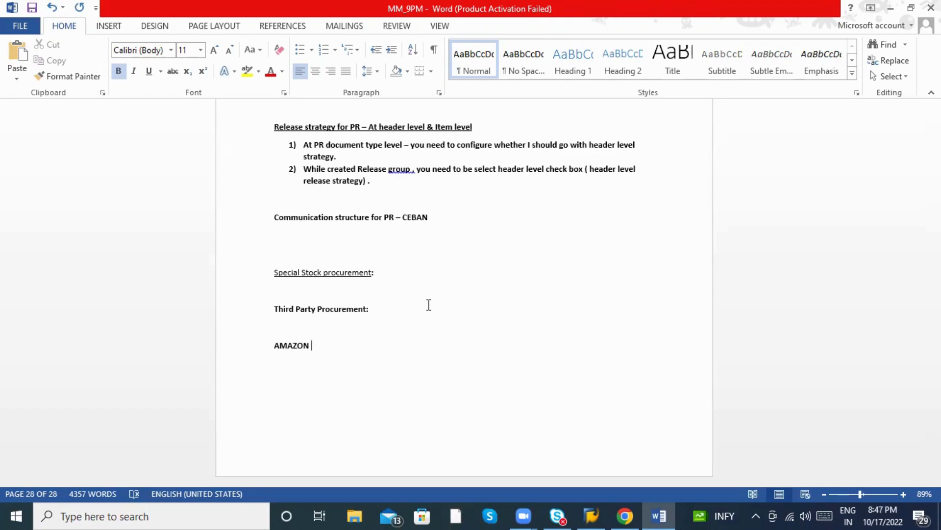
Replace 'AMAZON' with the heading 'SD & MM Integration :' and start a new line below it.
key("BackSpace")
key("BackSpace")
key("BackSpace")
key("BackSpace")
key("BackSpace")
key("BackSpace")
key("BackSpace")
key("BackSpace")
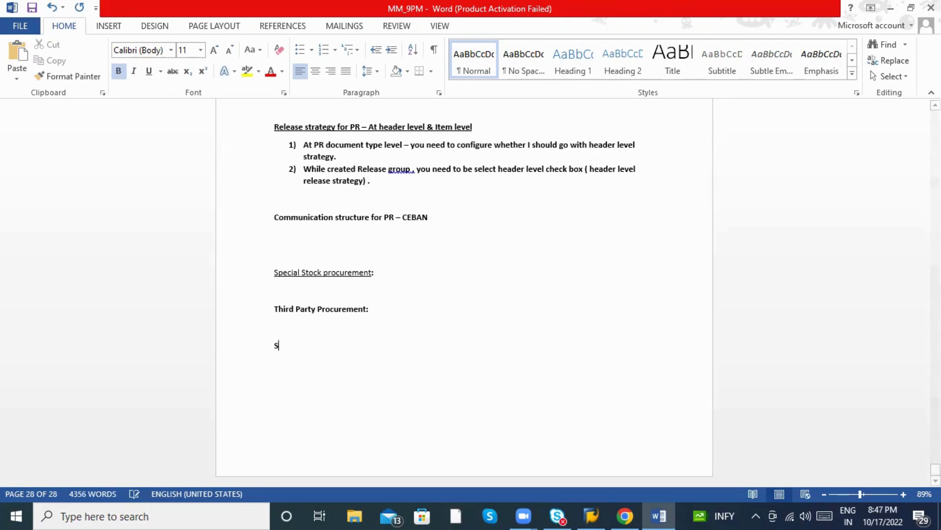
type("SD &")
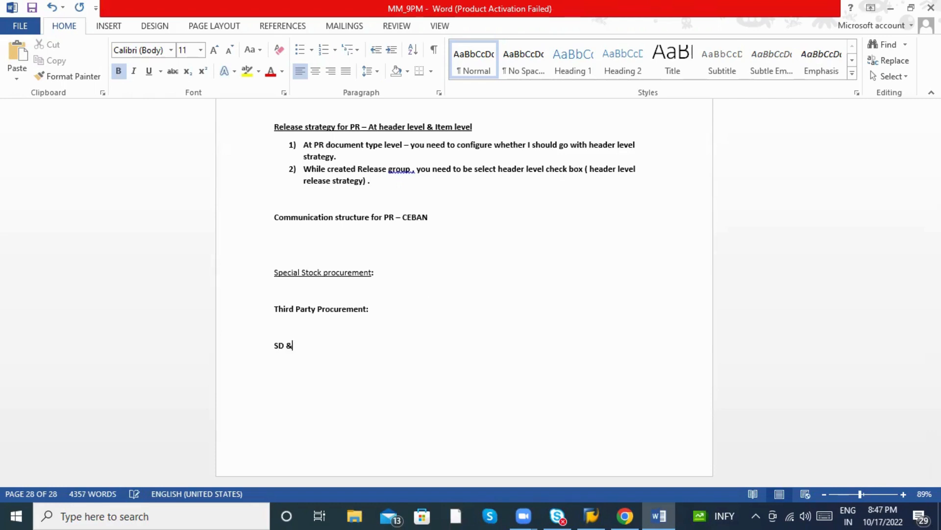
type(" MM Integ")
key("BackSpace")
key("BackSpace")
type("tegration ")
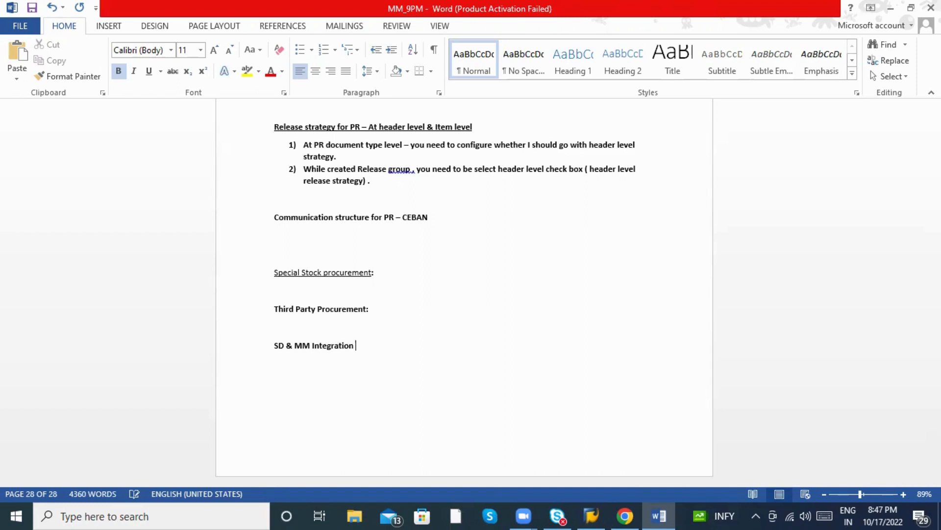
type(":")
key("Return")
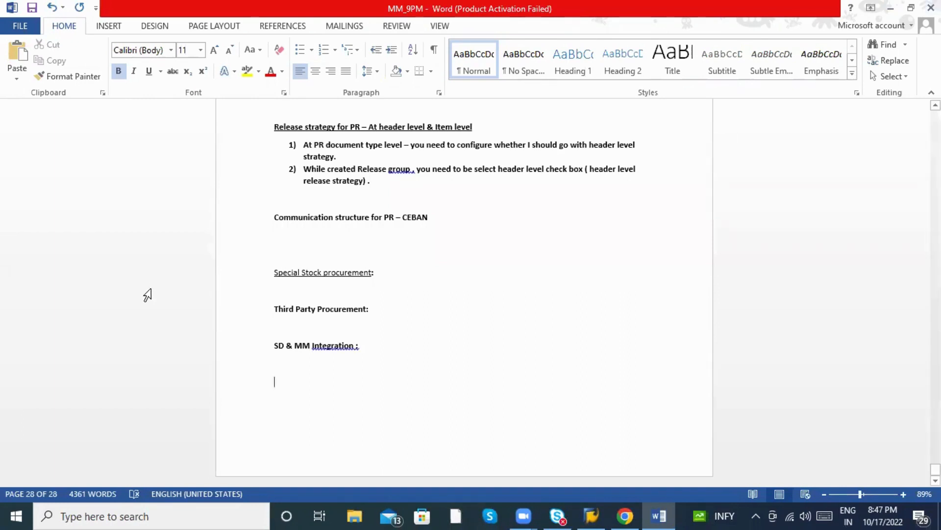
Fix the Integration: spelling and write item '1) Sales order Creation : VA01 ( SD team )'.
right_click(337, 345)
left_click(399, 360)
left_click(319, 378)
type("1) ")
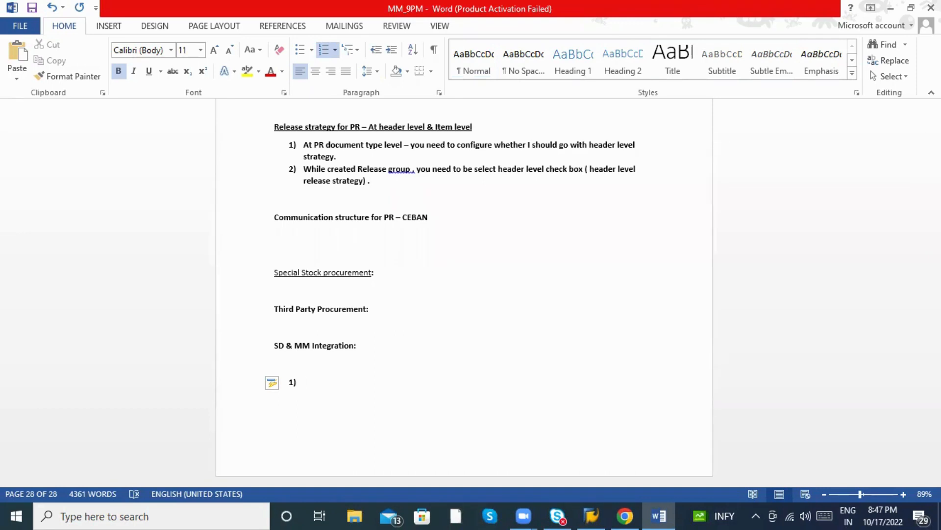
type("Sales order Creation : ")
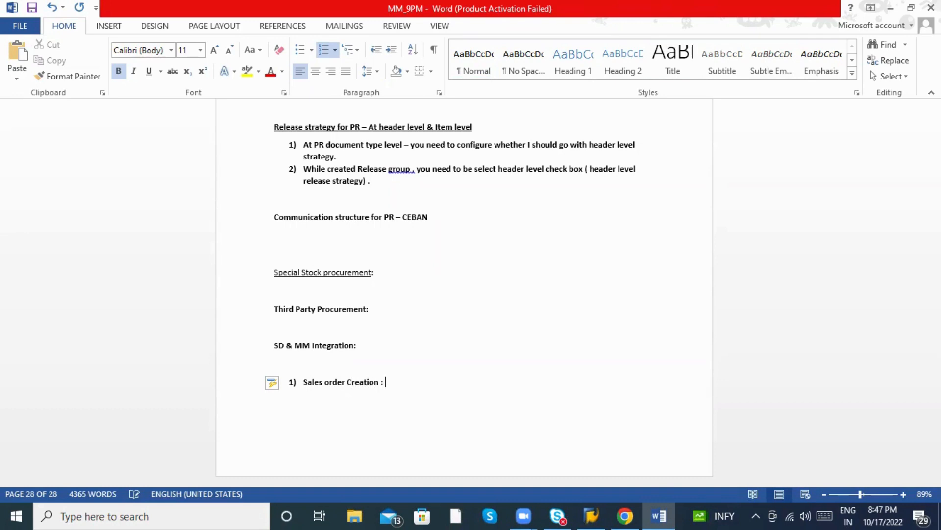
type("VA01 ( SD")
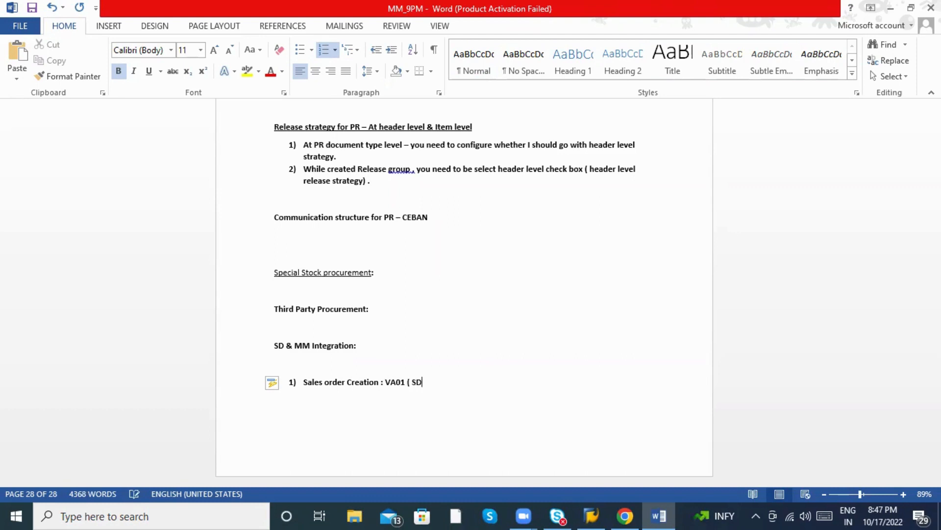
type(" team )")
key("Return")
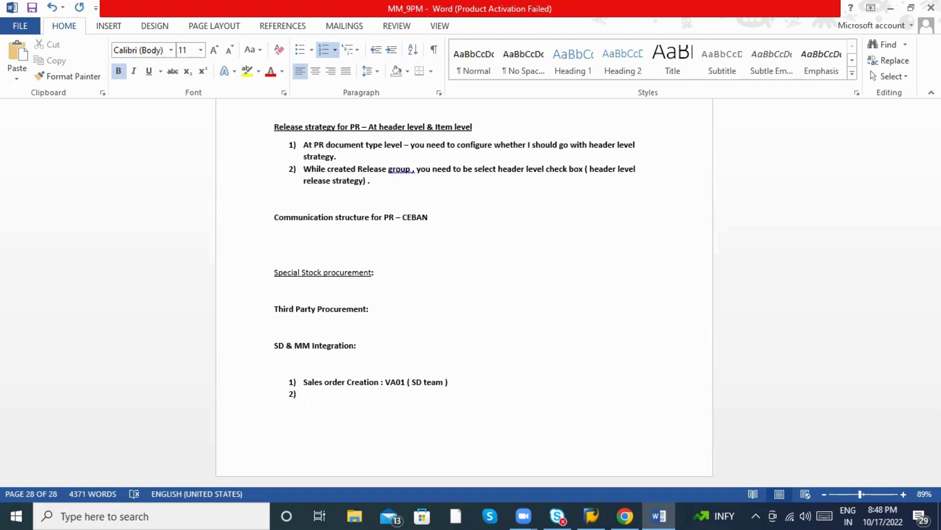
Write item 2: 'PR automatically created in background in SO.'.
type("PR automatically create")
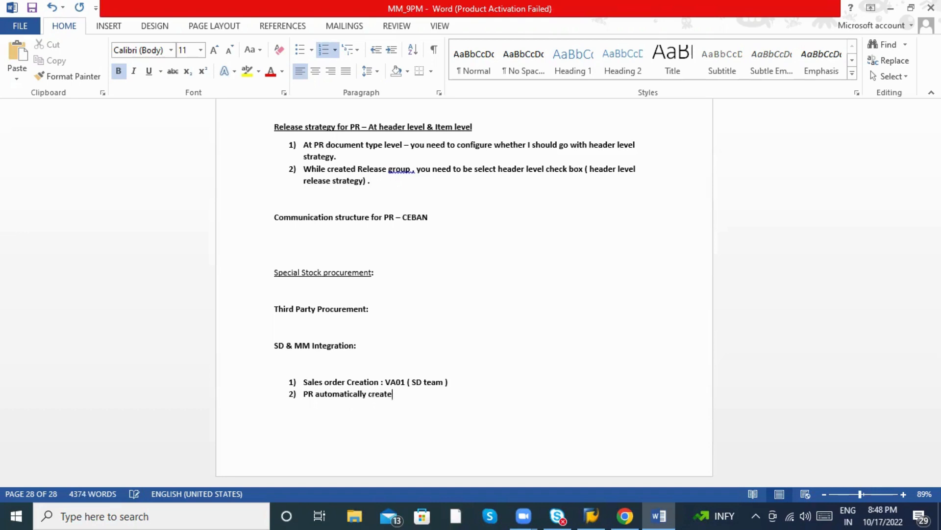
type("d in background in")
key("BackSpace")
key("BackSpace")
type("in SO")
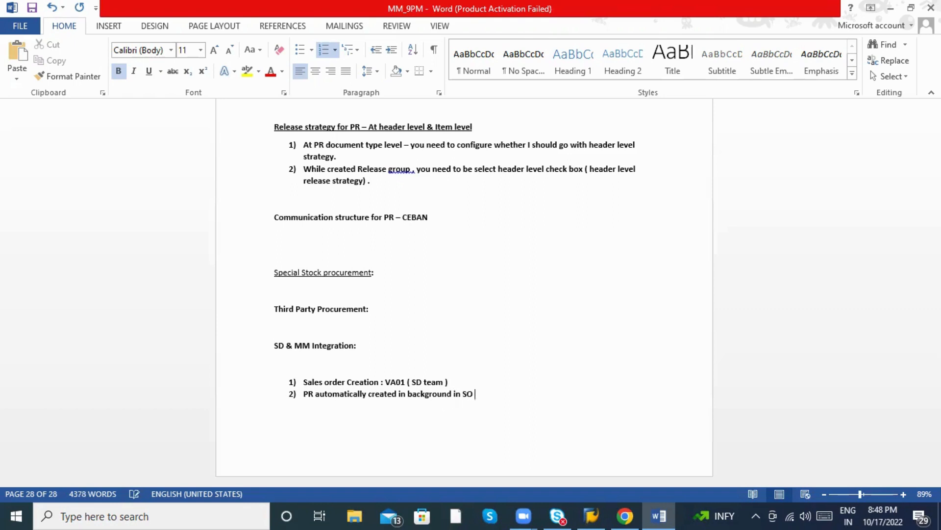
key("BackSpace")
type(".")
Append '- Item category group ( TAS) --> This is third party' to item 1.
left_click(462, 377)
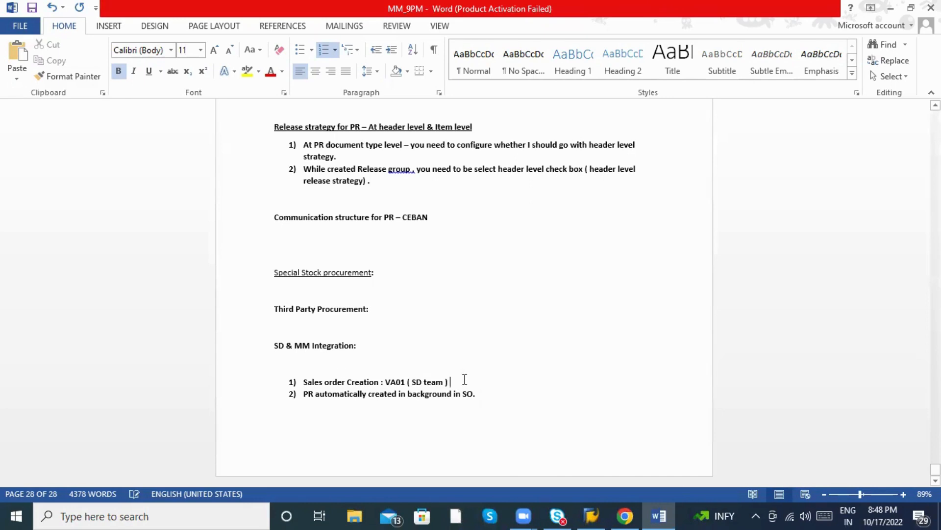
type("-")
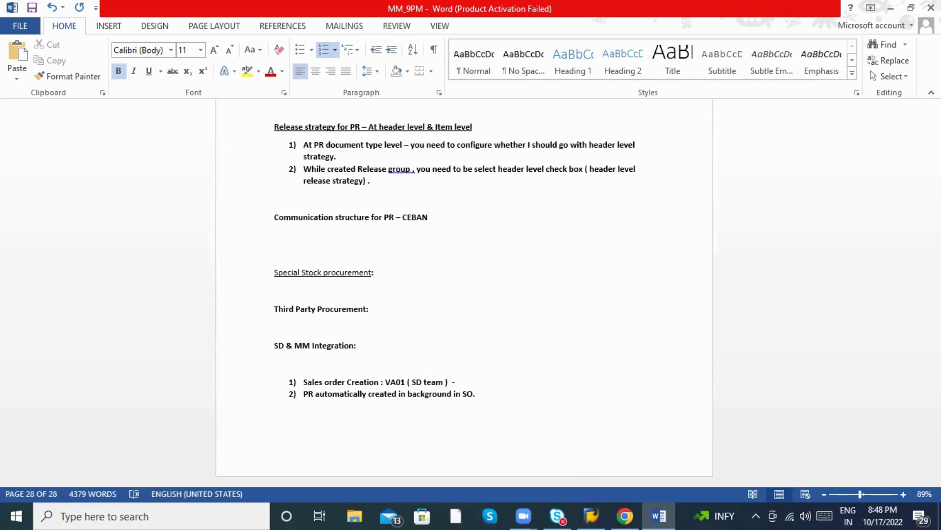
type(" Item category group ")
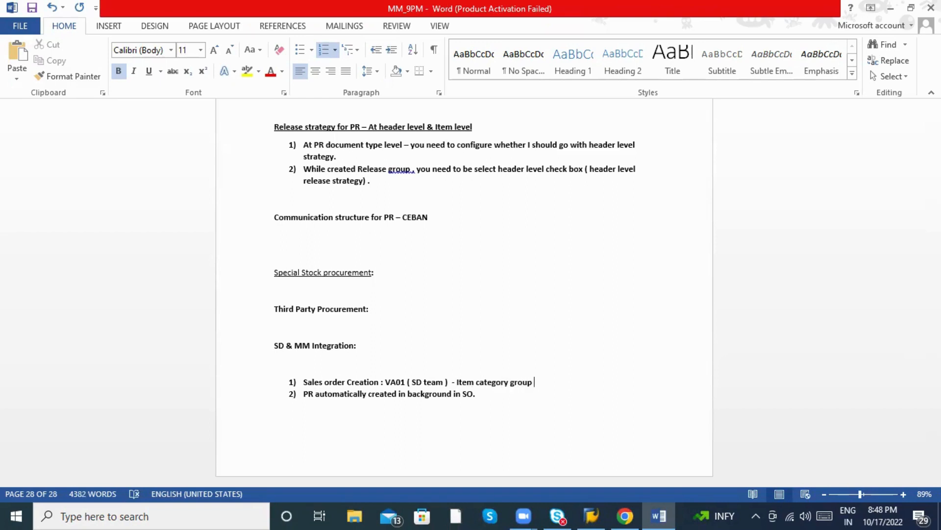
type("( TAS")
type(") ")
type("--")
type("> This ")
type("is thirud")
key("BackSpace")
key("BackSpace")
type("d party")
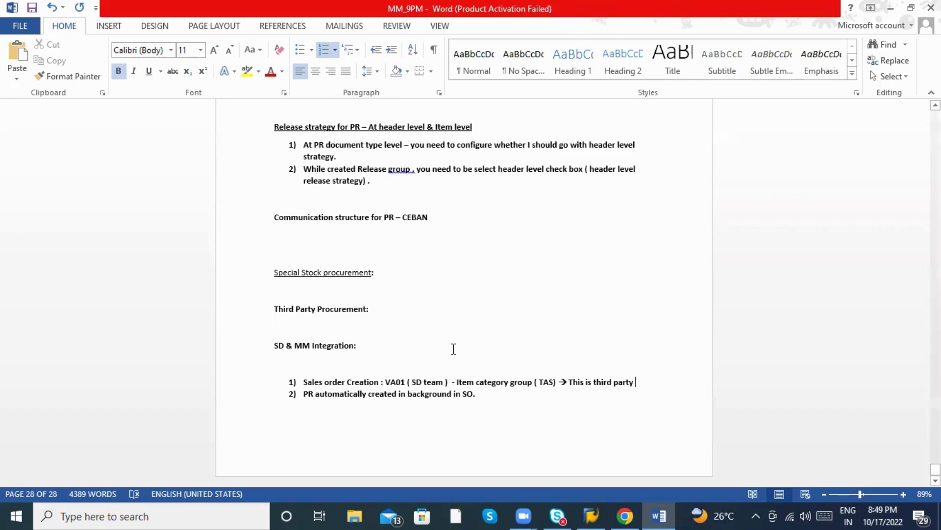
Highlight TAS in list item 1 in yellow.
left_click_drag(556, 384, 537, 383)
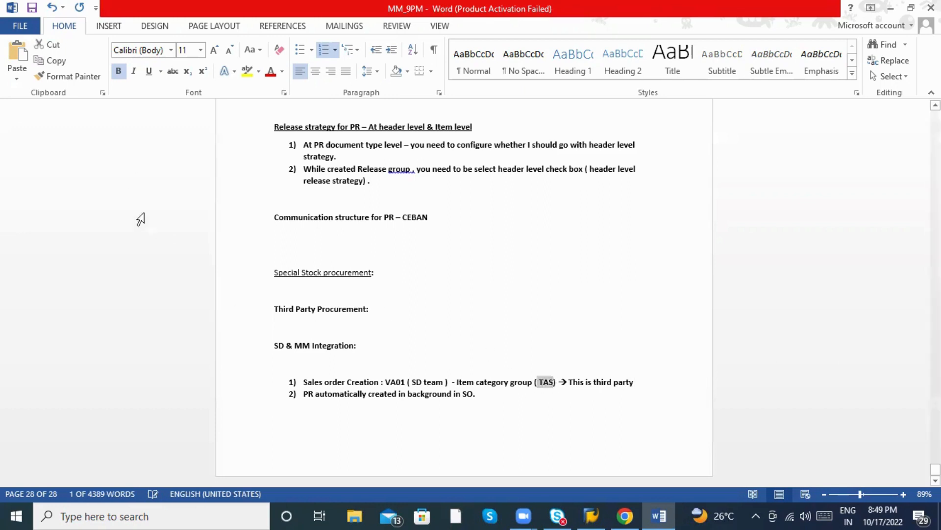
left_click(247, 71)
left_click(562, 416)
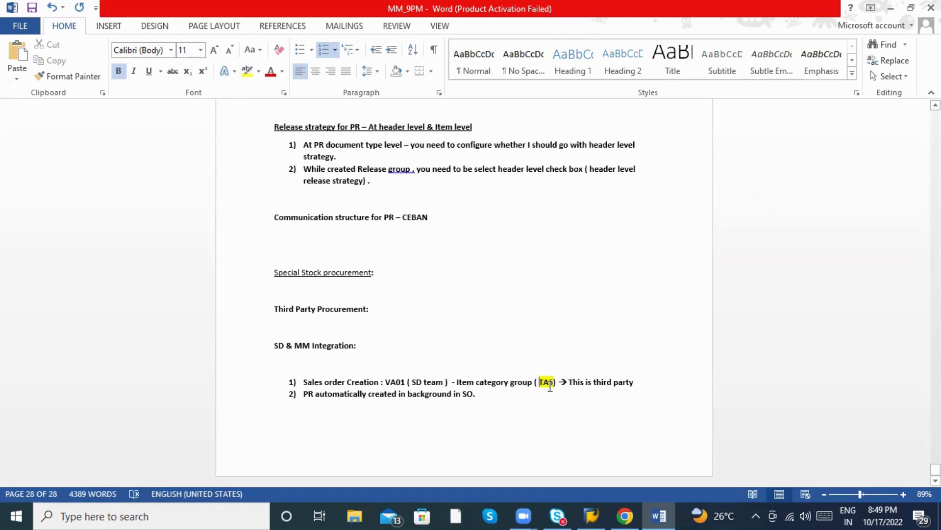
End item 1 with 'sales order' and add a new line after item 2 on the next page.
left_click(666, 382)
type("sales orde")
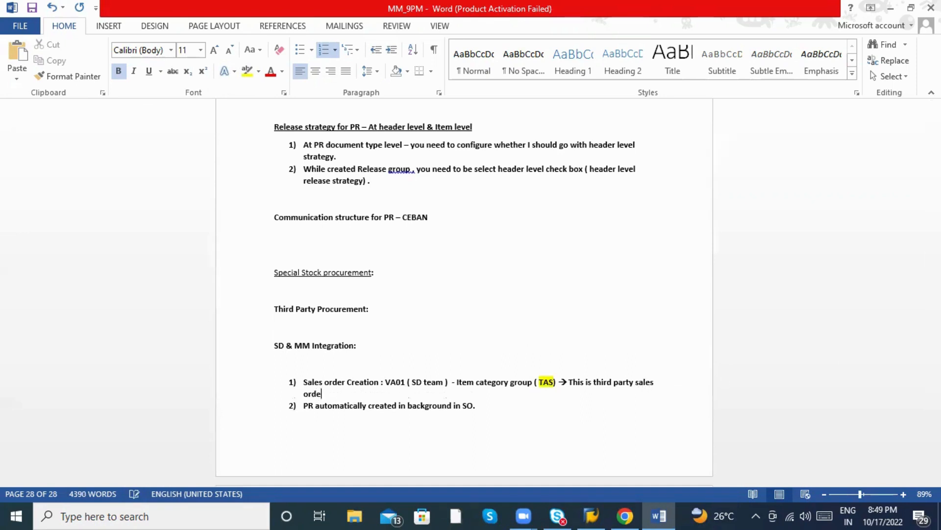
type("r")
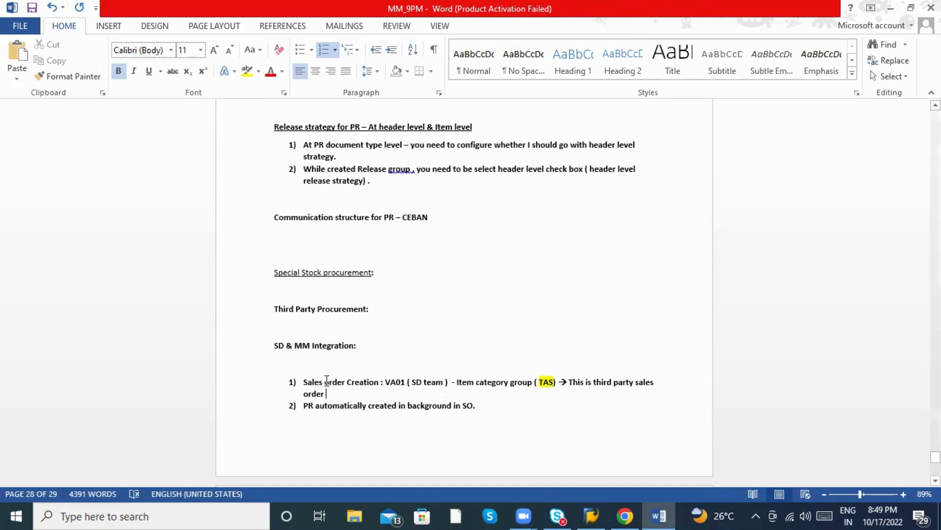
scroll(327, 381, "down", 3)
left_click(478, 291)
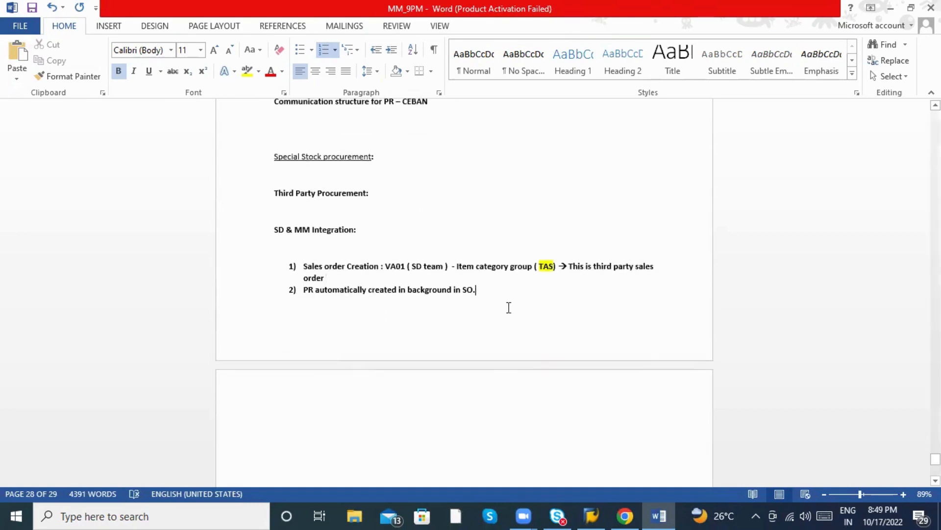
key("Return")
key("Return")
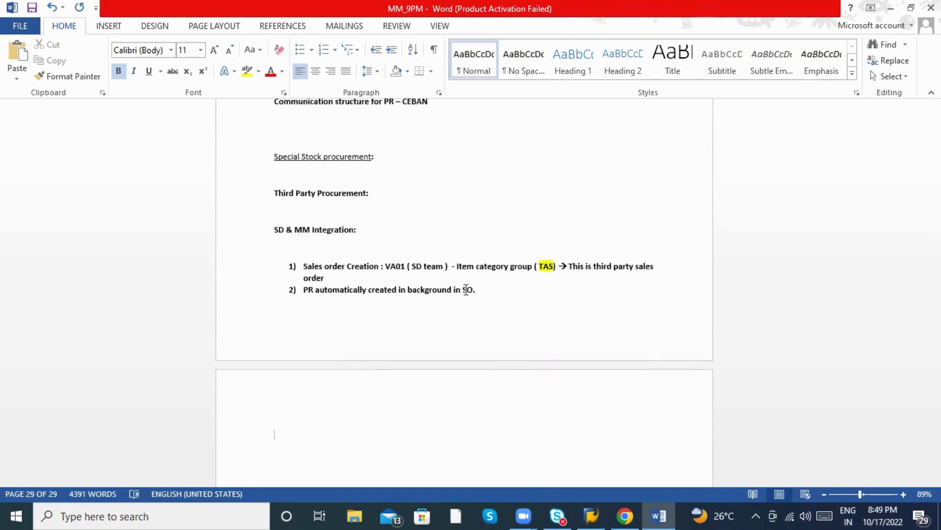
scroll(467, 290, "down", 2)
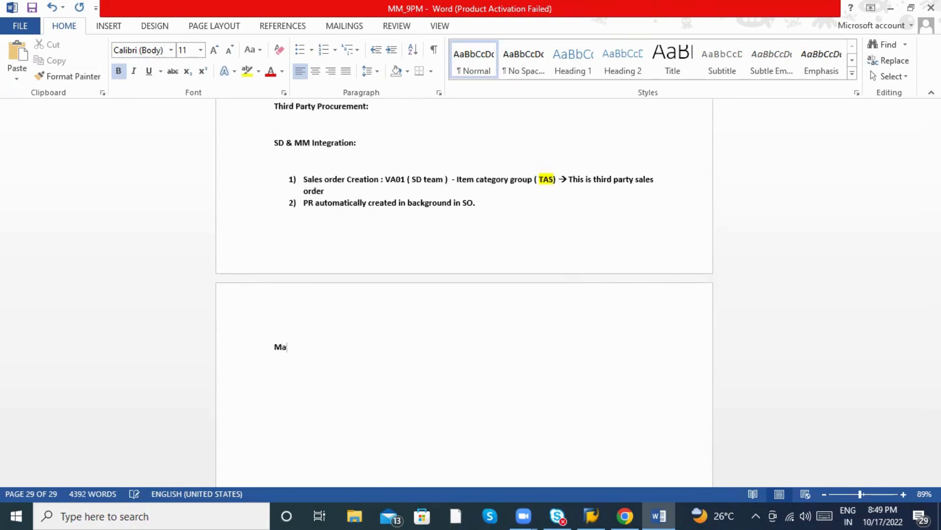
Add the 'Master data :' heading with a numbered item '1)' beneath it.
type("ster data :")
key("Return")
type("1)")
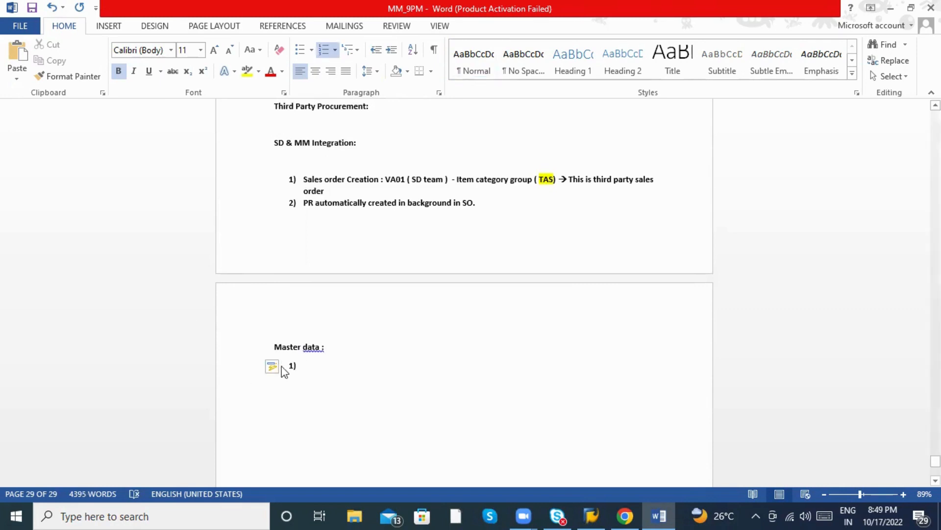
right_click(318, 348)
left_click(343, 361)
left_click(315, 366)
Write item 1 as 'Material Master record - Sales org View 2, Item category - BANS'.
type("Materail m")
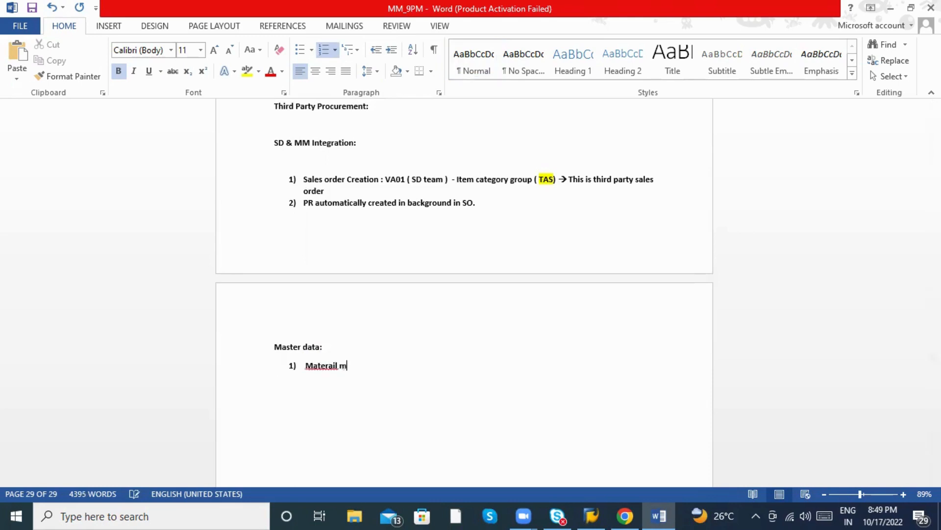
key("BackSpace")
key("BackSpace")
key("BackSpace")
key("BackSpace")
key("BackSpace")
type("ial Master reco")
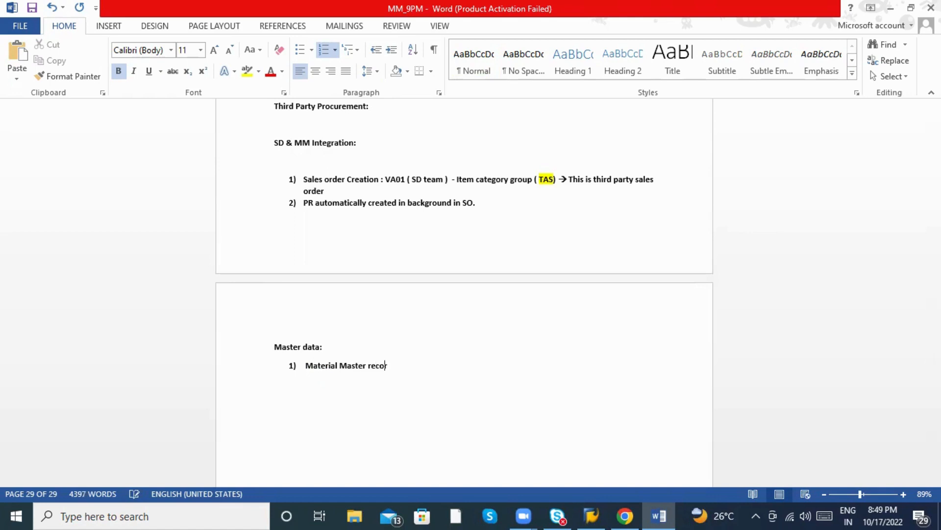
type("rd - ")
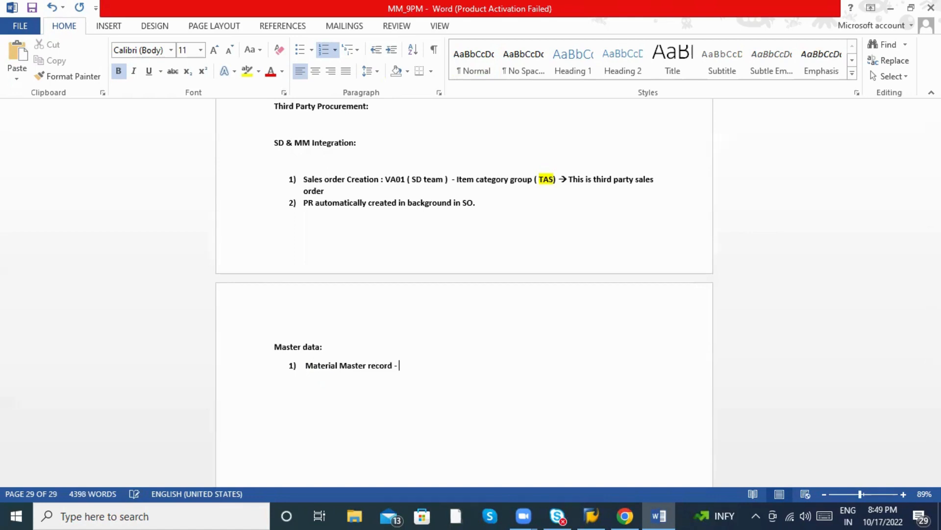
type("Salrs or")
key("BackSpace")
key("BackSpace")
key("BackSpace")
key("BackSpace")
type("e")
key("BackSpace")
key("BackSpace")
type("es org View ")
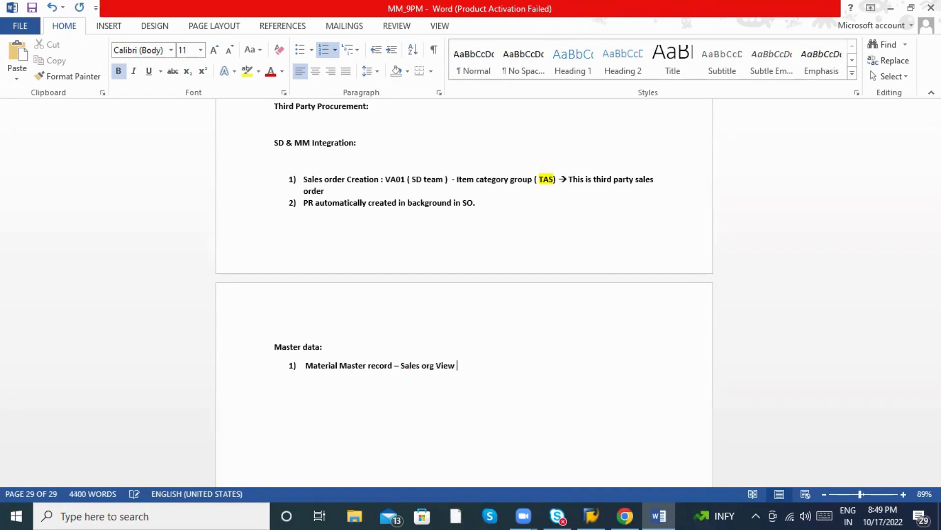
type("2 , Item category -")
type("NORM")
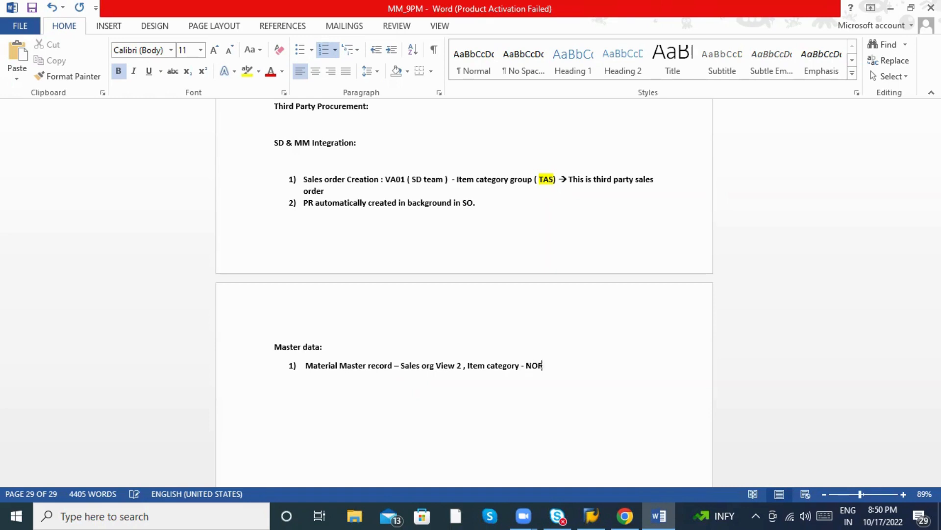
key("BackSpace")
key("BackSpace")
key("BackSpace")
type("BANS")
type("\"")
Add the opening quote before BANS and highlight 'Item category – “BANS”' in yellow.
left_click(528, 366)
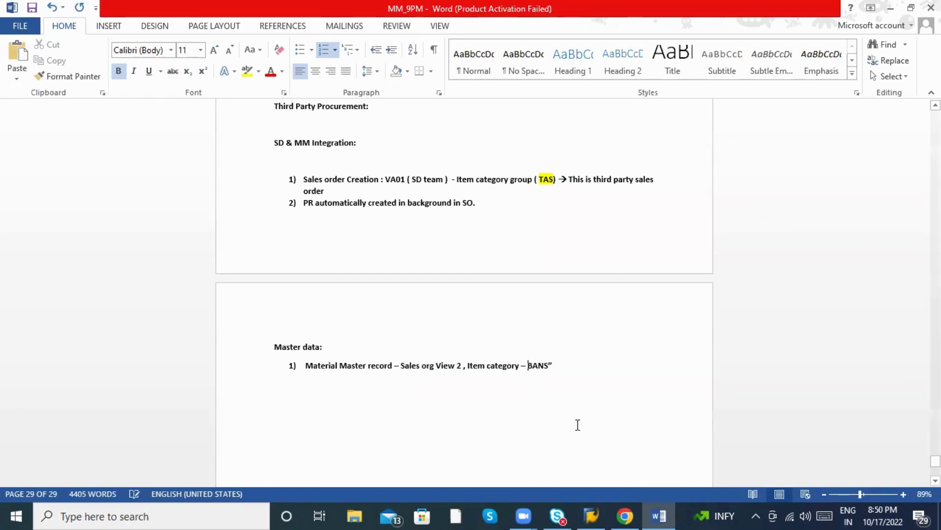
type("\"")
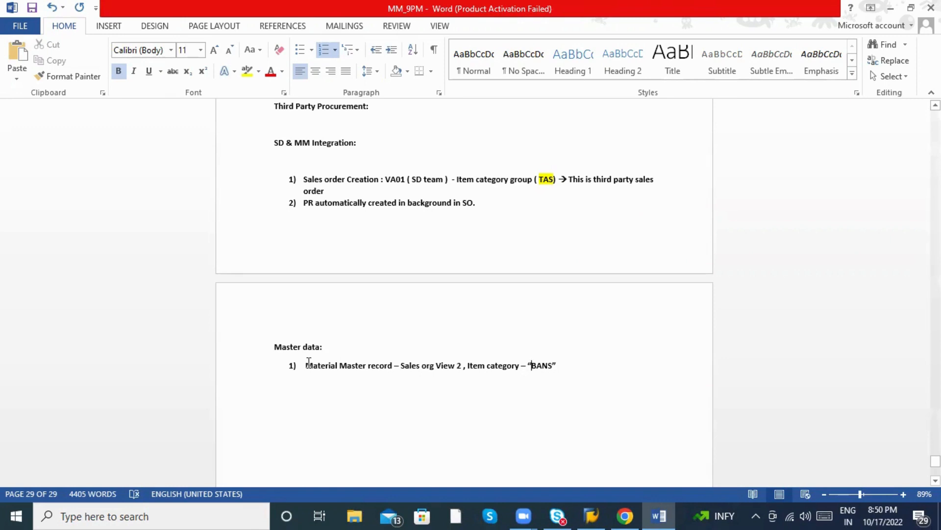
left_click_drag(307, 366, 391, 369)
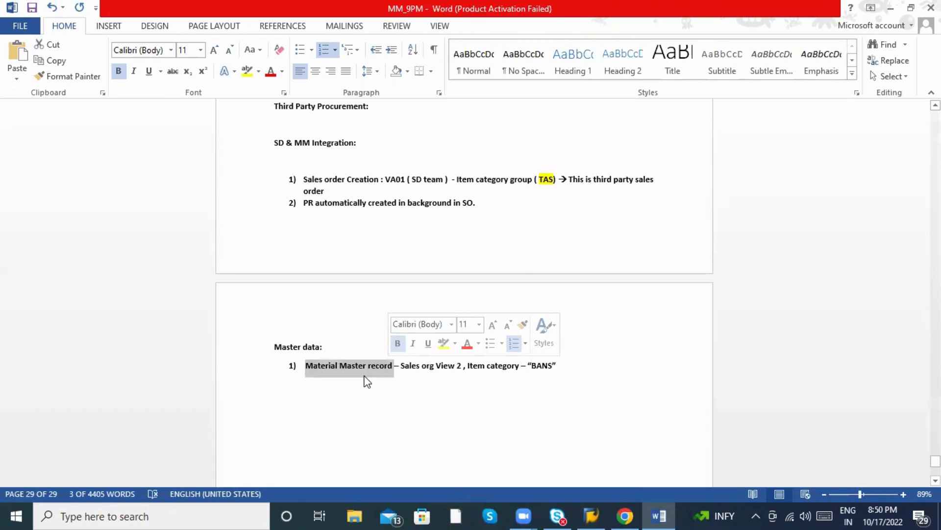
left_click(441, 375)
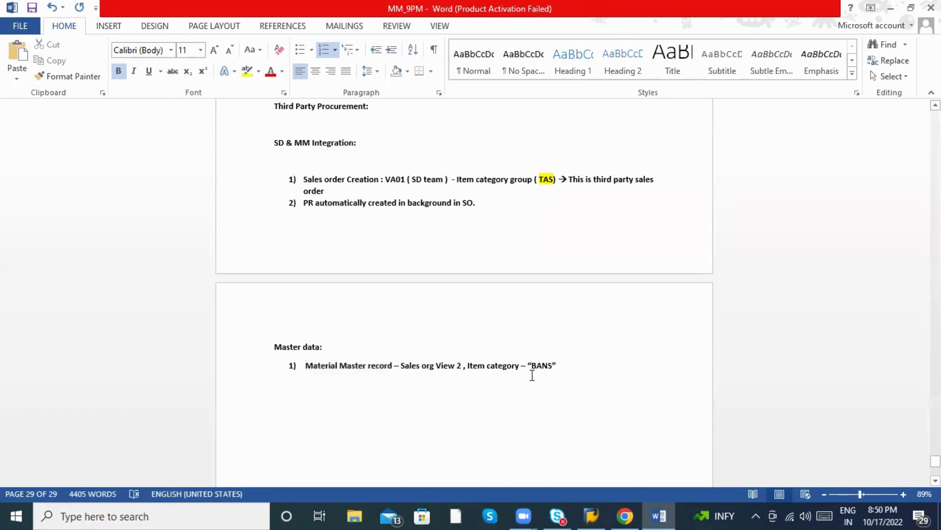
left_click_drag(559, 366, 472, 370)
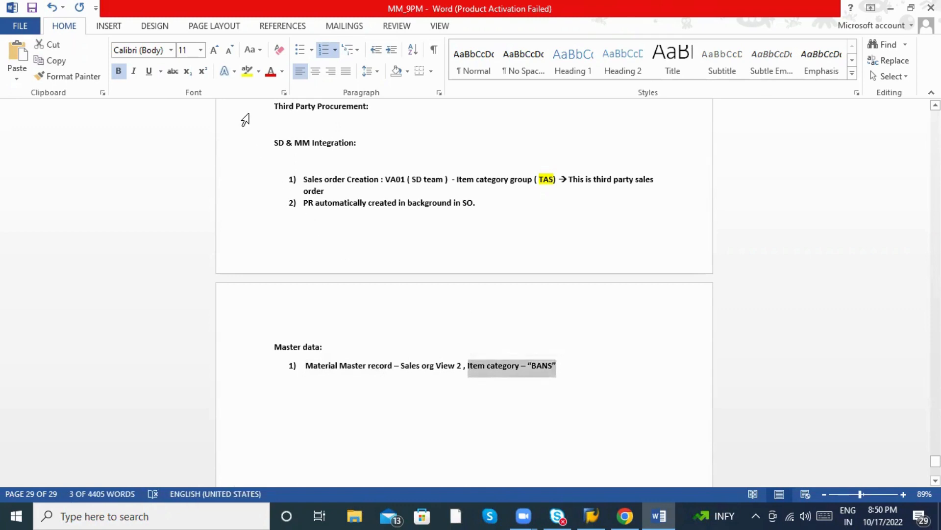
left_click(247, 71)
left_click(433, 244)
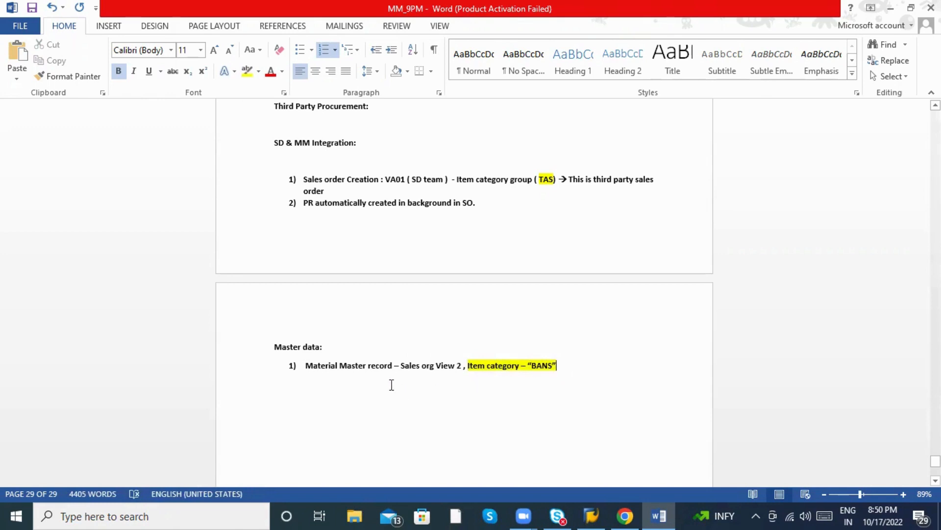
scroll(428, 383, "down", 1)
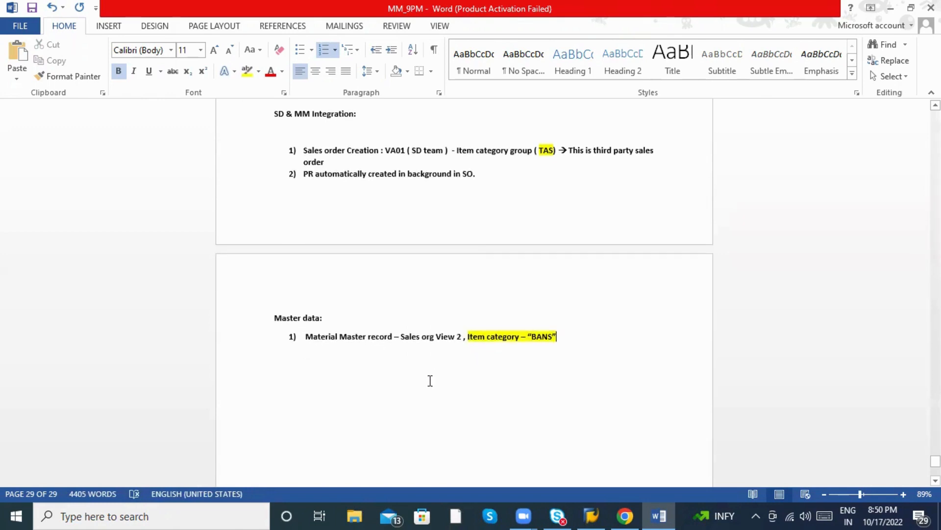
Open the 9PM IDEAS connection in SAP Logon, pick the saved user and enter the password.
left_click(593, 514)
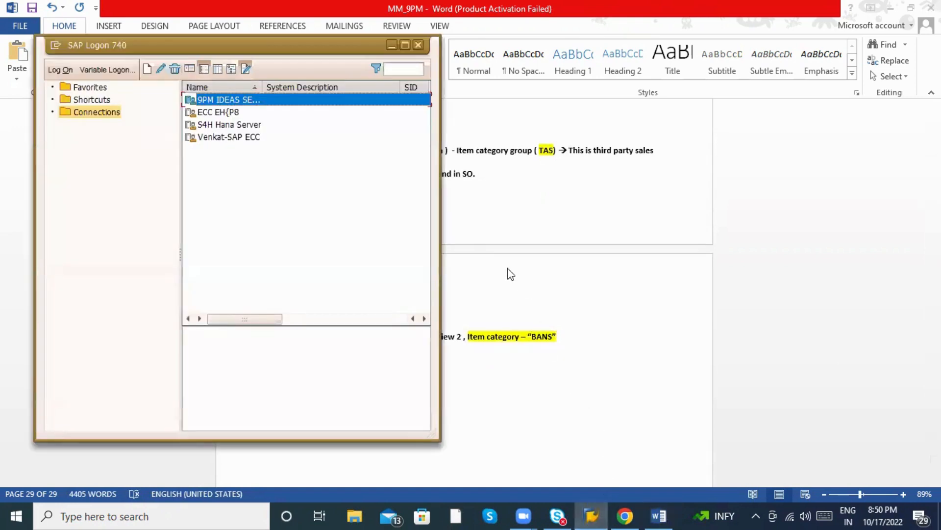
double_click(250, 107)
key("Down")
key("Tab")
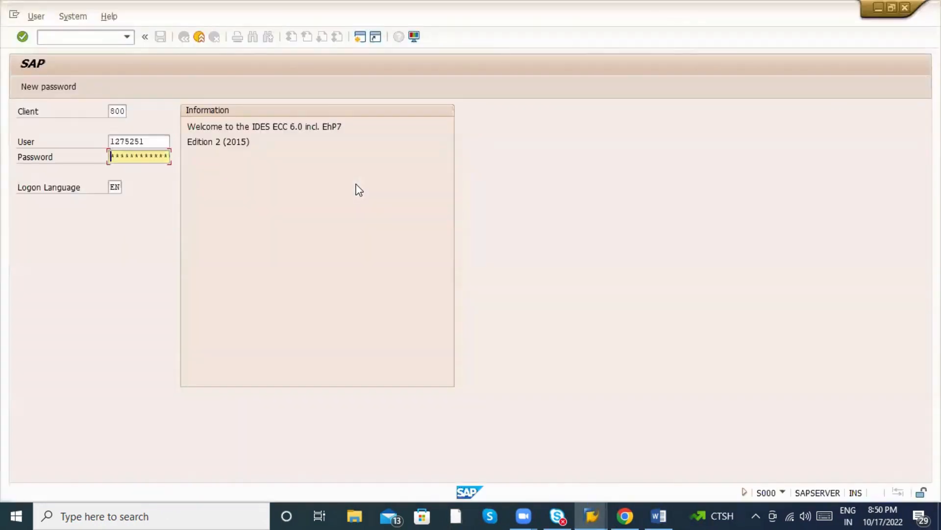
type("*******")
Log on and run MM02 for material 50065962.
key("Return")
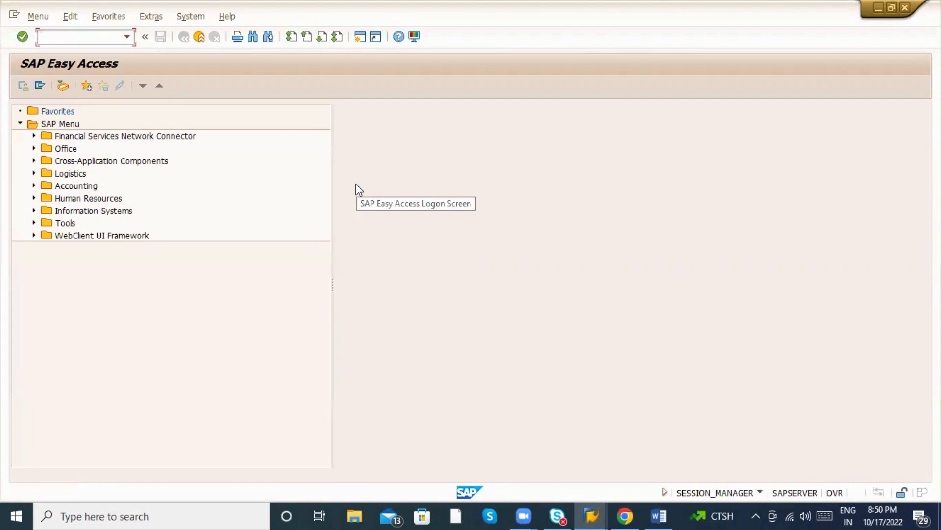
type("MM01")
key("BackSpace")
type("2")
key("Return")
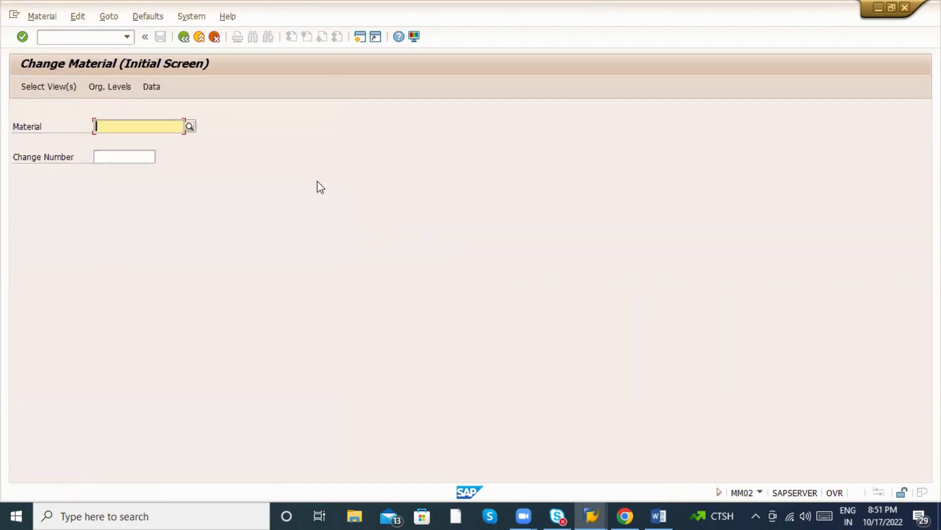
left_click(127, 126)
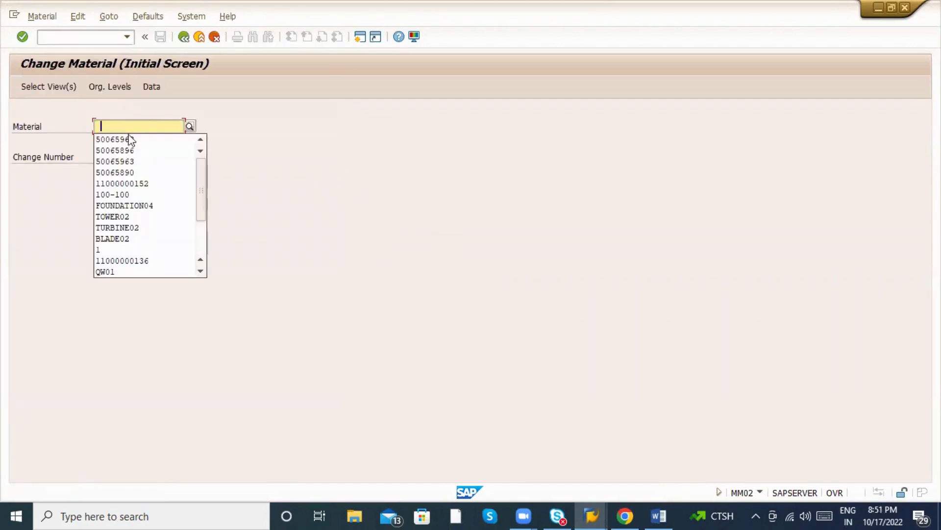
left_click(129, 139)
key("Return")
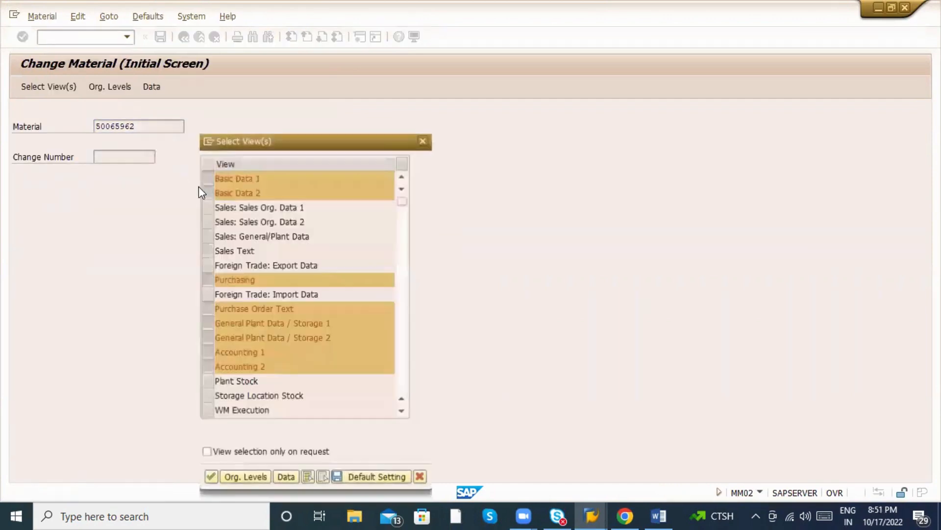
Select only the Sales: Sales Org. Data 2 view with org levels ZAB1 / ZAB1 / ZA.
left_click(324, 477)
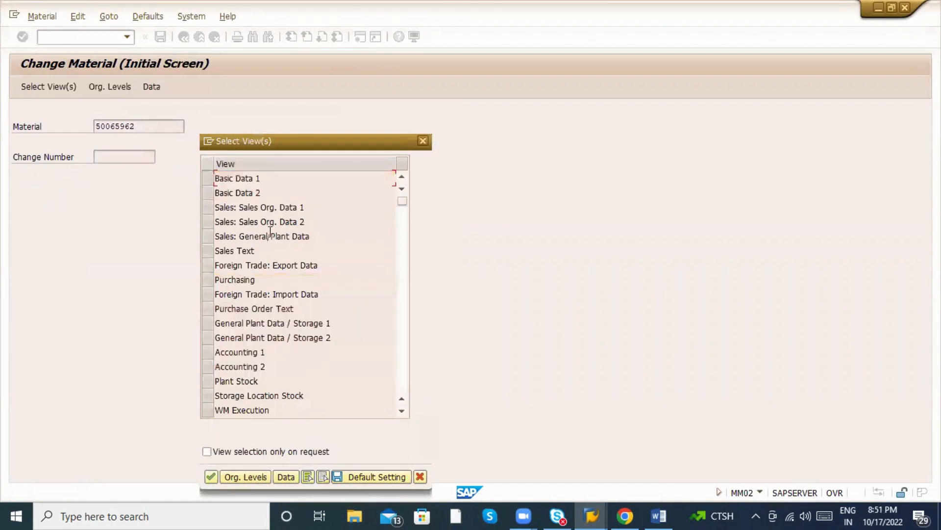
left_click(206, 222)
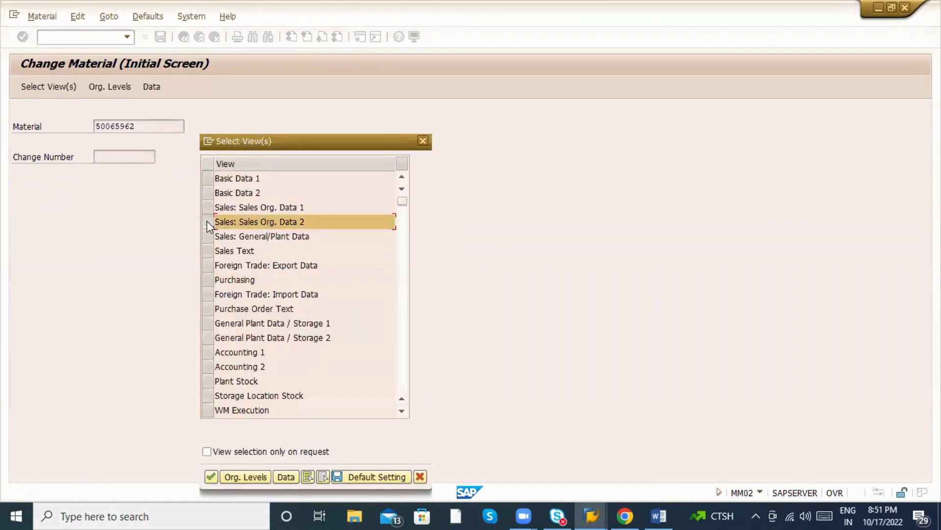
key("Return")
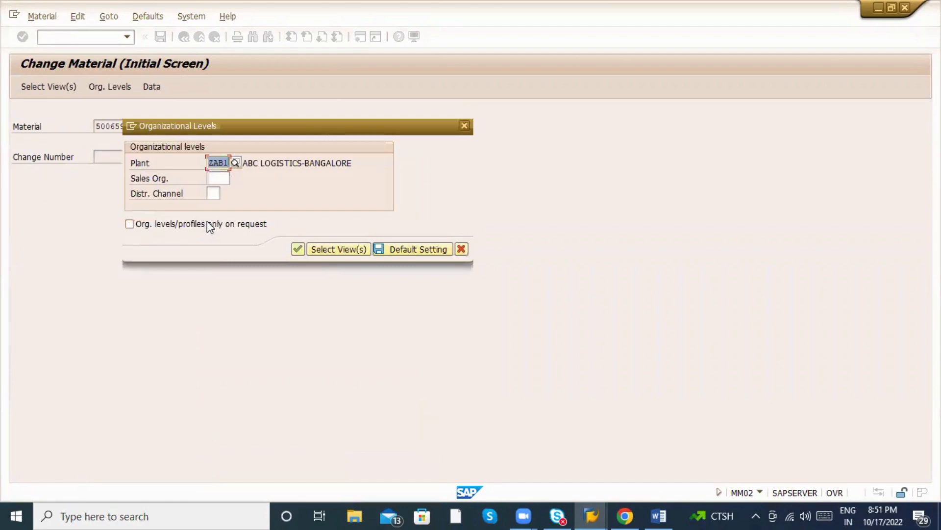
left_click(211, 177)
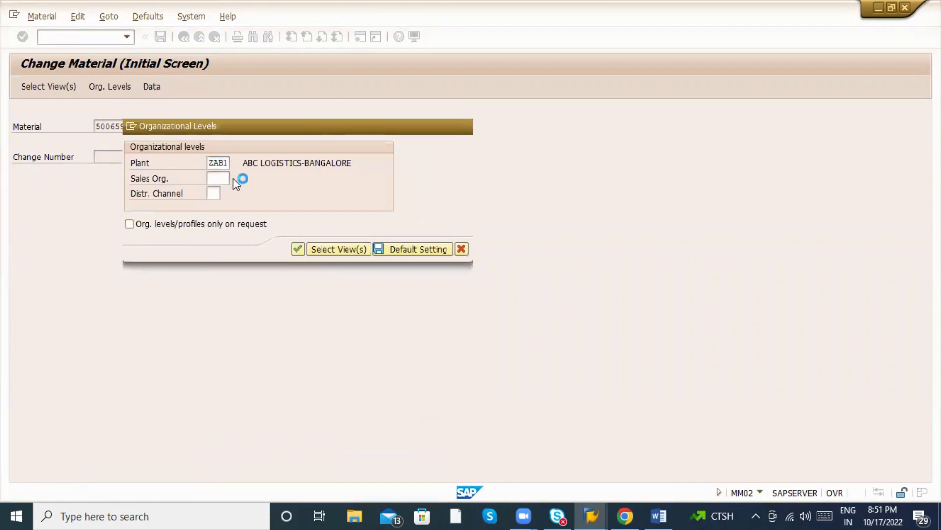
left_click(233, 178)
double_click(98, 296)
left_click(214, 196)
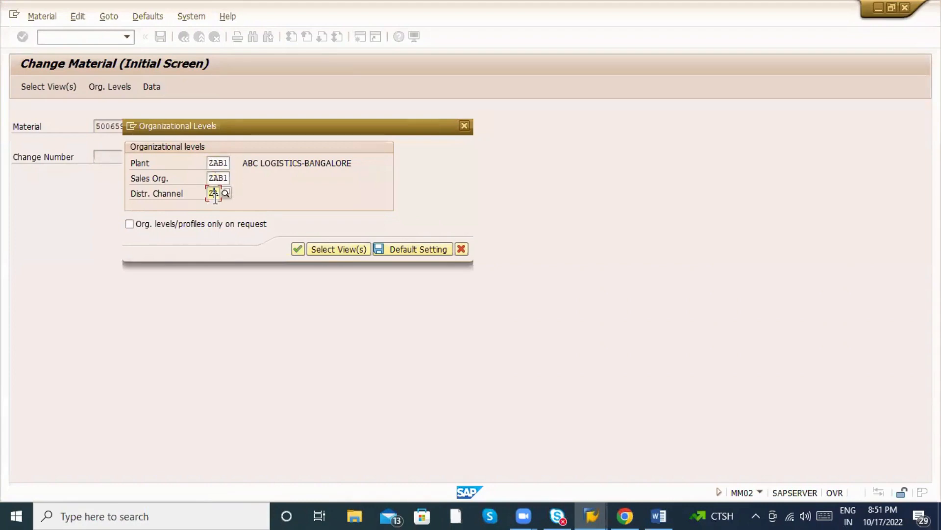
key("Return")
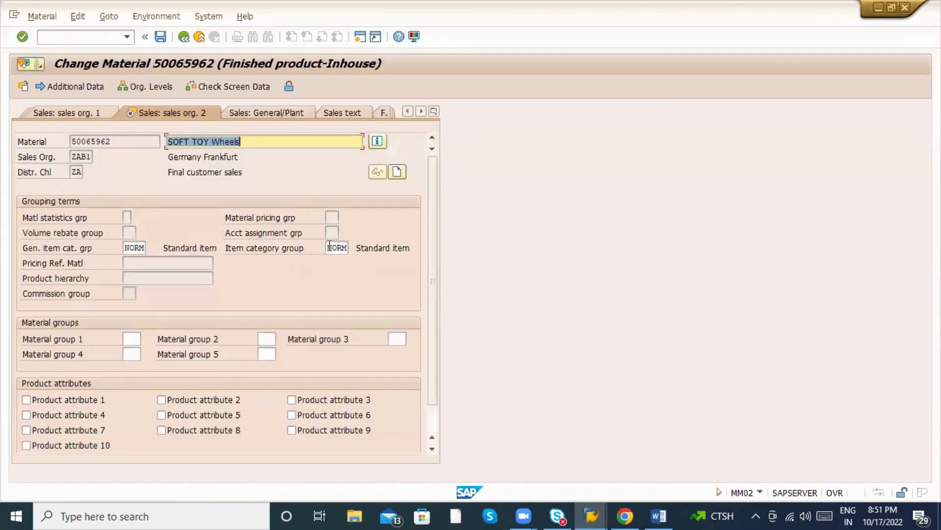
Replace item category group NORM with BANS (Third-party item) from the F4 list and confirm.
left_click_drag(327, 247, 358, 249)
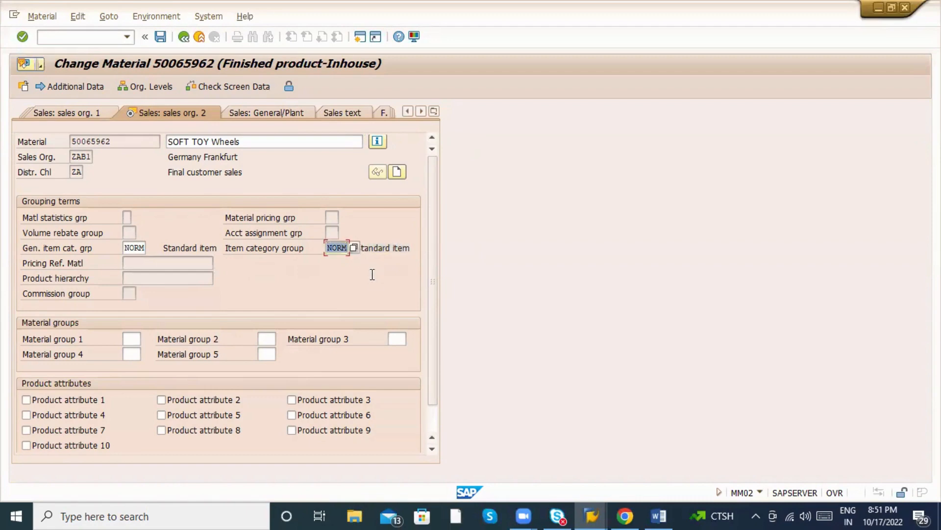
key("Delete")
left_click(353, 248)
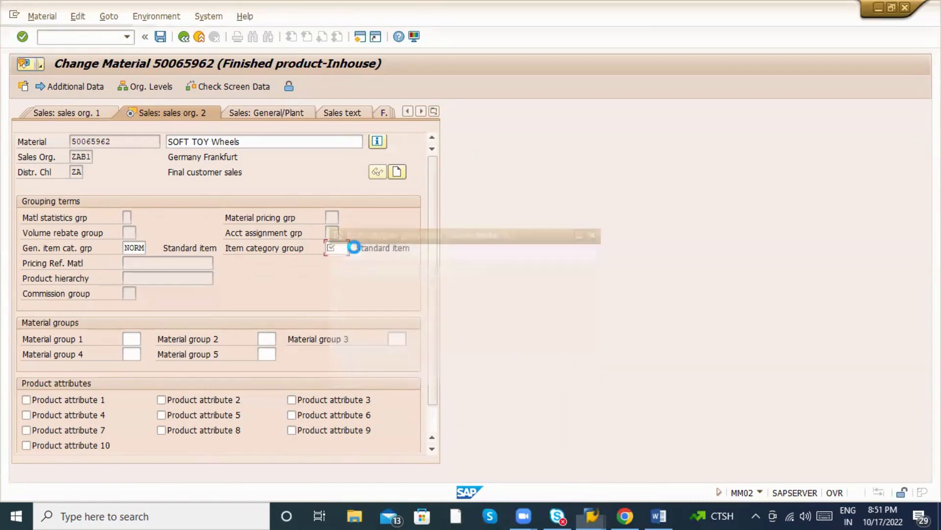
scroll(380, 392, "down", 10)
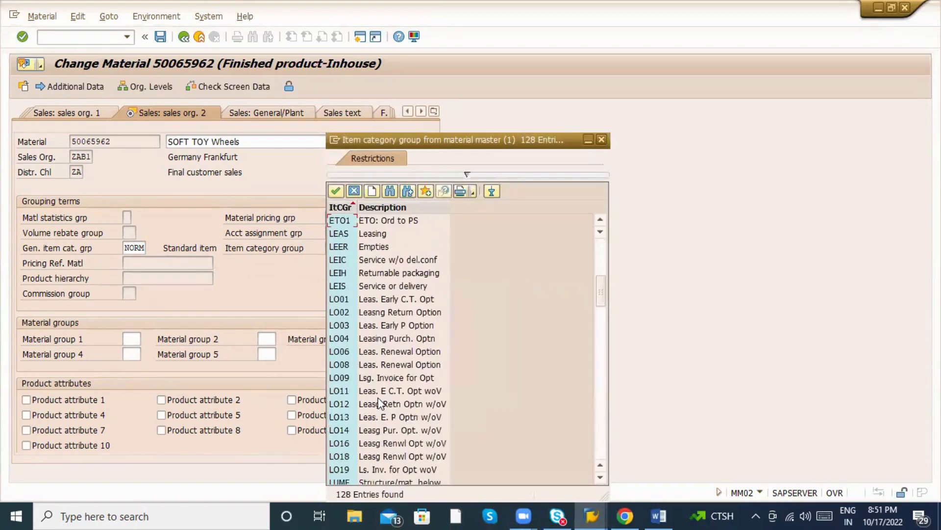
scroll(380, 402, "down", 7)
scroll(381, 382, "up", 11)
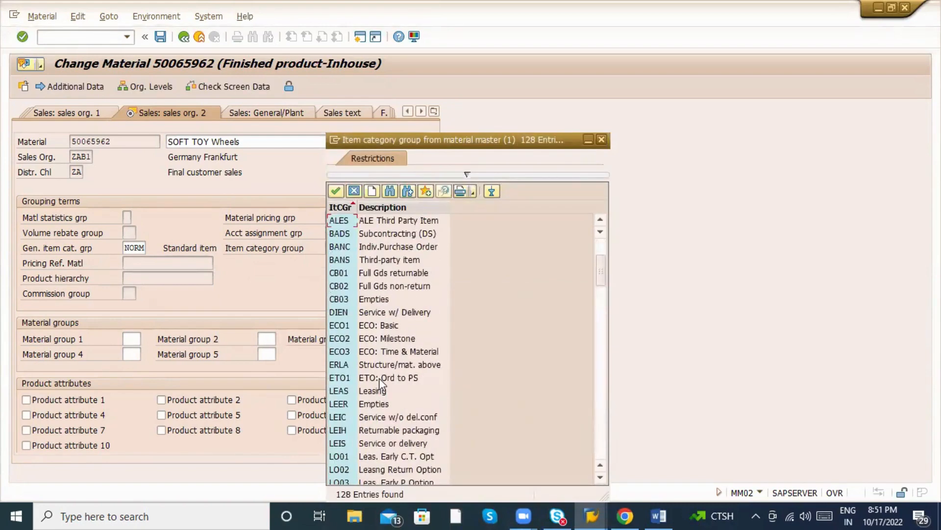
scroll(380, 382, "up", 3)
left_click(352, 365)
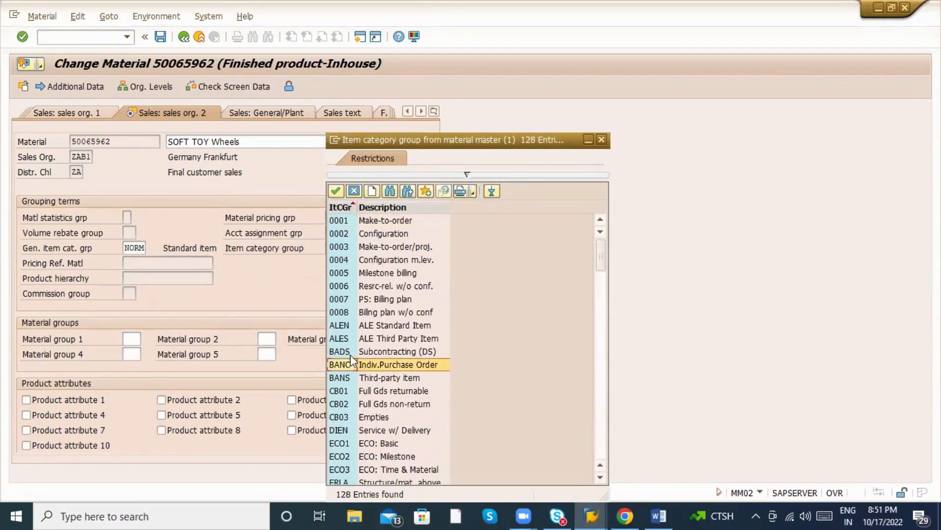
left_click(351, 351)
left_click(361, 377)
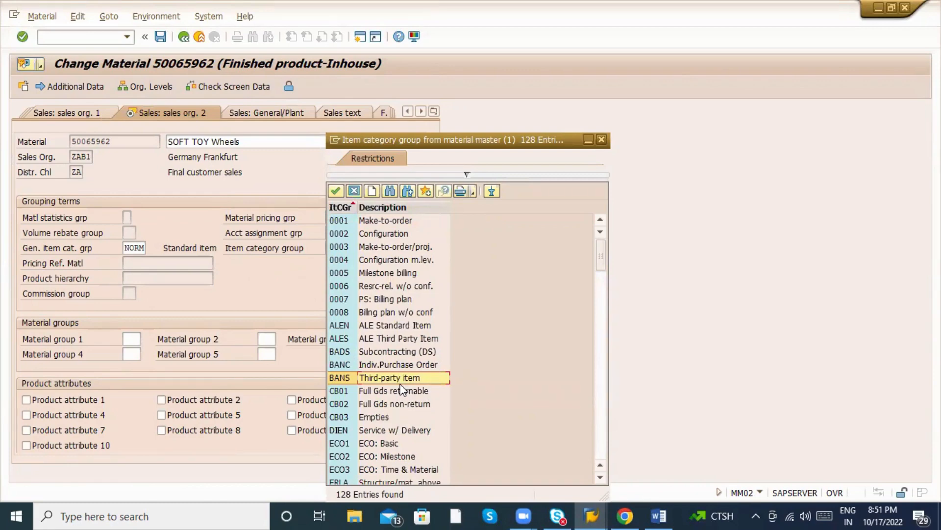
double_click(367, 378)
key("Return")
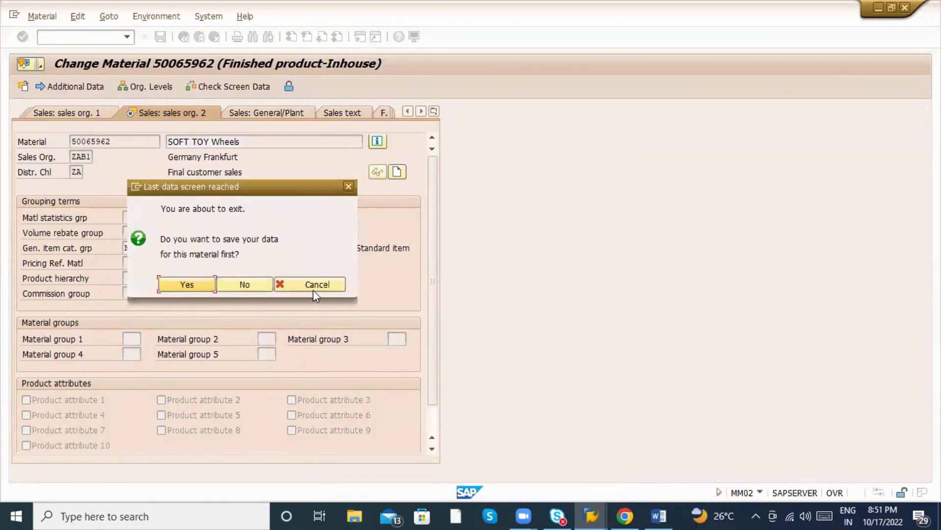
Stay on the material, review the Sales org. 1, Sales org. 2 and General/Plant views, then save.
left_click(313, 287)
left_click(434, 112)
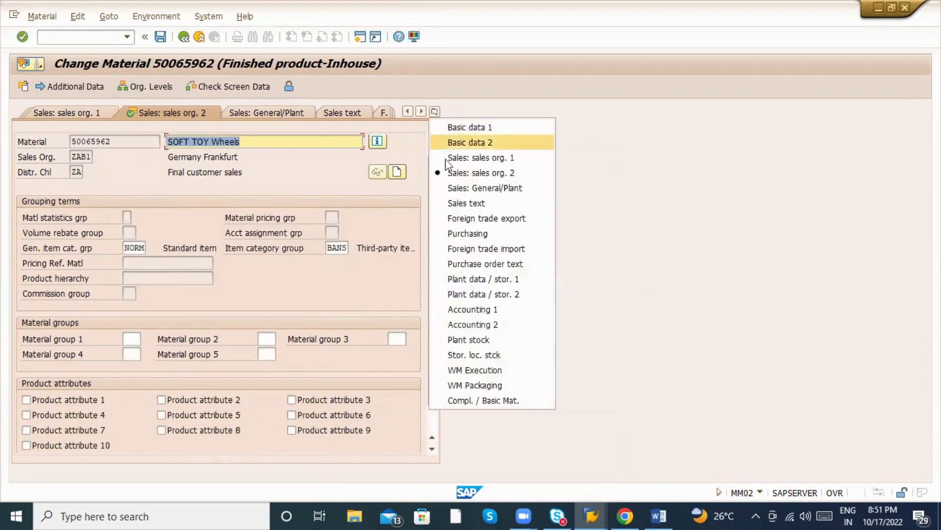
left_click(361, 274)
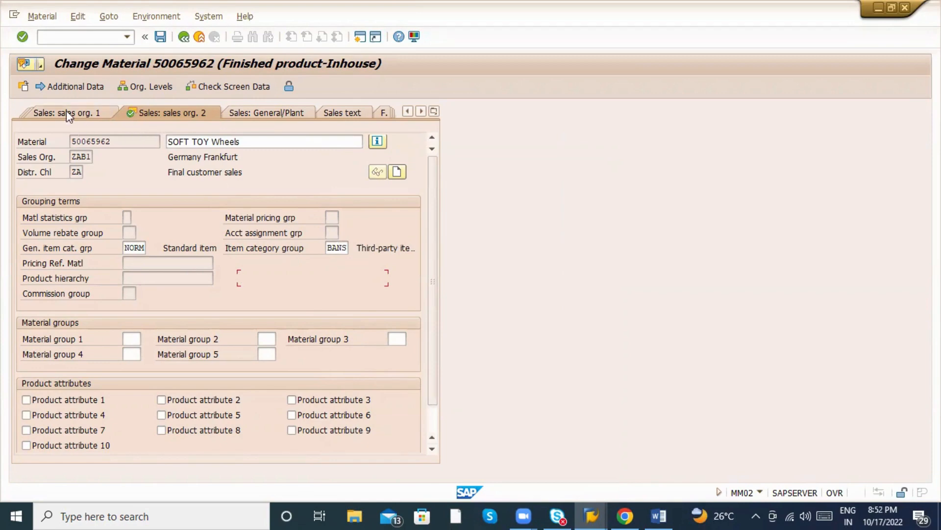
left_click(73, 141)
left_click(66, 112)
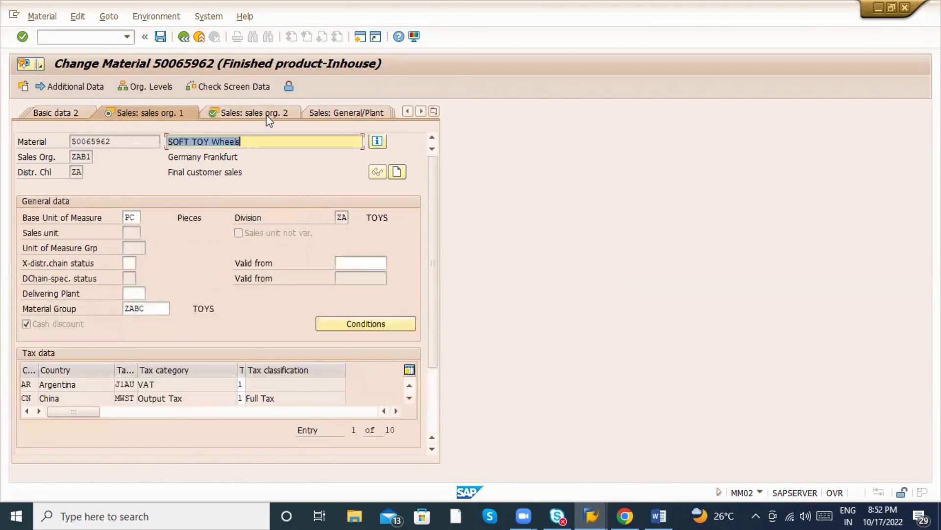
left_click(269, 118)
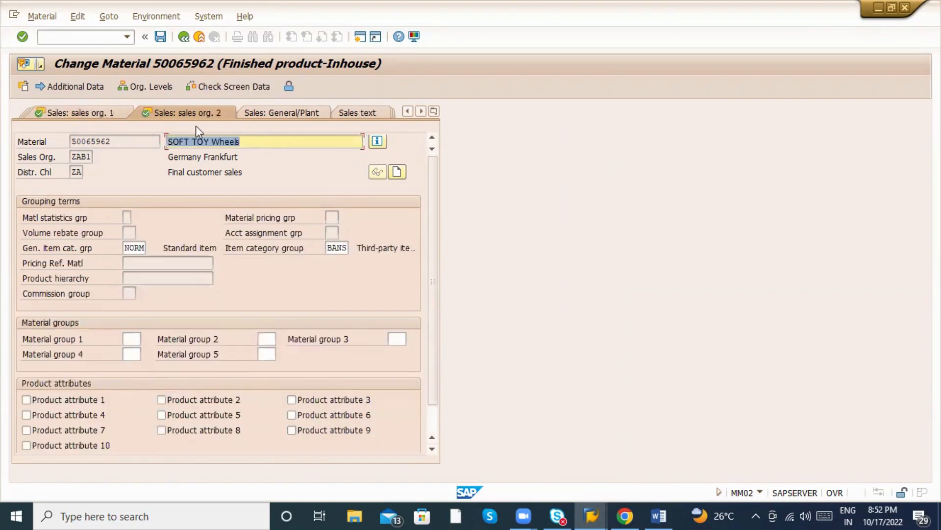
left_click(281, 112)
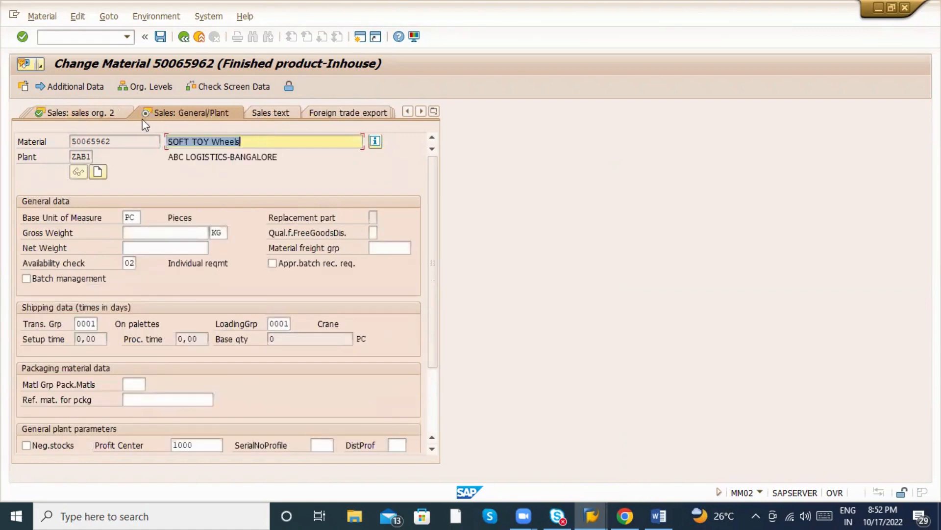
left_click(78, 113)
left_click(162, 43)
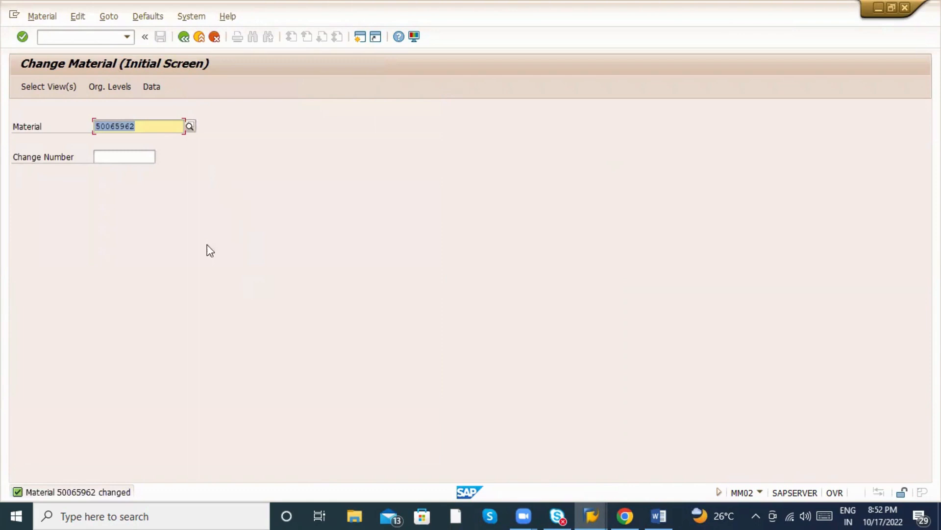
Select material number 50065962, return to SAP Easy Access with /n and switch windows.
left_click(151, 127)
left_click_drag(161, 126, 81, 132)
left_click(62, 37)
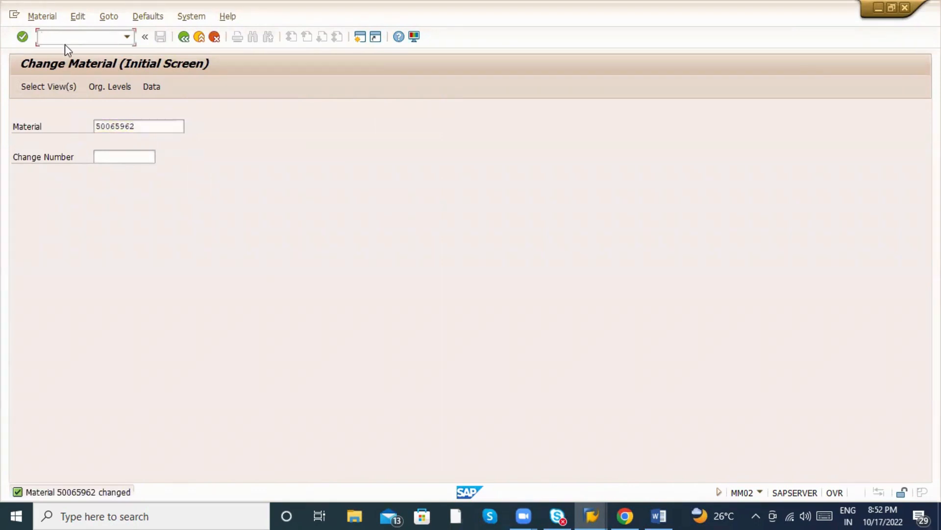
type("/n")
key("Return")
key("alt+Tab")
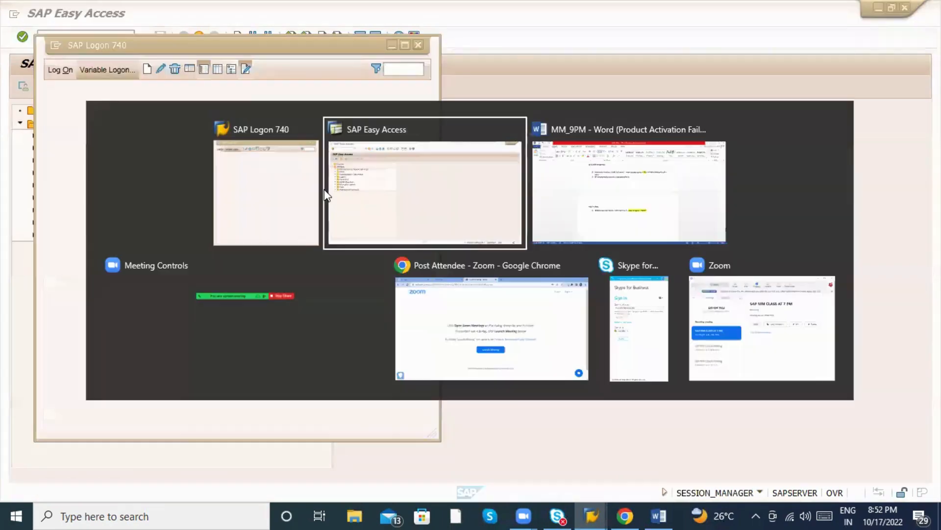
key("alt+Tab")
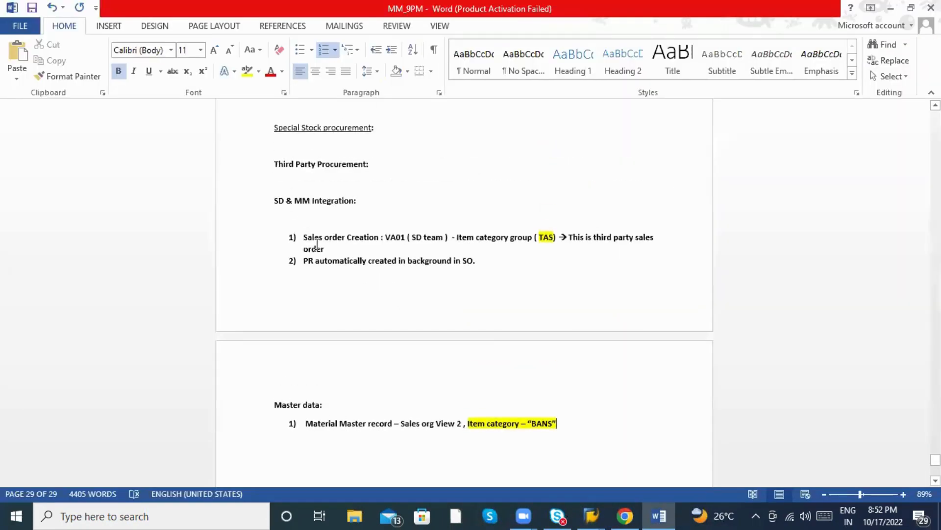
left_click_drag(304, 237, 413, 235)
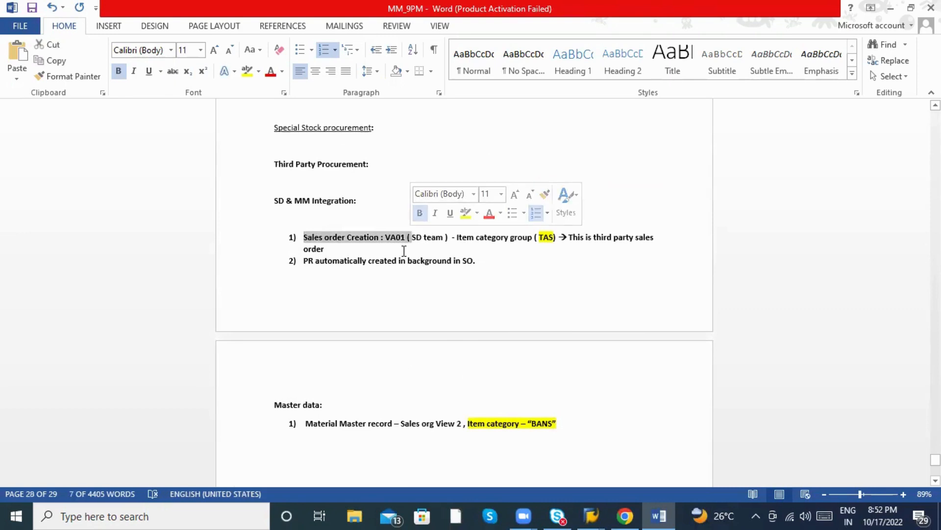
left_click(399, 240)
key("alt+Tab")
key("alt+Tab")
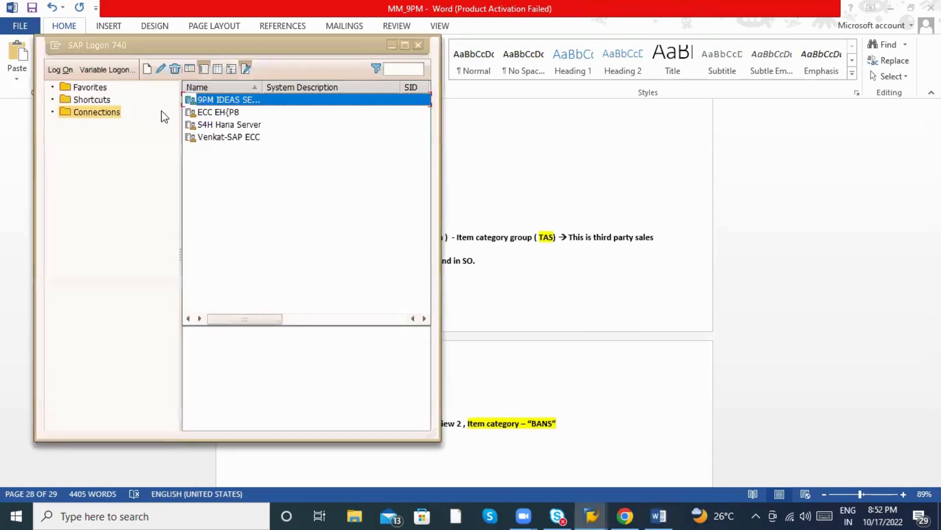
type("va0")
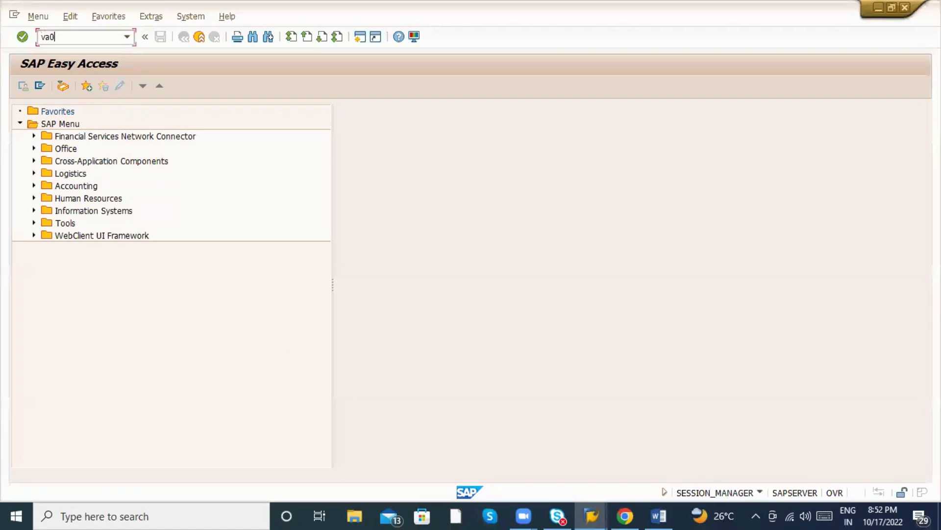
type("1")
Start VA01, browse the sales document types, and enter order type ZSo.
key("Return")
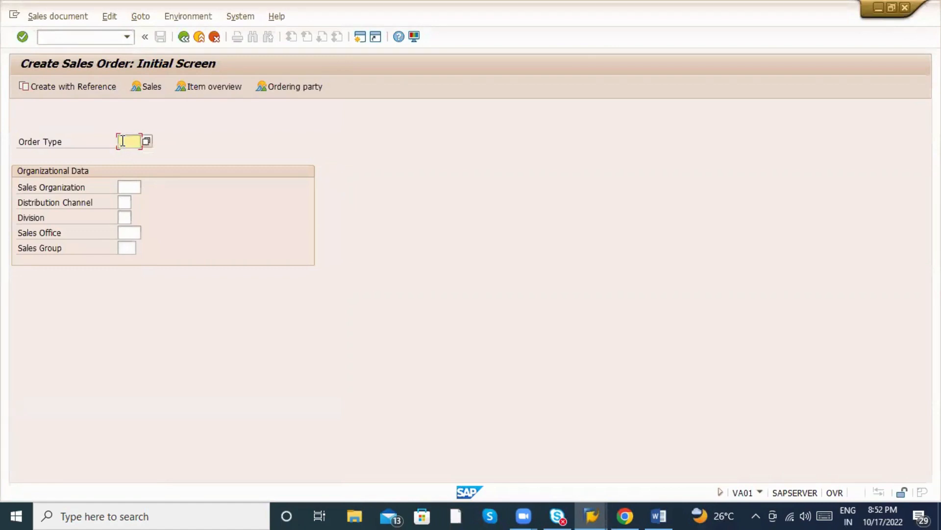
type("or")
key("Return")
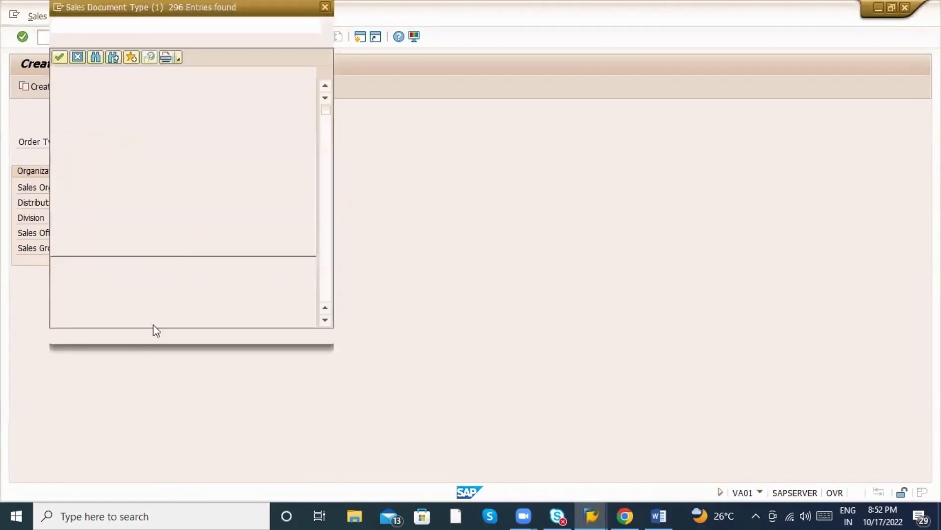
scroll(174, 235, "down", 20)
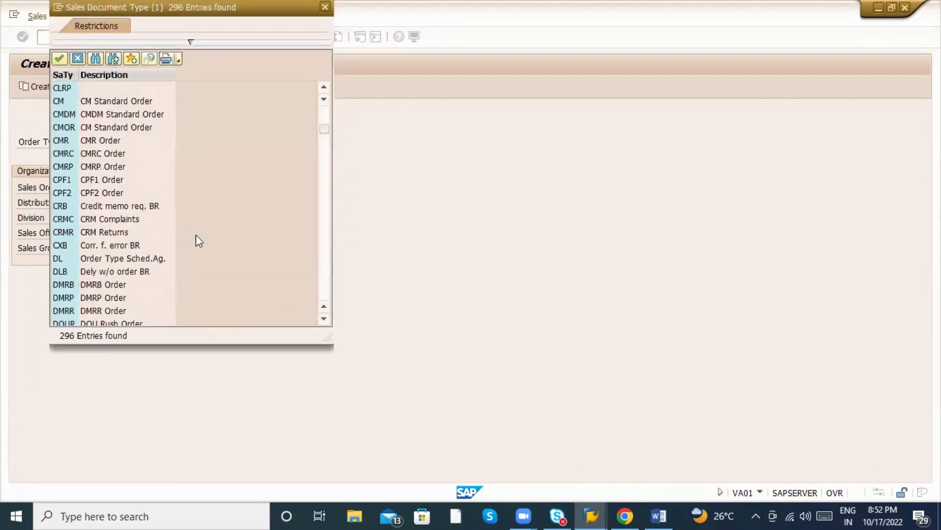
scroll(211, 271, "down", 20)
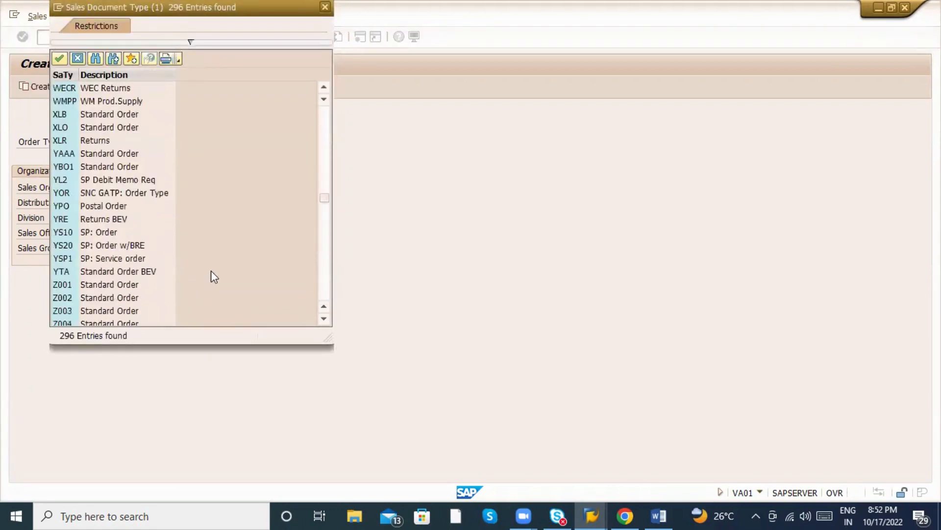
scroll(214, 276, "down", 5)
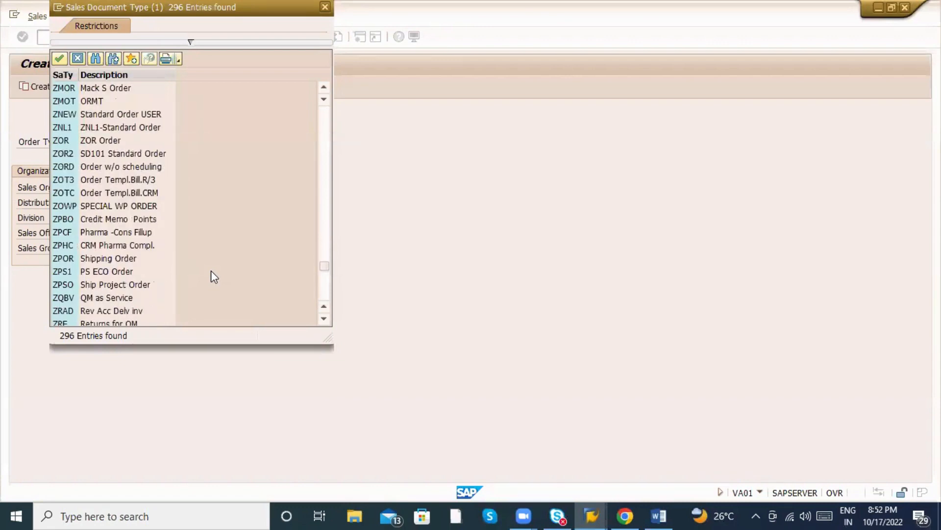
key("Escape")
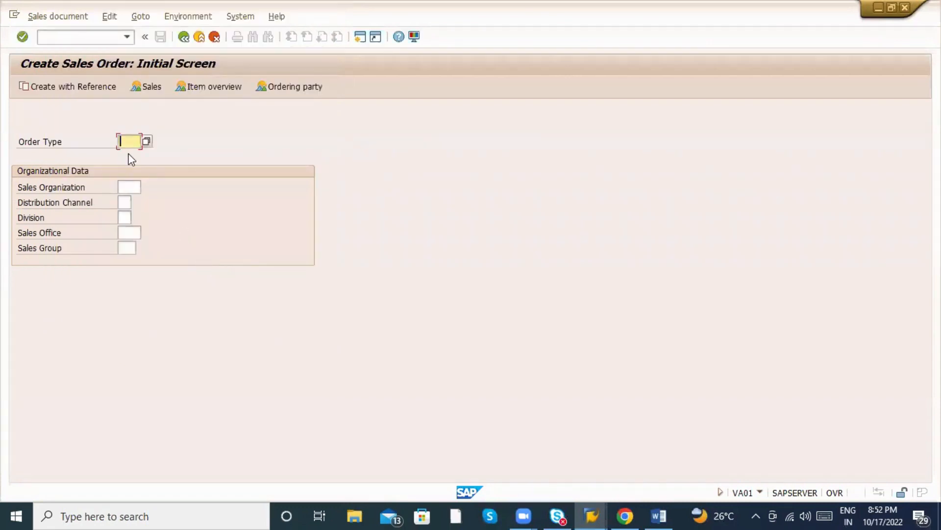
type("ZSo")
Enter sales organization ZAB1, distribution channel ZA and division ZA.
left_click(130, 185)
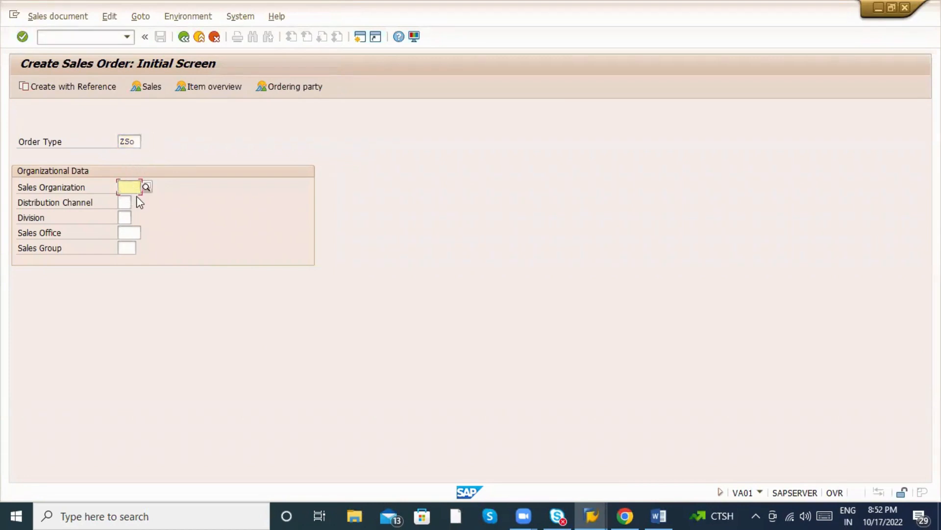
type("ZAB")
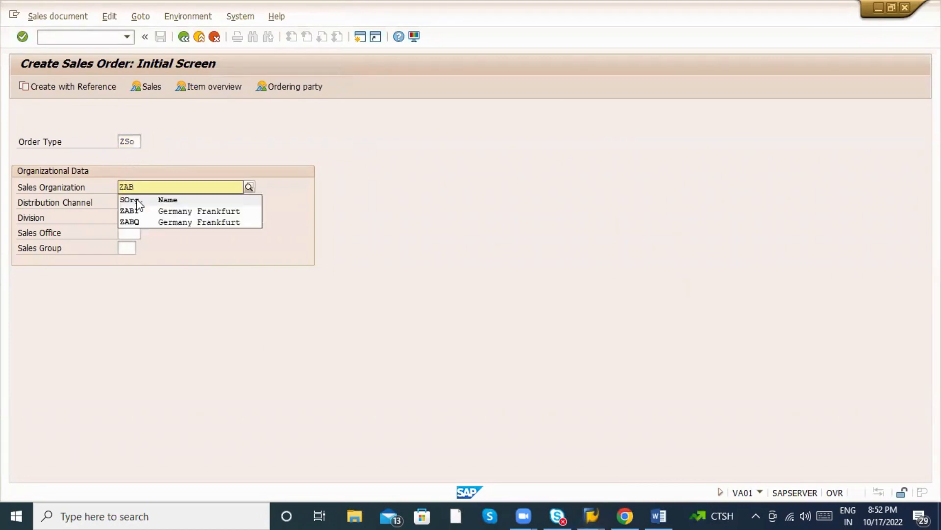
left_click(139, 213)
left_click(125, 206)
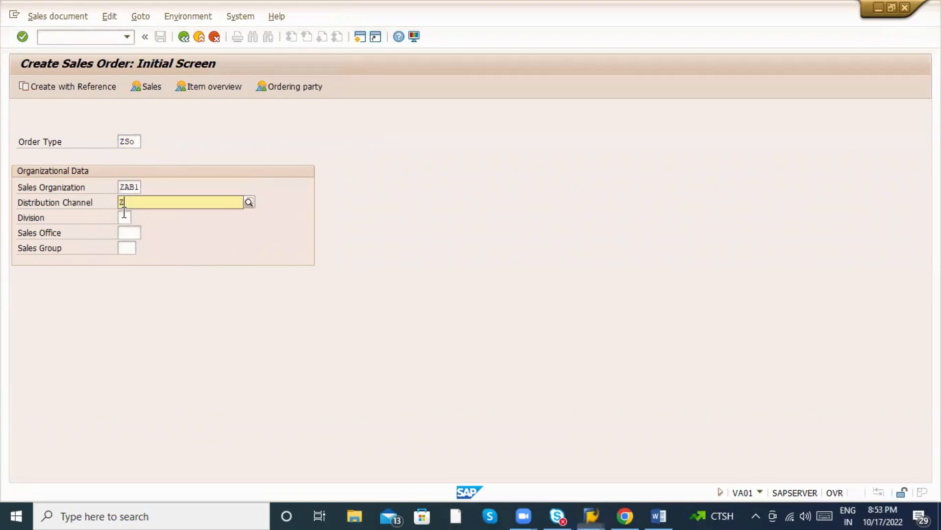
type("ZA")
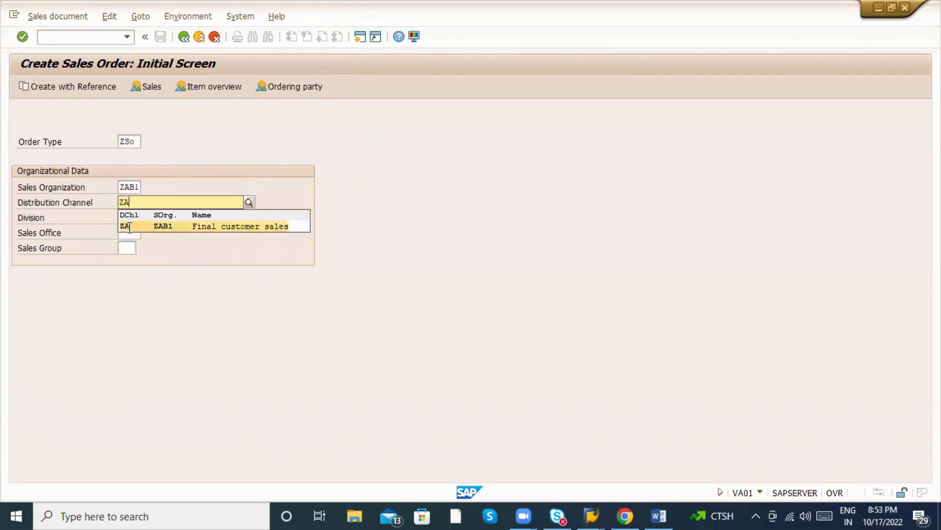
left_click(124, 219)
type("ZA")
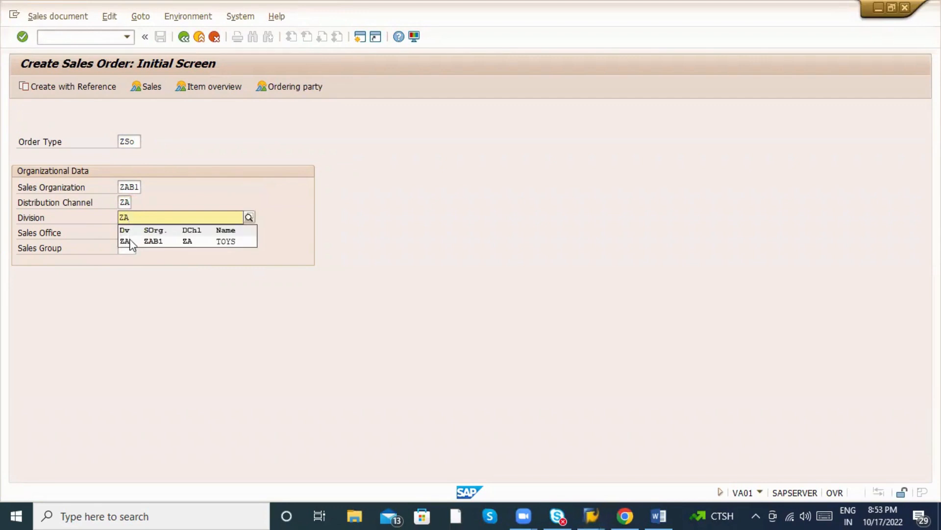
left_click(127, 238)
Set sales office ZABC and sales group ZAB, then proceed to the order overview.
left_click(126, 237)
type("Z")
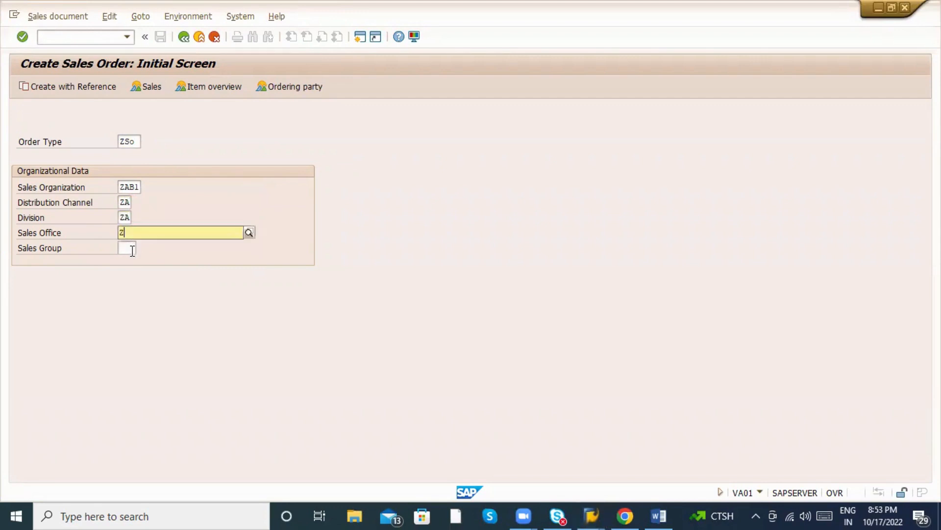
left_click(130, 256)
left_click(126, 247)
type("Z")
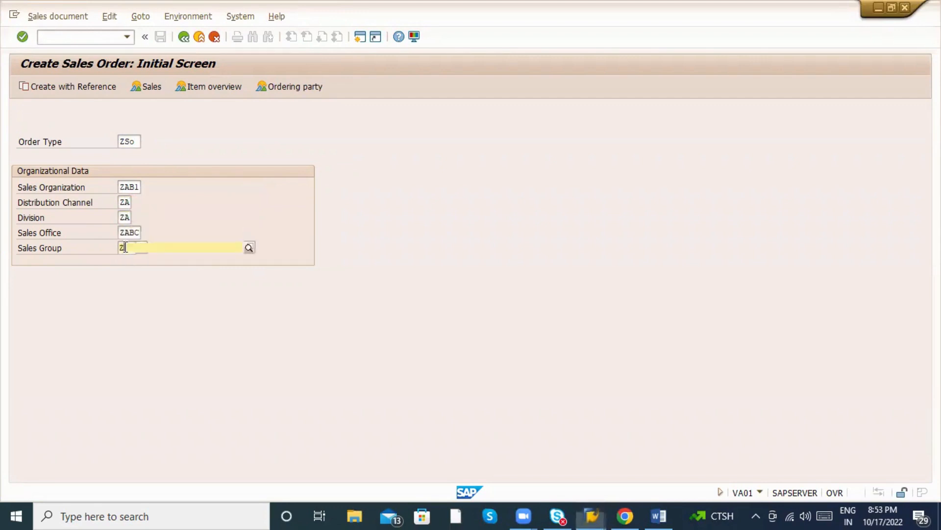
left_click(136, 273)
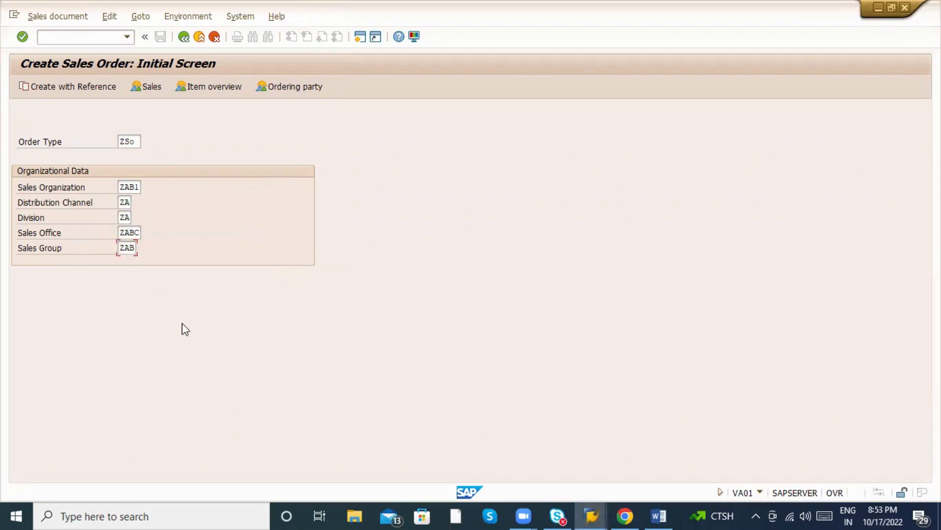
key("Return")
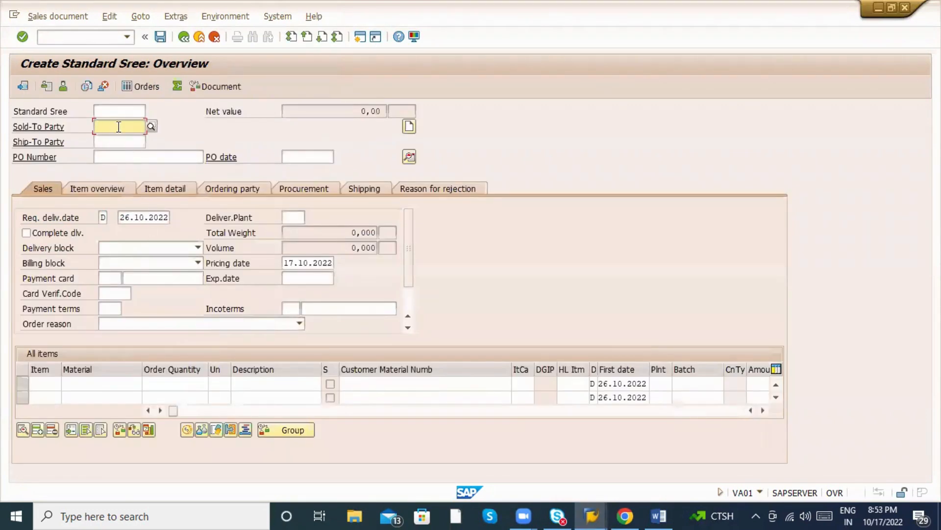
Begin a command in the transaction field, then switch back to the Word notes.
left_click(88, 38)
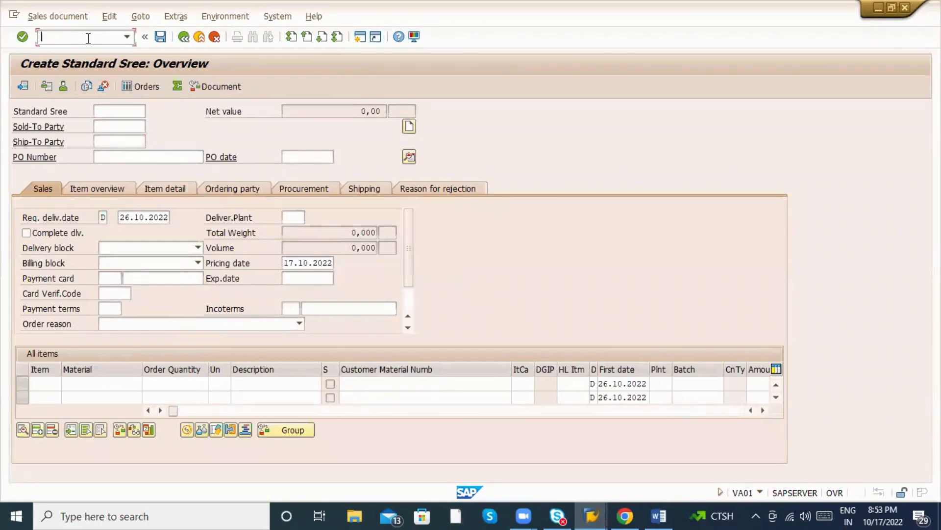
type("/")
key("alt+Tab")
key("alt+Tab")
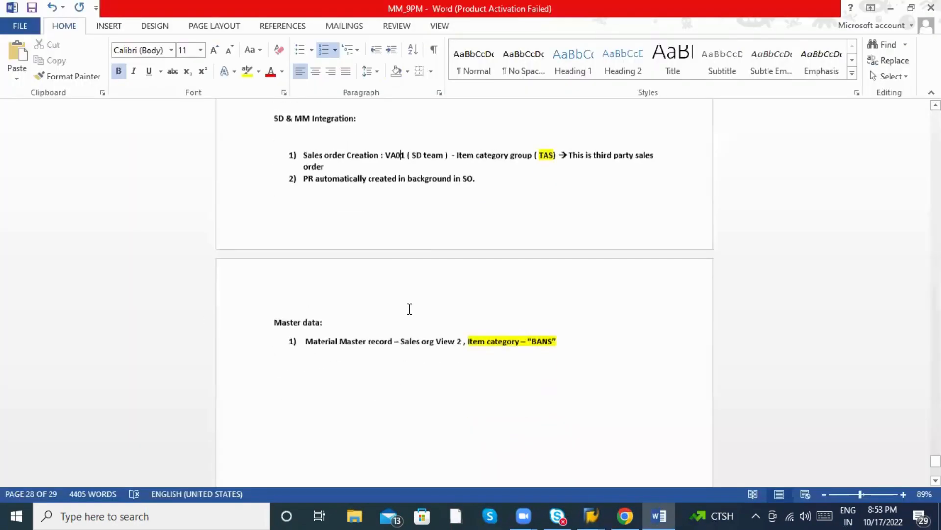
End the numbered list, add a plain line 'XD01 - Customer master record creation', then return to SAP.
scroll(410, 309, "down", 1)
key("Return")
key("Return")
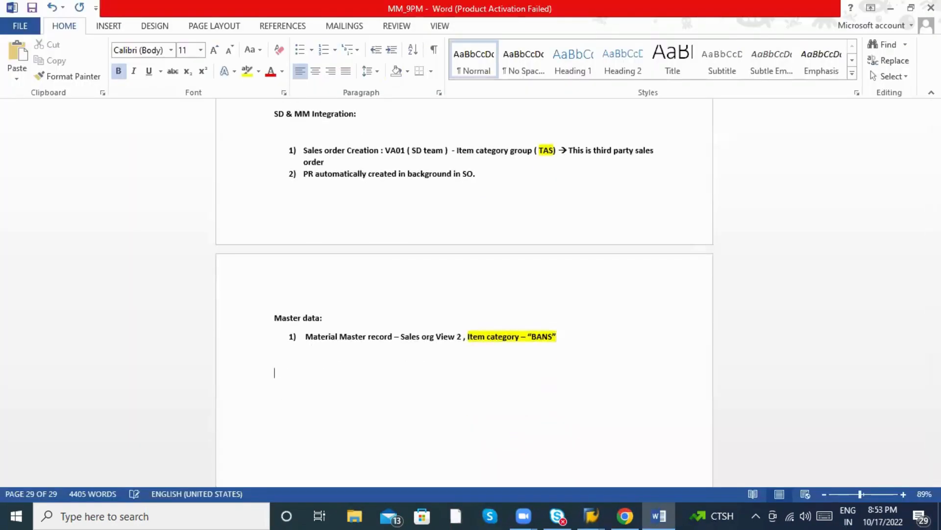
type("XD01 - Customer master recor")
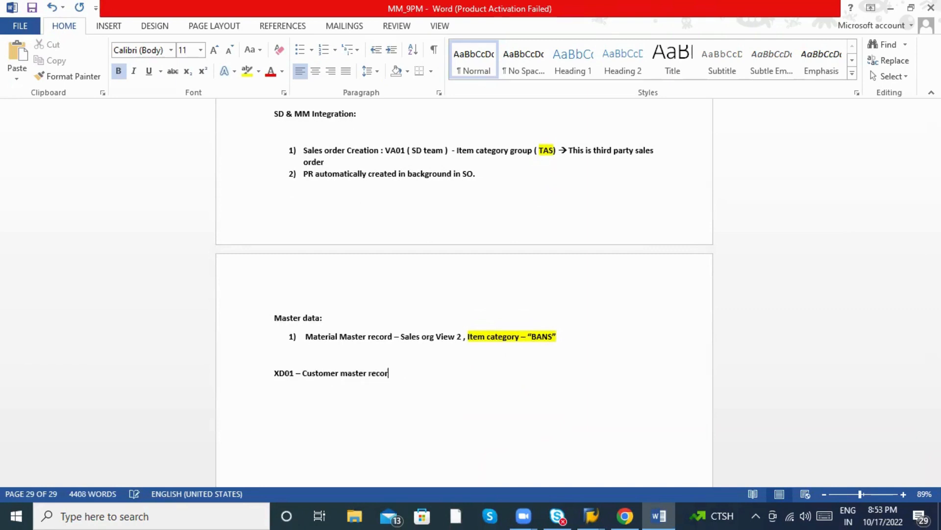
type("d creation")
key("Return")
key("alt+Tab")
key("alt+Tab")
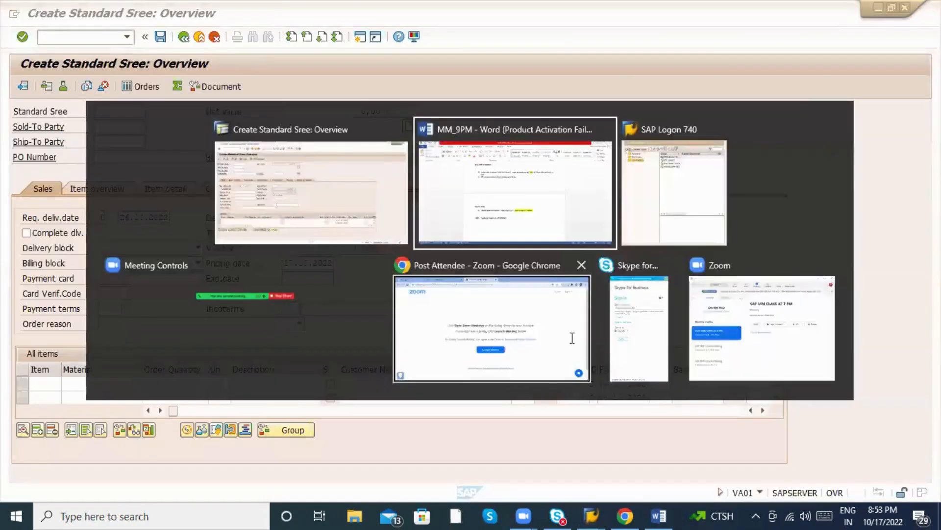
key("alt+Tab")
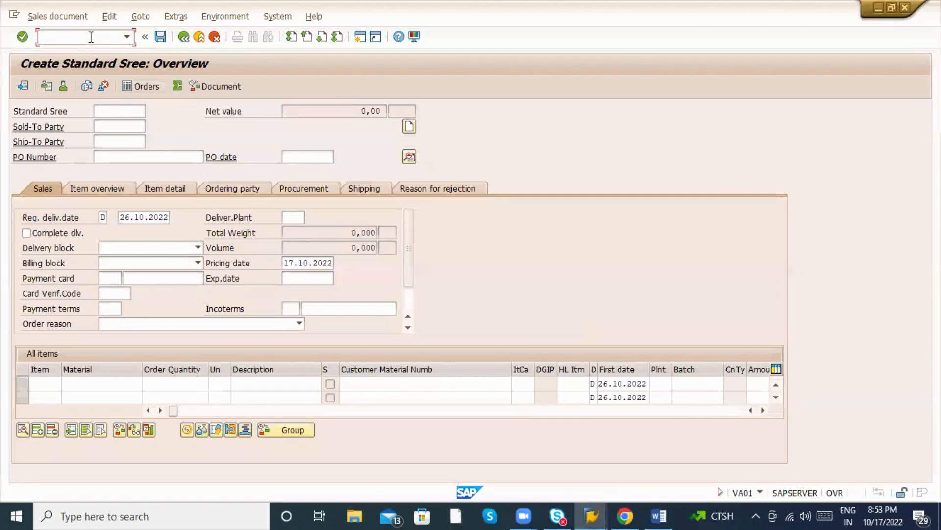
Open the customer from recent entries in XD03 Customer Display in a new session.
type("/oxd03")
key("Return")
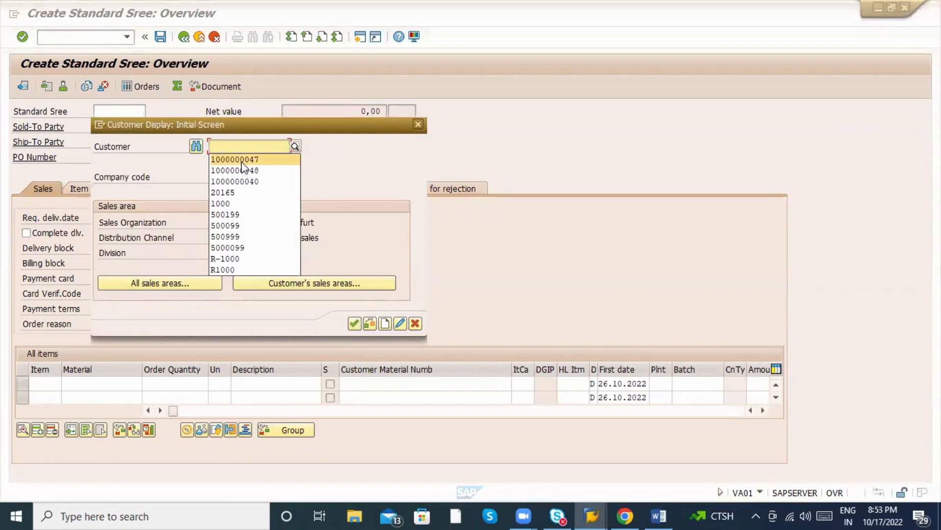
left_click(241, 171)
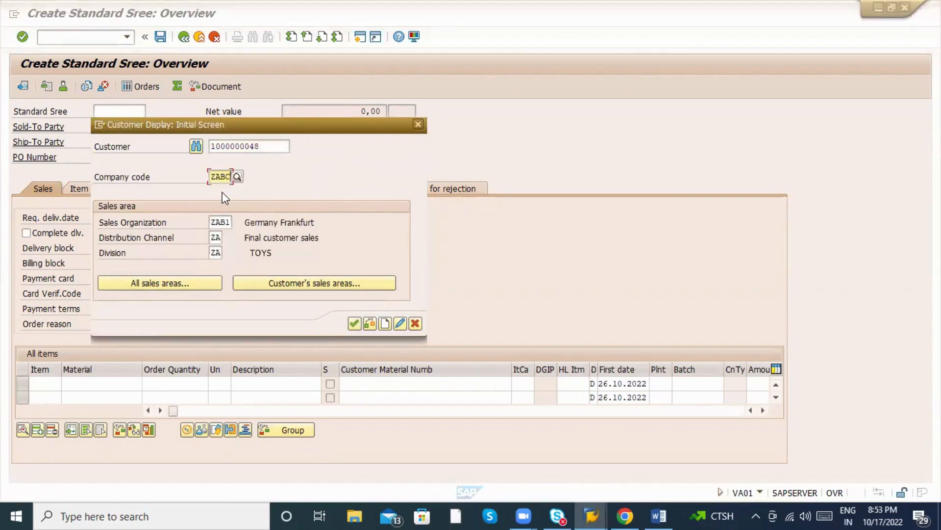
key("Return")
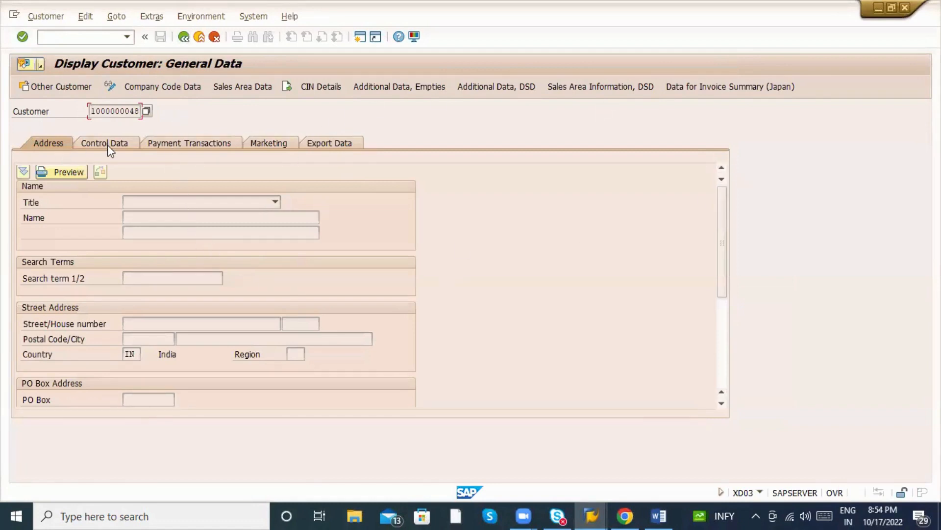
Review company code ZABC data and sales area ZAB1/ZA/ZA shipping settings, then go back.
left_click(171, 91)
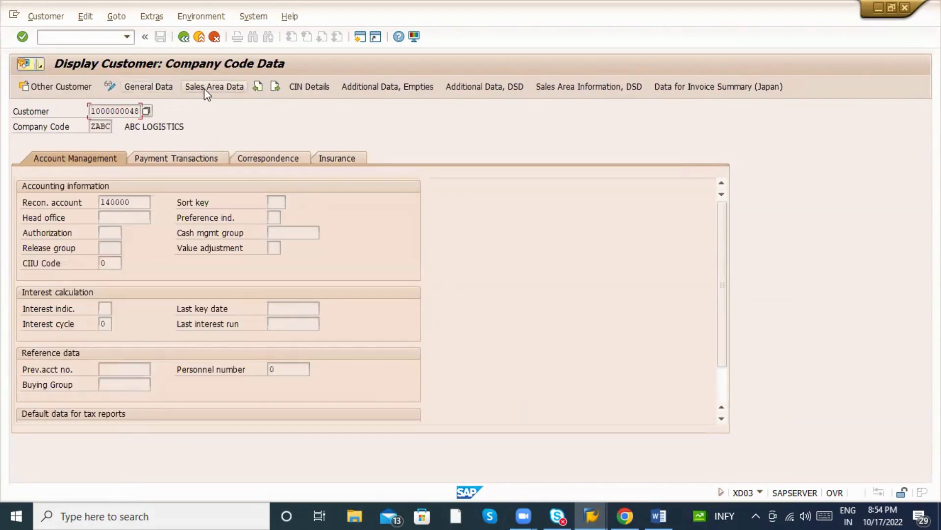
left_click(204, 88)
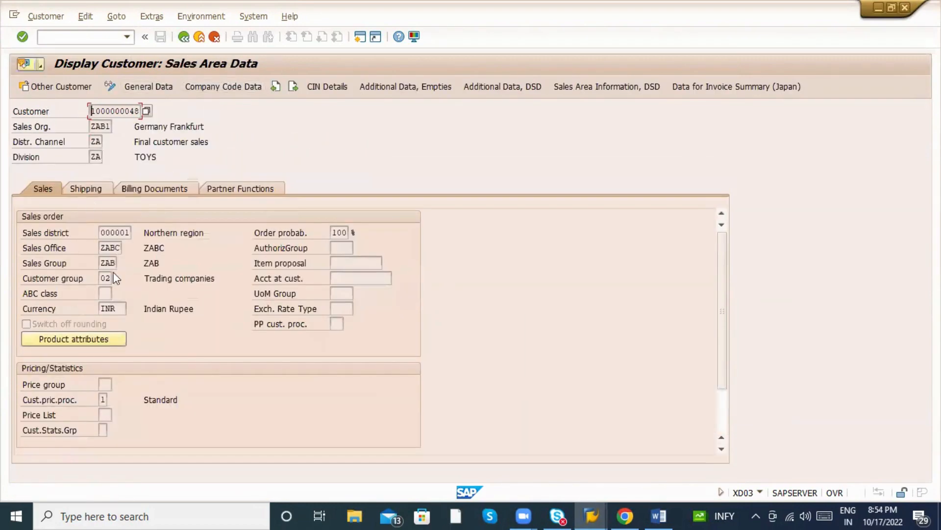
left_click(101, 187)
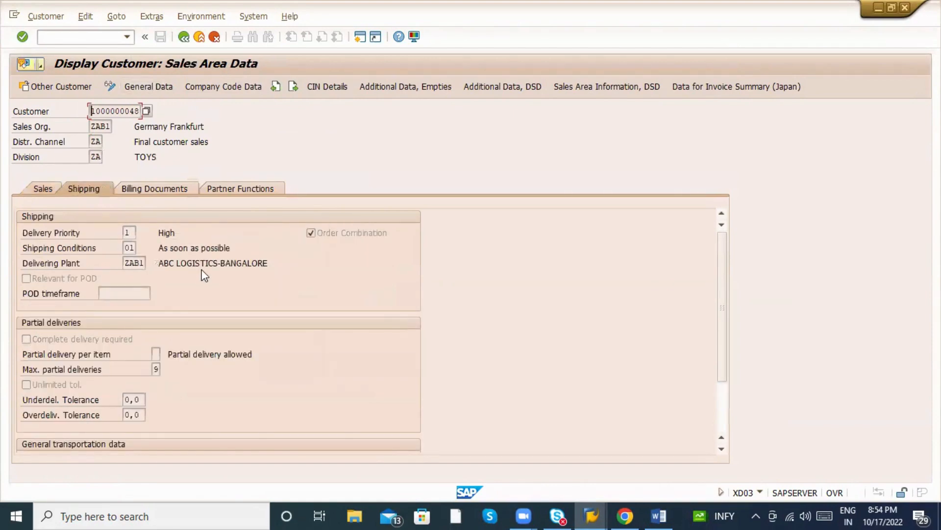
left_click(184, 37)
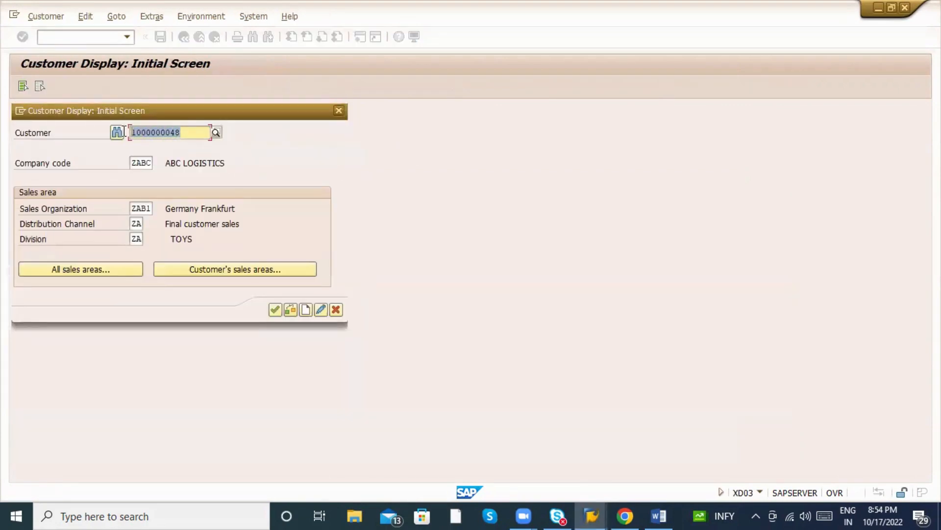
Enter the copied customer number as sold-to and ship-to party of the new order.
key("ctrl+c")
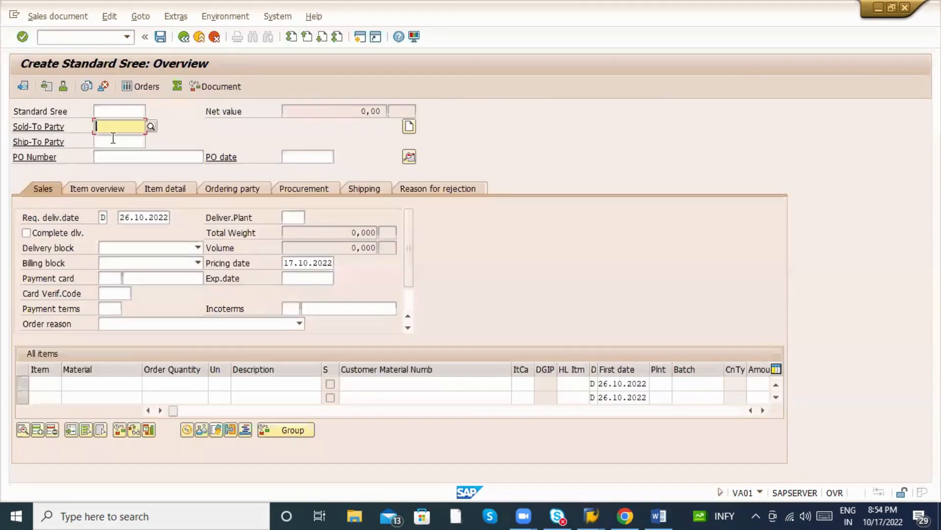
key("ctrl+v")
left_click(112, 143)
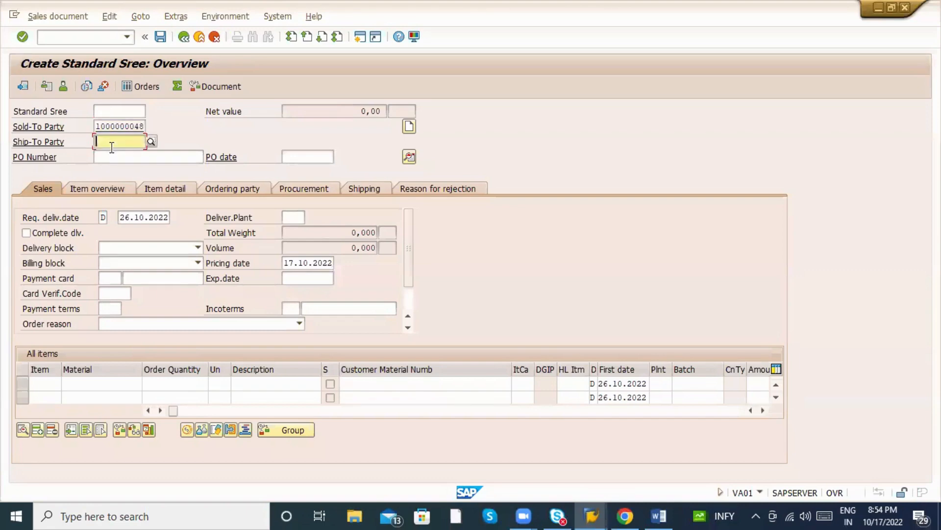
key("Return")
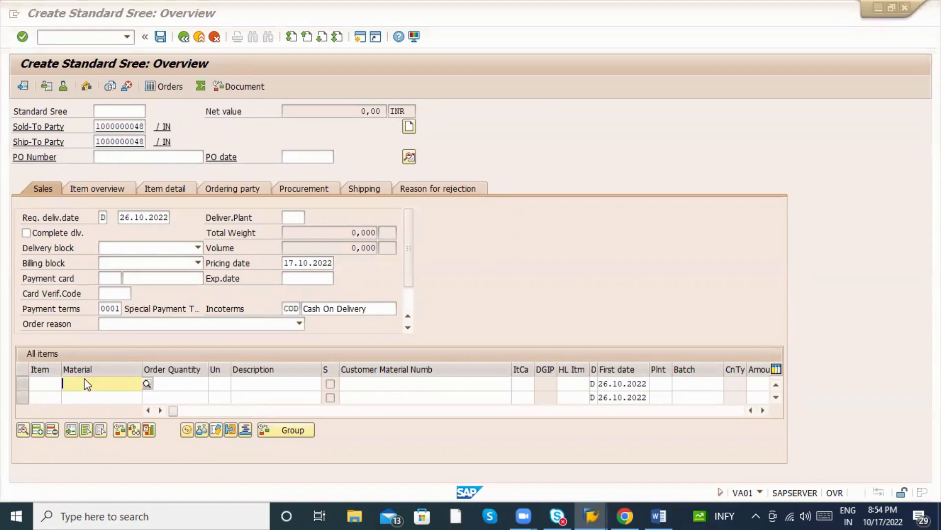
Check the material in MM03, then add 50065962 (SOFT TOY Wheels) as item 10 with category TAS.
key("alt+Tab")
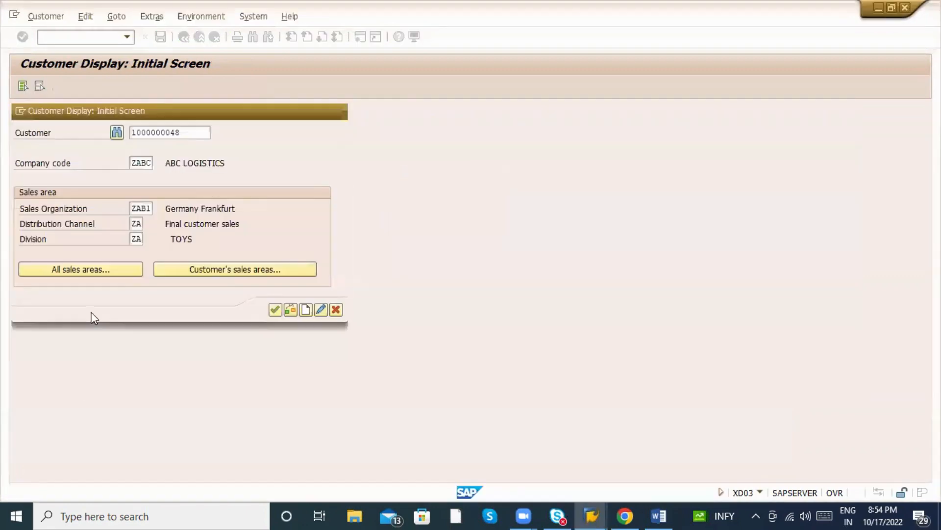
key("Escape")
type("mm03")
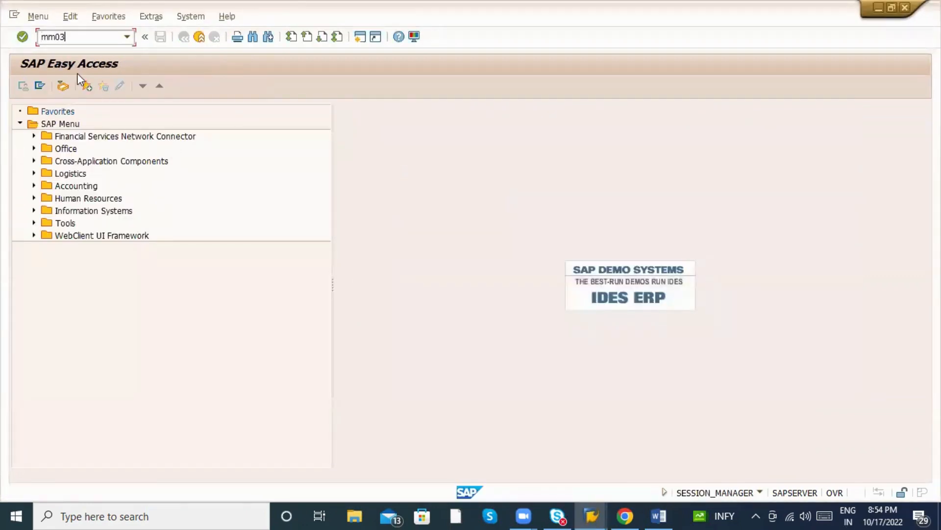
key("Return")
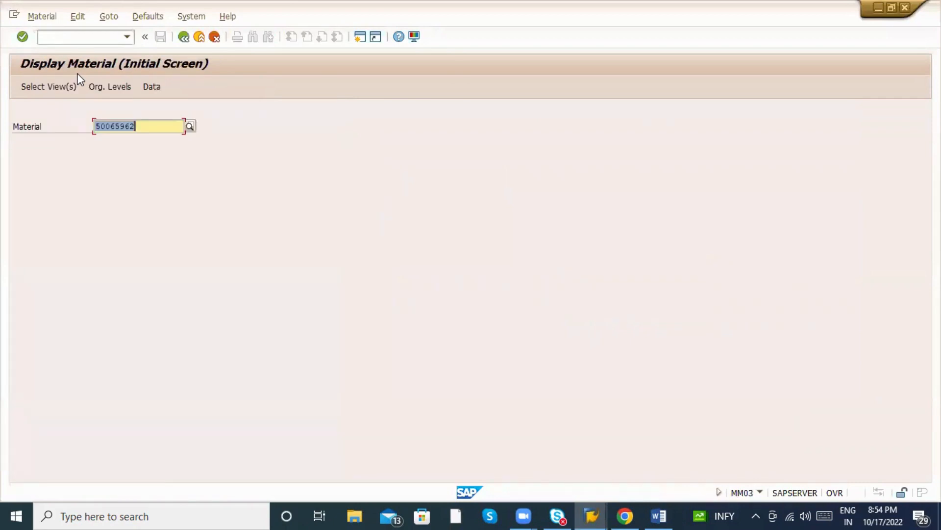
key("alt+Tab")
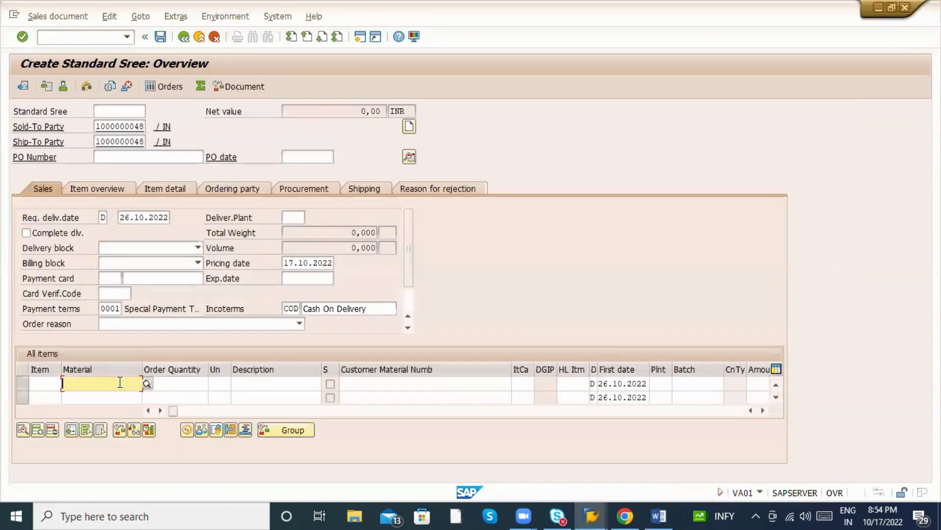
key("ctrl+v")
key("Return")
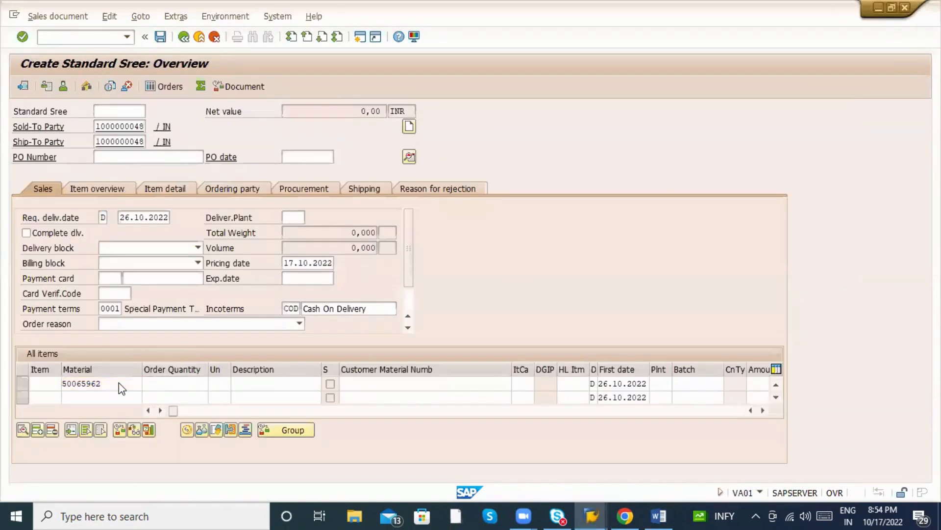
key("Return")
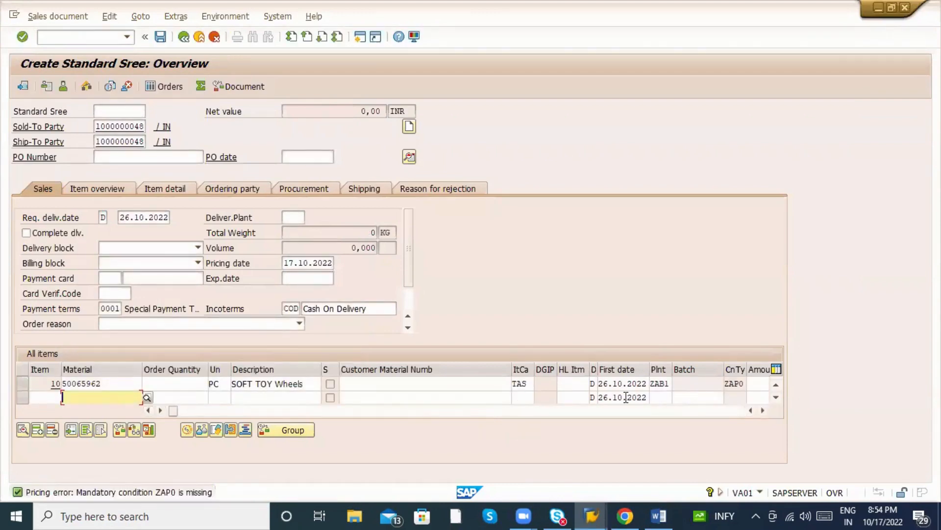
left_click(196, 383)
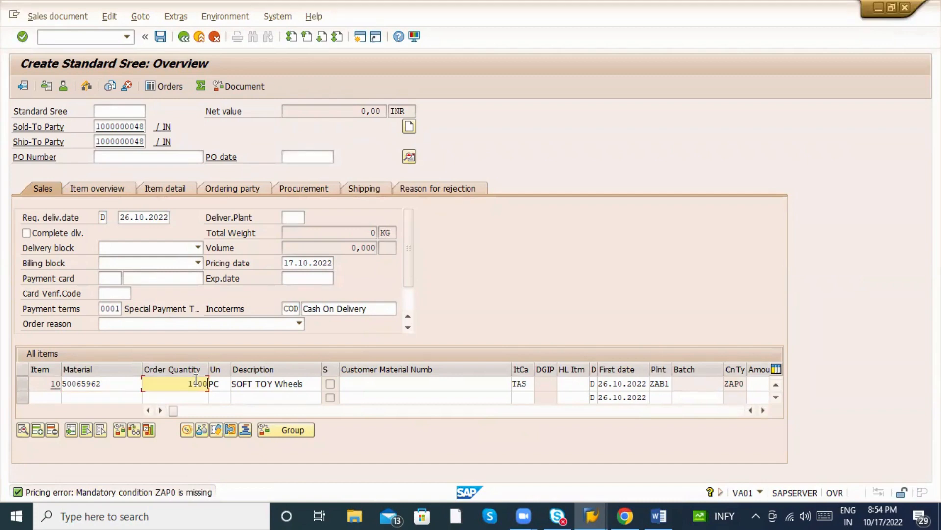
Confirm 1.000 PC for item 10, giving the requisition storage location ZBC1 and valuation price 1.000.
key("Return")
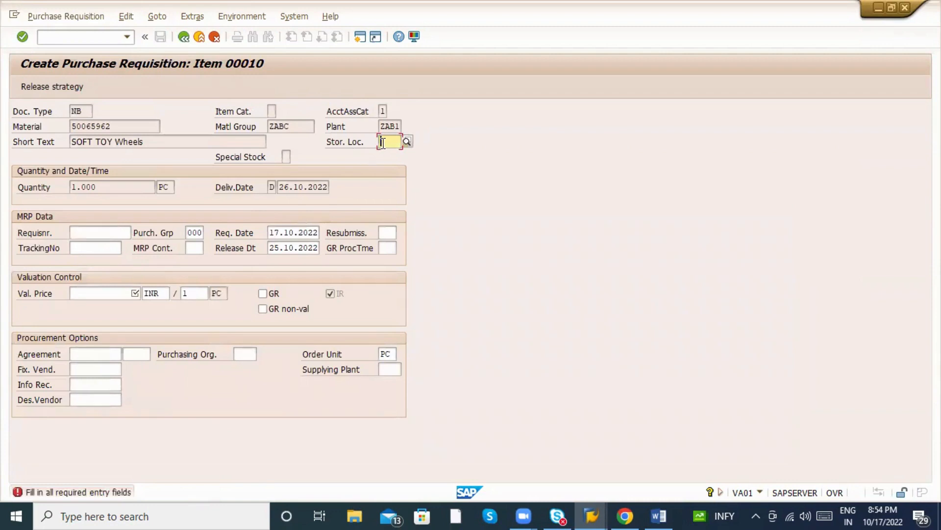
type("ZBC1")
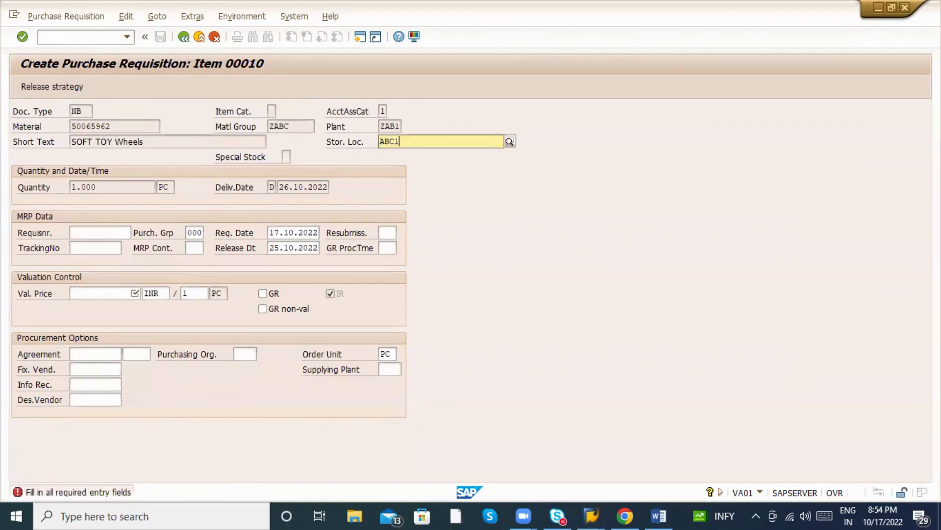
key("Return")
type("1.0")
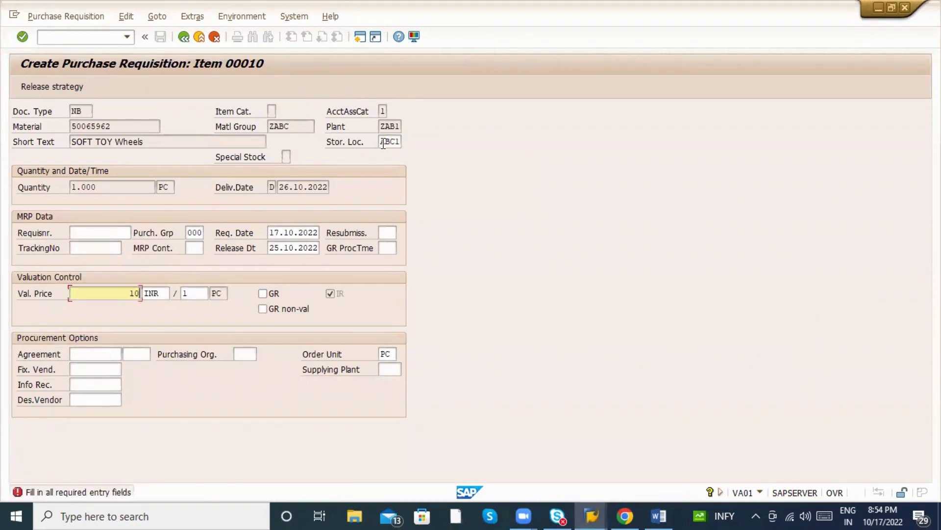
type("00")
key("Return")
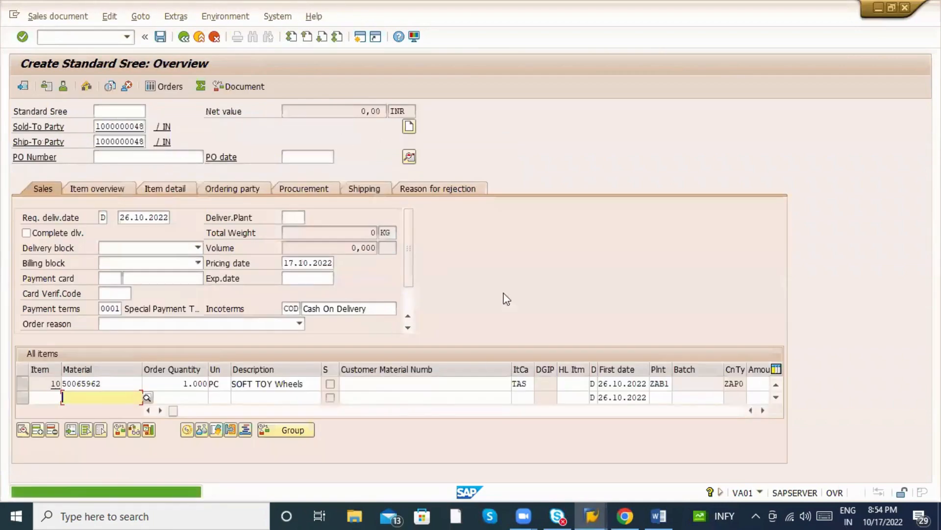
left_click(418, 383)
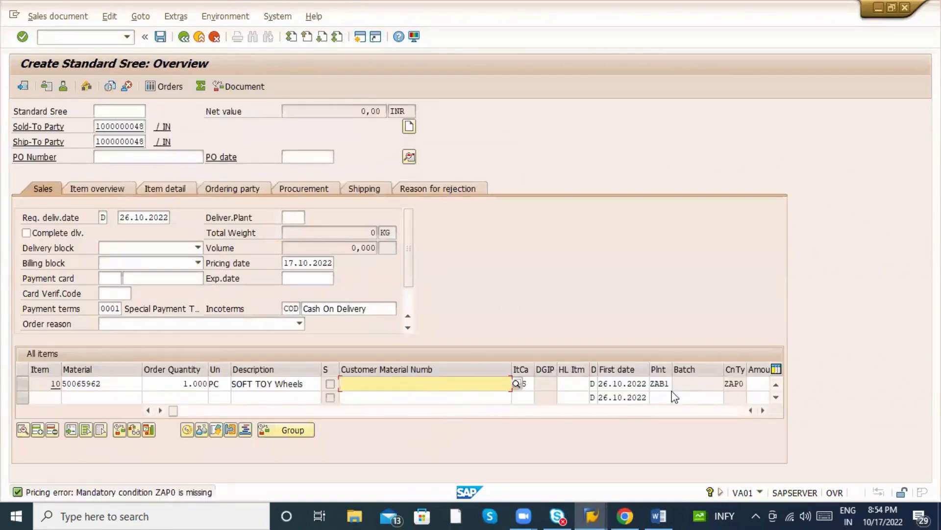
left_click(659, 515)
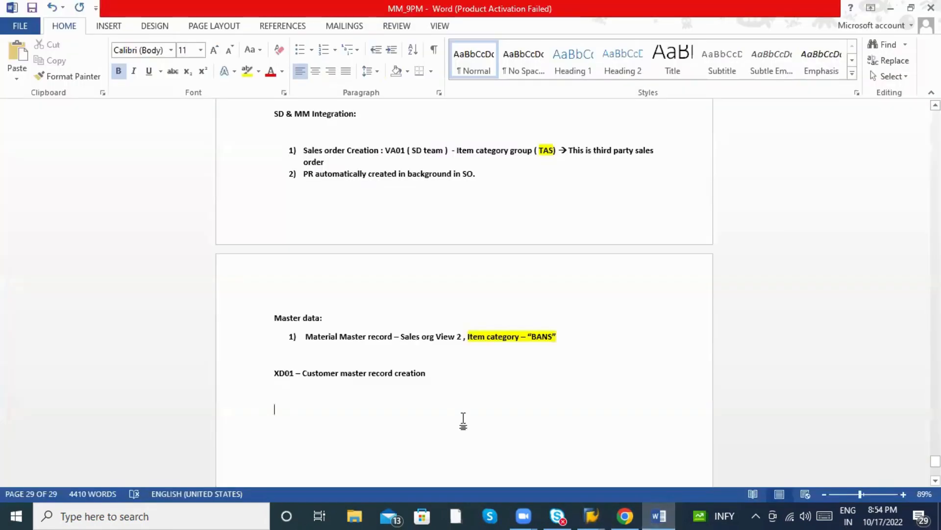
Highlight the BANS and TAS item category notes in Word, then return to the sales order.
left_click_drag(463, 339, 557, 340)
scroll(540, 260, "up", 3)
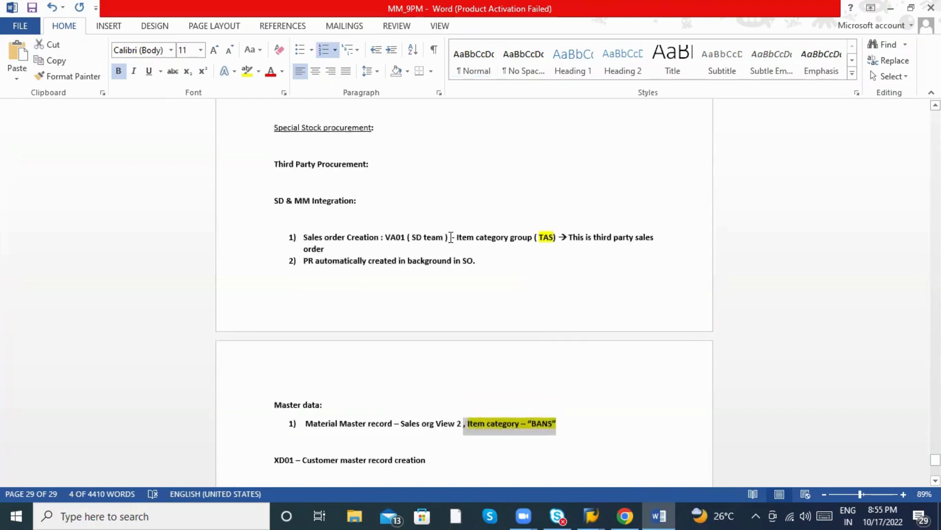
left_click_drag(451, 237, 553, 239)
key("alt+Tab")
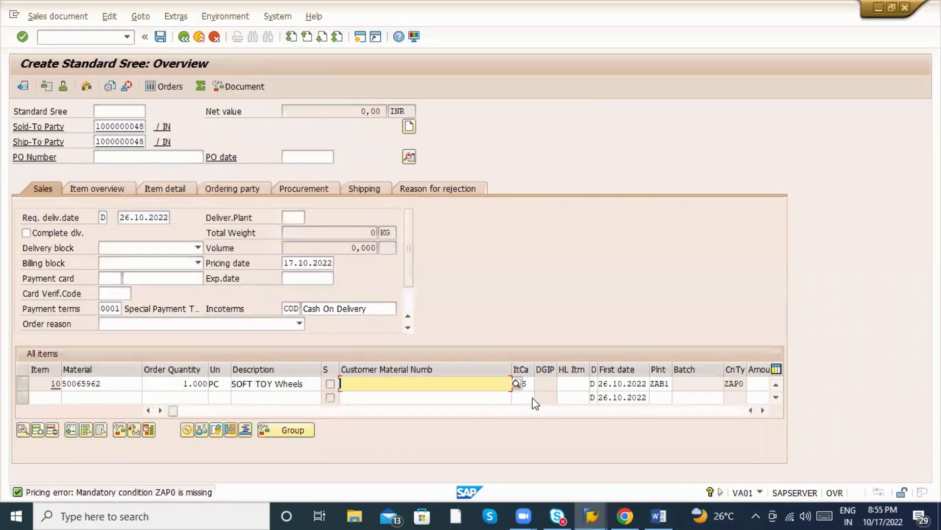
Widen the ItCa column to confirm item 10 (SOFT TOY Wheels) uses item category TAS.
left_click(551, 384)
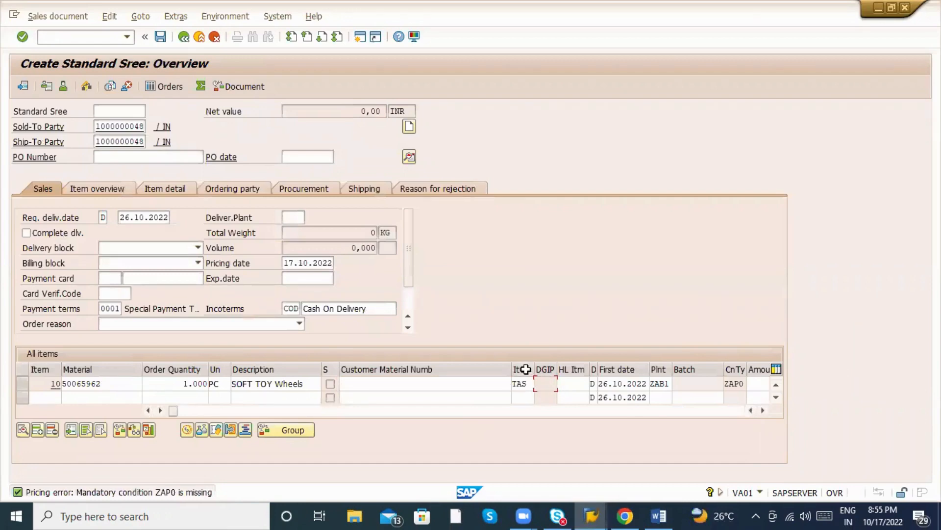
double_click(539, 369)
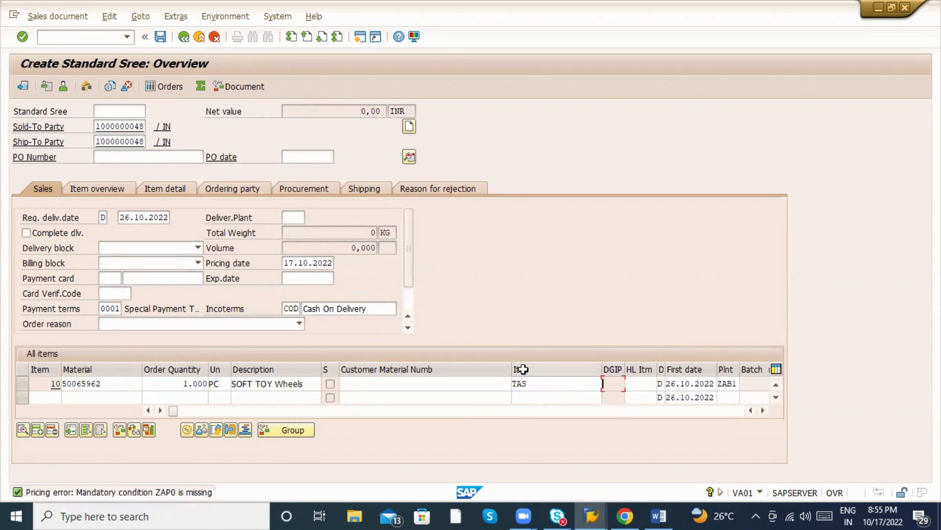
left_click(534, 386)
left_click_drag(534, 384, 506, 381)
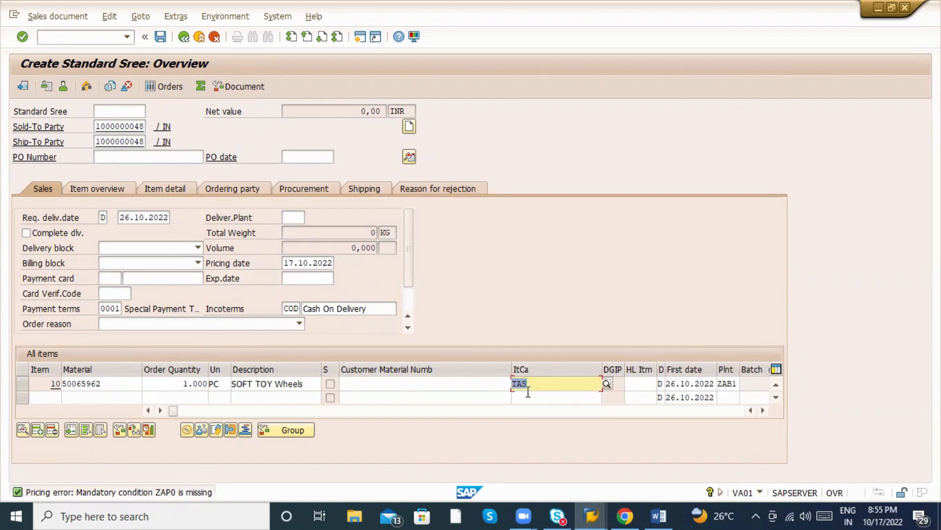
left_click(521, 384)
key("alt+Tab")
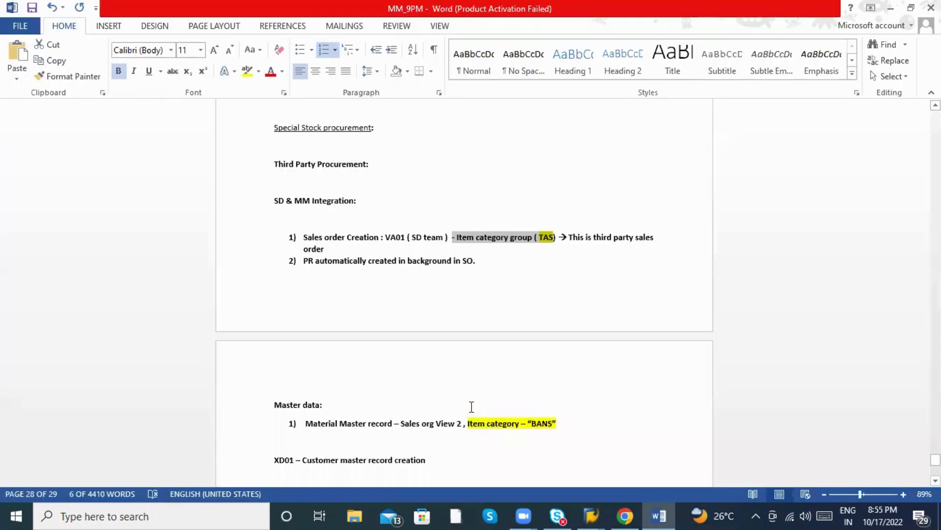
Compare the Master data BANS line against the SAP order, briefly typing and removing NORM.
left_click_drag(531, 422, 551, 422)
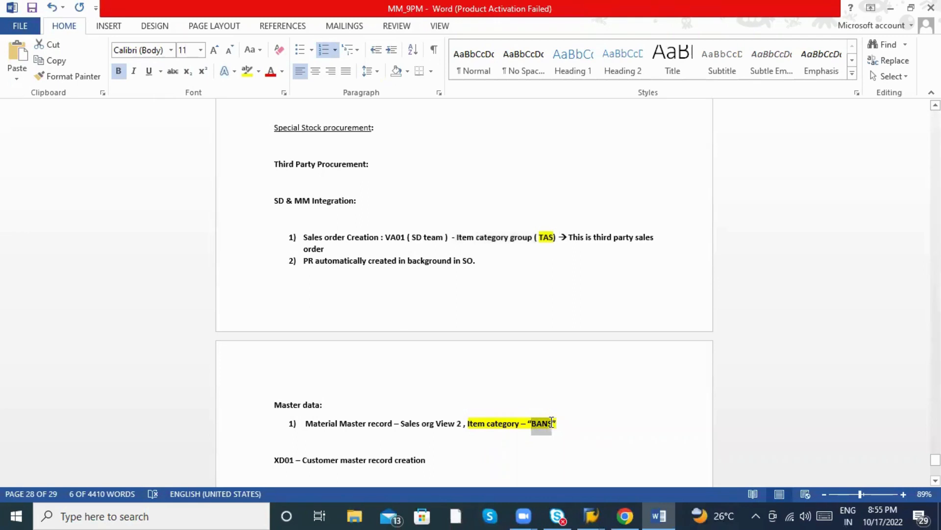
key("alt+Tab")
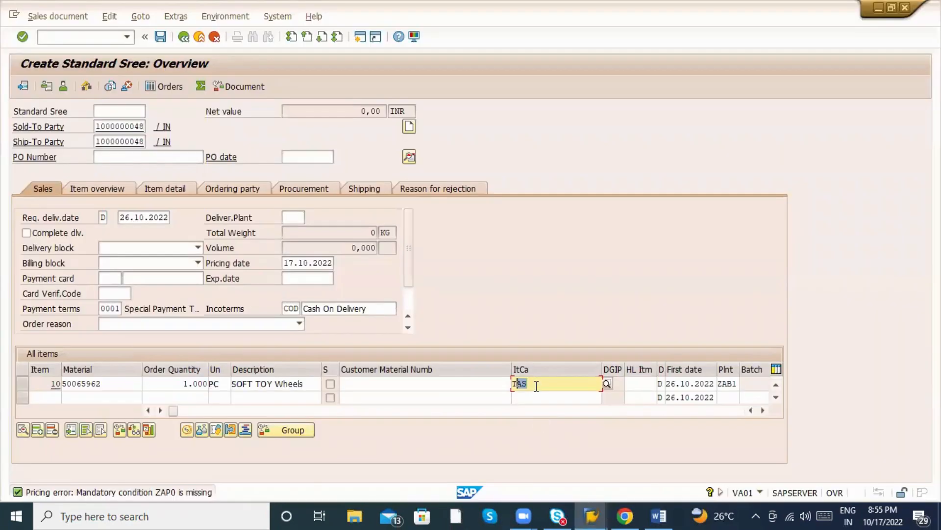
key("alt+Tab")
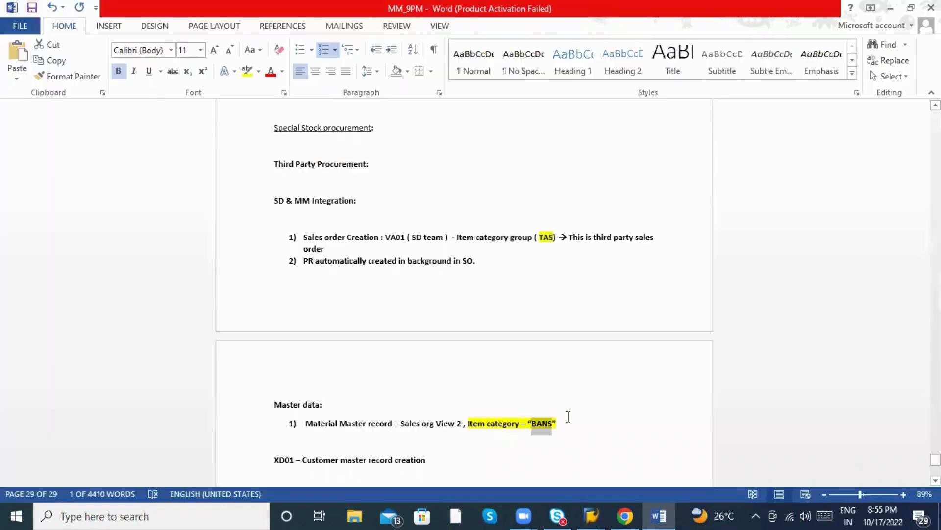
left_click(574, 428)
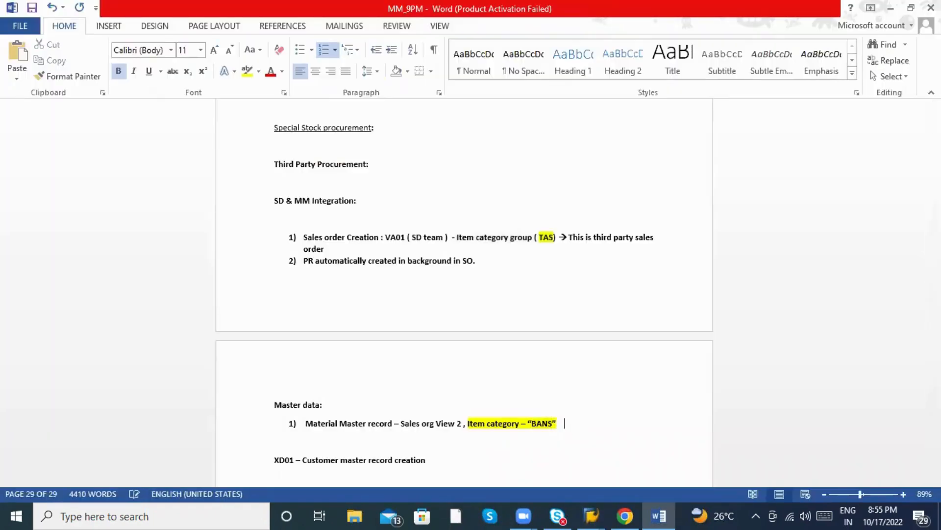
key("alt+Tab")
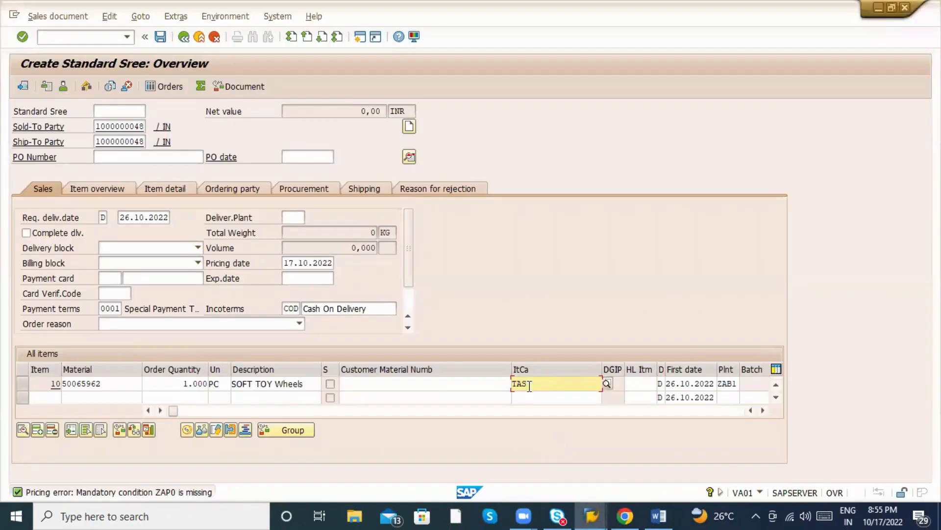
key("alt+Tab")
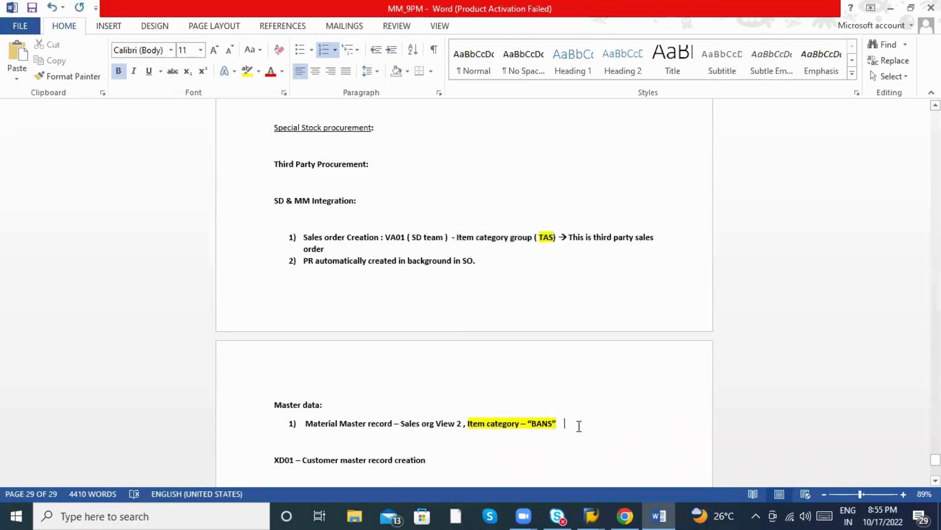
type("NORM")
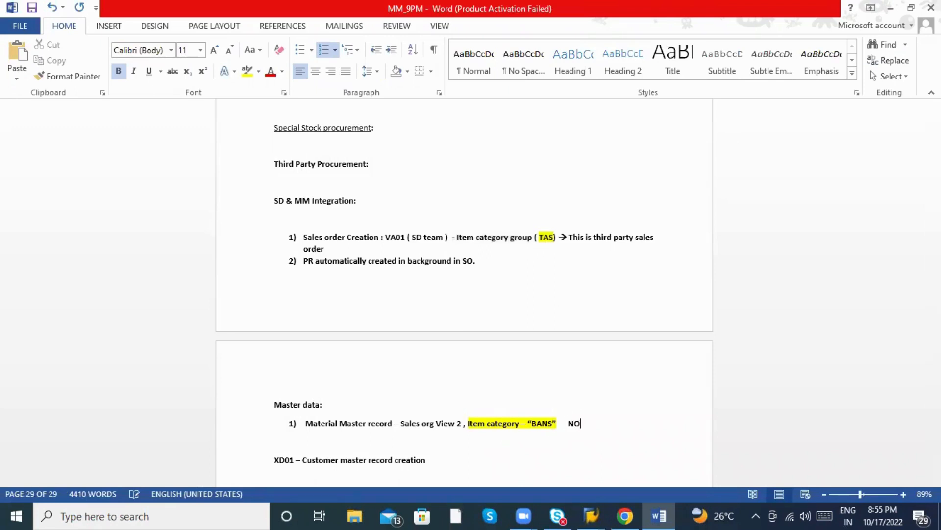
key("BackSpace")
key("BackSpace")
key("BackSpace")
key("BackSpace")
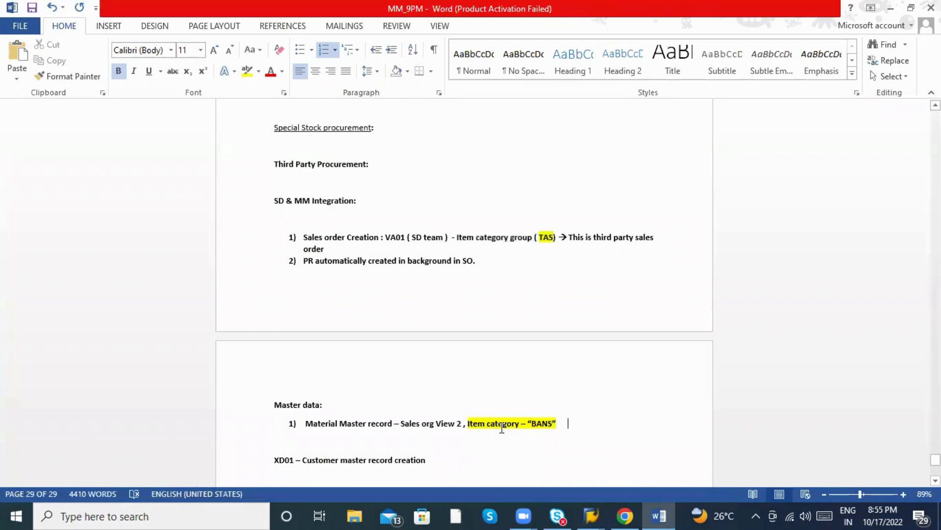
Insert 'group' after 'Item category' so the line reads Item category group – BANS.
key("alt+Tab")
key("alt+Tab")
left_click_drag(463, 424, 553, 424)
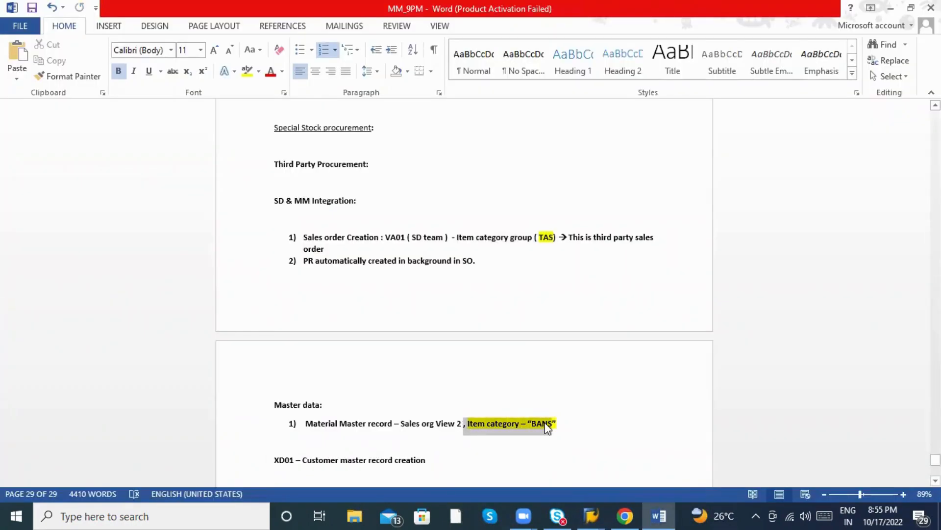
left_click(535, 237)
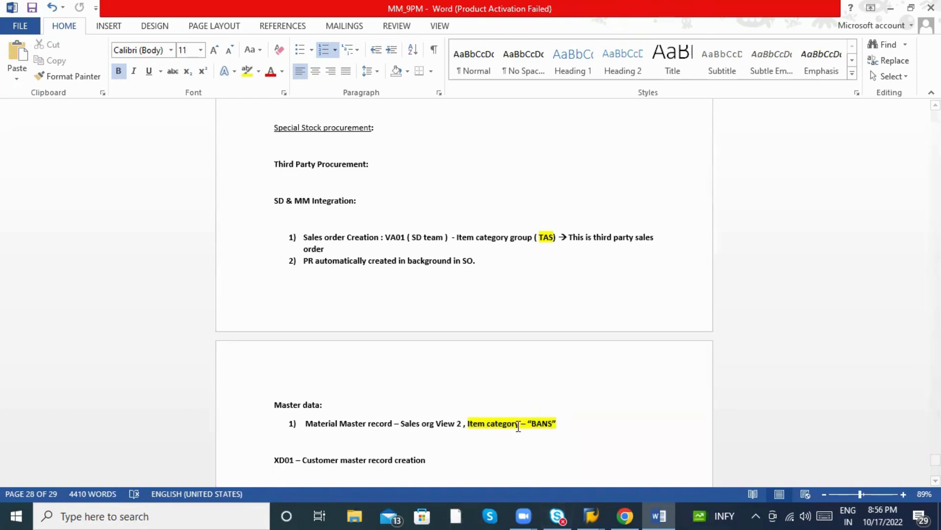
left_click(519, 426)
type("group")
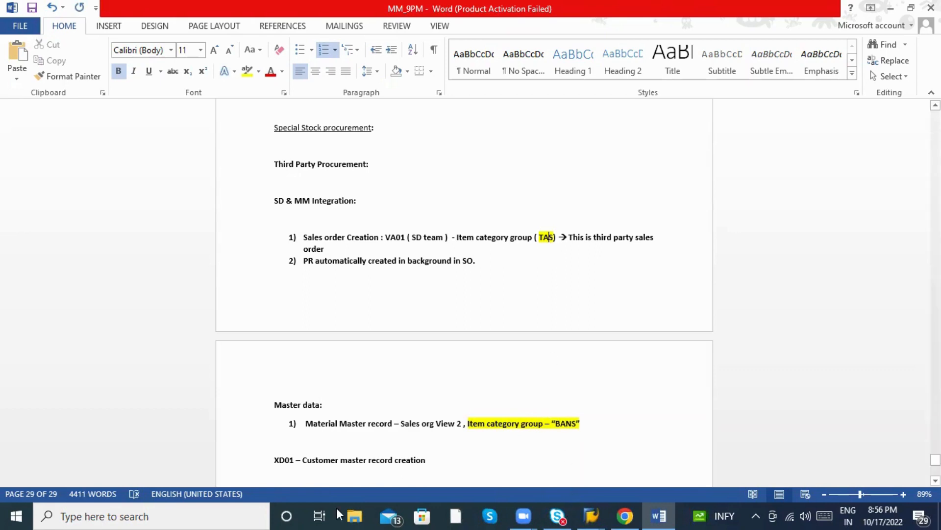
left_click(592, 515)
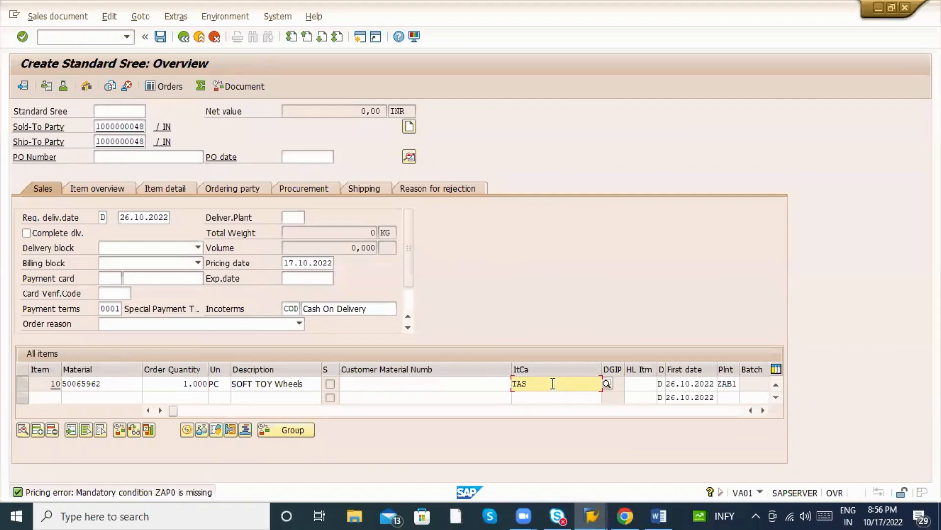
key("alt+Tab")
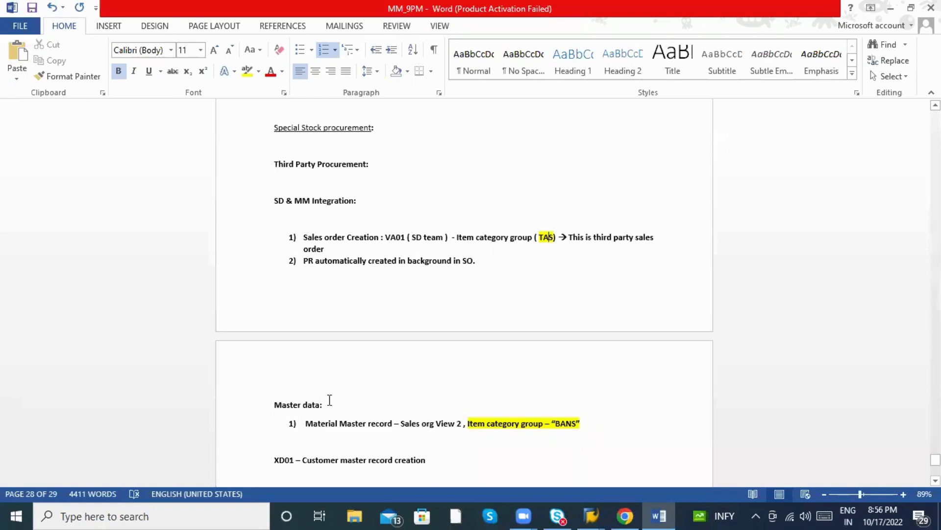
key("alt+Tab")
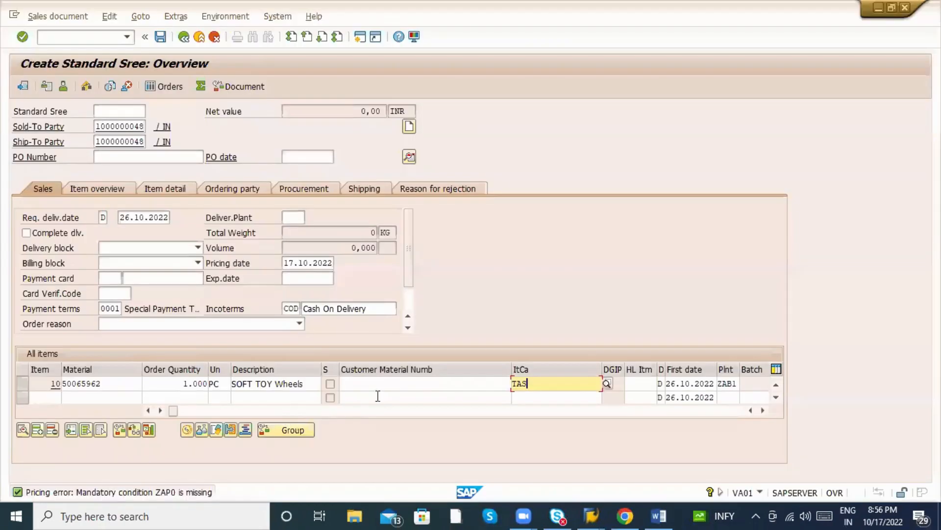
Open item 10's schedule lines and pick schedule line category CS (Leg) from the F4 list.
double_click(108, 383)
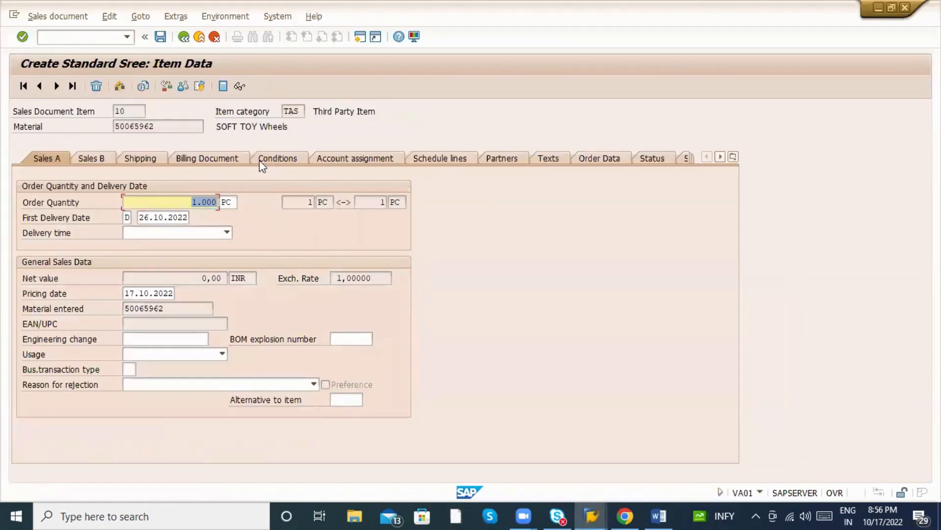
left_click(425, 158)
left_click(521, 262)
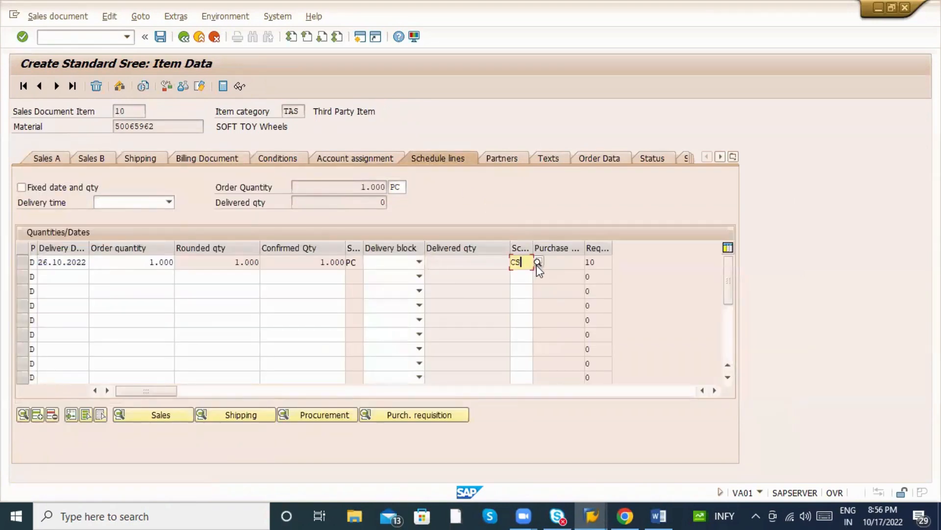
key("F4")
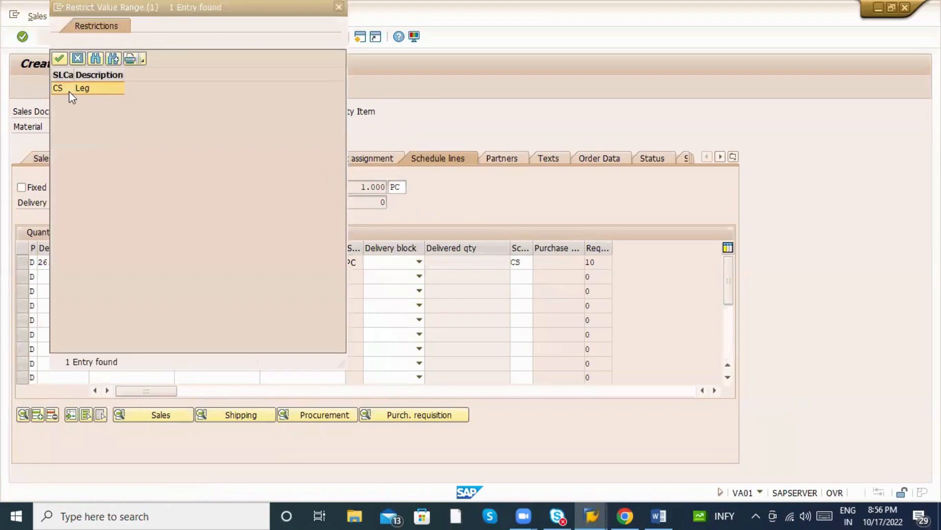
double_click(71, 88)
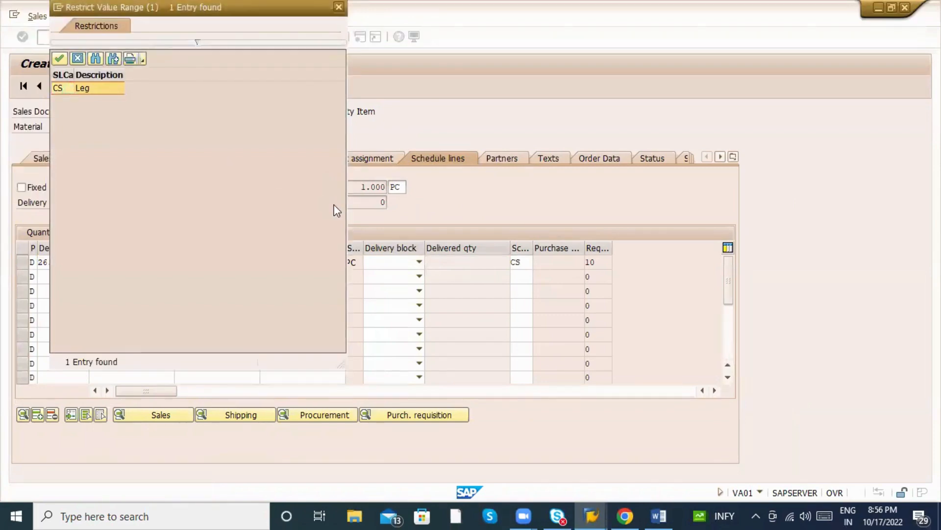
Mark TAS in the notes, then open the F1 help's configuration for the CS schedule line category.
key("alt+Tab")
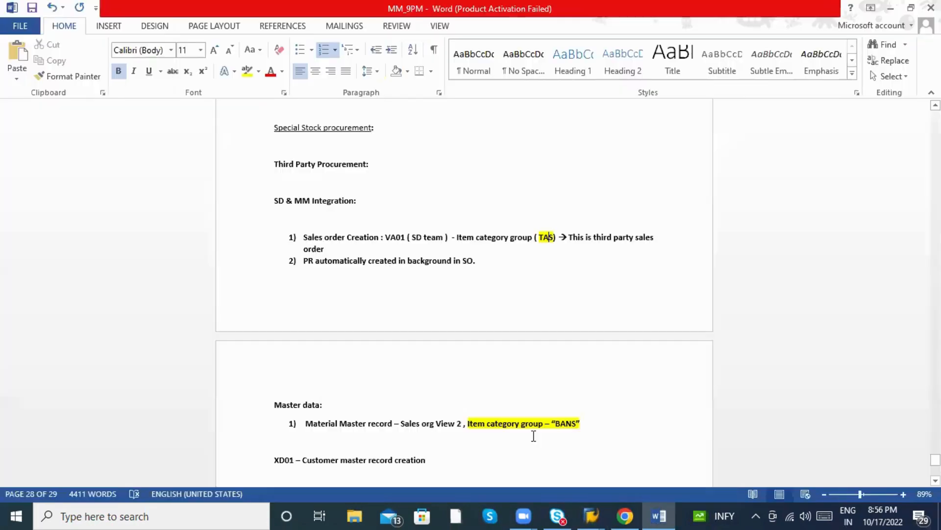
double_click(548, 237)
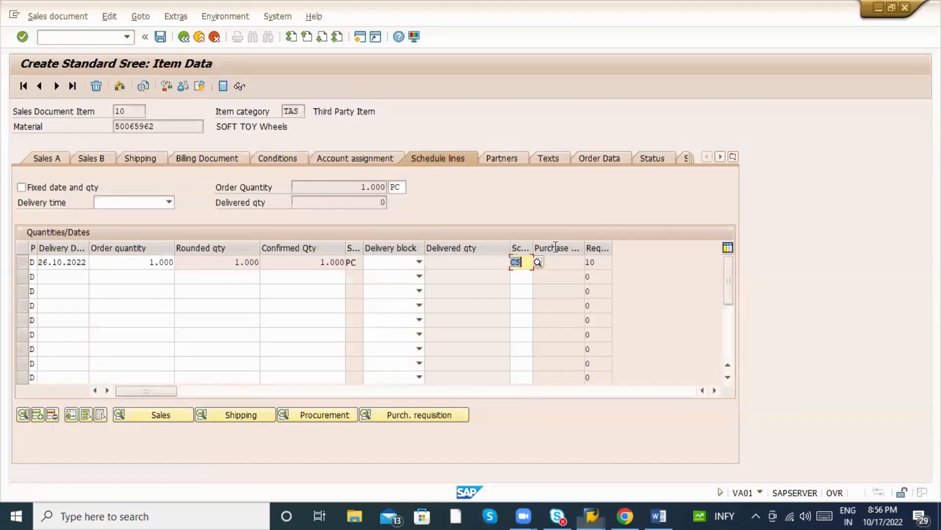
key("alt+Tab")
left_click(526, 258)
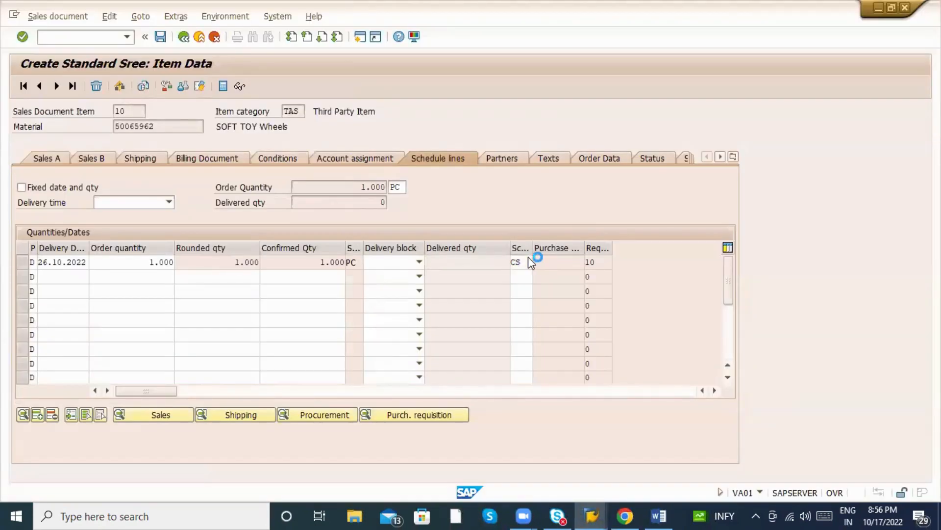
key("F1")
left_click(134, 65)
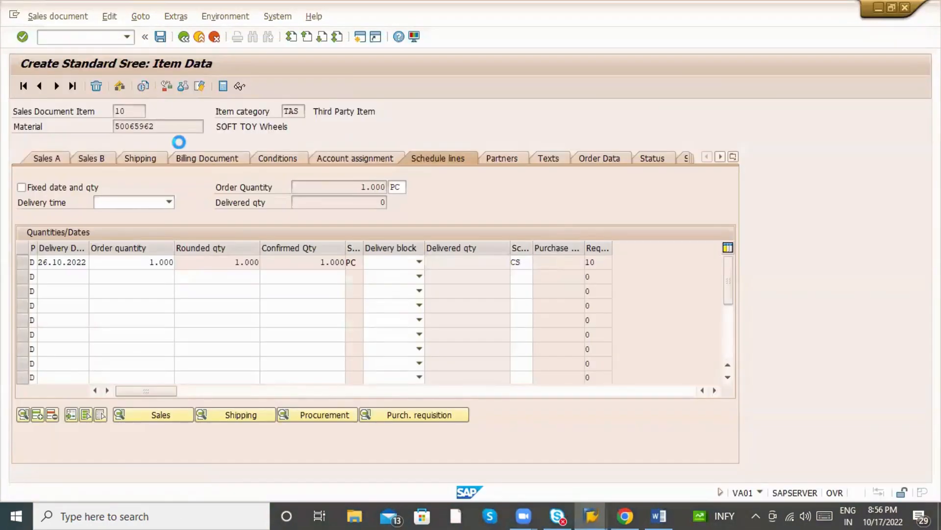
Run Define Schedule Line Categories in the IMG and show the details of category CS.
left_click(314, 174)
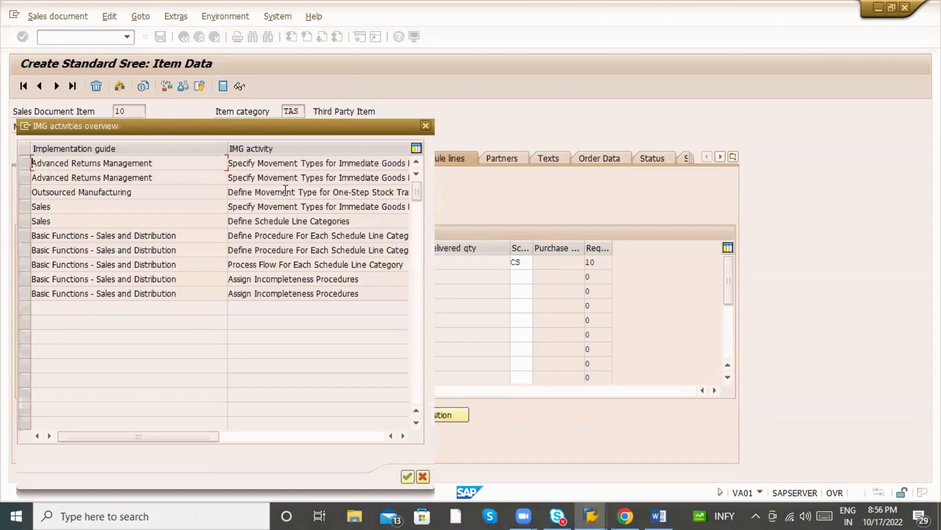
double_click(125, 221)
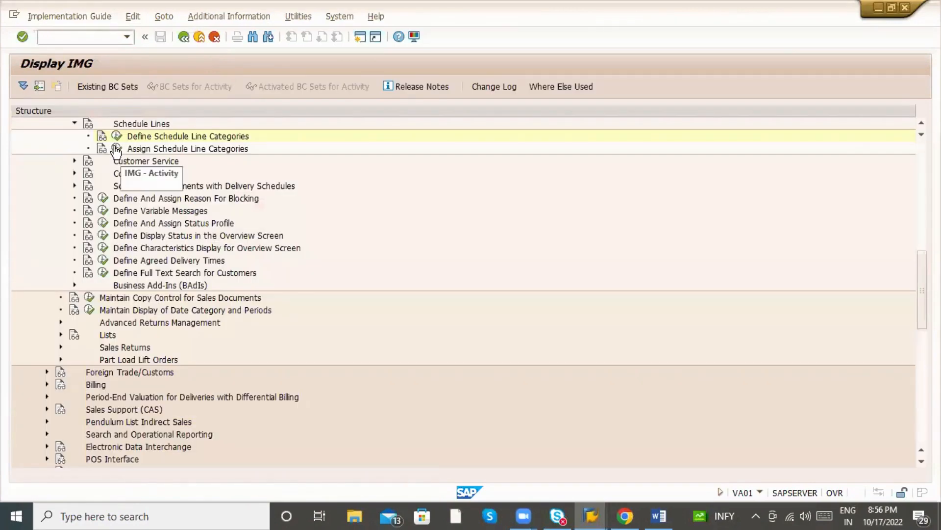
left_click(116, 135)
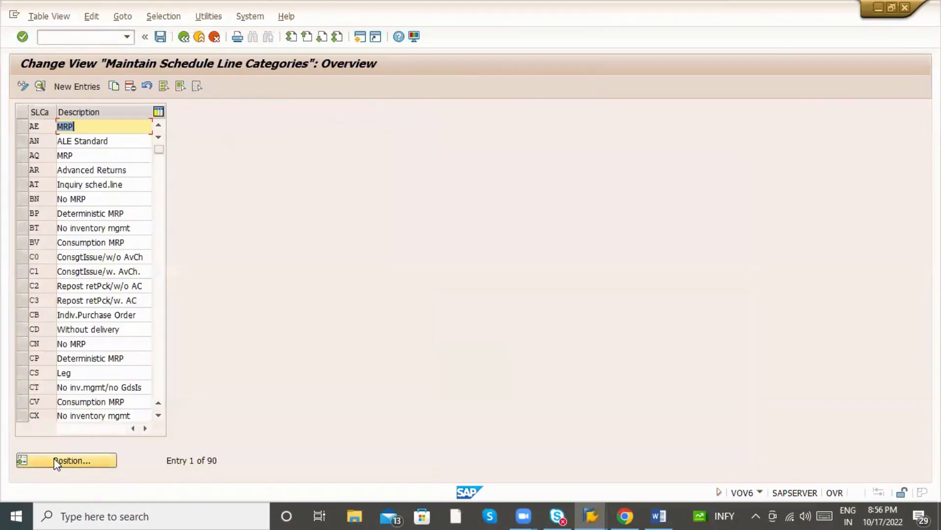
left_click(55, 461)
type("CS")
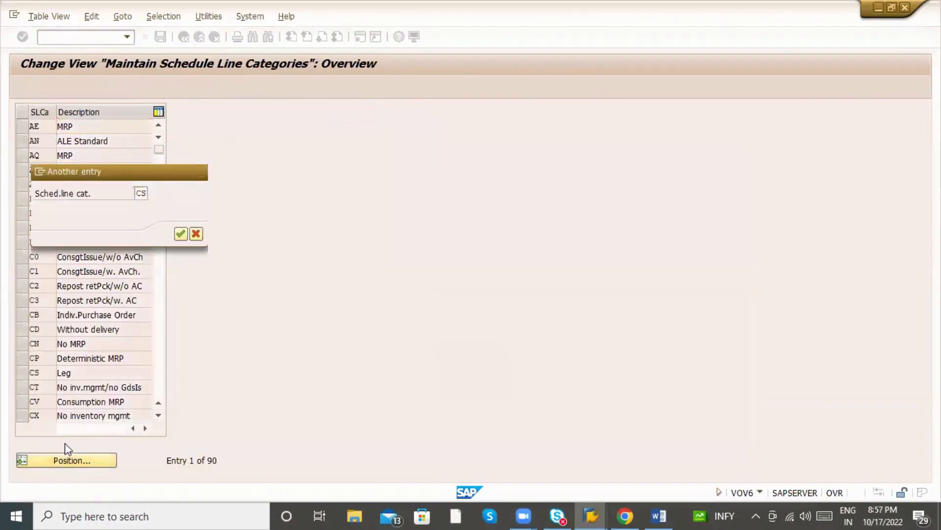
key("Return")
left_click(24, 130)
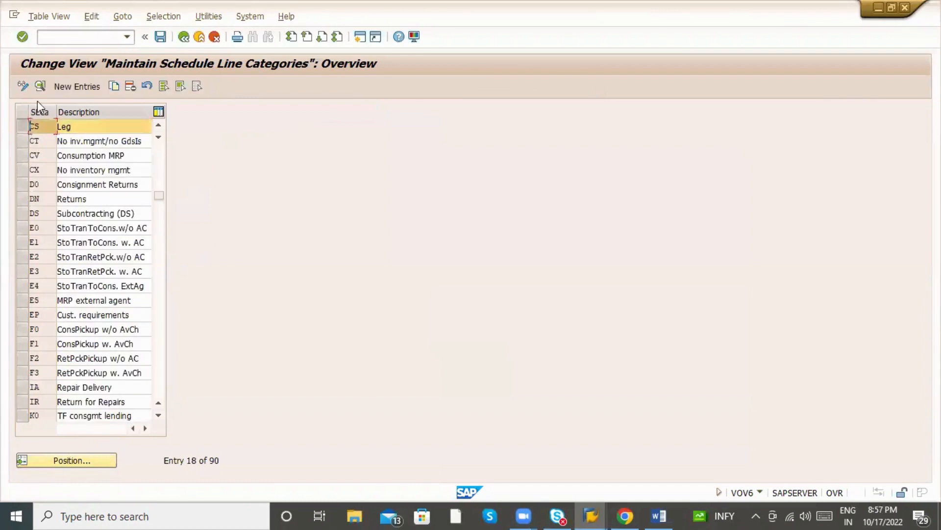
left_click(41, 87)
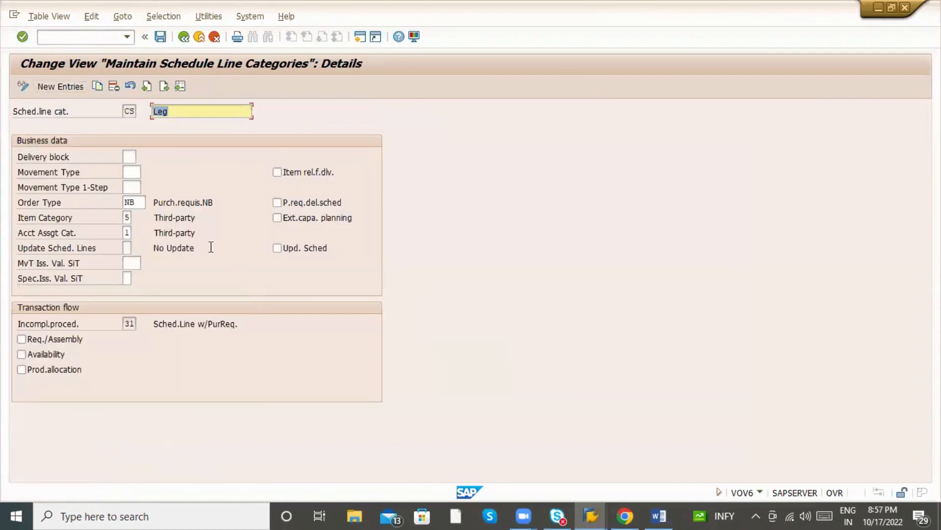
Highlight CS's purchase requisition order type NB and Third-party item category, then go back.
left_click_drag(154, 202, 221, 201)
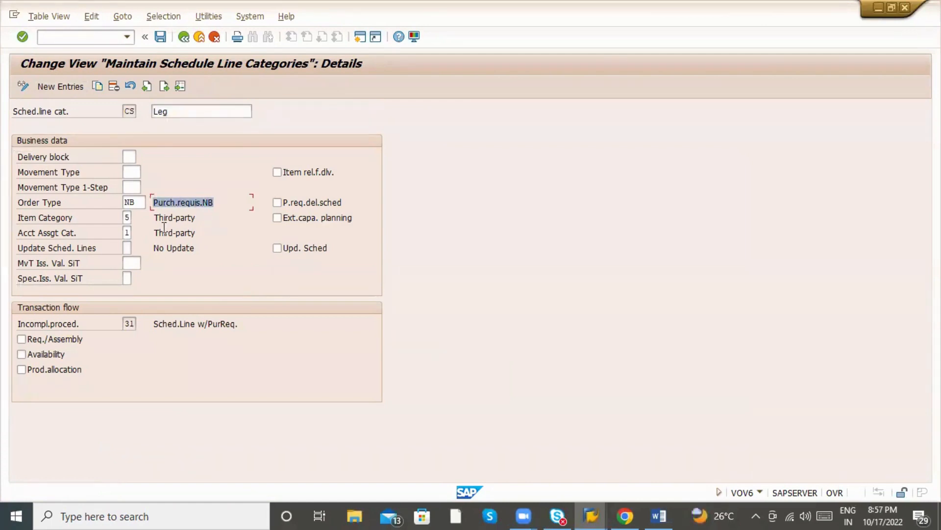
left_click_drag(156, 217, 201, 220)
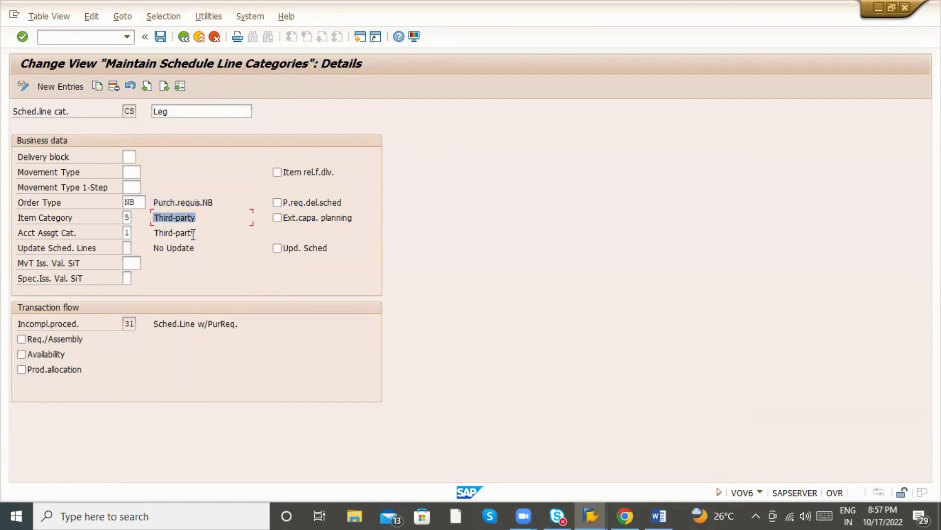
left_click_drag(136, 202, 120, 198)
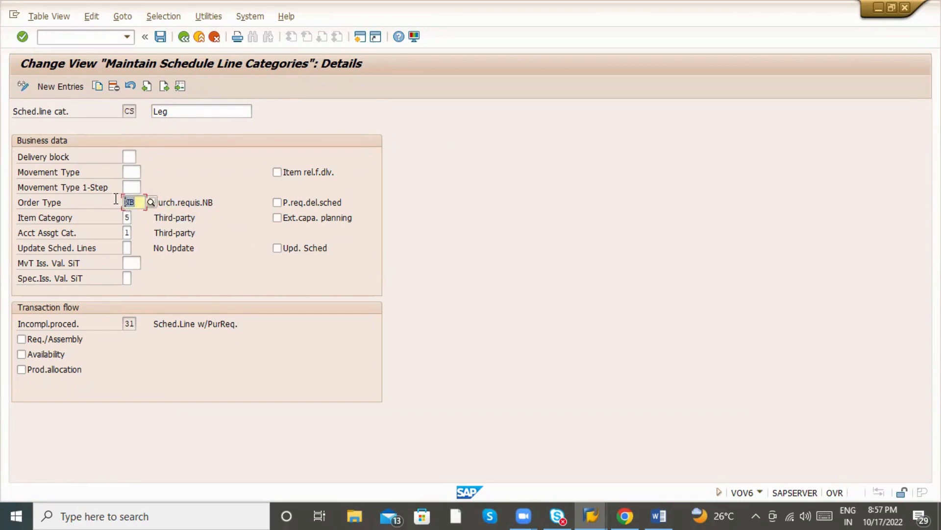
left_click(169, 192)
left_click(138, 202)
left_click(187, 39)
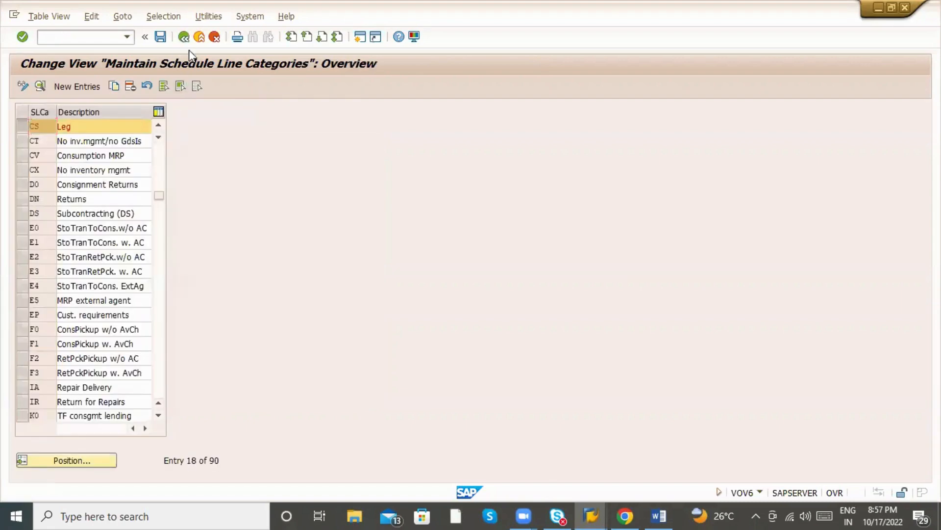
Open Assign Schedule Line Categories and position the list on item category BANS.
left_click(184, 38)
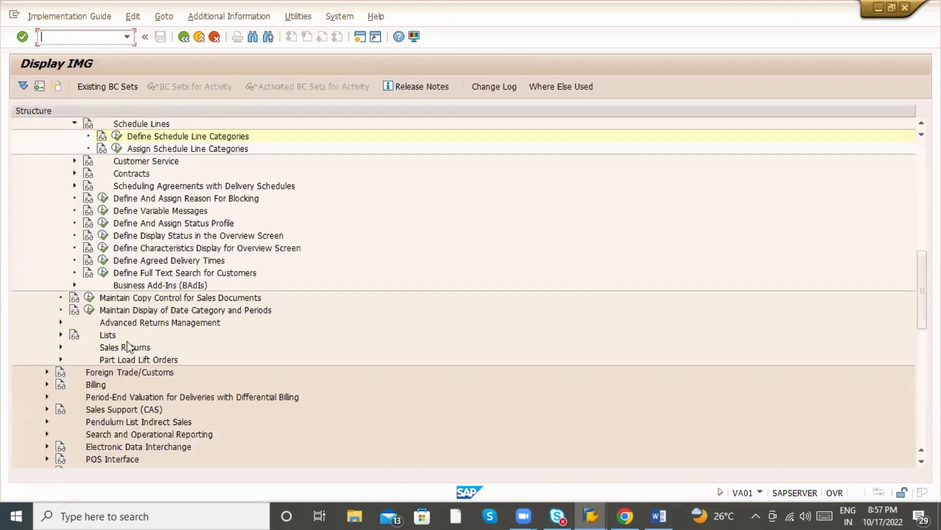
left_click(117, 149)
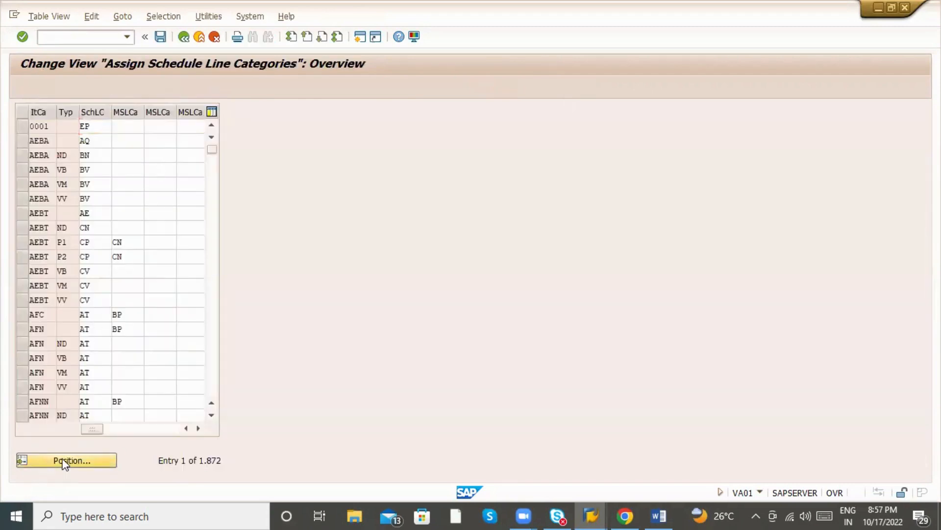
left_click(65, 461)
type("BANS")
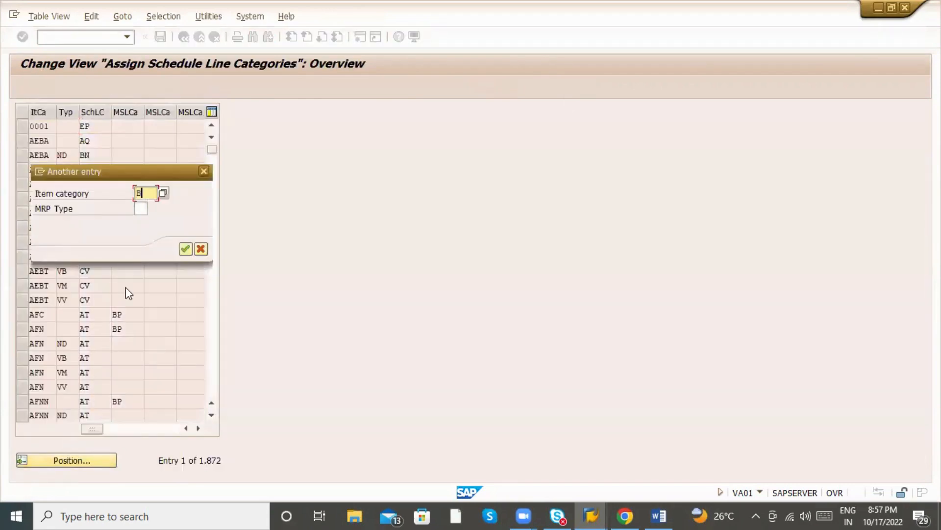
key("Return")
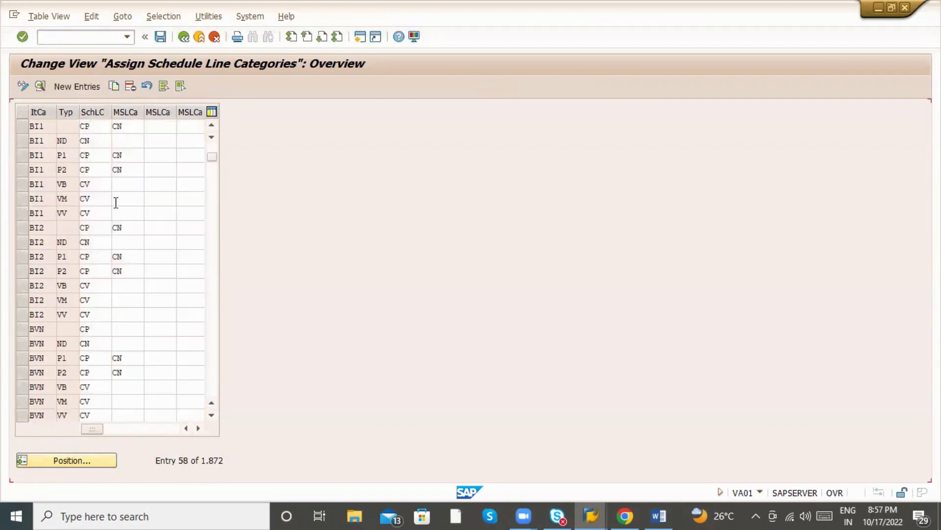
Browse the item category value list for the first assignment row and choose an entry.
scroll(117, 206, "up", 1)
left_click(45, 126)
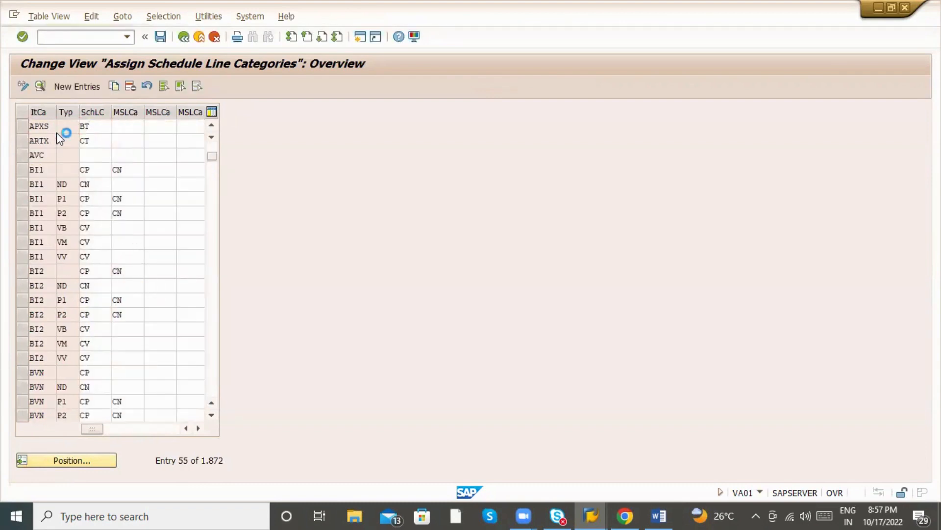
left_click(61, 126)
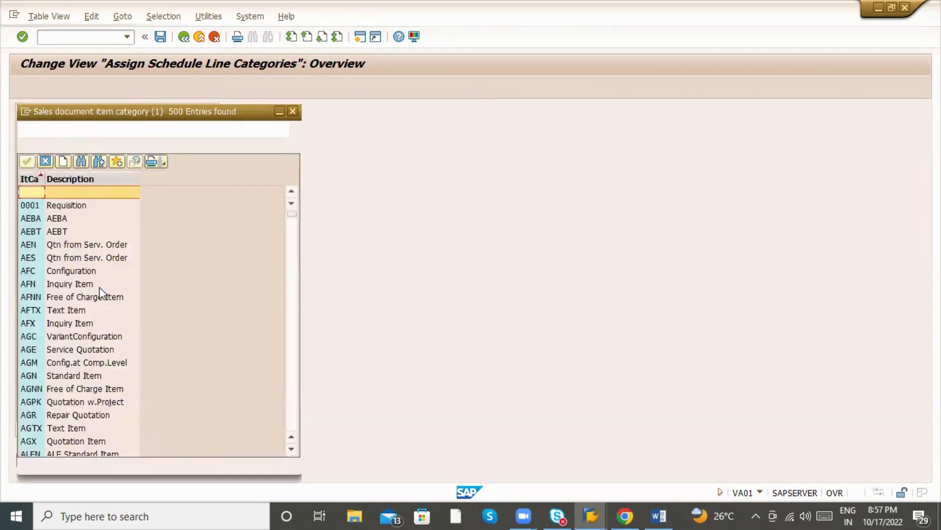
scroll(102, 298, "down", 5)
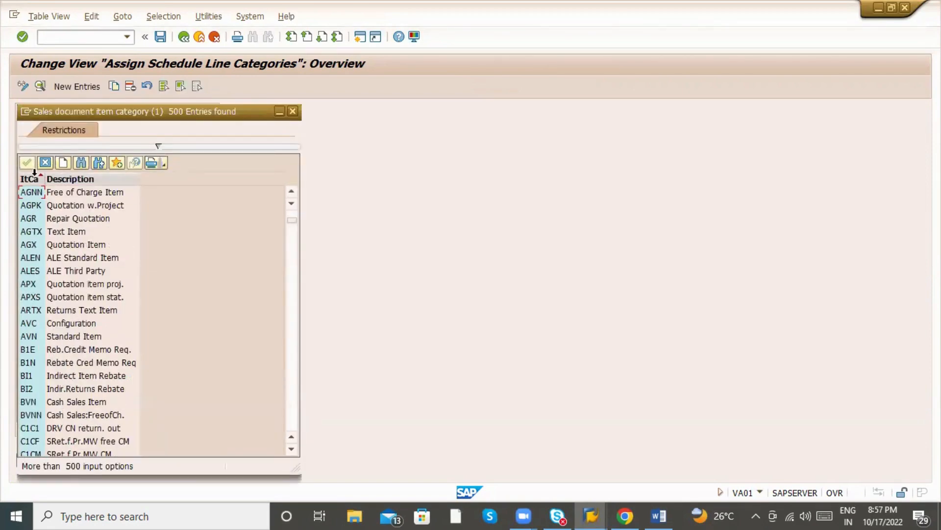
scroll(105, 265, "down", 2)
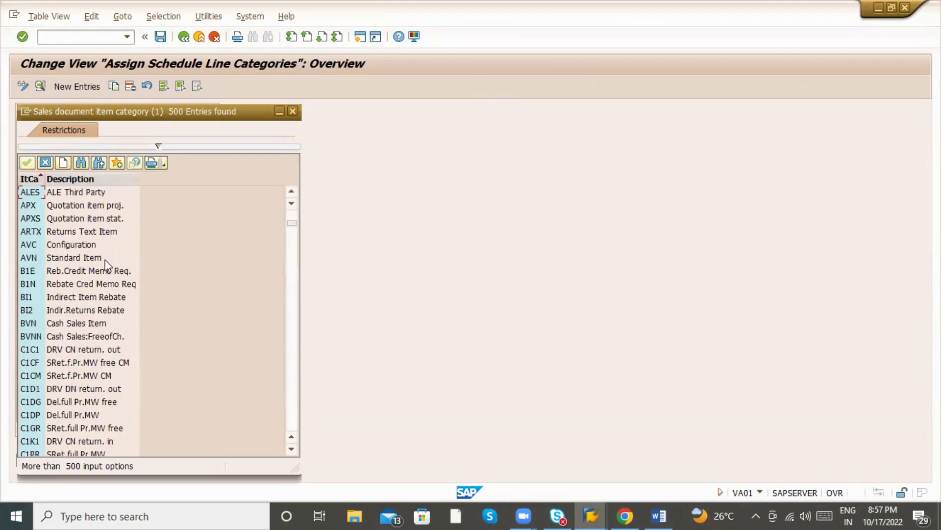
double_click(90, 215)
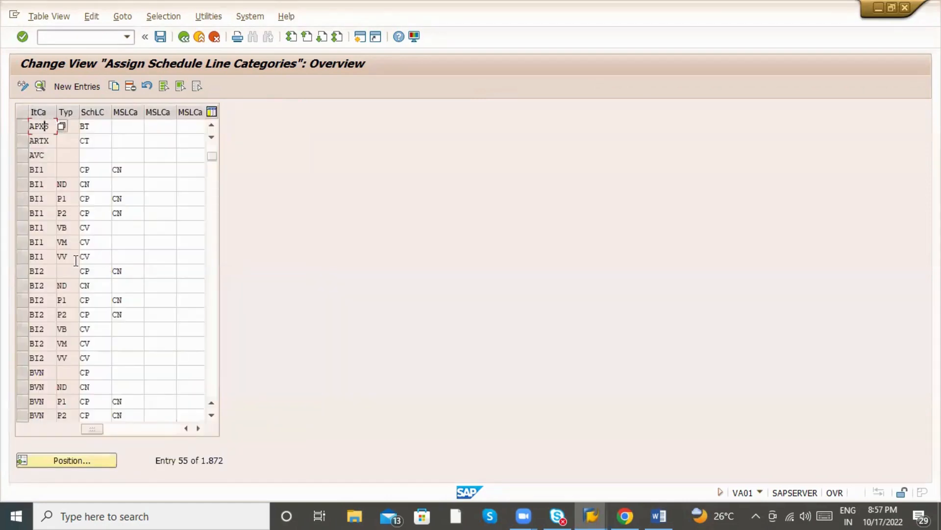
scroll(85, 309, "down", 5)
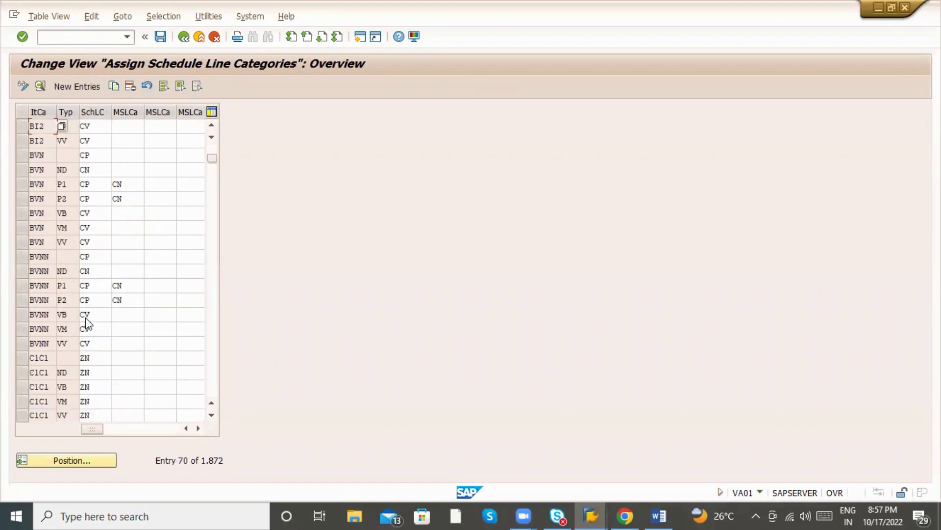
scroll(86, 323, "down", 1)
scroll(85, 316, "up", 6)
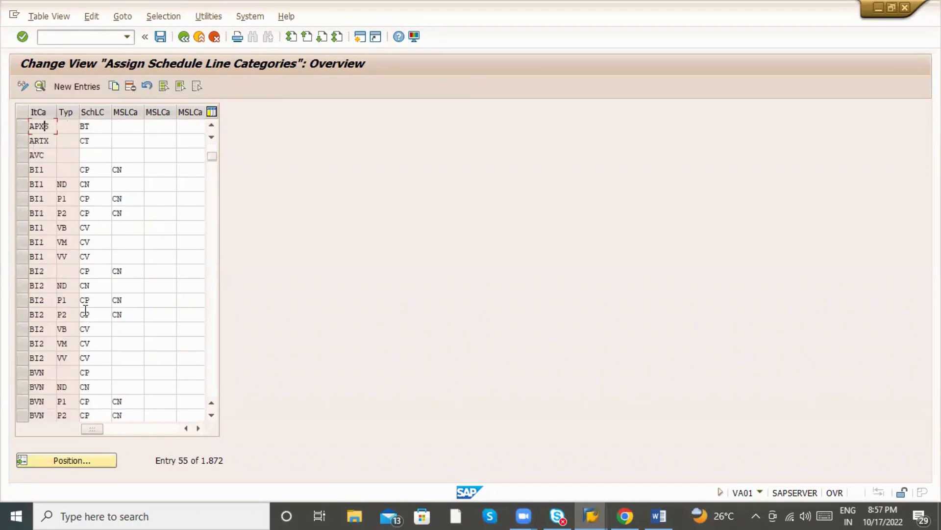
scroll(85, 310, "up", 6)
scroll(85, 310, "up", 6)
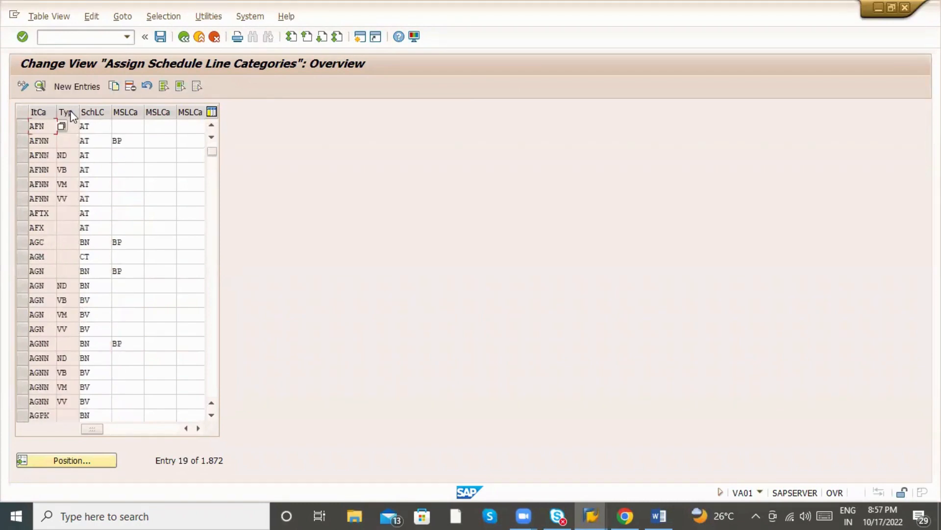
Check the MRP type list and the AFN row's item category list, then return to the IMG.
left_click(69, 126)
left_click(81, 131)
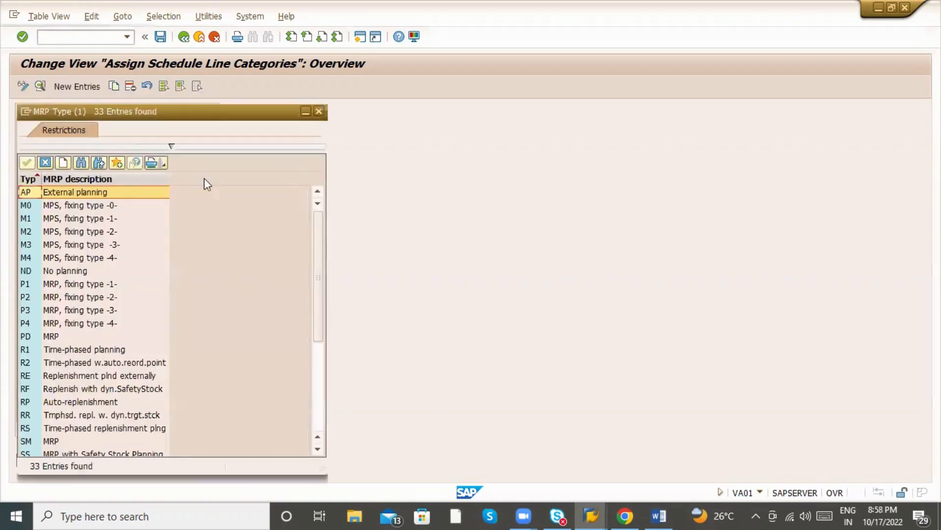
key("Escape")
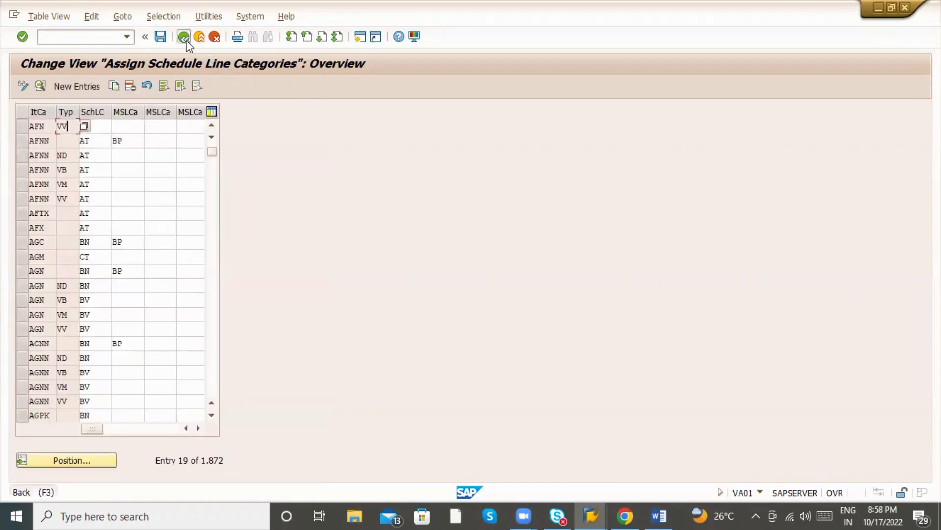
left_click(42, 126)
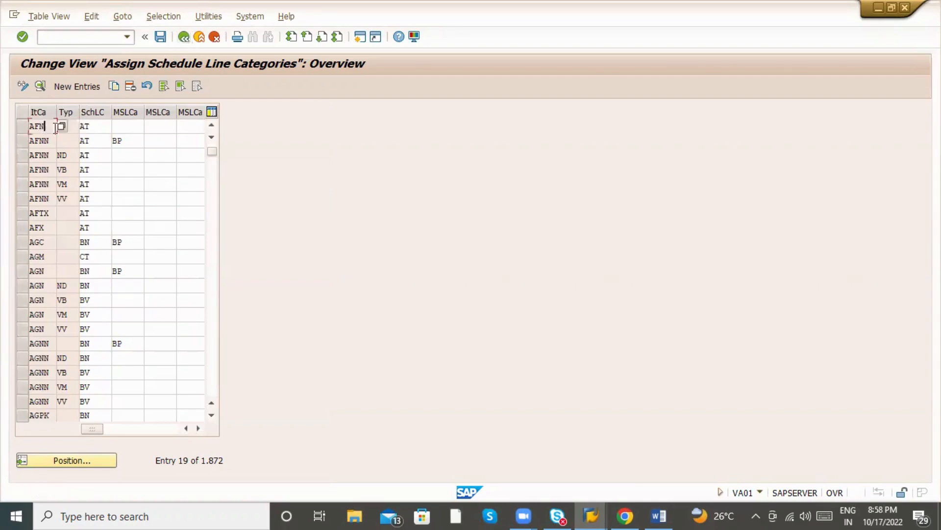
left_click(61, 128)
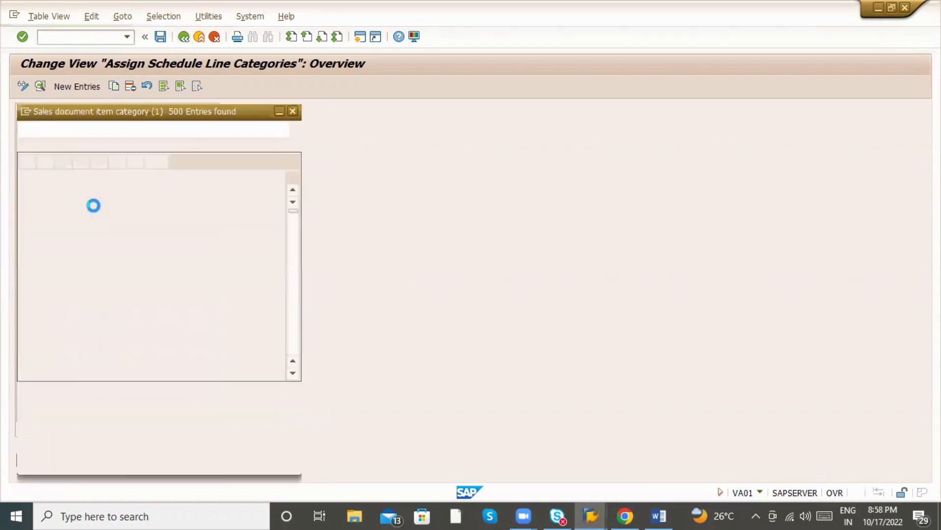
scroll(121, 308, "down", 10)
scroll(122, 311, "up", 3)
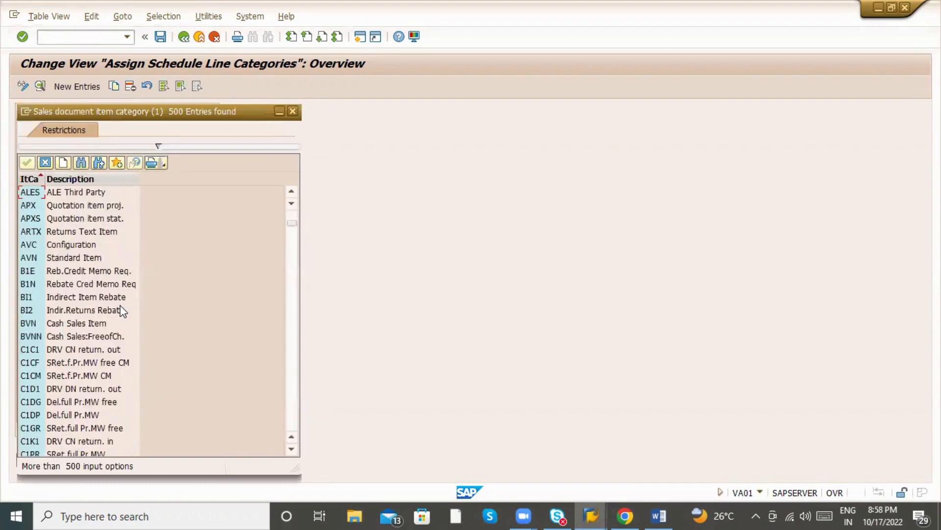
key("Escape")
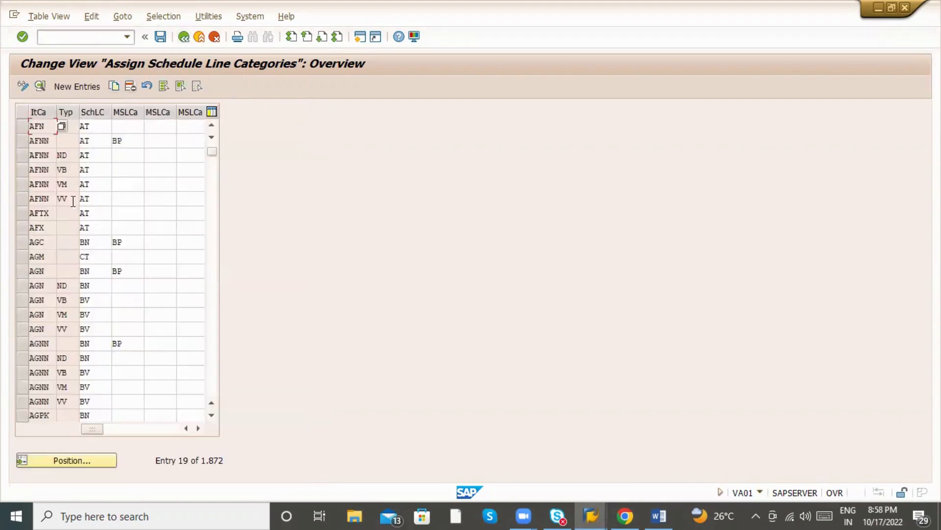
left_click(31, 224)
left_click(183, 38)
scroll(188, 211, "up", 2)
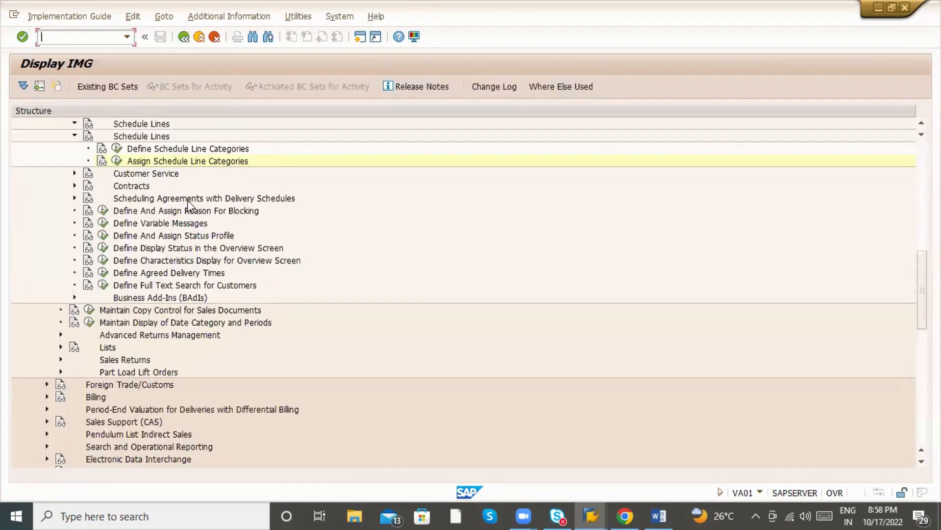
scroll(188, 212, "up", 1)
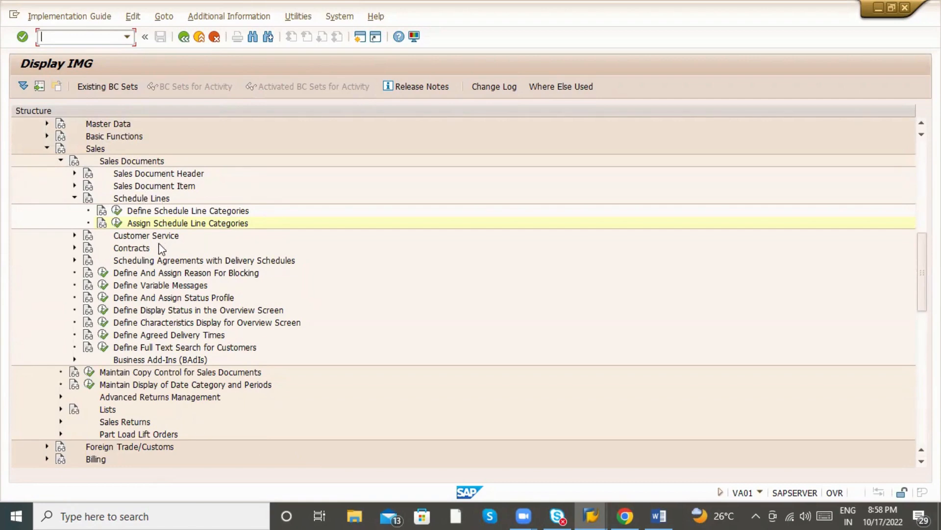
From the order item's IMG activities list, jump to Define Schedule Line Categories under Schedule Lines.
left_click(184, 37)
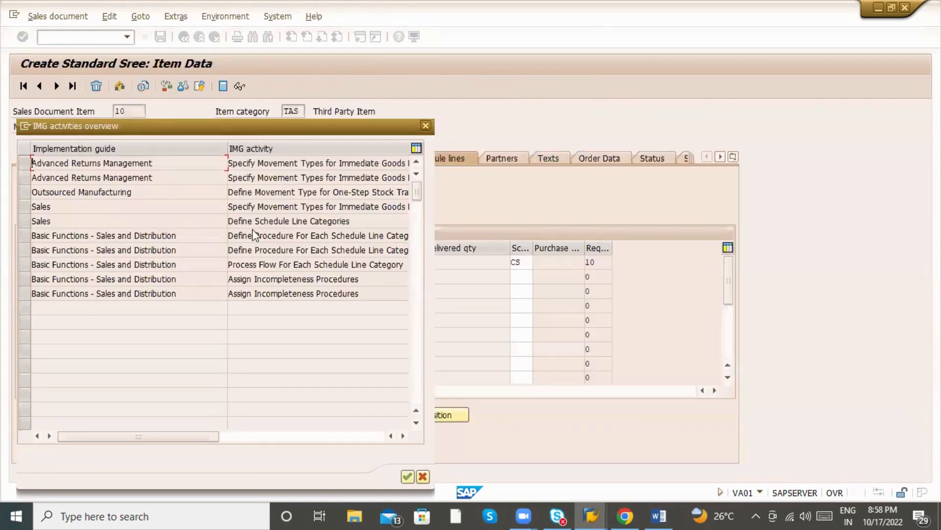
left_click(285, 221)
double_click(287, 221)
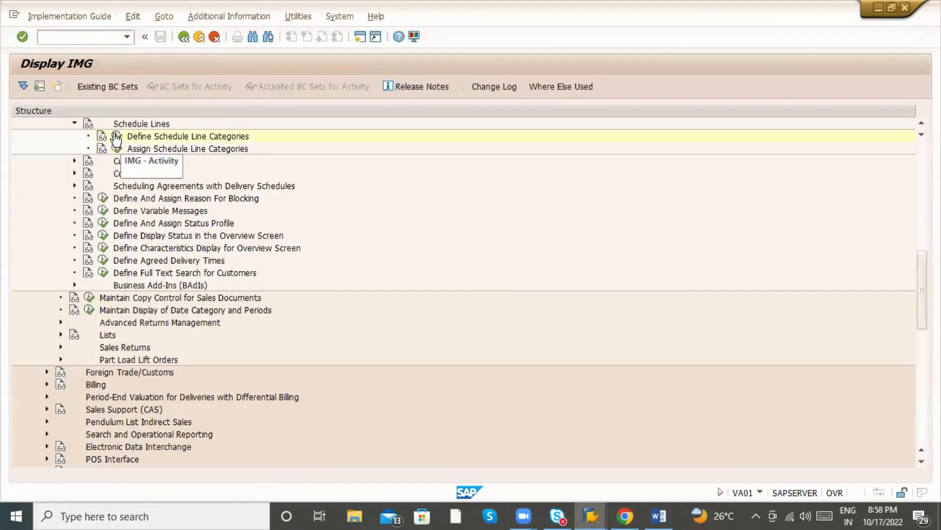
left_click(116, 137)
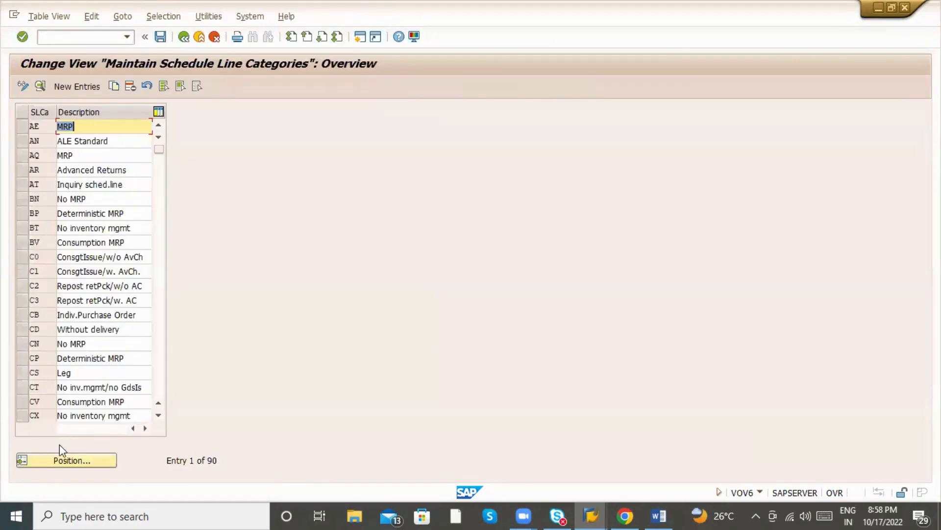
left_click(62, 460)
type("CS")
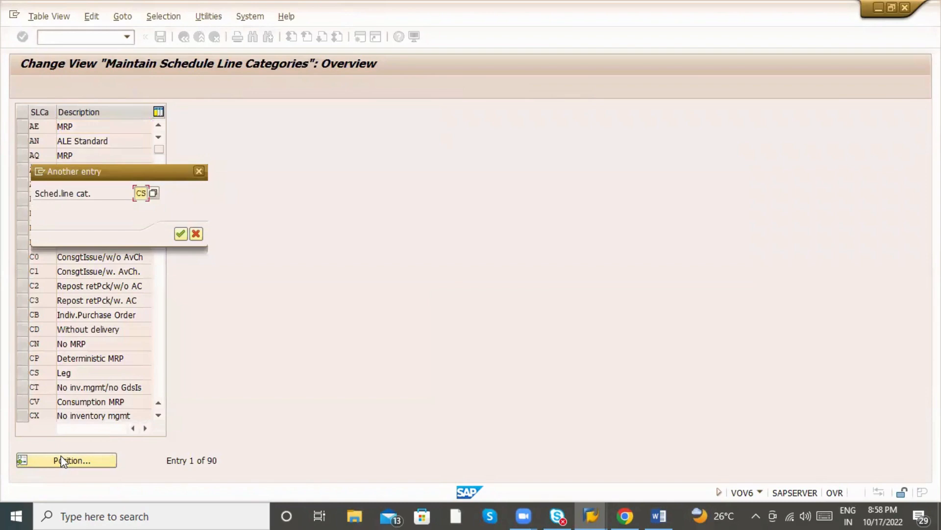
key("Return")
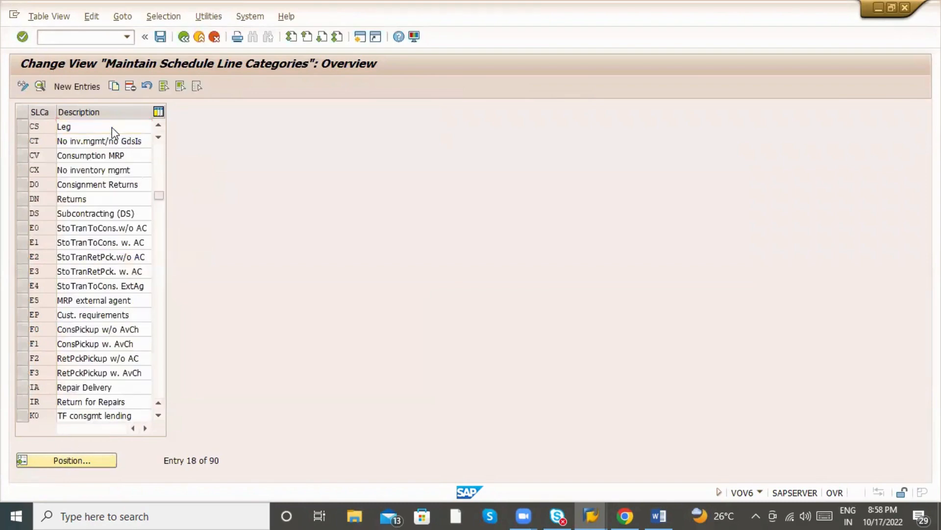
double_click(114, 128)
left_click(132, 202)
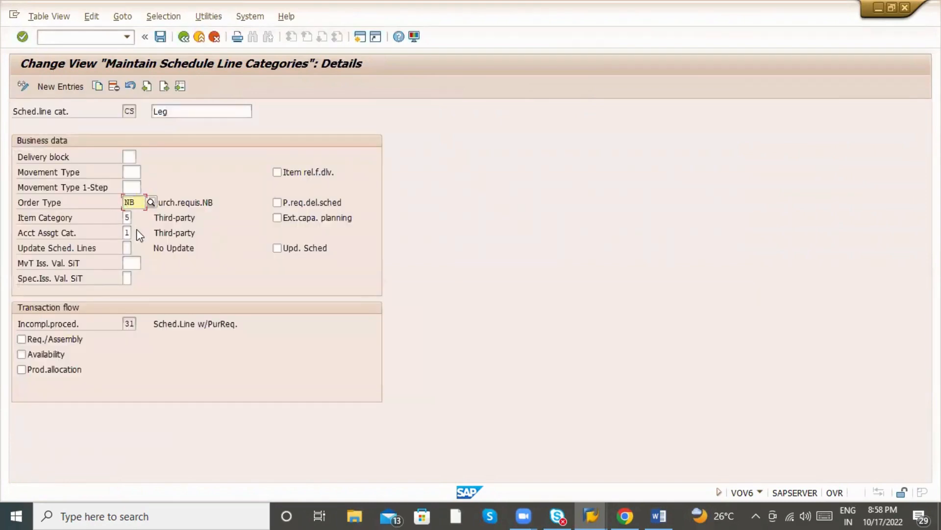
left_click(132, 216)
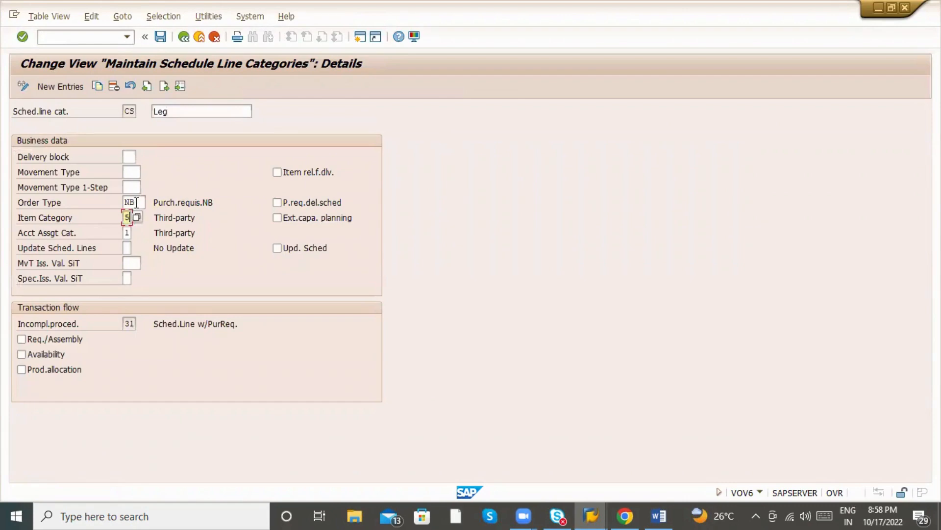
left_click(136, 202)
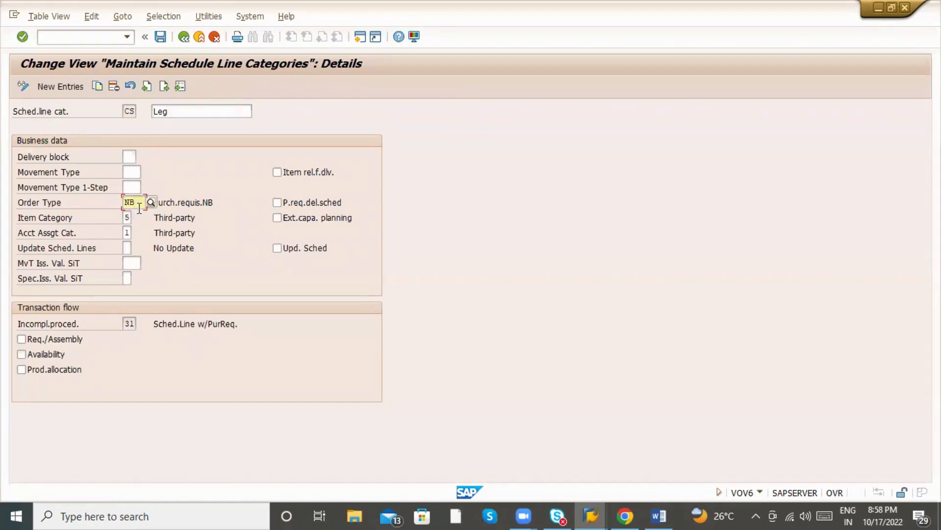
left_click(207, 205)
left_click_drag(219, 204, 154, 202)
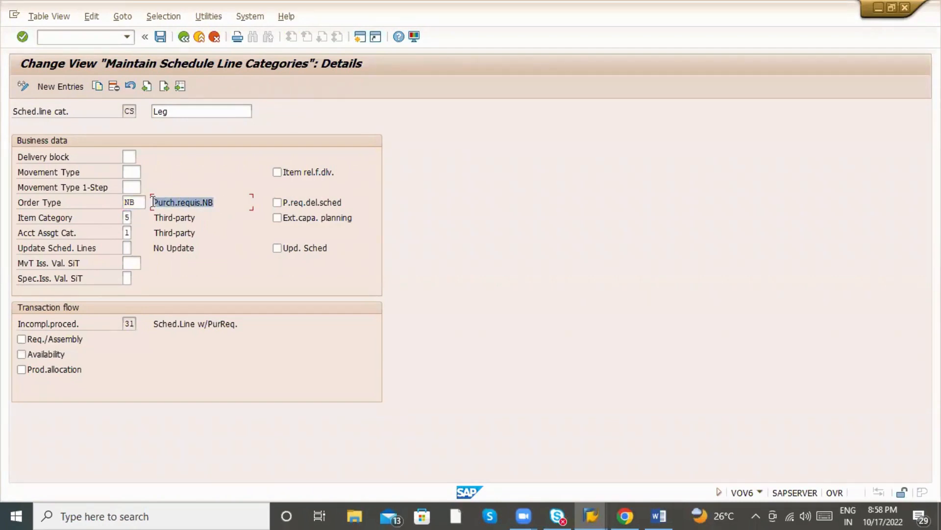
left_click(182, 39)
left_click(183, 37)
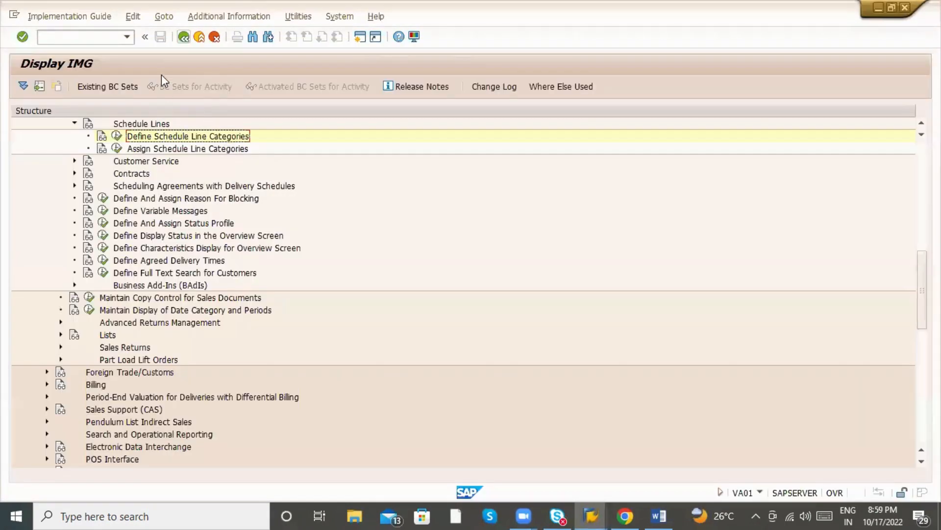
Review the order's schedule line category CS and its purchase requisition and requisition item cells.
left_click(183, 38)
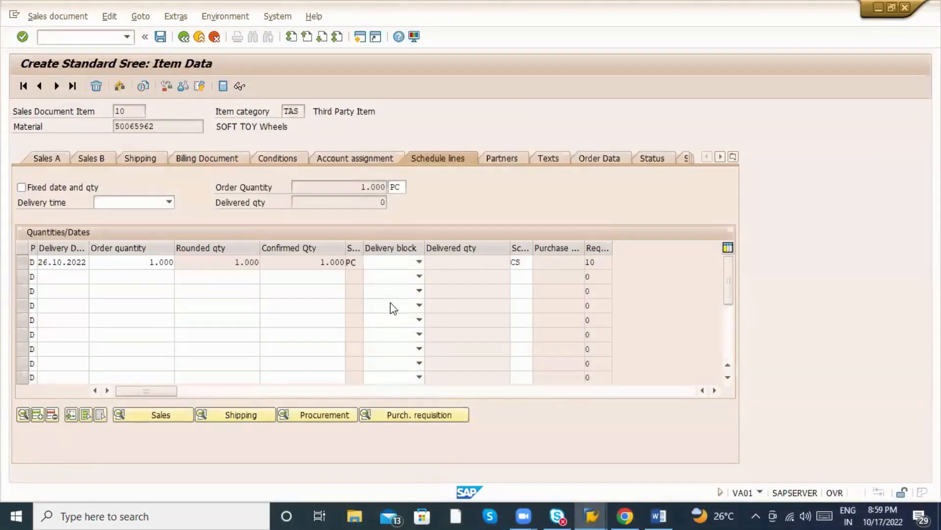
left_click(520, 263)
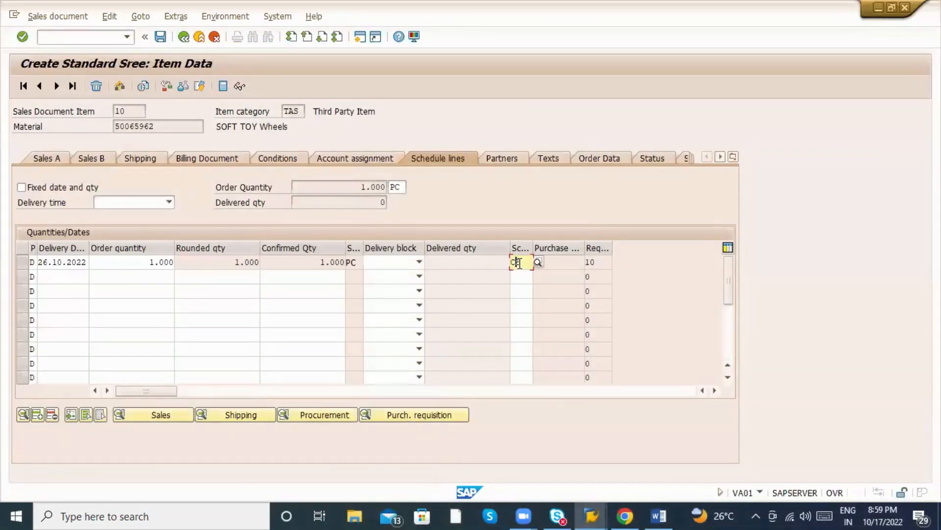
left_click_drag(521, 262, 509, 261)
left_click(557, 264)
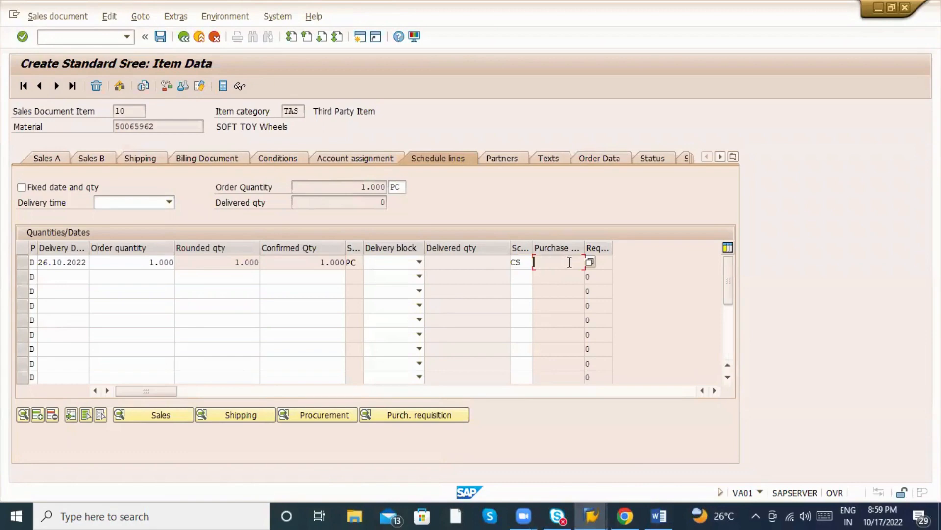
left_click(600, 262)
left_click(548, 265)
left_click(606, 266)
Open schedule line 1's procurement data (plant ZAB1) and go to its purchase requisition item.
left_click(23, 261)
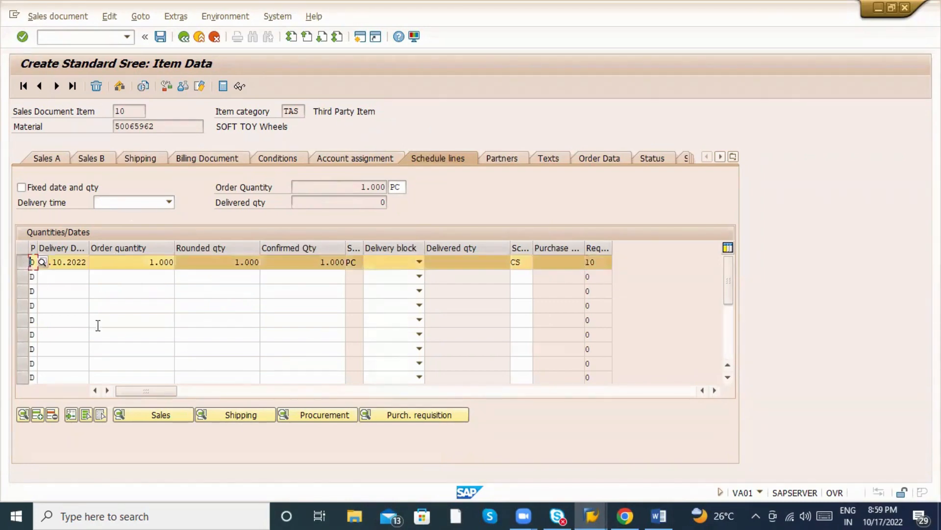
left_click(307, 416)
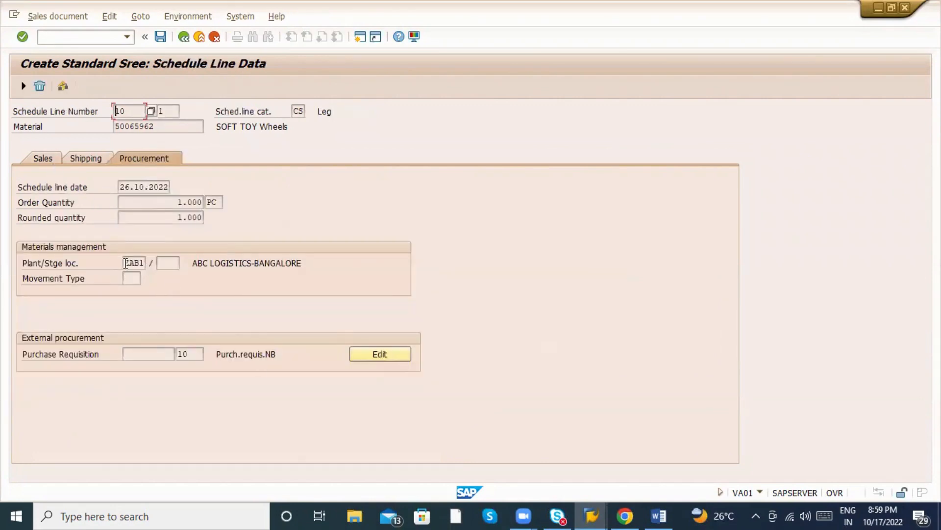
left_click(130, 263)
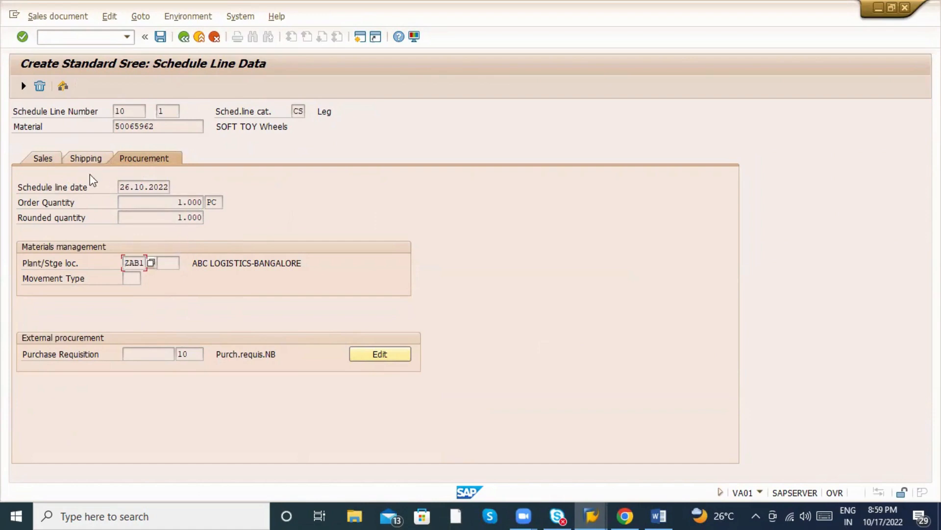
left_click(150, 188)
left_click(192, 203)
left_click(409, 356)
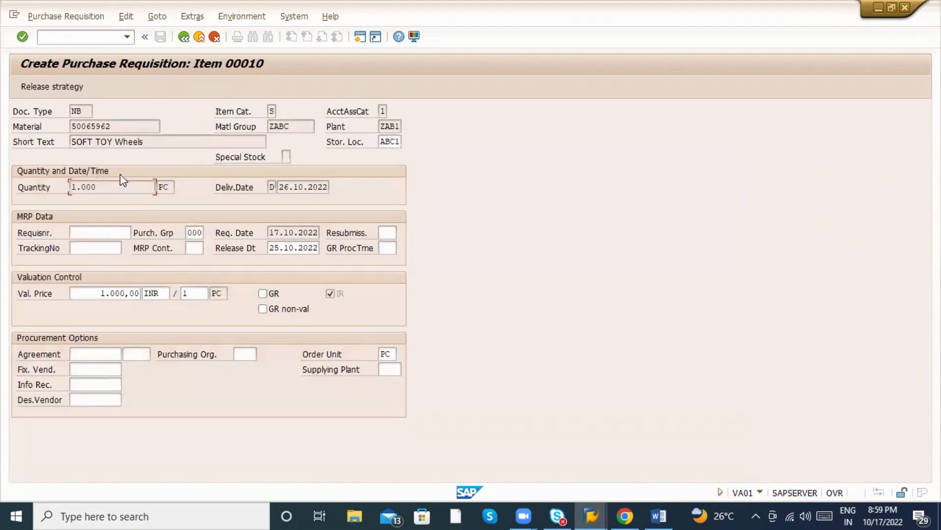
Enter the requisitioner's name and fixed vendor ABC LOGISTICS on the requisition item.
left_click(118, 227)
type("RAJENDRA")
left_click(100, 245)
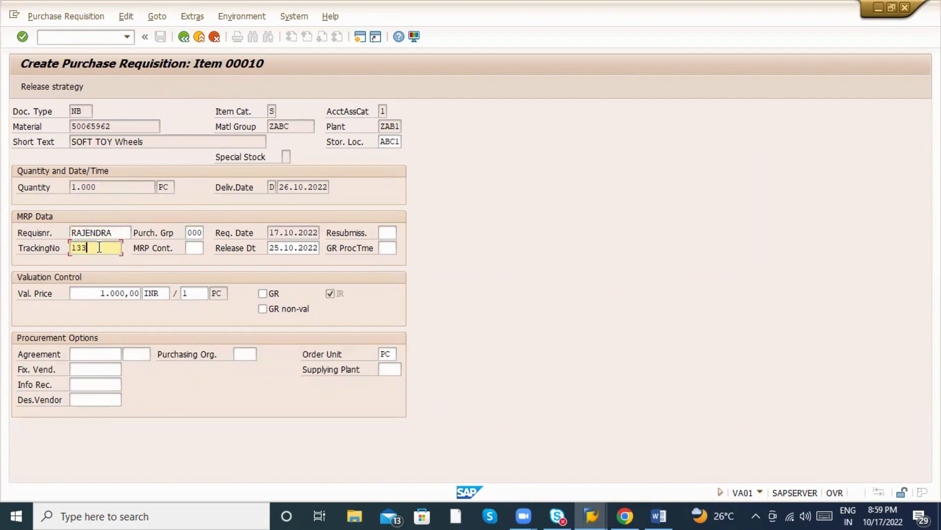
left_click(112, 367)
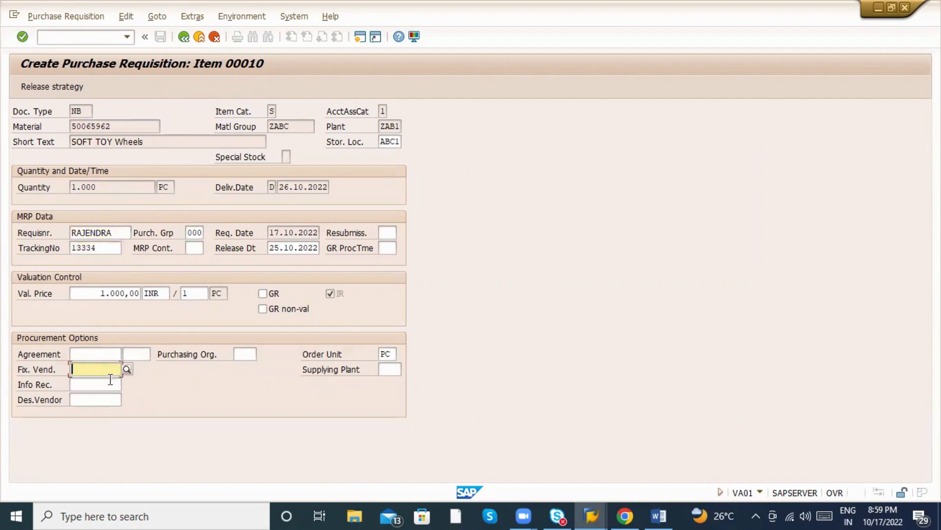
left_click(111, 387)
left_click(106, 371)
type("600000")
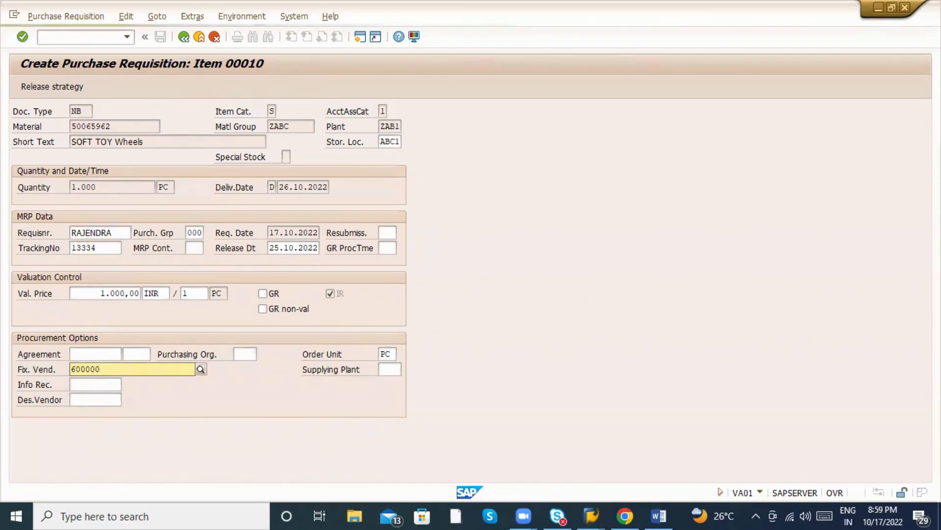
type("00")
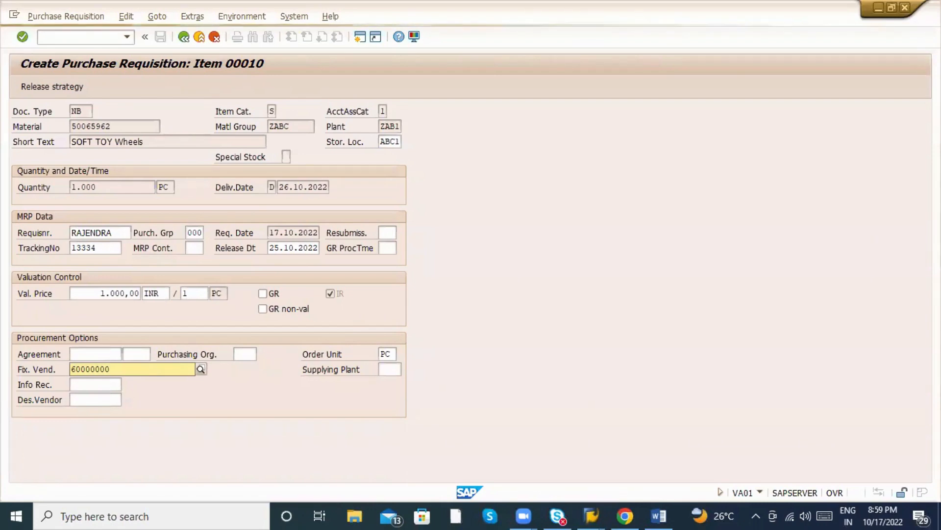
type("01")
key("Return")
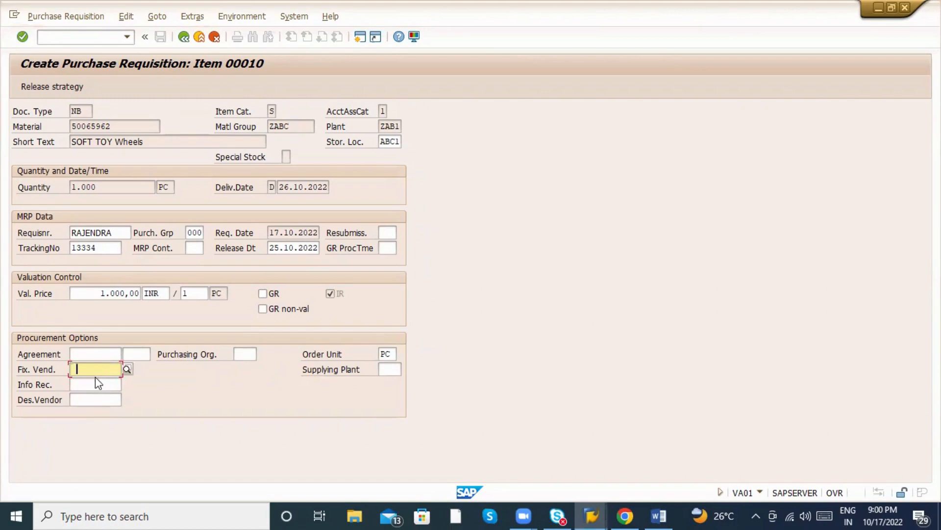
type("60000")
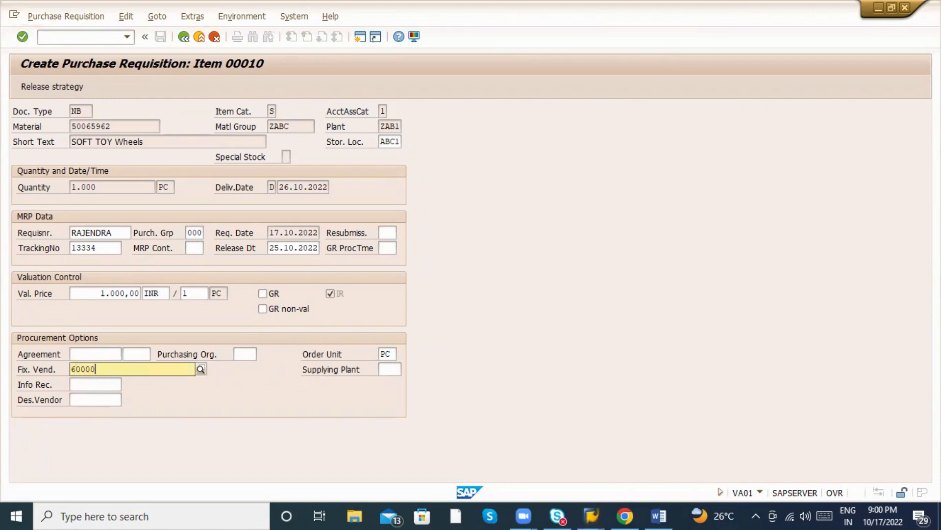
type("00000")
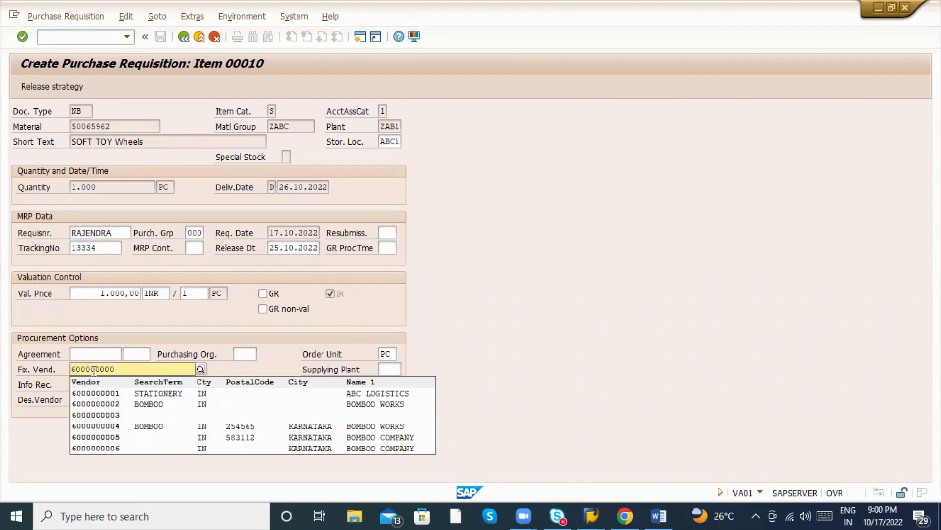
left_click(102, 392)
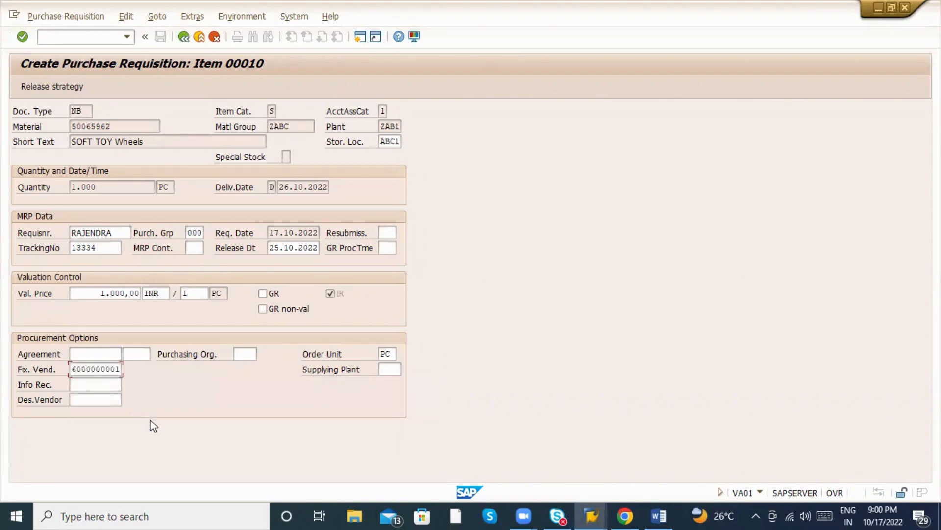
key("Return")
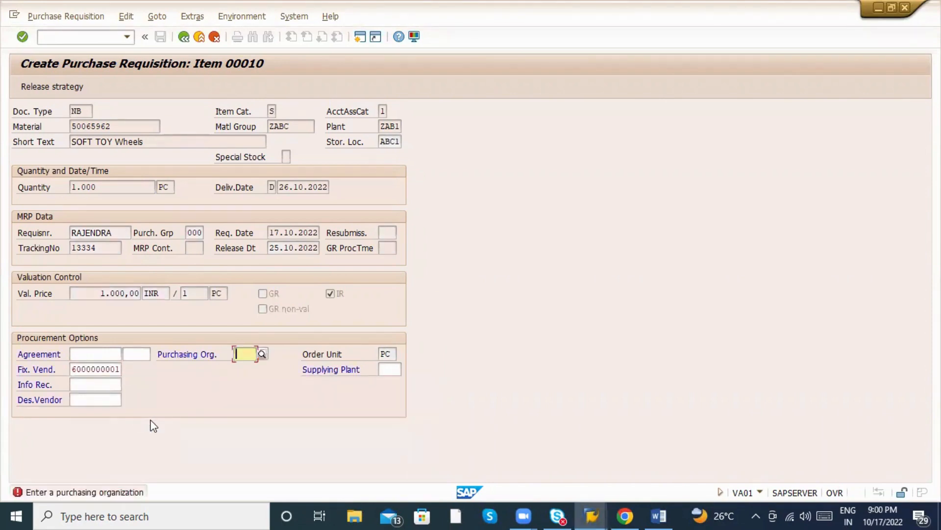
Set purchasing organization ZAB1 and fill the MRP controller, then go back to the order.
type("AB")
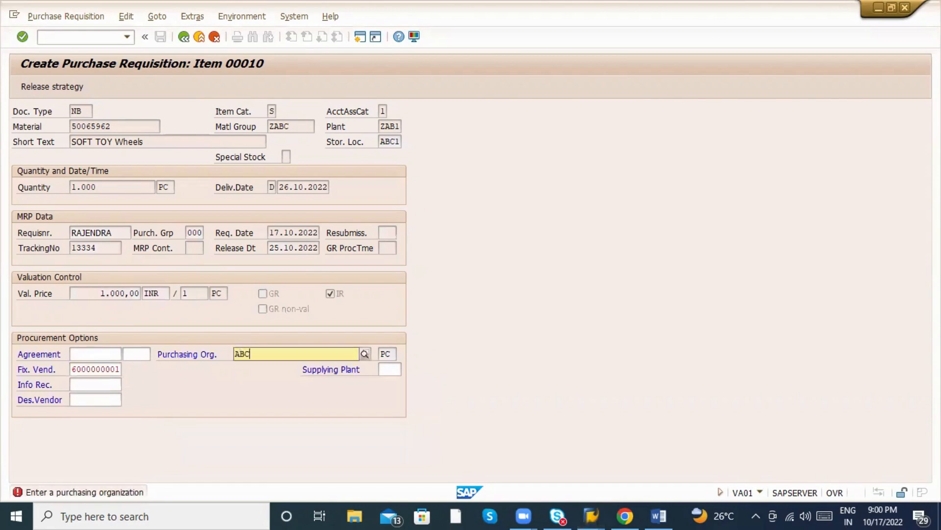
type("C")
key("BackSpace")
key("BackSpace")
key("BackSpace")
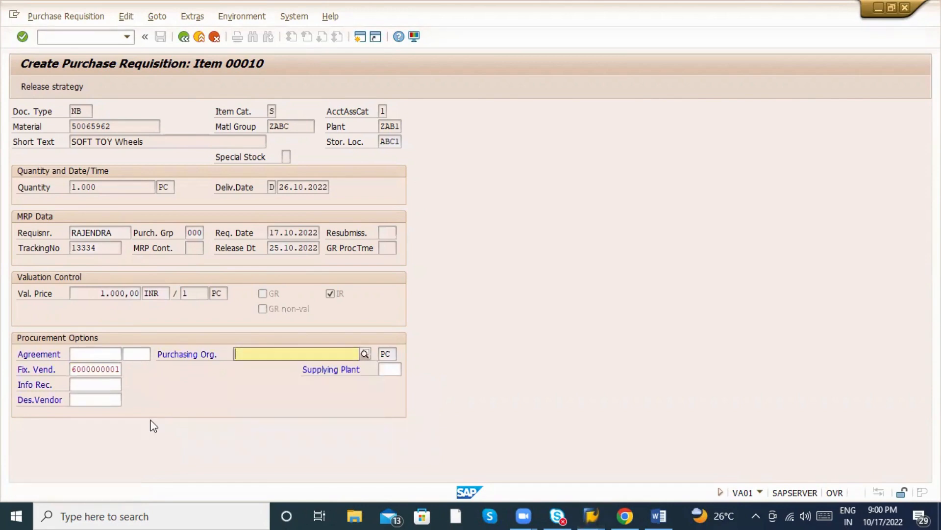
type("ZA")
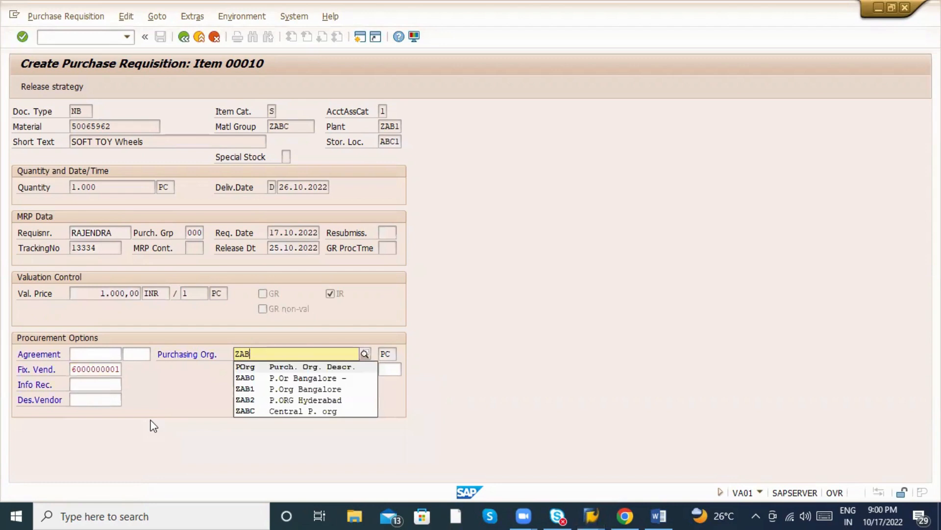
type("B")
key("Down")
key("Down")
key("Return")
key("Return")
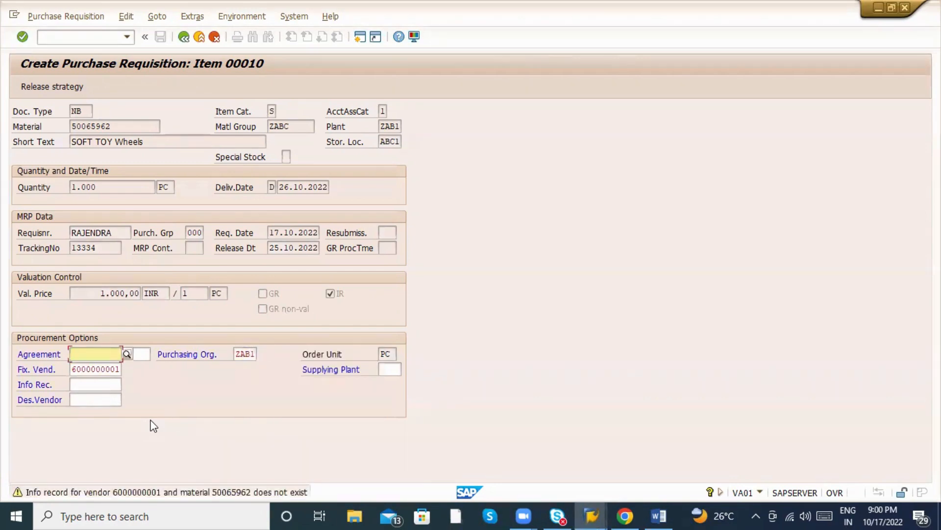
key("Return")
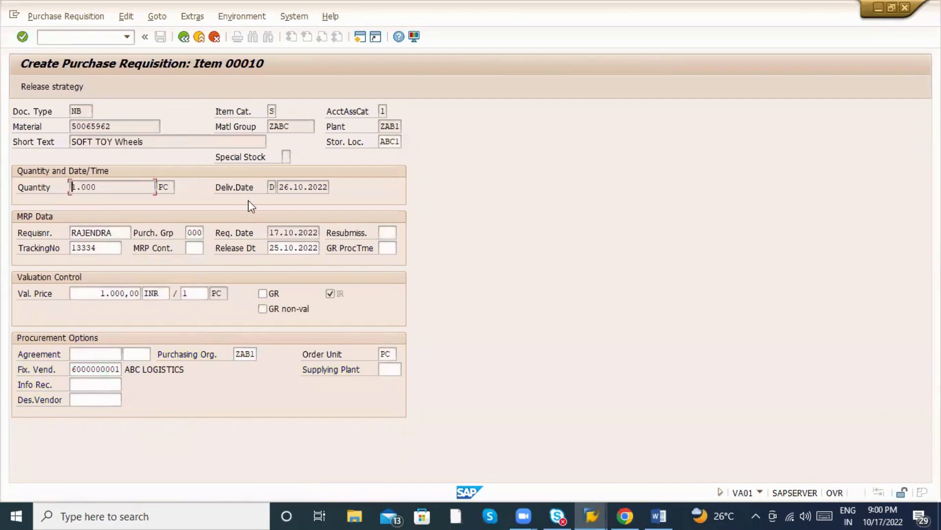
left_click(194, 248)
key("F4")
left_click(182, 37)
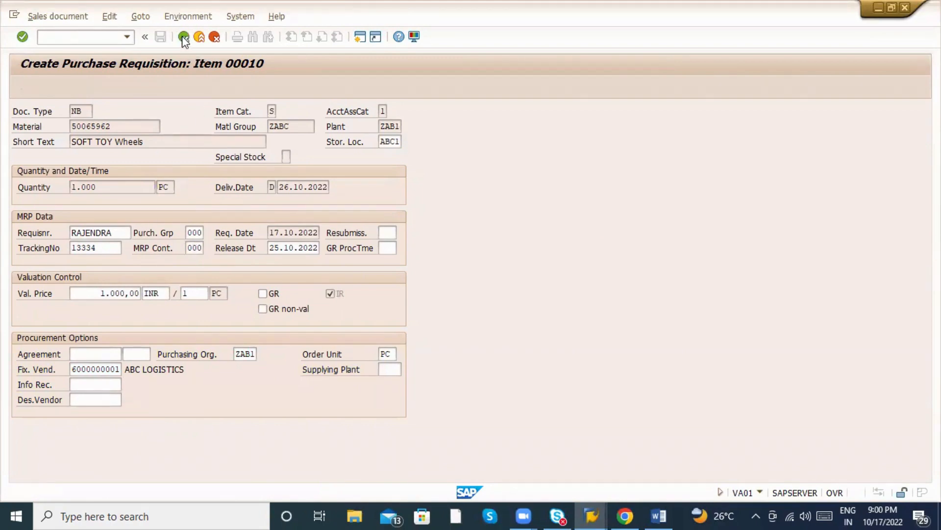
Save sales order 20347, accepting the incomplete-document prompt.
left_click(183, 38)
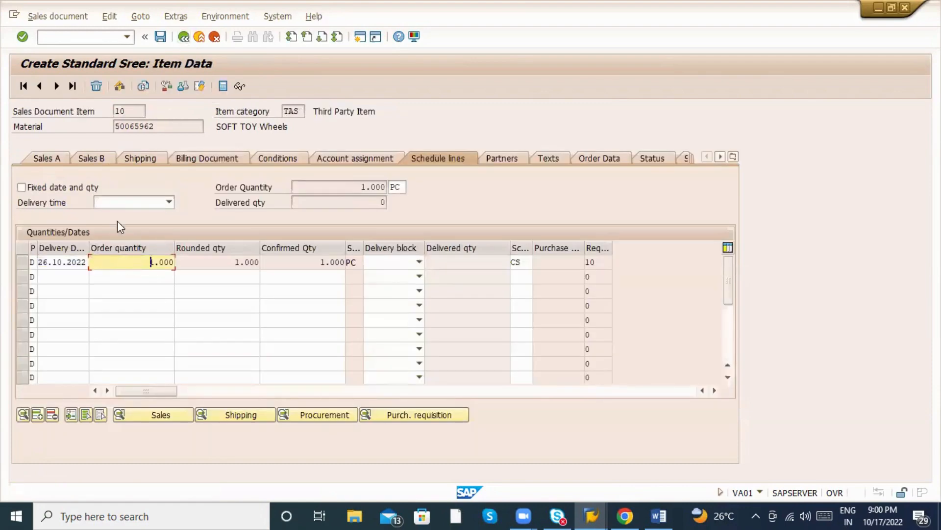
left_click(161, 37)
left_click(212, 270)
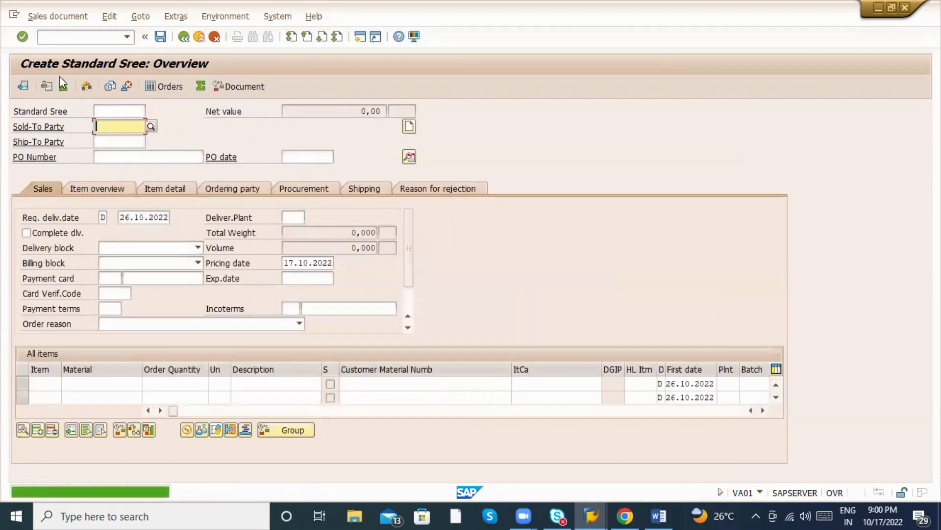
Display sales order 20347 and open item 10's schedule lines.
left_click(58, 16)
left_click(53, 64)
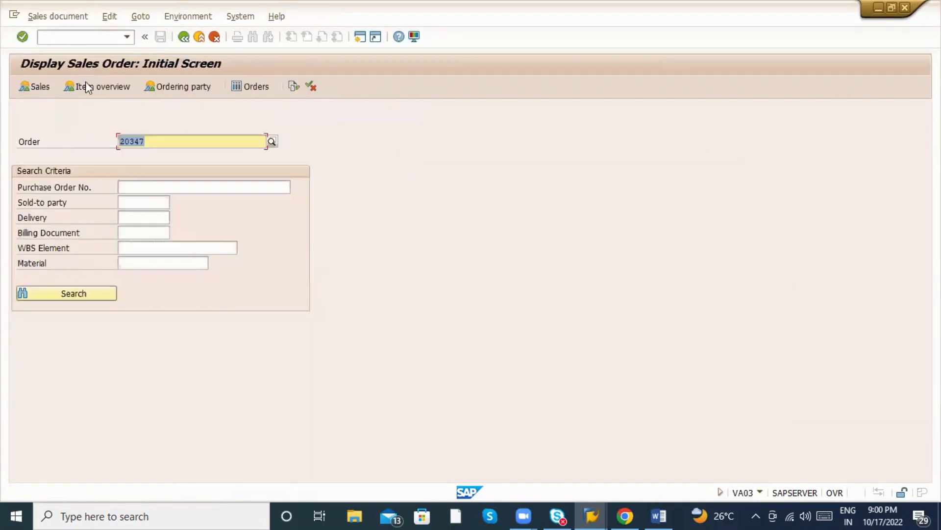
key("Return")
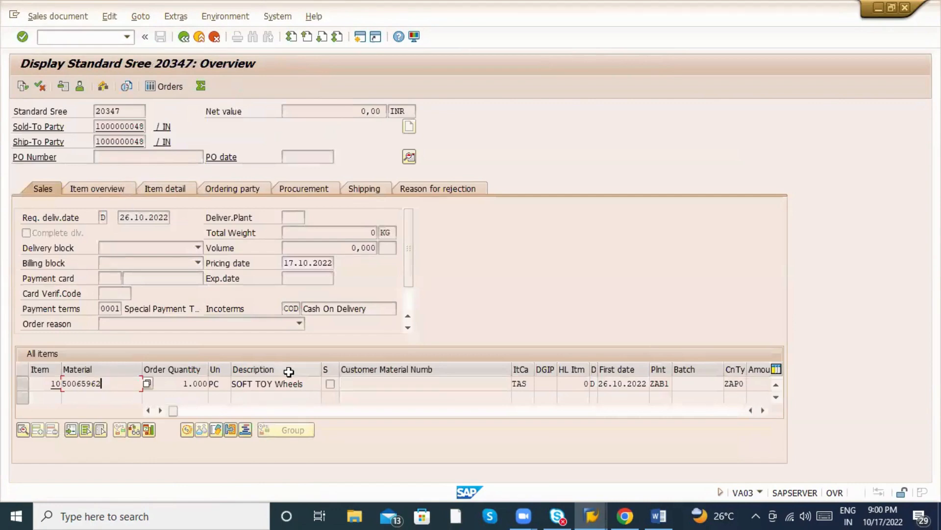
left_click(346, 384)
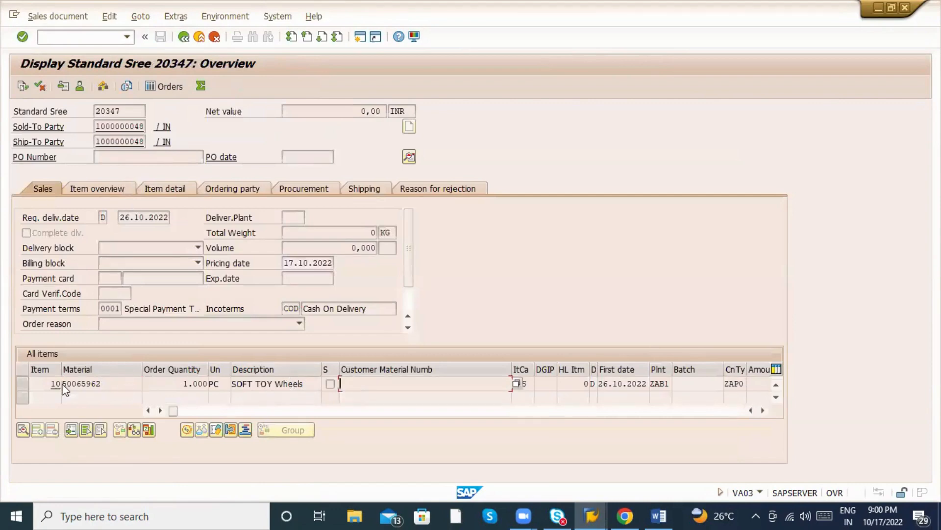
left_click(22, 383)
left_click(22, 430)
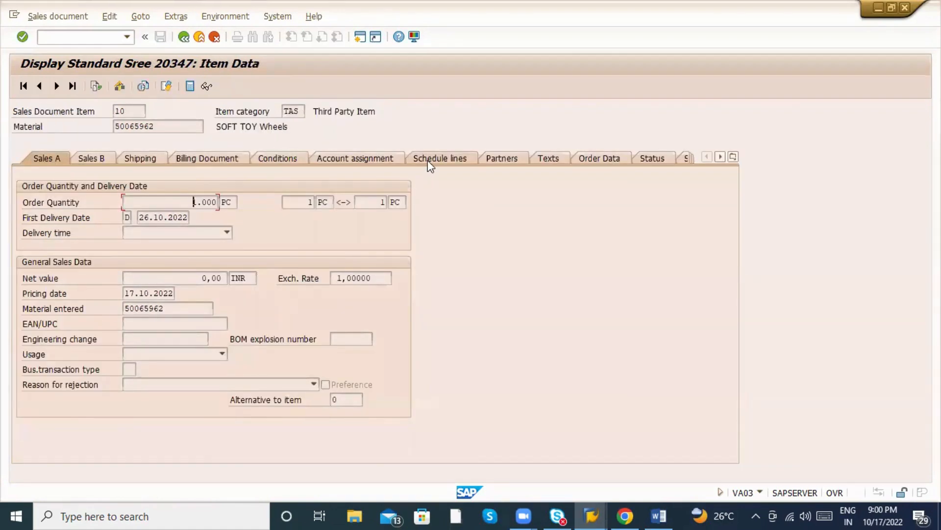
left_click(428, 160)
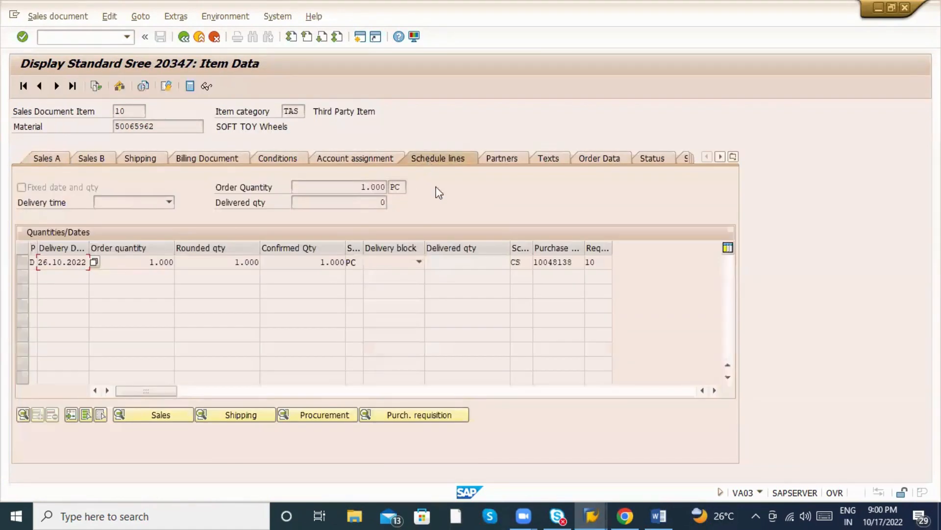
Widen the requisition columns and copy purchase requisition number 10048138.
double_click(580, 263)
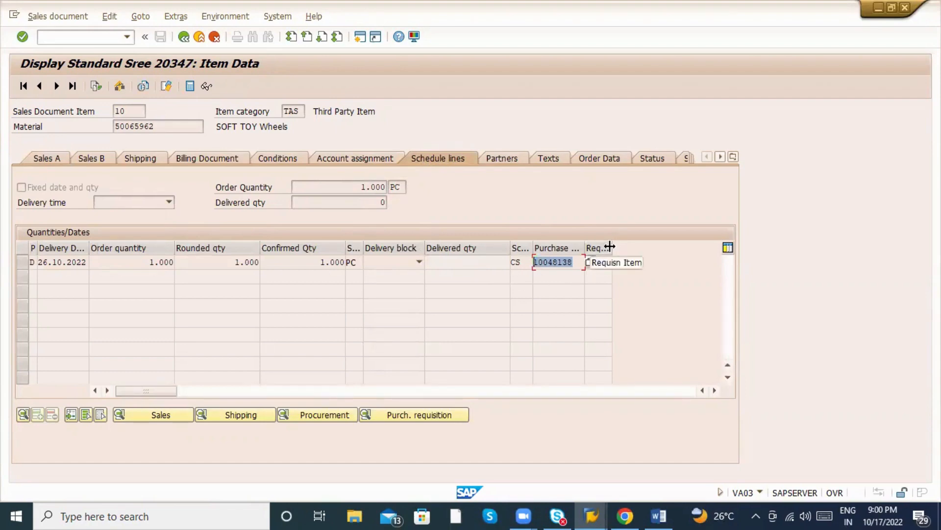
left_click_drag(611, 246, 669, 246)
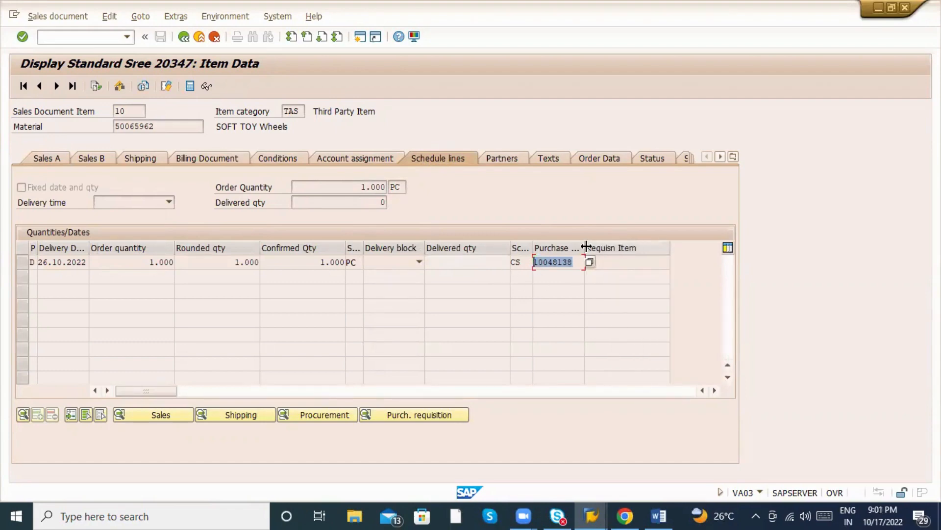
left_click_drag(585, 246, 533, 273)
left_click(595, 265)
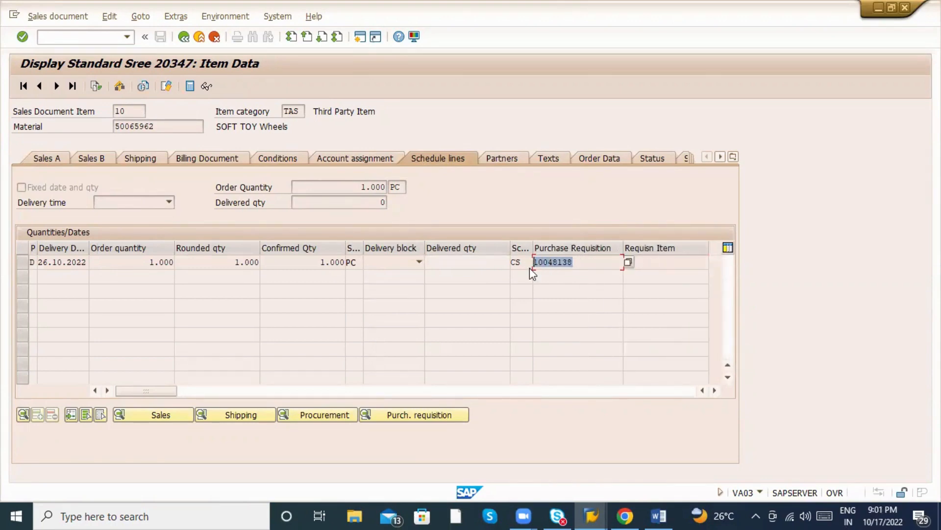
key("ctrl+c")
left_click(52, 38)
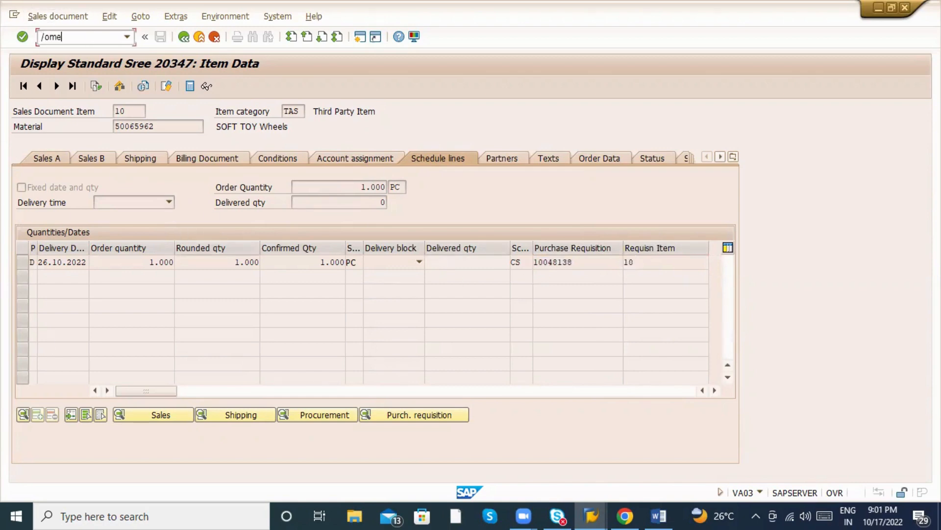
Open purchase requisition 10048138 for display via Other Document.
key("Return")
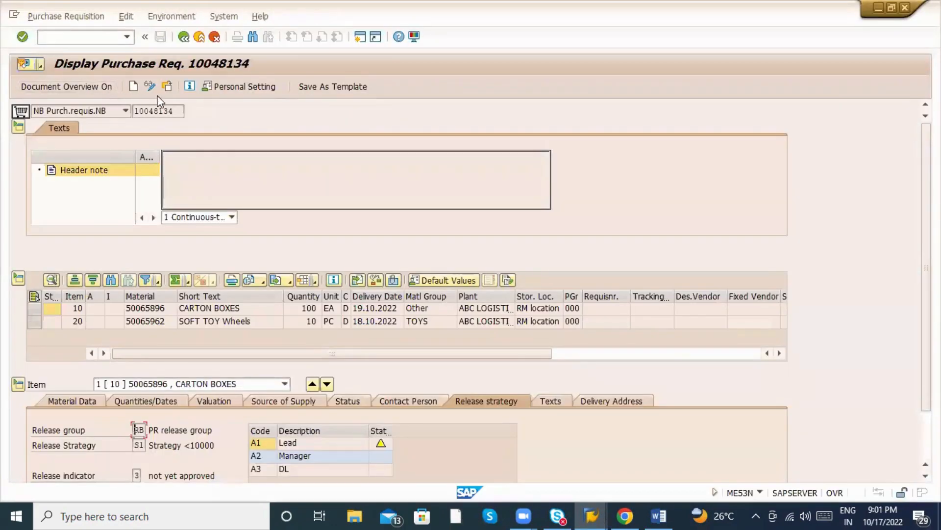
left_click(166, 87)
type("10048138")
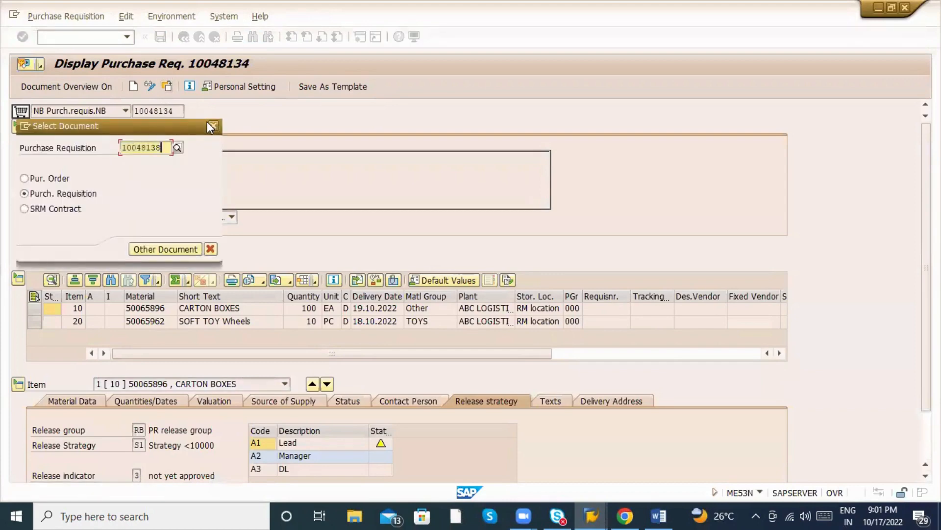
key("Return")
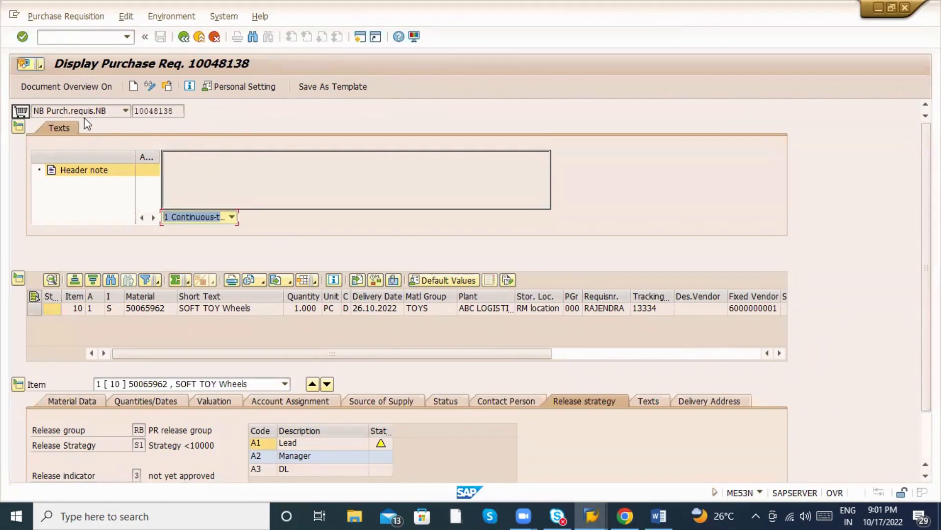
left_click(232, 217)
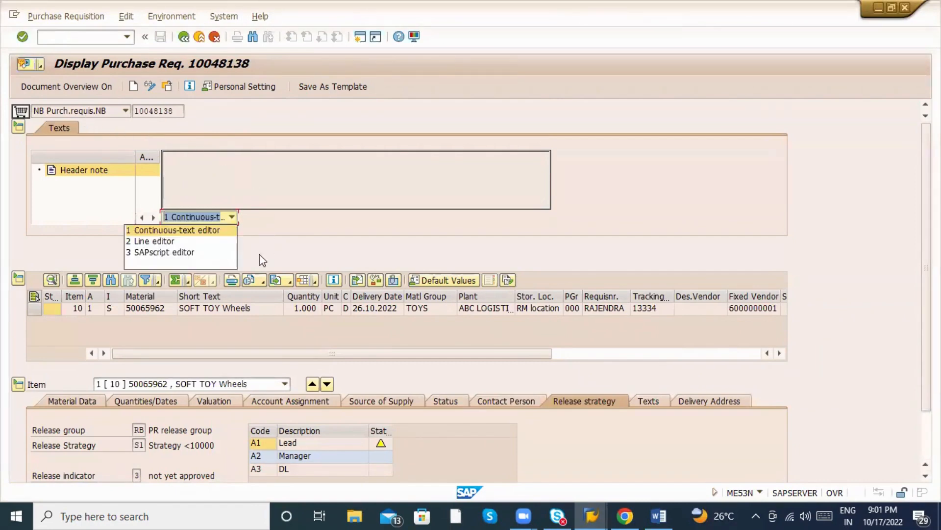
left_click(116, 331)
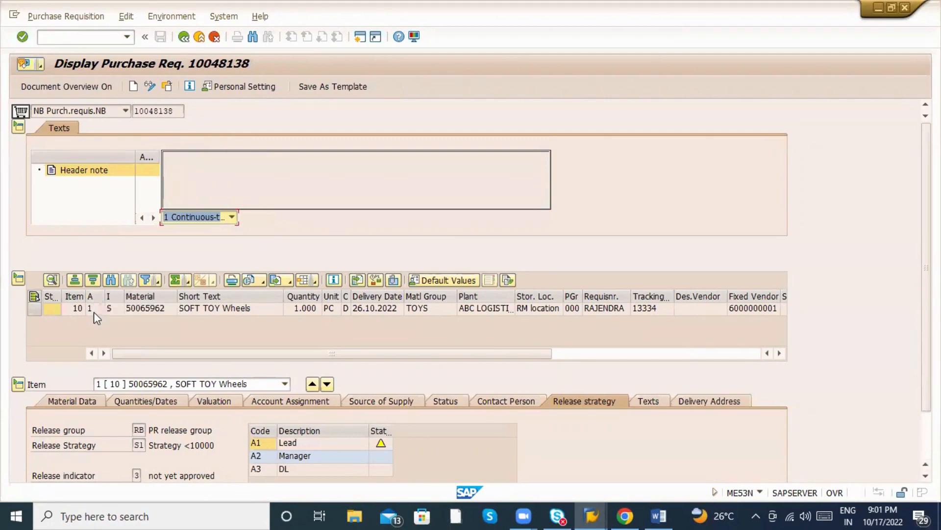
Check item 10's account assignment (1 Third-party), item category, requisitioner and fixed vendor.
left_click(94, 312)
left_click(100, 308)
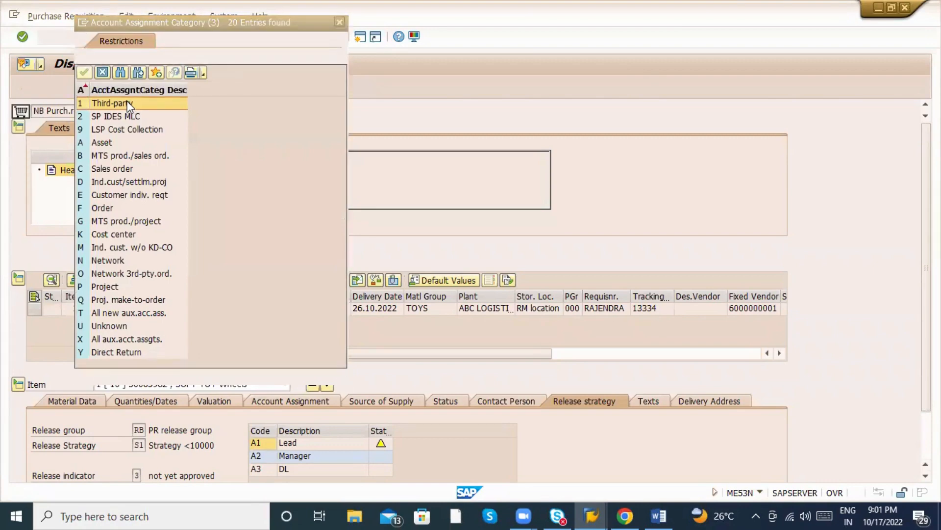
double_click(126, 103)
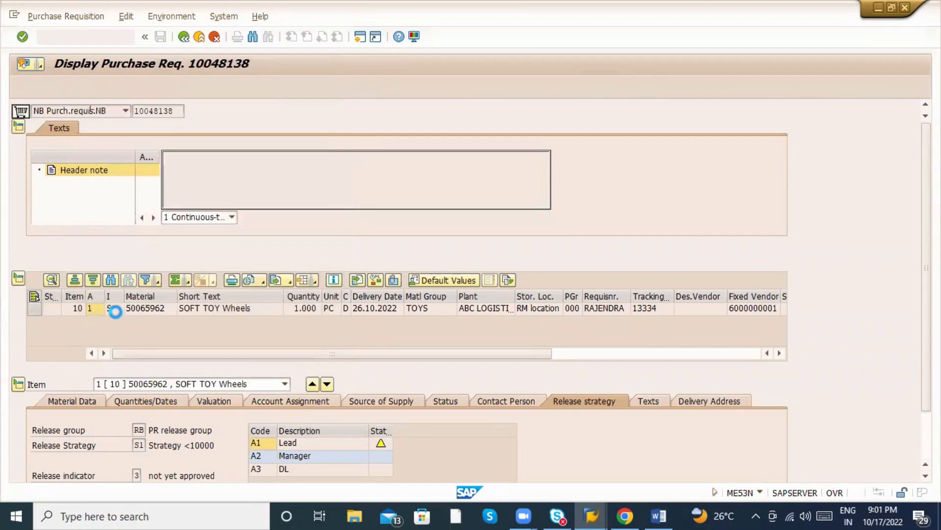
left_click(110, 309)
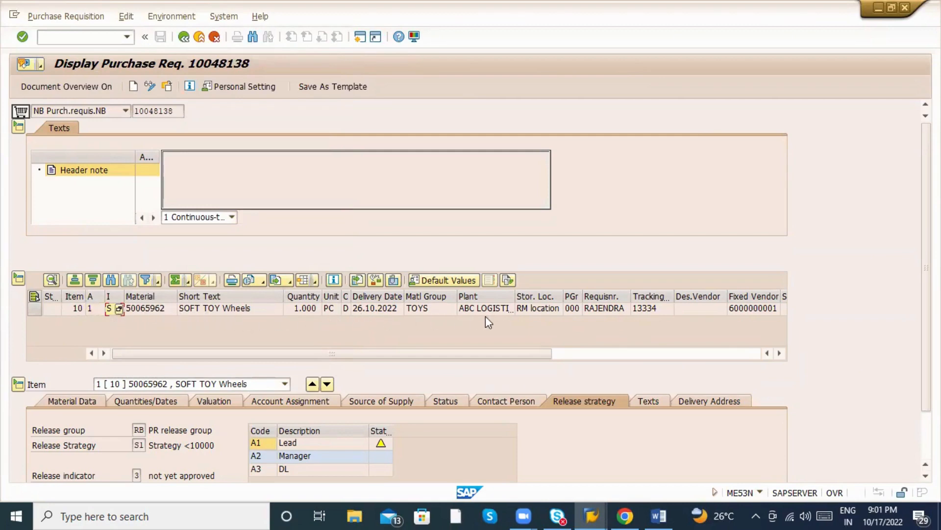
left_click(652, 309)
left_click(610, 308)
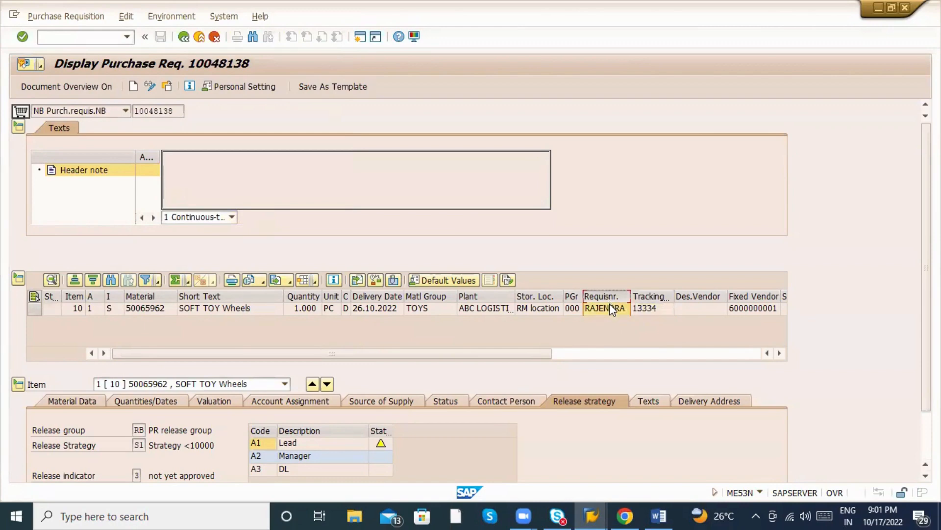
left_click(747, 307)
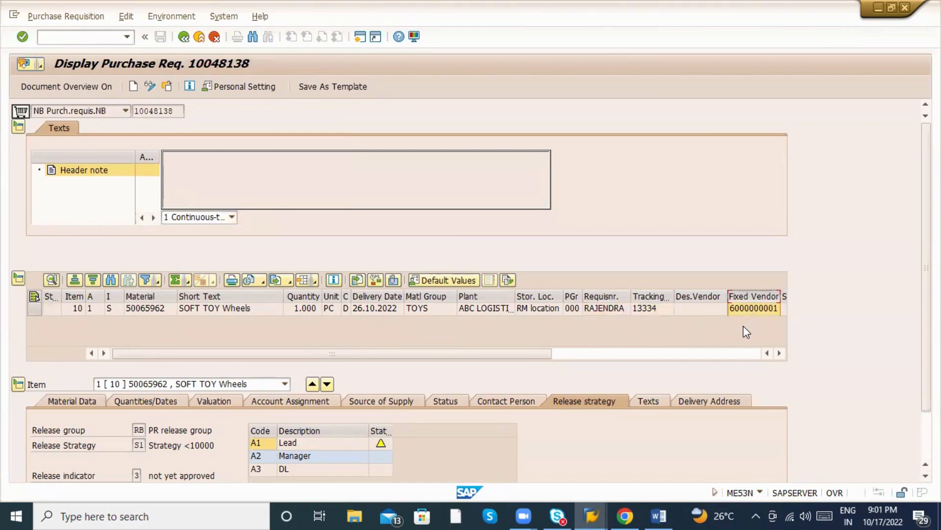
scroll(578, 389, "down", 2)
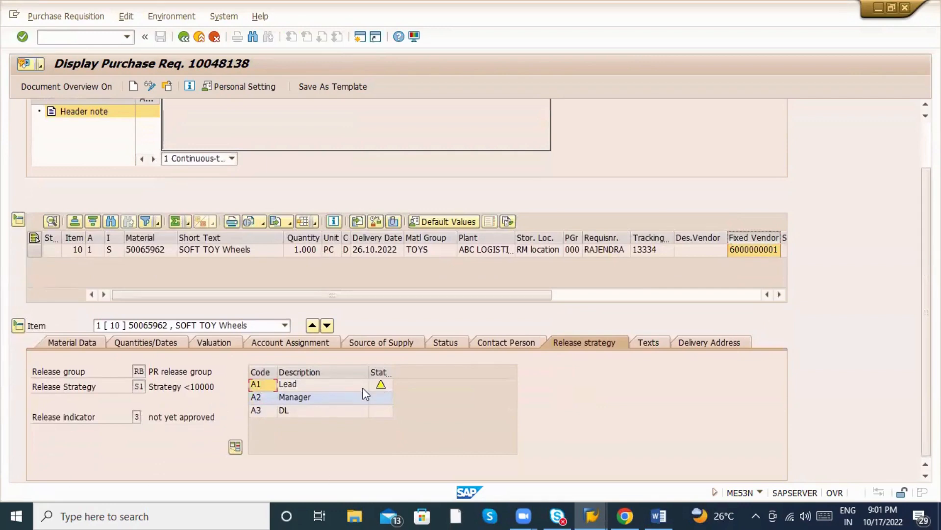
scroll(186, 129, "up", 2)
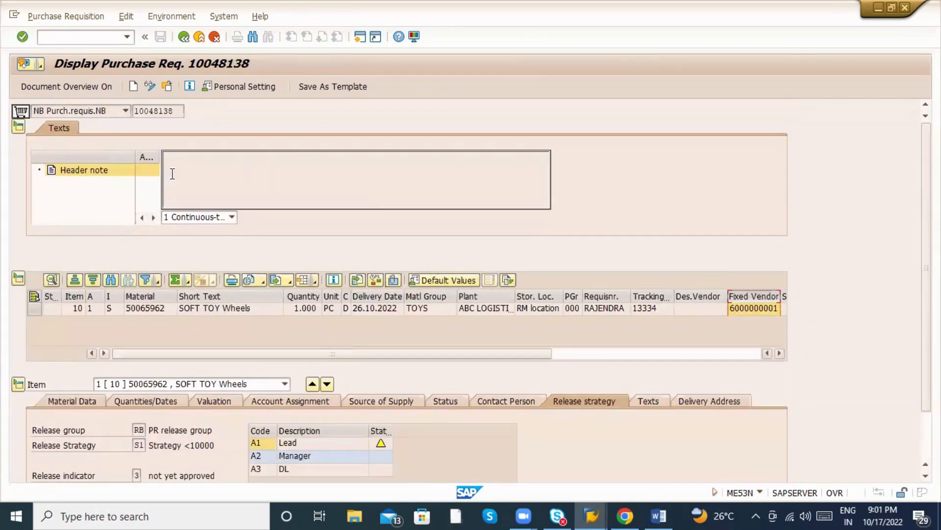
left_click_drag(175, 111, 132, 117)
key("ctrl+c")
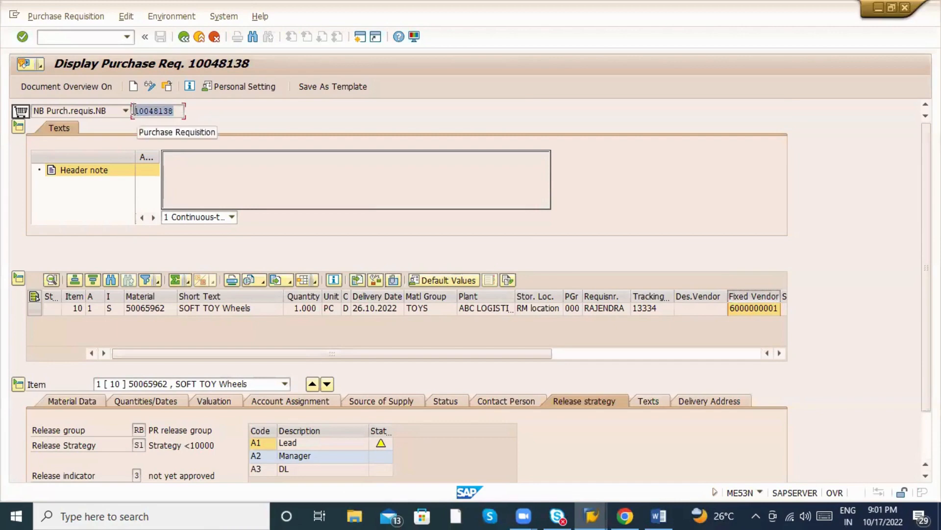
left_click(83, 36)
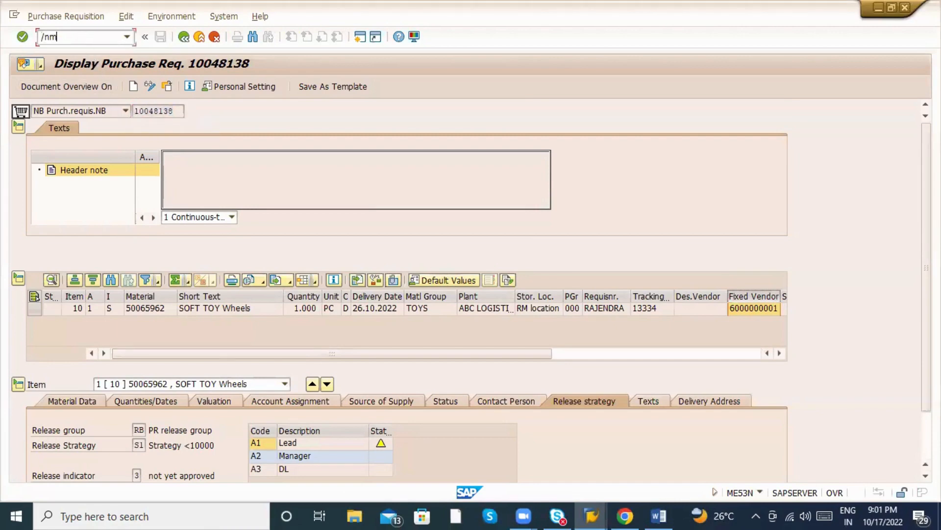
Reload requisition 10048138 and release it at the A1 Lead and A2 Manager levels.
type("/nme53n")
key("Return")
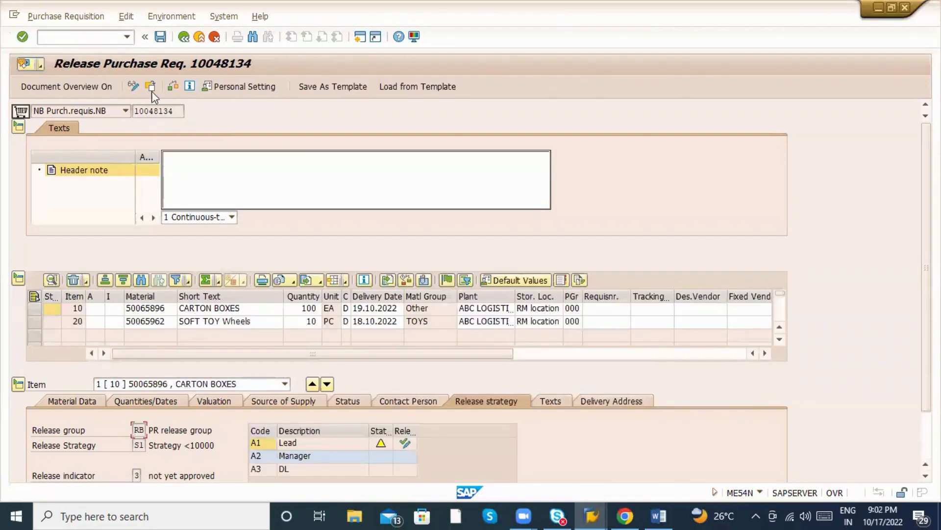
key("ctrl+v")
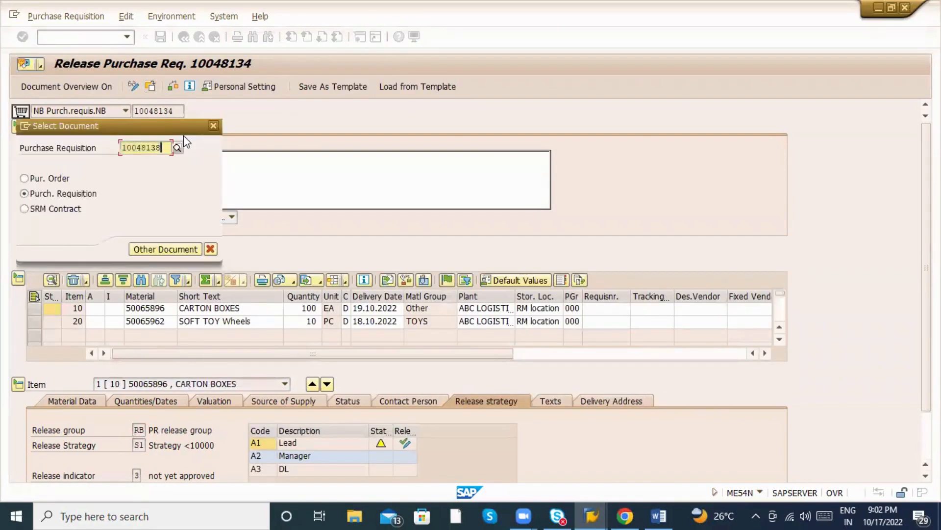
key("Return")
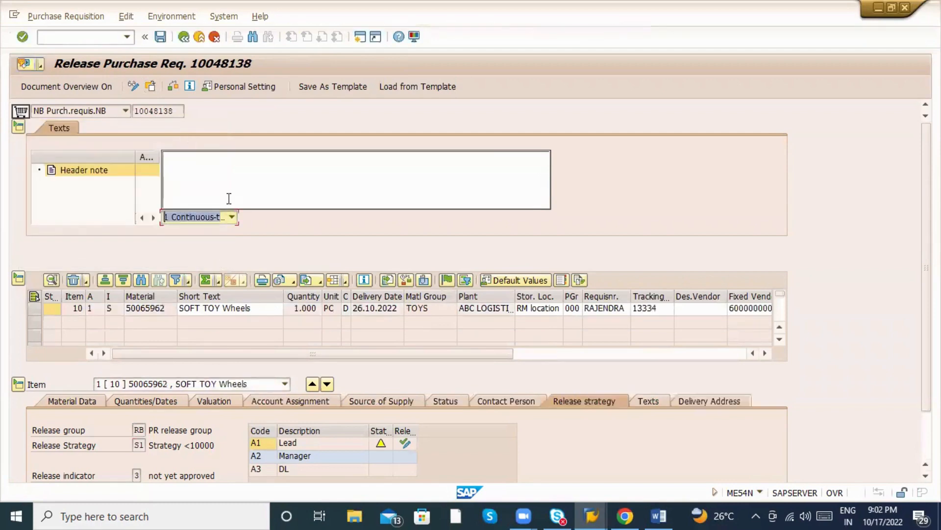
left_click(405, 443)
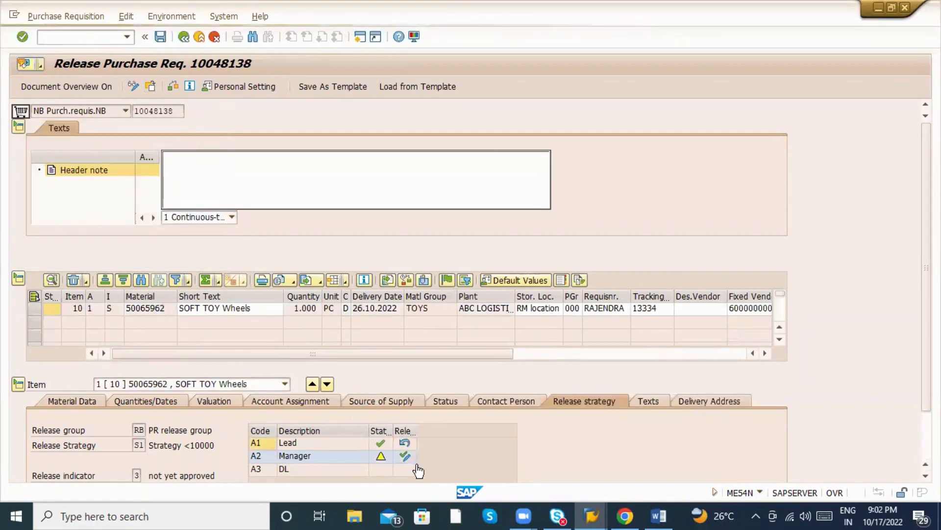
left_click(406, 456)
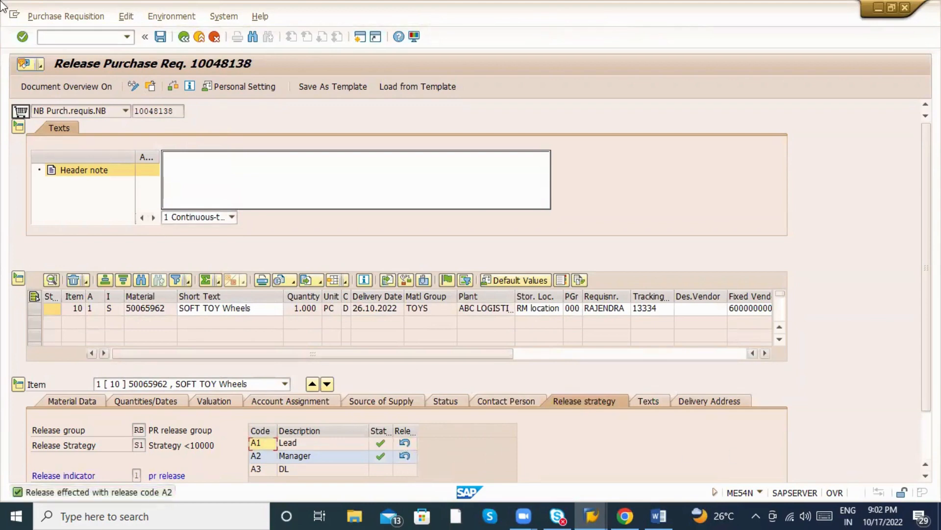
Save the released requisition and copy its number 10048138.
scroll(388, 343, "down", 2)
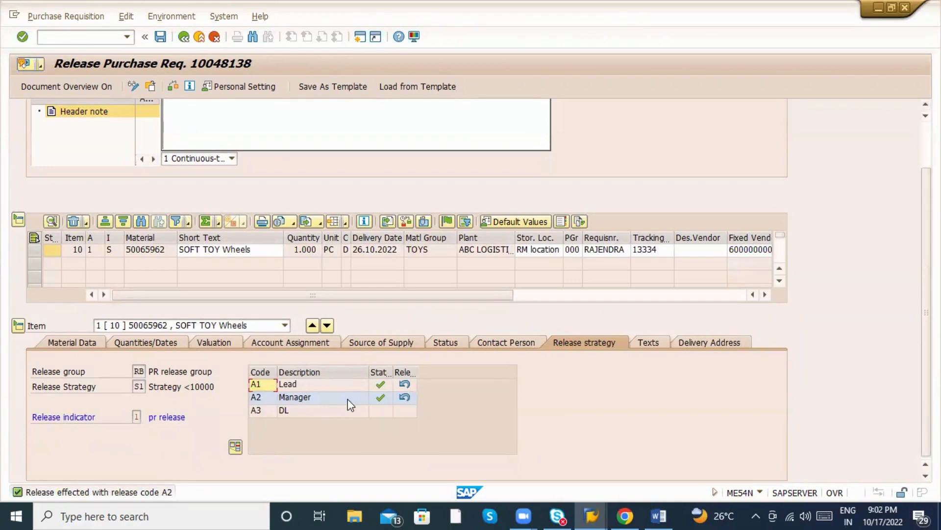
left_click(318, 403)
left_click(320, 411)
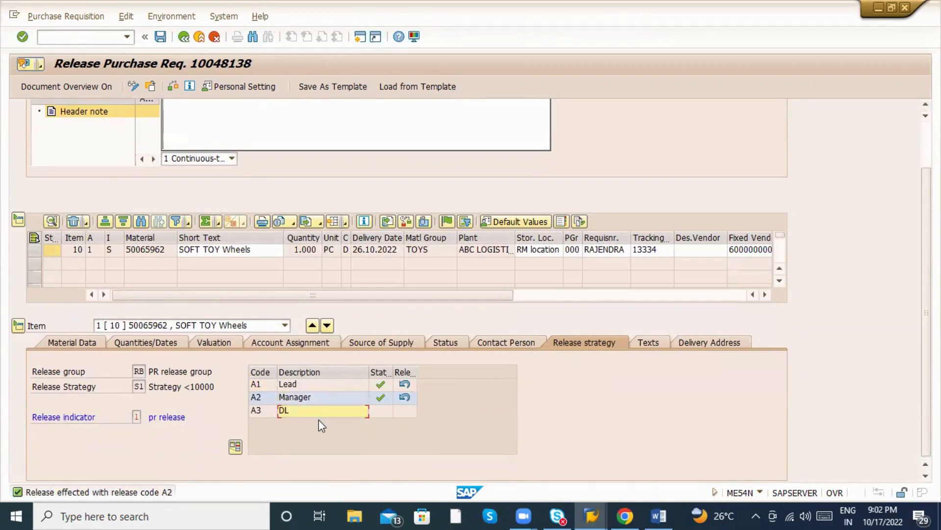
left_click(161, 36)
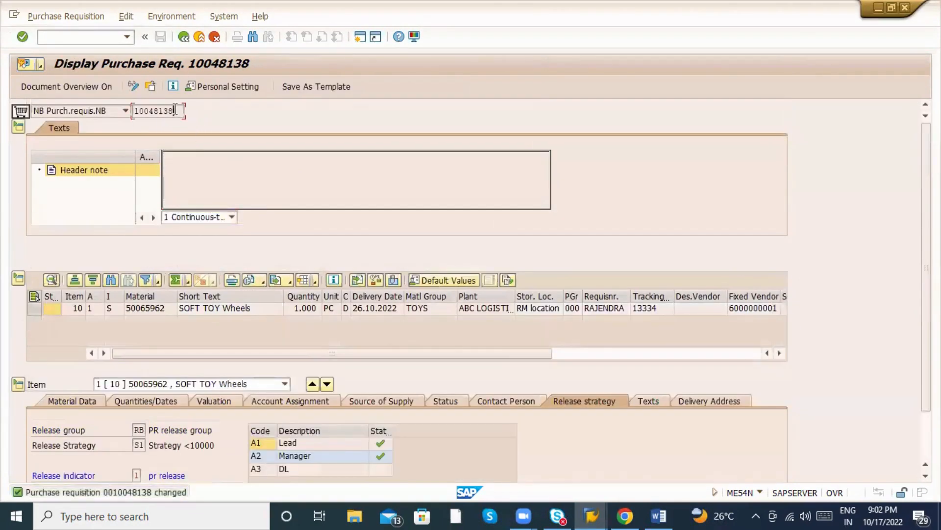
left_click_drag(175, 110, 133, 111)
key("ctrl+c")
left_click(87, 37)
Create a purchase order item referencing requisition 10048138 via ME21N.
key("Return")
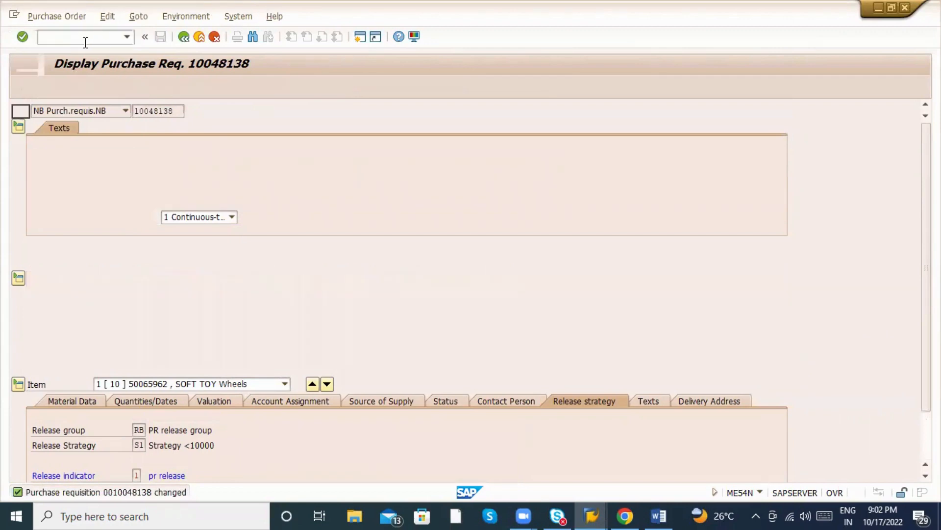
left_click(388, 407)
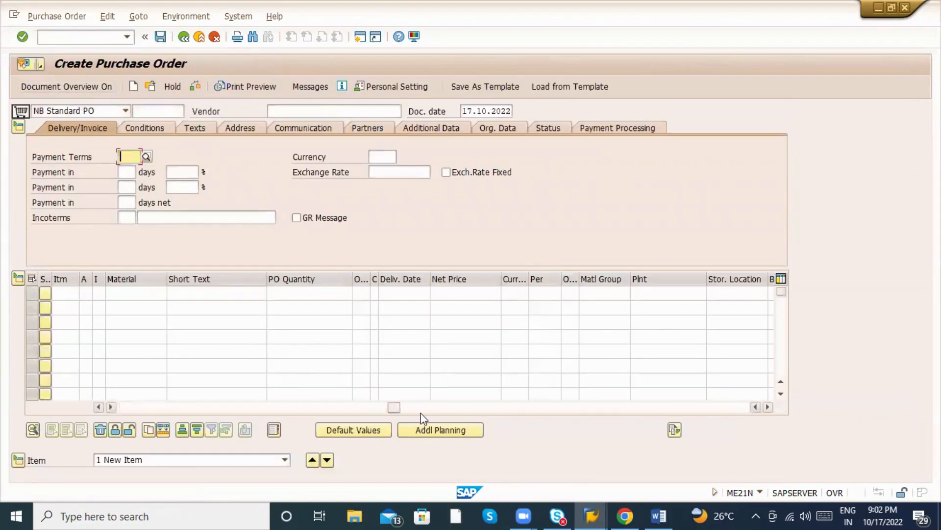
left_click(300, 294)
key("ctrl+v")
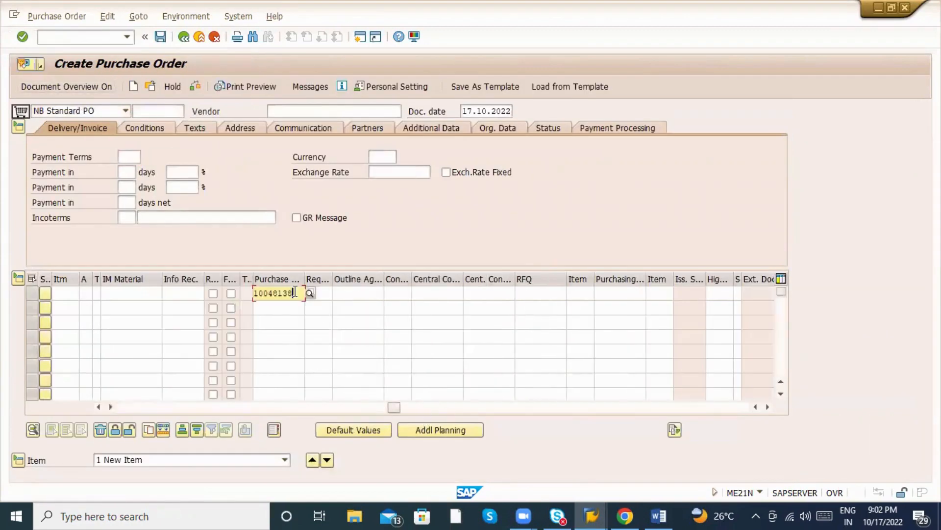
left_click(320, 297)
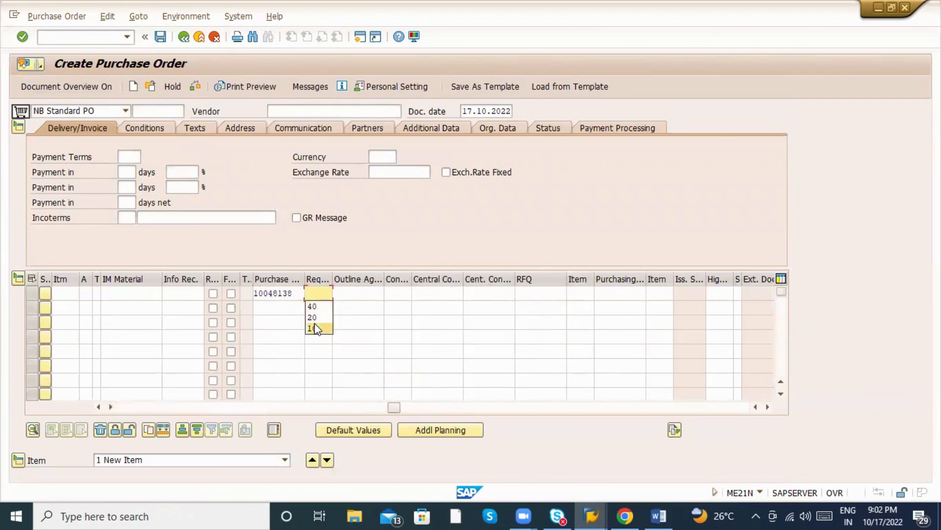
key("Return")
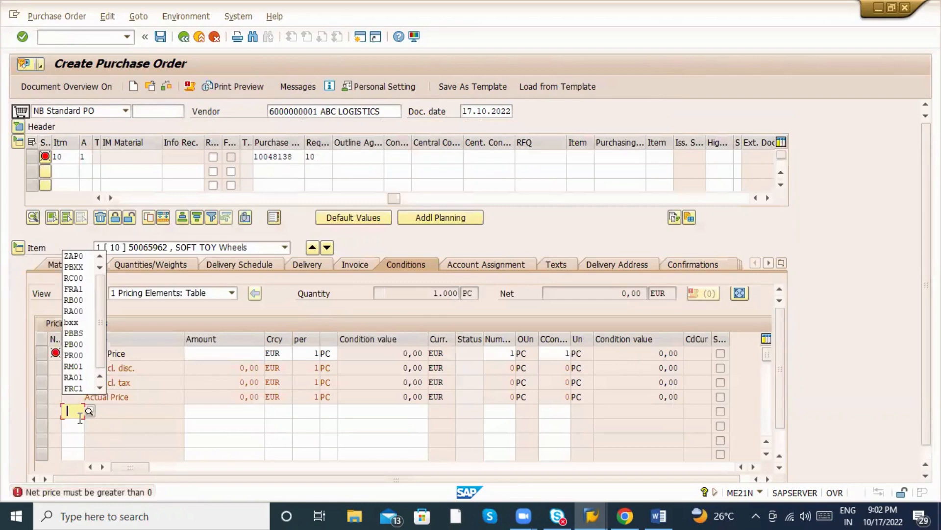
Add a PBXX gross price condition of 100 to the item, then run /nMM02.
left_click(74, 268)
key("Tab")
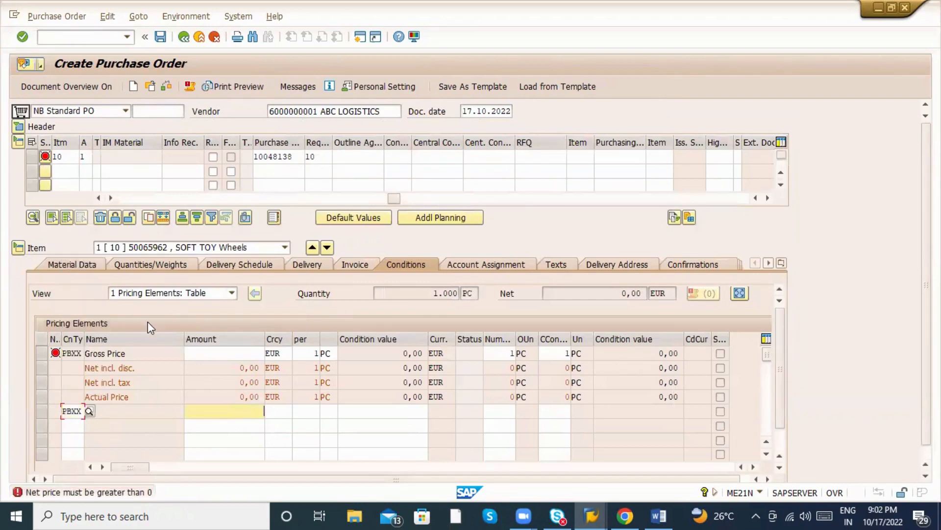
type("100")
key("Return")
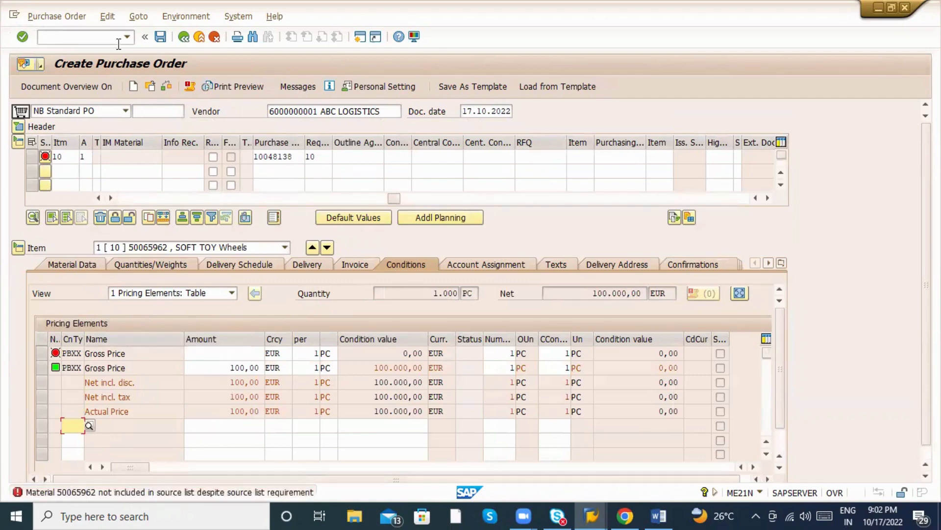
left_click(93, 43)
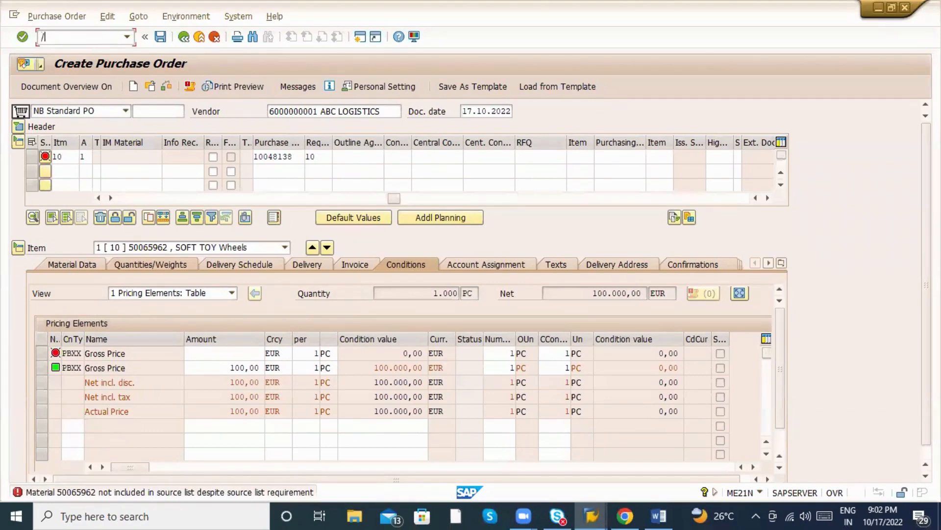
type("/nmm02")
key("Return")
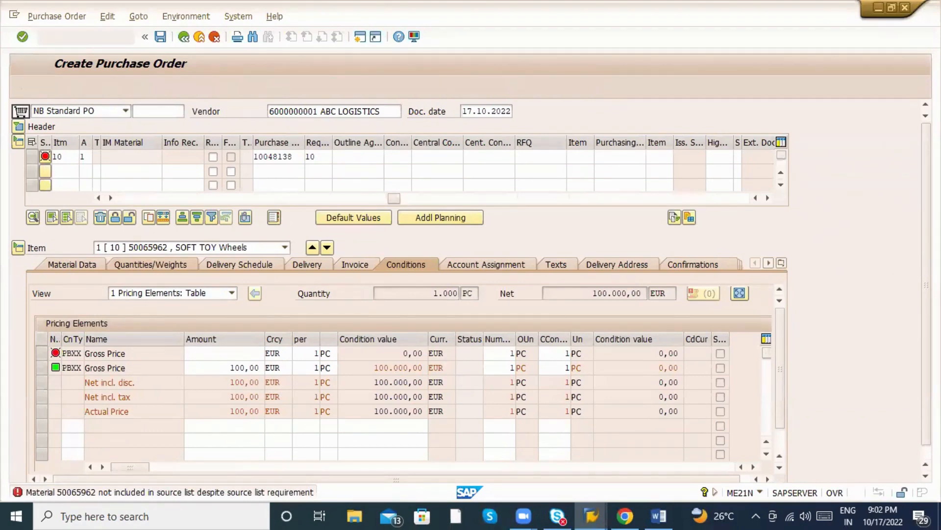
Select only the Purchasing view and open material 50065962's Purchasing data for plant ZAB1.
key("Return")
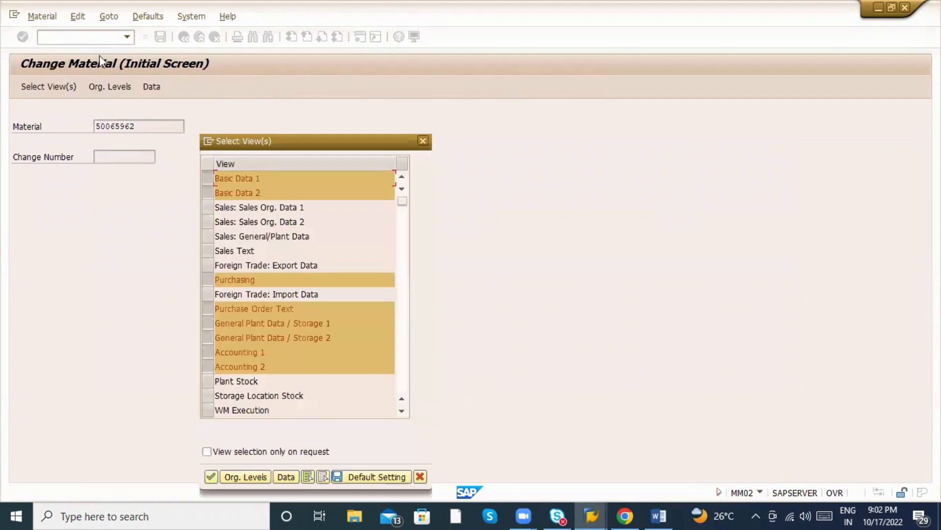
left_click(322, 476)
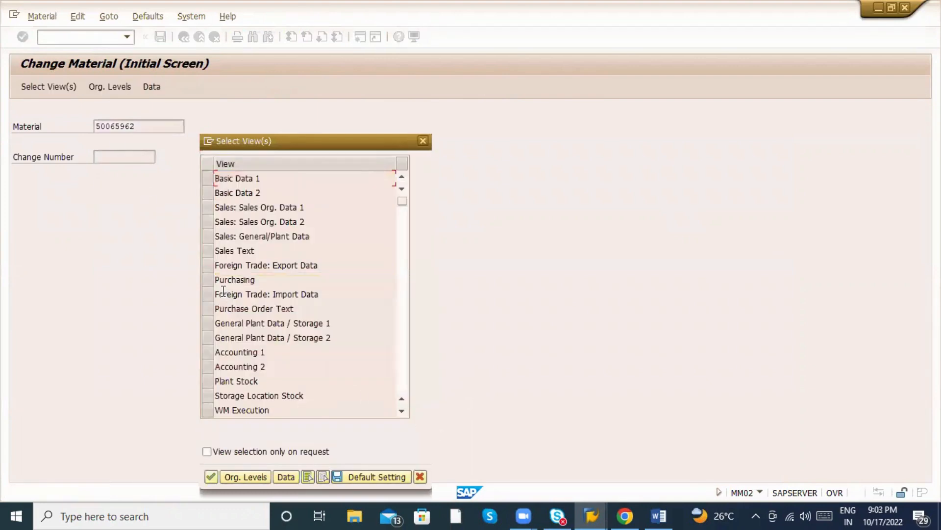
left_click(212, 279)
key("Return")
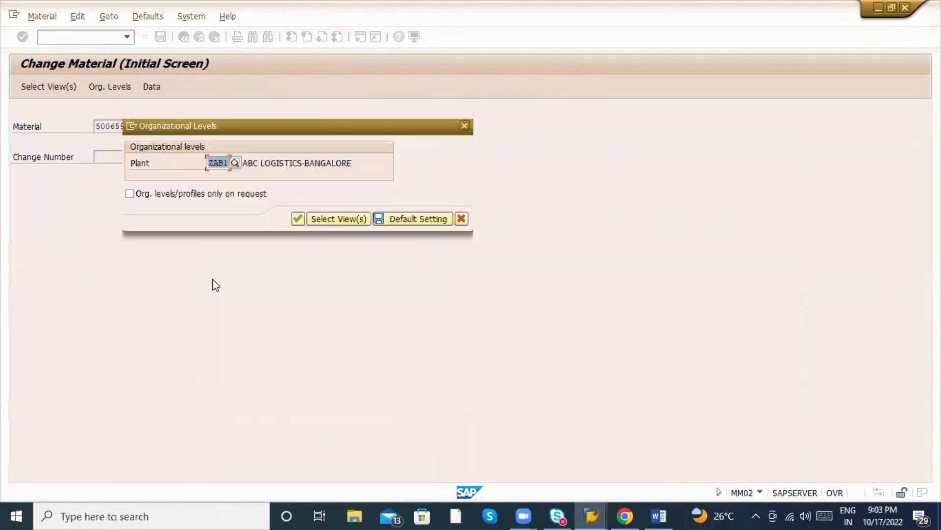
key("Return")
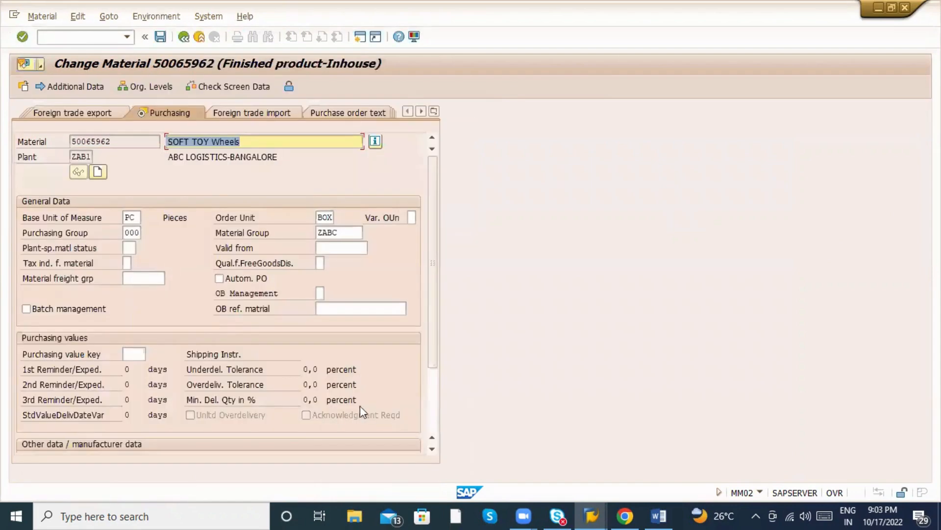
scroll(336, 414, "down", 3)
scroll(178, 161, "up", 3)
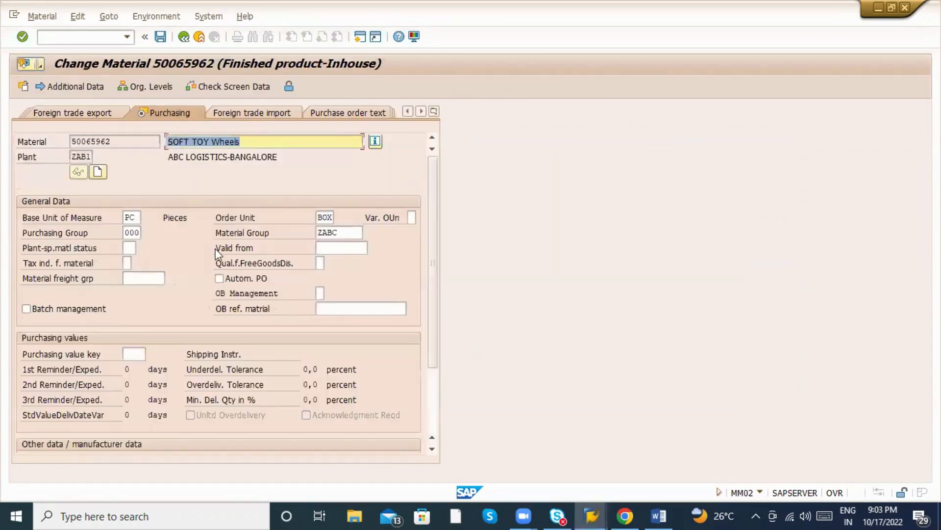
scroll(216, 255, "down", 3)
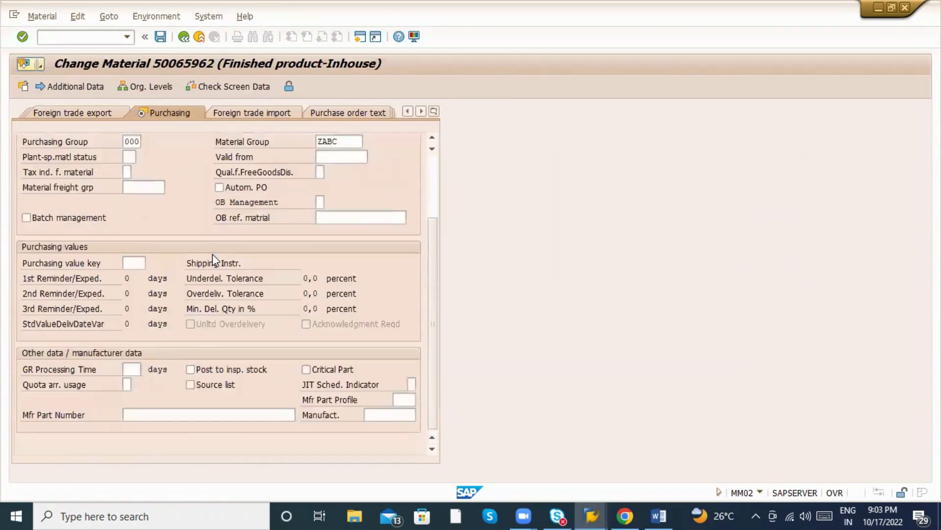
scroll(211, 257, "up", 3)
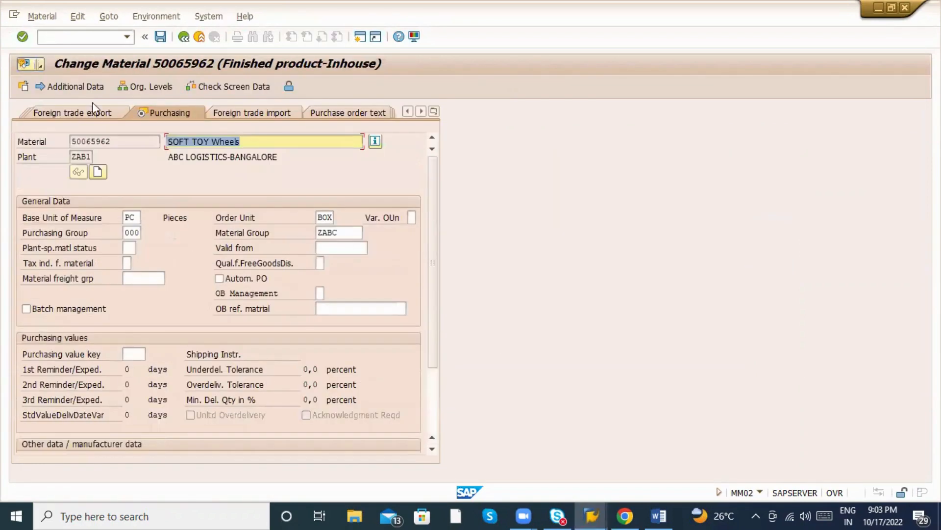
left_click(81, 38)
Open the ME01 source list for material 50065962 at plant ZAB1.
type("/nme")
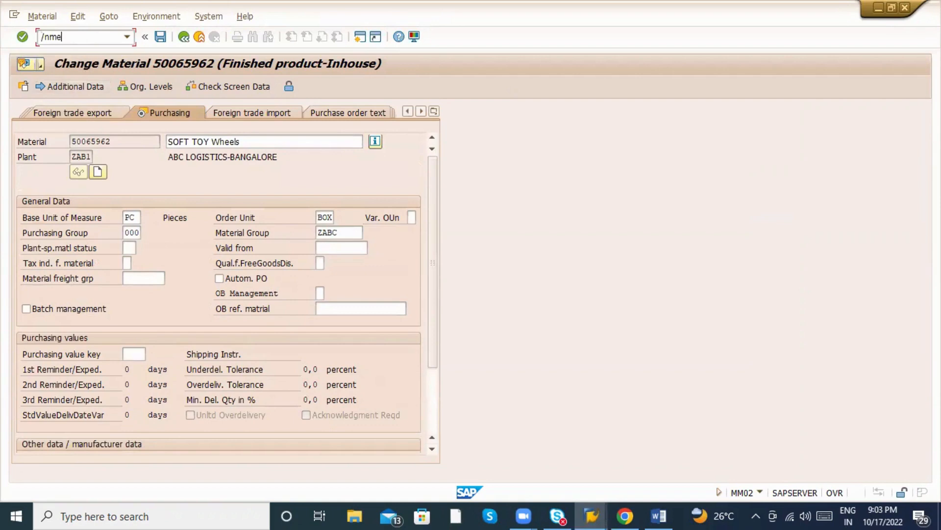
type("01")
key("Return")
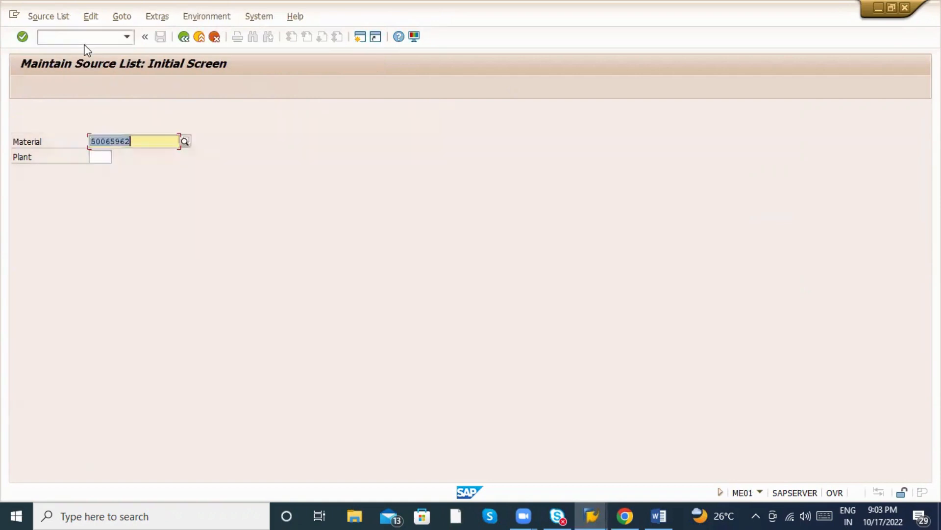
key("Tab")
type("ZAb1")
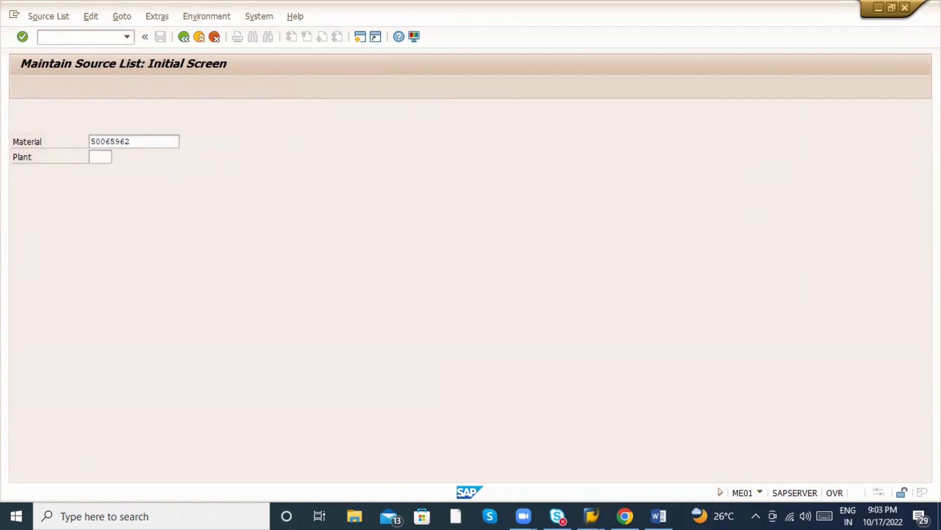
key("Return")
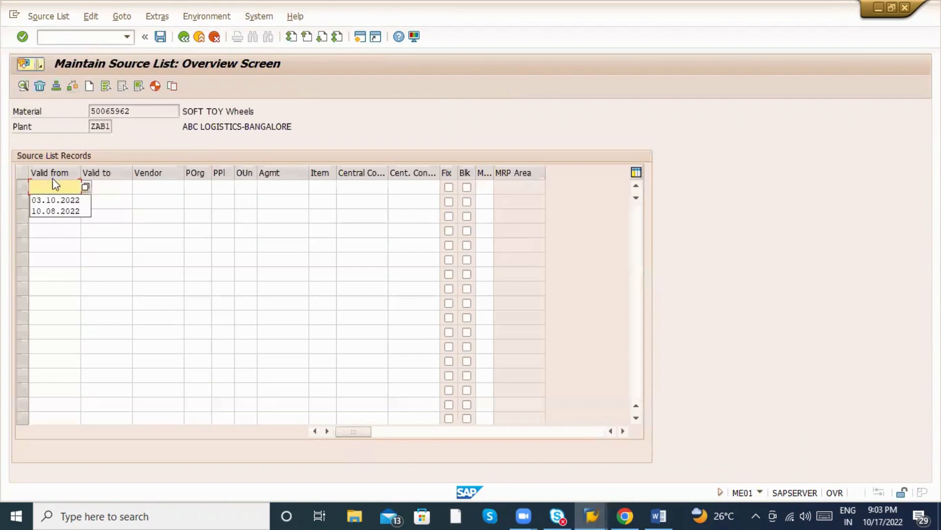
Add a fixed vendor row valid 03.10.2022–31.10.2022 with POrg ZAB1, which fails without an info record.
left_click(54, 201)
left_click(102, 188)
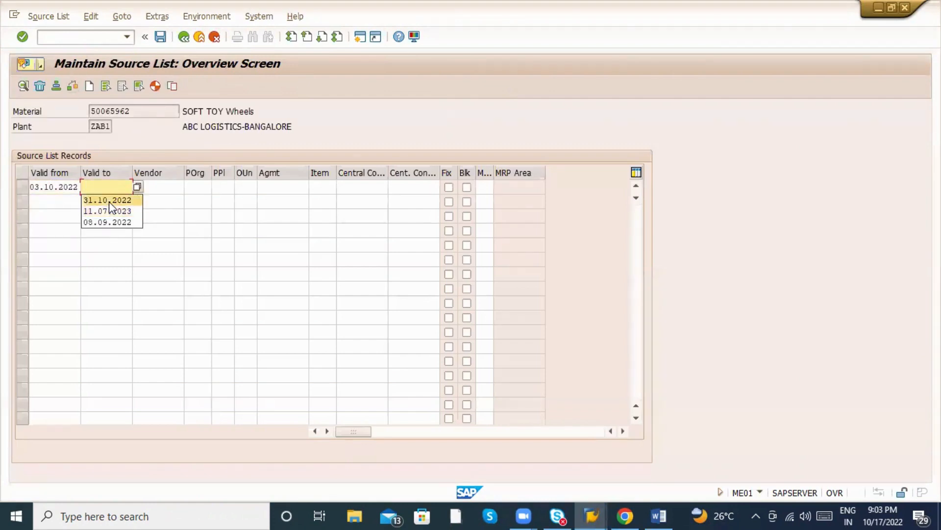
left_click(108, 201)
left_click(142, 186)
left_click(153, 186)
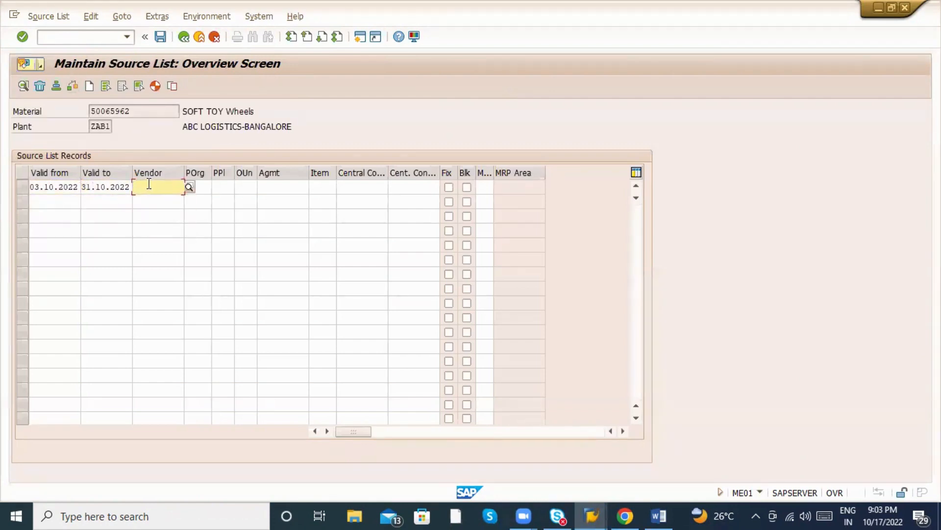
type("60000000")
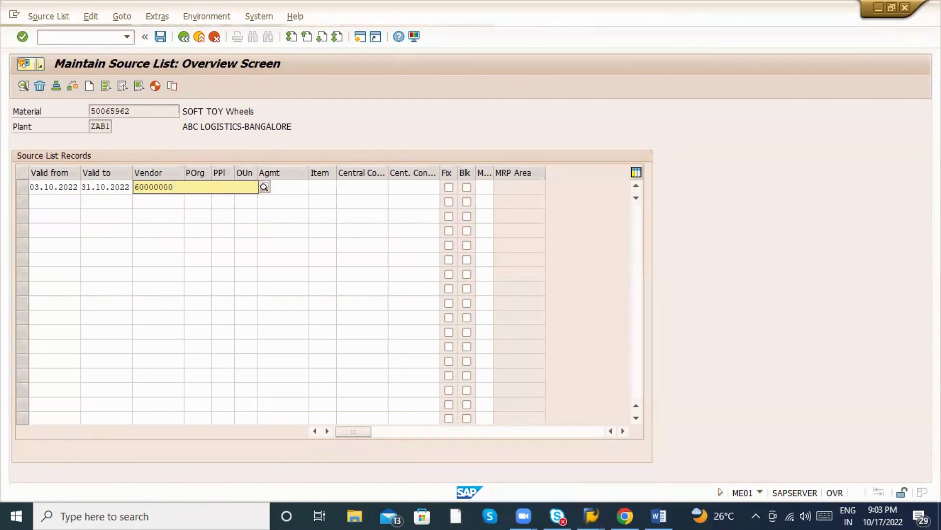
type("01")
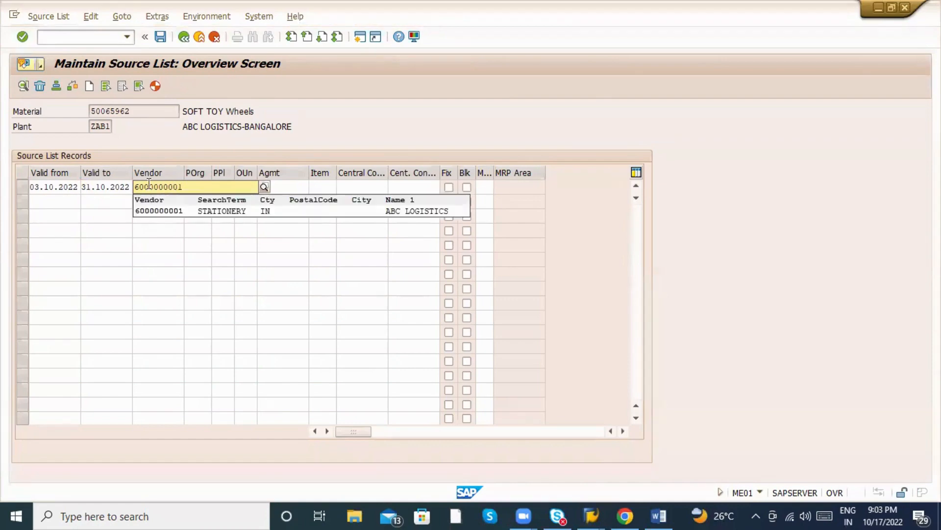
key("Tab")
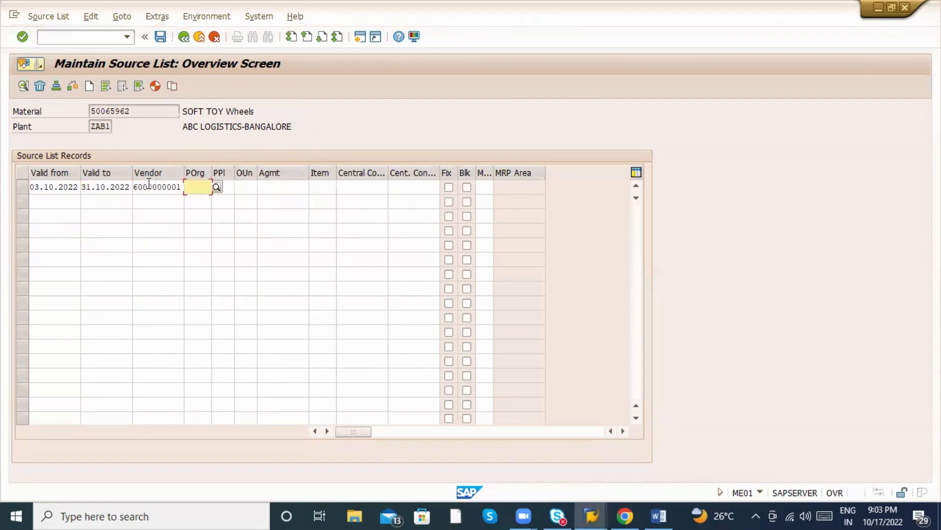
key("Down")
key("Tab")
key("Tab")
key("Tab")
key("Tab")
key("Tab")
key("Tab")
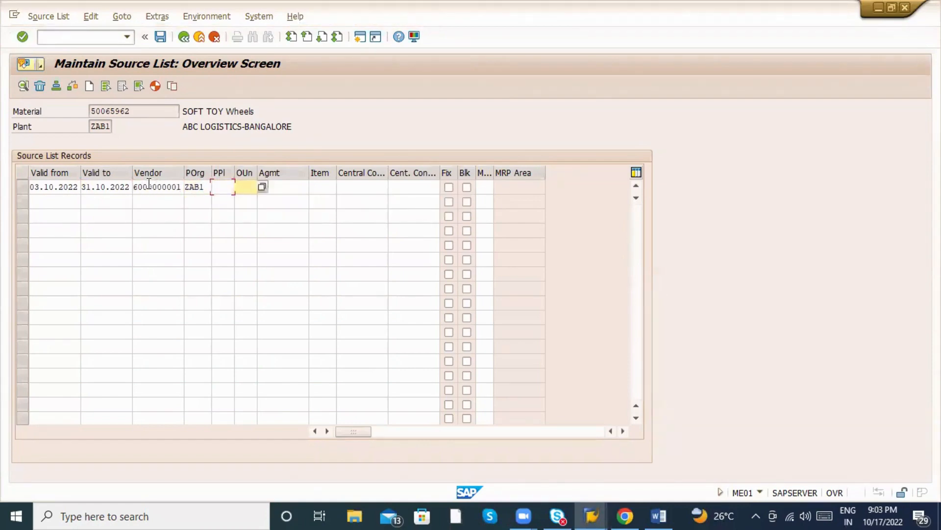
key("Tab")
key("space")
key("Return")
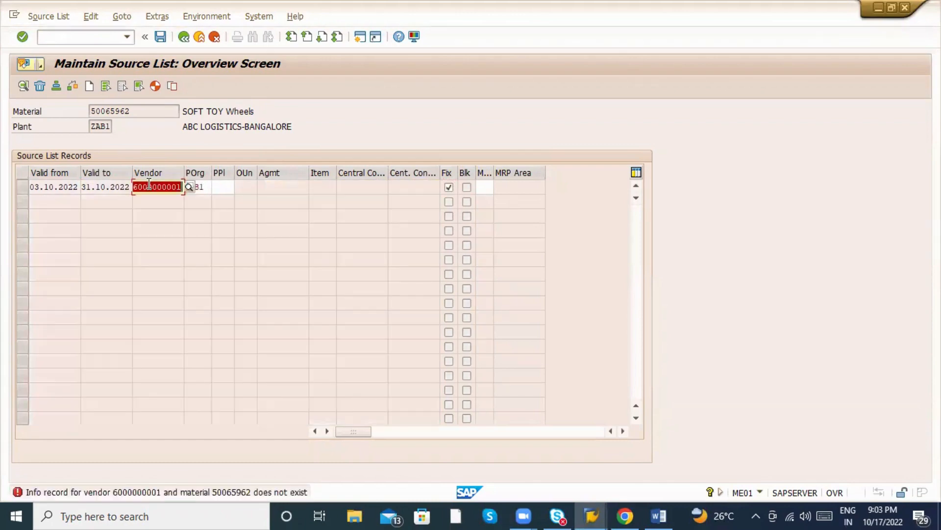
key("Tab")
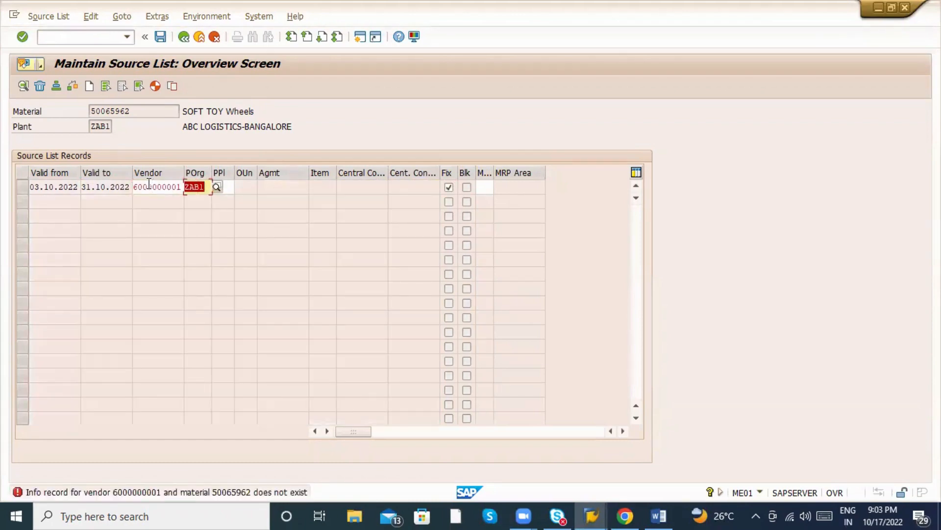
Start creating a purchasing info record with /nme11.
left_click(90, 39)
type("/nme1")
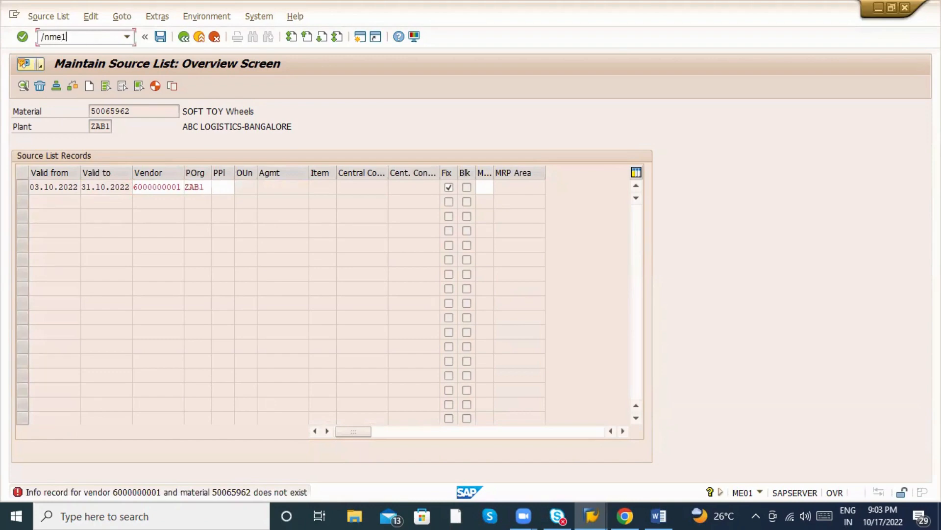
type("1")
key("Return")
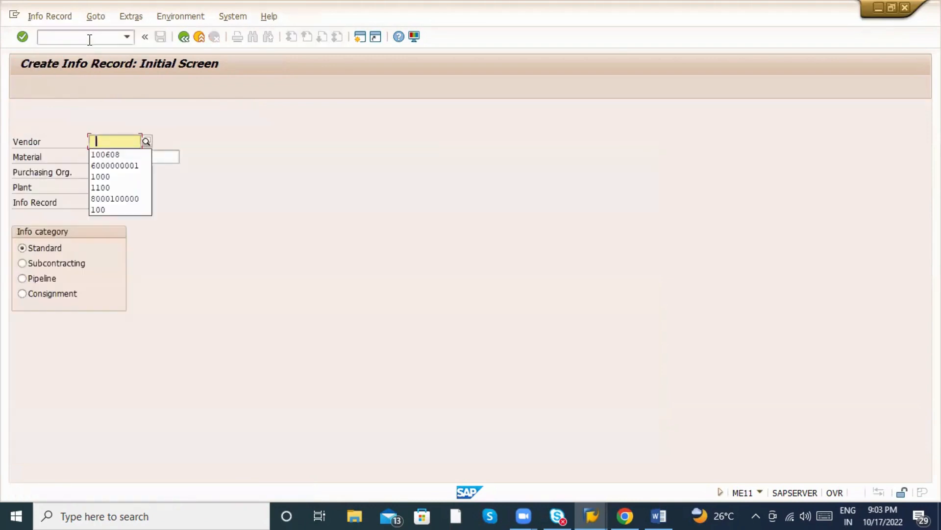
In ME11, enter vendor ABC LOGISTICS, material SOFT TOY Wheels, purchasing org ZAB1 and the plant.
key("Down")
key("Return")
key("Return")
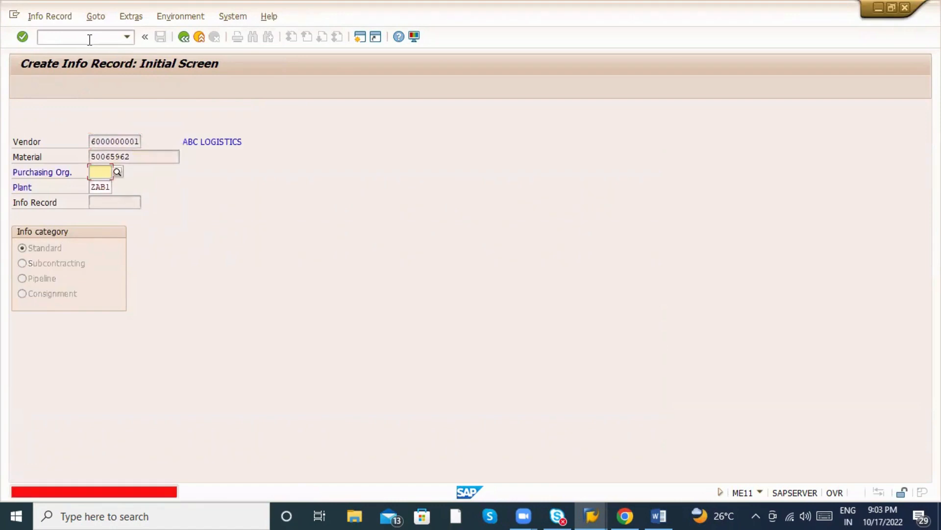
key("Down")
key("Return")
key("BackSpace")
type("1")
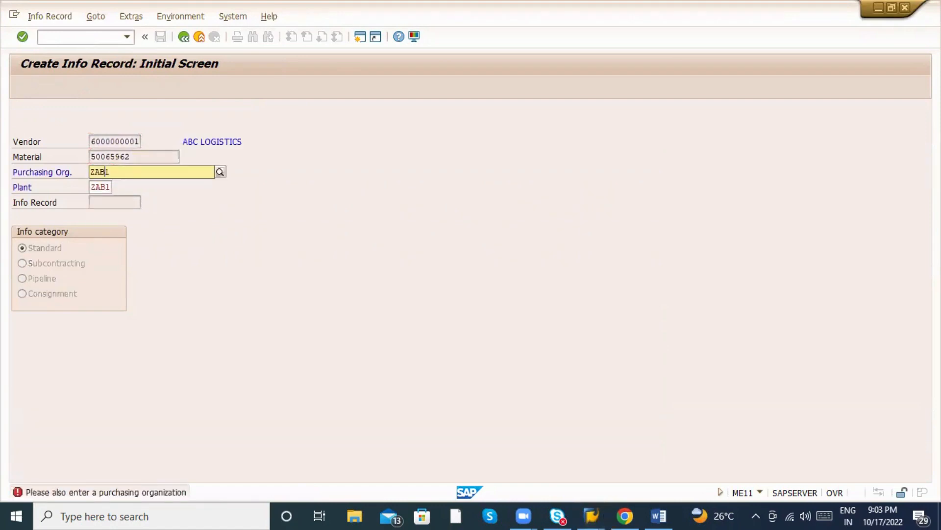
key("Return")
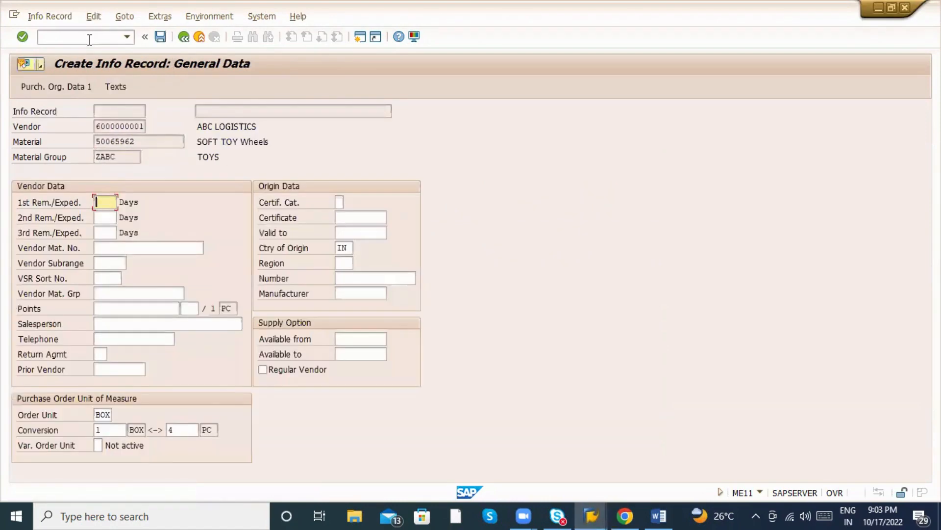
Set the info record's planned delivery time to 10 days and standard quantity to 100.
key("Return")
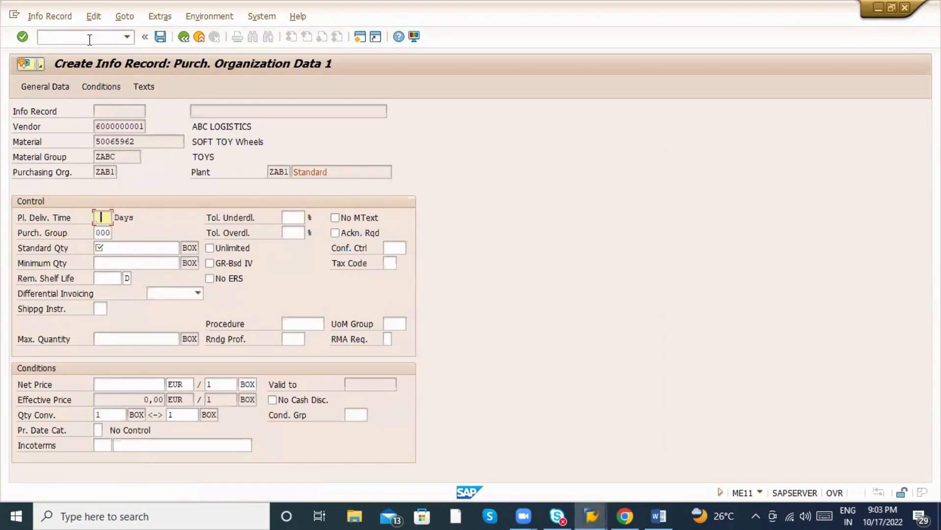
type("10")
key("Tab")
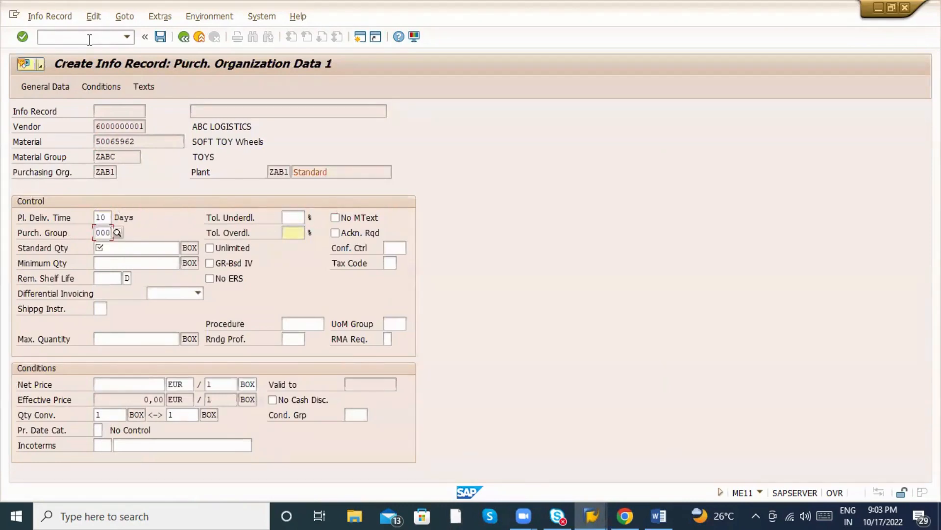
key("Tab")
type("100")
key("Return")
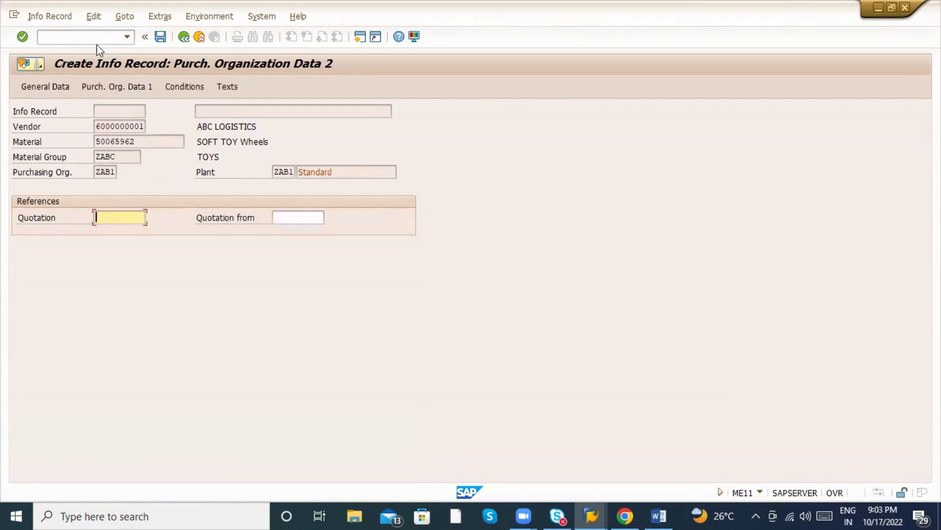
Give the info record a 1000 EUR gross price condition and save it.
left_click(182, 87)
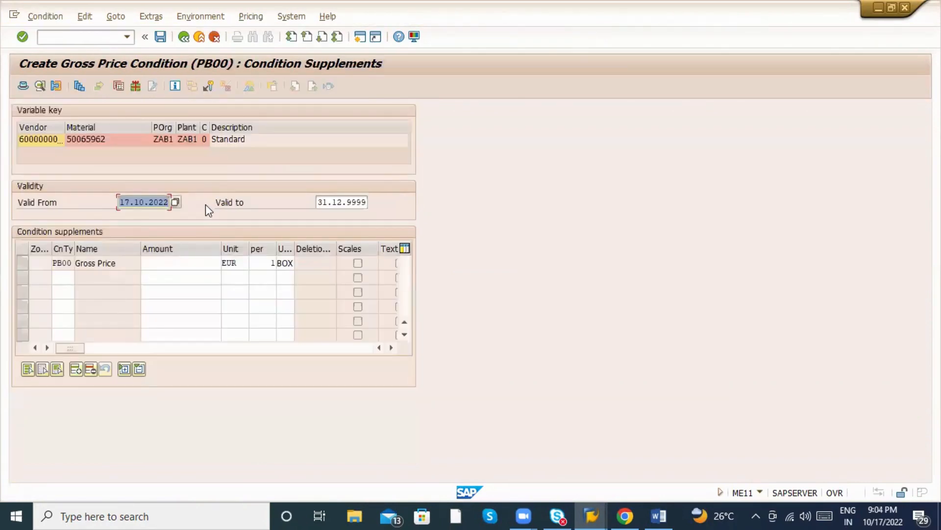
type("1000")
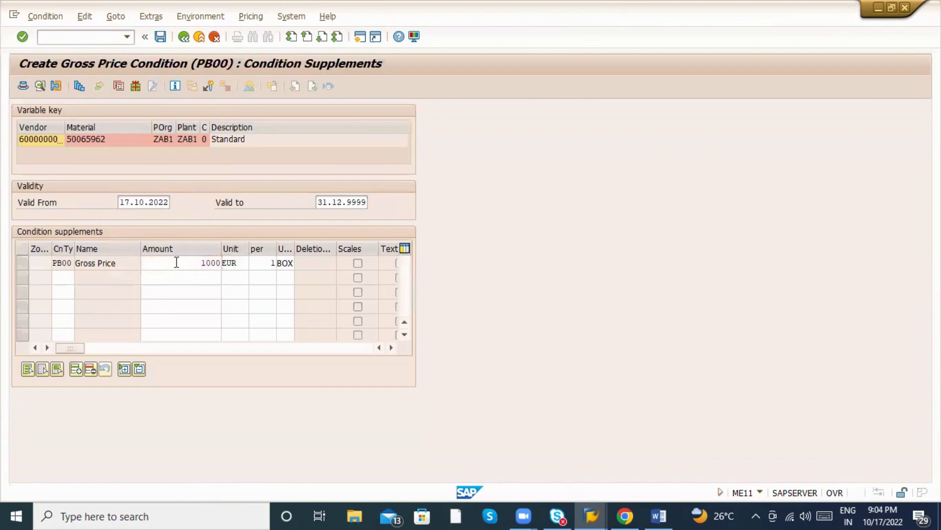
key("ctrl+s")
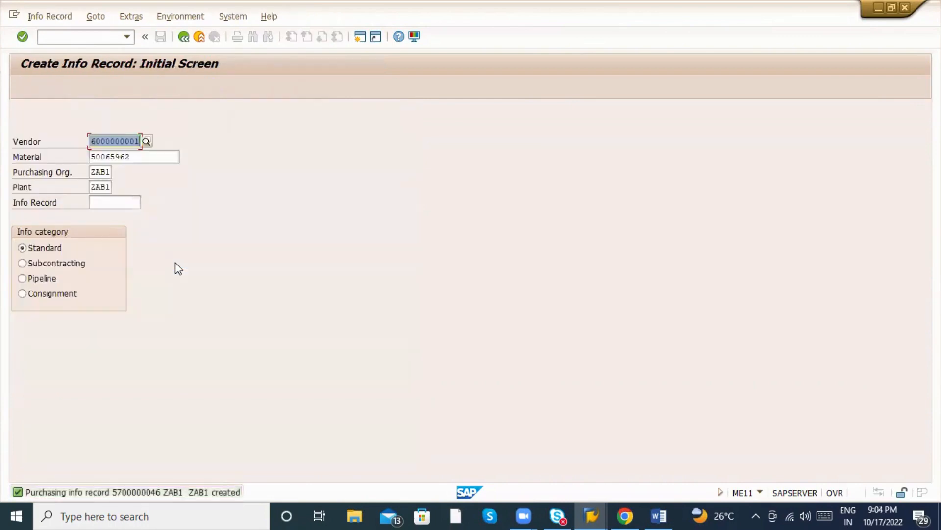
Leave the info record and start a new purchase order with ME21N.
left_click(184, 39)
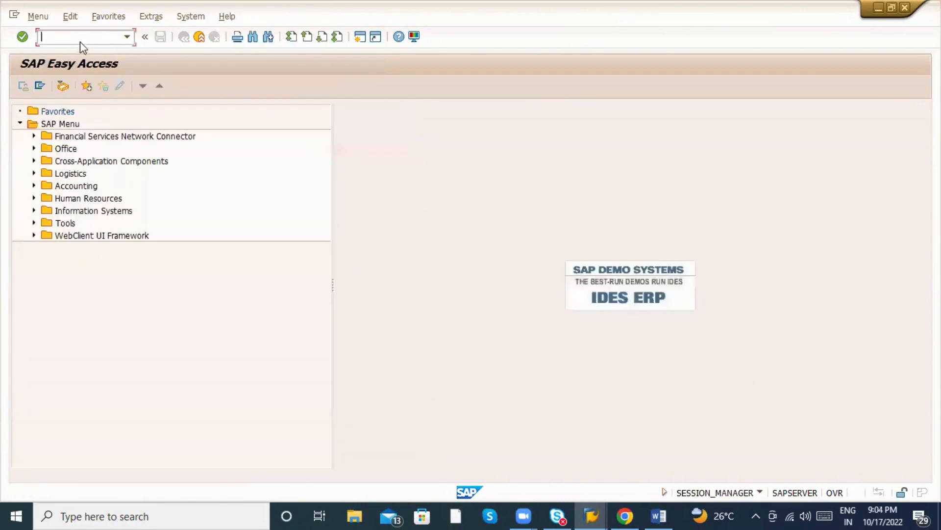
left_click(80, 39)
type("me21n")
key("Return")
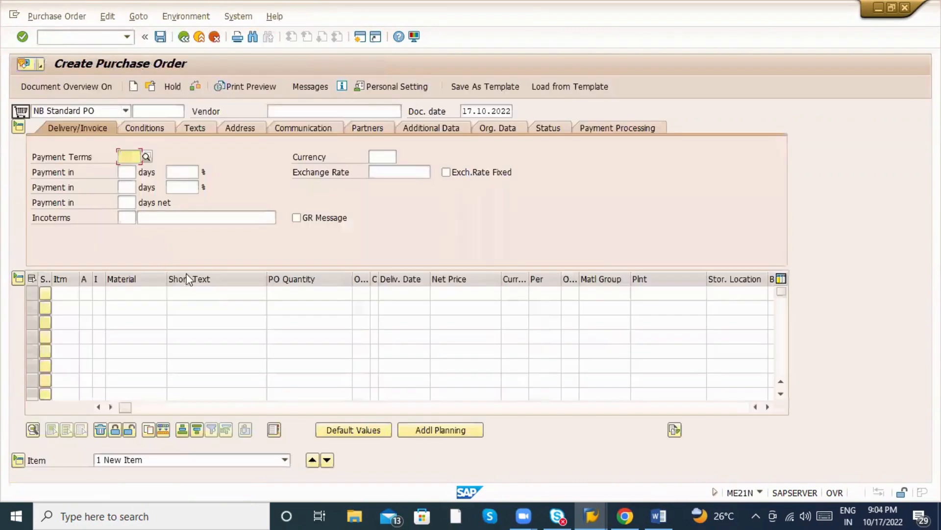
left_click_drag(125, 407, 314, 403)
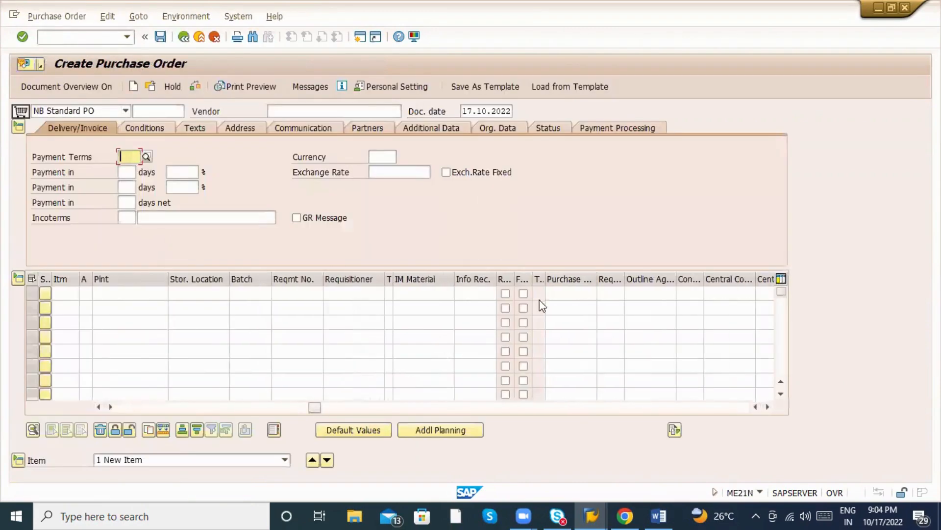
Adopt requisition item 10 into the PO, bringing in ABC LOGISTICS and SOFT TOY Wheels.
left_click(570, 296)
left_click(575, 308)
left_click(608, 296)
left_click(606, 307)
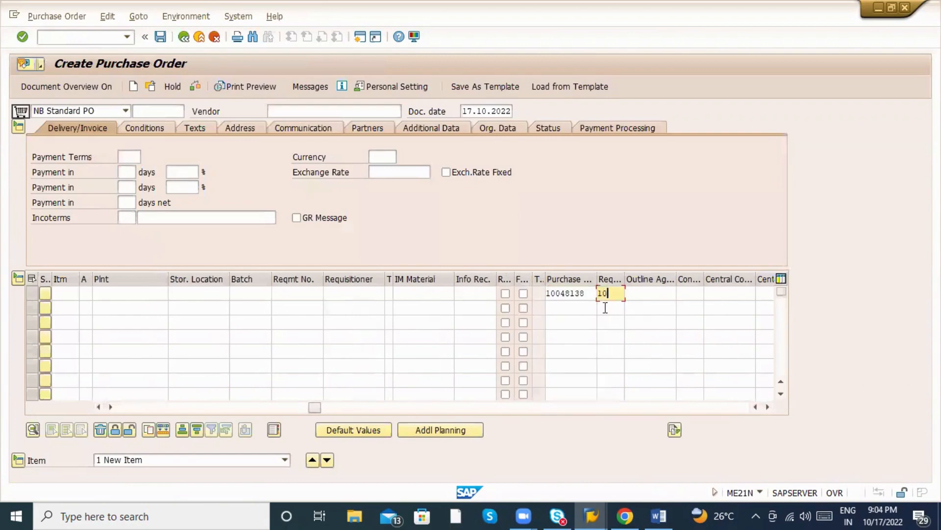
key("Return")
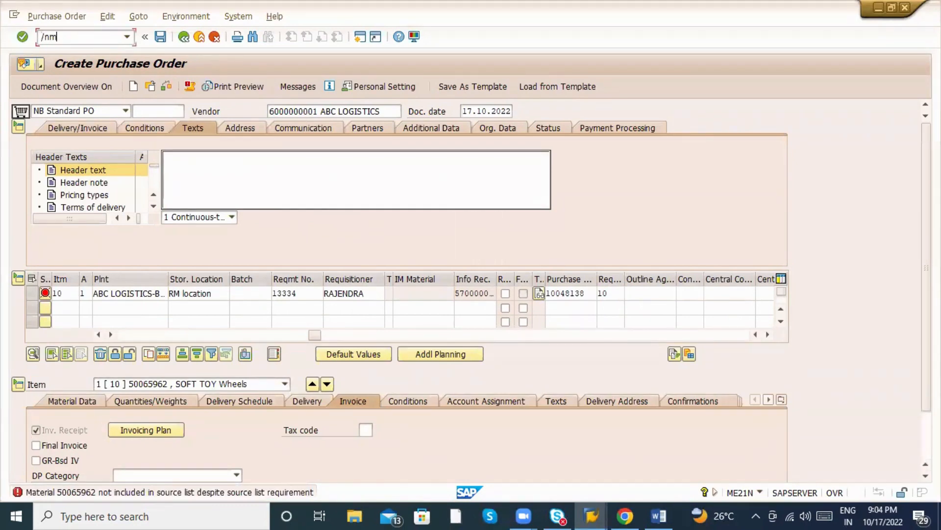
left_click(82, 40)
Save a source list for 50065962 valid 03.10.2022–31.10.2022 with the vendor and purchasing org ZAB1.
type("/nme01")
key("Return")
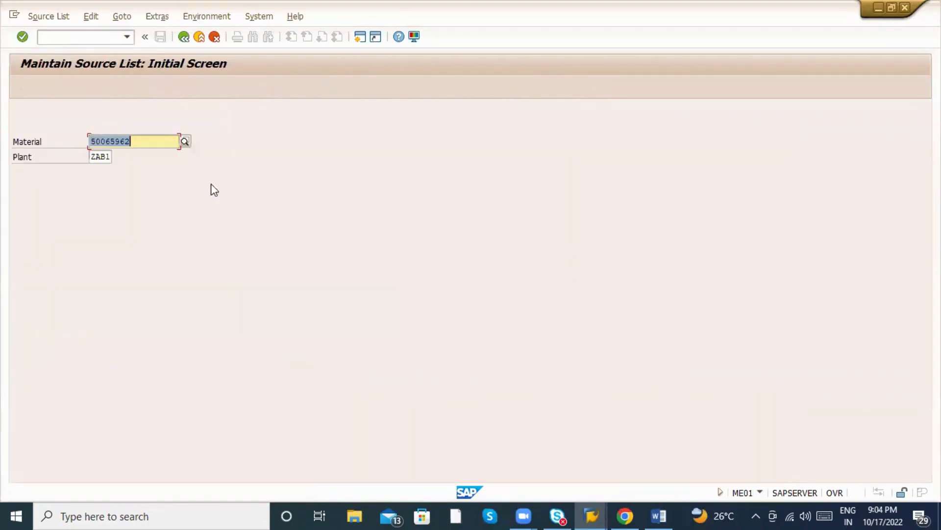
key("Return")
left_click(60, 188)
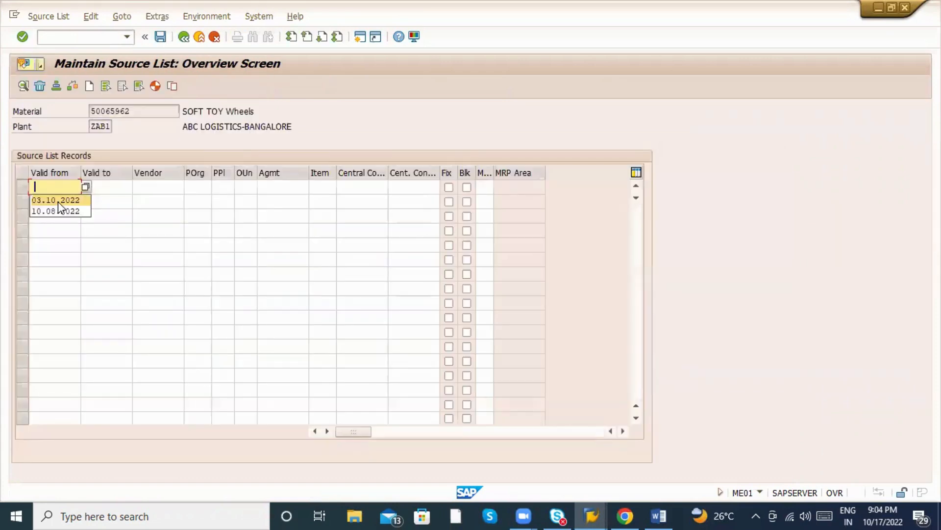
left_click(58, 201)
left_click(113, 201)
left_click(152, 201)
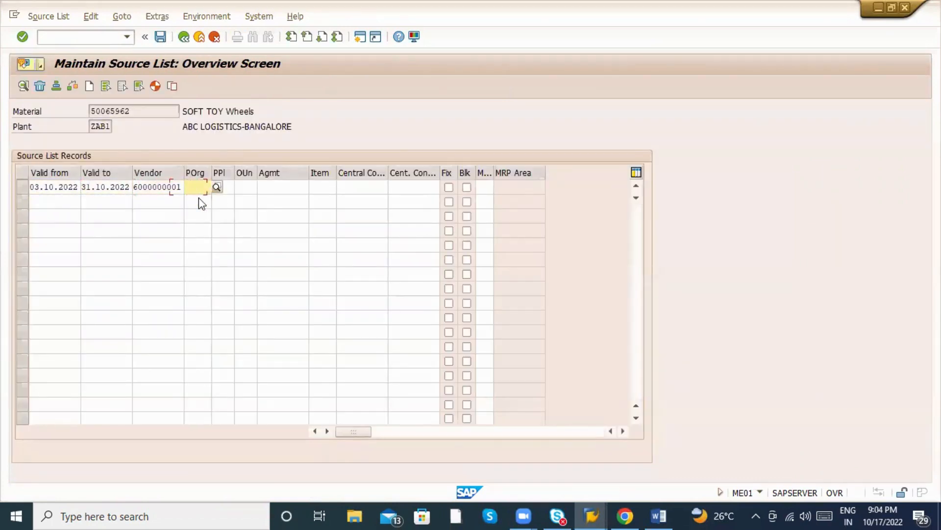
left_click(197, 200)
key("ctrl+s")
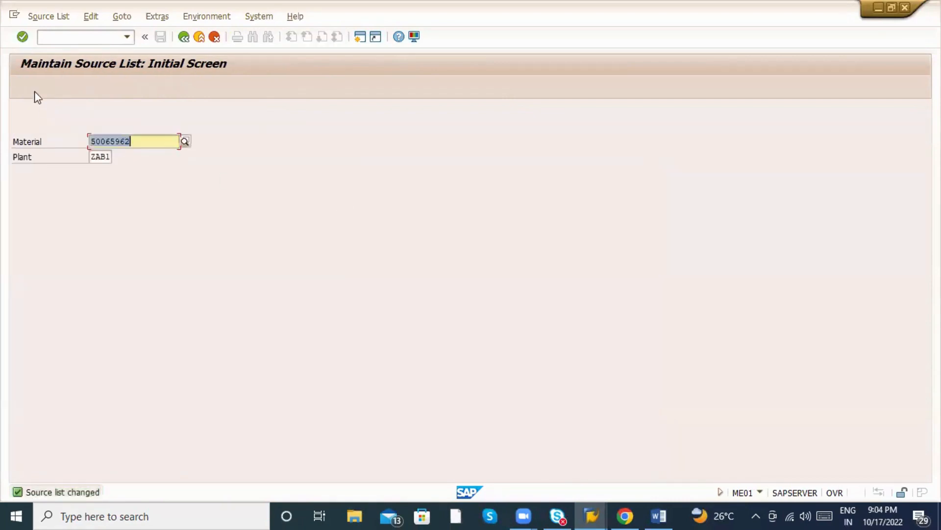
Return to purchase order creation with /nme21n.
left_click(79, 38)
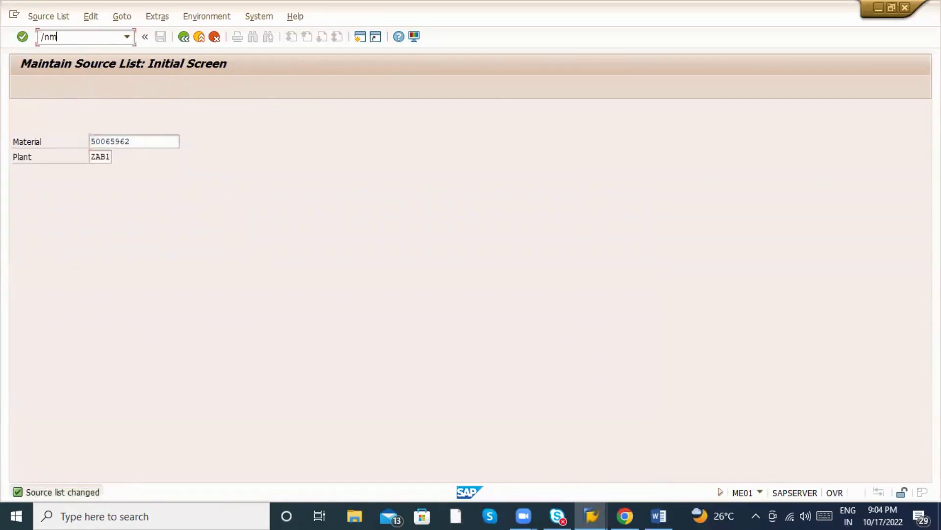
type("/nme21n")
key("Return")
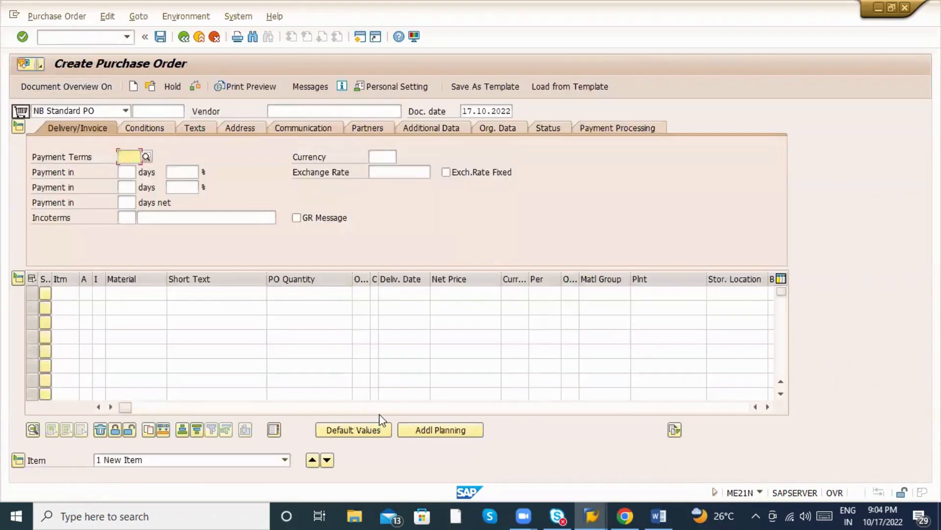
Adopt requisition 10048138 item 10 into the new purchase order.
left_click_drag(380, 408, 392, 408)
left_click(271, 293)
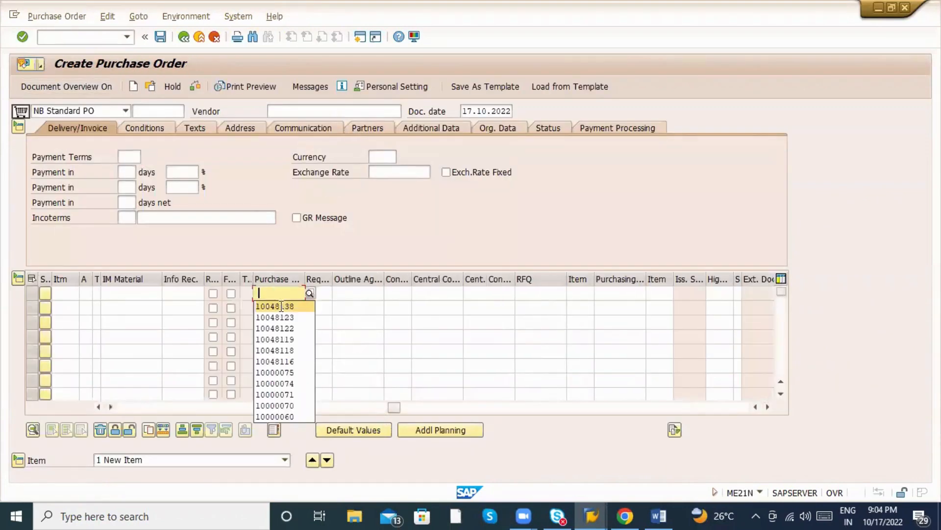
left_click(281, 307)
left_click(316, 294)
left_click(321, 308)
key("Return")
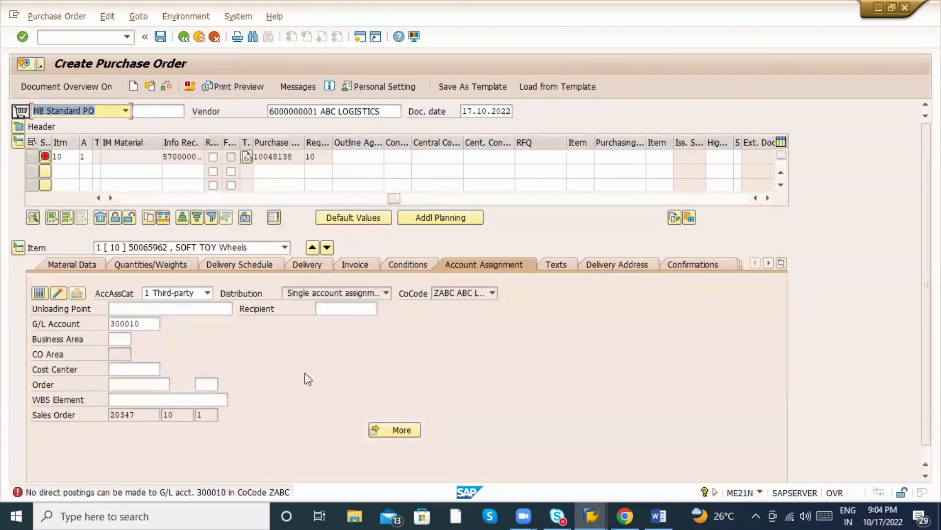
Replace the rejected G/L account with 400000, set cost center Z100, and check the item.
left_click(146, 325)
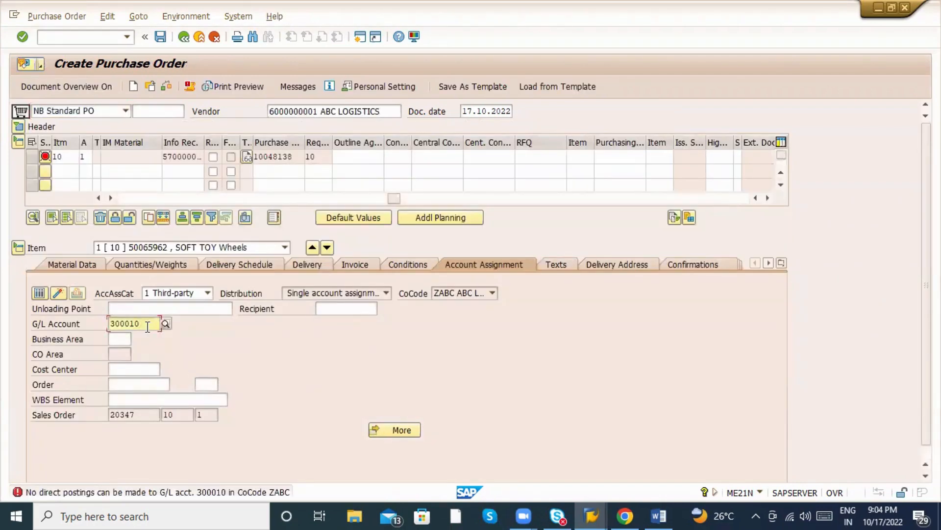
key("BackSpace")
key("BackSpace")
key("BackSpace")
key("BackSpace")
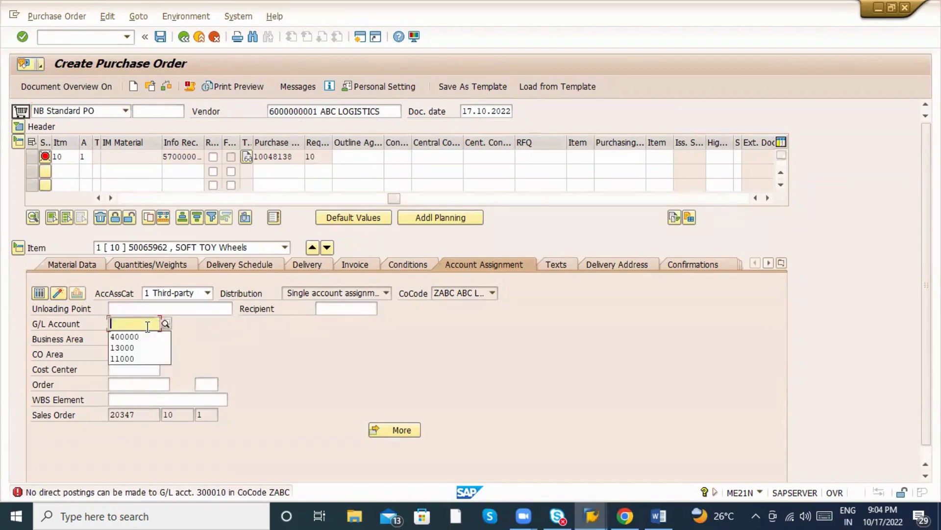
left_click(137, 337)
key("Return")
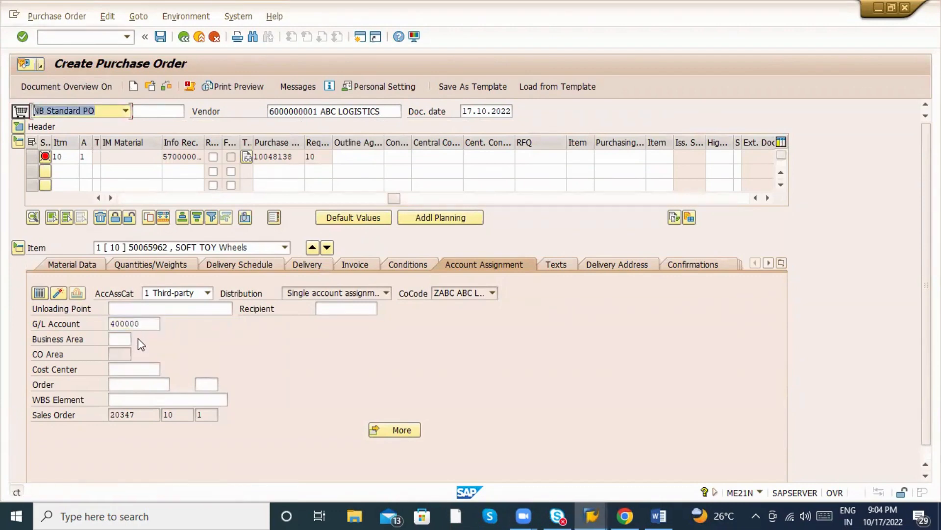
left_click(148, 372)
left_click(147, 374)
left_click(146, 383)
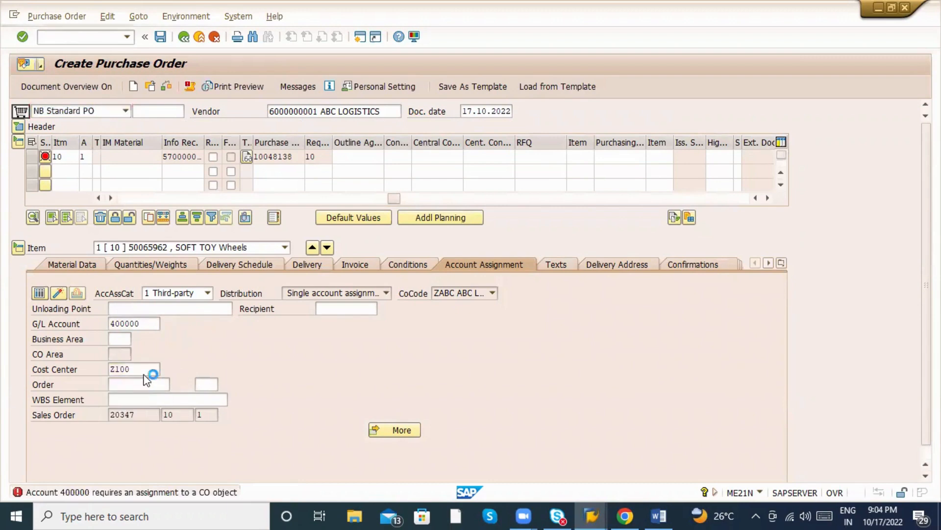
key("Return")
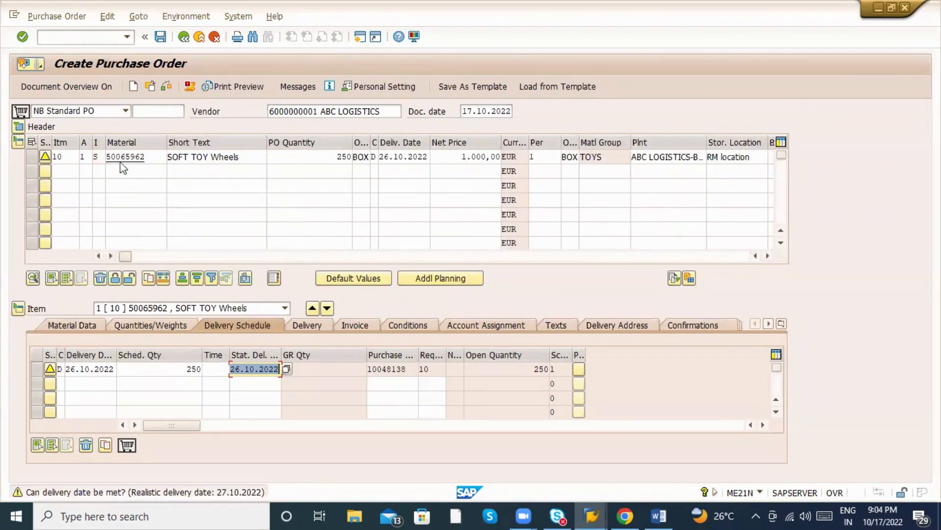
Set item 10's item category to S and review its material, quantity, unit and net price.
left_click(88, 157)
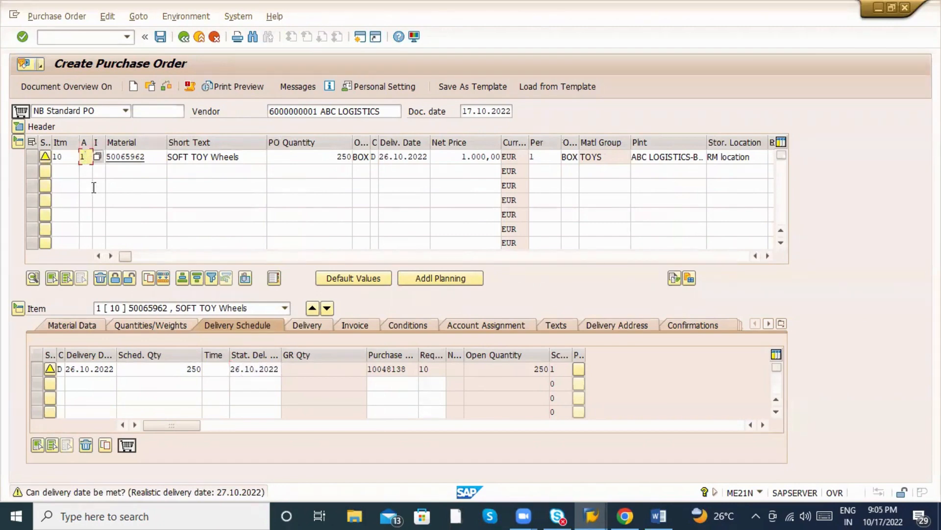
key("Tab")
type("S")
key("Tab")
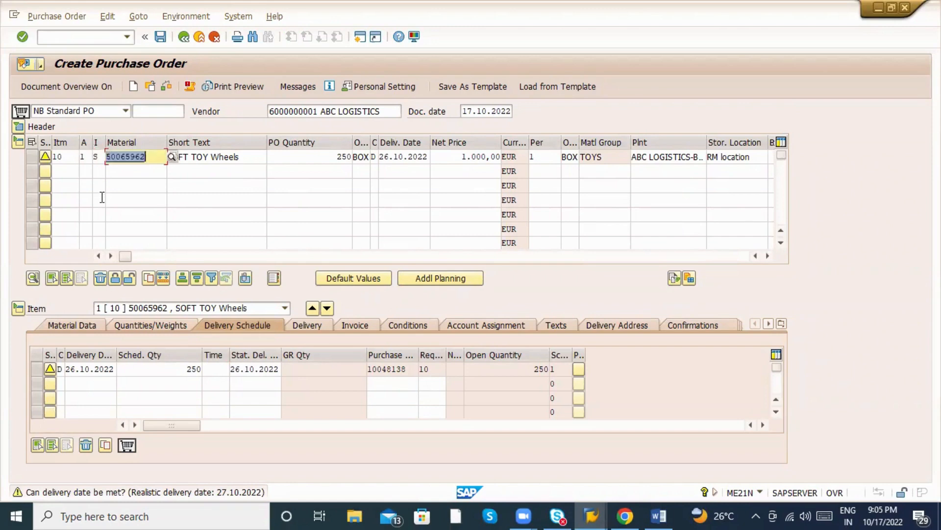
key("Tab")
key("Tab")
key("Tab")
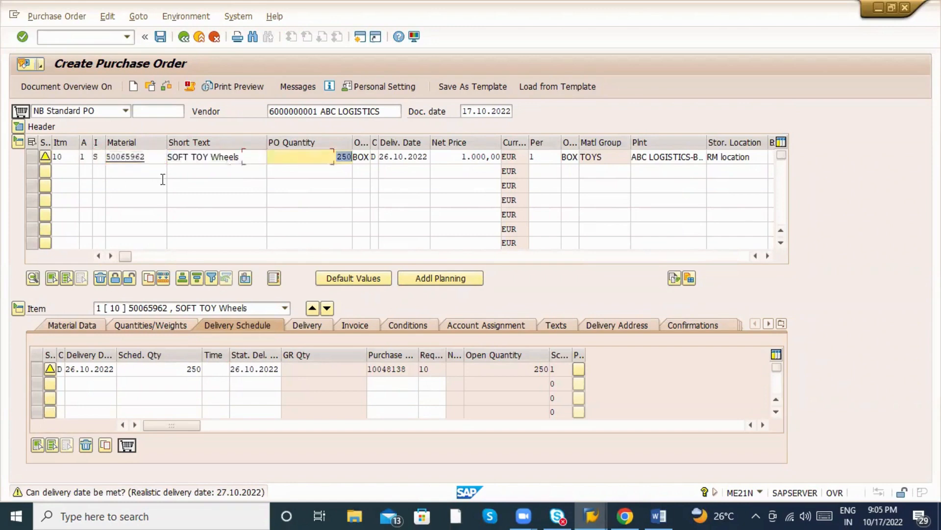
key("Tab")
key("Tab")
key("Tab")
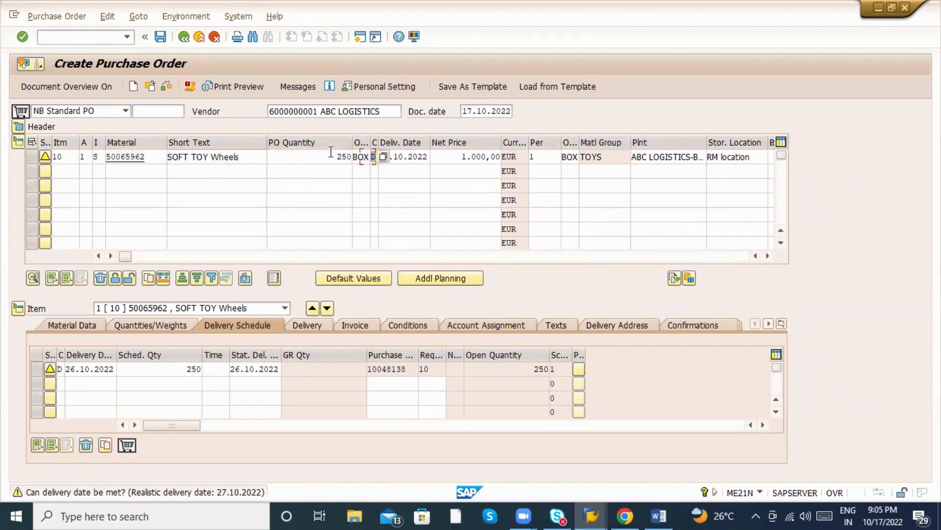
left_click(210, 254)
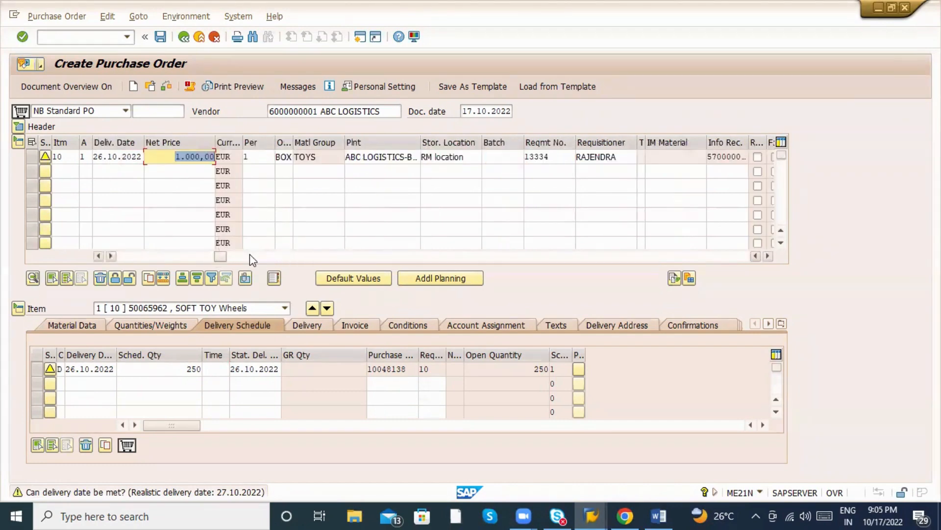
In the account assignment, reference sales order 20347, item 10, schedule line 1.
left_click(493, 325)
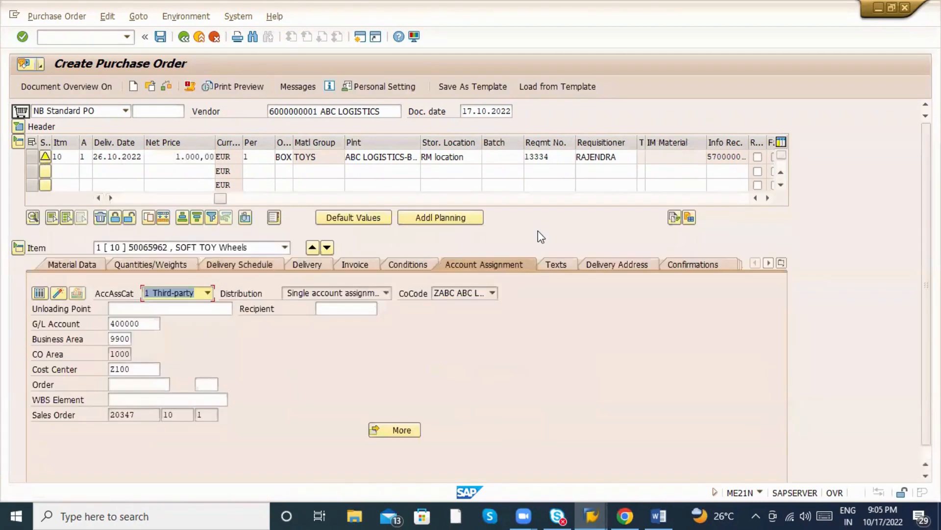
left_click_drag(148, 416, 113, 415)
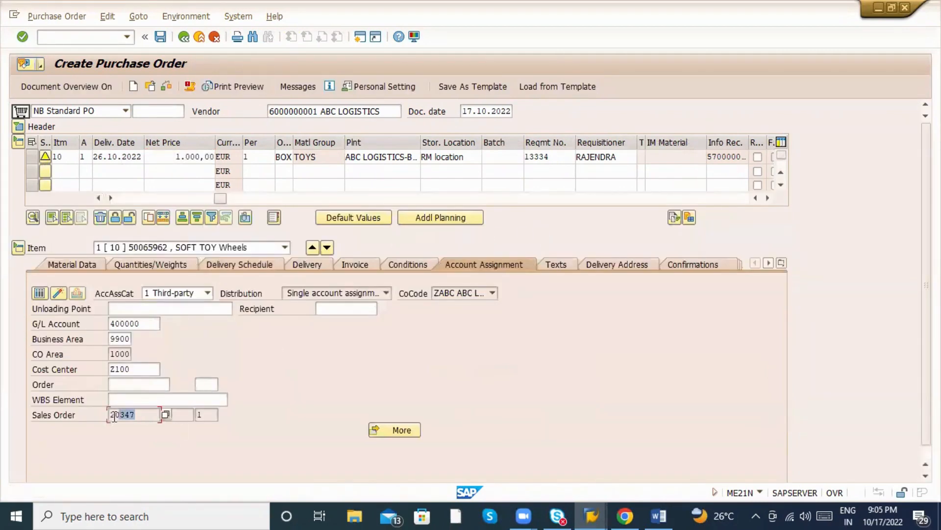
left_click(176, 415)
type("10")
left_click(208, 416)
left_click(272, 198)
left_click(272, 197)
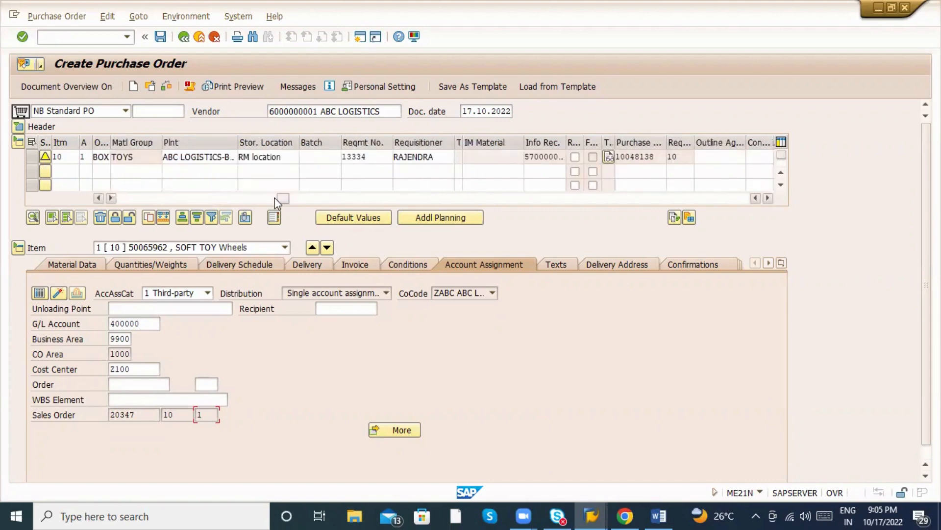
left_click(297, 200)
left_click(327, 199)
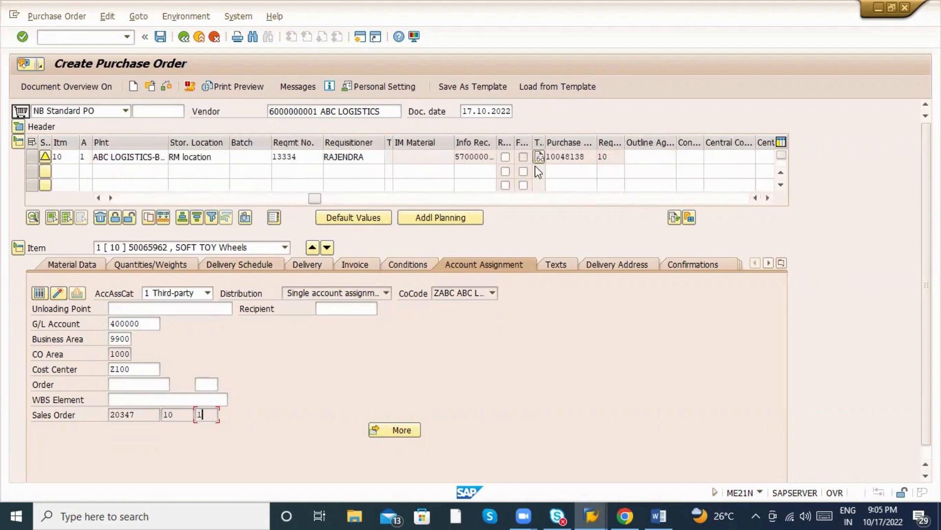
double_click(572, 157)
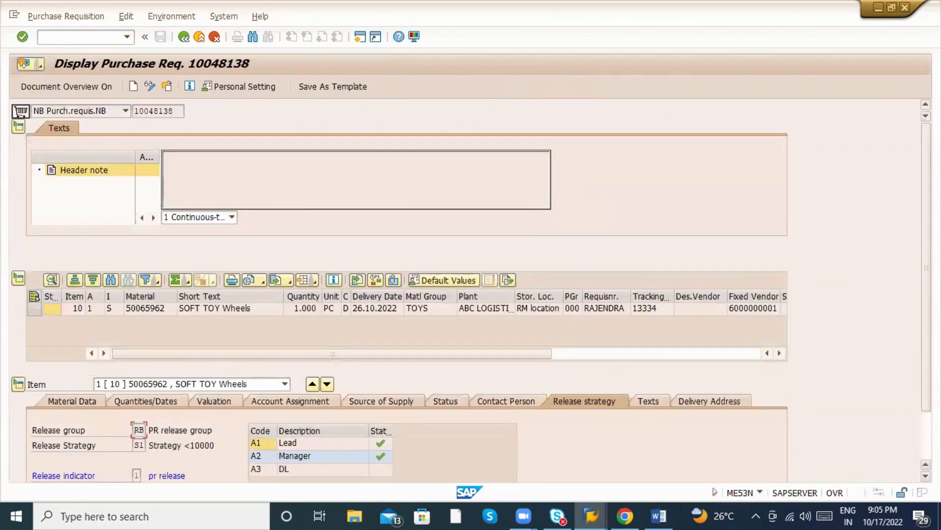
scroll(802, 353, "down", 2)
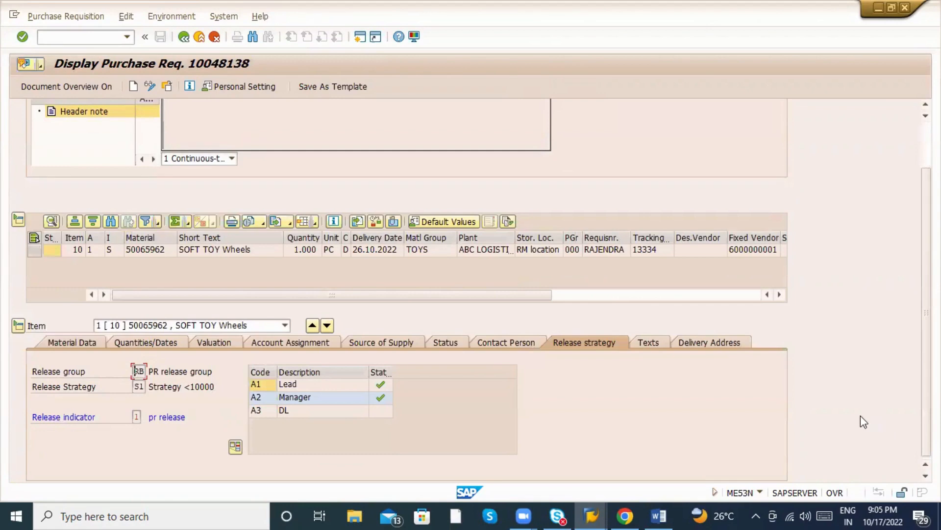
left_click(490, 341)
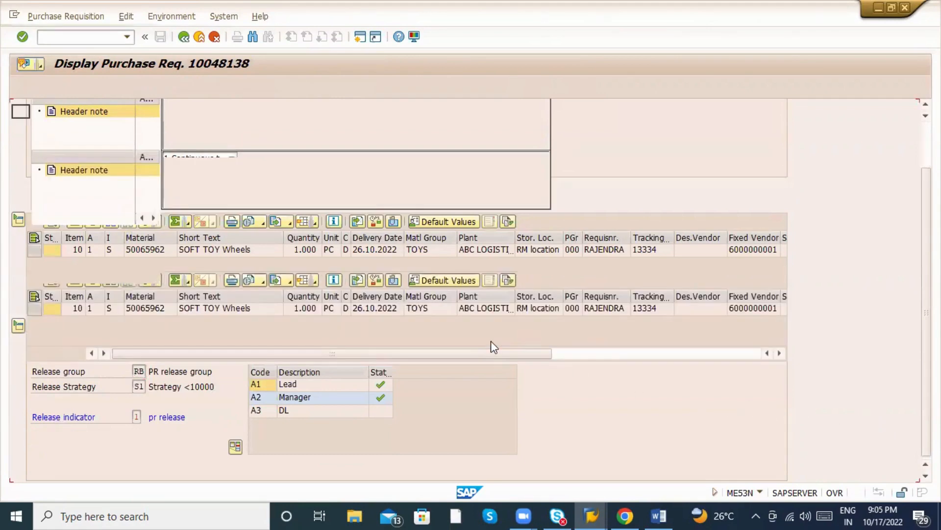
scroll(582, 417, "down", 2)
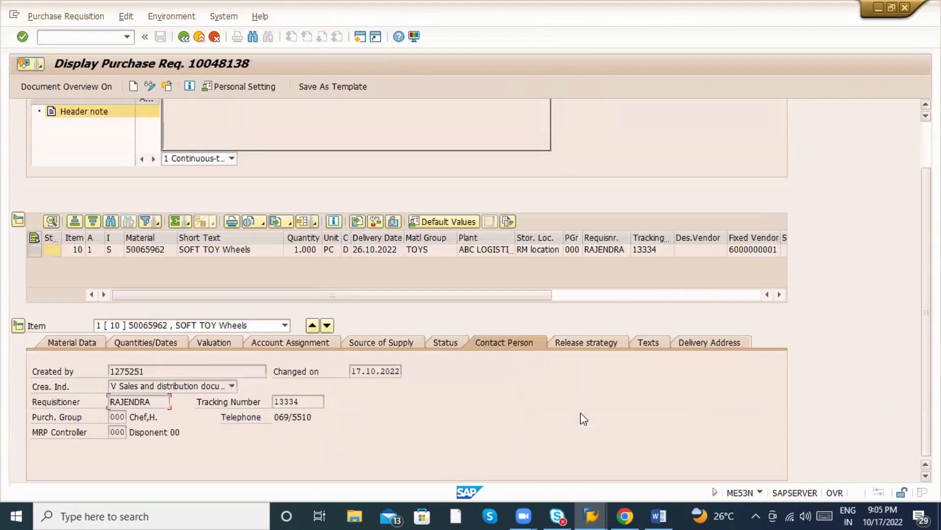
left_click(72, 389)
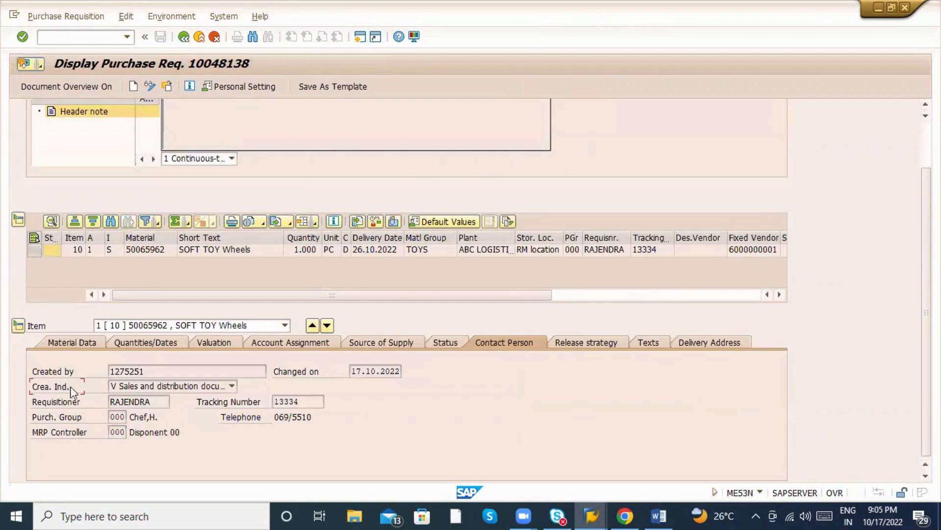
left_click(165, 388)
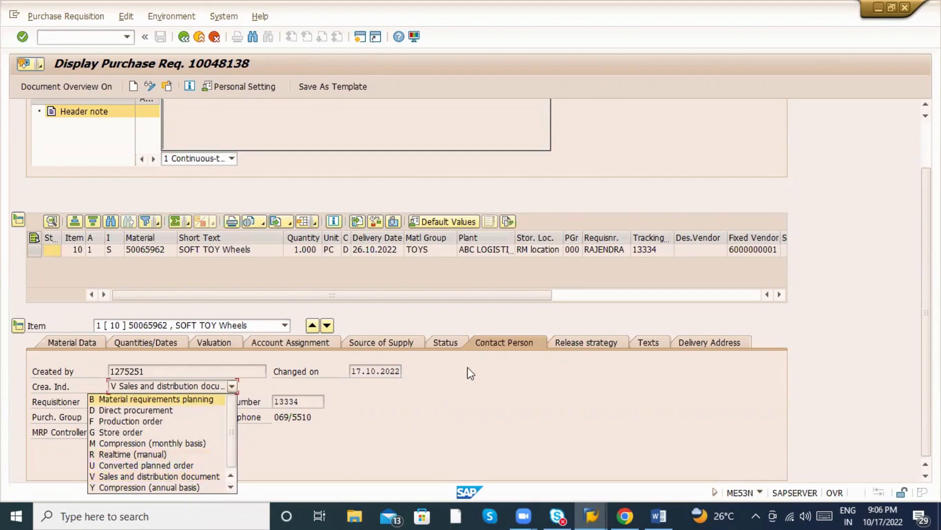
left_click(186, 38)
left_click(184, 37)
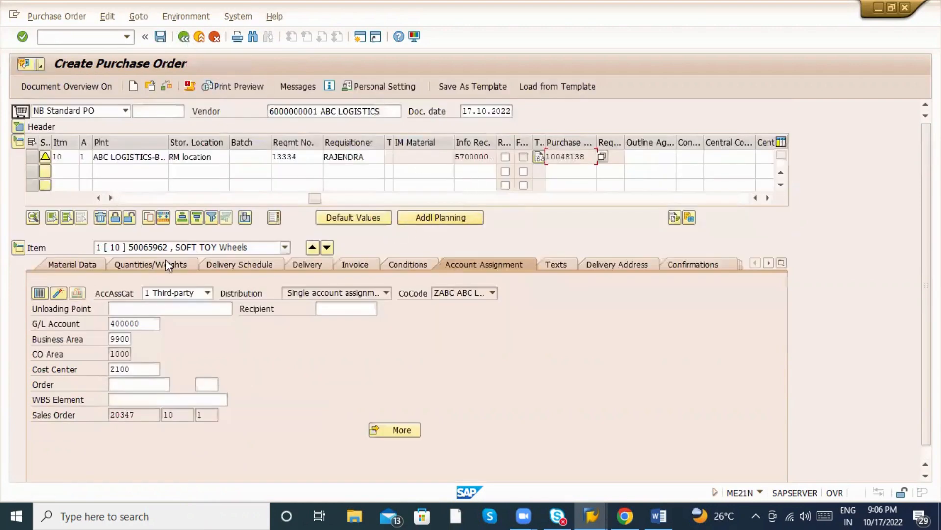
left_click_drag(144, 416, 109, 411)
left_click(187, 417)
left_click(160, 38)
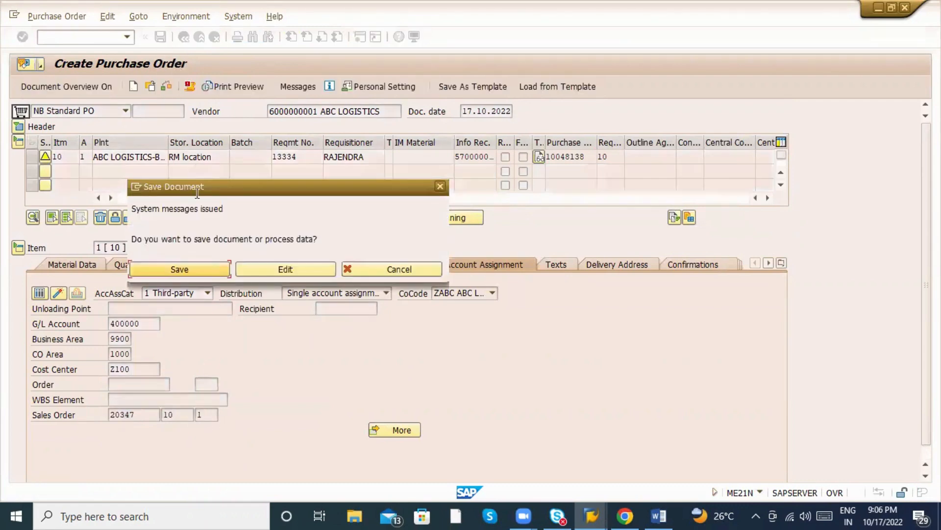
left_click(195, 278)
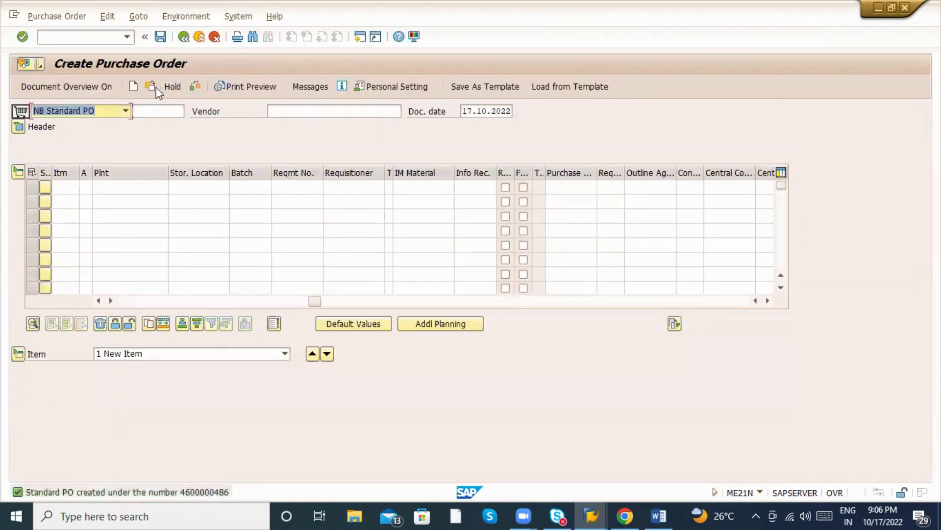
left_click(154, 89)
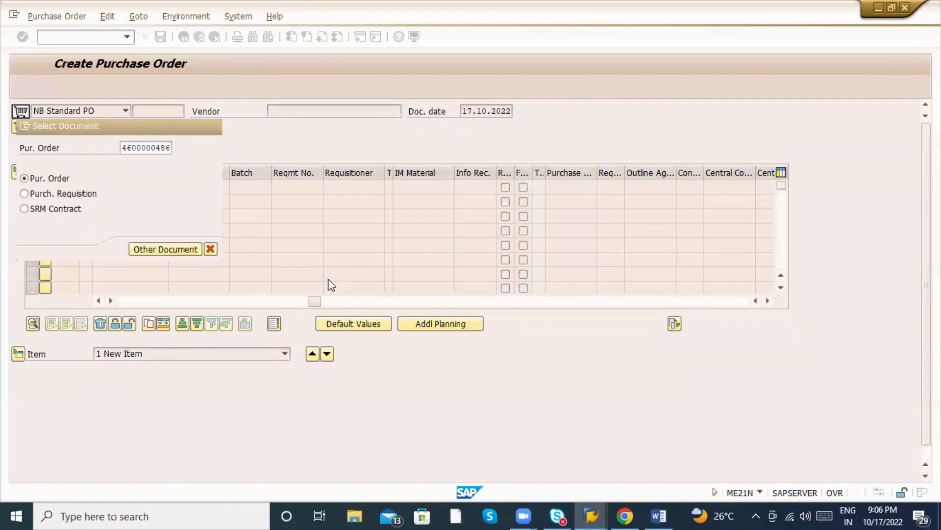
key("alt+Tab")
key("alt+Tab")
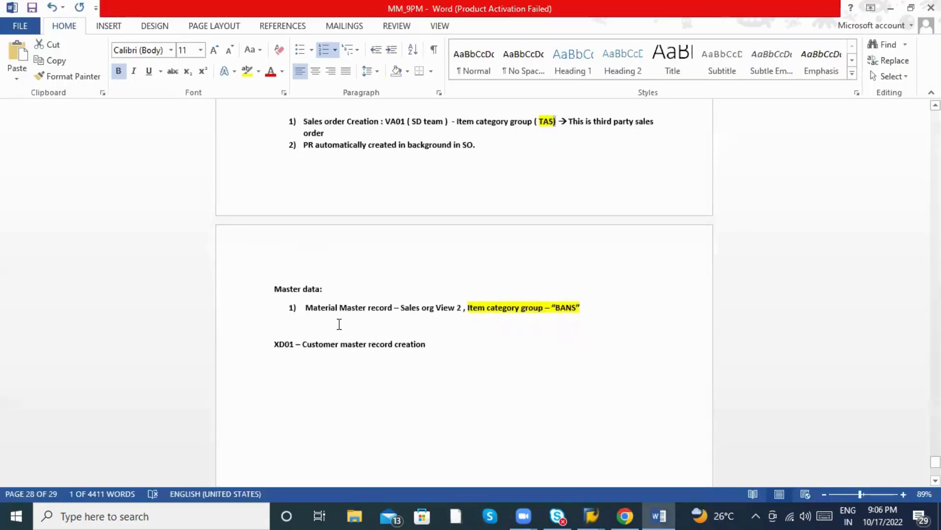
Join the PR line onto step 1 and remove its numbering in the Word notes.
scroll(341, 321, "up", 3)
left_click(324, 278)
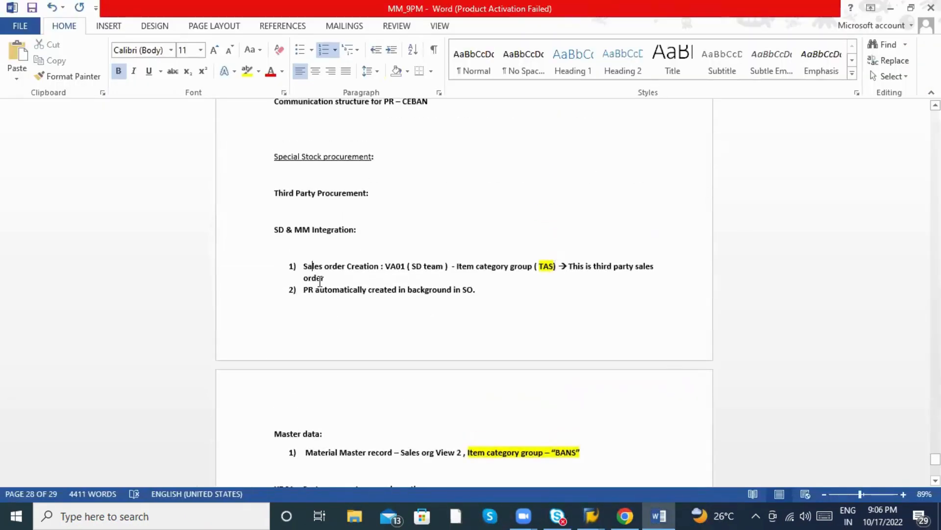
key("Right")
key("BackSpace")
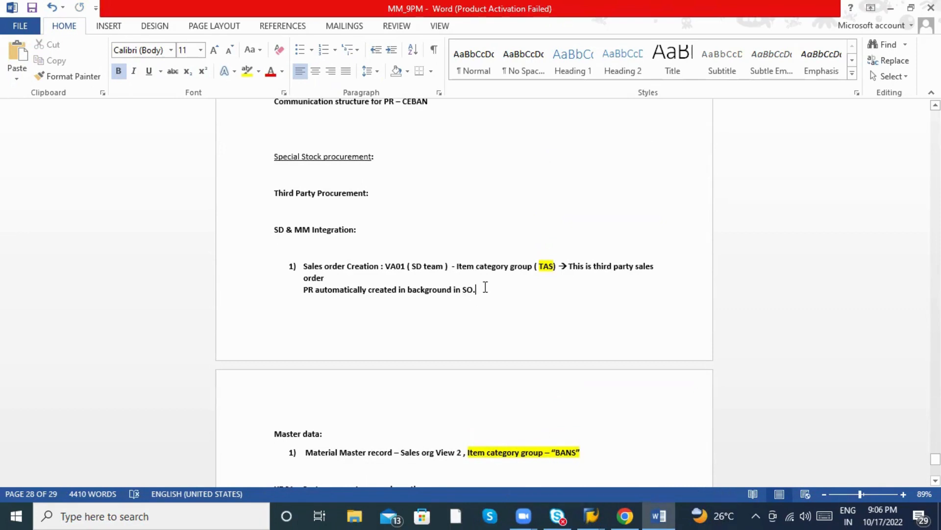
Add step '2) PO creation with reference to Third party PR' and an empty step 3.
key("Return")
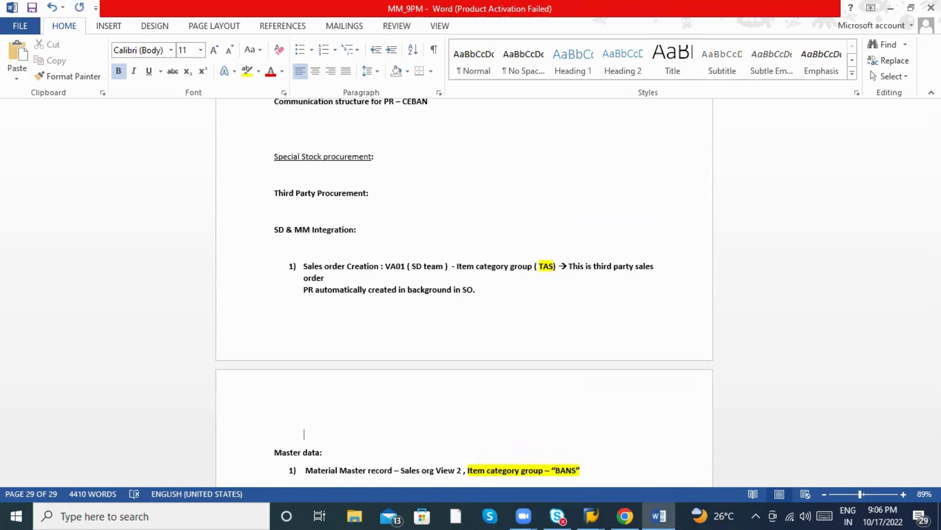
type("2) ")
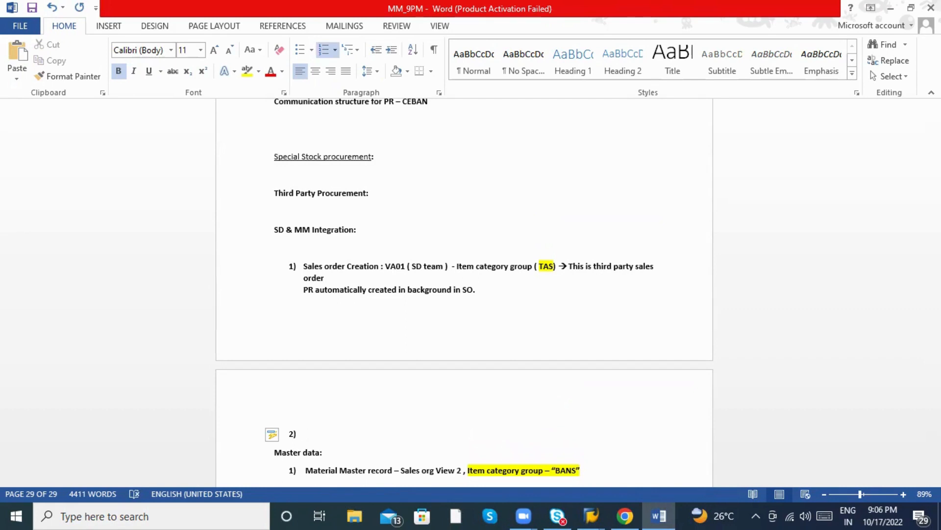
type("PO creation with refe")
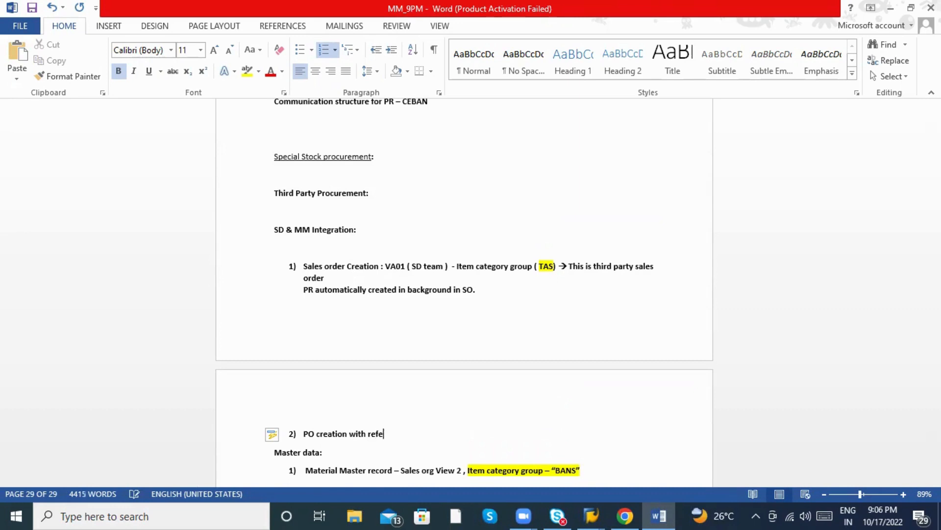
type("rence to PR")
key("BackSpace")
key("BackSpace")
type("Thri")
key("BackSpace")
key("BackSpace")
type("ird party")
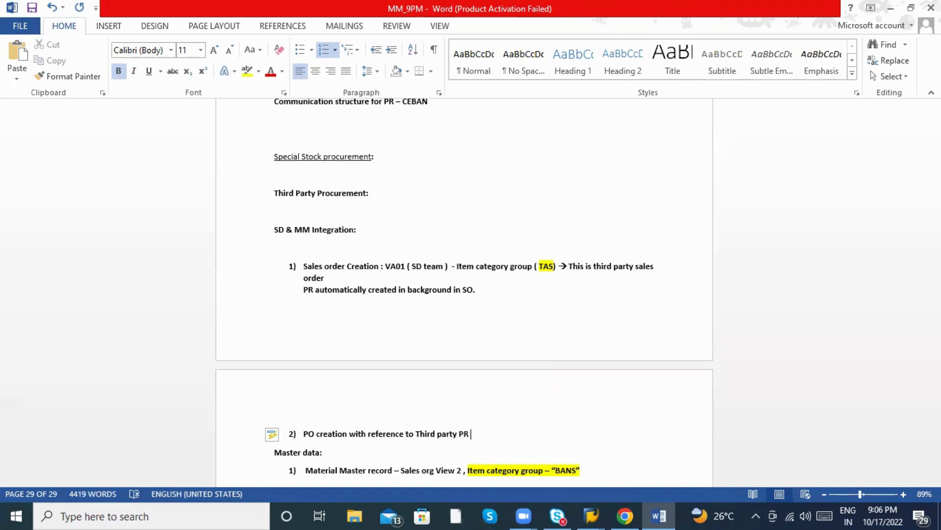
type(" PR")
key("Return")
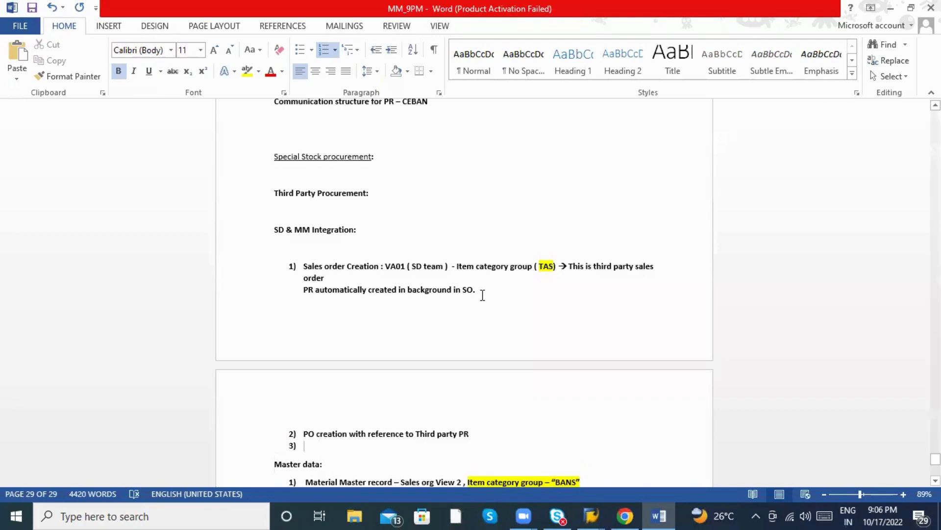
scroll(468, 300, "down", 3)
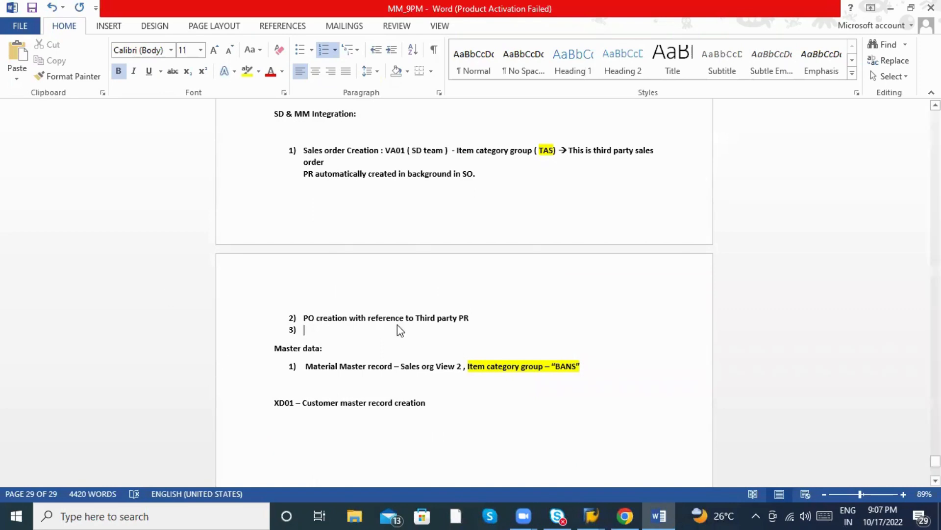
key("alt+Tab")
key("alt+Tab")
key("alt+Tab")
Verify the Third-party account assignment, vendor and delivery customer, then return to SAP Easy Access.
left_click(207, 293)
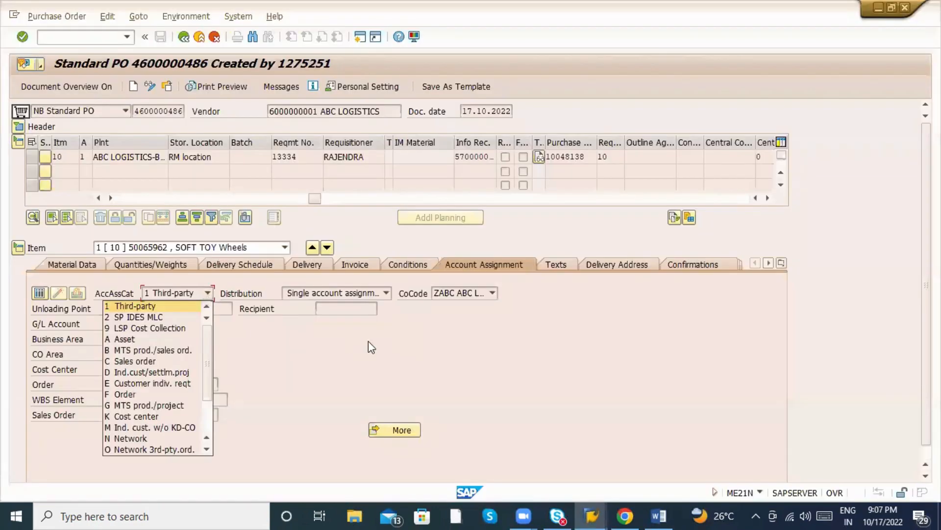
left_click(369, 341)
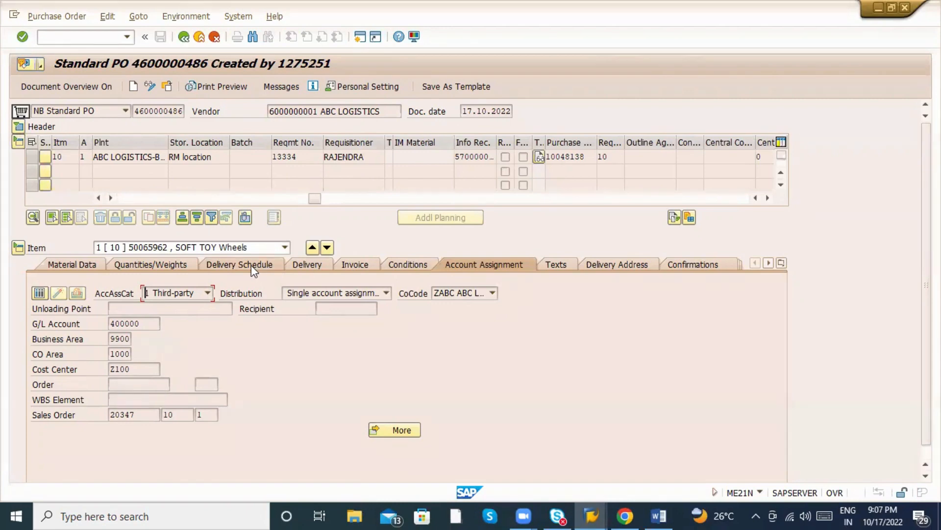
left_click(616, 264)
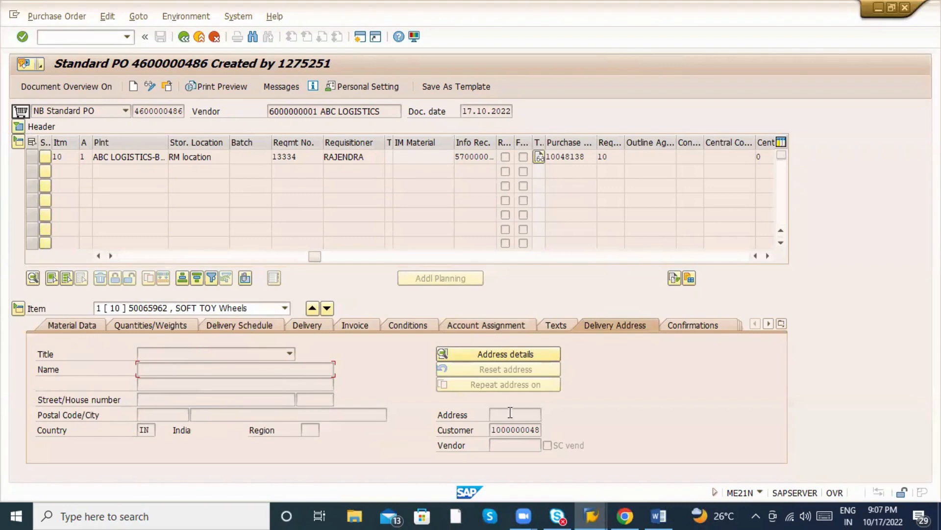
left_click_drag(492, 430, 567, 424)
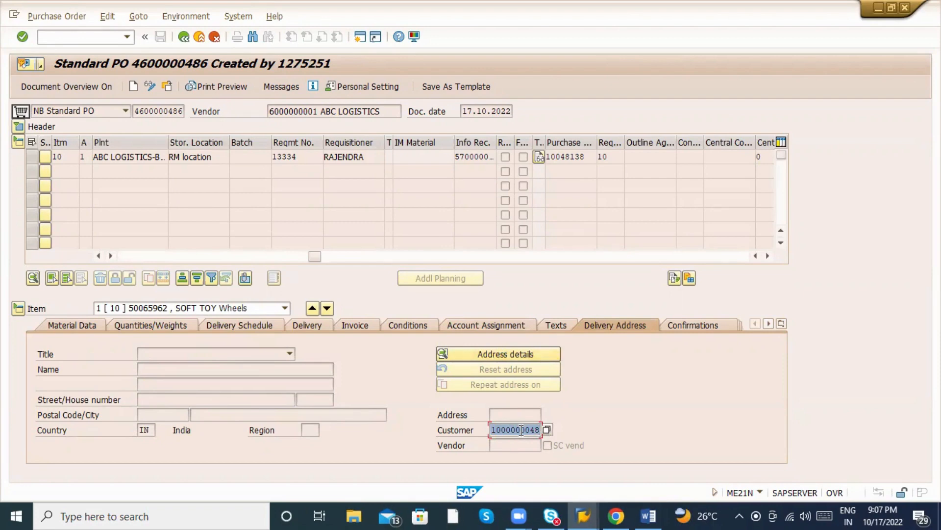
left_click(291, 113)
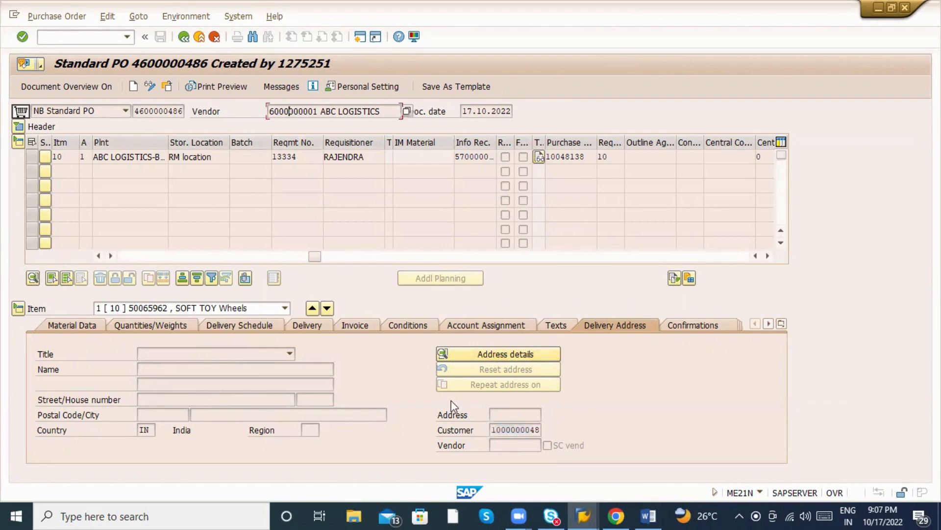
left_click(496, 434)
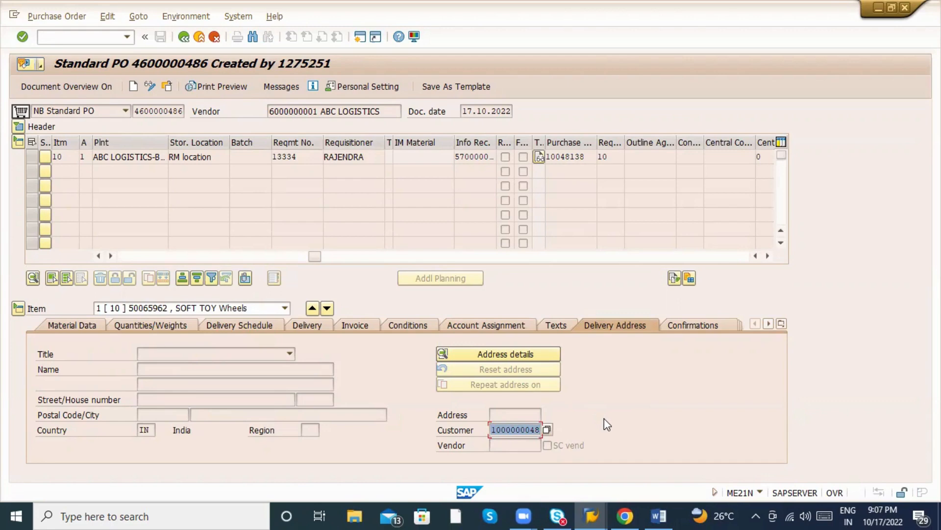
left_click(183, 36)
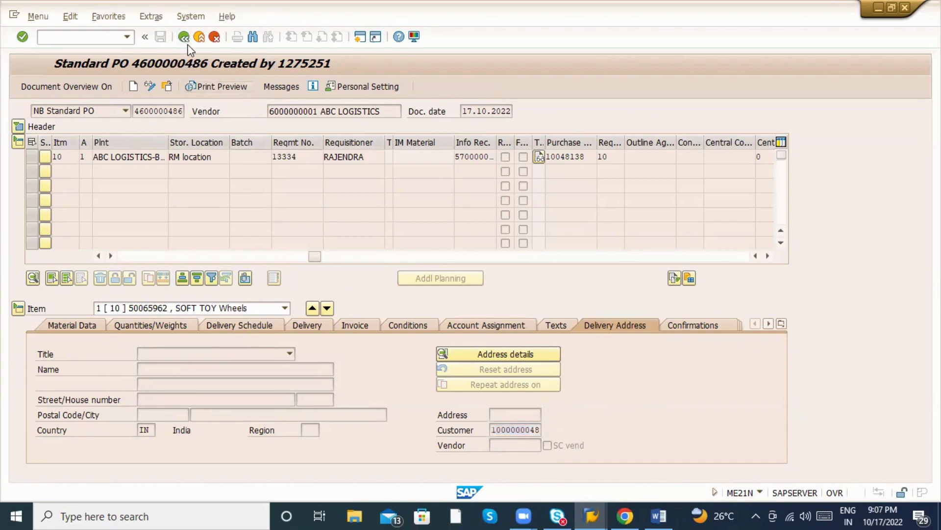
Type step 3 'Vendor invocie need to be created' in the Word notes and start a new line.
key("alt+Tab")
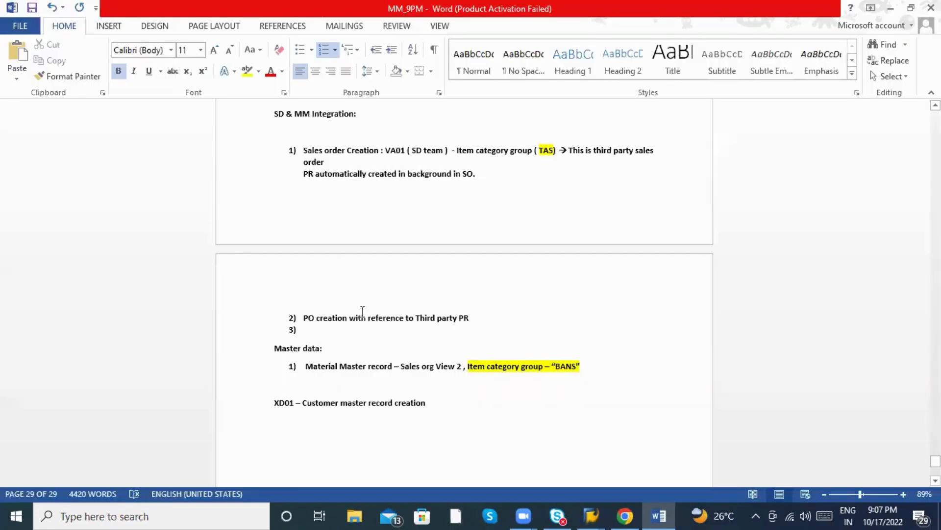
scroll(373, 338, "up", 3)
scroll(335, 399, "down", 1)
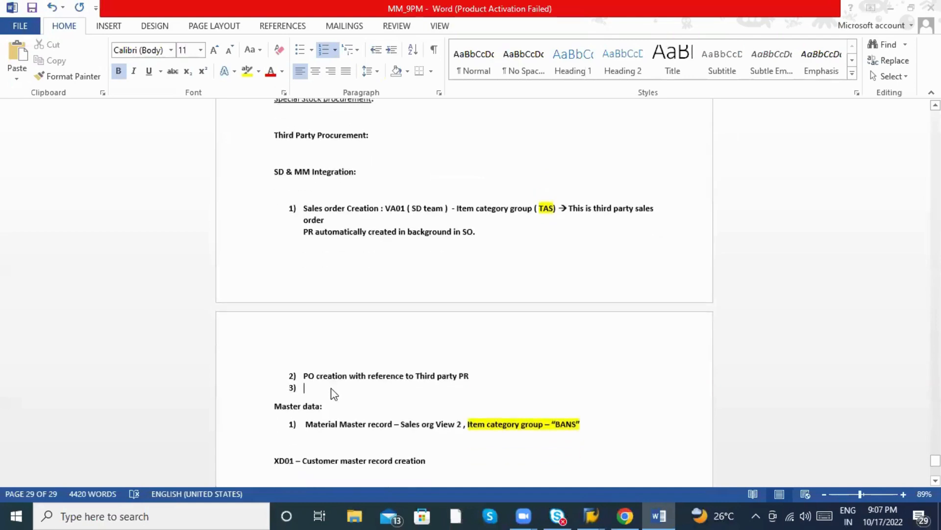
key("alt+Tab")
key("alt+Tab")
key("alt+Tab")
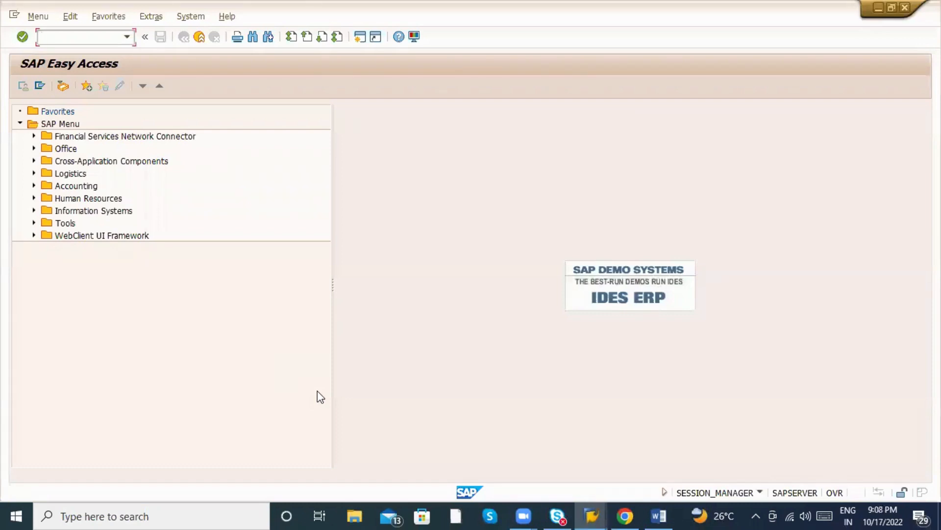
type("x")
key("alt+Tab")
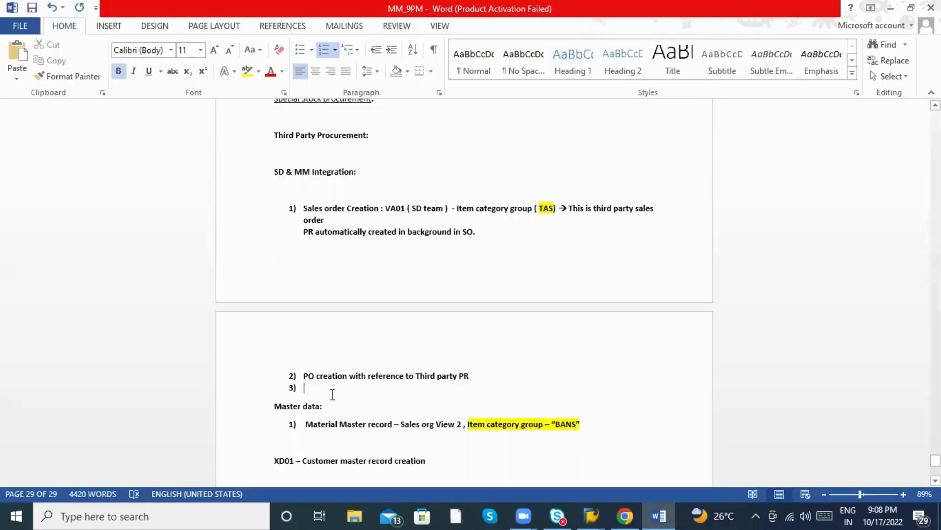
type("Vendor")
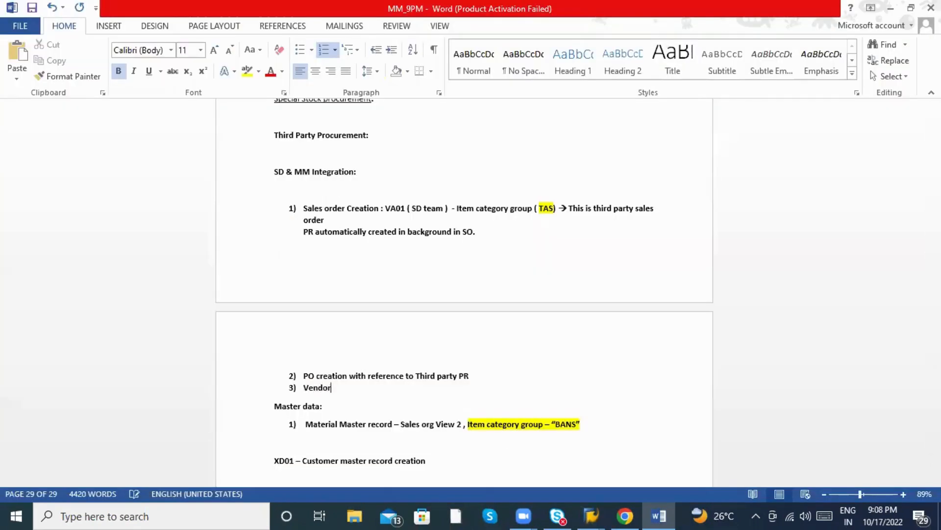
type(" invocie need to be created")
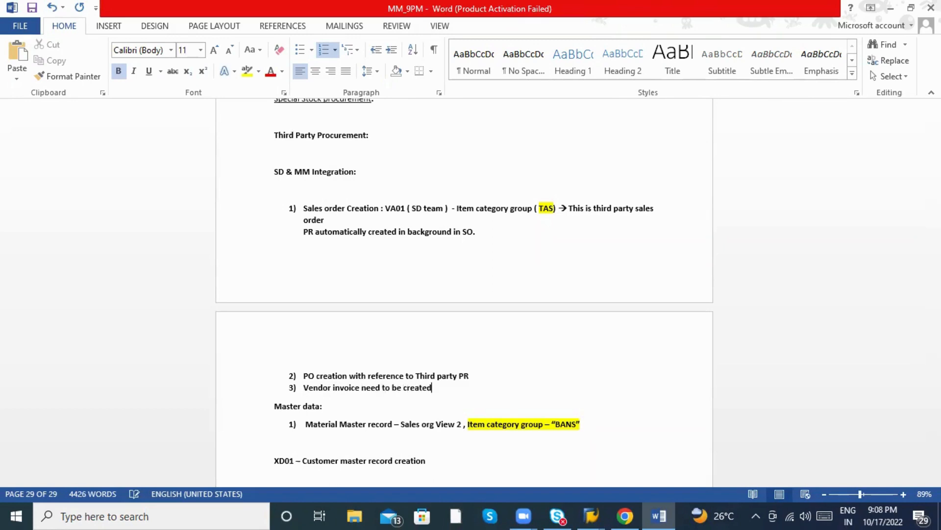
key("Return")
key("alt+Tab")
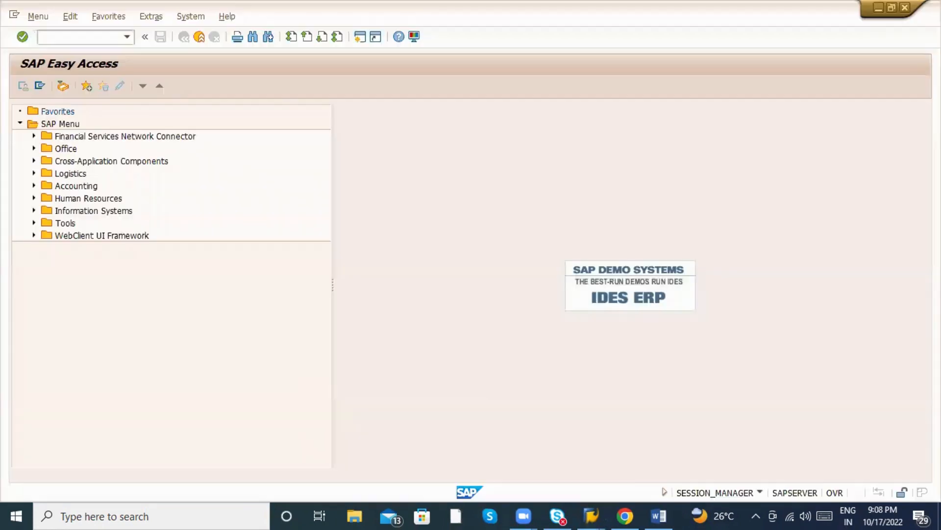
type("MIro")
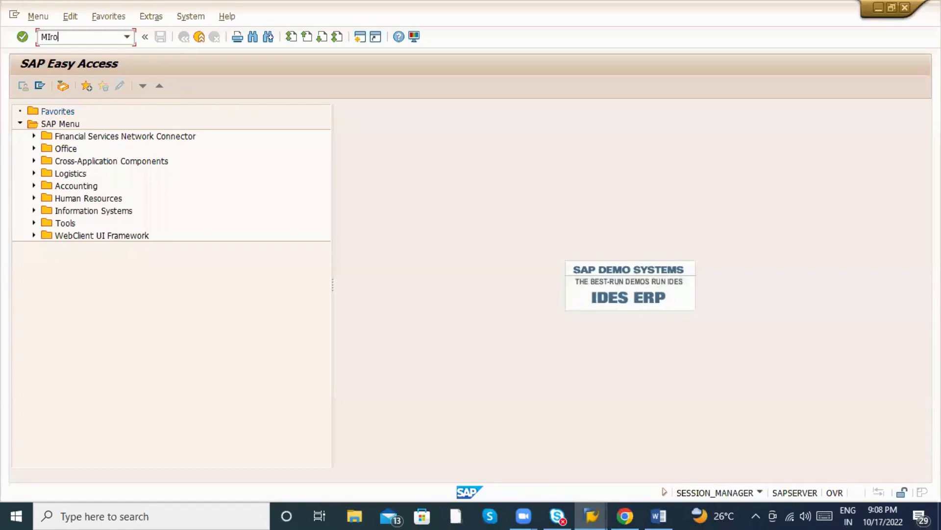
key("Return")
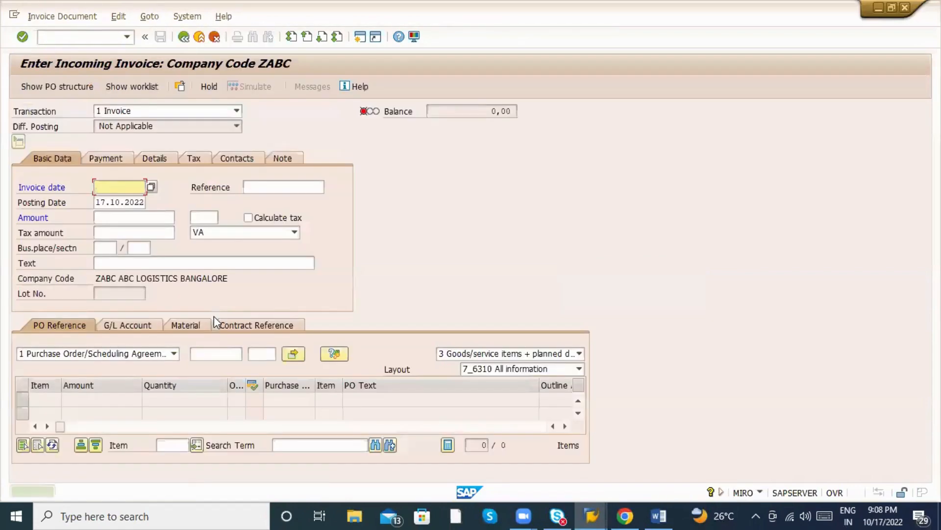
key("alt+Tab")
key("alt+Tab")
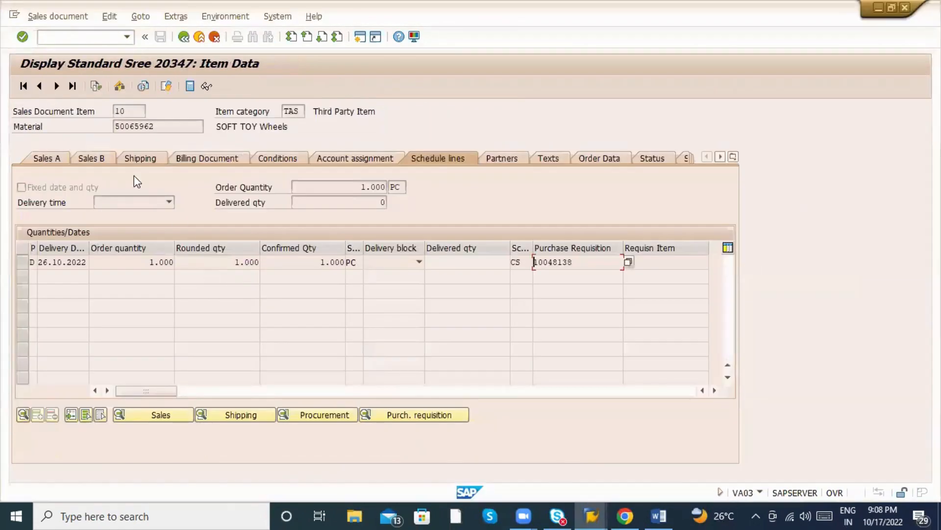
left_click(77, 35)
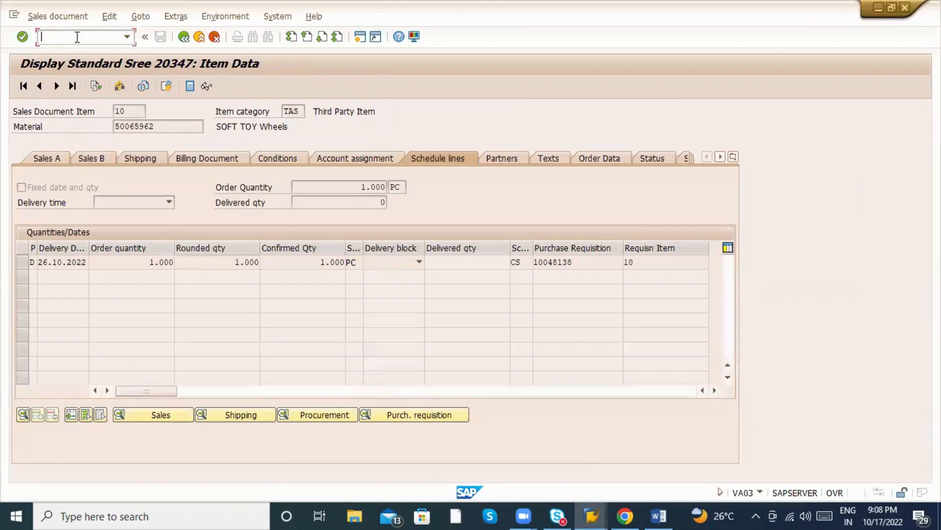
left_click(143, 86)
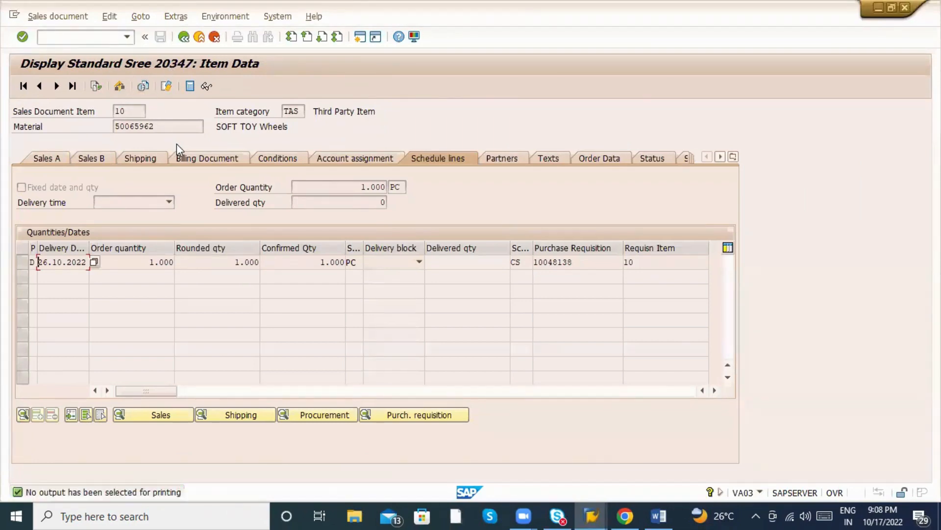
left_click(183, 36)
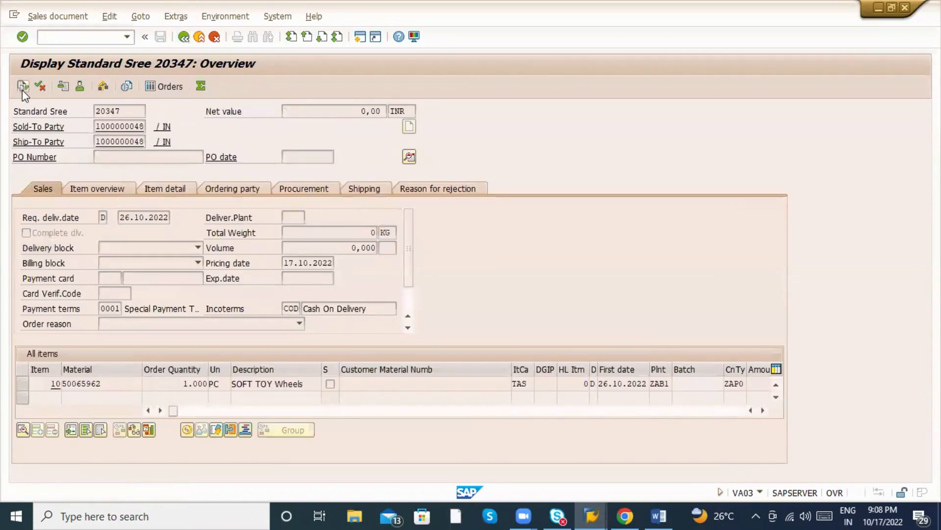
left_click(22, 93)
left_click(140, 192)
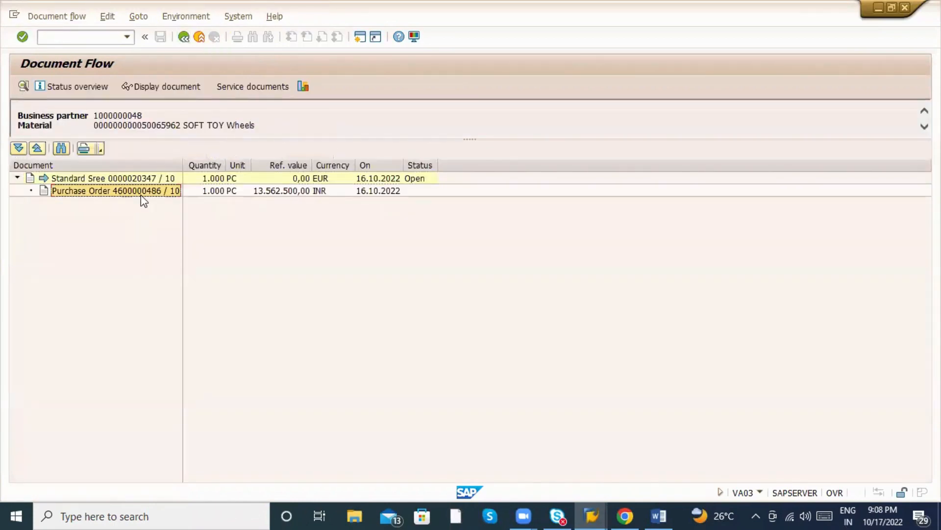
left_click(166, 87)
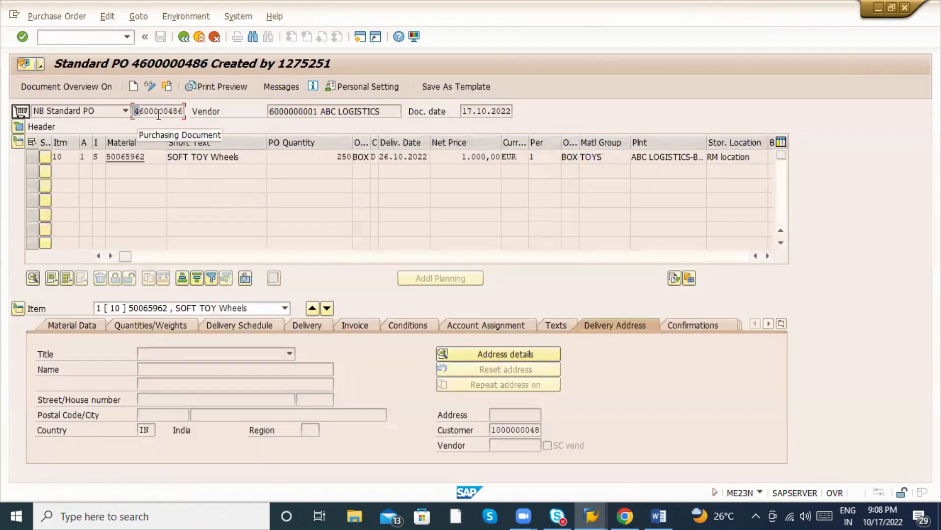
In MIRO, enter the PO number, invoice date 20.07.2022, and the PO number as reference.
key("alt+Tab")
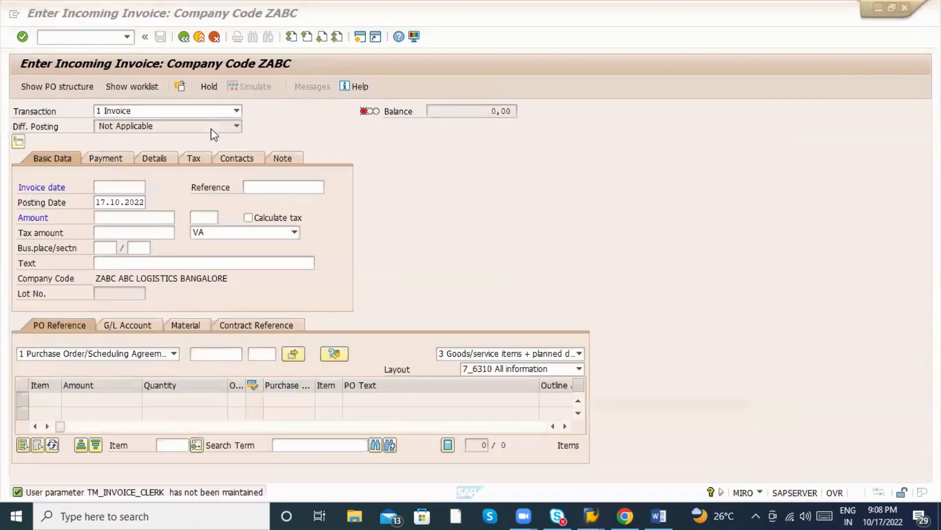
left_click(216, 353)
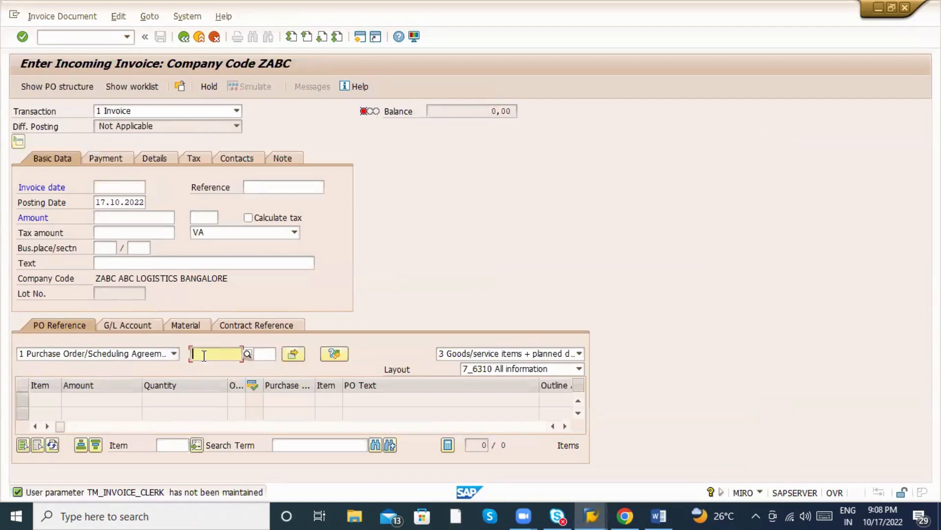
key("ctrl+v")
left_click(104, 188)
left_click(115, 202)
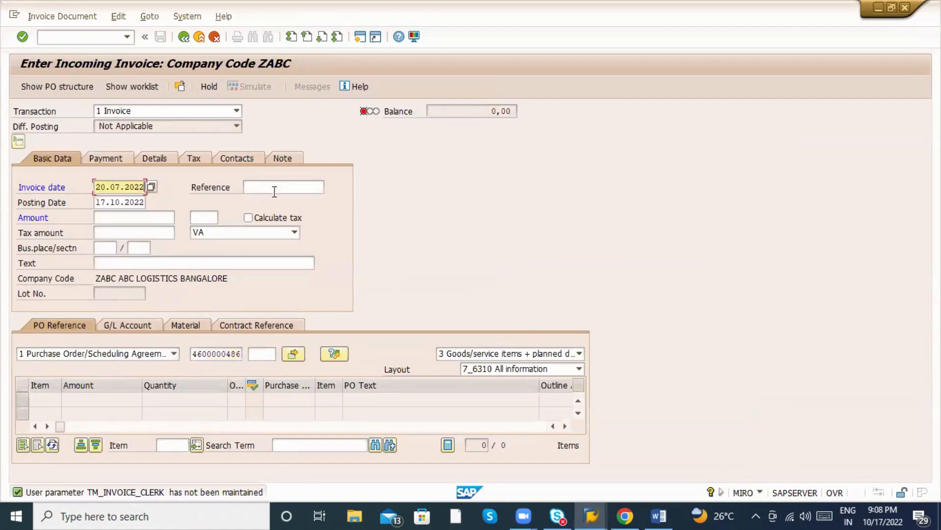
left_click(274, 191)
key("ctrl+v")
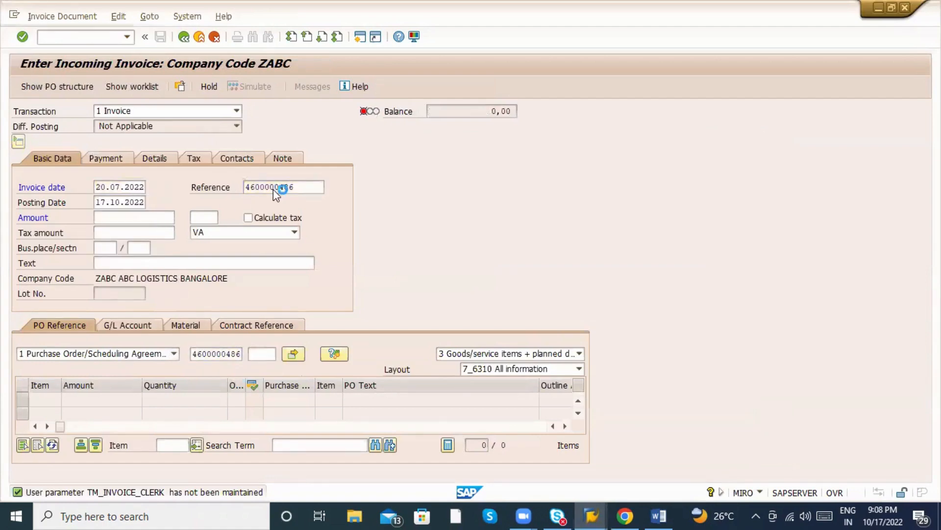
Go back and reopen sales order 20347's document flow.
key("alt+Tab")
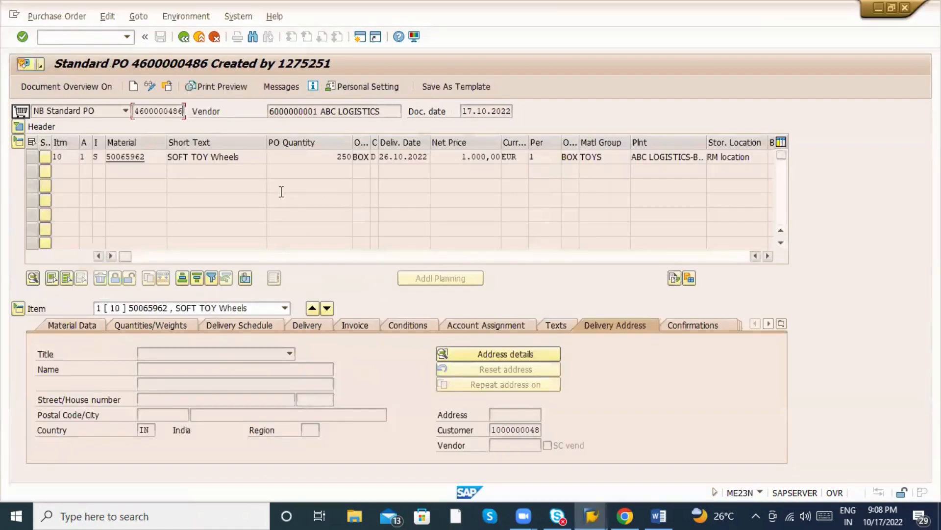
left_click(184, 38)
left_click(184, 37)
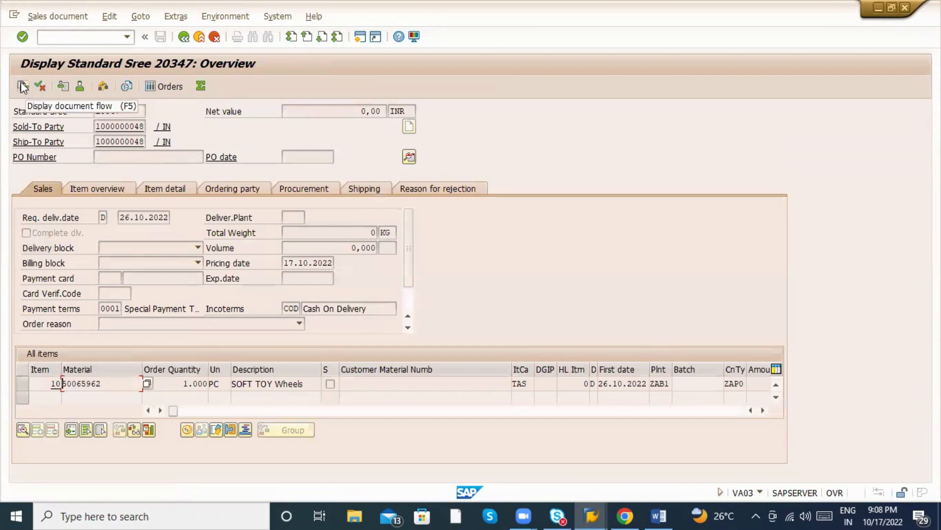
left_click(22, 87)
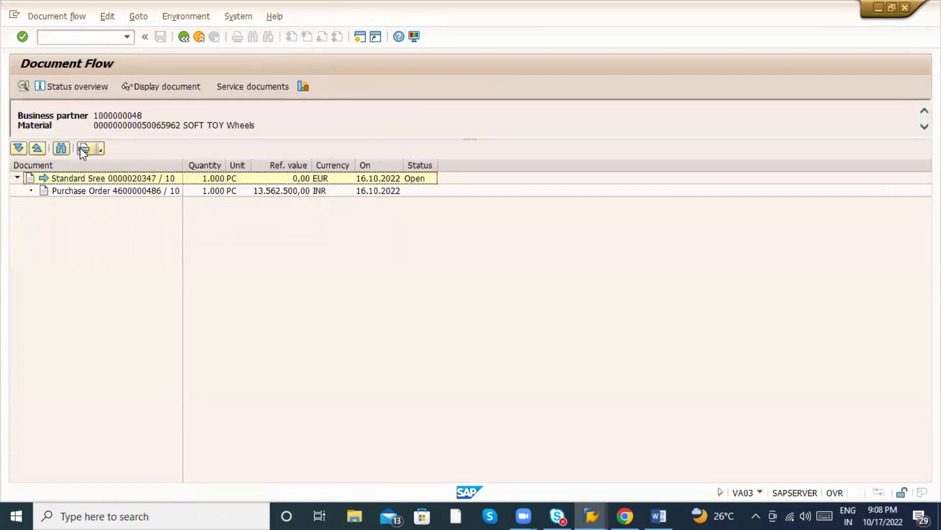
Set tax code P1 (G.S.T. 10%) on the PO item and on the invoice header.
left_click(175, 194)
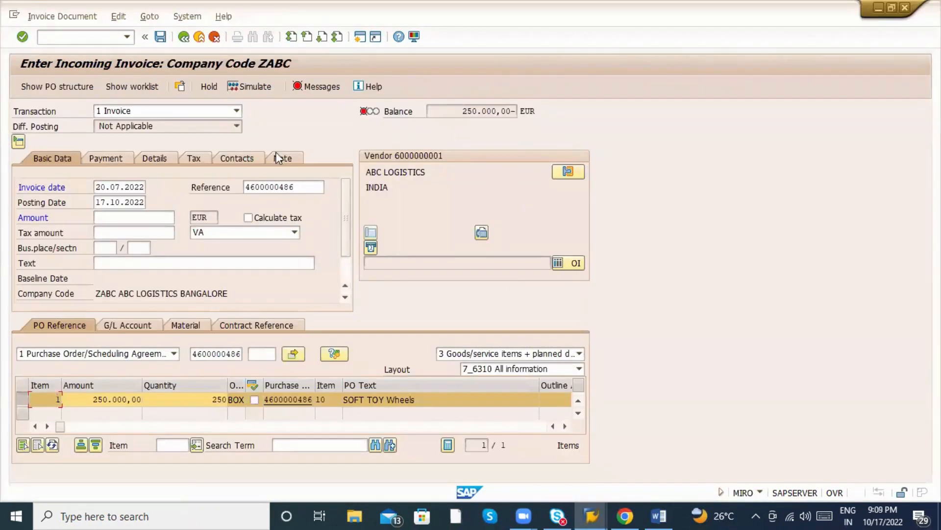
left_click(110, 425)
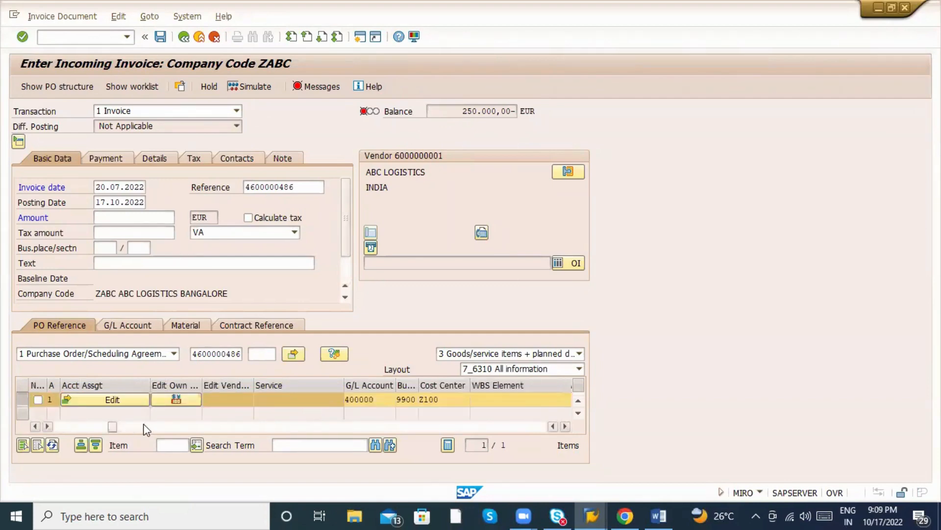
left_click(71, 430)
left_click_drag(69, 427, 96, 428)
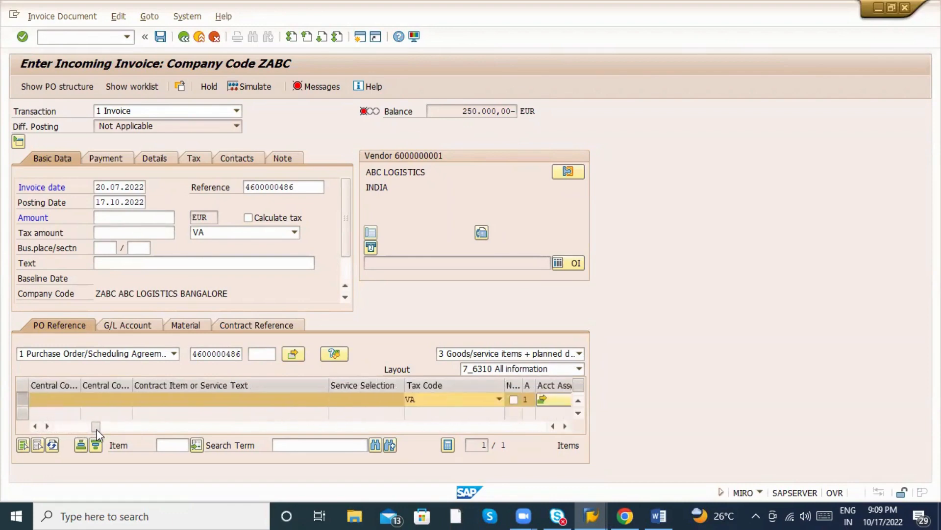
left_click(359, 401)
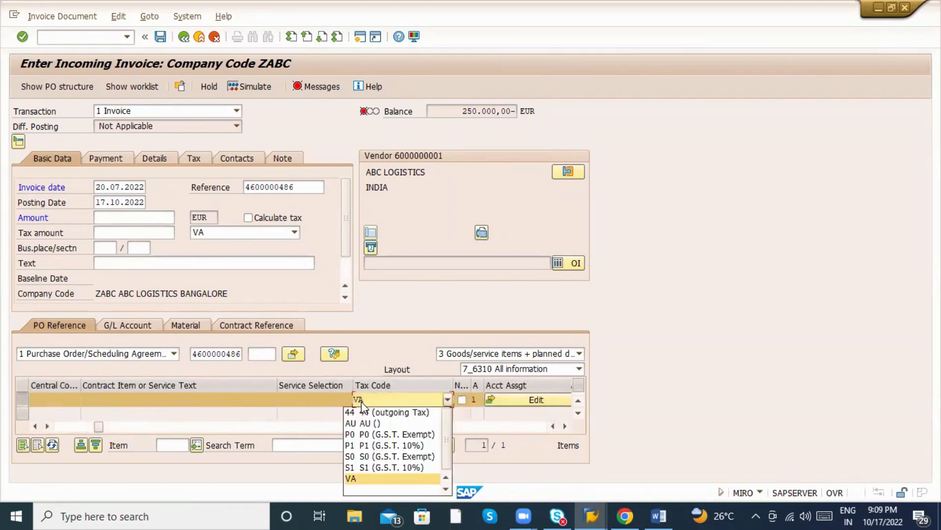
left_click(382, 444)
left_click(258, 237)
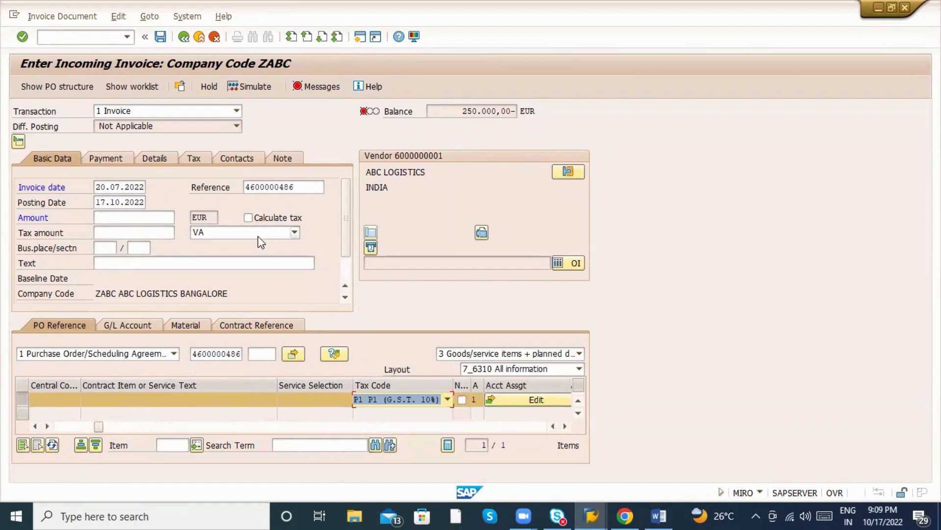
left_click(255, 287)
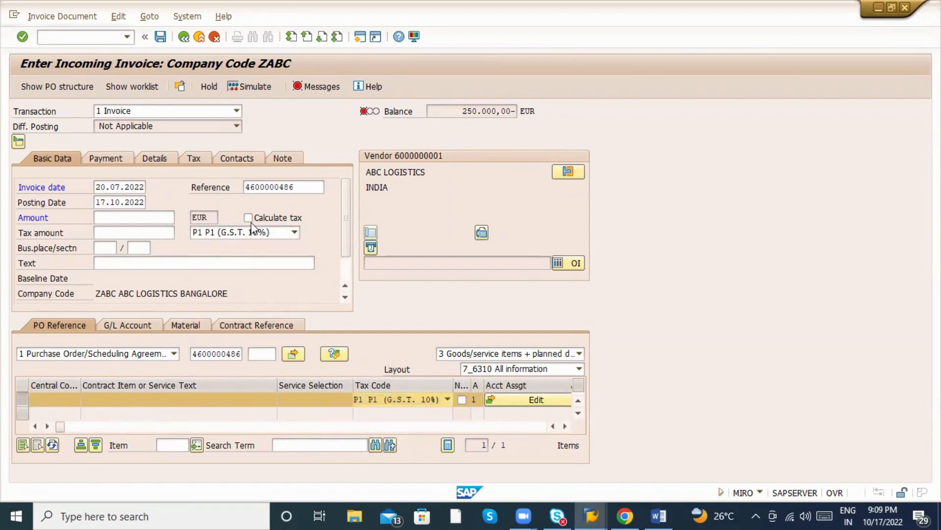
Set the baseline date to 25.08.2022, accept the past-due warning, and copy the 275.000,00 balance.
left_click(103, 158)
left_click(99, 189)
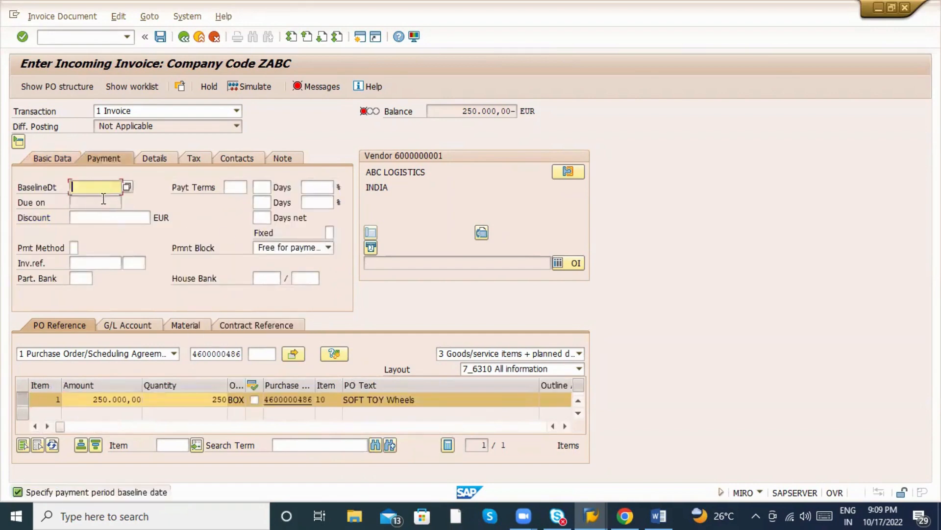
left_click(102, 197)
key("Return")
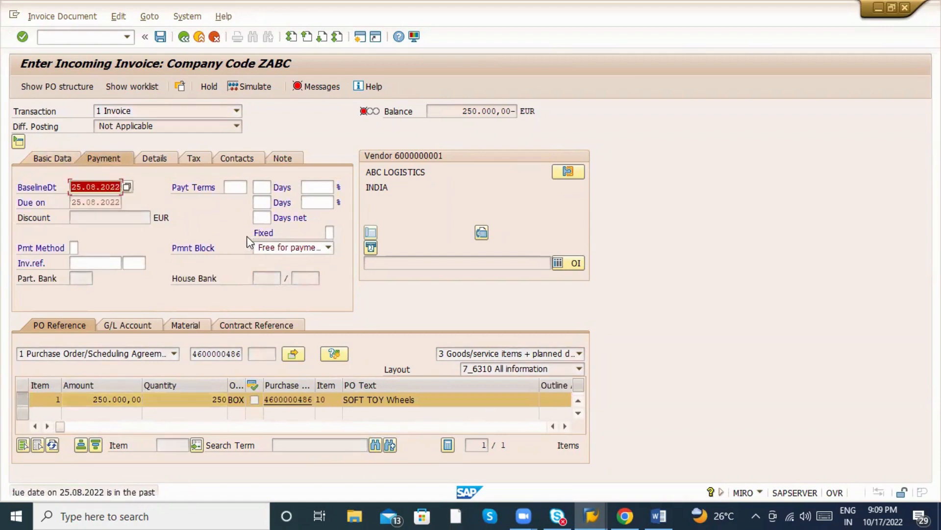
key("Return")
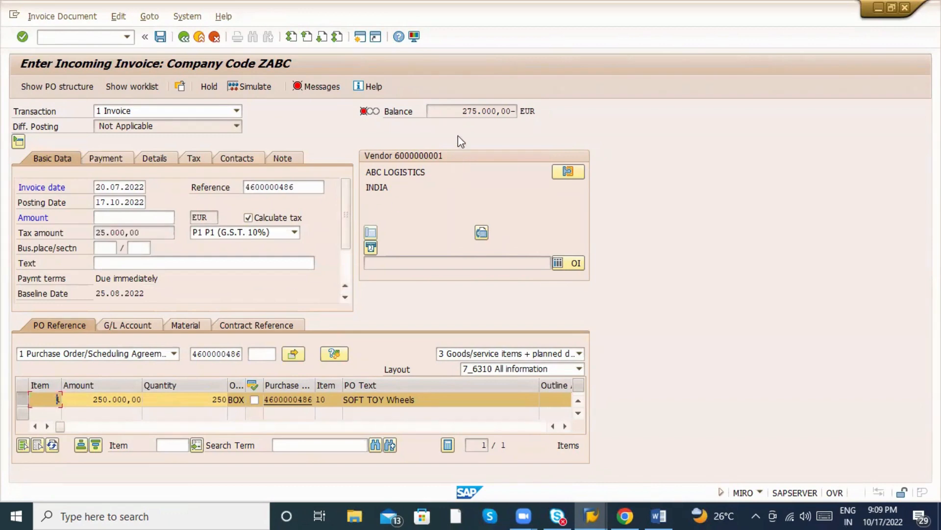
left_click_drag(461, 112, 512, 132)
key("ctrl+c")
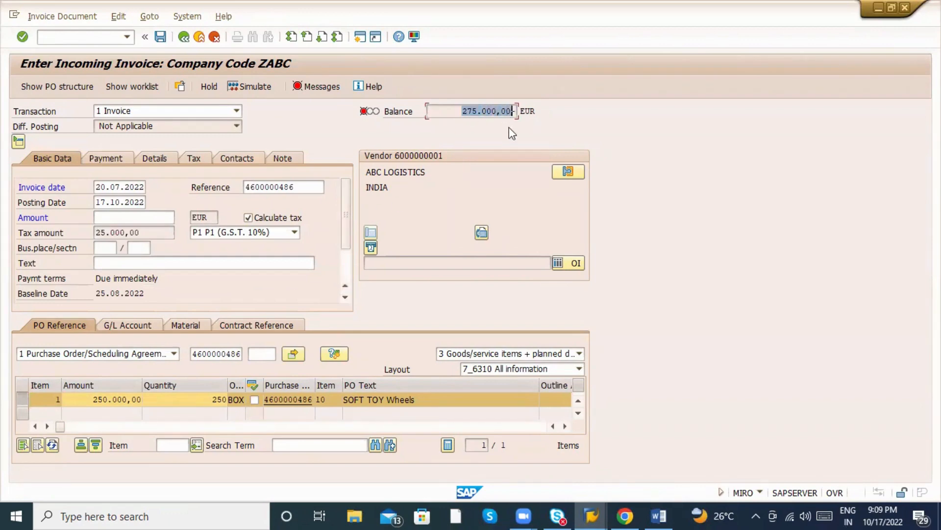
Paste 275.000,00 as the invoice amount, simulate, and post the vendor invoice.
left_click(135, 219)
key("ctrl+v")
key("Return")
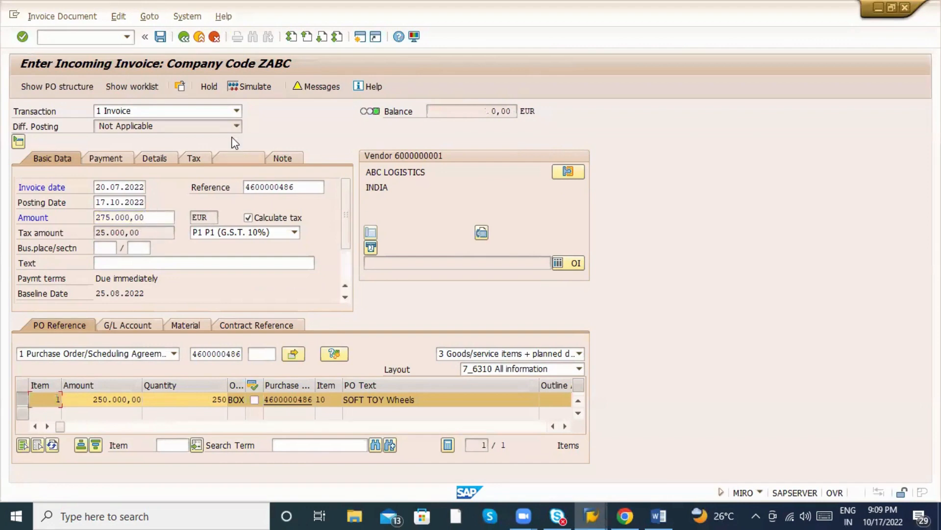
left_click(259, 91)
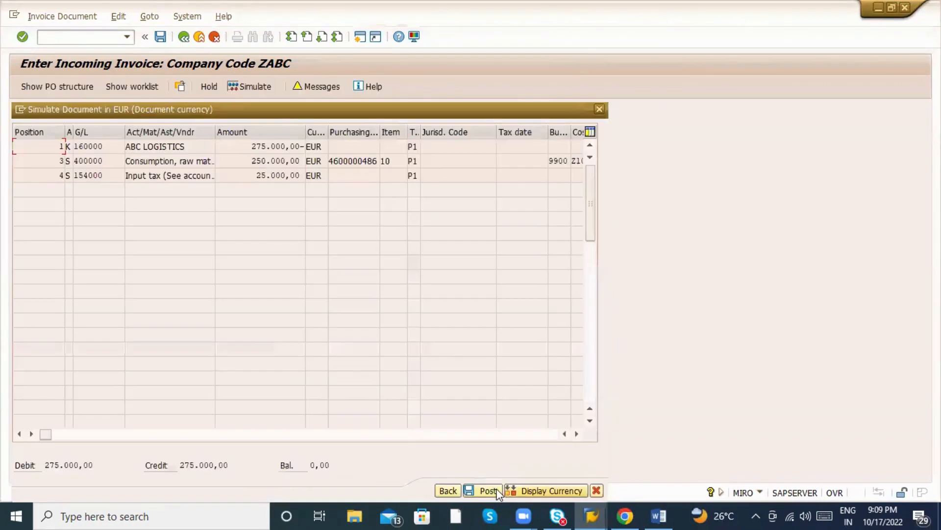
left_click(496, 491)
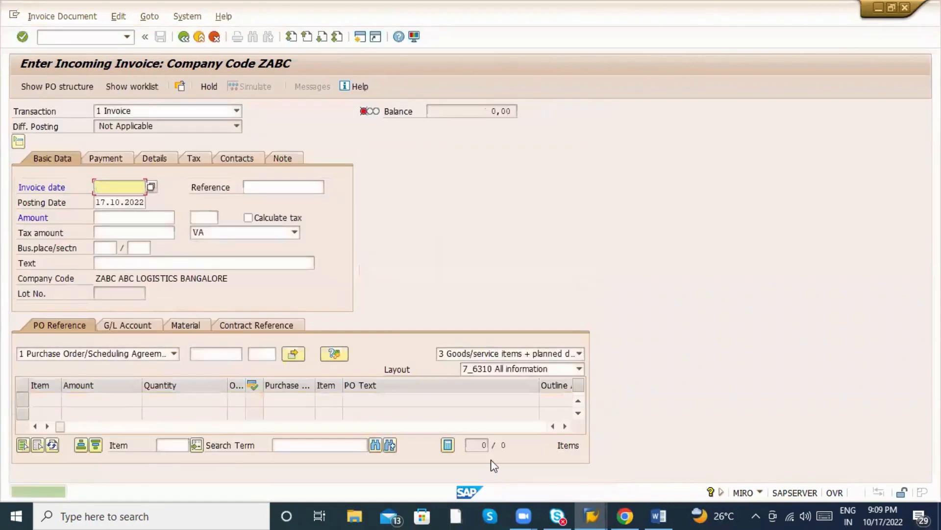
left_click(61, 16)
left_click(54, 31)
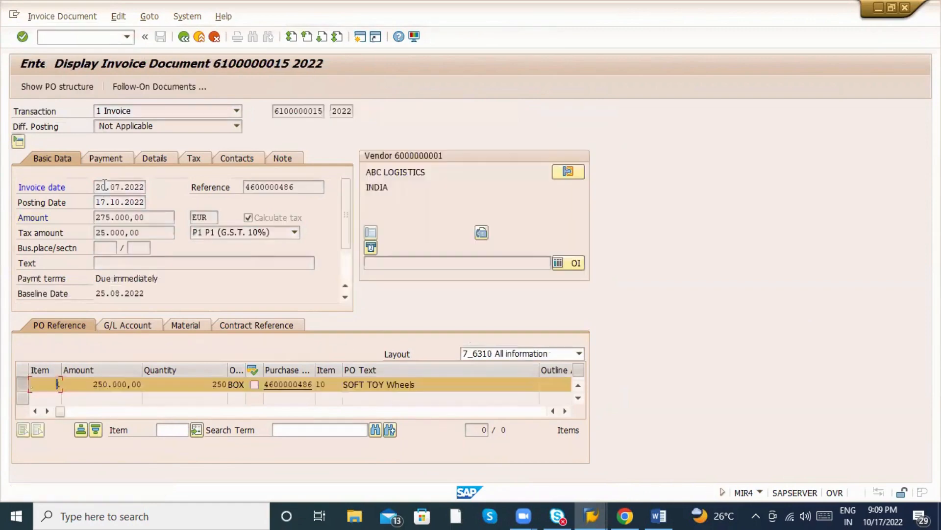
left_click(284, 384)
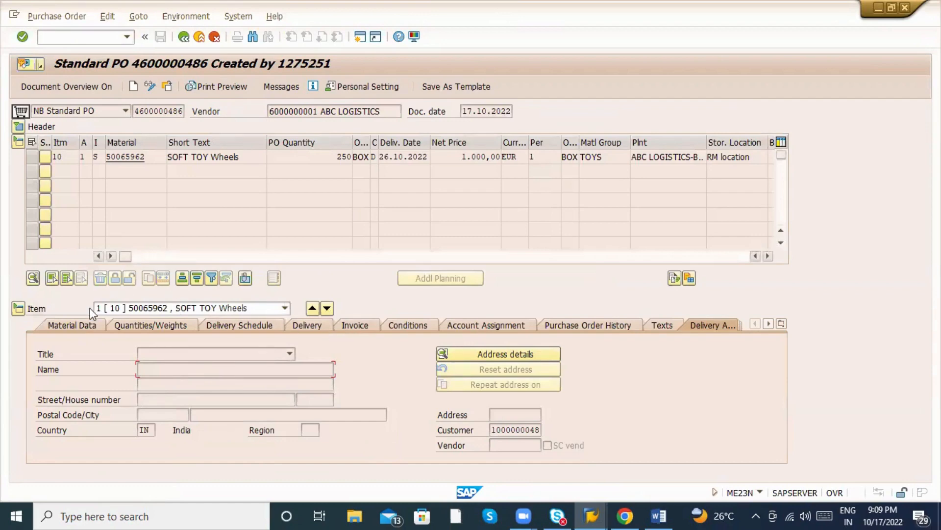
left_click(74, 330)
Switch to the MM_9PM Word notes and select the numbered list.
key("alt+Tab")
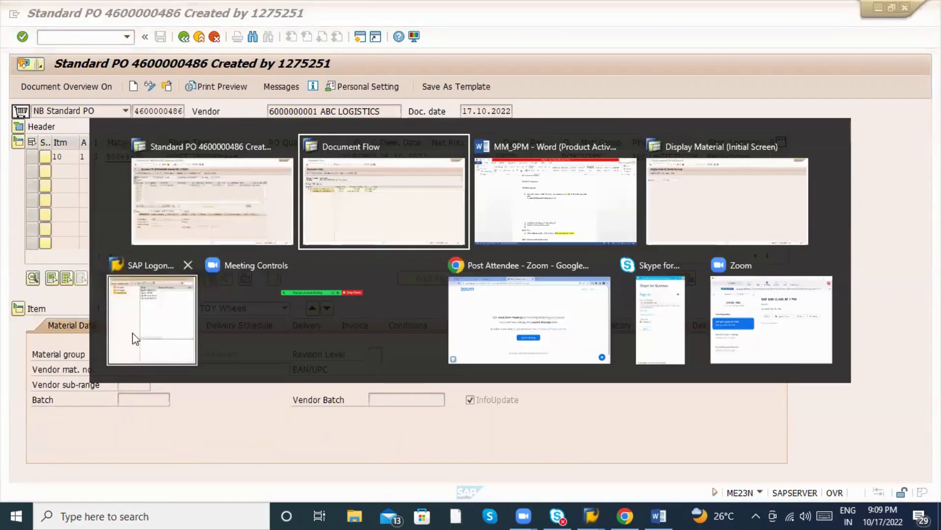
key("alt+Tab")
key("alt+shift+Tab")
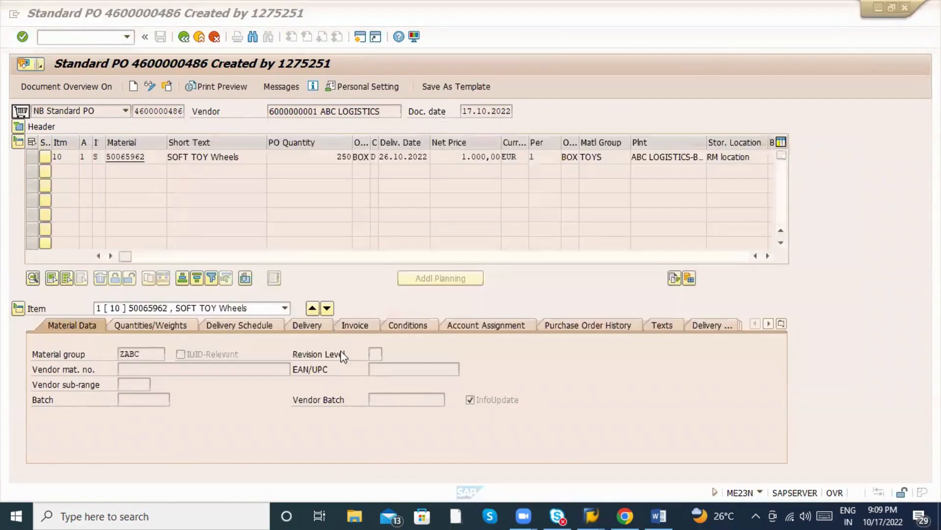
key("alt+Tab")
key("alt+Tab")
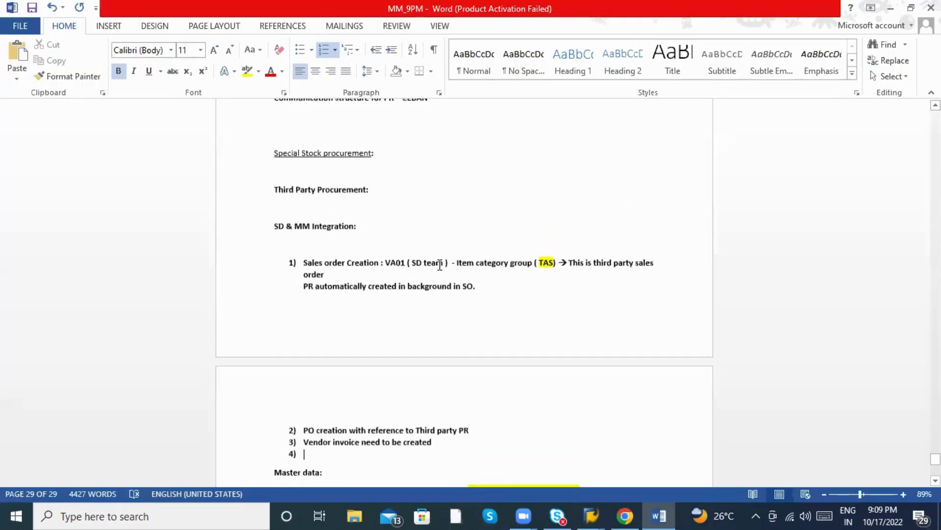
left_click(293, 266)
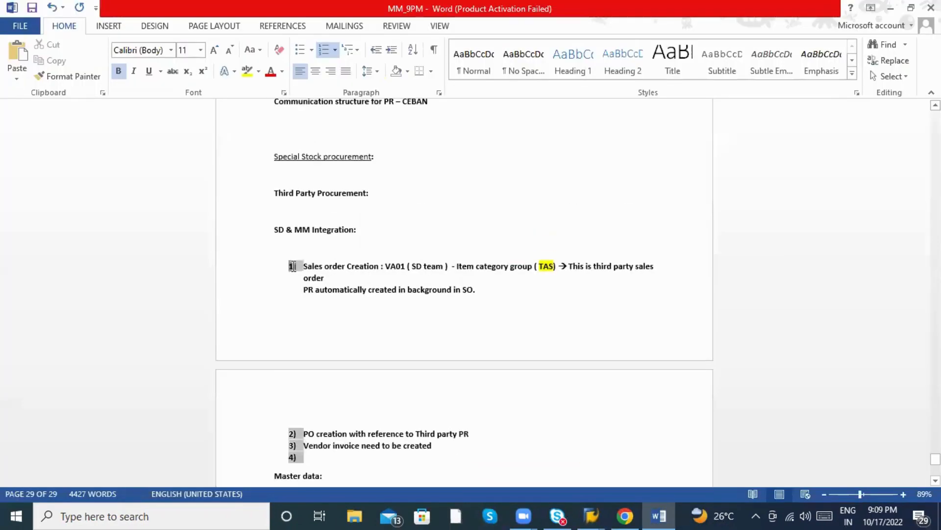
Scroll the SD & MM integration notes down to the master data section, then return to SAP.
left_click(311, 265)
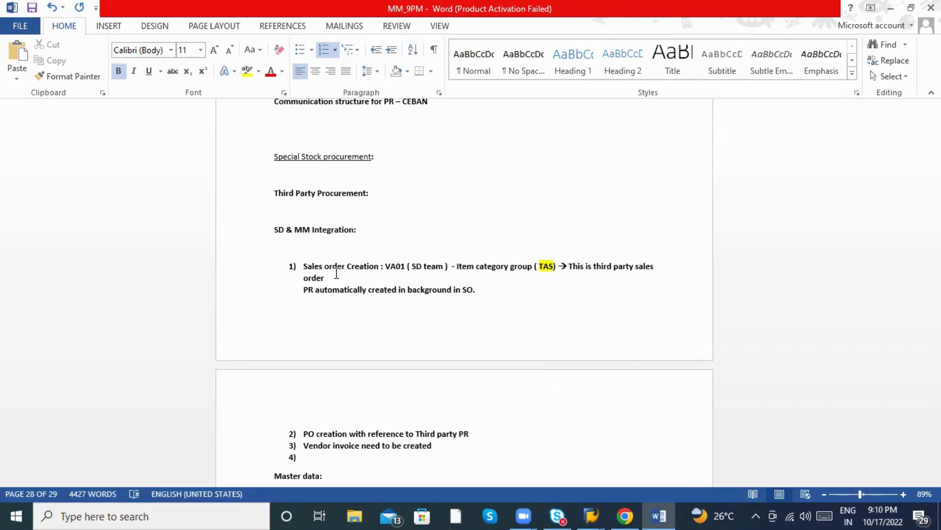
scroll(331, 370, "down", 3)
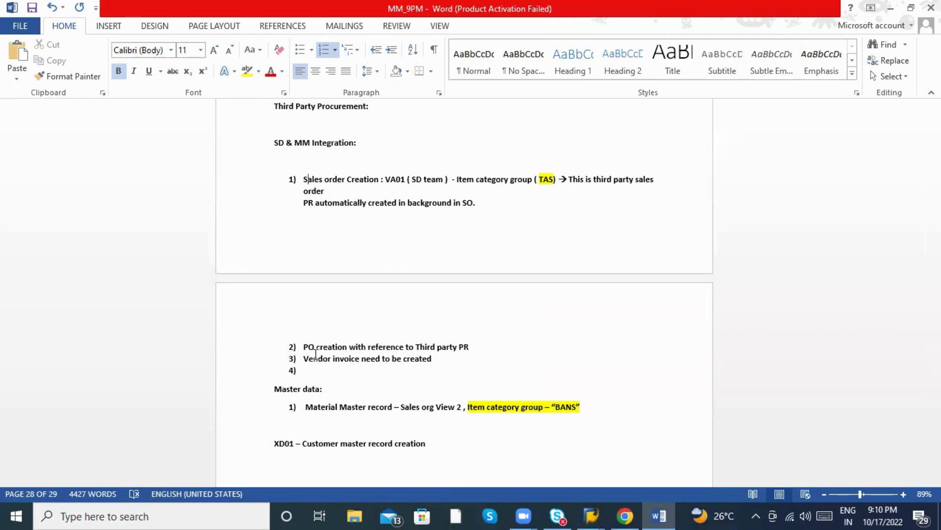
key("alt+Tab")
key("alt+Tab")
key("alt+Tab")
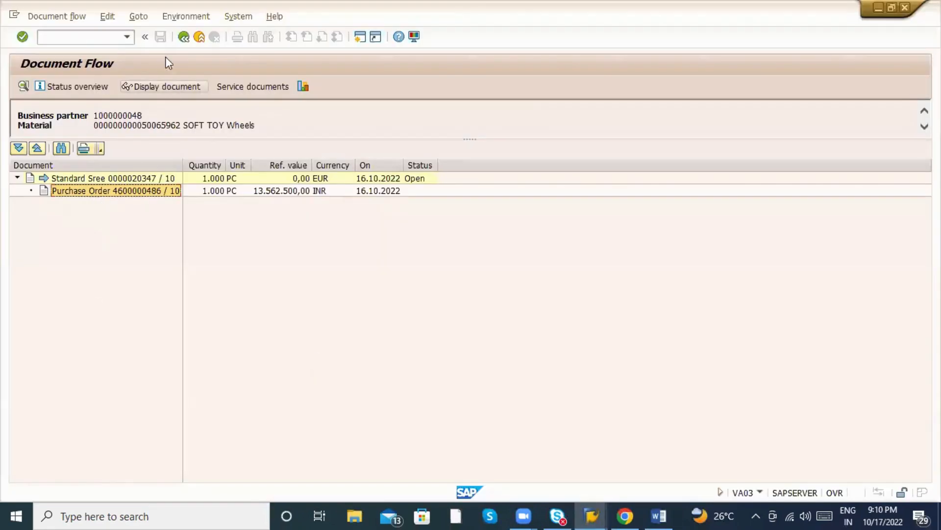
View item 10's still-empty pricing conditions in order 20347, then return to the overview window.
left_click(184, 37)
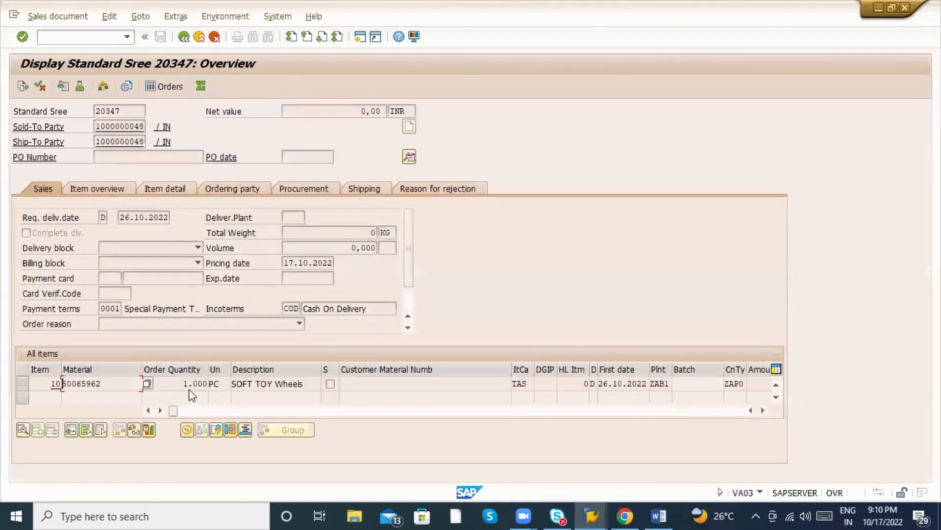
double_click(189, 384)
left_click(290, 160)
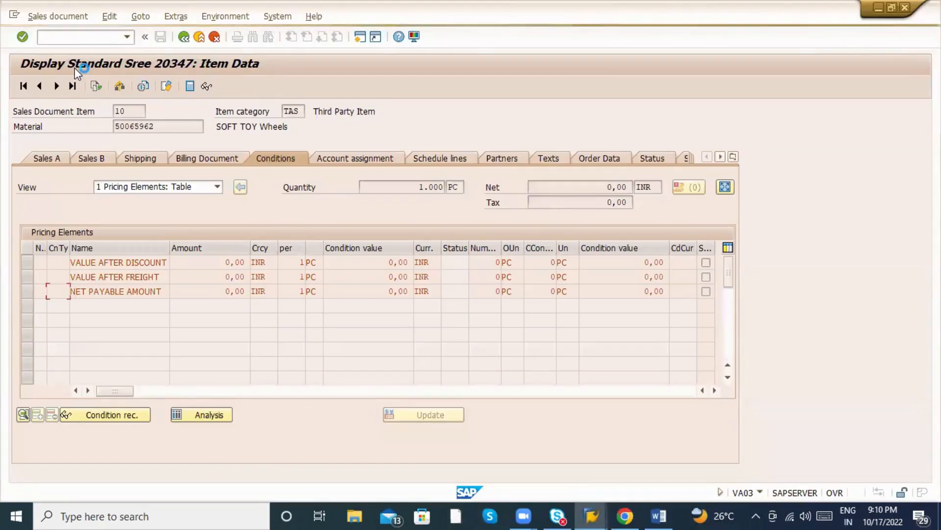
left_click(591, 516)
left_click(523, 454)
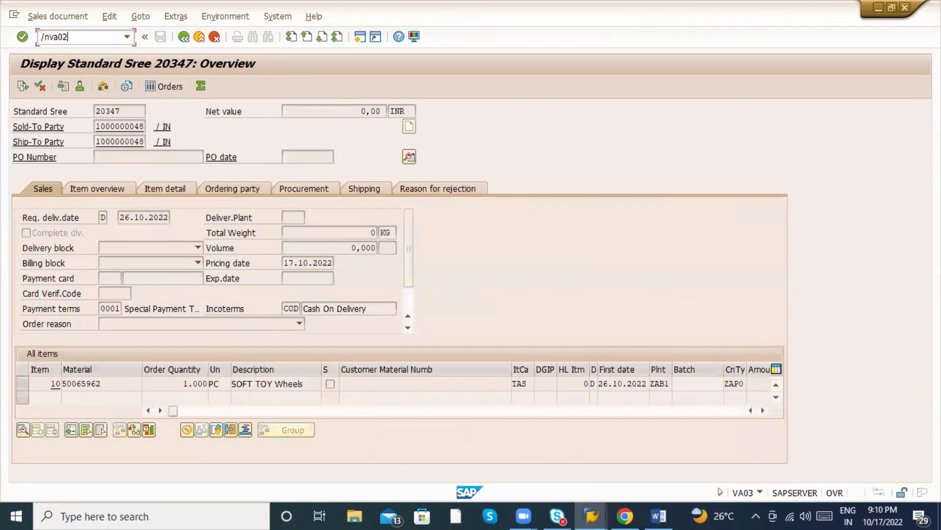
key("Return")
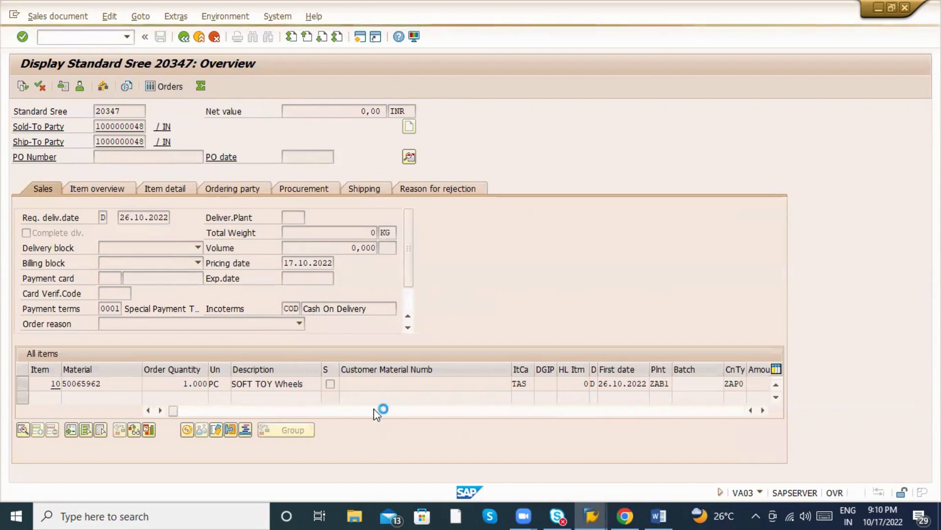
mouse_move(592, 512)
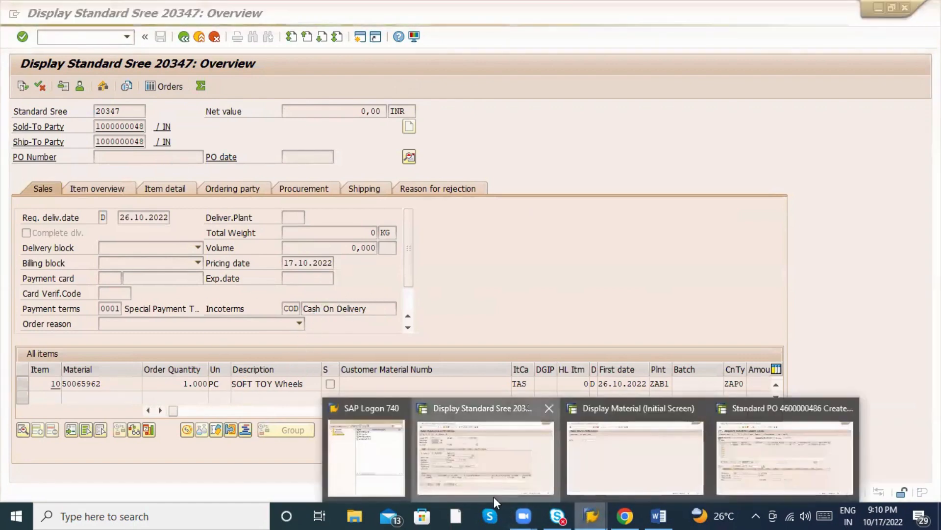
left_click(492, 456)
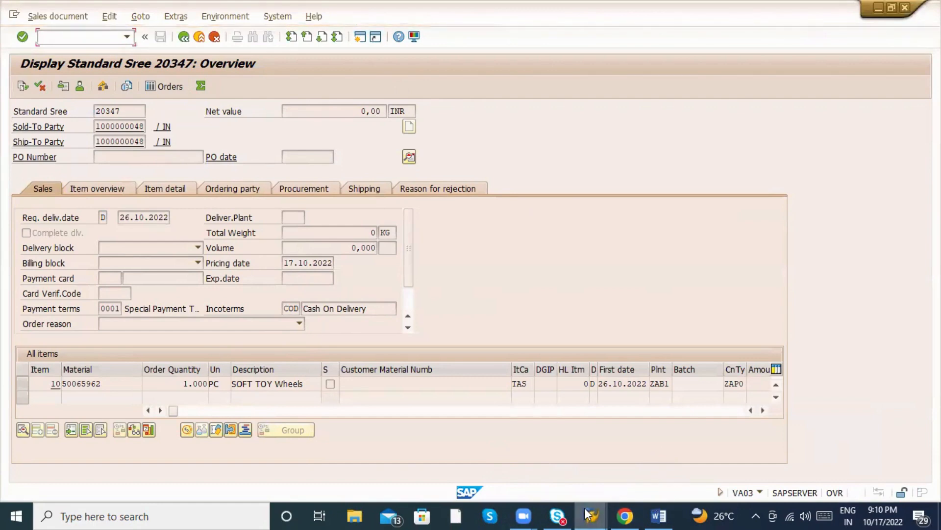
mouse_move(592, 515)
left_click(717, 477)
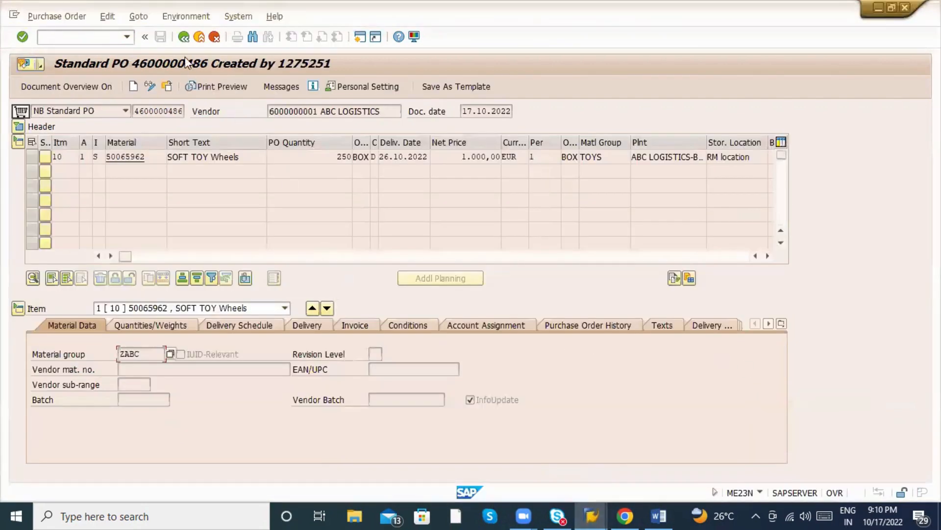
left_click(188, 40)
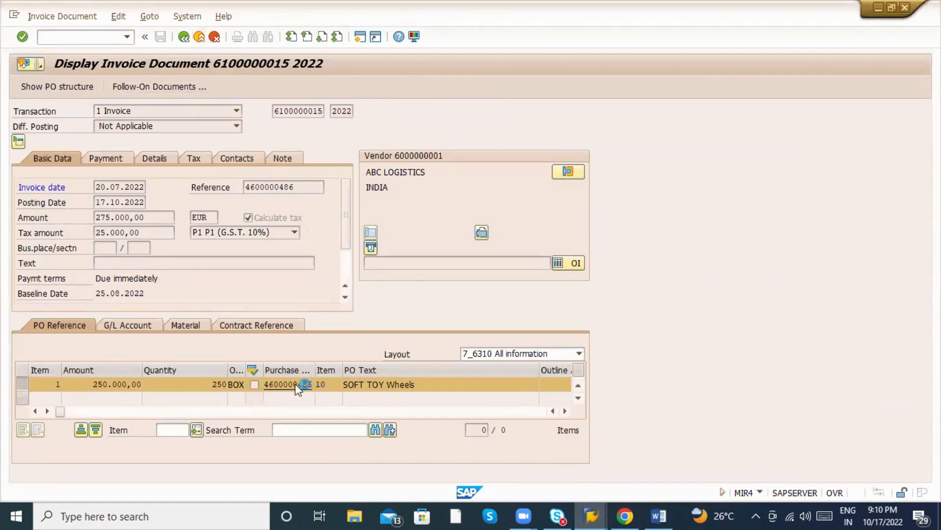
key("alt+Tab")
key("alt+Tab")
key("Tab")
key("Tab")
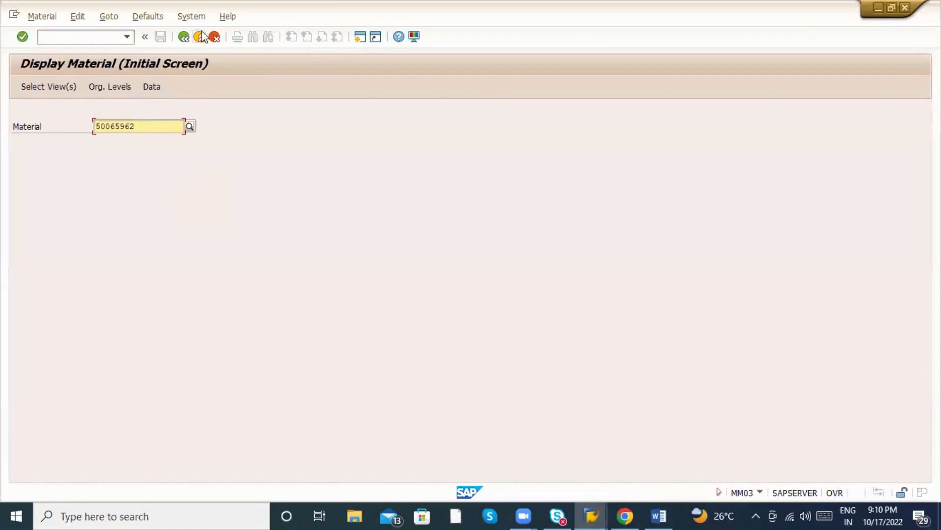
left_click(592, 516)
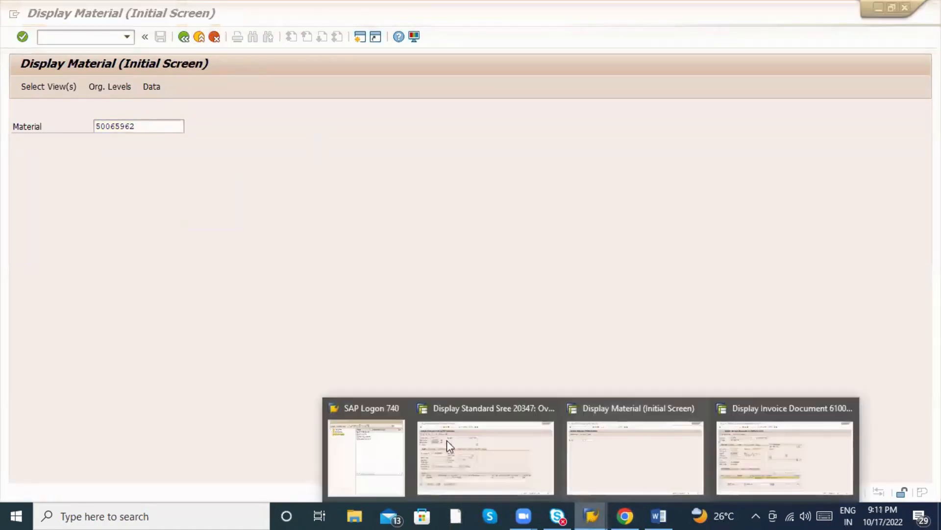
left_click(461, 444)
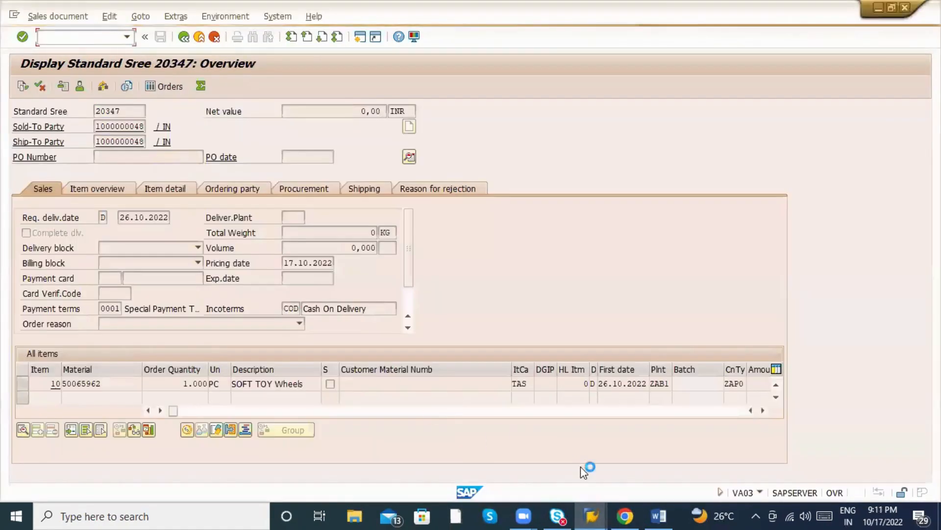
Log on to the 9PM IDEAS system, then return to the Change Sales Order window for 20347.
left_click(594, 508)
left_click(368, 450)
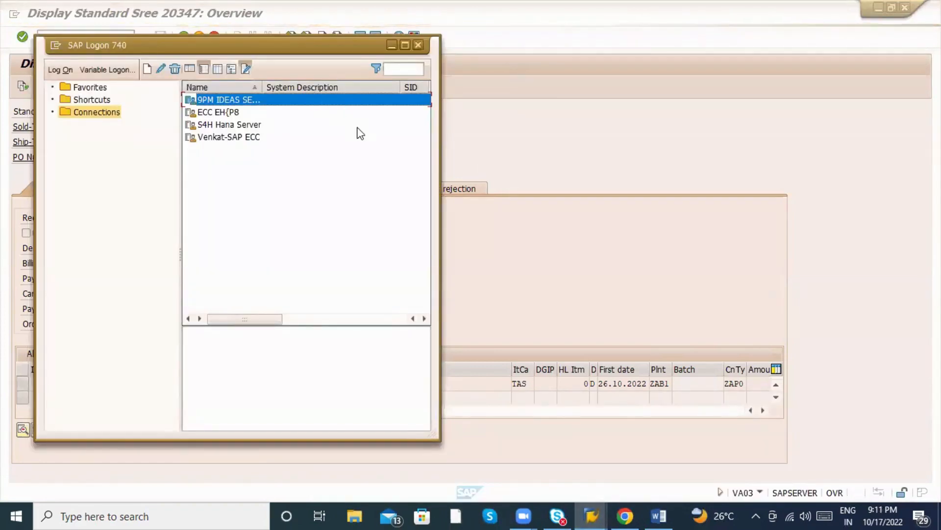
key("Return")
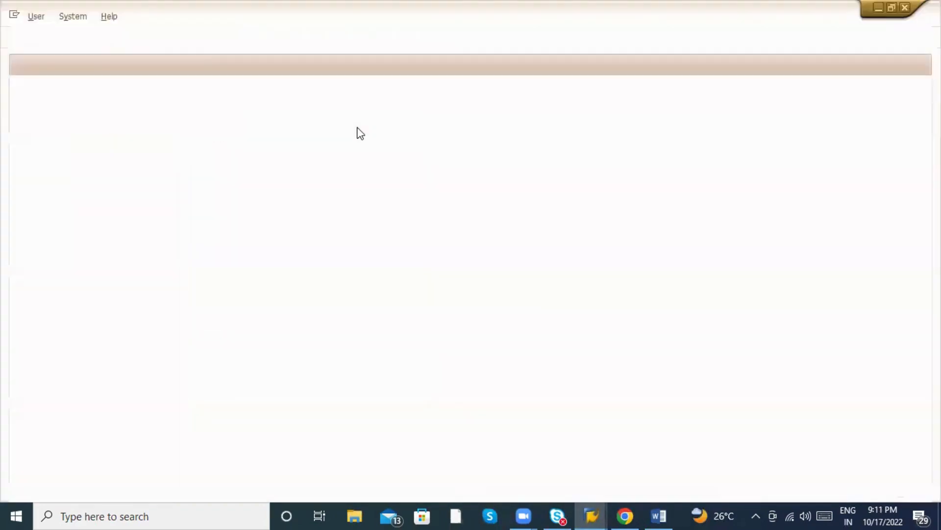
key("Down")
key("Down")
key("Tab")
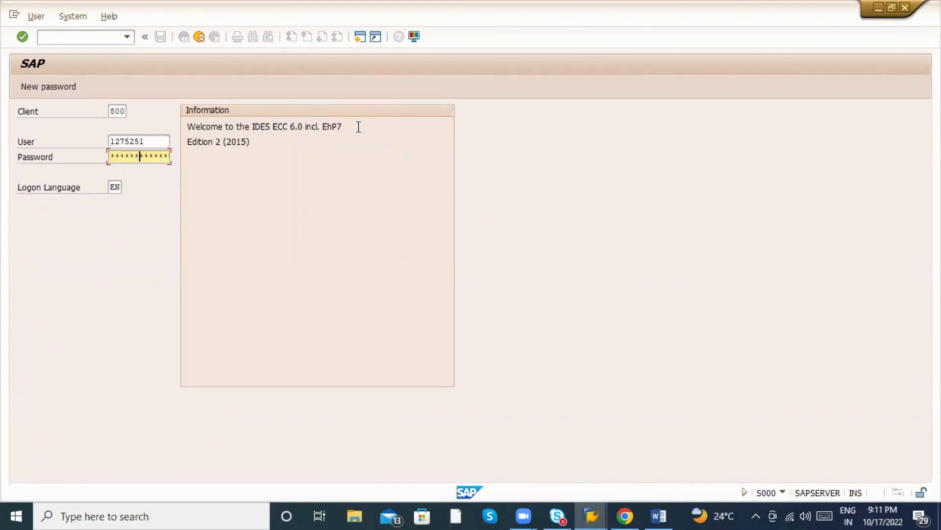
key("Return")
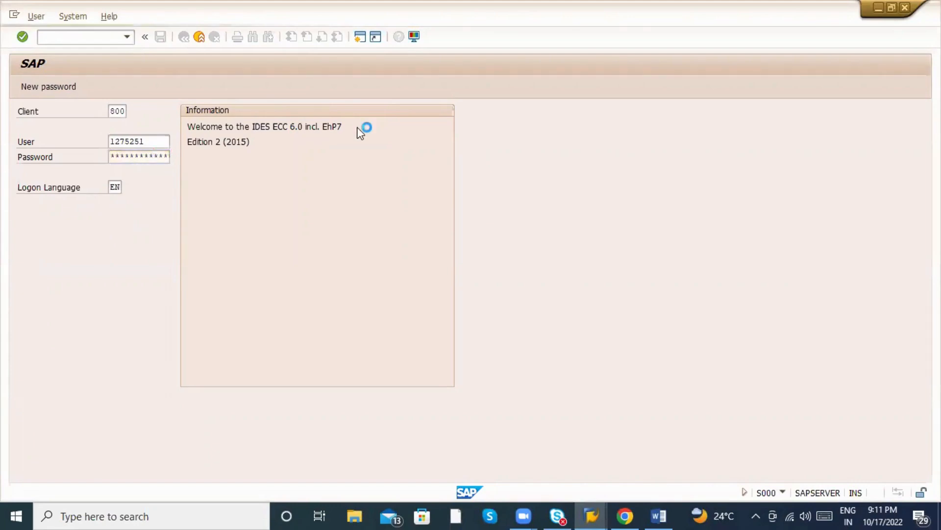
key("alt+Tab")
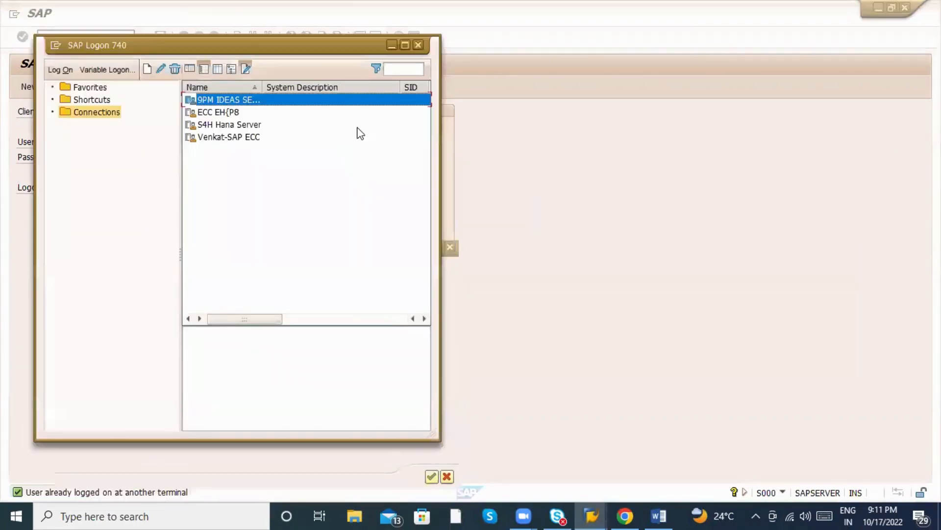
key("alt+Tab")
key("alt+Tab")
key("Tab")
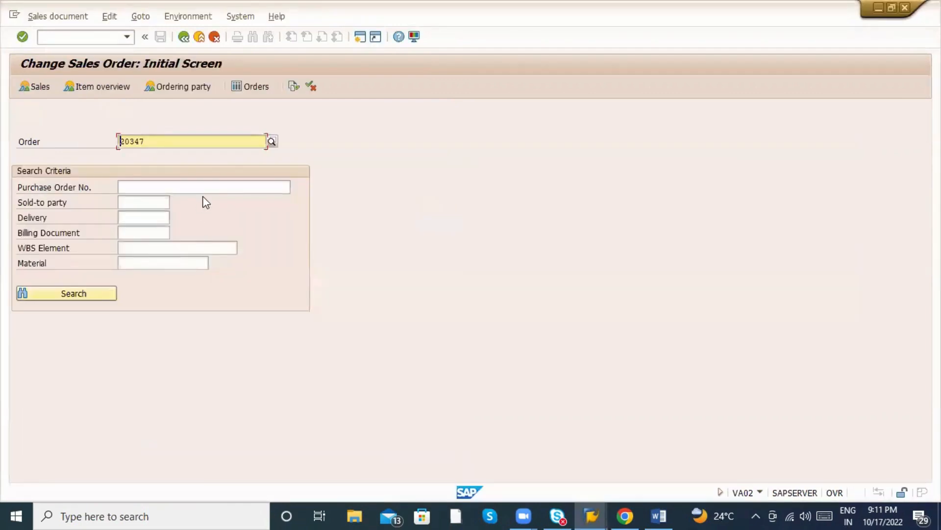
Open order 20347 for change and add a ZAP0 APPLE PRICE of 20000 to item 10.
key("Return")
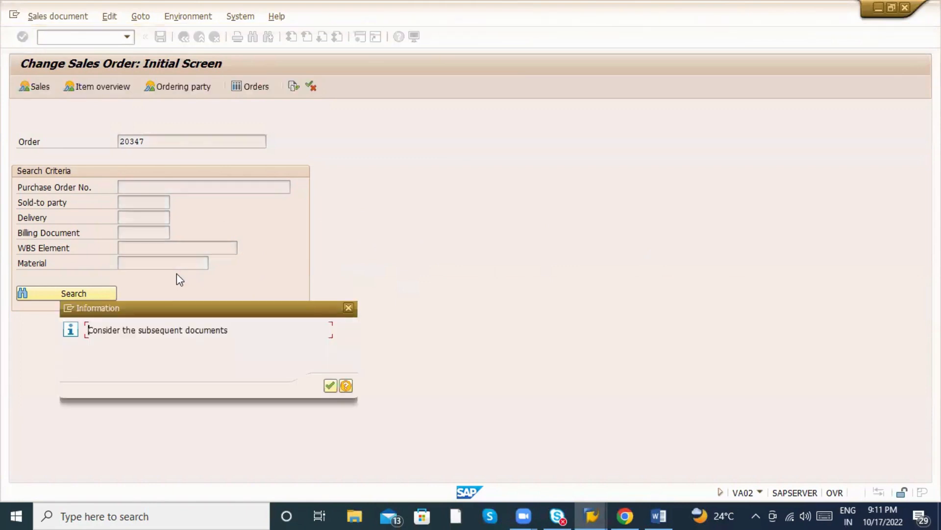
key("Return")
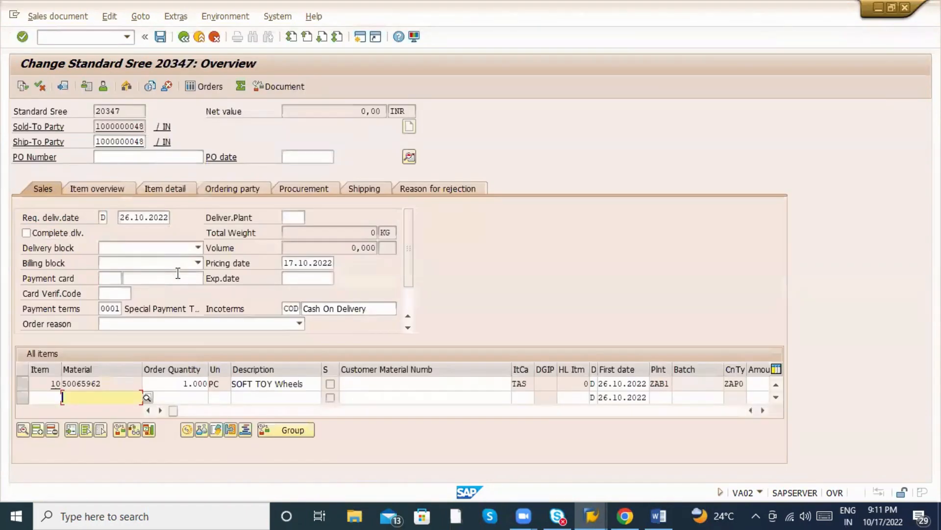
double_click(191, 383)
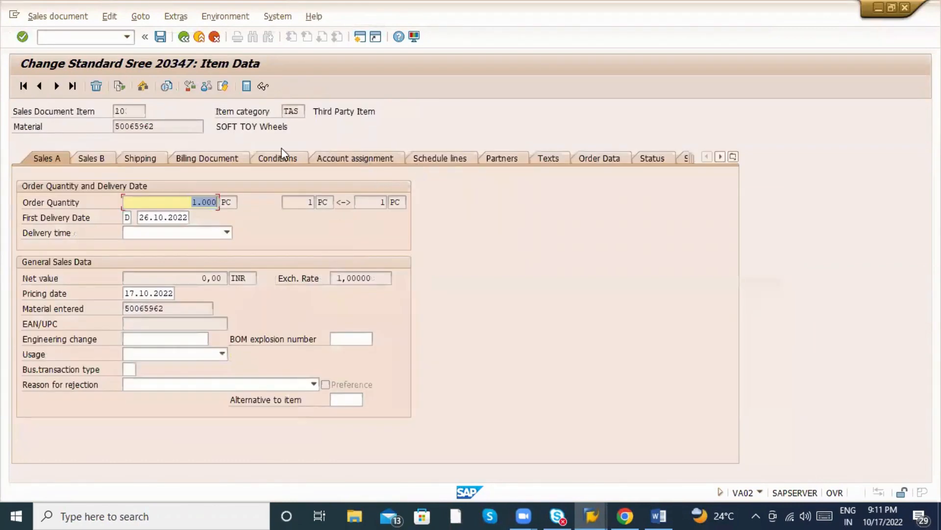
left_click(280, 155)
left_click(58, 305)
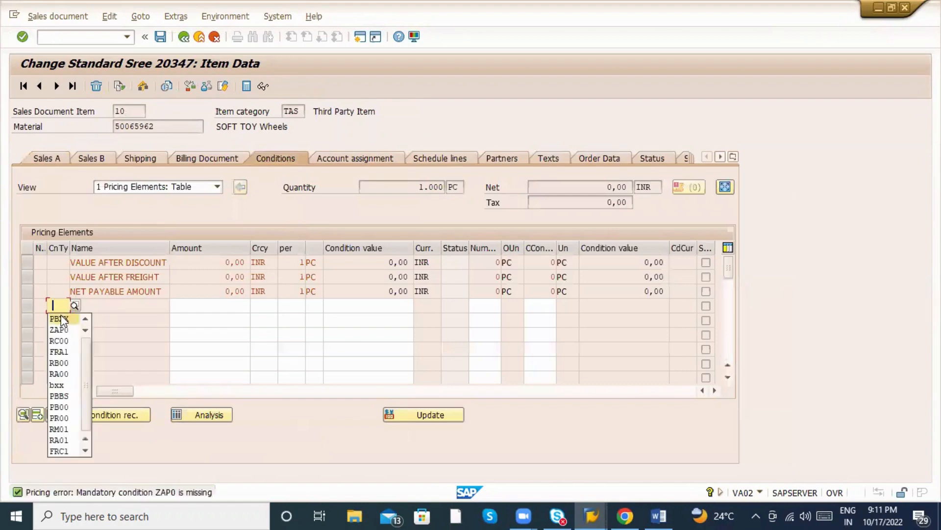
left_click(60, 330)
left_click(222, 306)
left_click(222, 309)
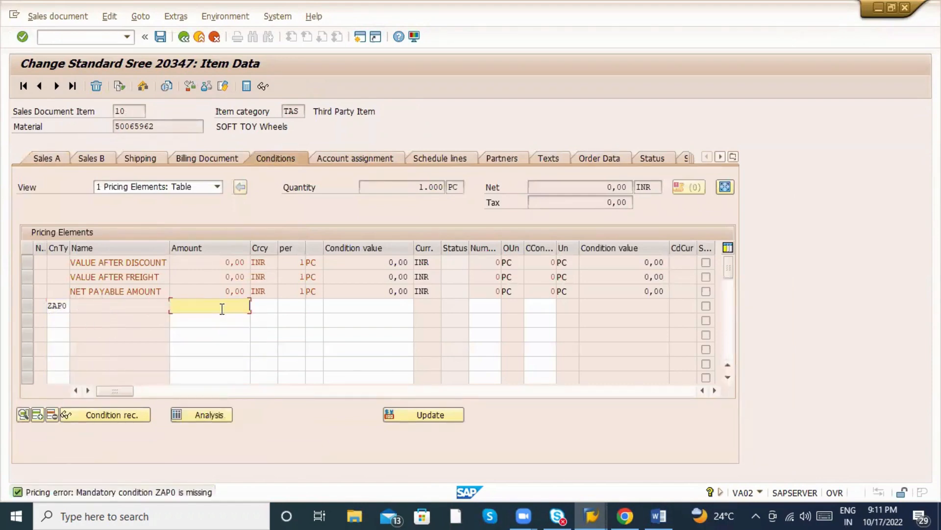
type("20000")
key("Return")
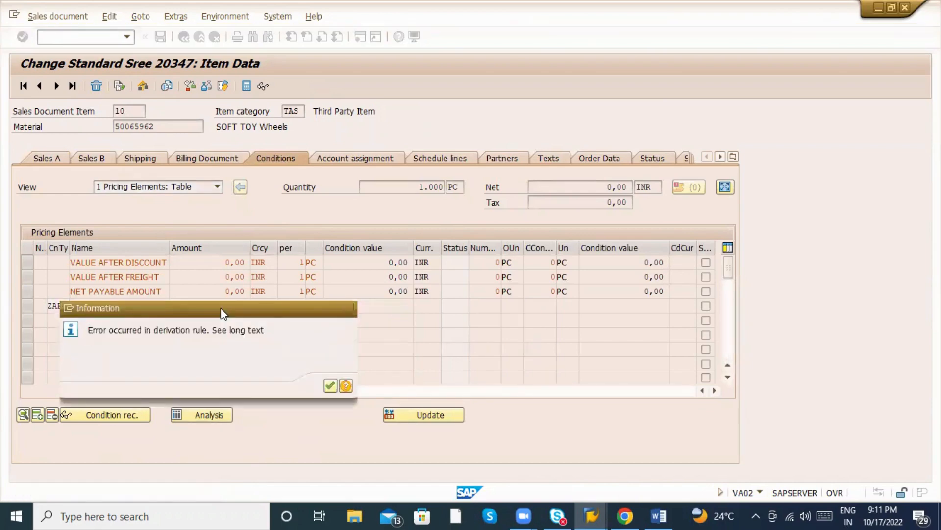
key("Return")
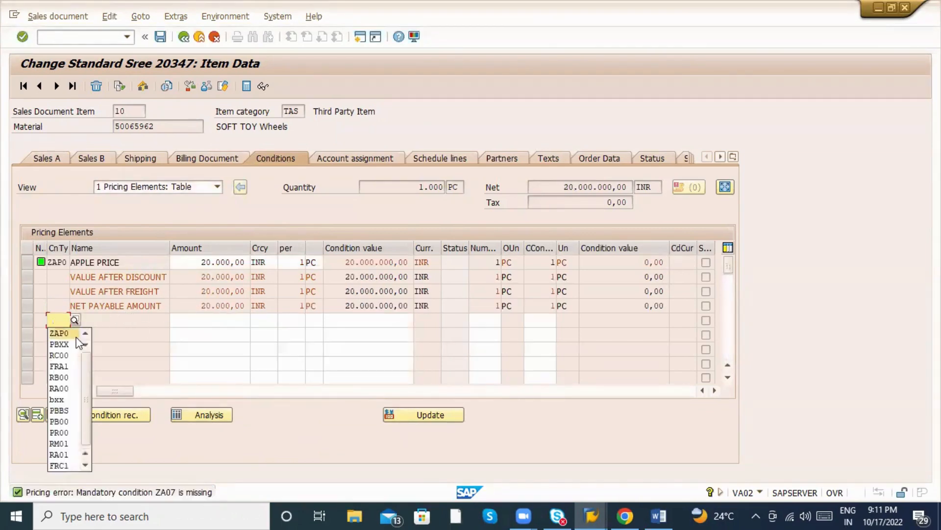
Add the ZA07 APPLE CUST DISCOUNT condition and save the order despite it being incomplete.
type("Z")
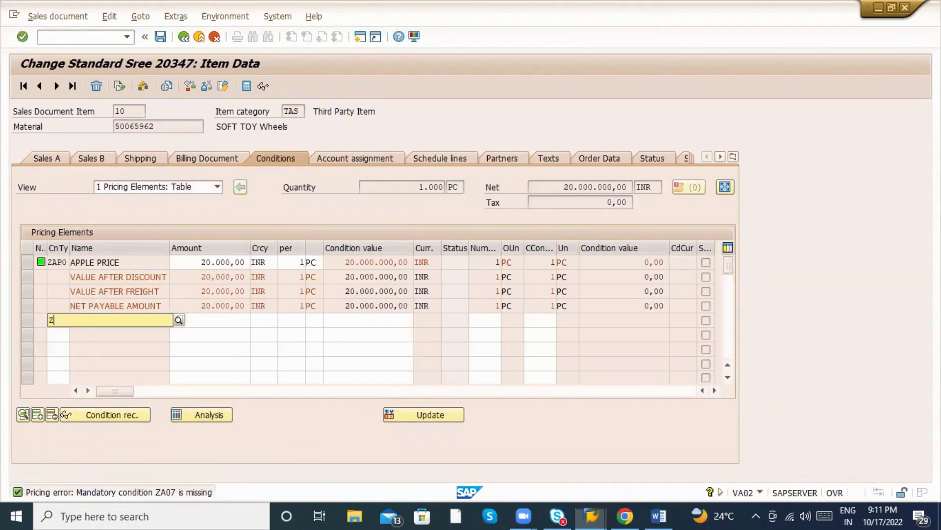
type("A07")
key("Return")
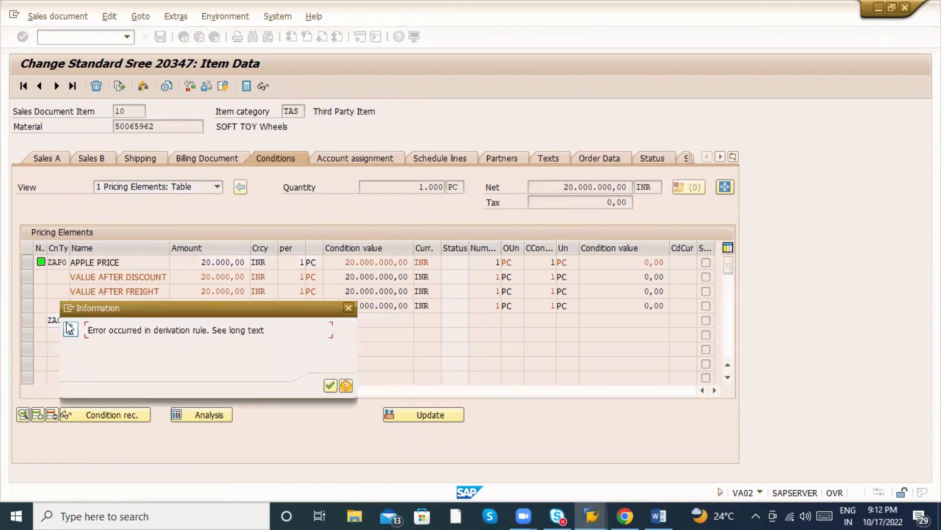
key("Return")
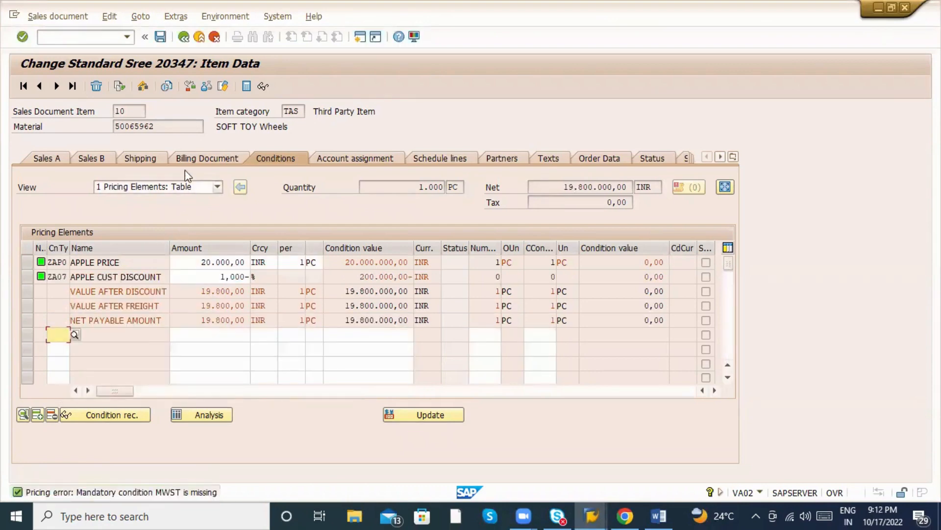
left_click(160, 36)
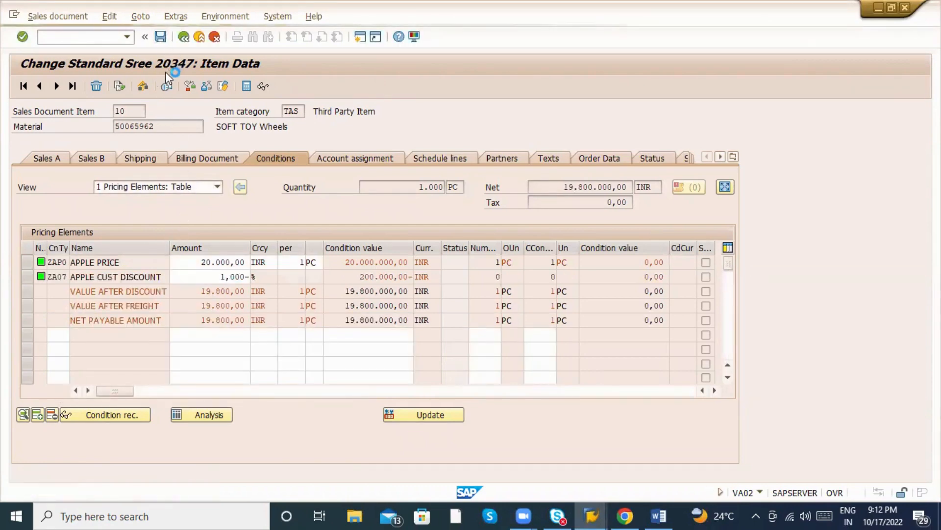
left_click(181, 268)
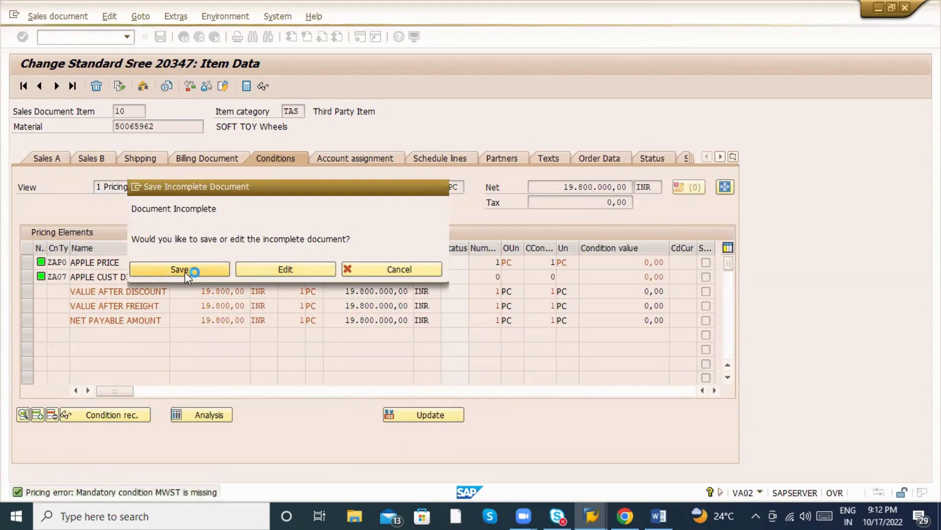
key("alt+Tab")
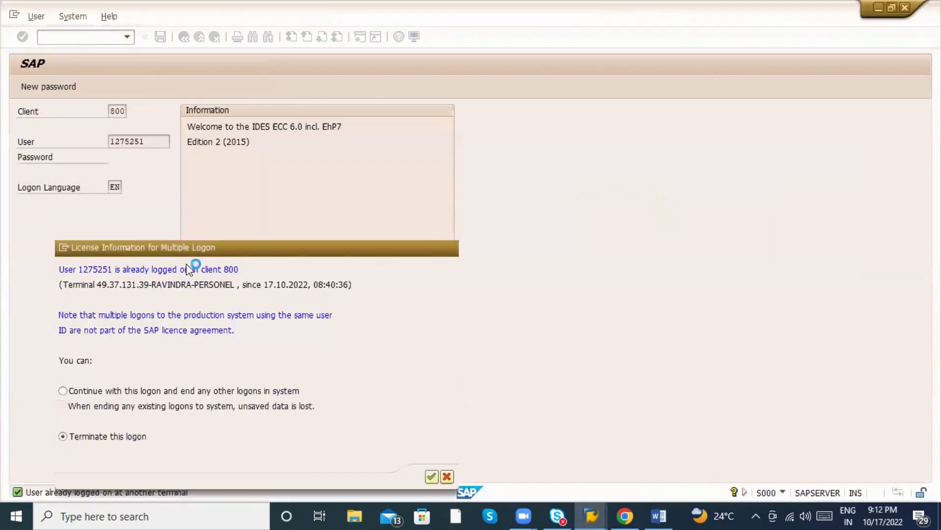
key("alt+Tab")
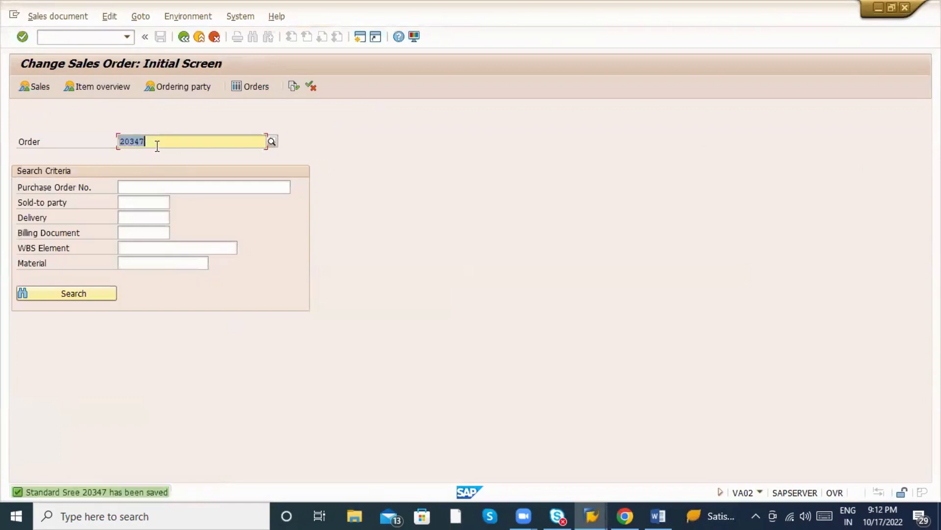
Enter /nVF01 to open Create Billing Document with sales order 20347 proposed.
left_click(59, 37)
type("/nvf01")
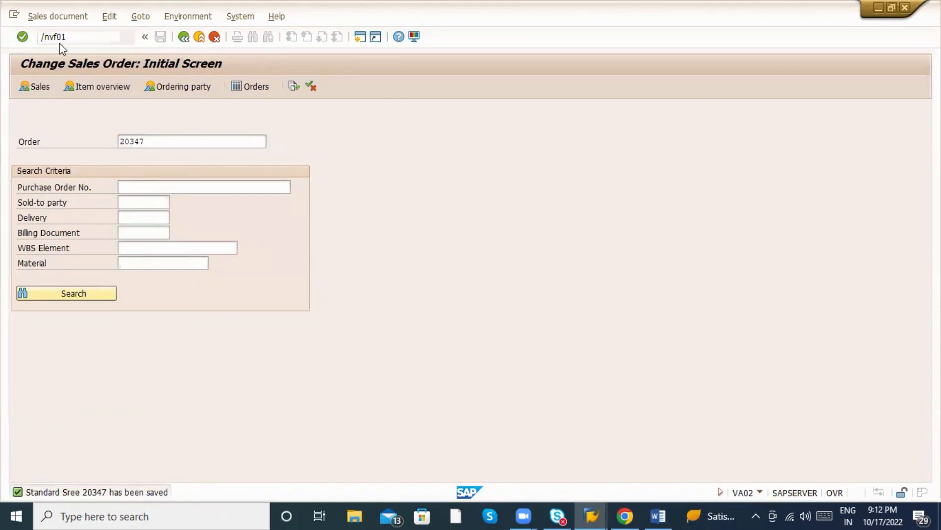
key("Return")
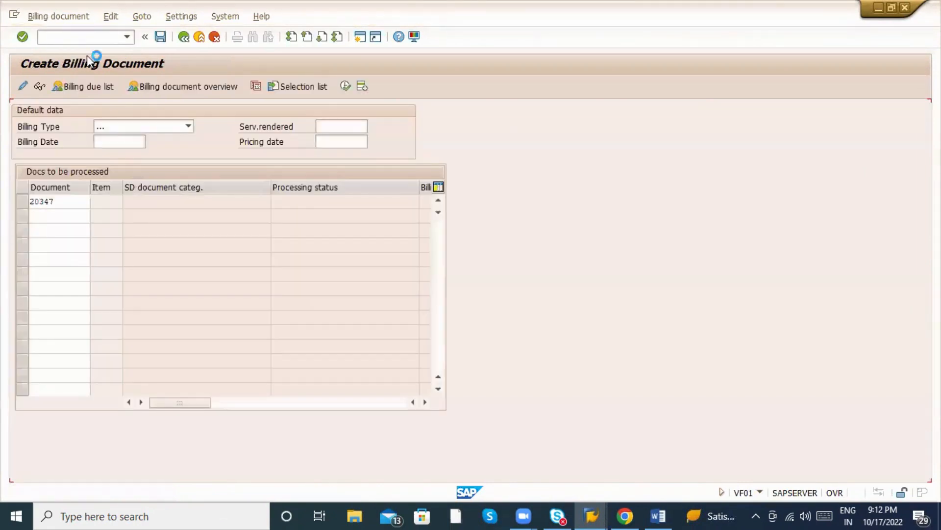
key("Return")
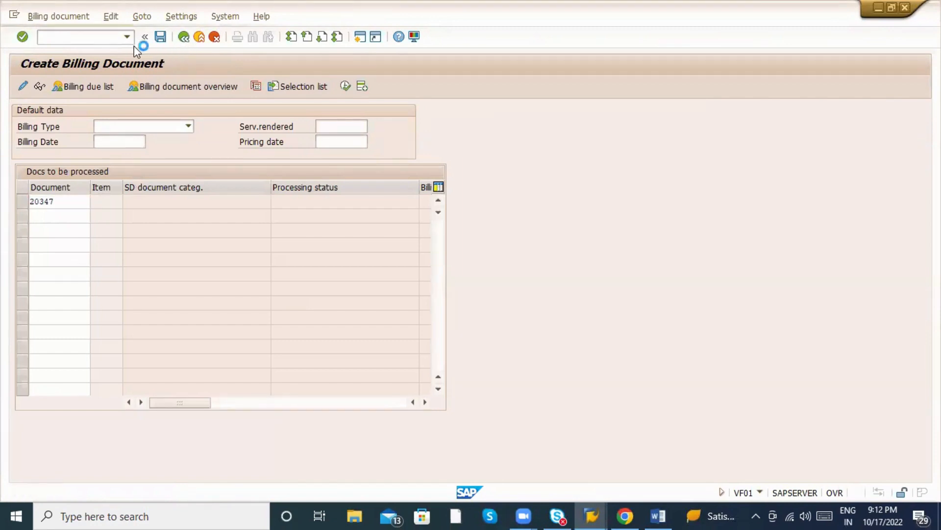
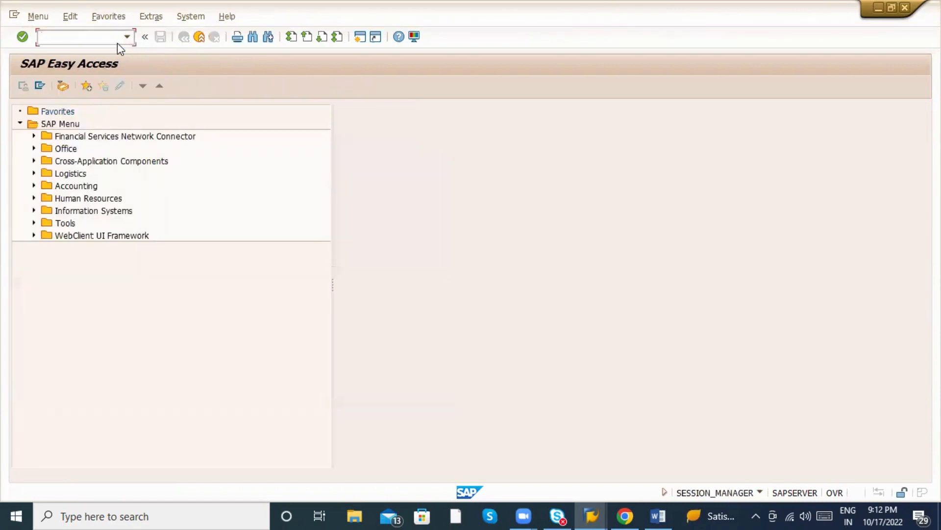
Run VF01 billing for sales order 20347.
type("vf")
type("1")
key("Return")
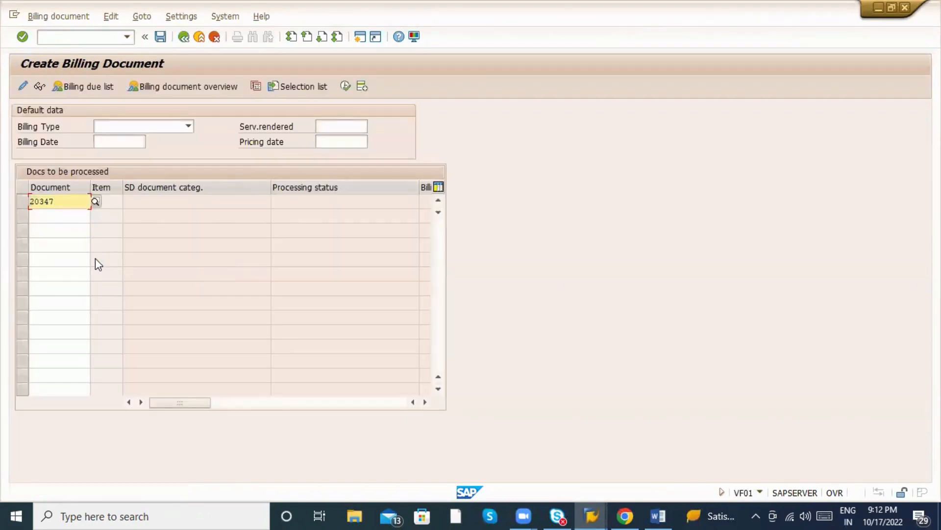
key("Return")
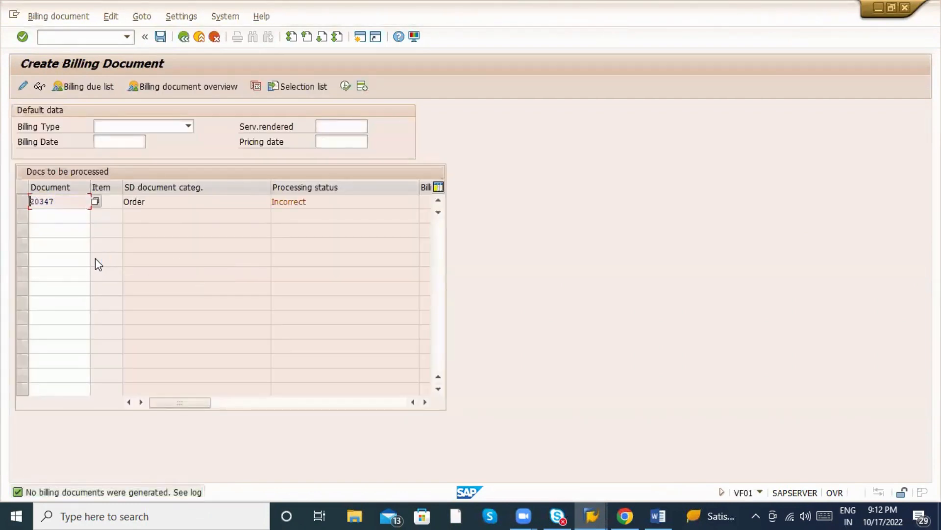
Check the billing log showing order 20347 is incomplete, then enter /nvf01 again.
left_click(24, 202)
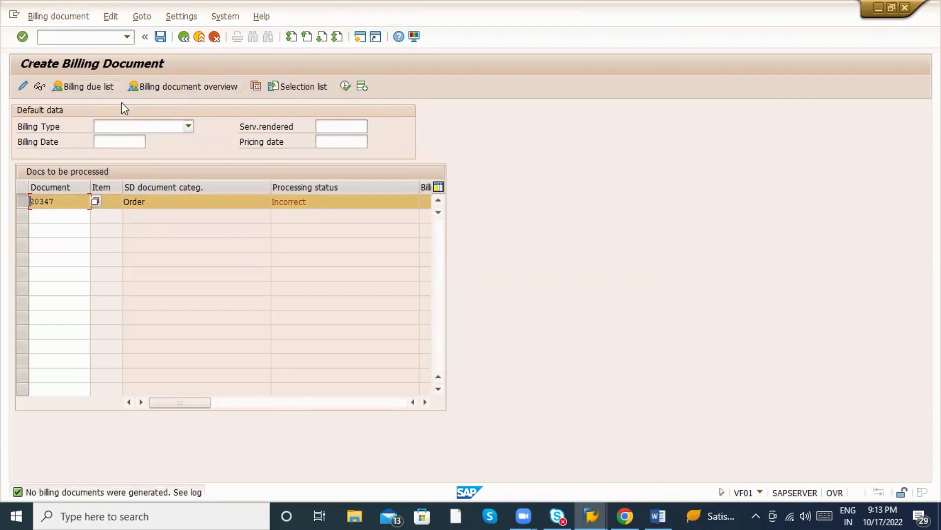
left_click(74, 17)
mouse_move(109, 17)
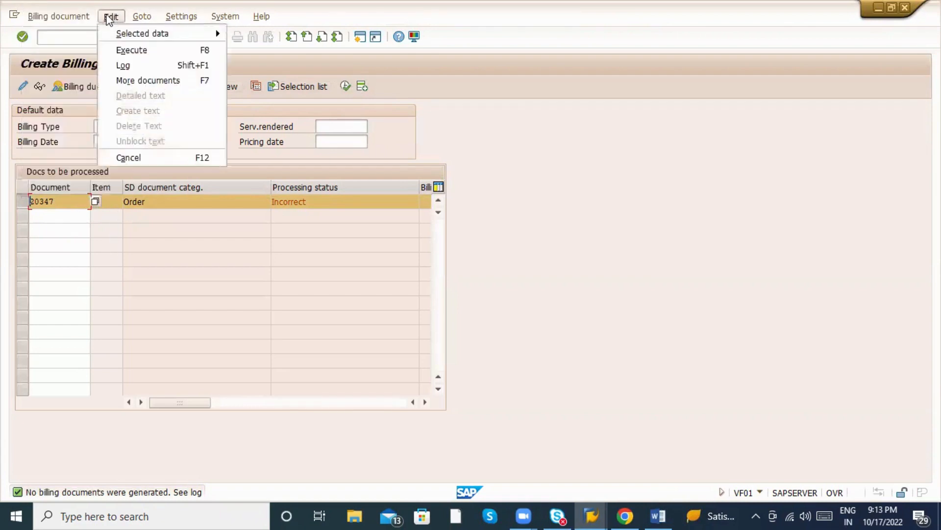
left_click(129, 67)
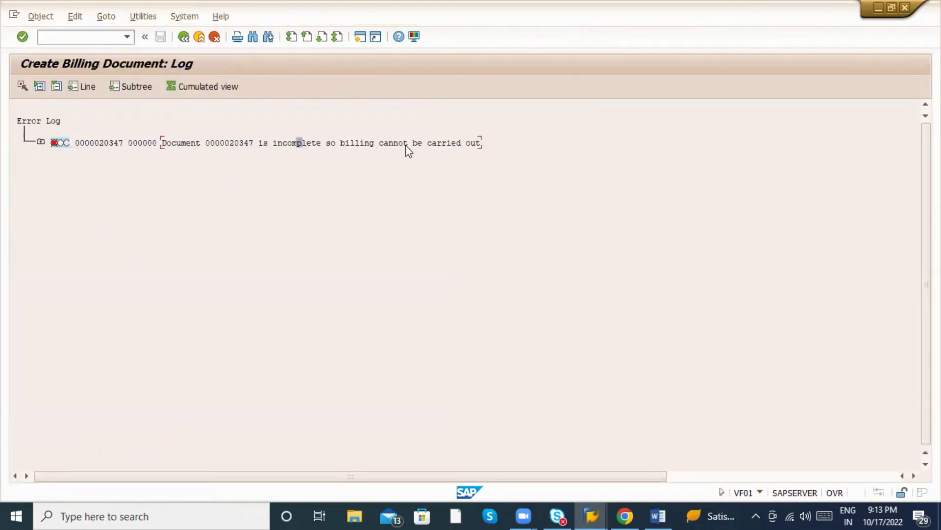
key("F3")
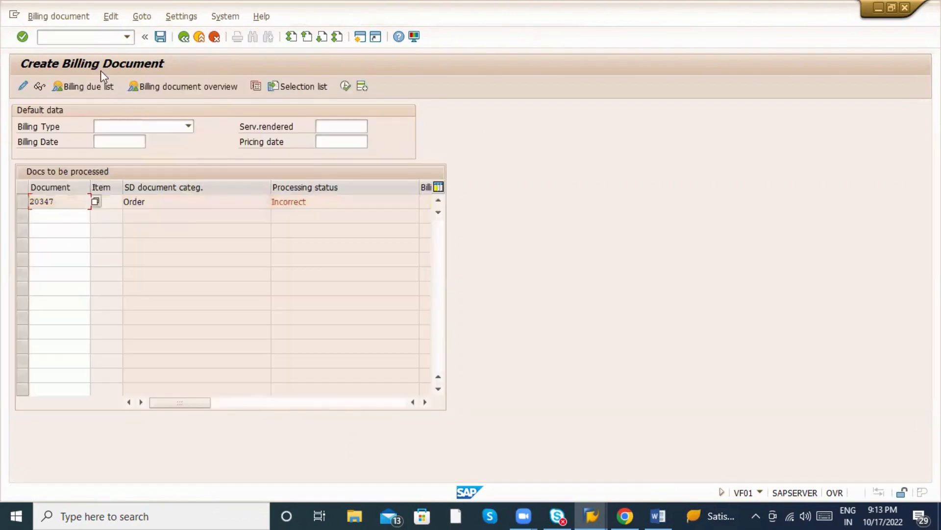
left_click(89, 37)
type("/nvf")
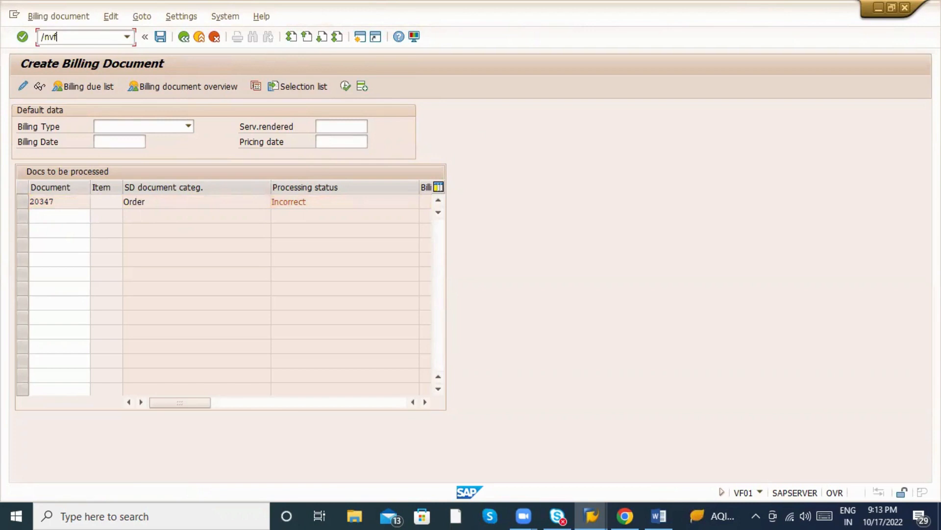
type("01")
Restart the billing transaction and switch over to the MM_9PM Word notes.
key("Return")
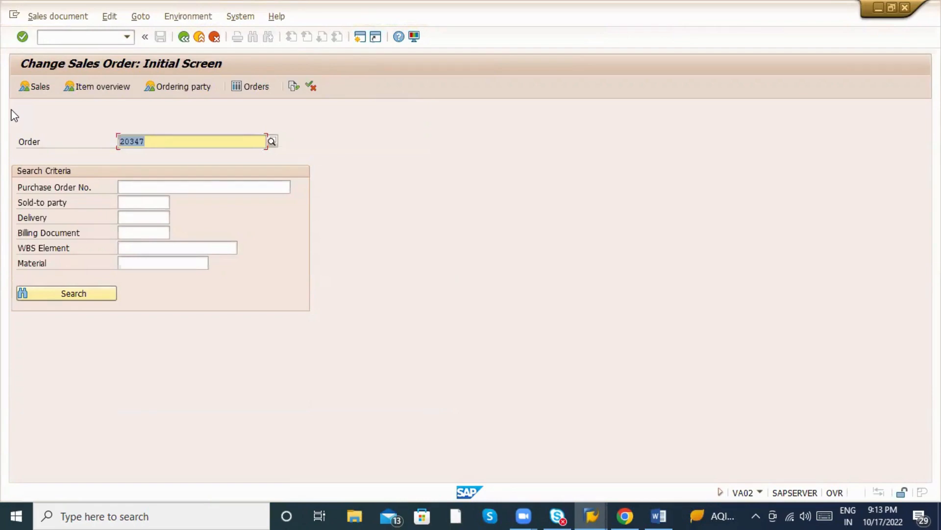
left_click(659, 516)
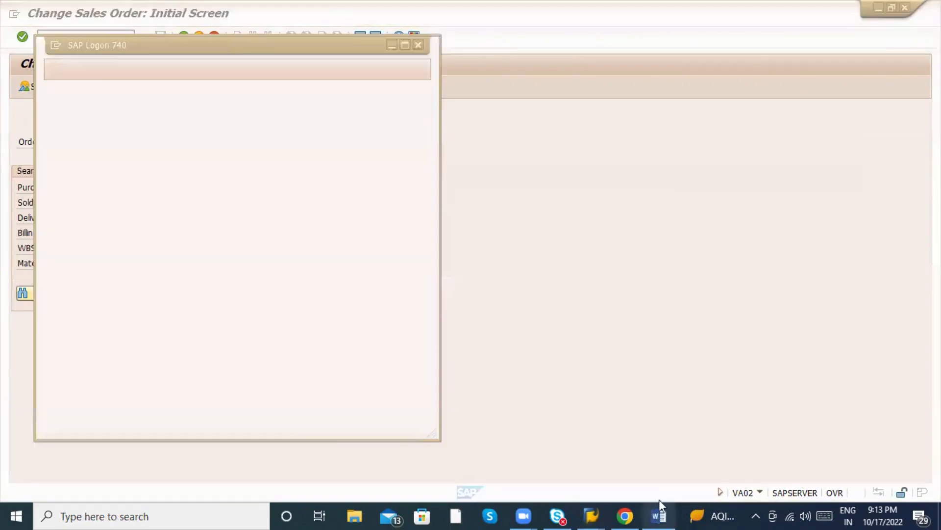
scroll(532, 409, "down", 1)
Insert a horizontal divider line of hyphens below the XD01 line.
left_click(356, 369)
key("Return")
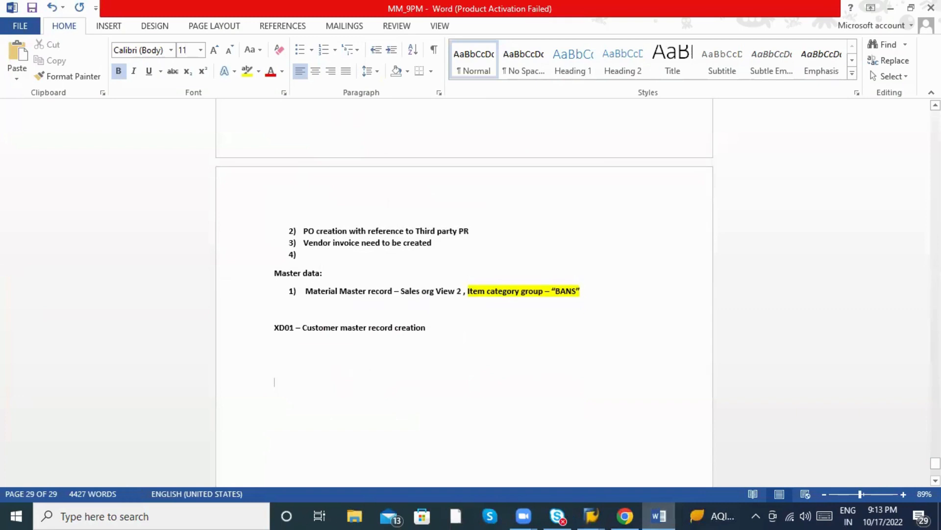
scroll(346, 370, "down", 3)
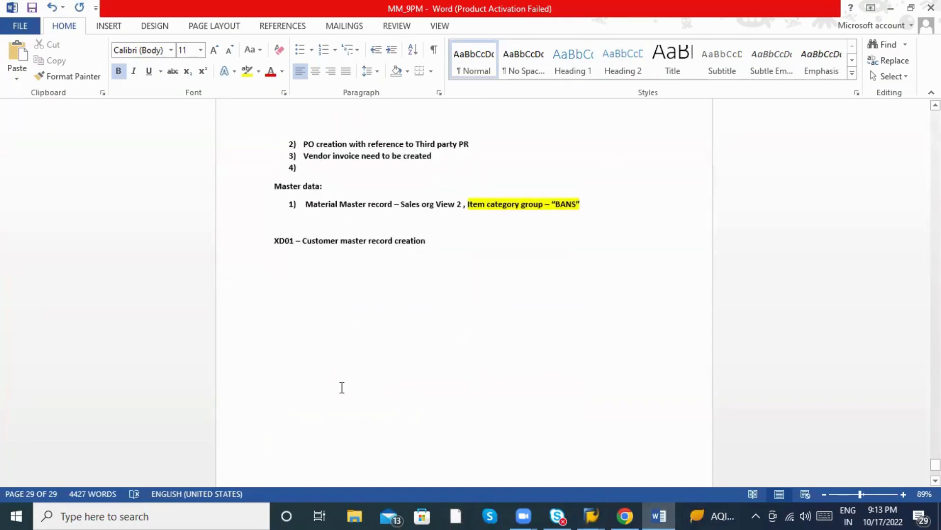
type("--------------------")
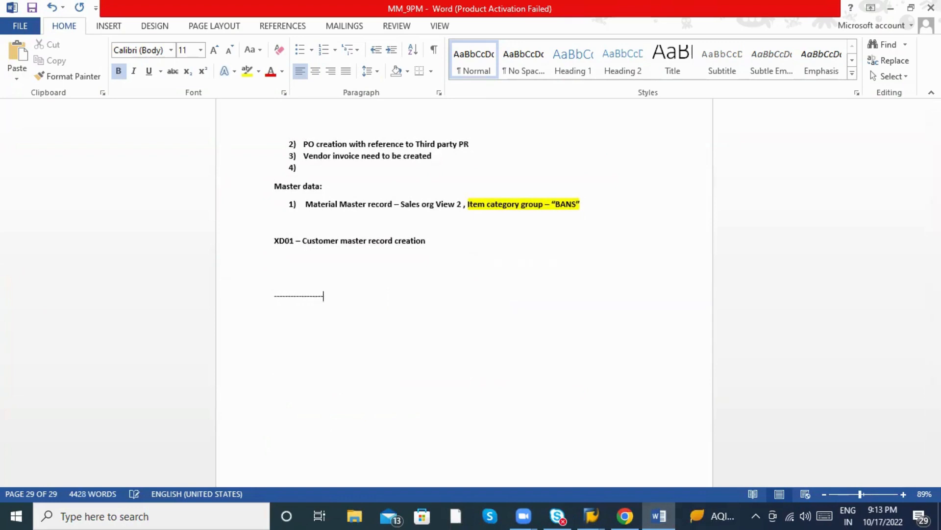
key("Return")
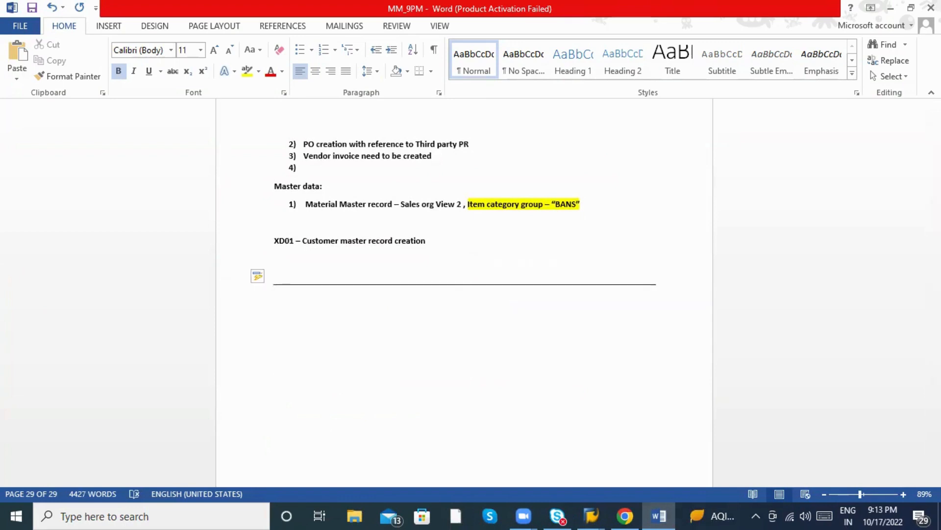
Add notes 'Once Sales order created --- PR number from Line tem' and 'Display PR - ME53N'.
type("Once Sales roder")
key("BackSpace")
key("BackSpace")
key("BackSpace")
key("BackSpace")
key("BackSpace")
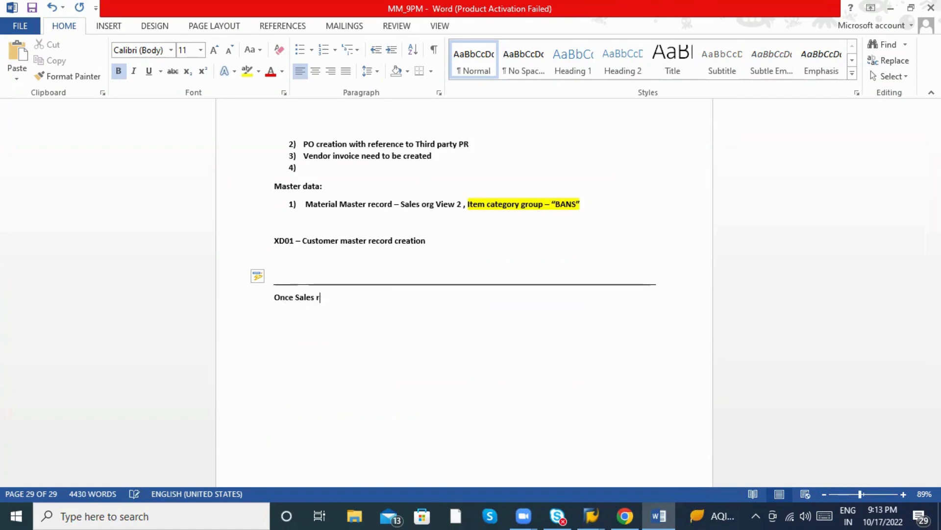
type("order created ---")
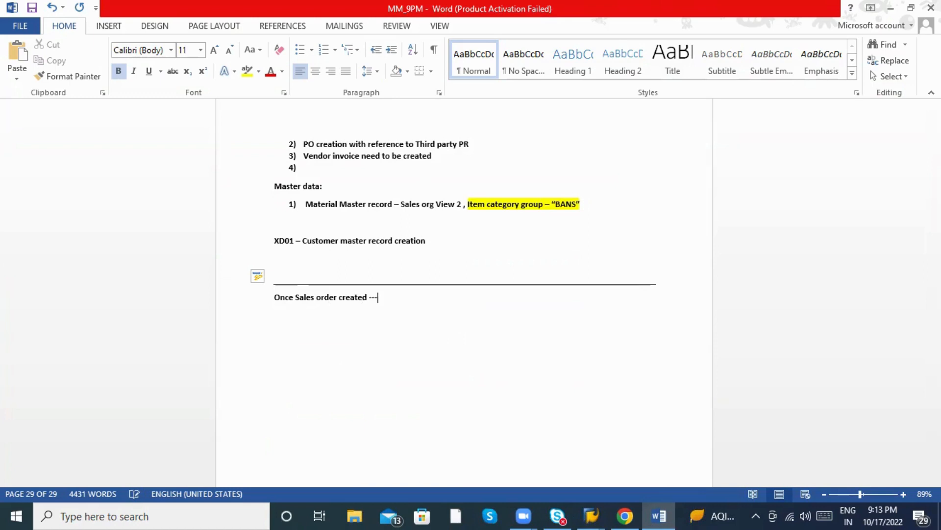
type(" PR number from ")
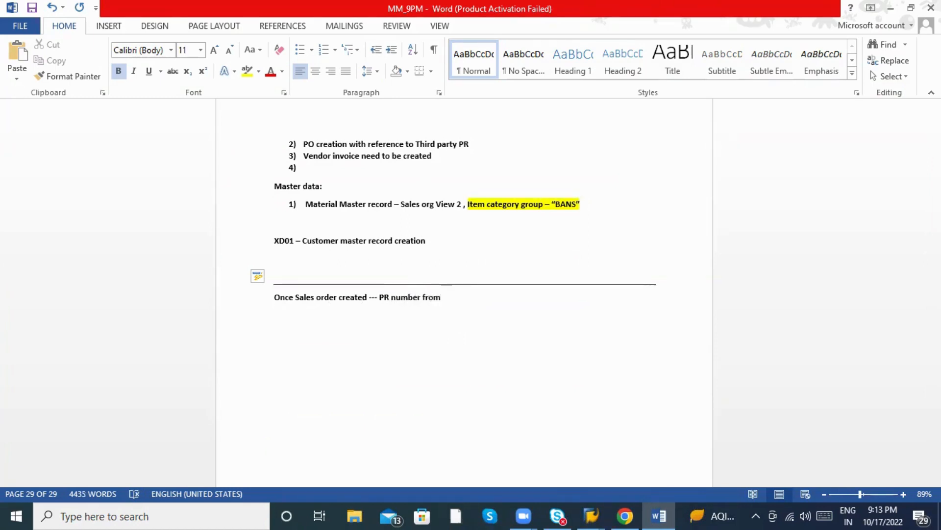
type("Line tem")
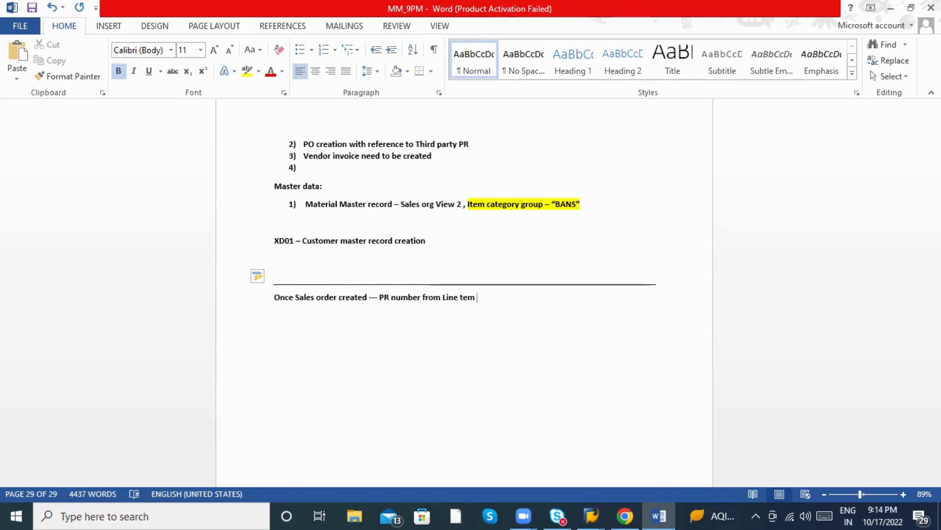
key("Return")
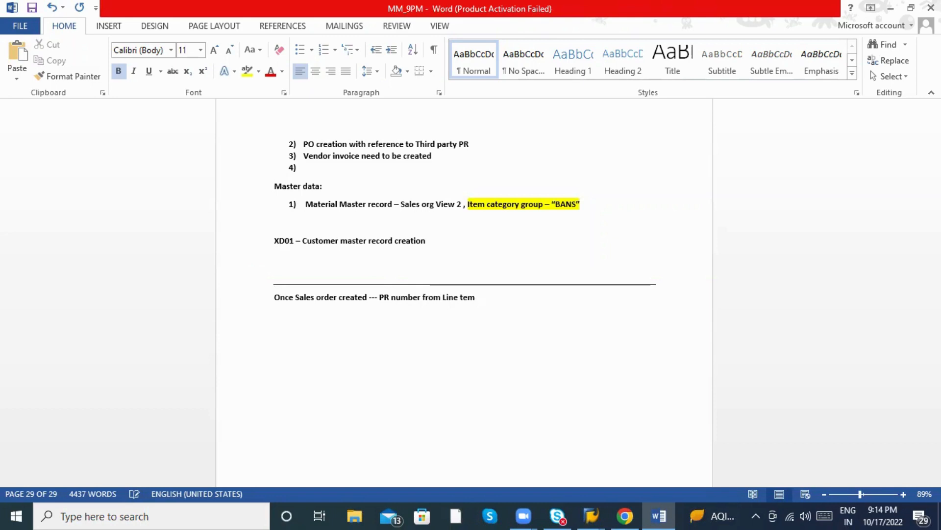
type("{P")
key("BackSpace")
key("BackSpace")
type("Display PR")
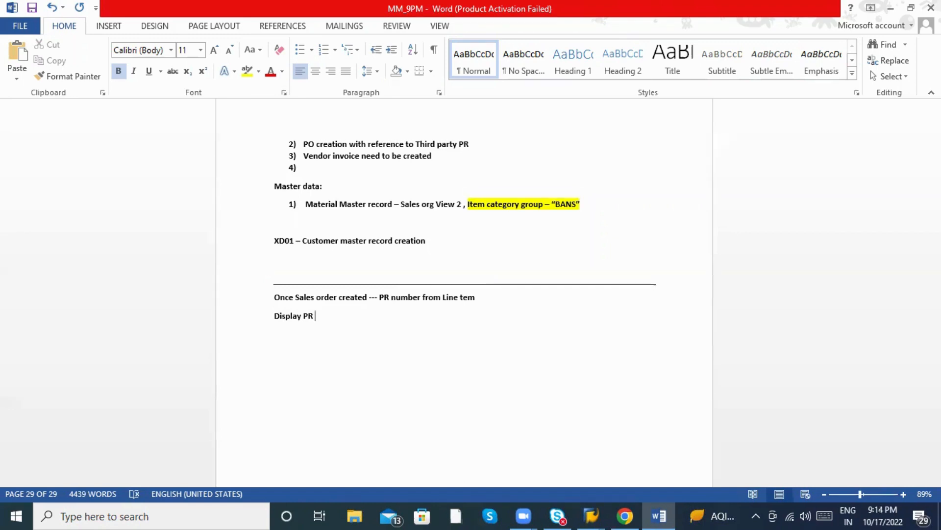
type(" - ME53N")
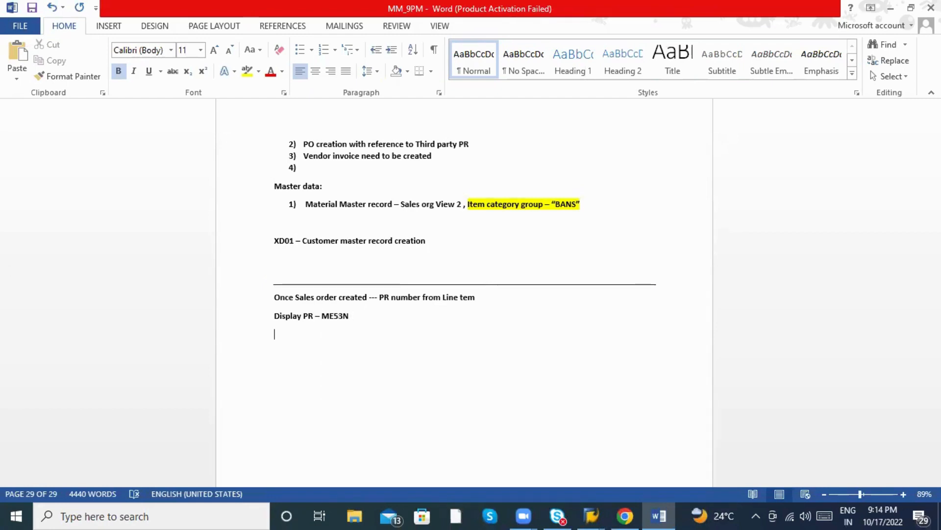
Add the note 'PO with reference PR - ME21N' and fix its double space.
key("Return")
type("PO C")
key("BackSpace")
type("with refe")
type("rence P")
type("R ")
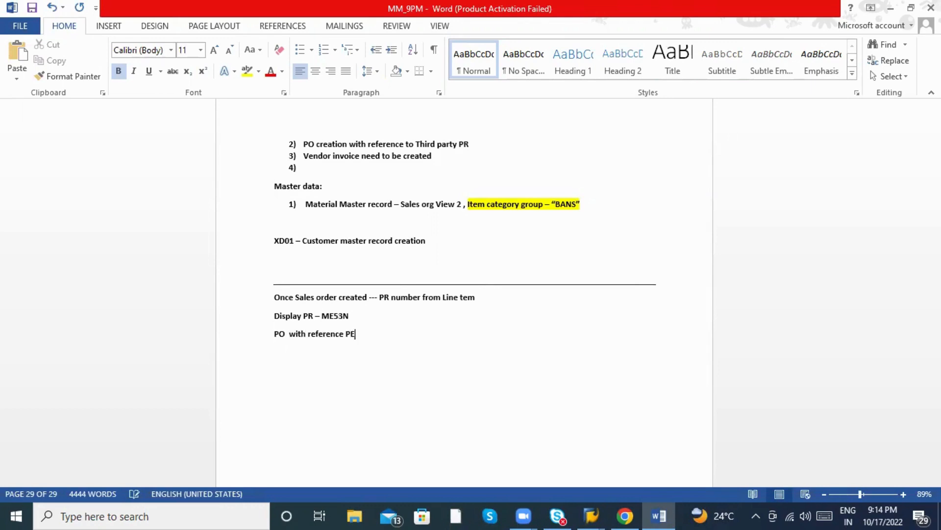
type("- ME21n")
key("BackSpace")
key("BackSpace")
type("N")
key("Return")
right_click(287, 334)
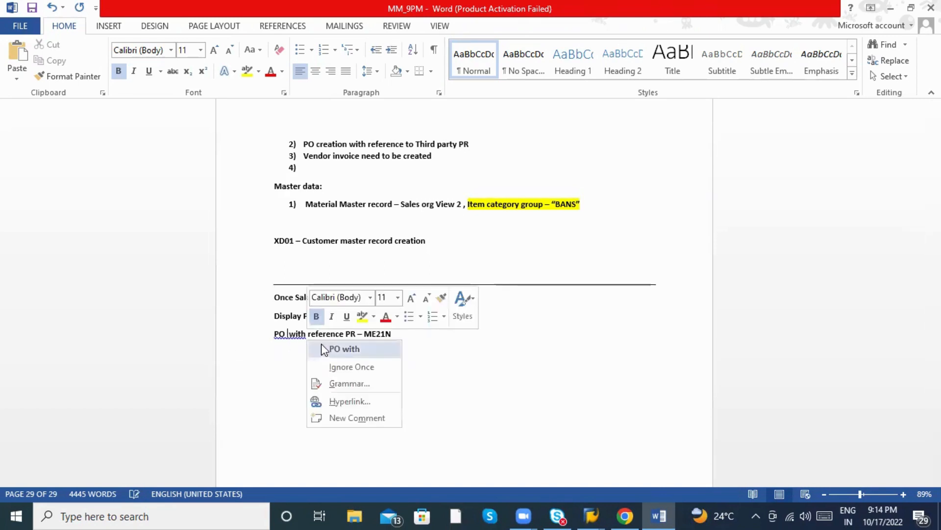
left_click(343, 349)
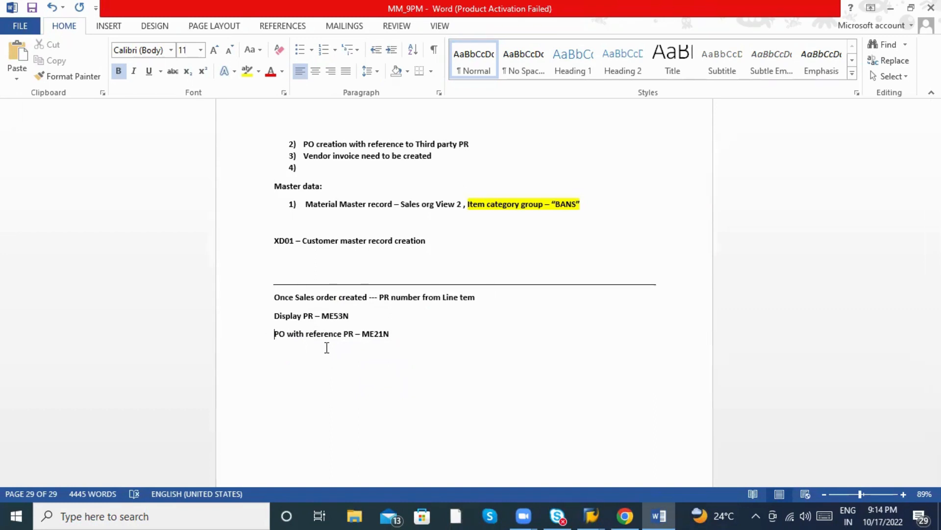
left_click(405, 334)
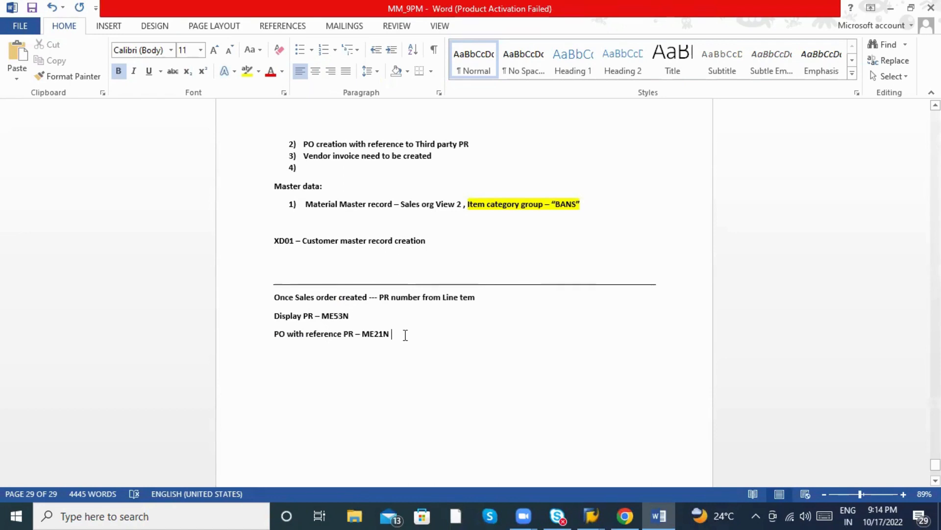
Add 'MIRO : Invoice Creation for Vendor payment' and 'VF01 : Customer billing ---' notes, then a dashed separator.
key("Return")
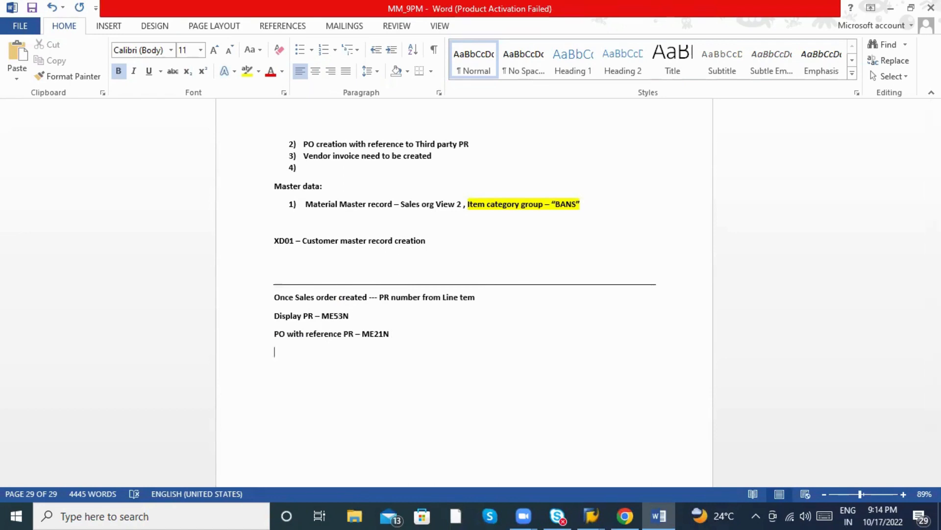
type("MIRO : Invoice")
key("BackSpace")
key("BackSpace")
key("BackSpace")
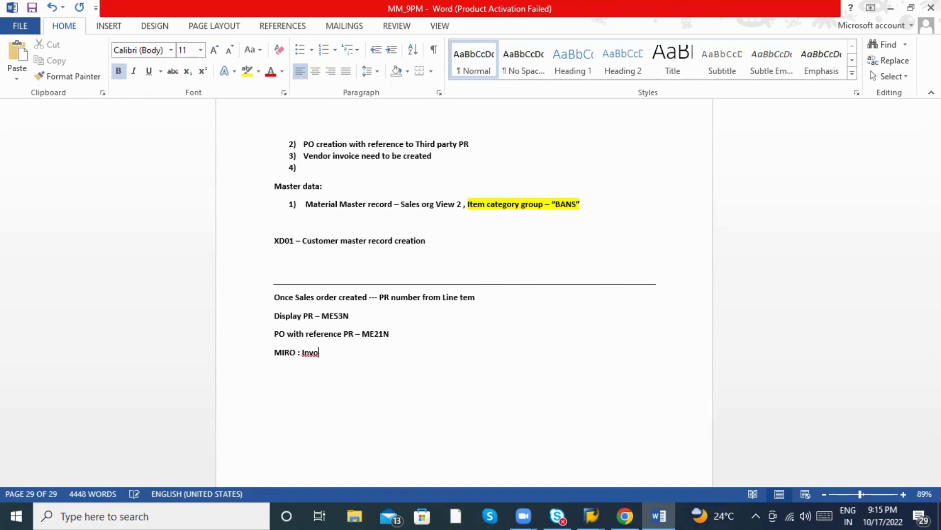
type("ice Creation for Vendor payment")
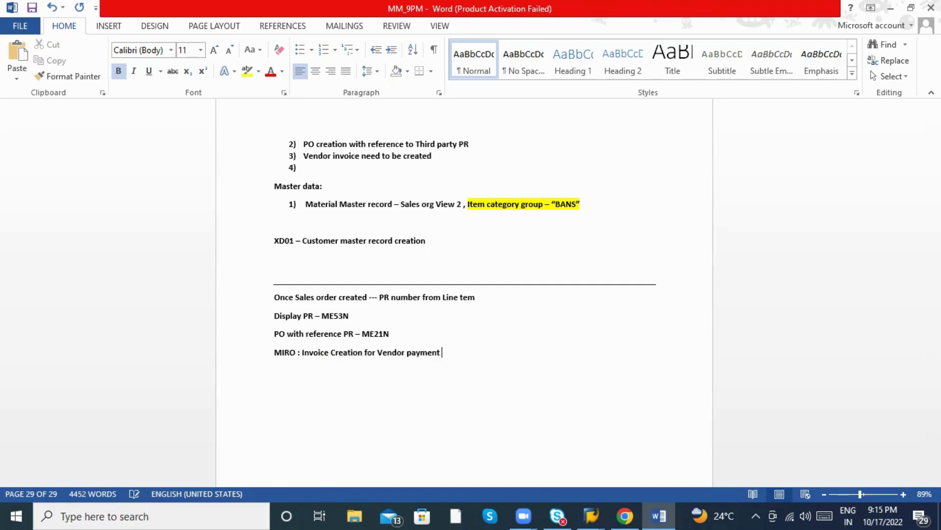
key("Return")
type("VF01 : Customer")
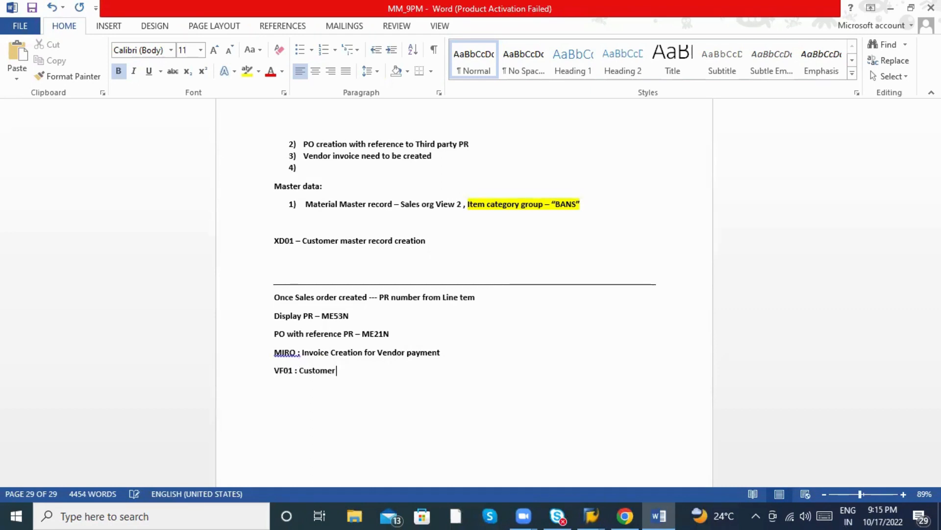
type(" billing ---")
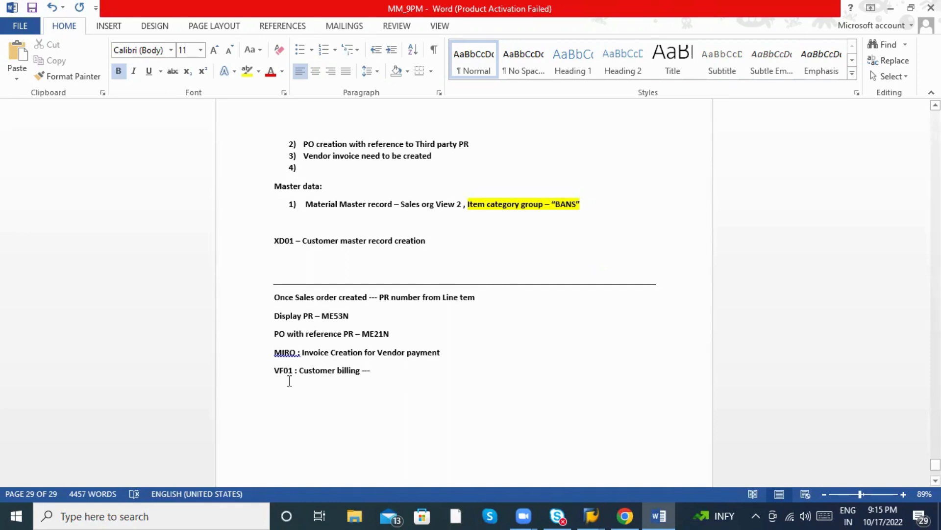
key("Return")
type("--------------------------------------")
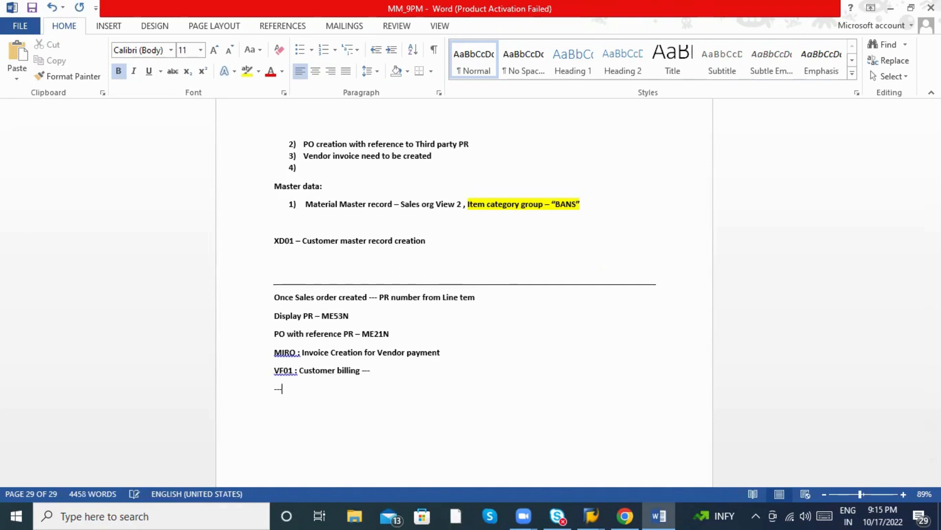
type("-------")
key("Return")
scroll(307, 385, "down", 1)
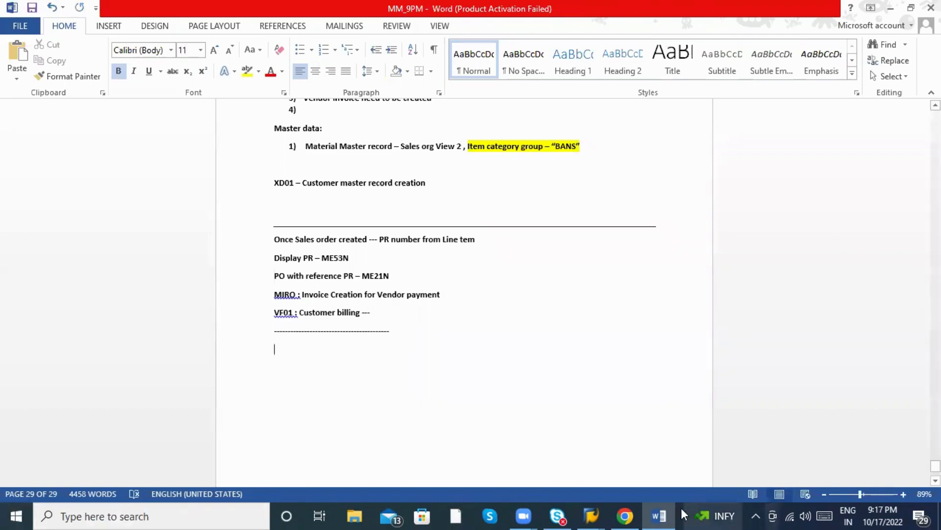
Switch to SAP, leave the invoice display, and start MM01.
mouse_move(589, 515)
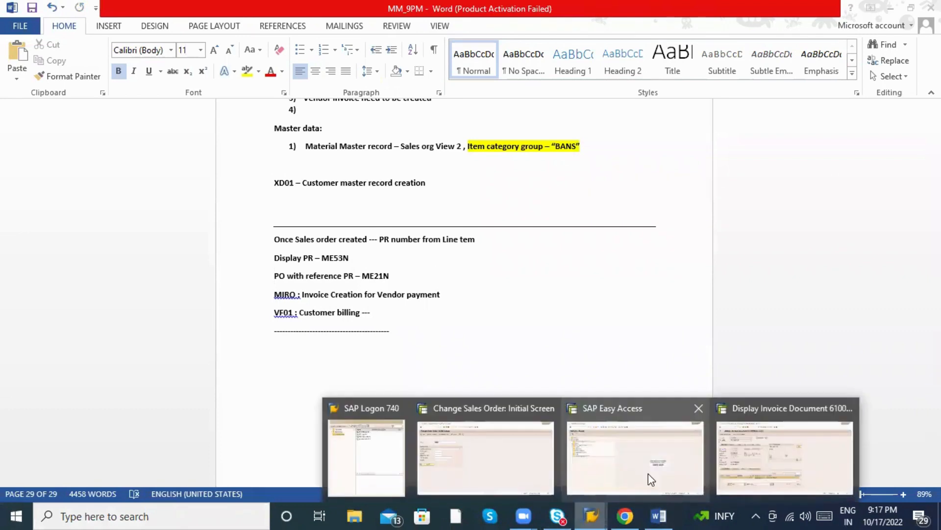
left_click(745, 449)
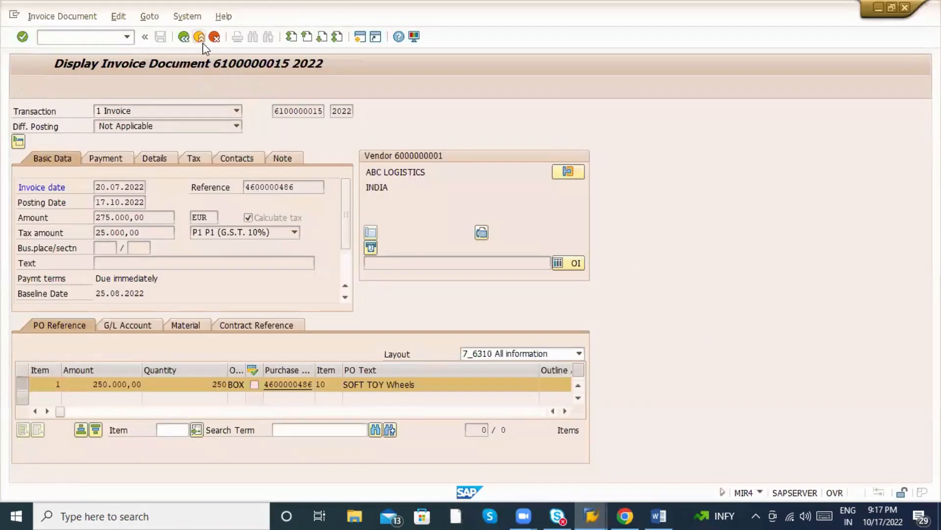
left_click(201, 39)
left_click(198, 40)
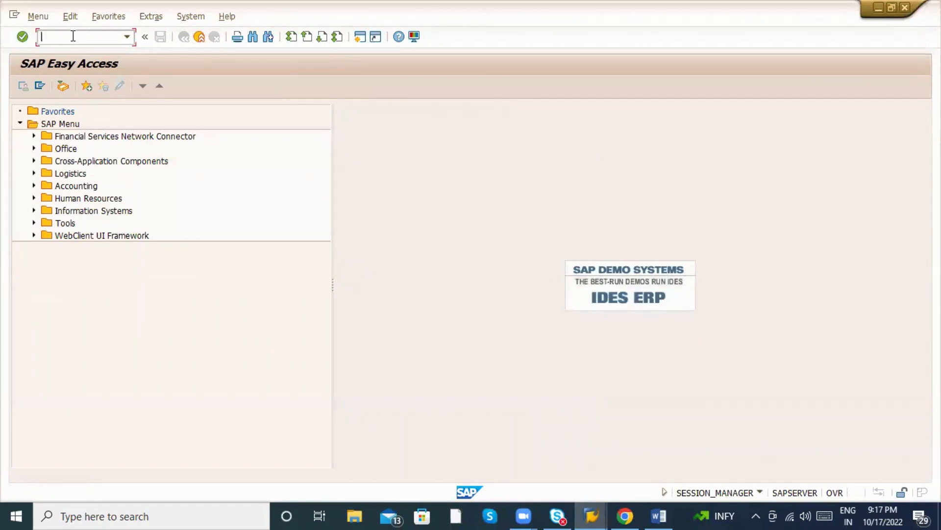
type("MM0")
key("BackSpace")
type("01")
key("Return")
Choose material 50065896 and select the Sales Org. Data 1, Data 2 and General/Plant views.
left_click(101, 126)
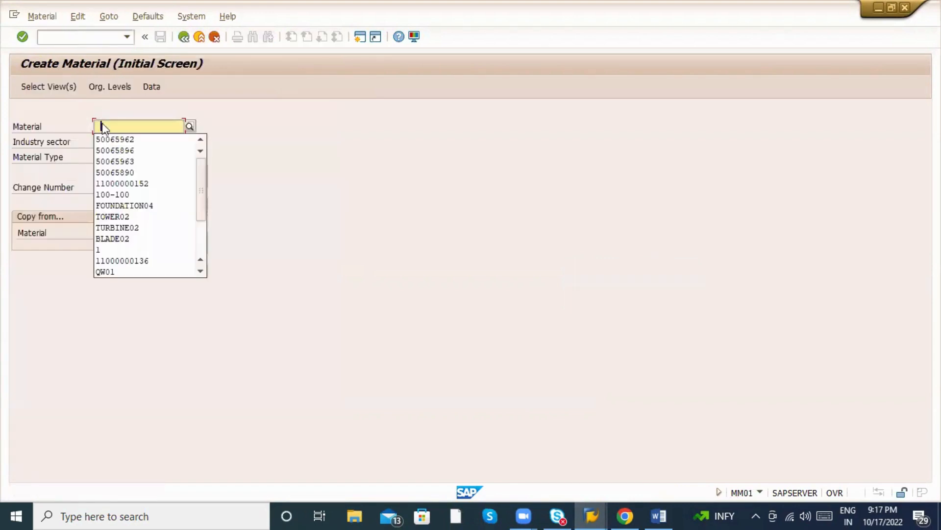
left_click(127, 151)
key("Return")
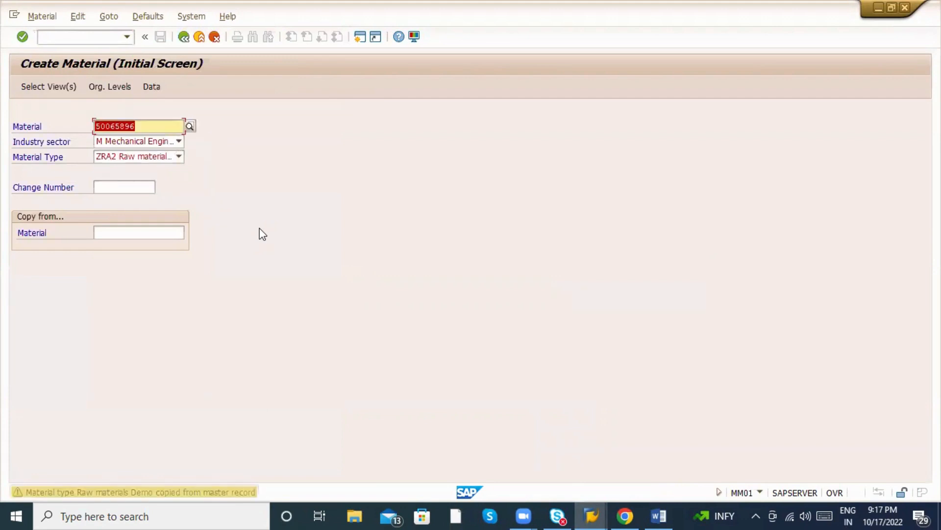
key("Return")
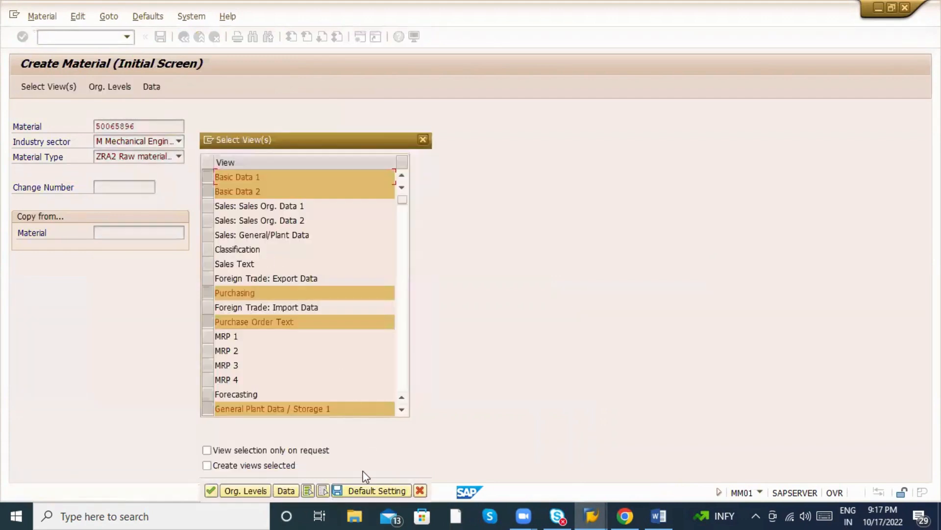
left_click(323, 491)
left_click(207, 206)
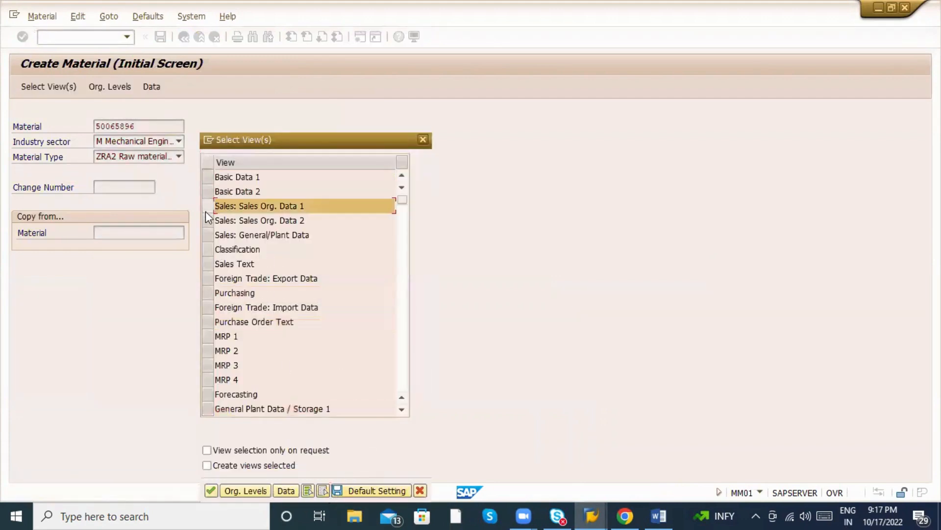
left_click(206, 220)
left_click(206, 235)
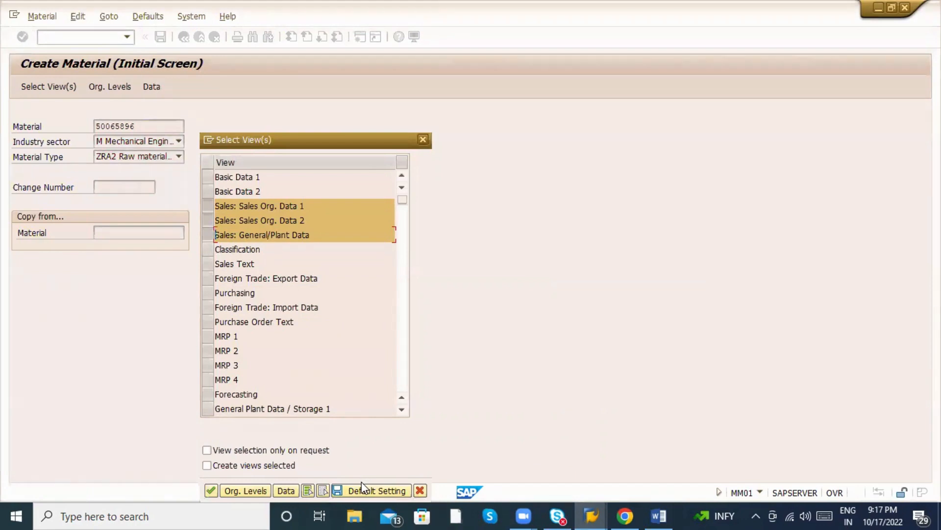
Open the organizational levels, browse the sales organizations, then create a new SAP session.
left_click(257, 488)
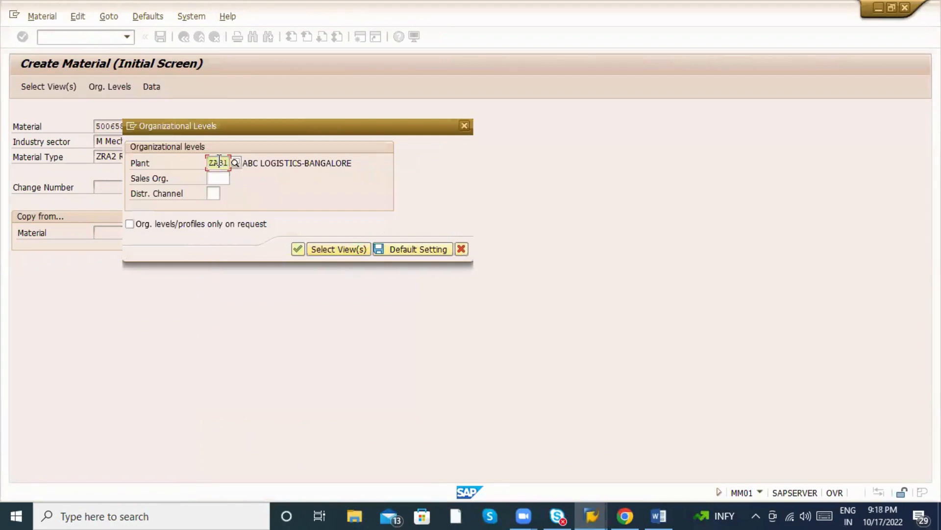
left_click(222, 177)
left_click(234, 178)
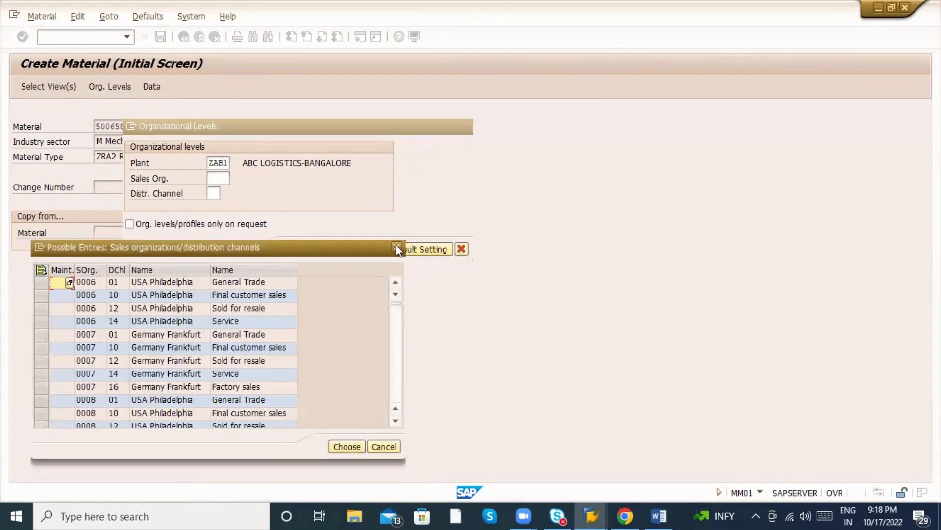
left_click(397, 247)
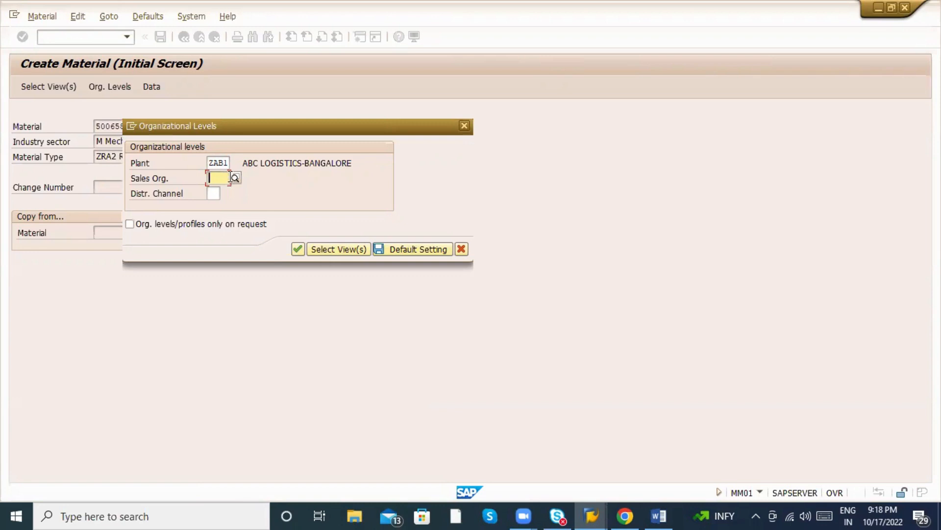
left_click(131, 126)
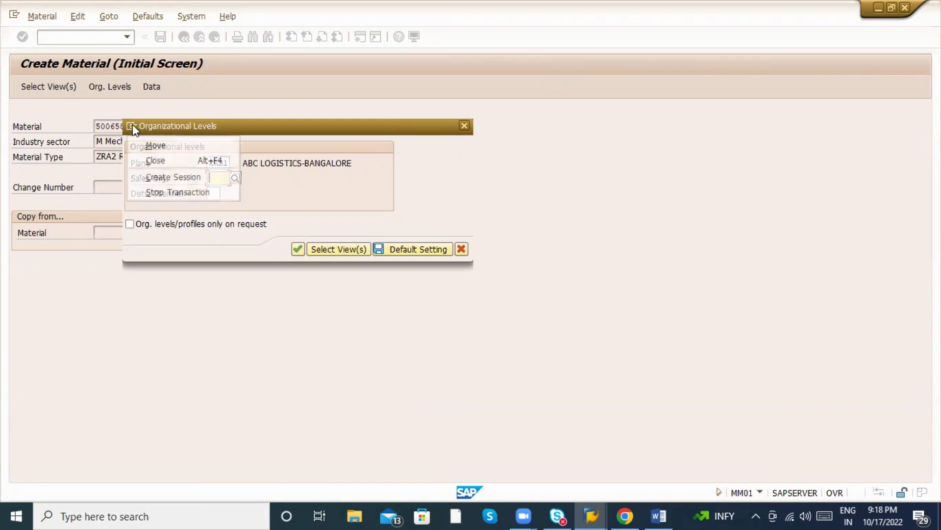
left_click(146, 177)
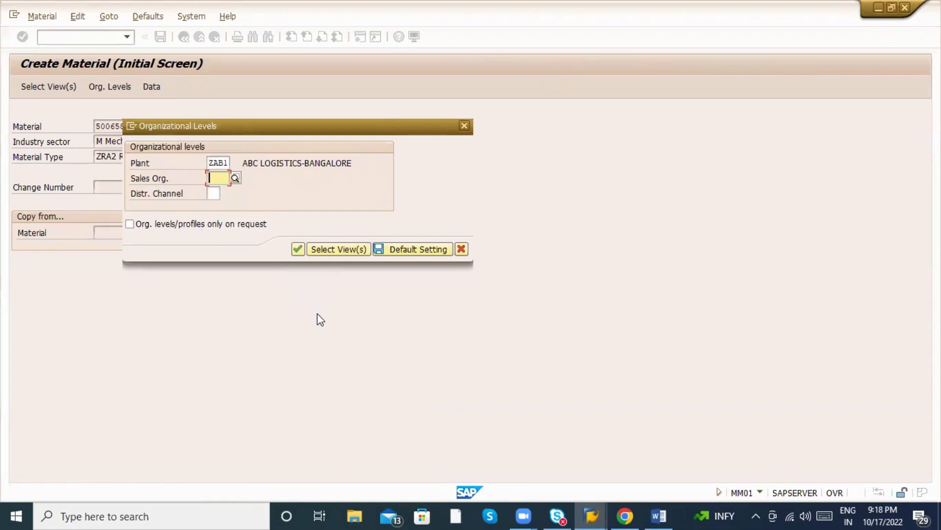
In the SPRO Reference IMG, review the Sales and Distribution definitions: sales organization, distribution channel, office, group.
type("spro")
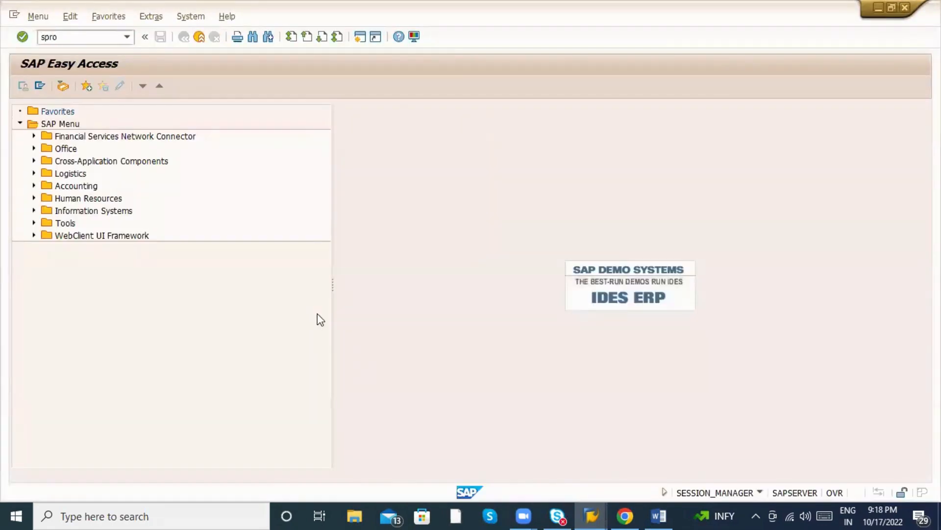
key("Return")
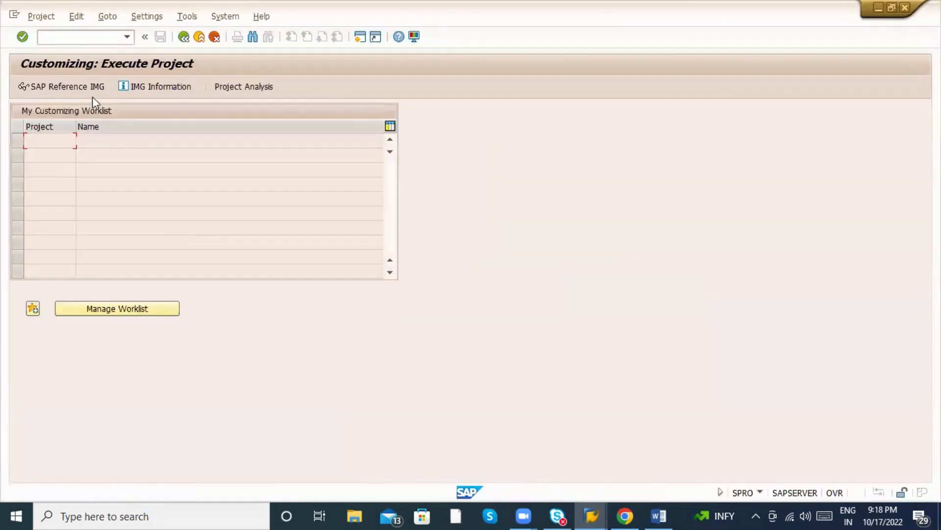
left_click(84, 85)
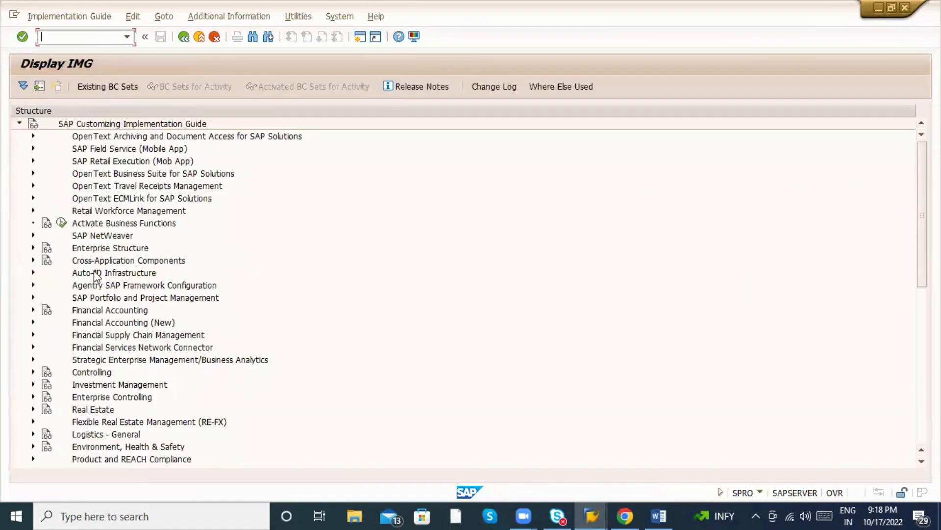
scroll(99, 280, "down", 1)
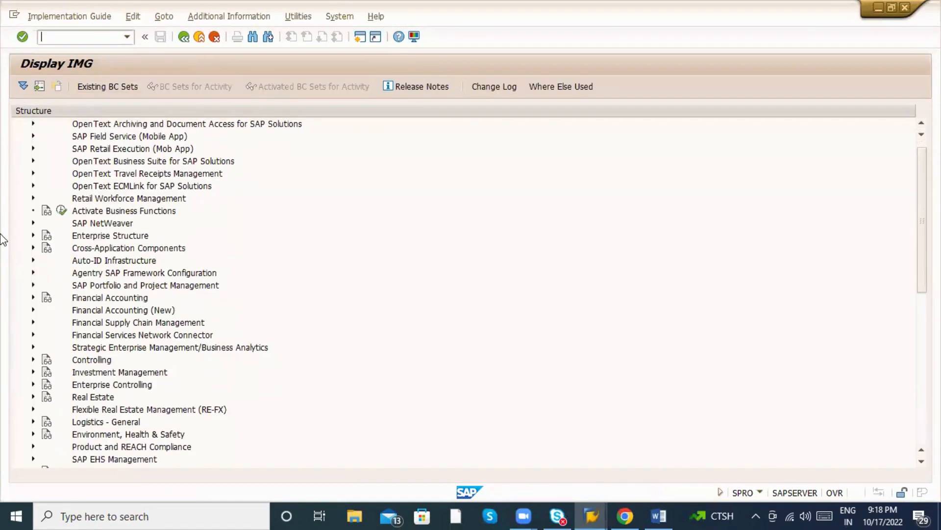
left_click(33, 235)
left_click(47, 260)
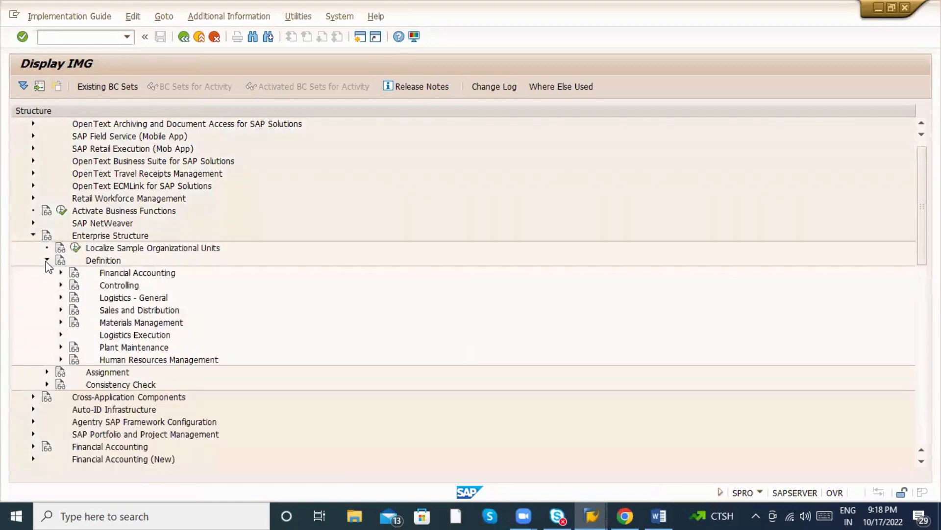
left_click(61, 309)
left_click(249, 325)
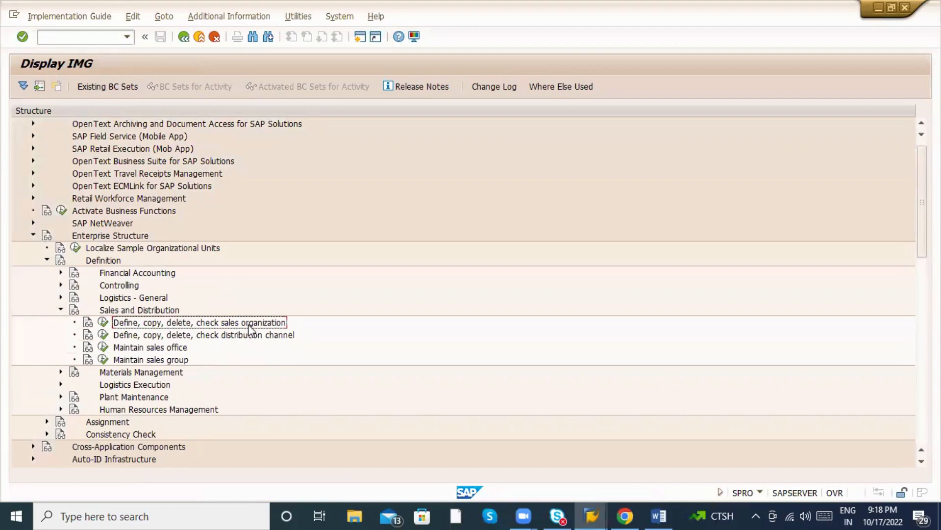
left_click(252, 337)
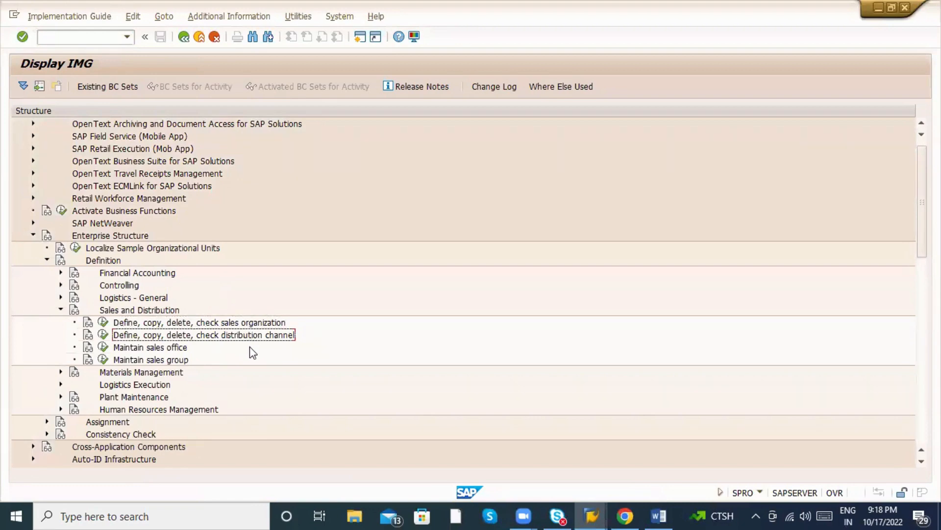
left_click(196, 348)
left_click(180, 361)
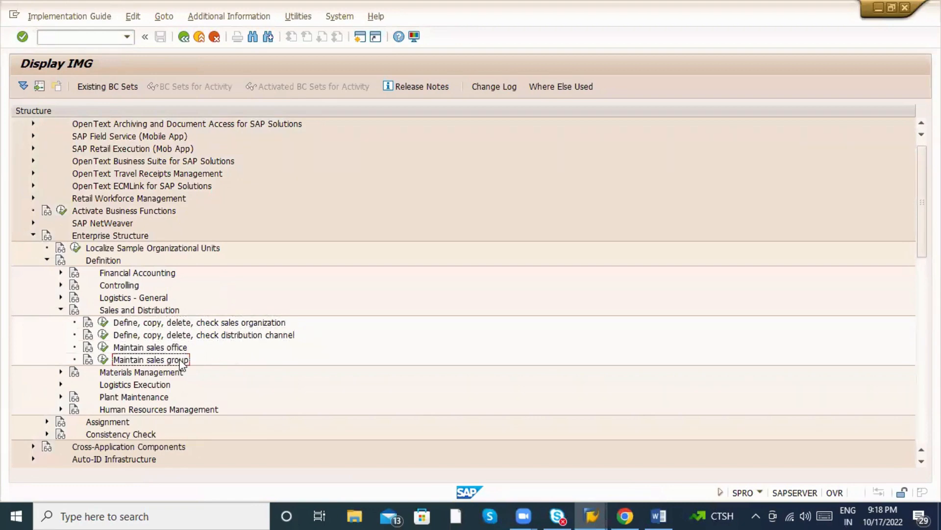
left_click(61, 310)
left_click(46, 260)
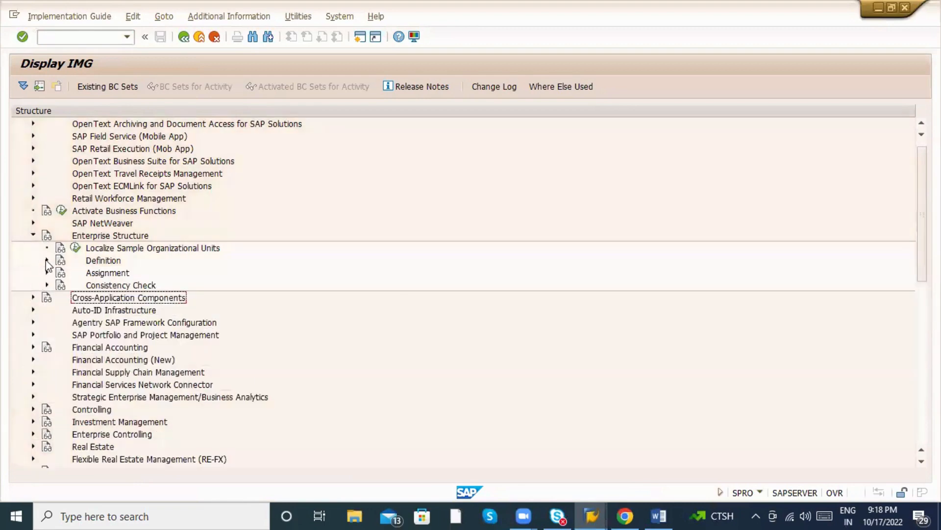
Review the Sales and Distribution and shipping point-to-plant assignments, then collapse Enterprise Structure.
left_click(47, 272)
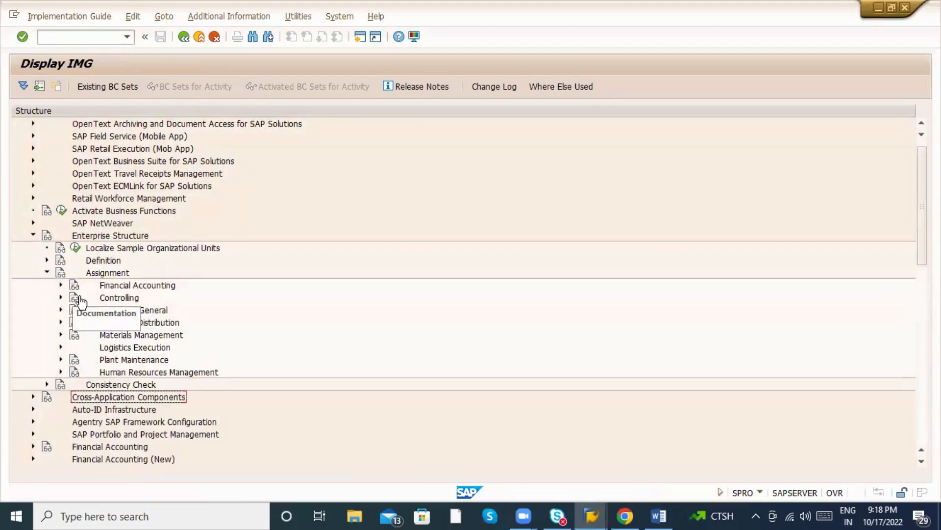
left_click(61, 321)
left_click(212, 337)
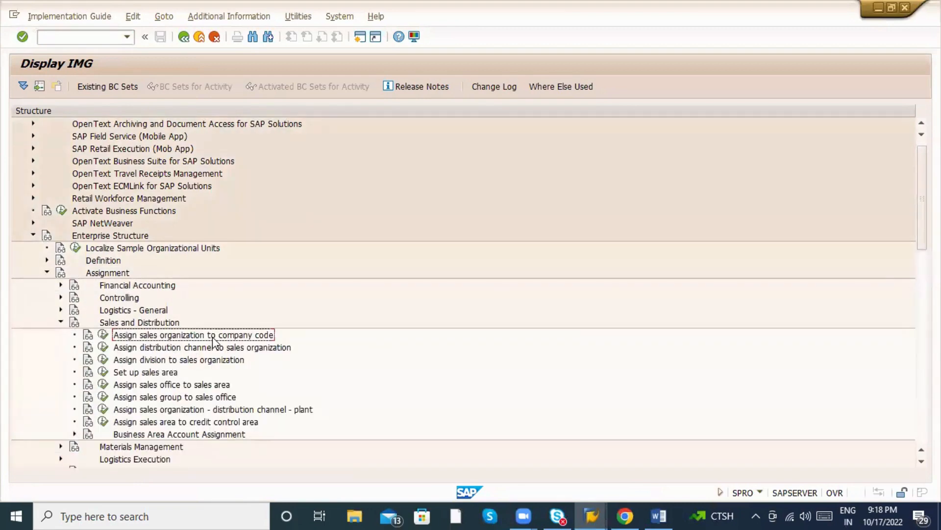
left_click(226, 348)
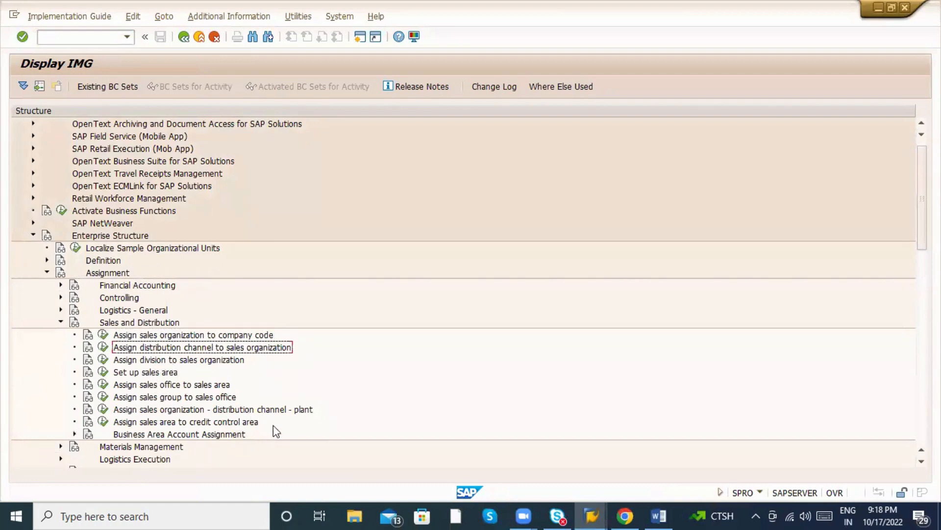
left_click(286, 410)
left_click(61, 322)
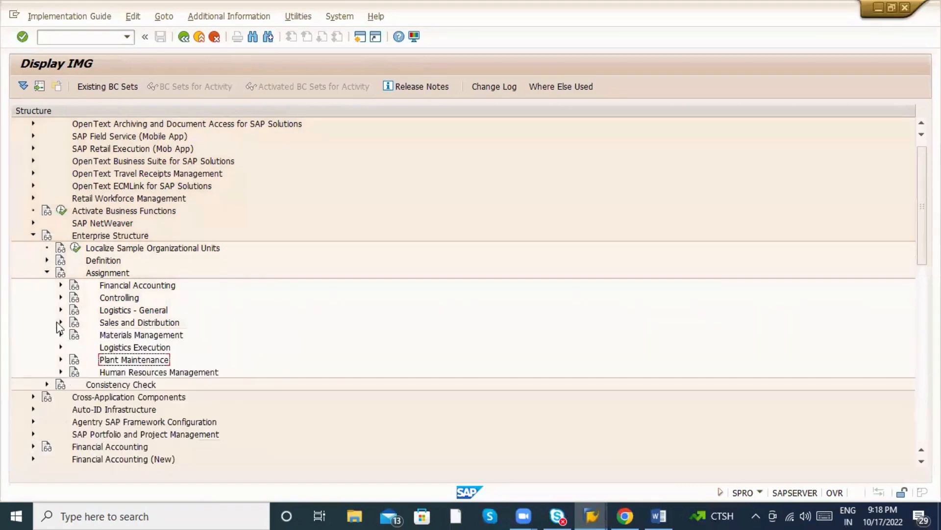
left_click(62, 347)
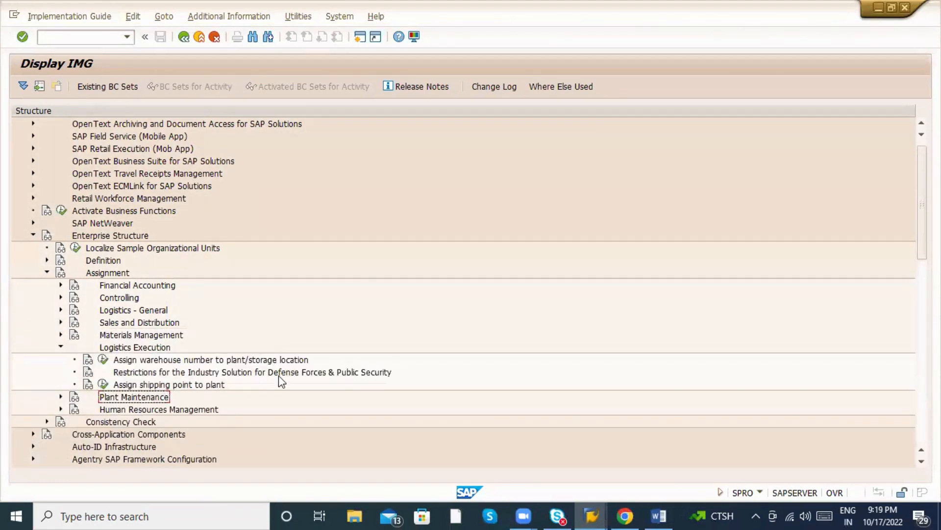
left_click(188, 385)
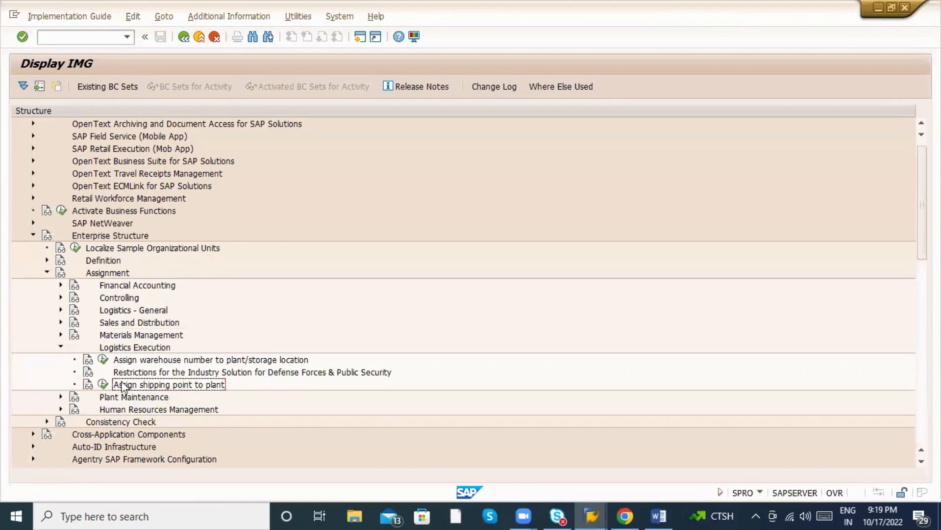
left_click(103, 385)
left_click(46, 273)
left_click(30, 235)
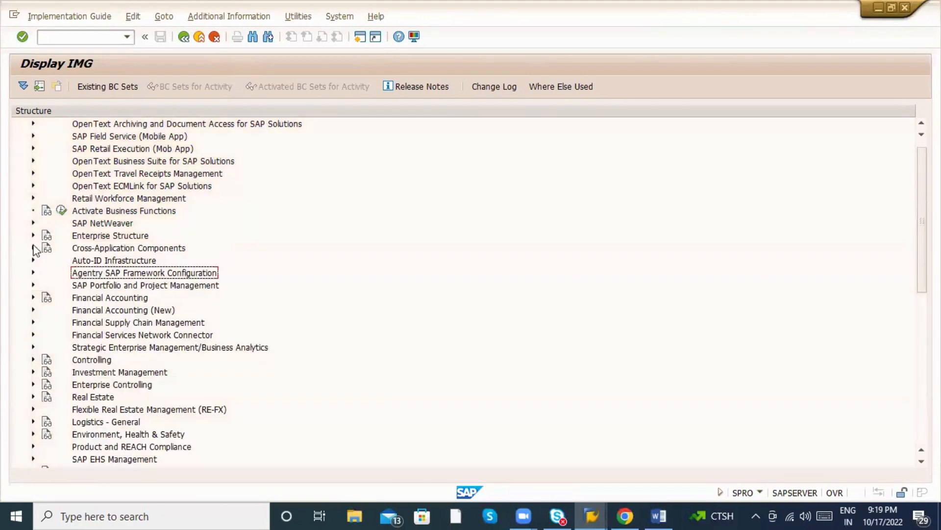
Expand Sales and Distribution > Sales > Sales Documents > Sales Document Header in the IMG.
scroll(130, 324, "down", 5)
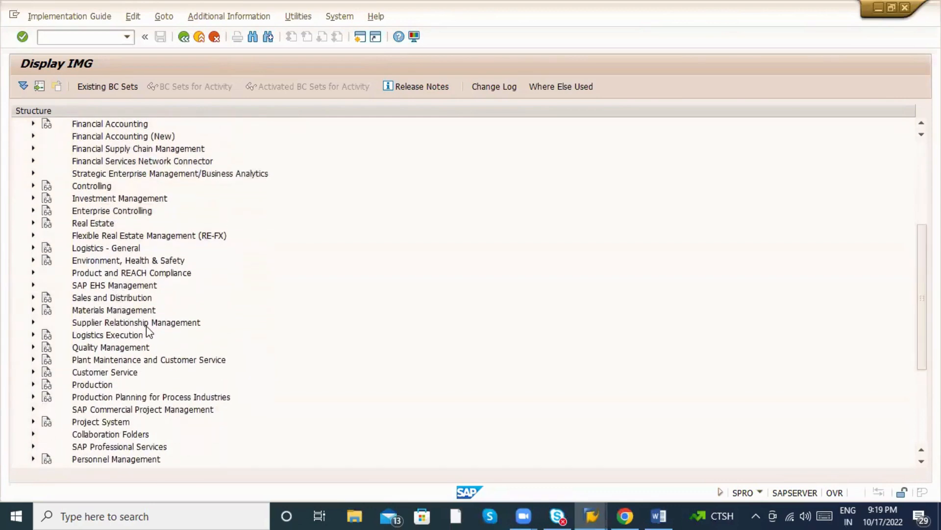
scroll(150, 334, "down", 5)
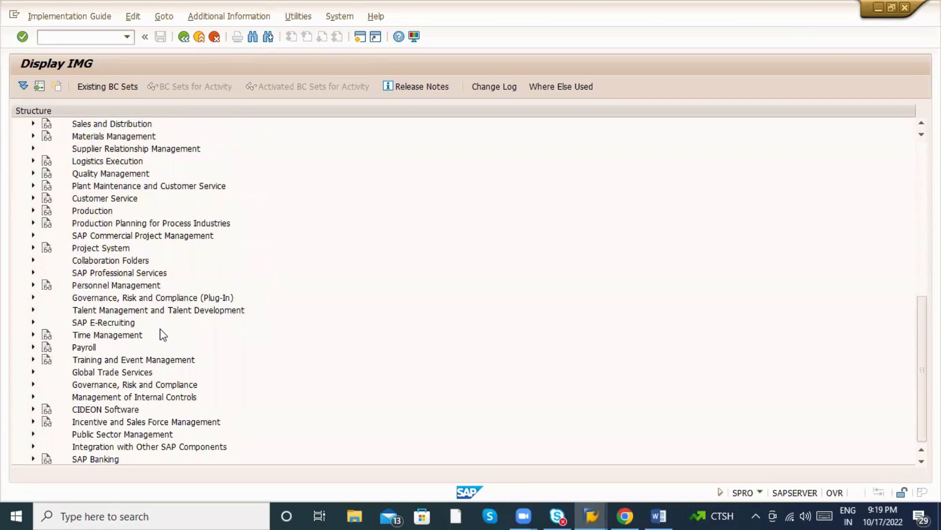
scroll(122, 280, "up", 1)
scroll(121, 279, "up", 1)
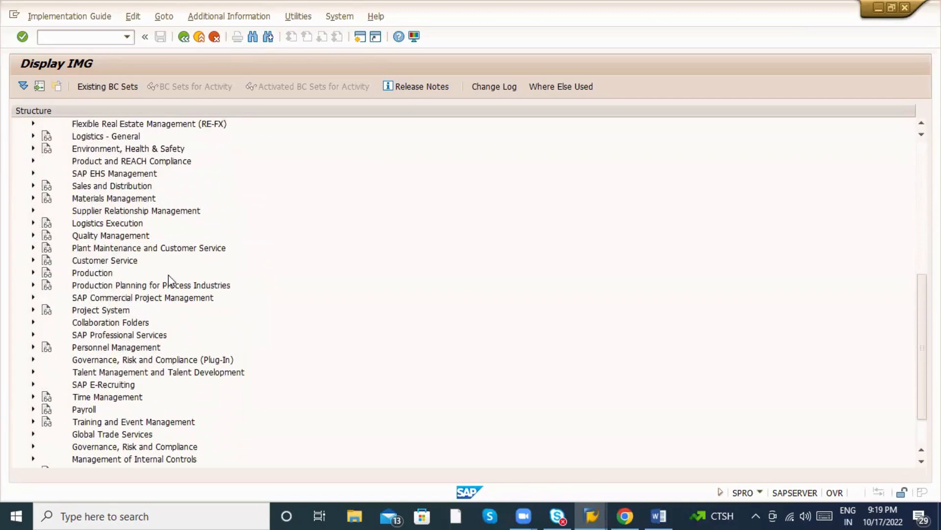
scroll(44, 236, "up", 1)
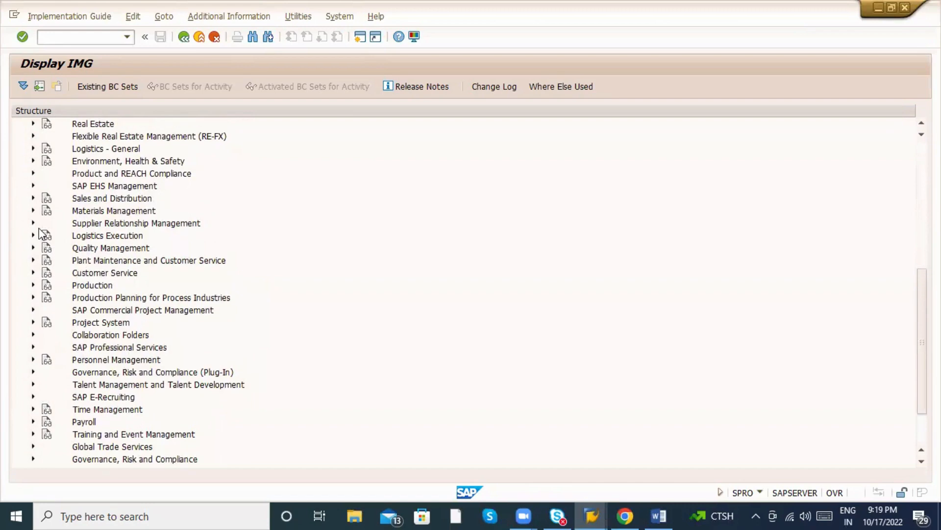
left_click(33, 198)
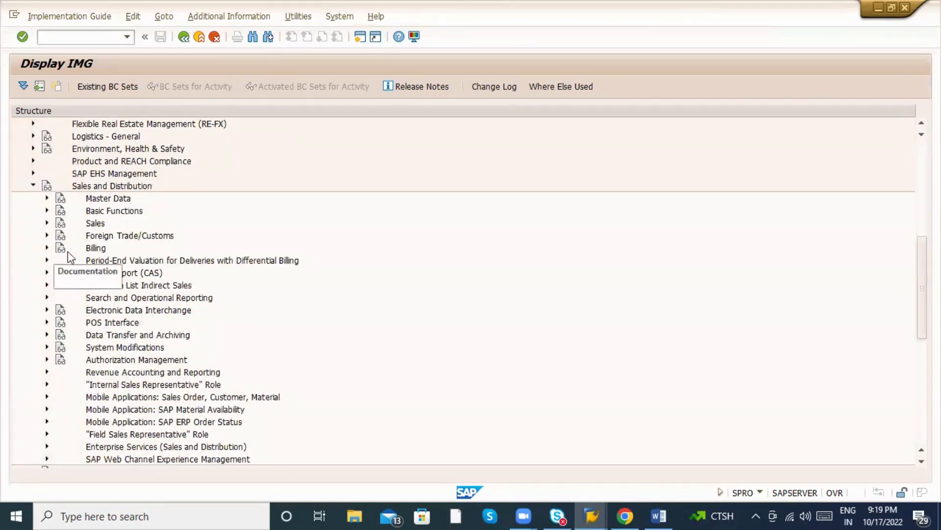
left_click(46, 223)
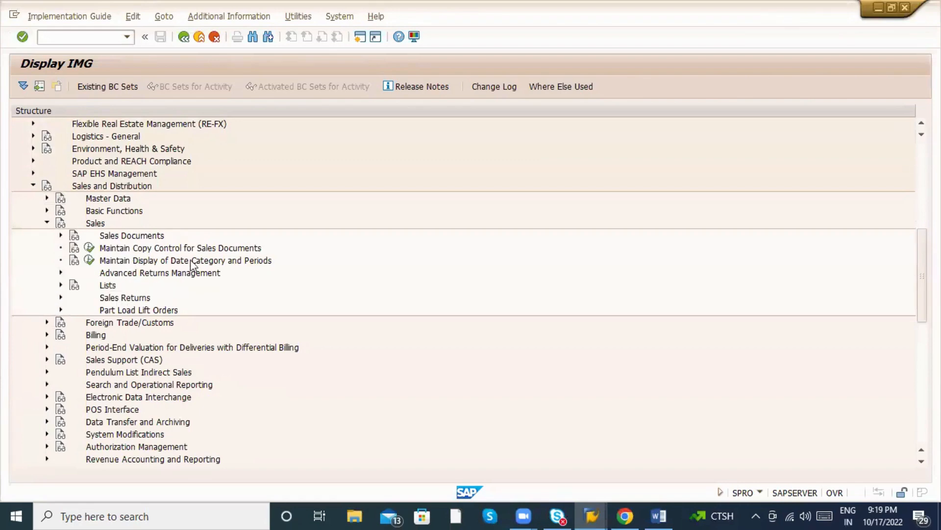
left_click(60, 236)
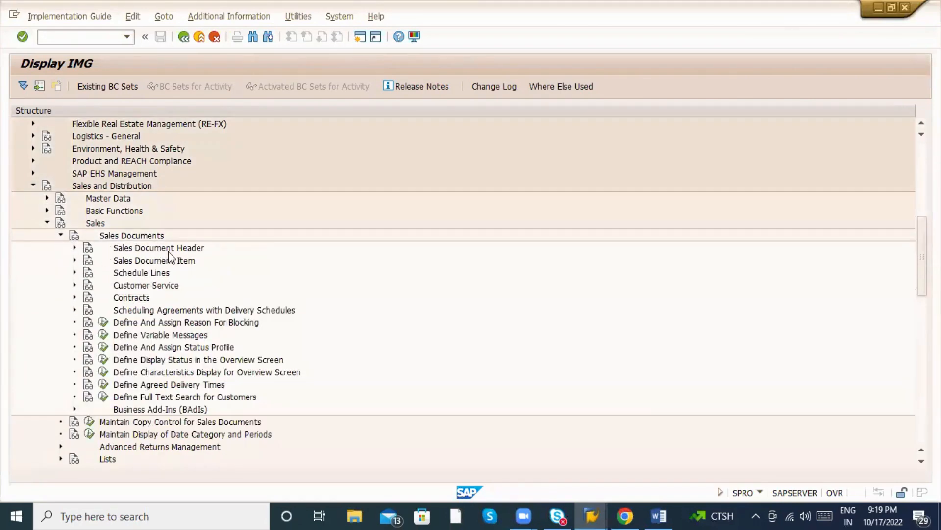
left_click(74, 248)
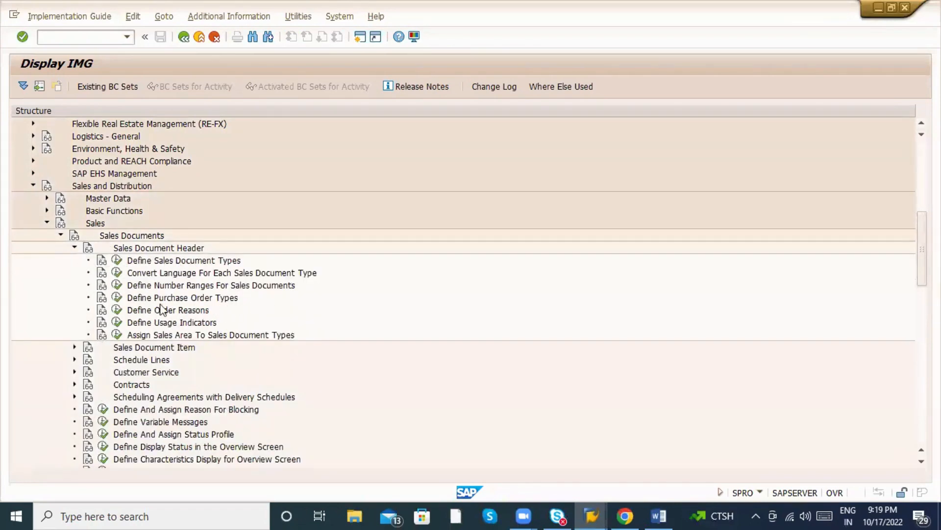
left_click(117, 297)
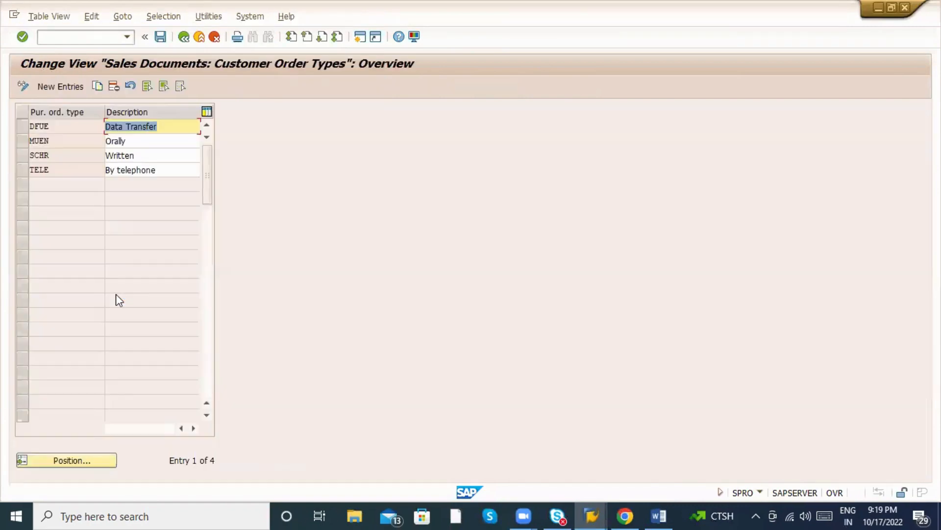
left_click(184, 37)
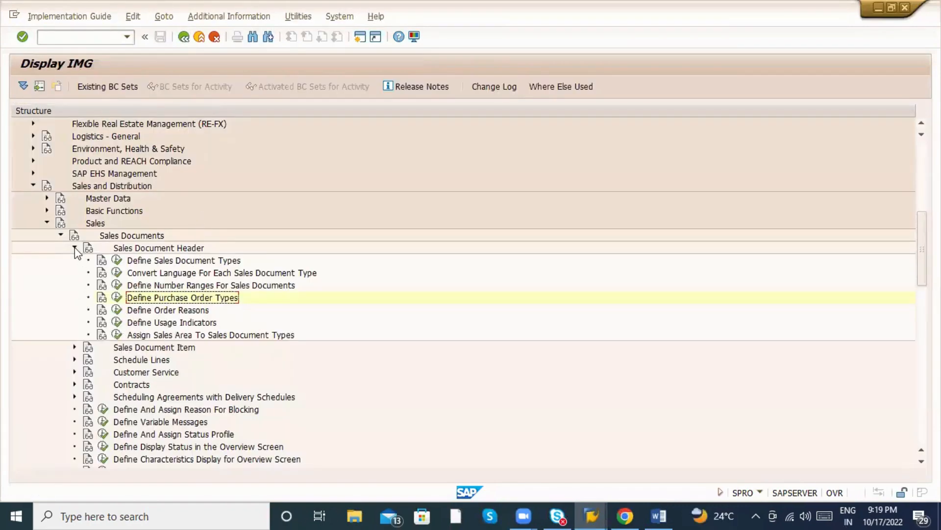
left_click(117, 334)
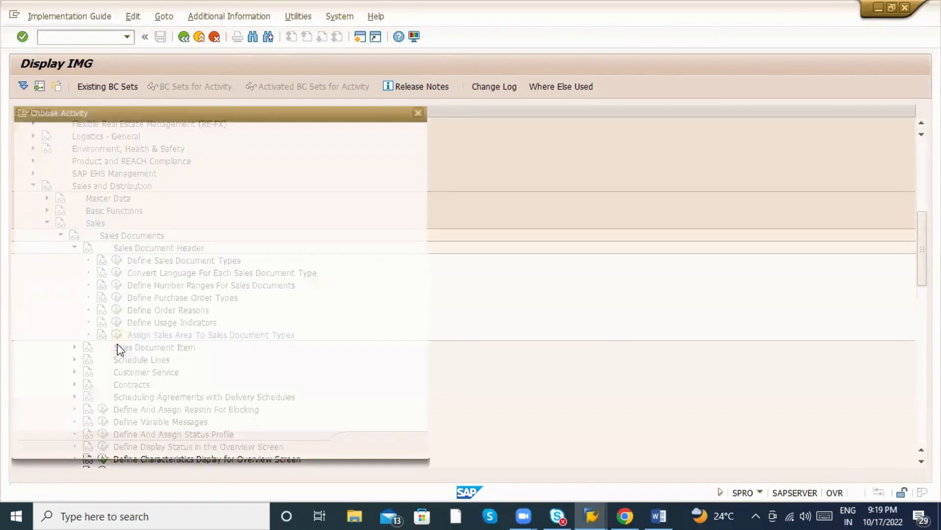
double_click(110, 206)
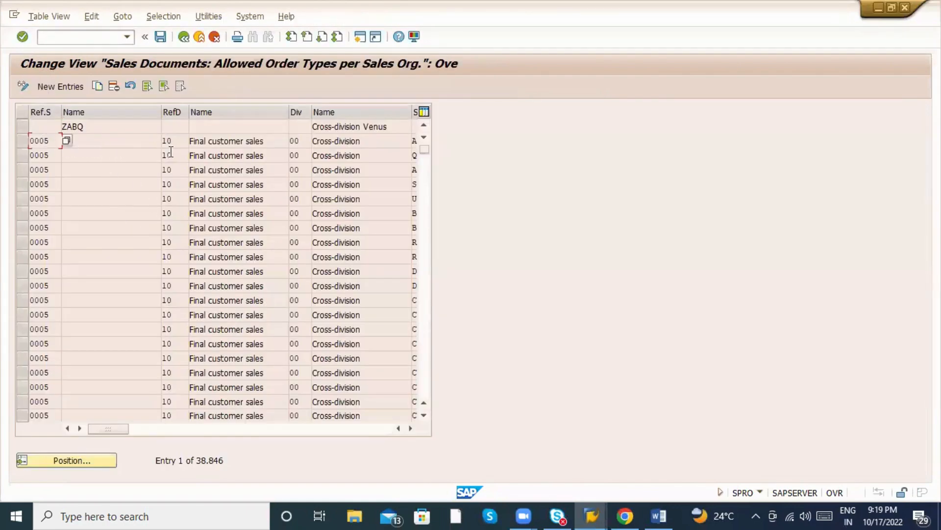
left_click(139, 142)
left_click(300, 154)
left_click(137, 429)
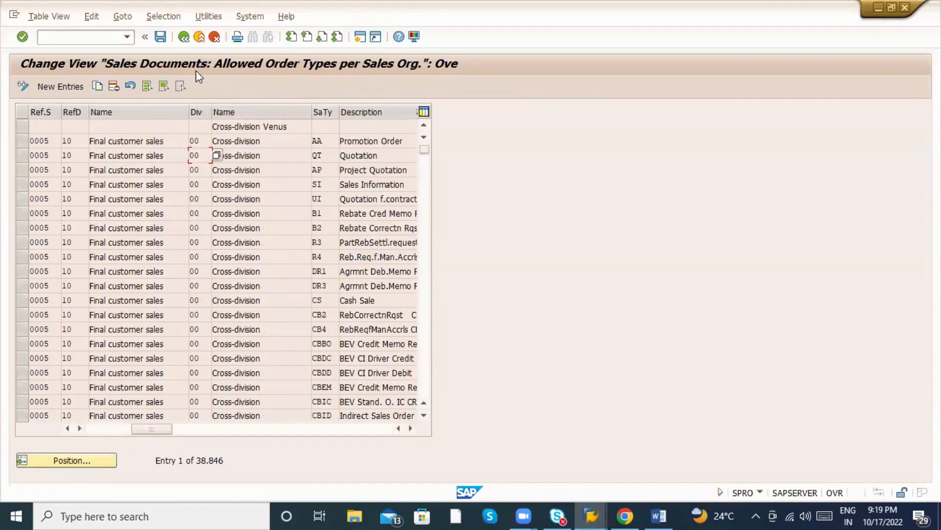
left_click(183, 37)
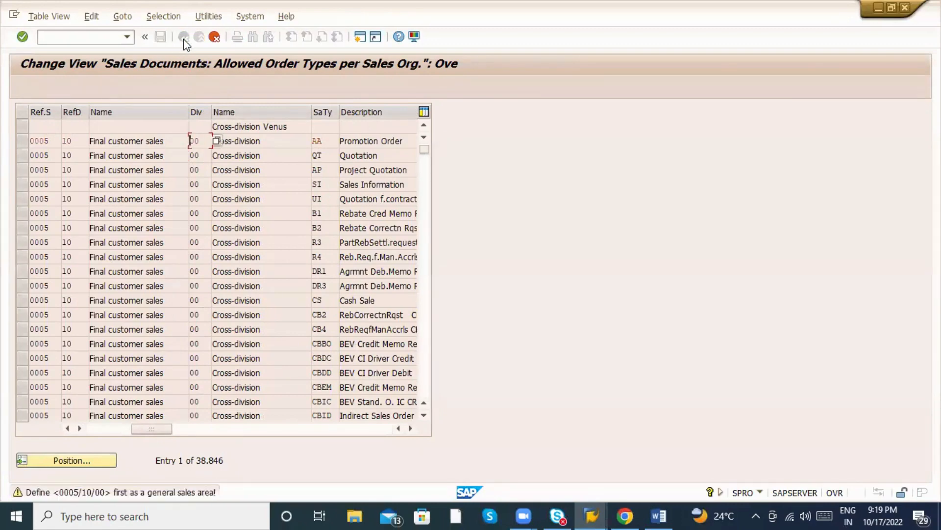
left_click(214, 38)
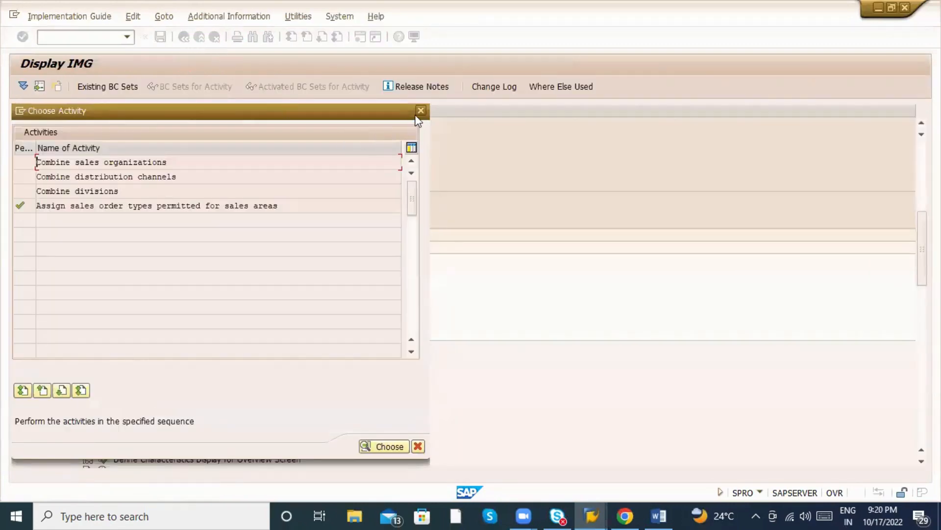
left_click(418, 113)
scroll(258, 269, "down", 3)
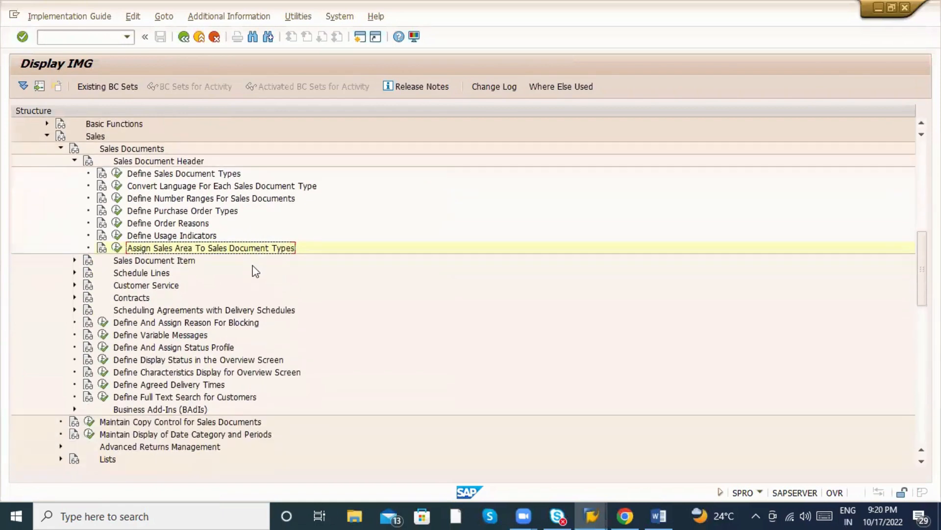
Expand Schedule Lines and point out Define and Assign Schedule Line Categories.
scroll(256, 271, "down", 1)
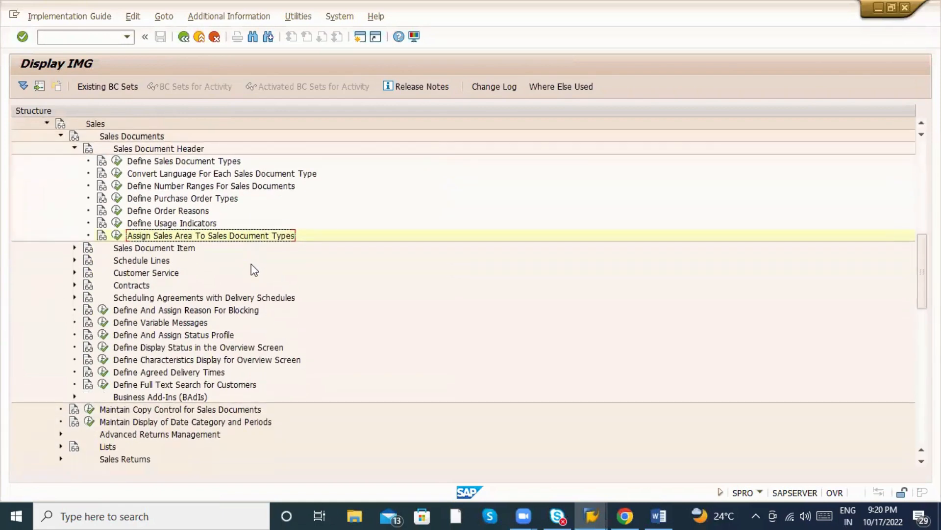
left_click(75, 260)
left_click(180, 278)
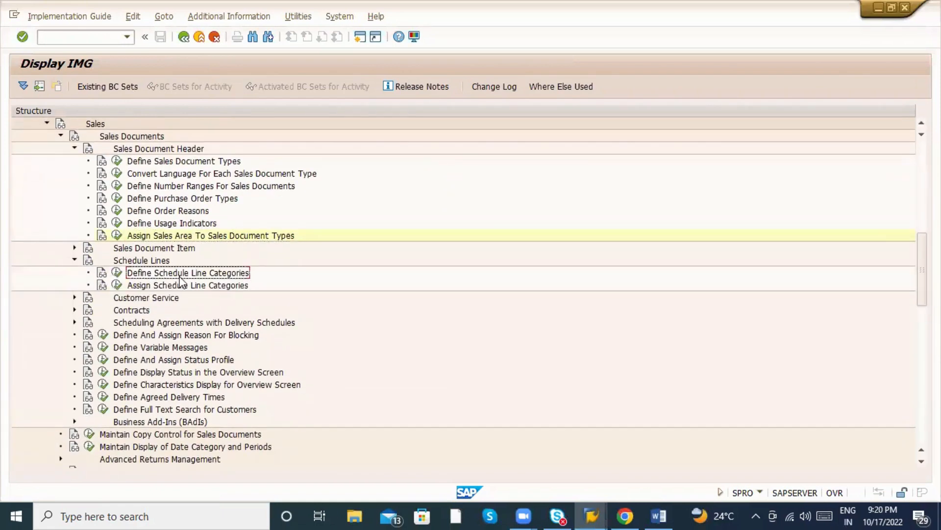
left_click(118, 286)
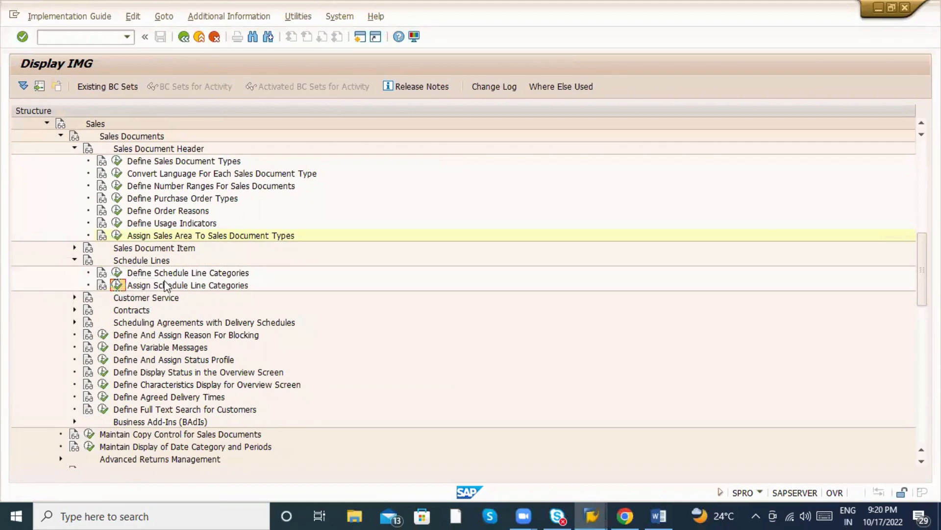
Expand Logistics Execution > Shipping > Basic Shipping Functions > Shipping Point and Goods Receiving Point Determination.
scroll(170, 275, "down", 6)
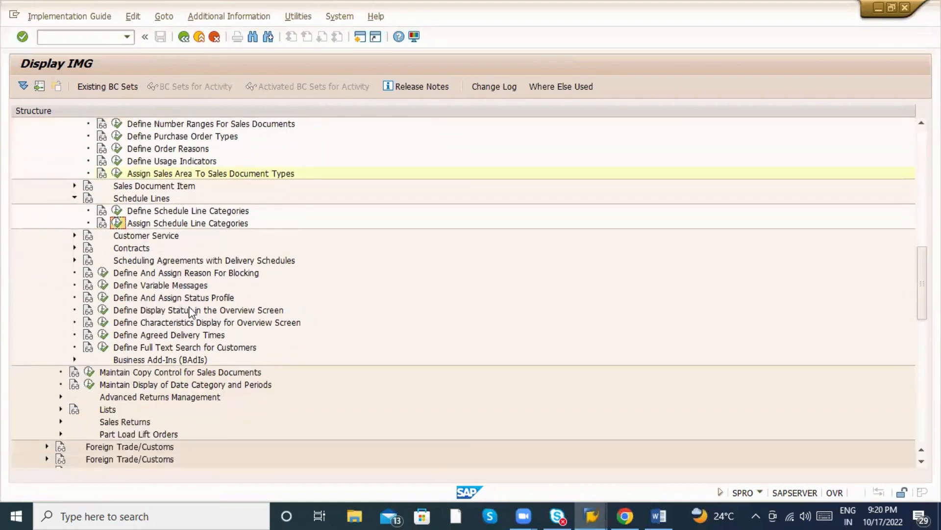
scroll(96, 326, "down", 8)
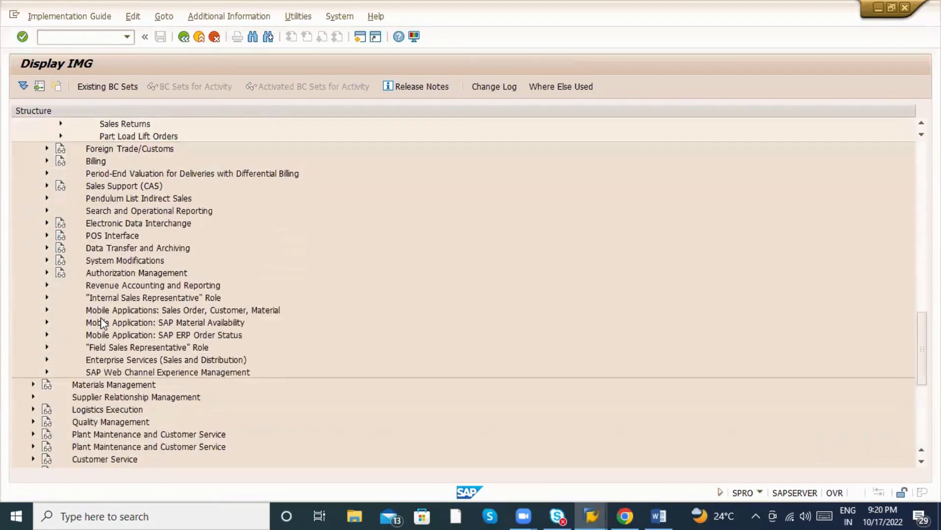
left_click(33, 248)
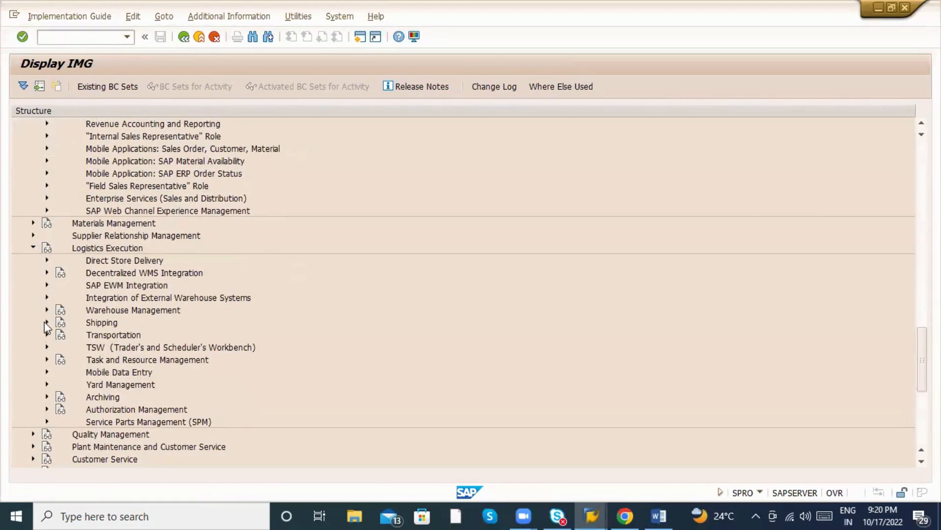
left_click(45, 323)
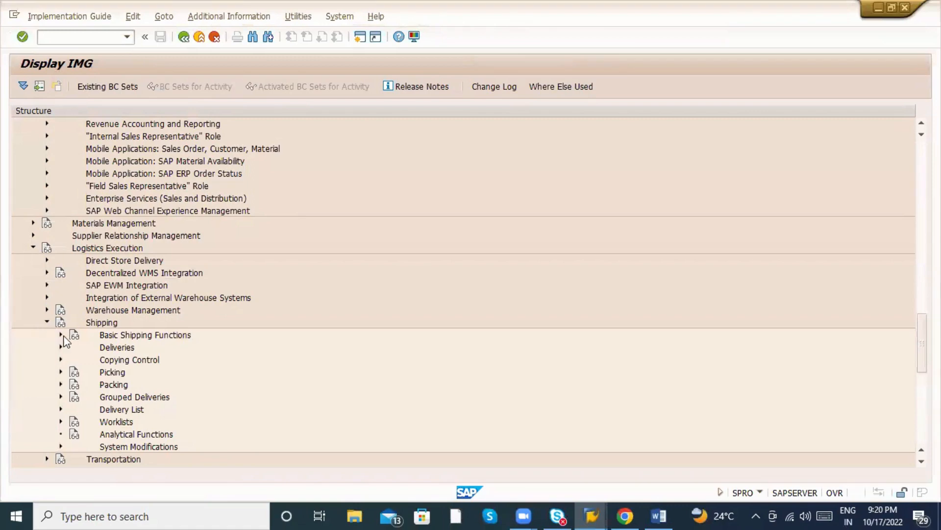
left_click(61, 335)
scroll(151, 287, "down", 4)
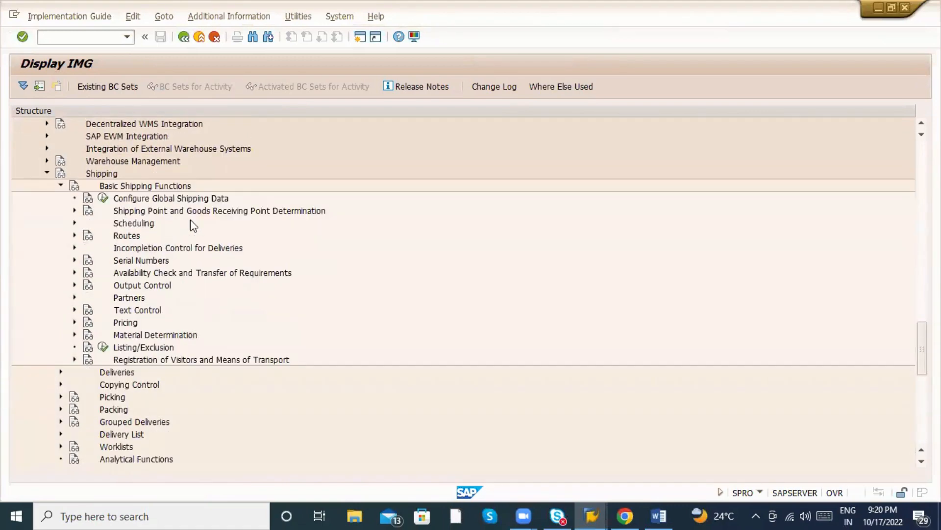
left_click(73, 212)
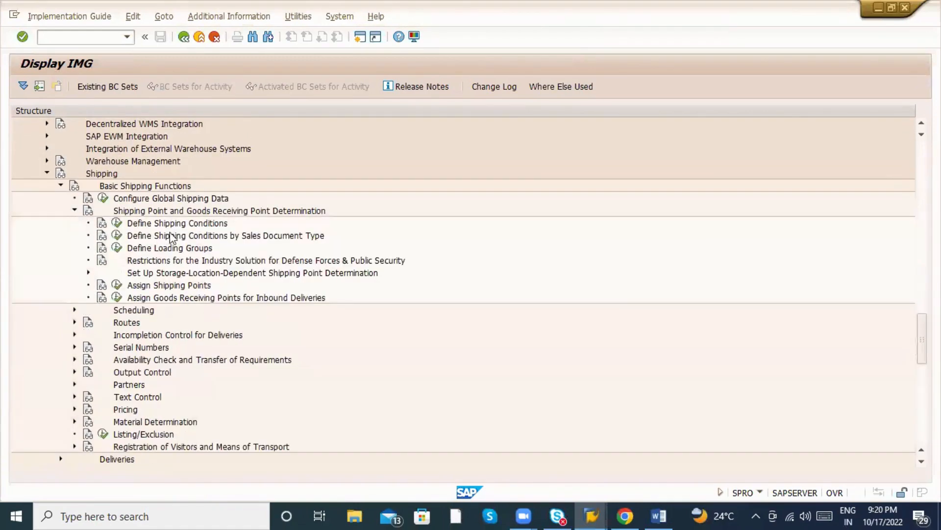
left_click(186, 235)
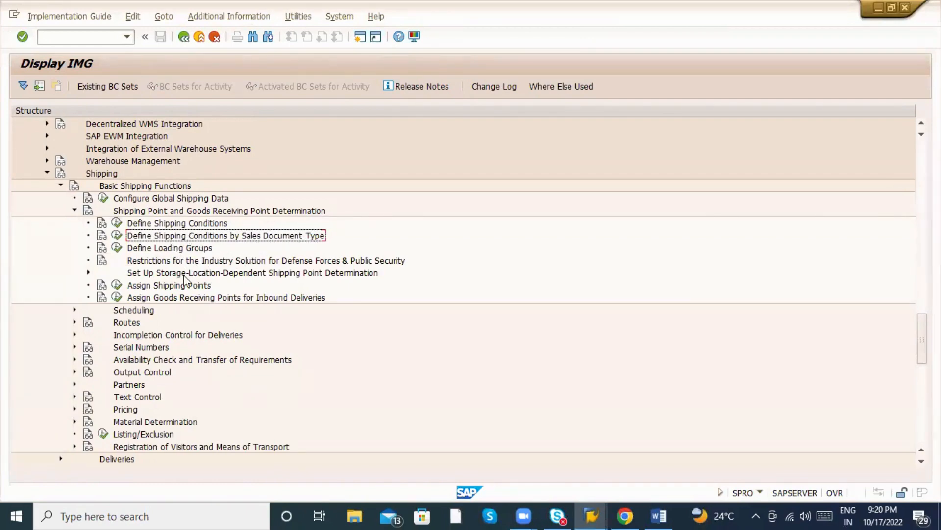
Check Assign Goods Receiving Points for Inbound Deliveries, then collapse the shipping branches.
left_click(116, 297)
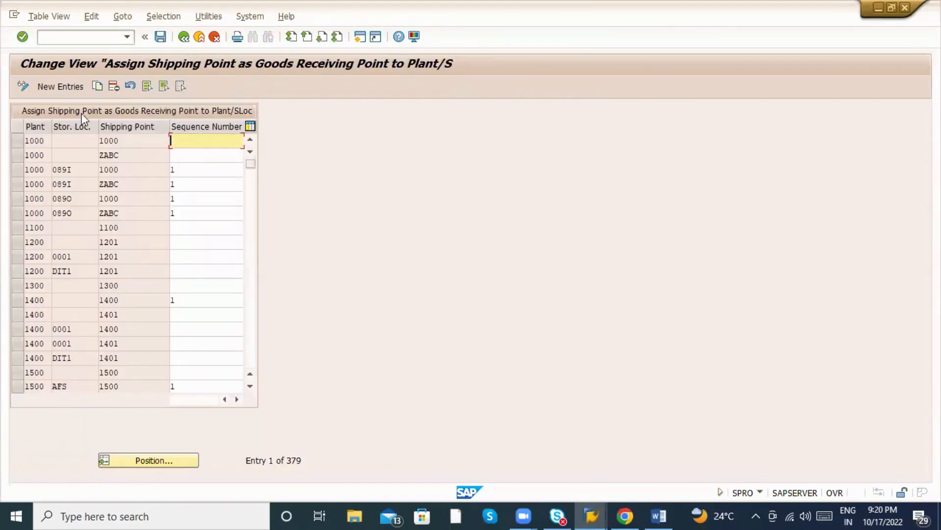
left_click(183, 36)
scroll(147, 255, "up", 1)
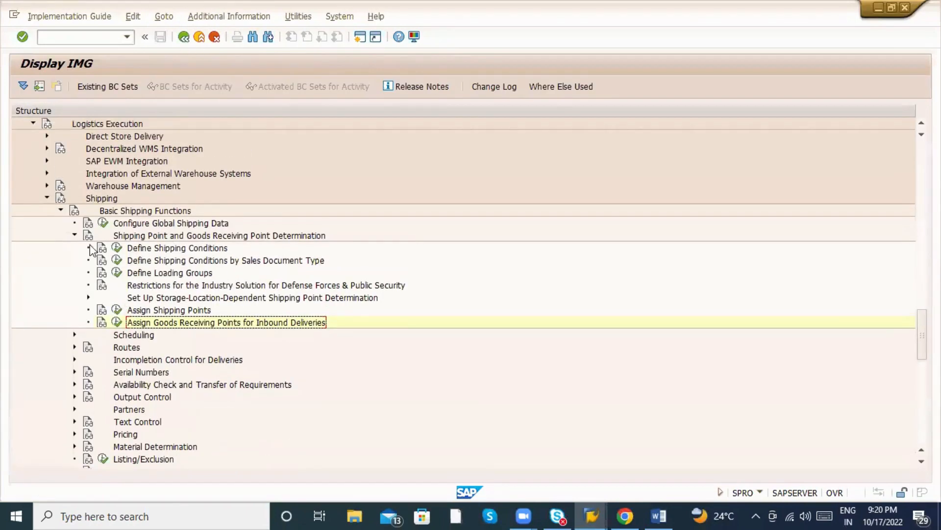
left_click(74, 235)
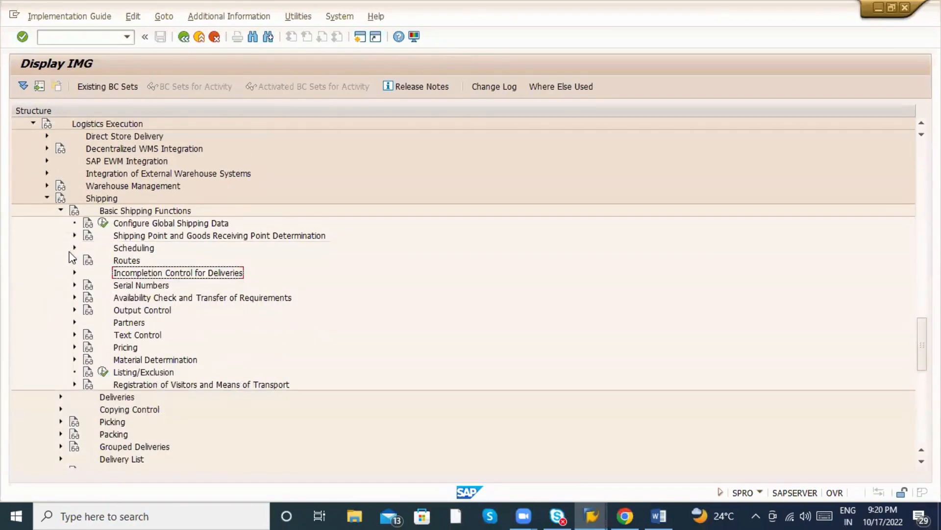
left_click(75, 247)
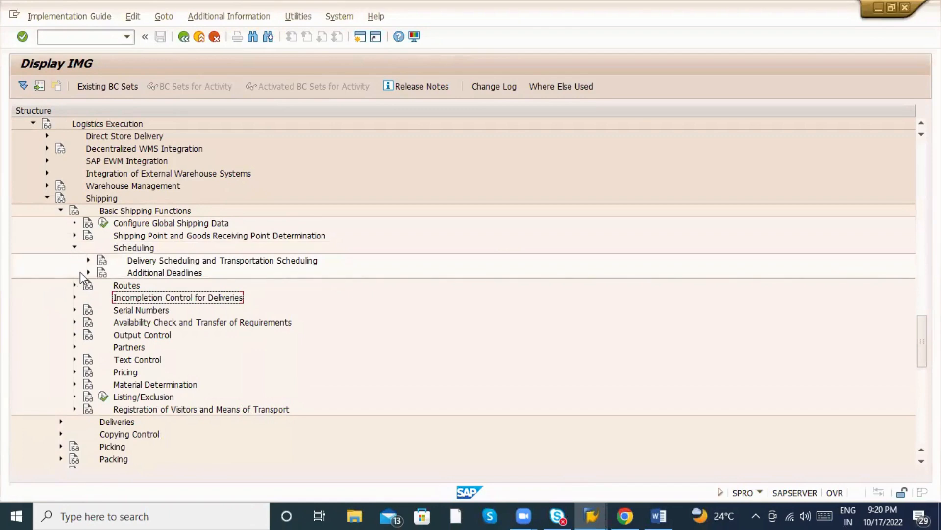
left_click(75, 247)
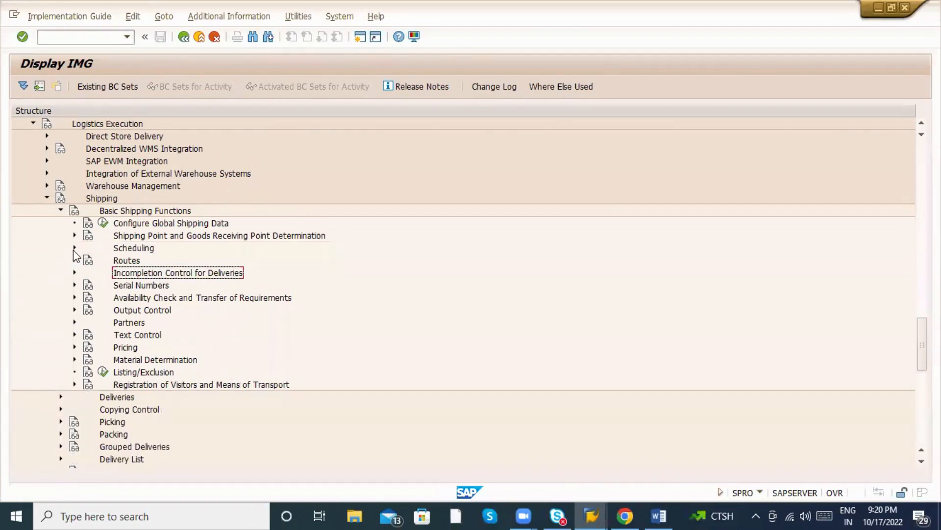
left_click(58, 210)
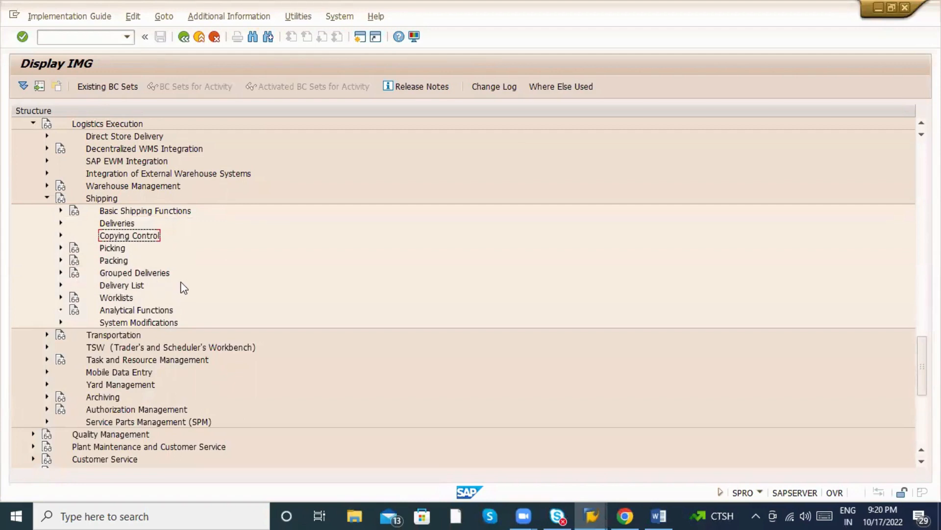
left_click(47, 198)
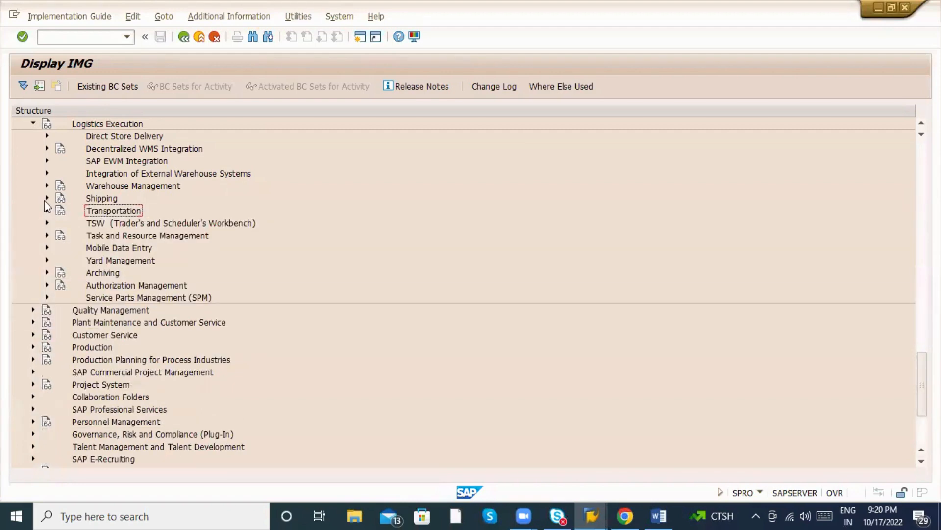
Collapse Sales Documents, Sales and Sales and Distribution, then cancel MM01's Org. Levels dialog.
scroll(173, 199, "up", 4)
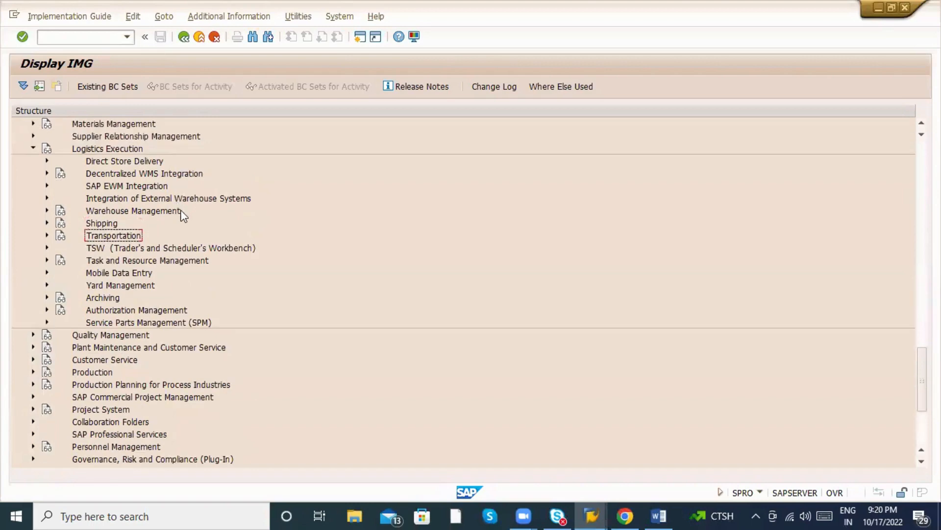
scroll(193, 236, "up", 12)
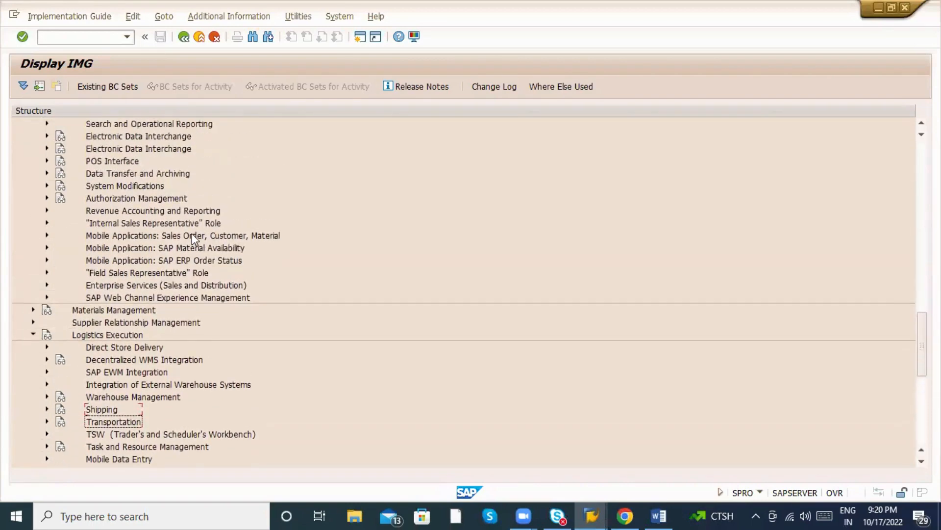
scroll(192, 234, "up", 1)
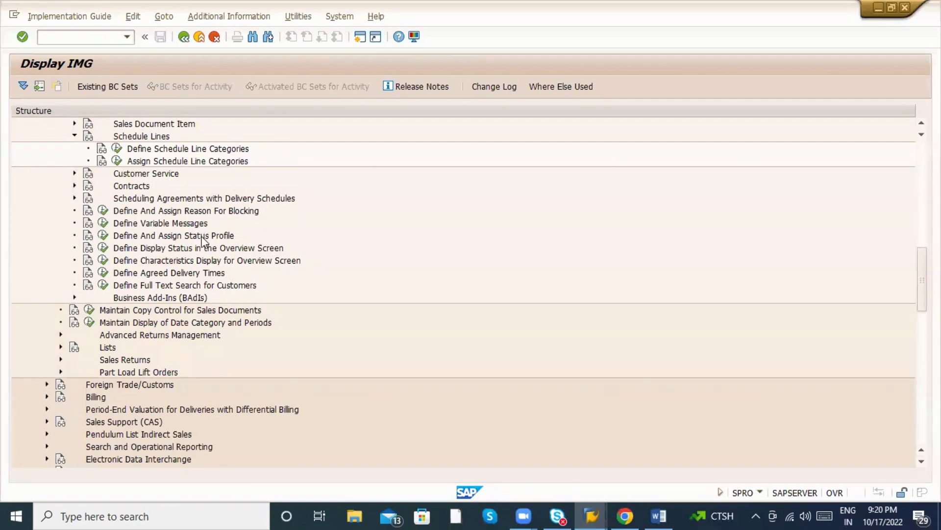
scroll(191, 247, "up", 4)
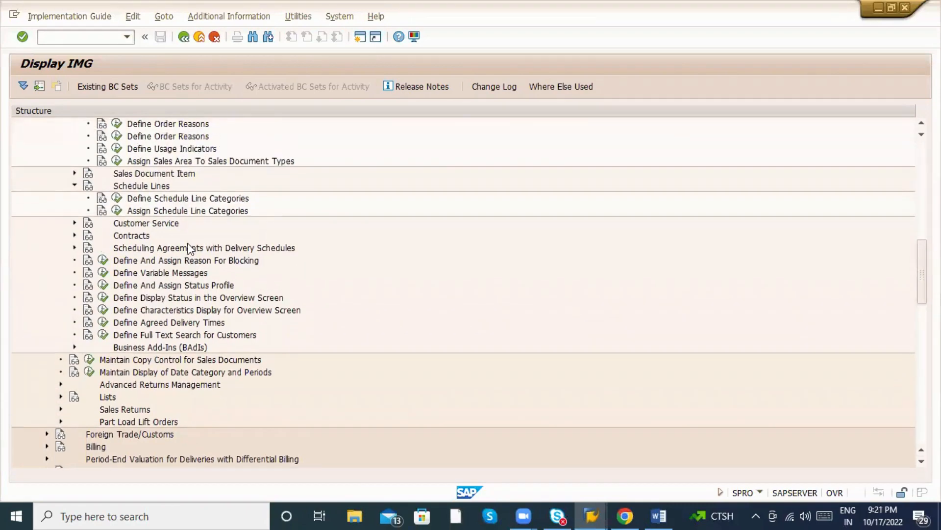
scroll(176, 248, "up", 3)
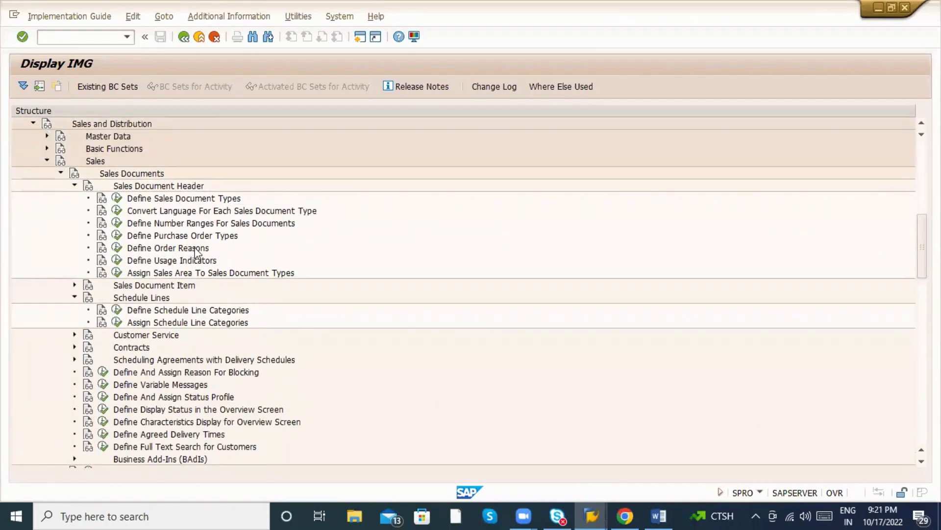
left_click(61, 247)
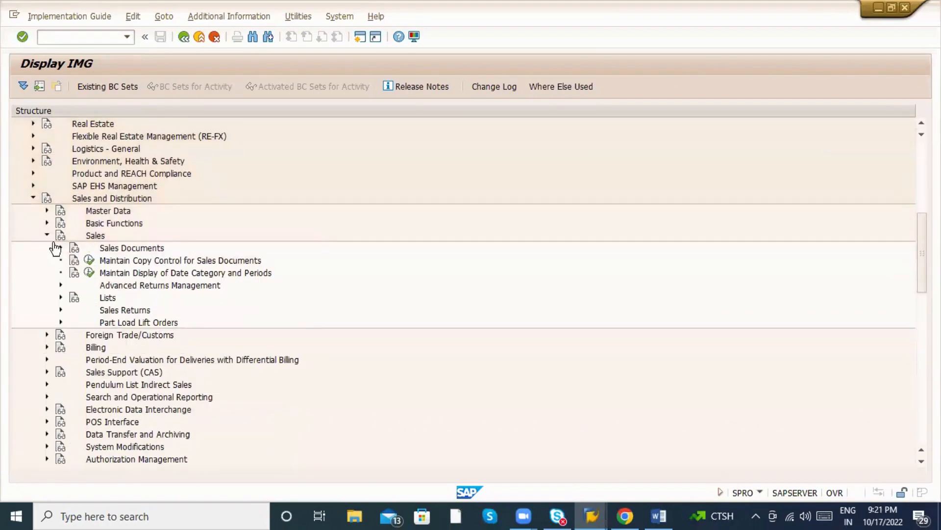
left_click(47, 235)
left_click(33, 198)
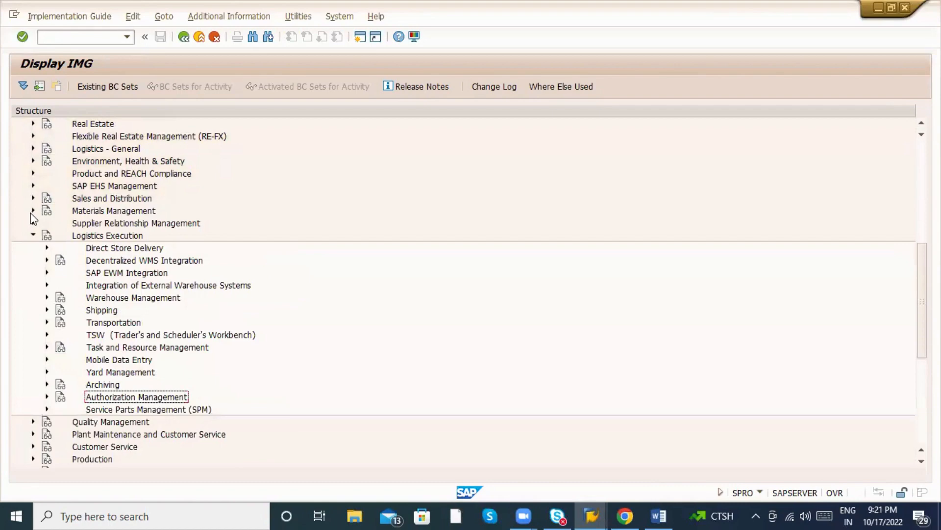
key("alt+Tab")
key("Escape")
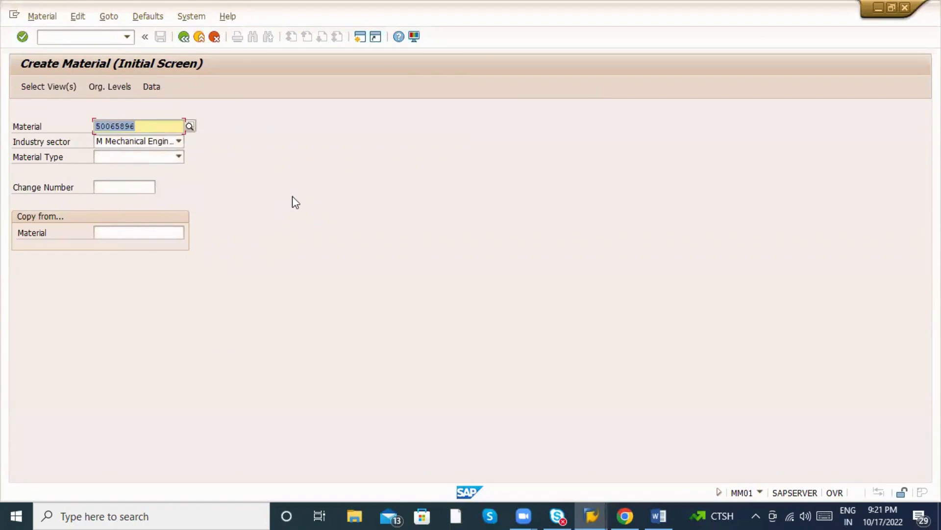
left_click(137, 152)
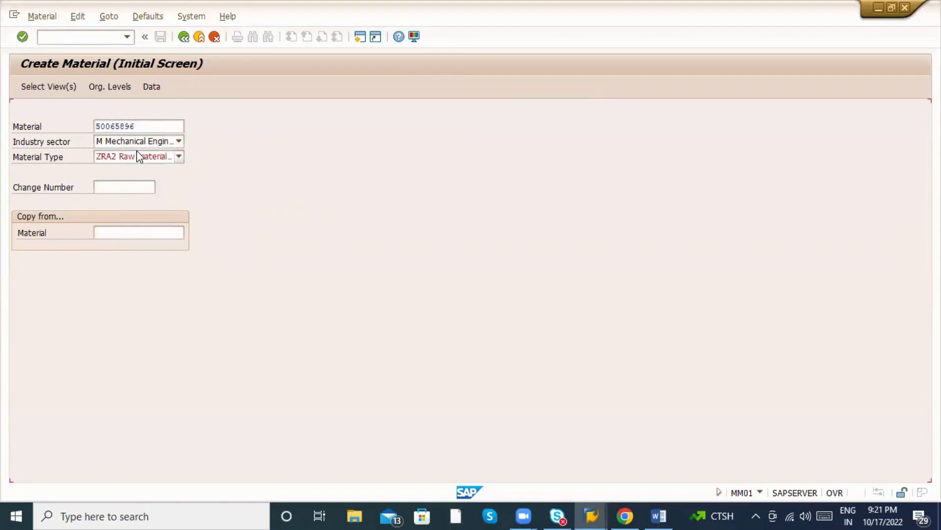
key("Return")
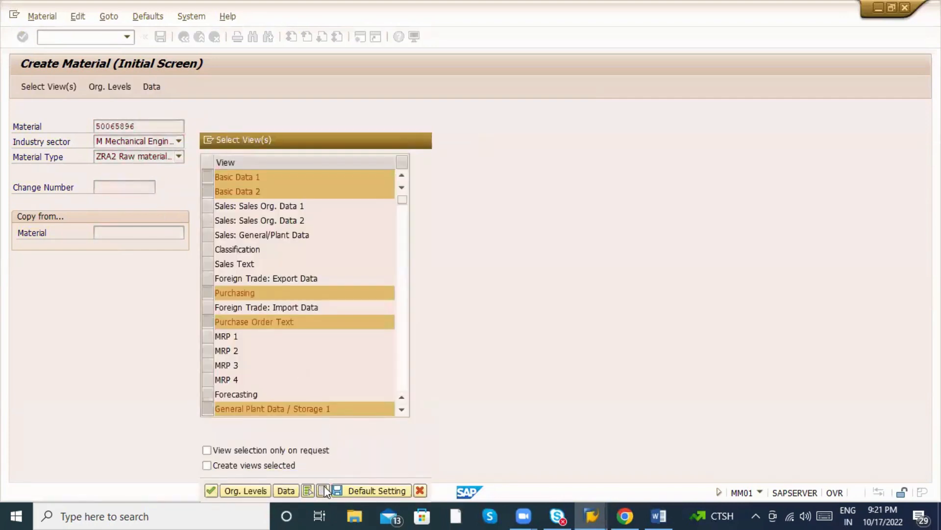
left_click(322, 490)
left_click(207, 205)
left_click(206, 215)
left_click(205, 216)
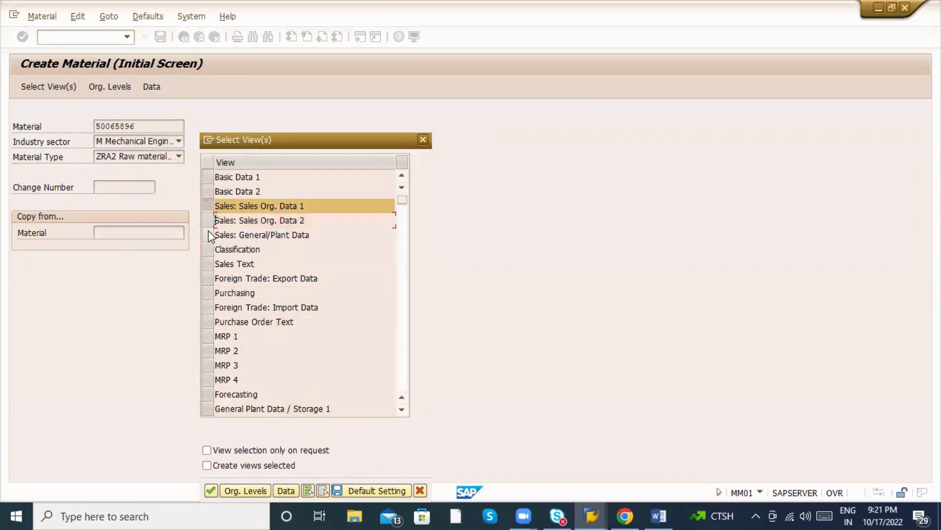
left_click(208, 230)
left_click(205, 225)
key("Return")
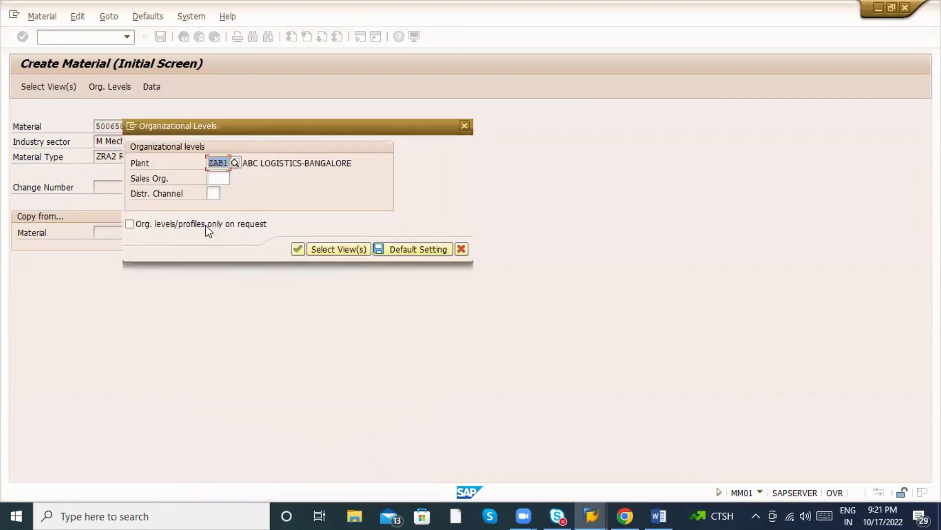
key("BackSpace")
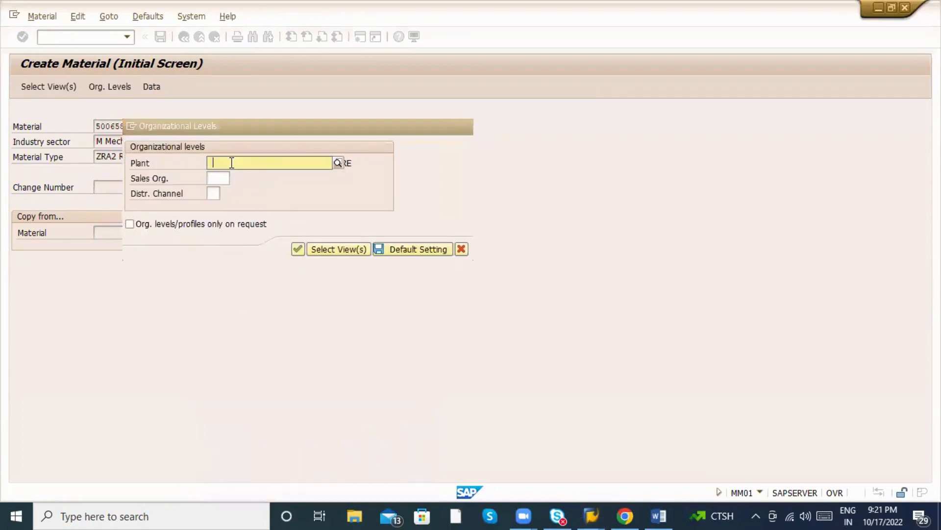
left_click(130, 224)
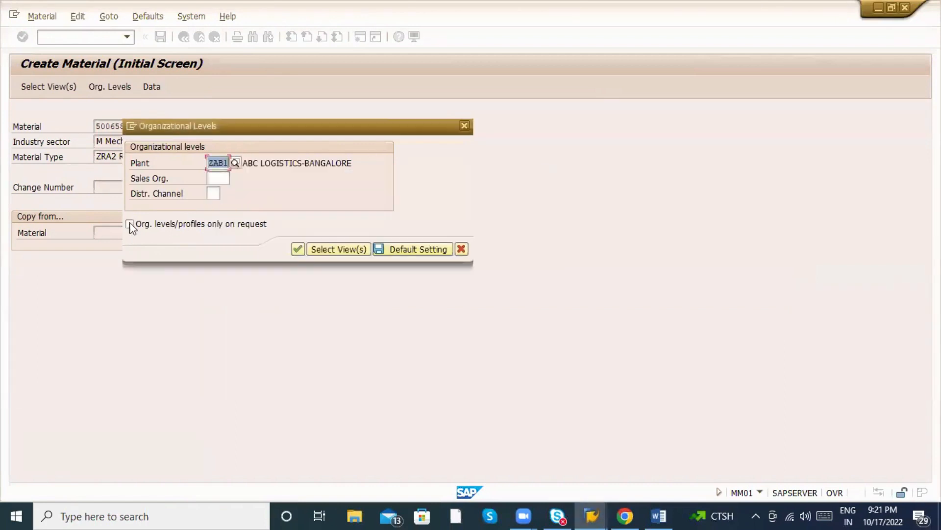
key("Escape")
left_click(108, 234)
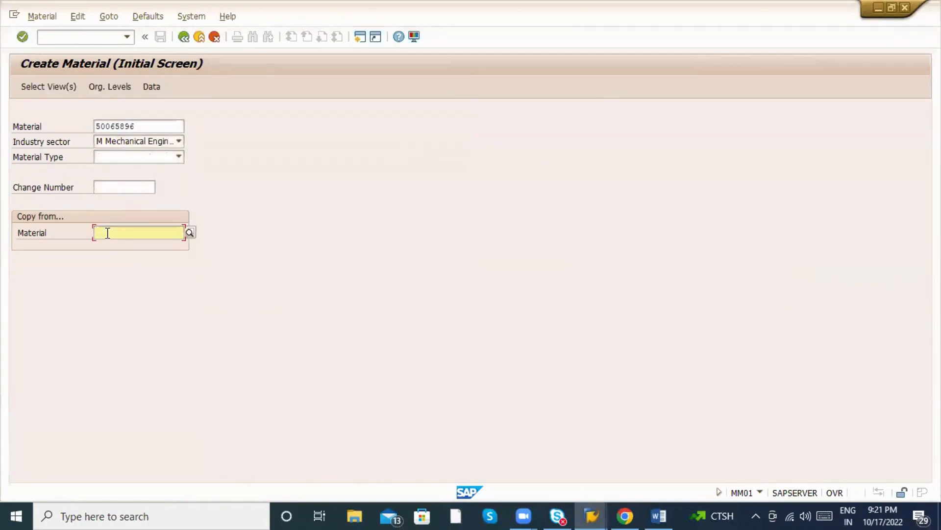
left_click(107, 233)
left_click(107, 232)
Enter material 50065962 in the Copy from Material reference field.
left_click(156, 126)
key("BackSpace")
key("BackSpace")
key("BackSpace")
key("BackSpace")
key("BackSpace")
key("BackSpace")
key("BackSpace")
key("BackSpace")
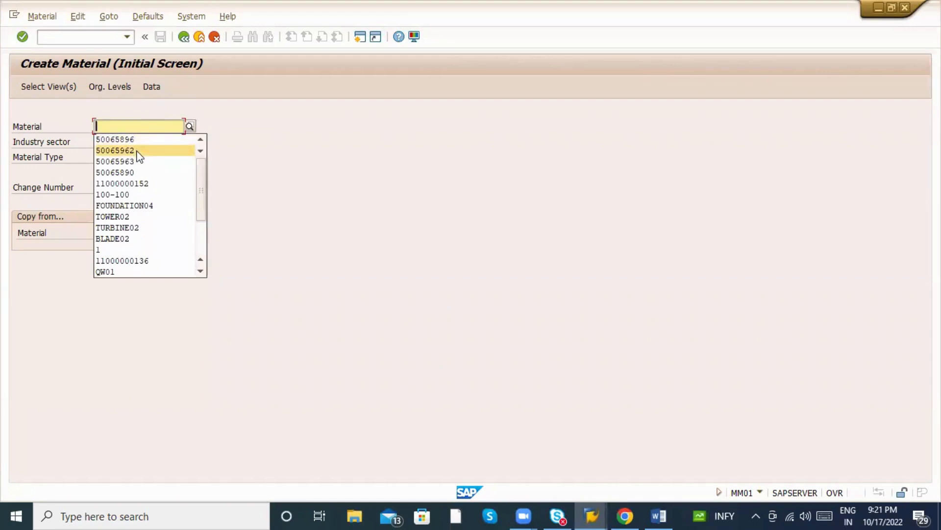
left_click(138, 150)
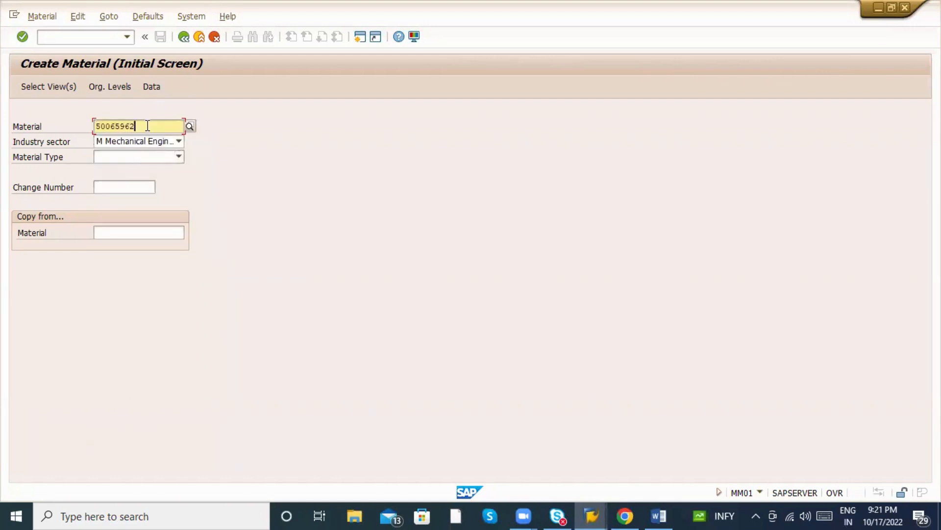
left_click_drag(147, 126, 76, 124)
key("ctrl+c")
left_click(116, 232)
key("ctrl+v")
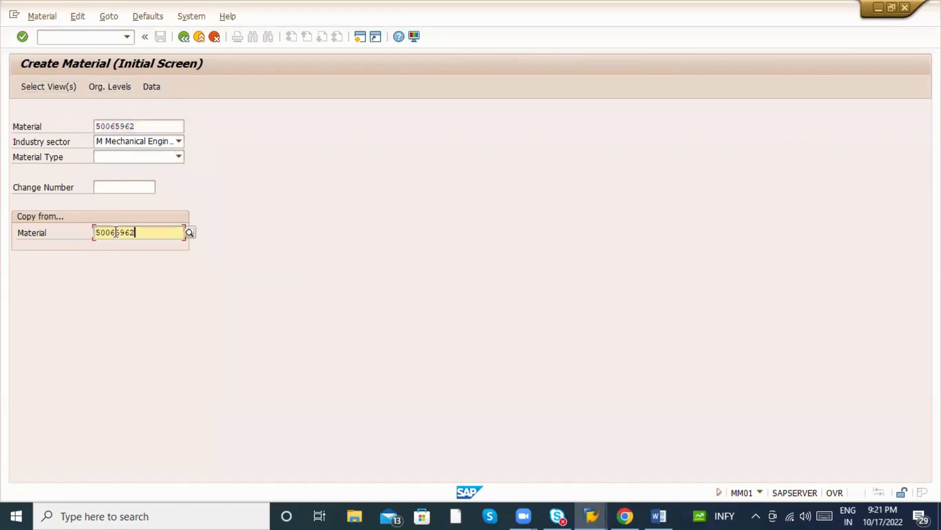
Enter 50065896 as the new material and confirm to open the Select View(s) list.
left_click(147, 126)
key("BackSpace")
key("BackSpace")
key("BackSpace")
key("BackSpace")
key("BackSpace")
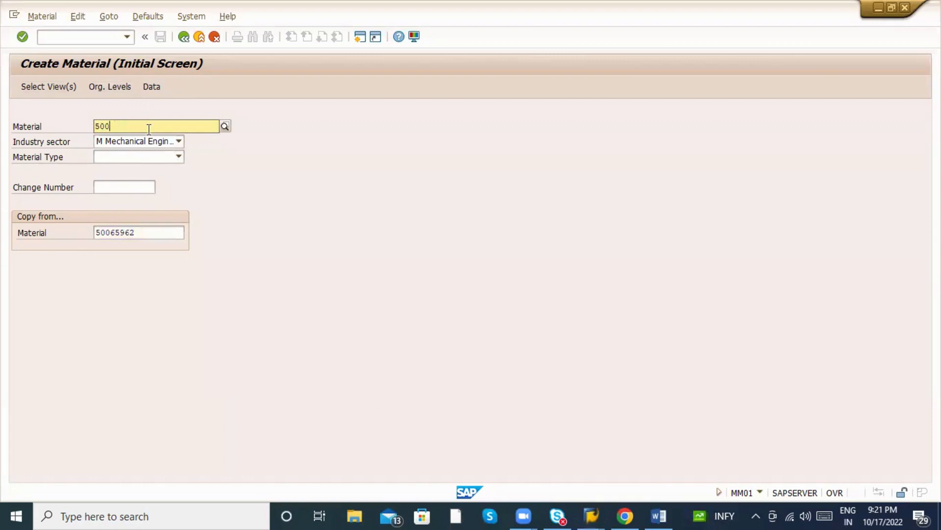
key("BackSpace")
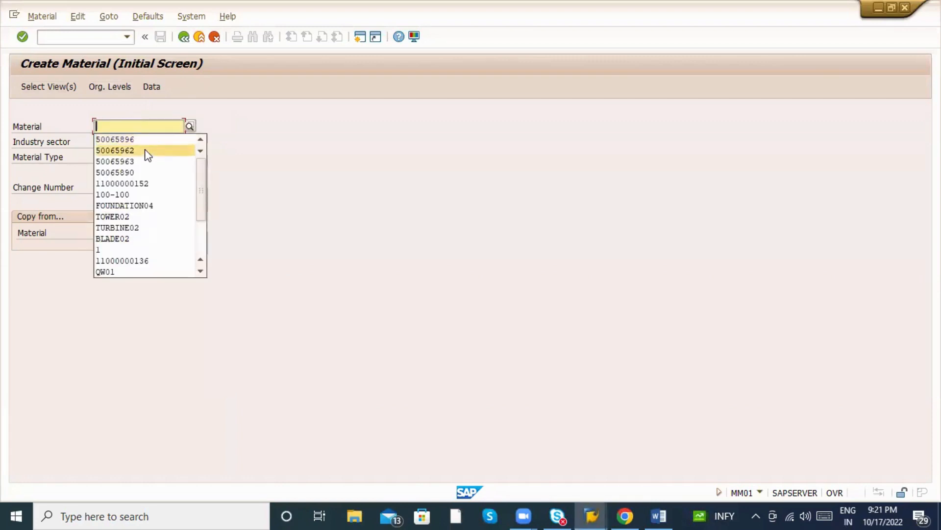
left_click(144, 140)
key("Return")
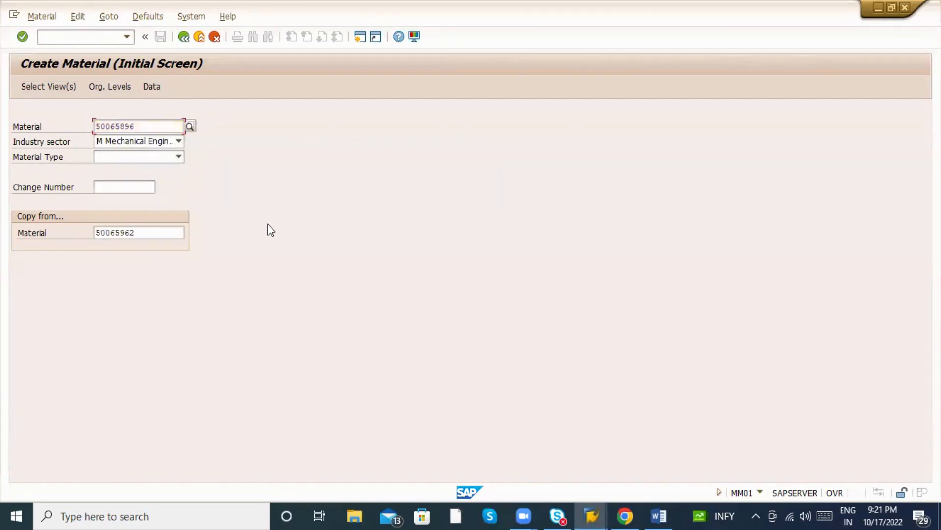
key("Return")
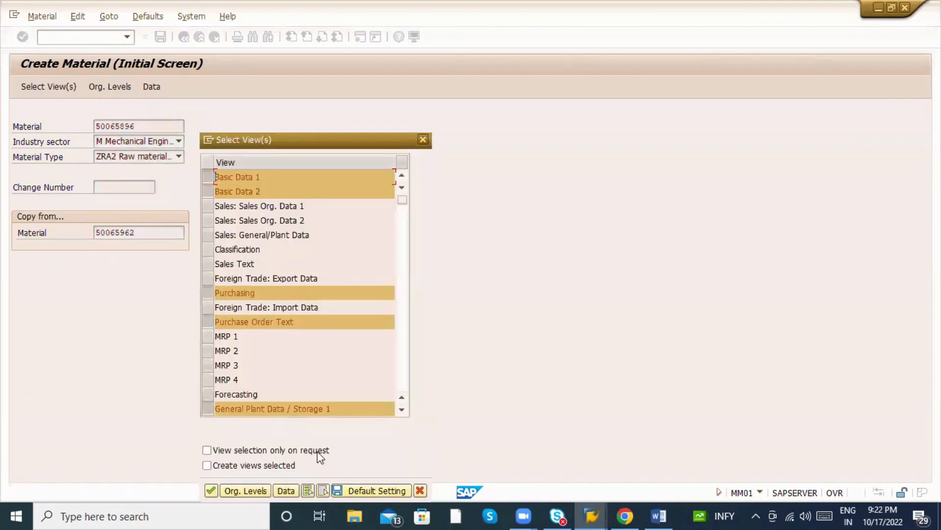
Select only the sales views, Sales: Sales Org. Data 1 through Sales: General/Plant Data.
left_click(323, 491)
left_click(208, 207)
left_click_drag(208, 222, 208, 240)
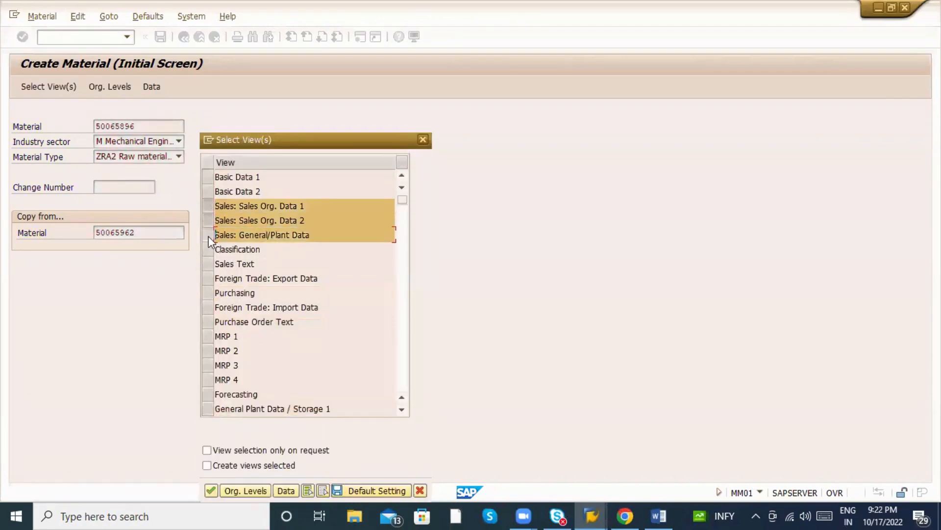
key("Return")
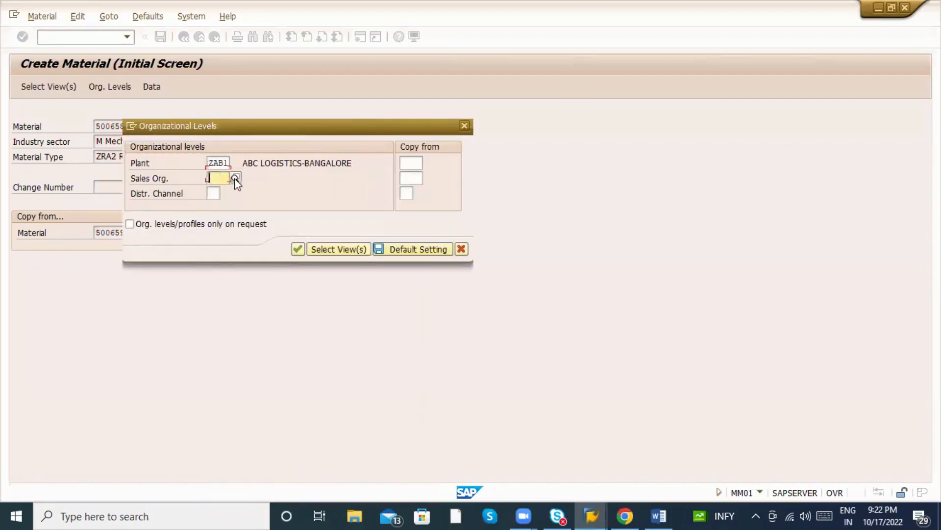
Set org levels to sales org ZAB1 and channel ZA, copying from plant ZAB, sales org ZAB1 and channel ZA.
left_click(235, 192)
left_click(215, 195)
left_click(215, 204)
left_click(411, 163)
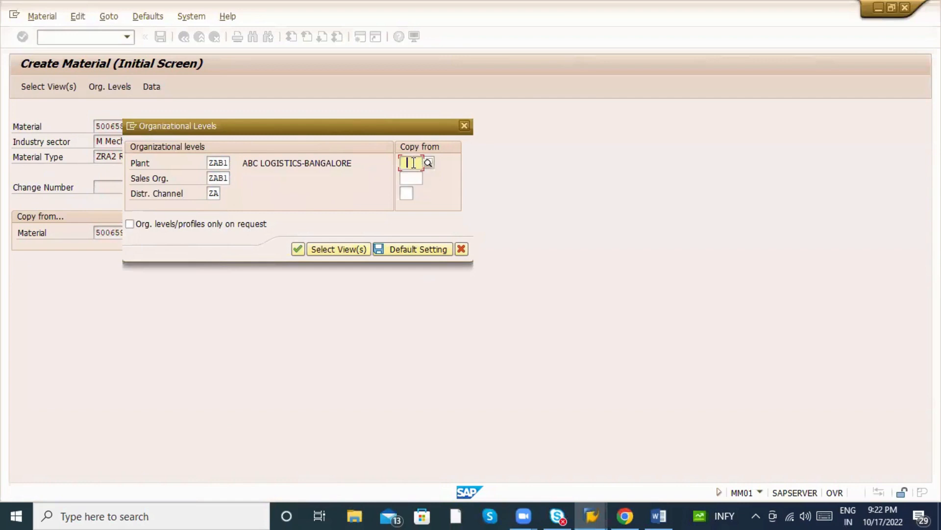
type("ZAB1")
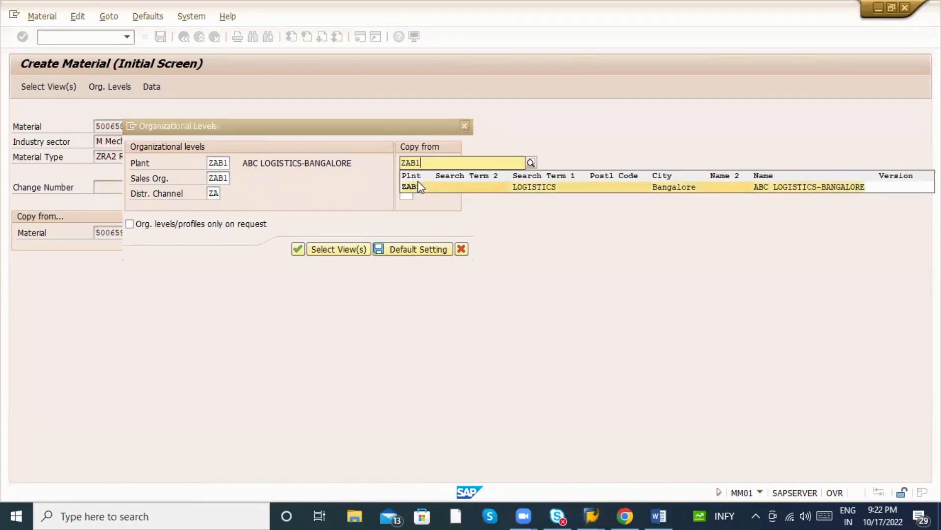
left_click(410, 182)
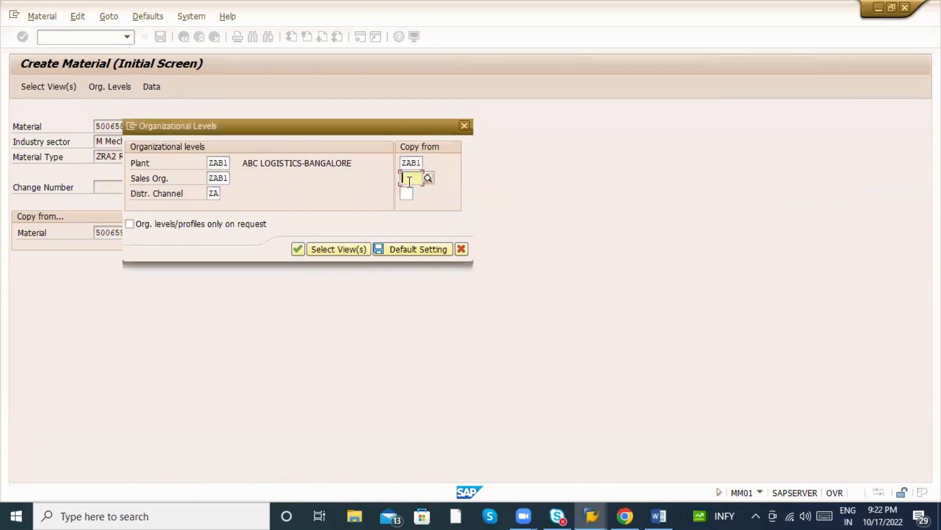
type("ZAB")
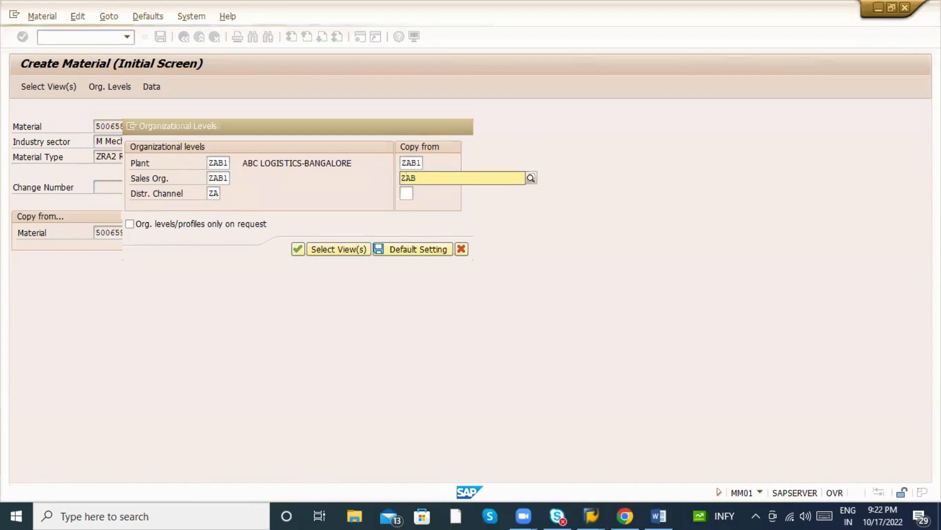
type("1")
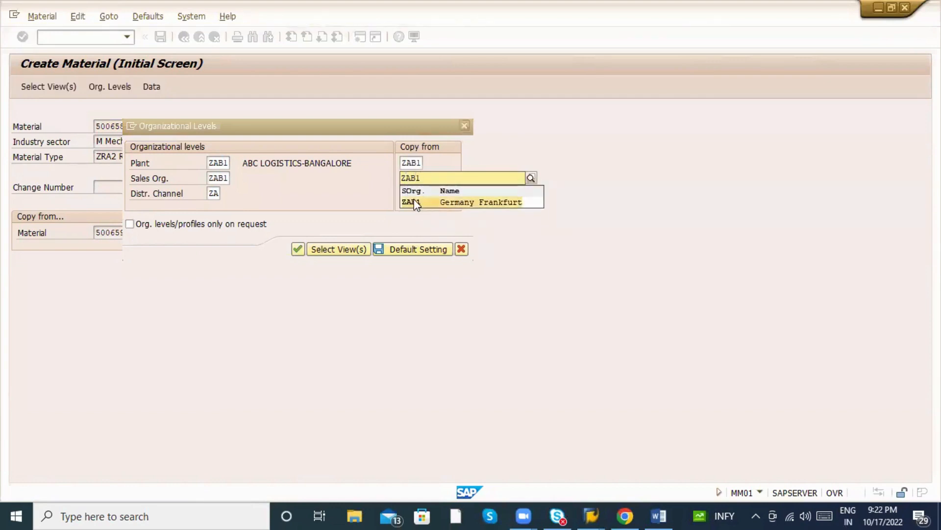
left_click(416, 202)
left_click(412, 193)
type("ZA")
key("Return")
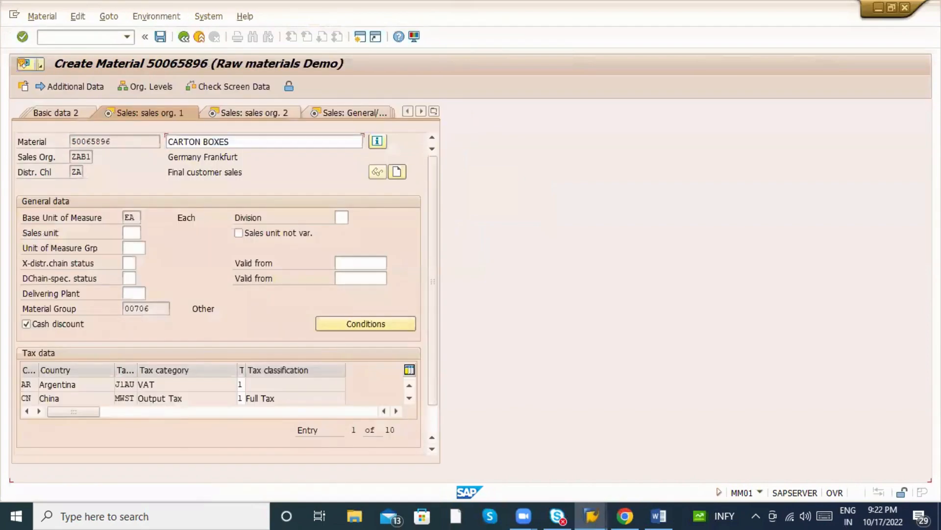
Advance through the sales views, cancelling the exit prompt to stay on General/Plant.
key("Return")
key("Return")
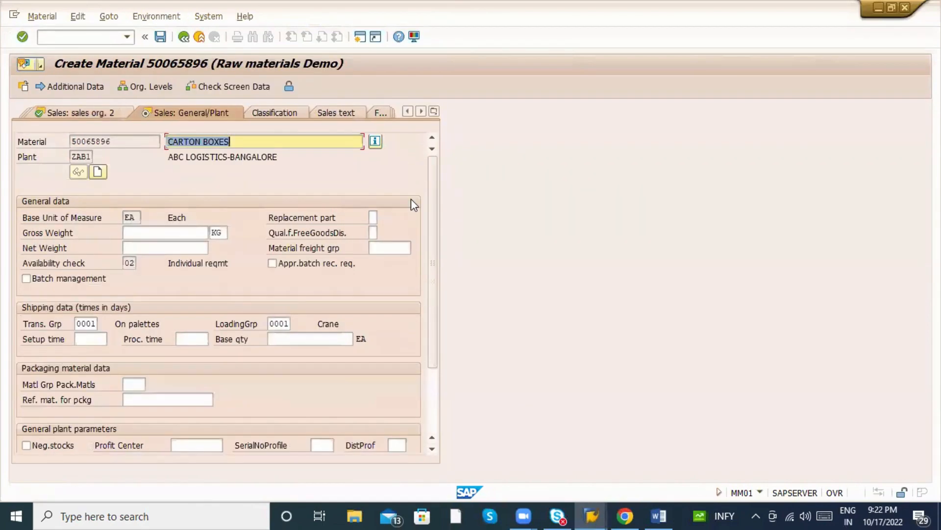
key("Return")
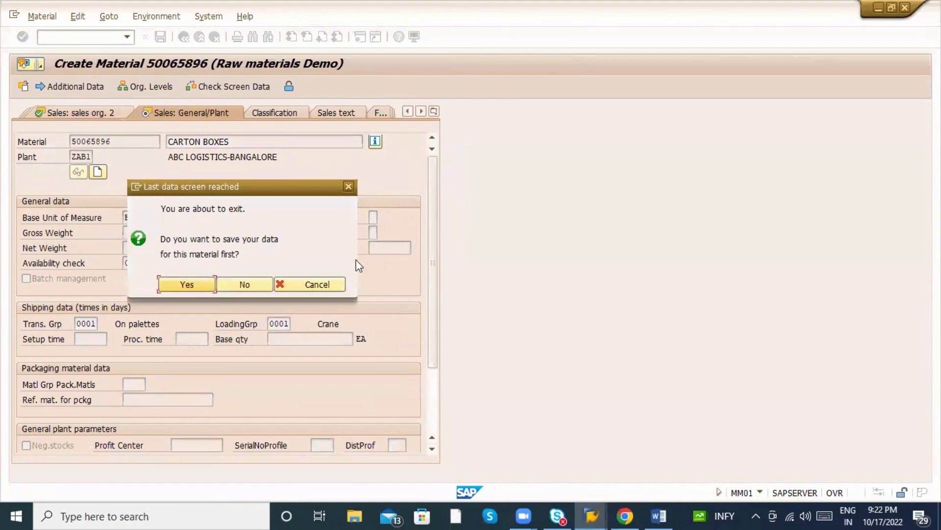
left_click(314, 283)
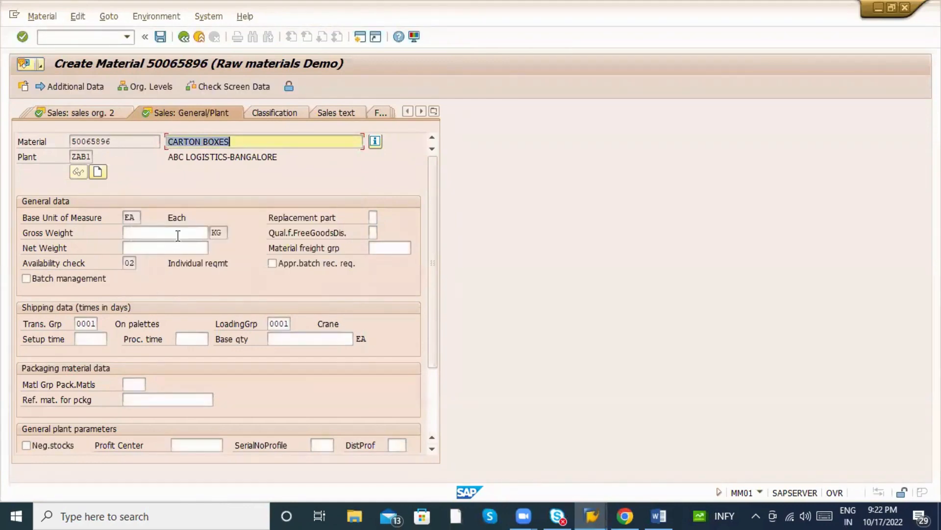
scroll(131, 200, "down", 2)
scroll(192, 240, "up", 2)
Set Gen. item cat. grp to NORM in Sales: sales org. 2 and save the material.
left_click(116, 115)
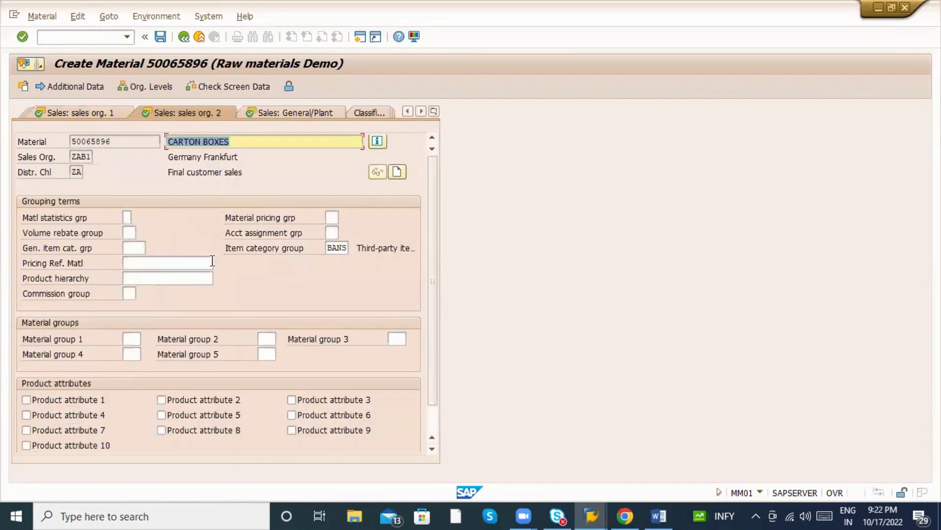
left_click(128, 246)
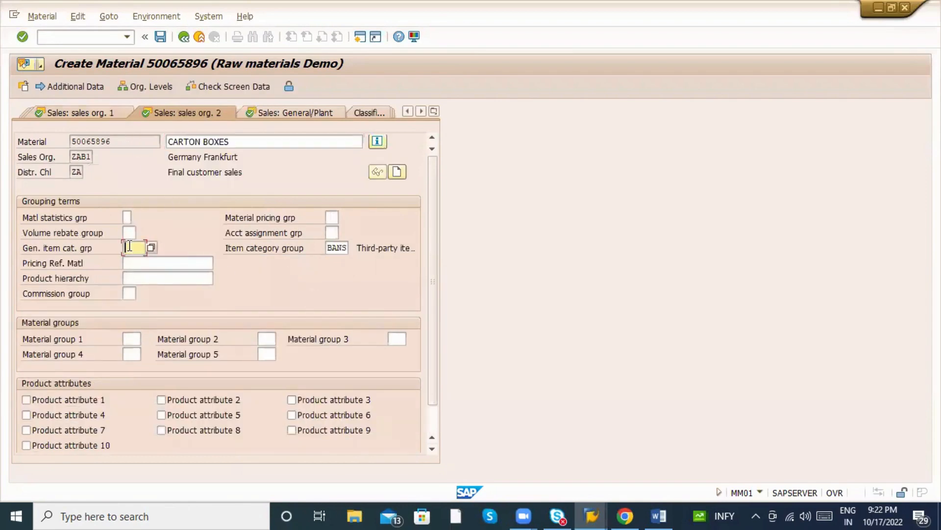
type("NORM")
key("Return")
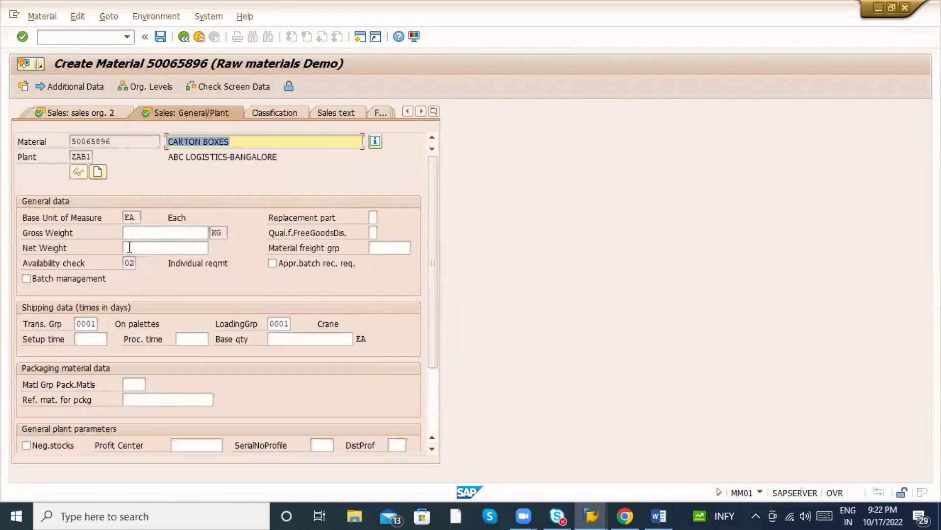
left_click(129, 247)
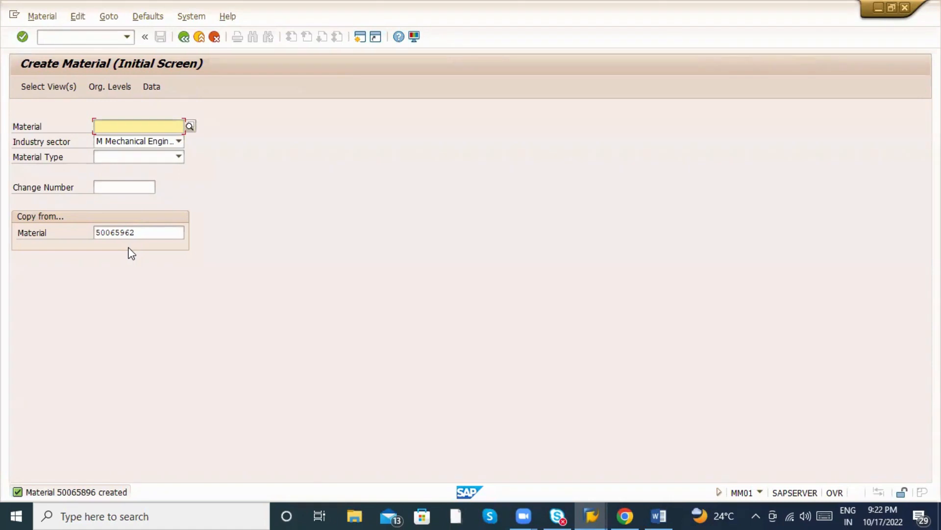
Leave MM01 and return to the MM_9PM Word notes at the Master data section.
left_click(200, 37)
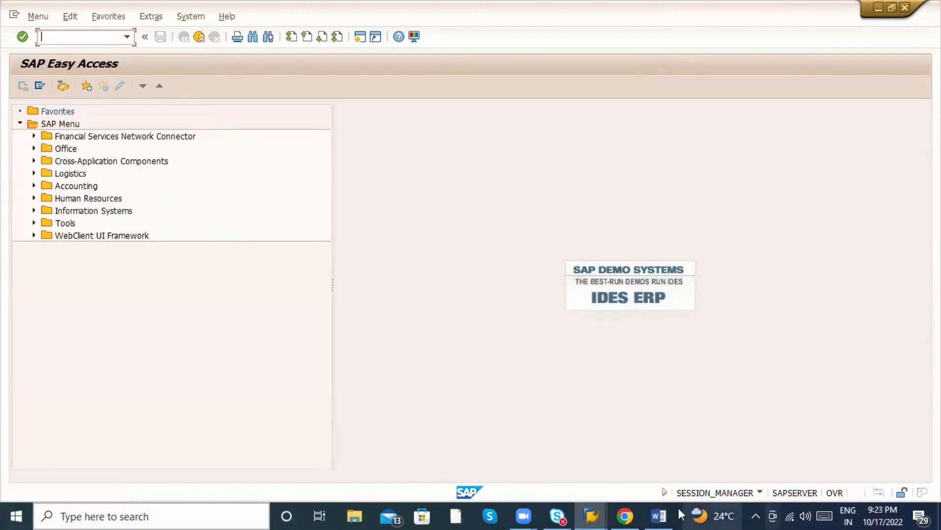
left_click(658, 516)
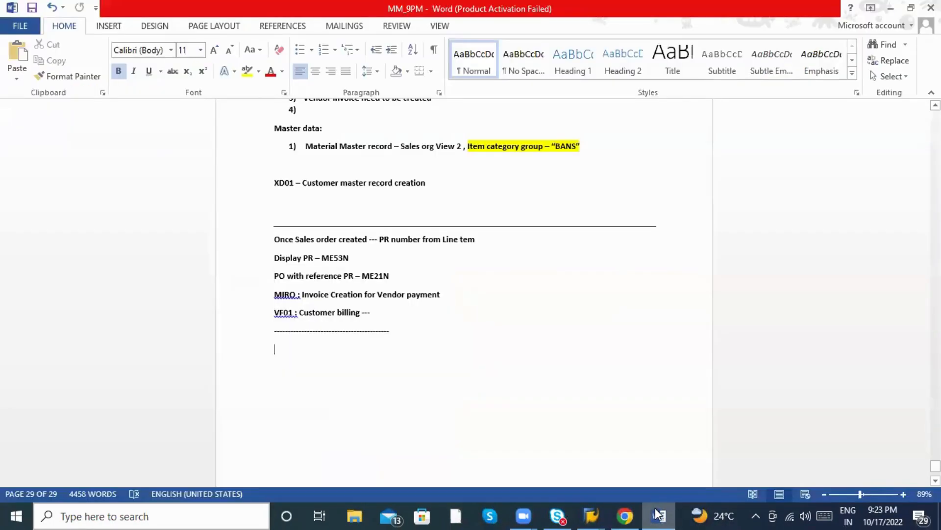
scroll(437, 364, "up", 2)
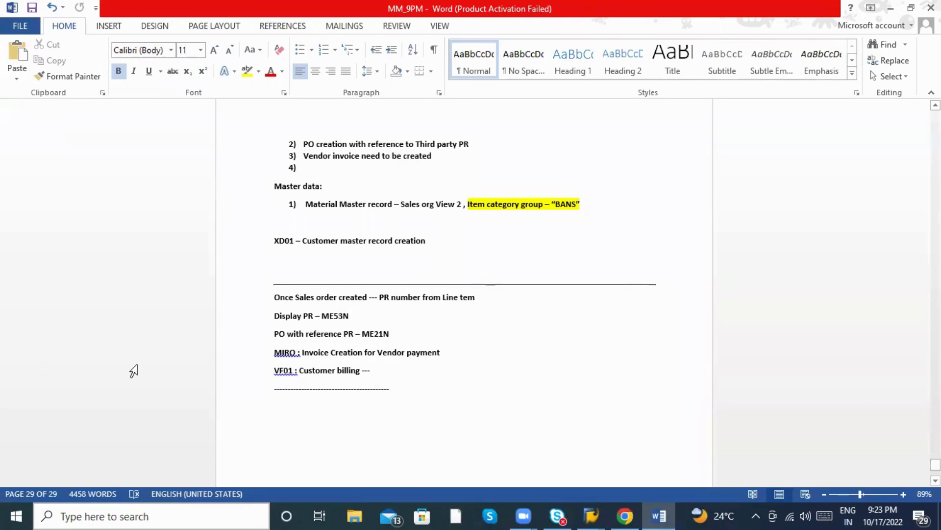
scroll(418, 378, "up", 3)
scroll(415, 370, "down", 5)
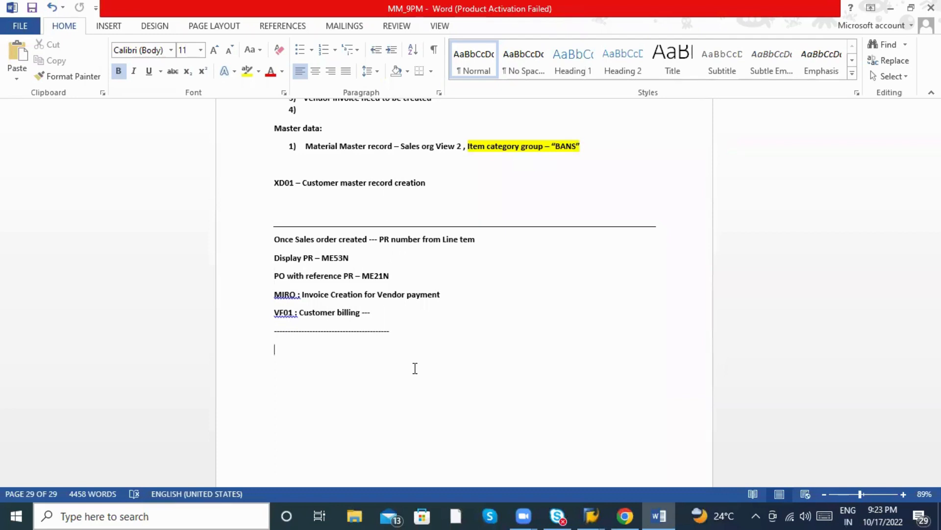
key("alt+Tab")
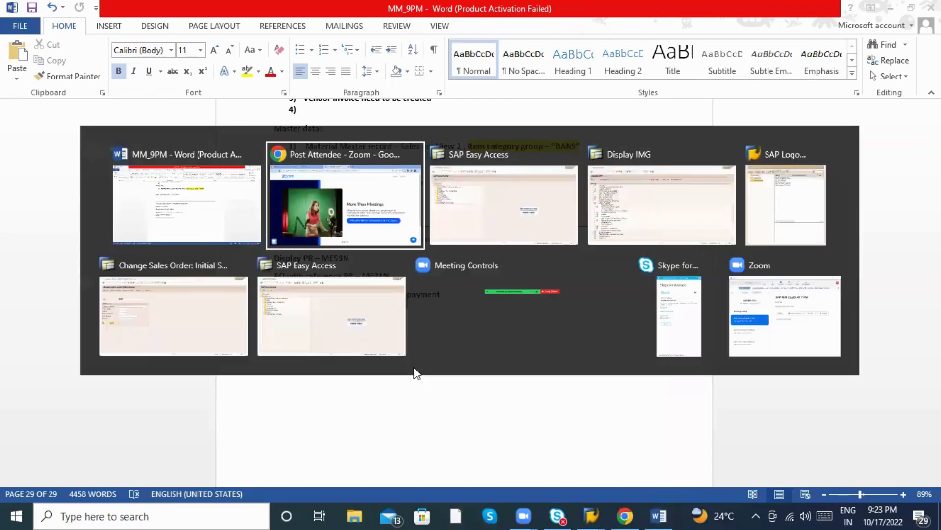
key("ctrl+w")
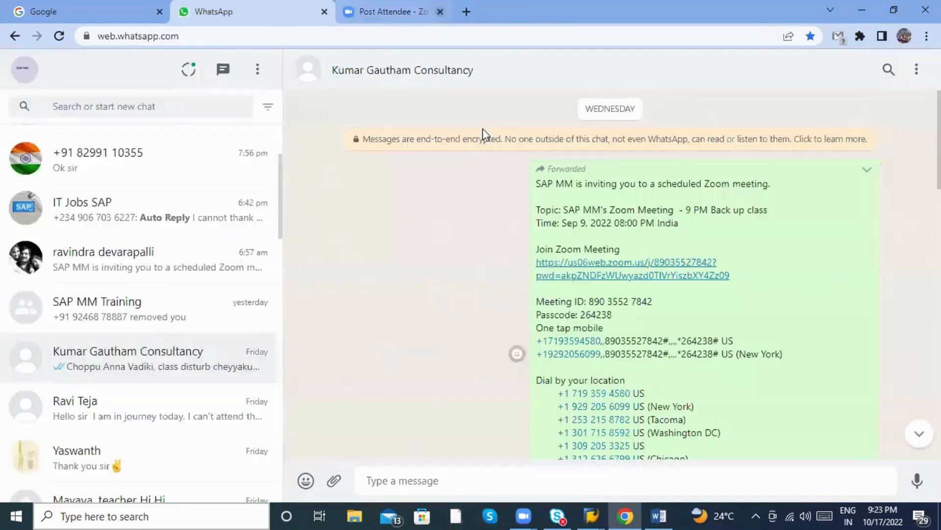
key("alt+Tab")
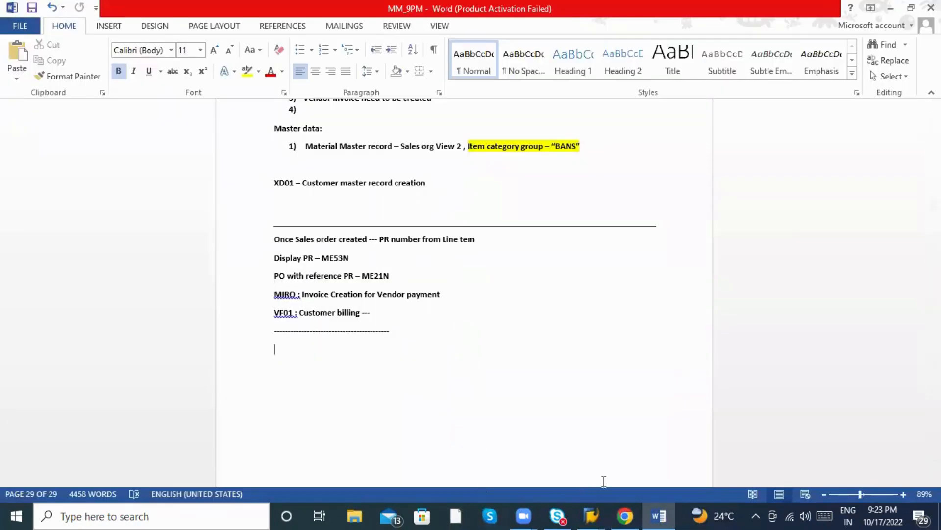
scroll(494, 340, "up", 5)
scroll(508, 330, "down", 8)
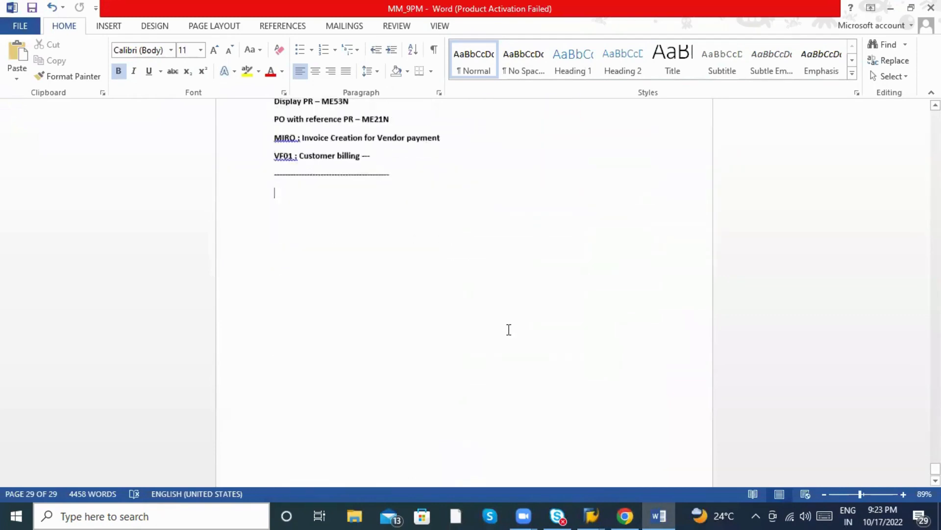
scroll(337, 334, "up", 15)
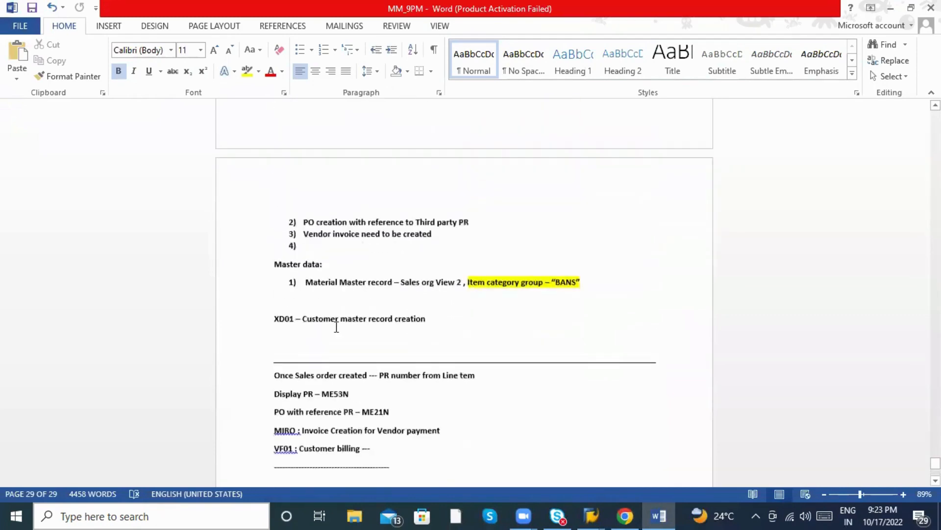
scroll(331, 327, "up", 5)
scroll(419, 210, "down", 15)
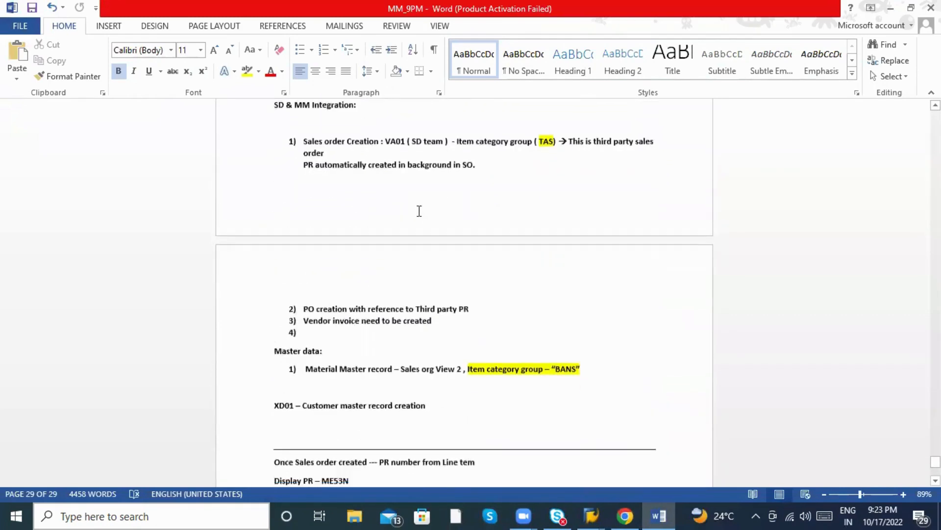
scroll(393, 251, "down", 1)
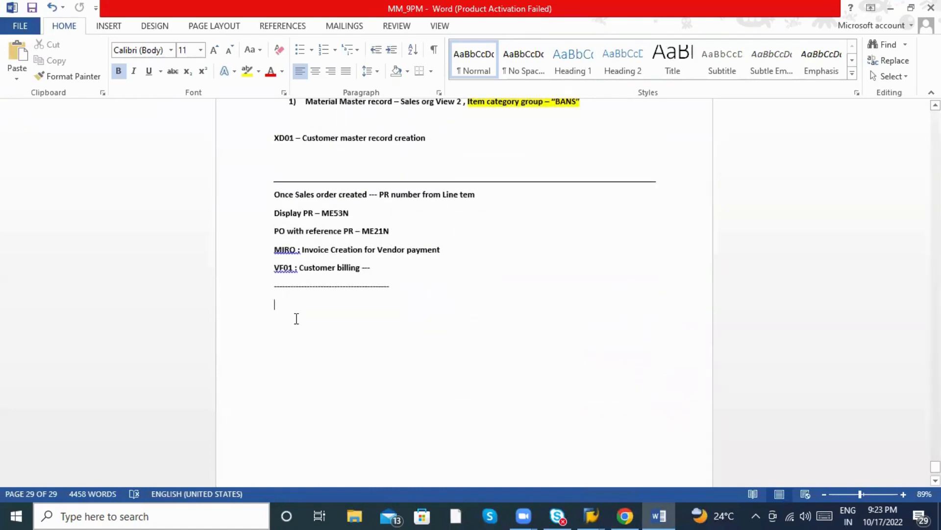
type("Su")
key("BackSpace")
key("BackSpace")
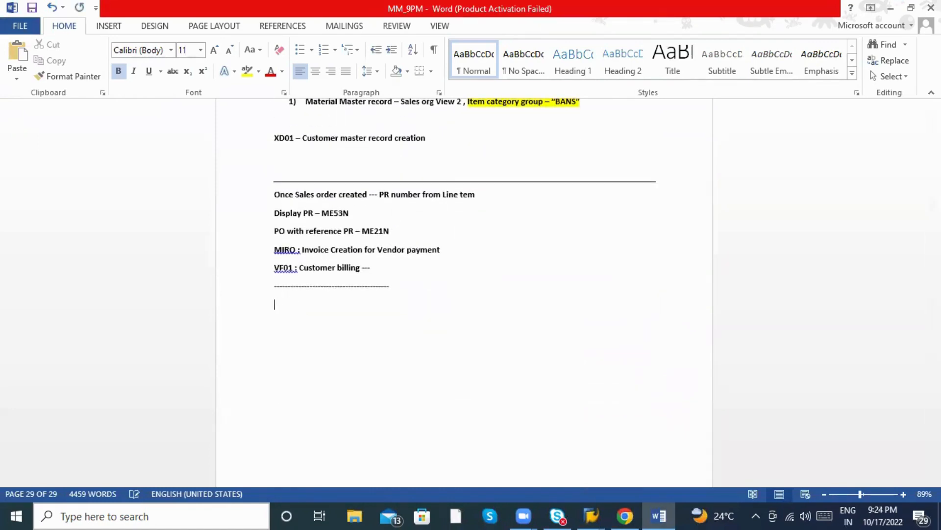
key("Return")
scroll(287, 319, "up", 2)
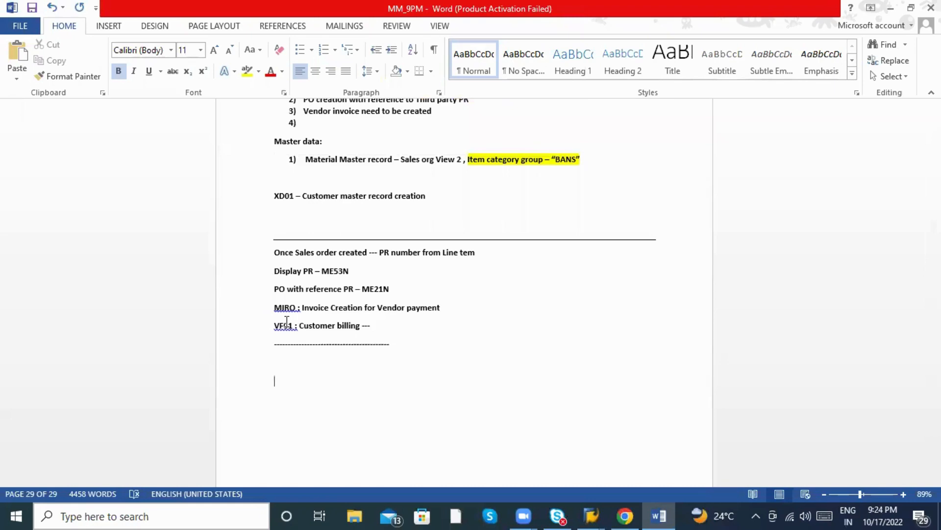
scroll(307, 330, "down", 2)
scroll(340, 384, "up", 4)
scroll(336, 380, "down", 4)
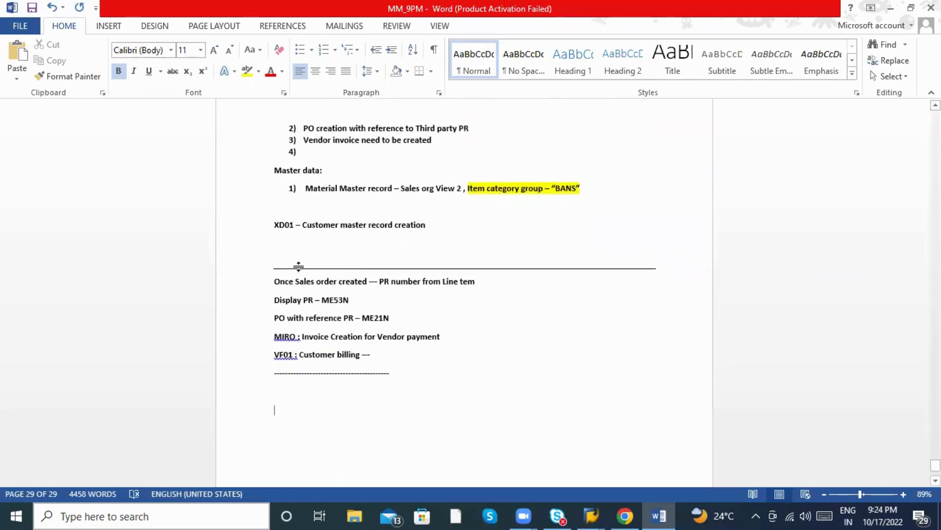
scroll(324, 329, "up", 8)
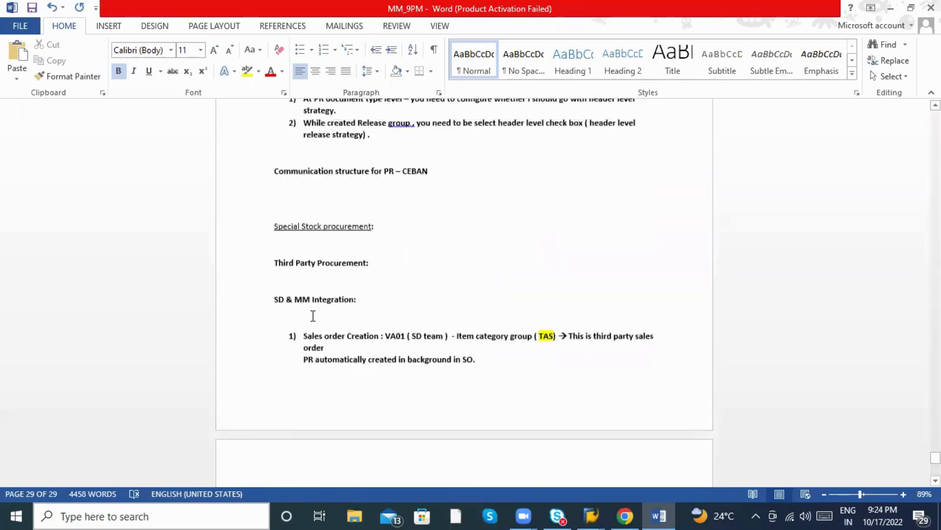
scroll(313, 316, "up", 1)
left_click(274, 257)
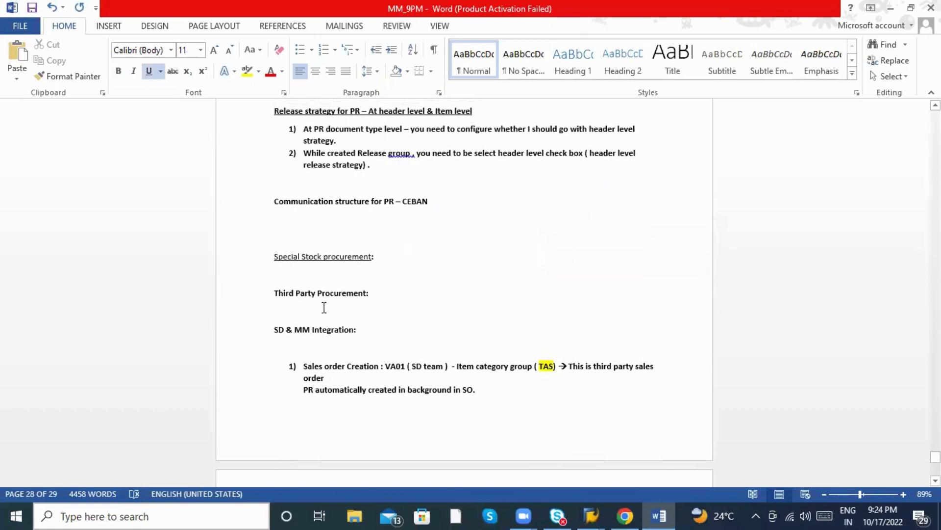
scroll(324, 307, "down", 8)
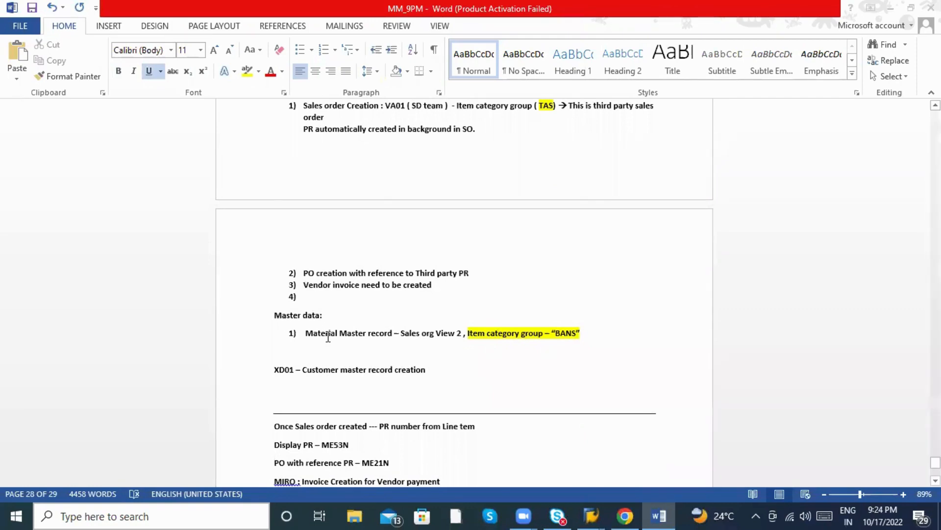
key("alt+Tab")
key("alt+Tab")
key("Tab")
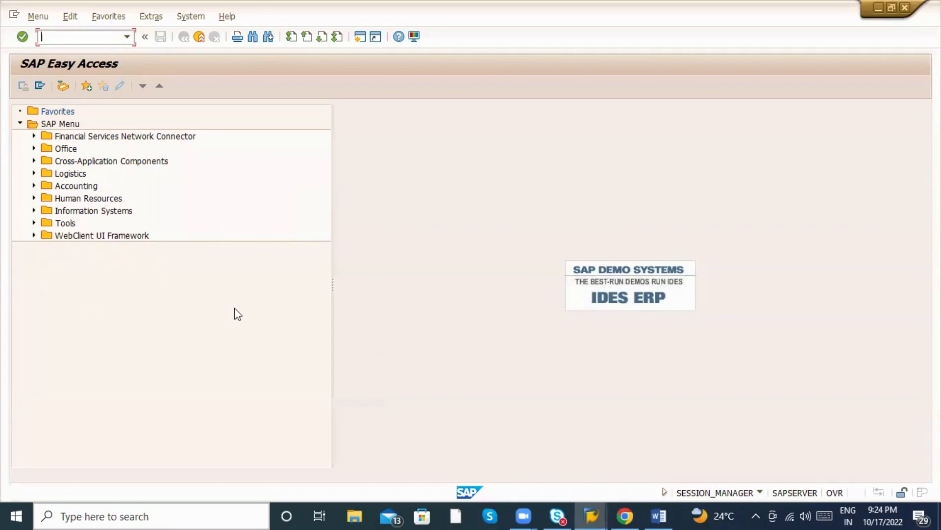
left_click(666, 509)
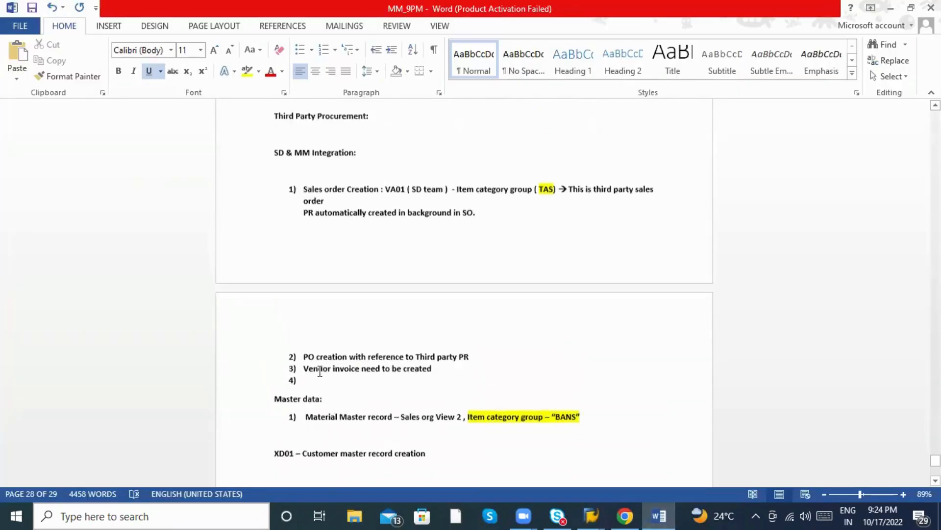
scroll(319, 371, "up", 3)
left_click_drag(304, 278, 367, 303)
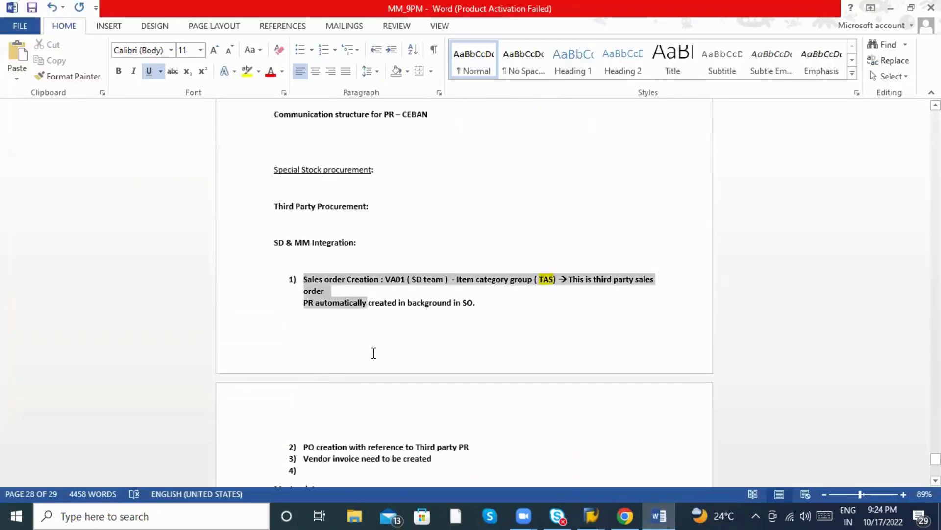
left_click_drag(374, 353, 430, 460)
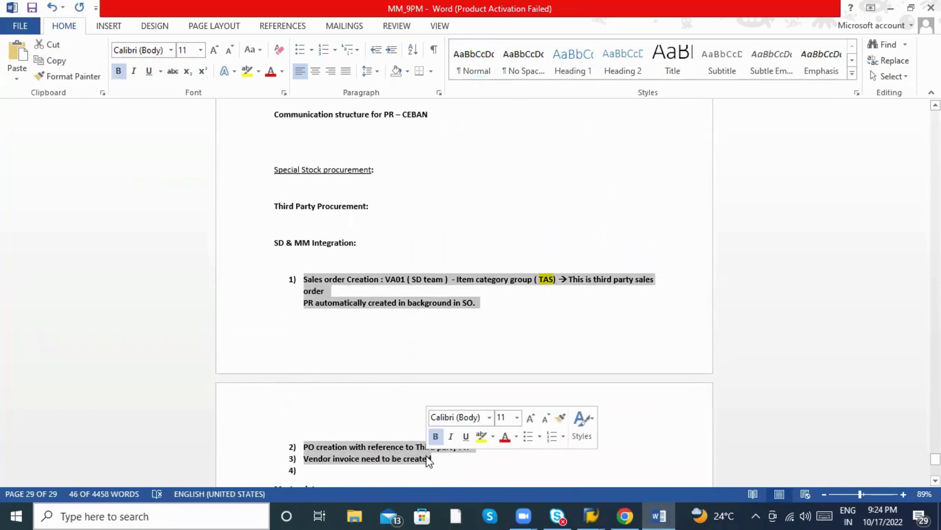
scroll(400, 415, "down", 2)
left_click(399, 414)
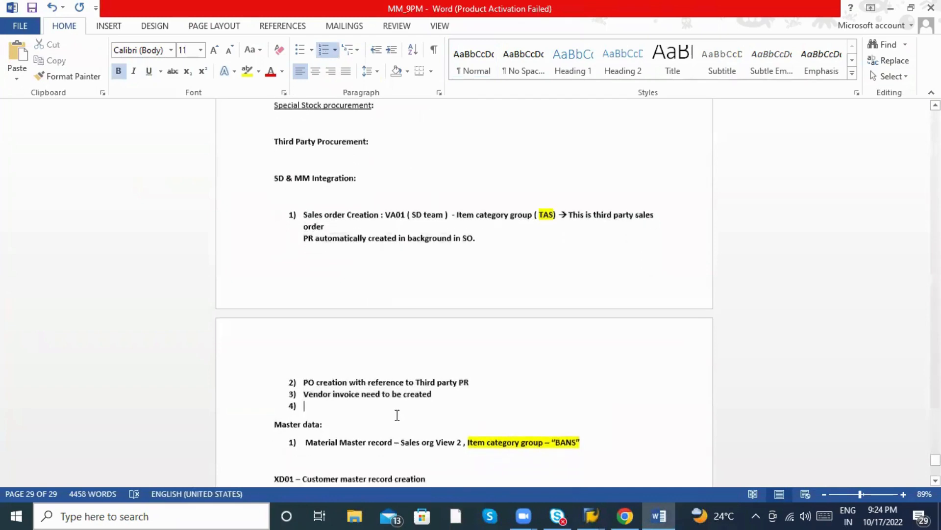
scroll(409, 403, "down", 10)
scroll(409, 403, "down", 5)
Add the heading 'Third Party Process :' and the line 'Customer will order product A to Company ABC.'.
left_click(334, 197)
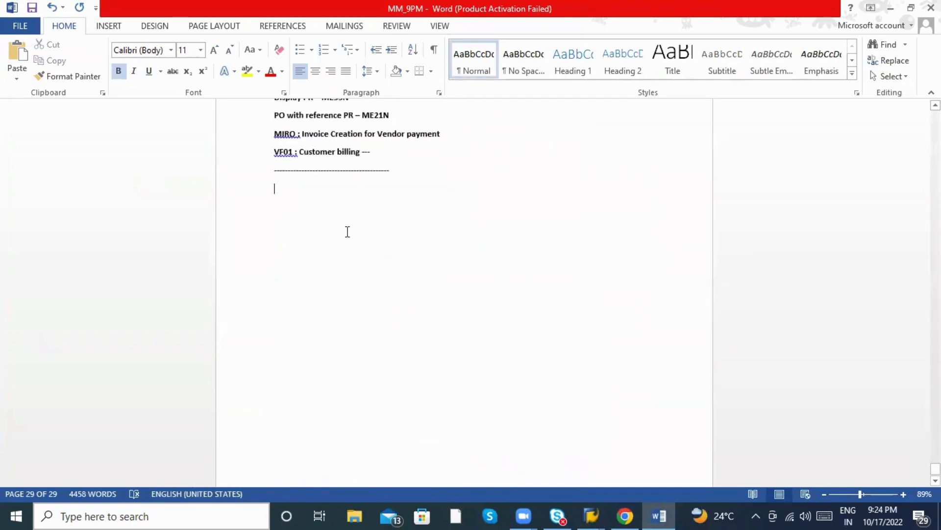
key("Return")
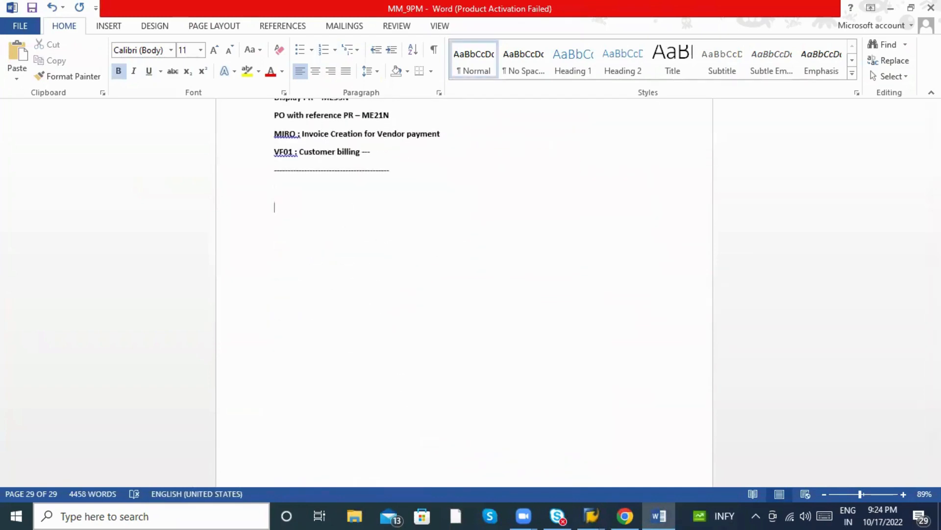
type("Third Party Process ")
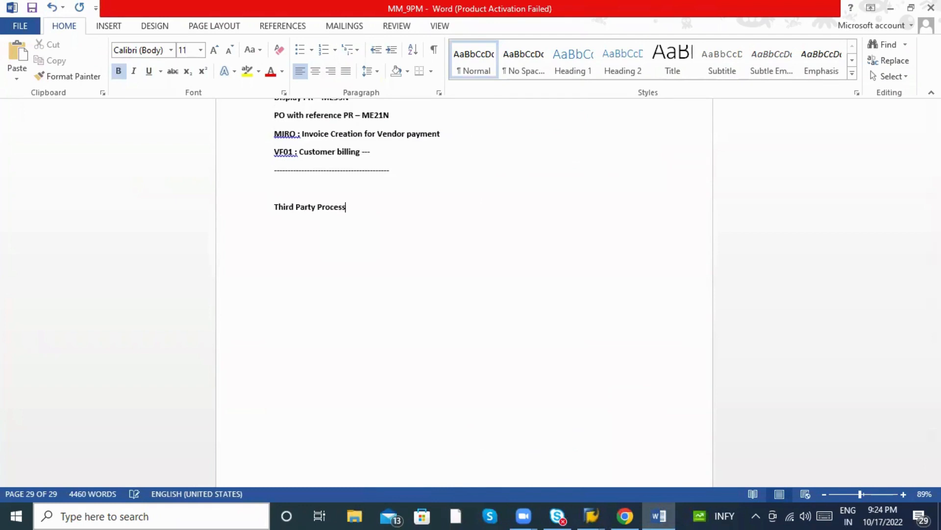
type(":")
key("Return")
type("Customer will or")
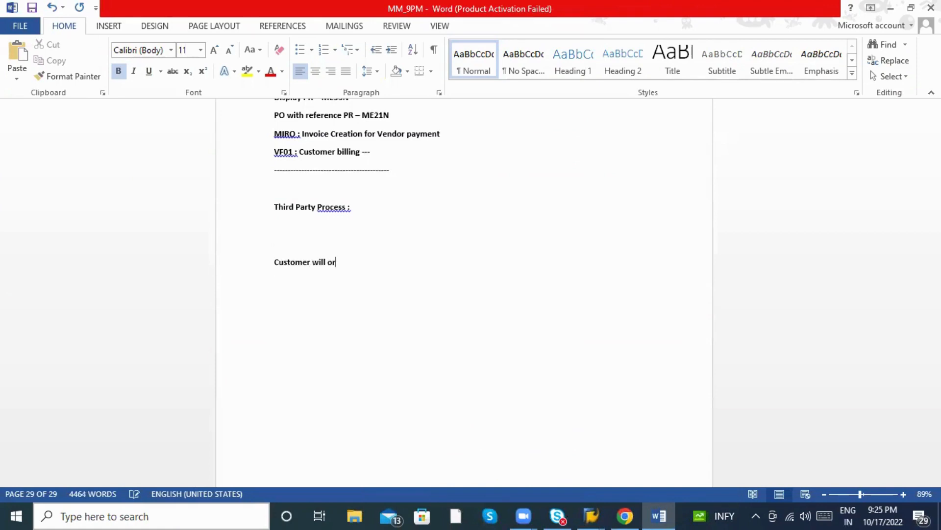
type("der product A to Co")
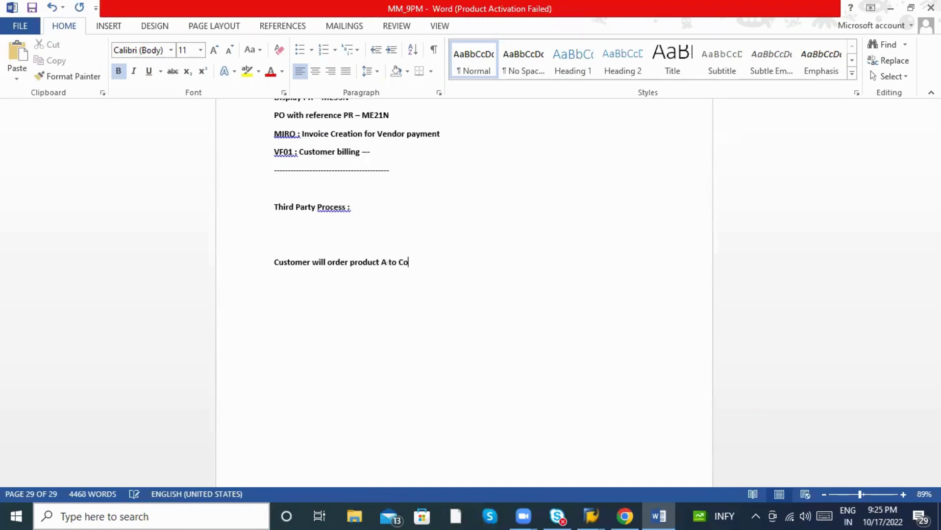
type("mpany ABC")
left_click(867, 494)
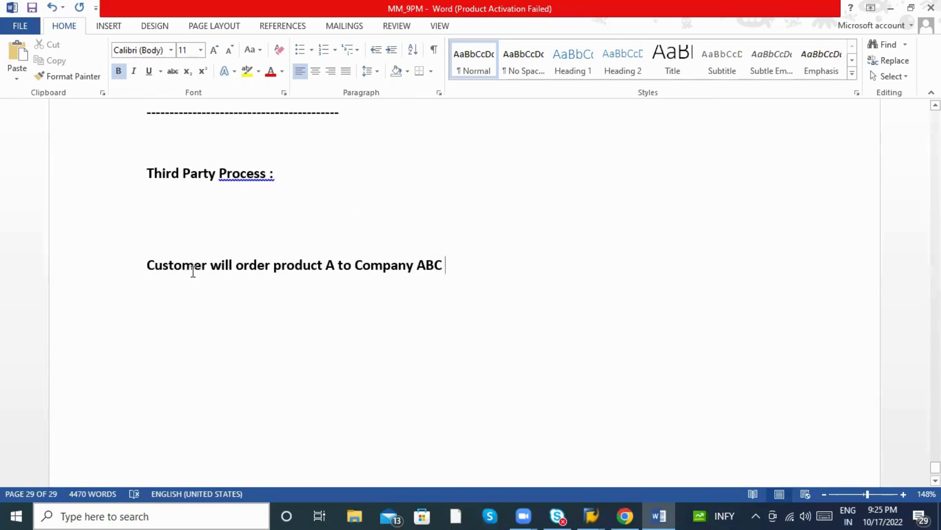
type(".")
key("Return")
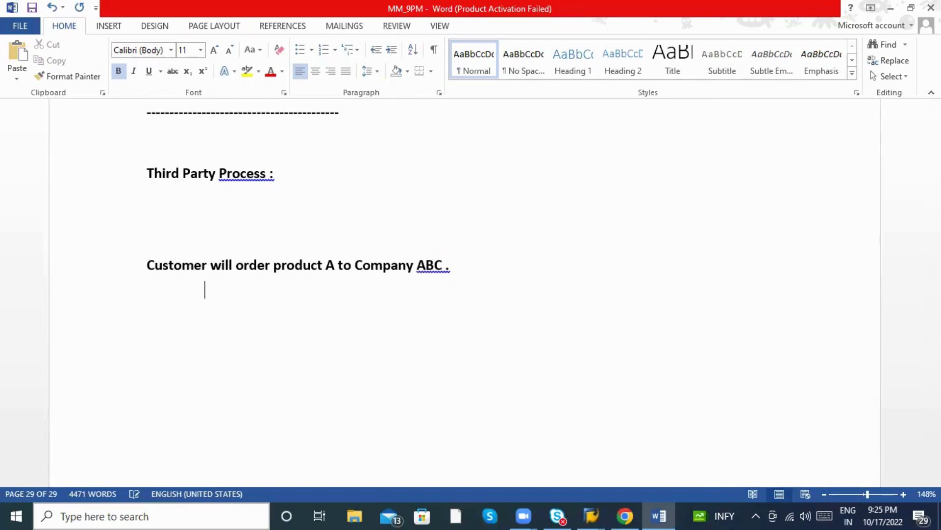
Correct 'ABC .' to 'ABC.' and highlight 'Company ABC' in yellow.
right_click(442, 271)
left_click(463, 282)
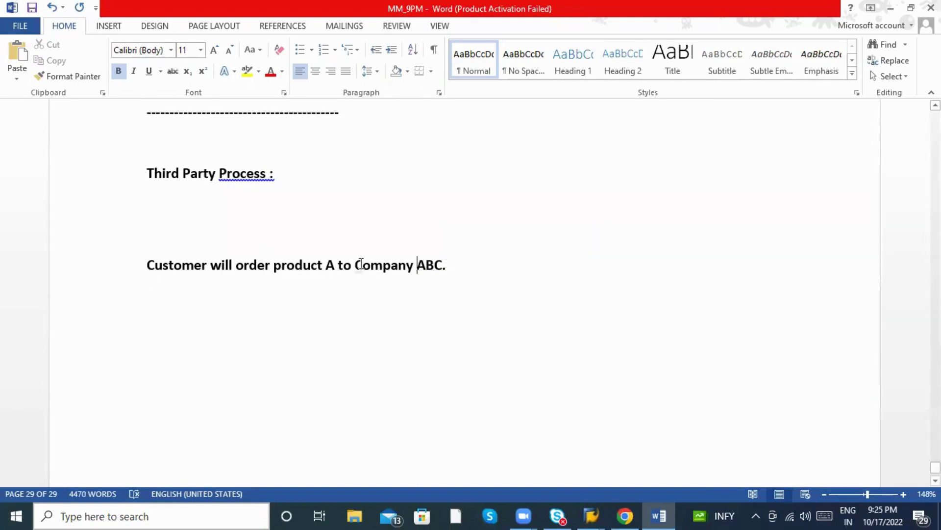
left_click_drag(360, 264, 443, 265)
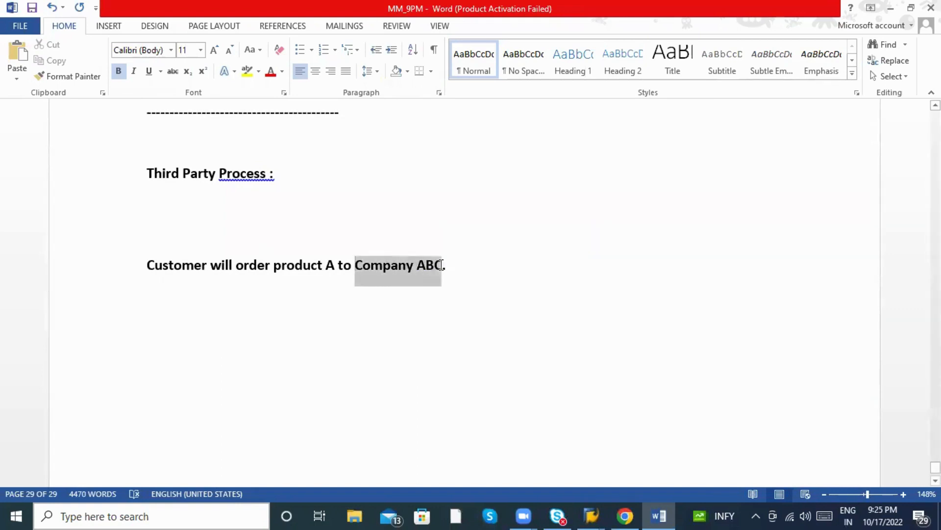
left_click(247, 71)
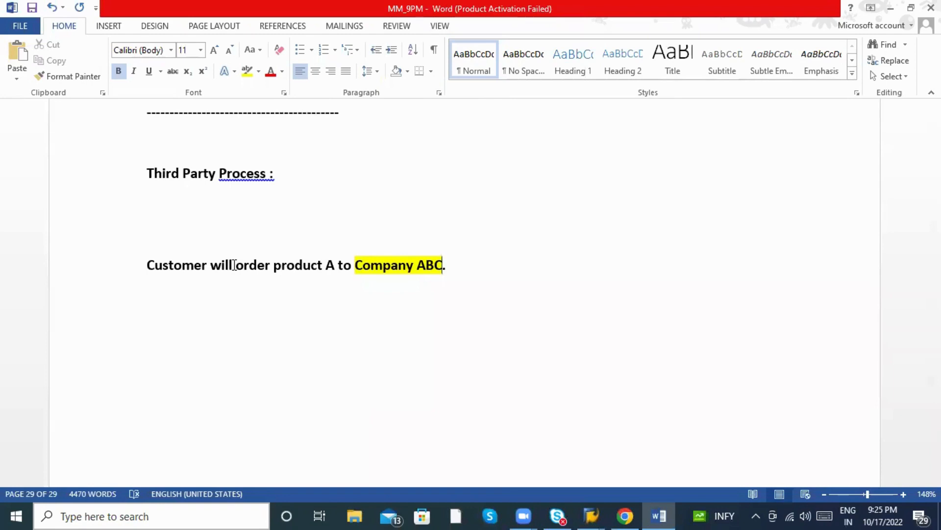
Correct the heading to 'Process:' and add two empty lines below the sentence.
right_click(241, 179)
left_click(282, 191)
left_click(448, 268)
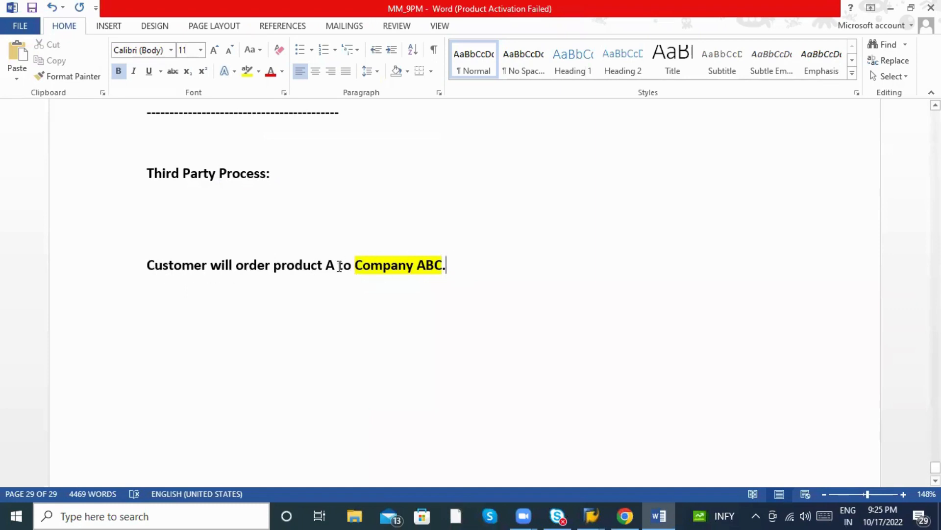
key("Return")
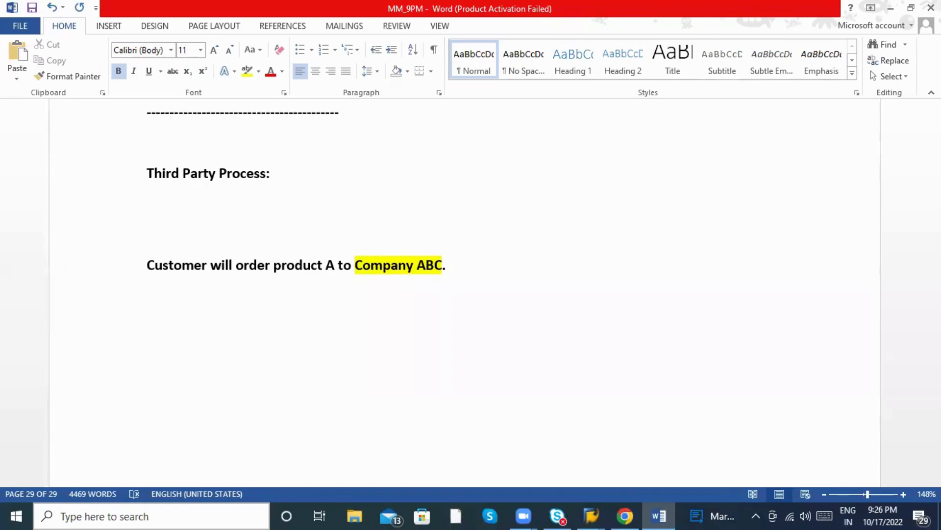
key("Return")
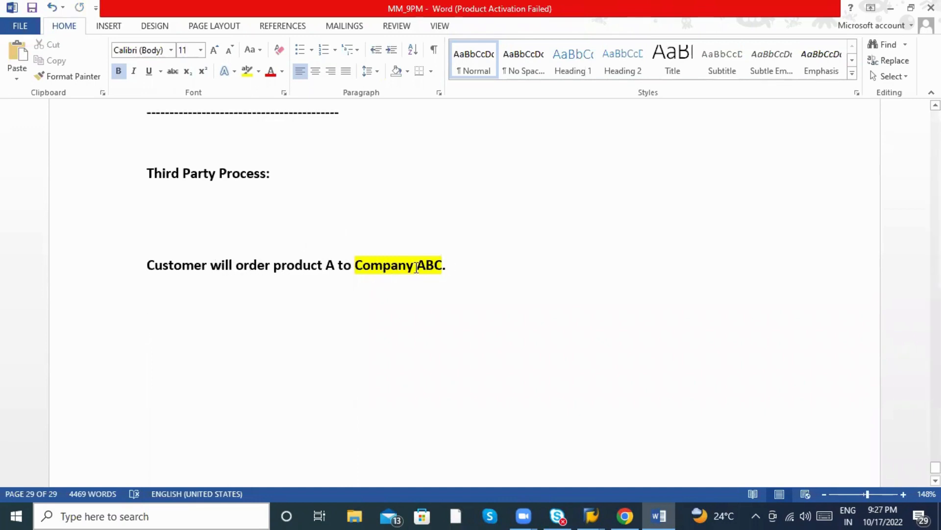
Add 'Company ABC created Purchase order to Vendor XYZ', highlight Vendor XYZ, and insert 'order' after Customer.
left_click(476, 265)
key("Return")
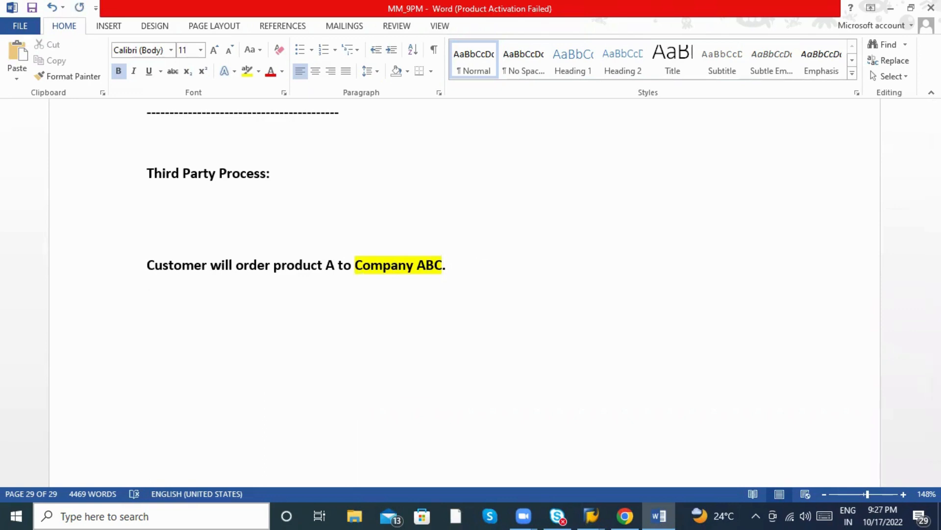
type("Company AN")
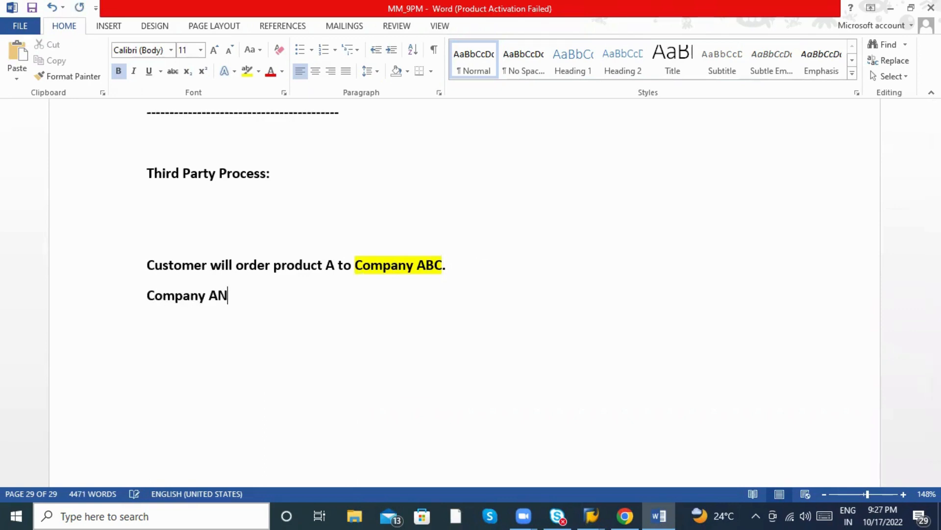
key("BackSpace")
type("BC created Purchas")
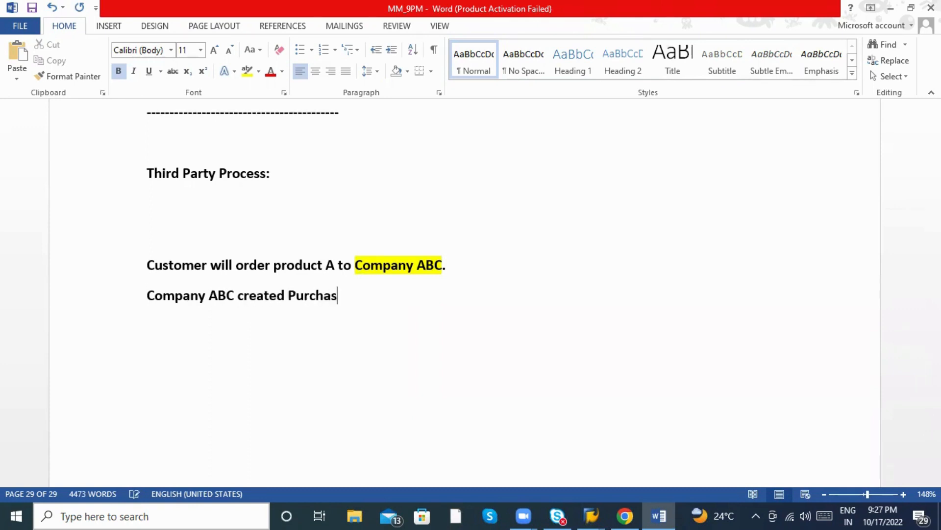
type("e order to Vendor X")
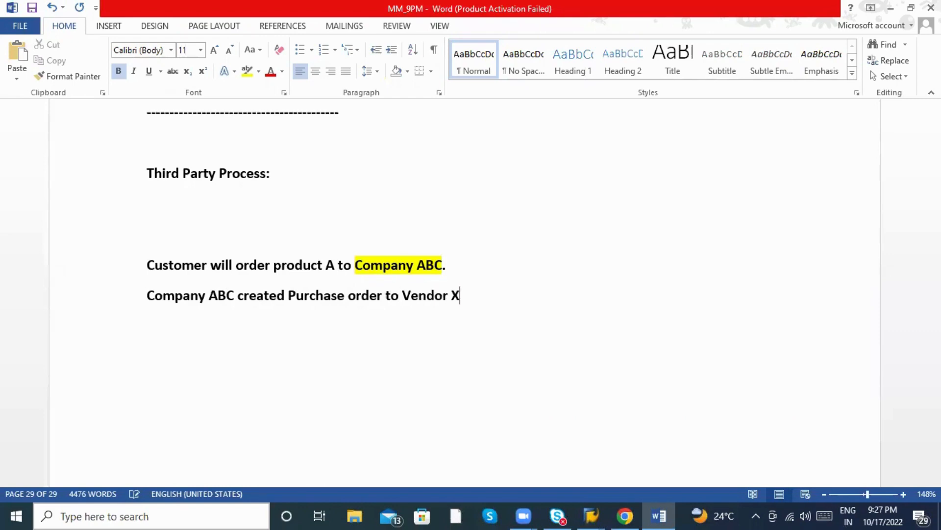
type("YZ")
key("shift+Left")
key("shift+Left")
key("shift+Left")
key("shift+Left")
key("shift+Left")
key("shift+Left")
key("shift+Left")
key("shift+Left")
key("shift+Left")
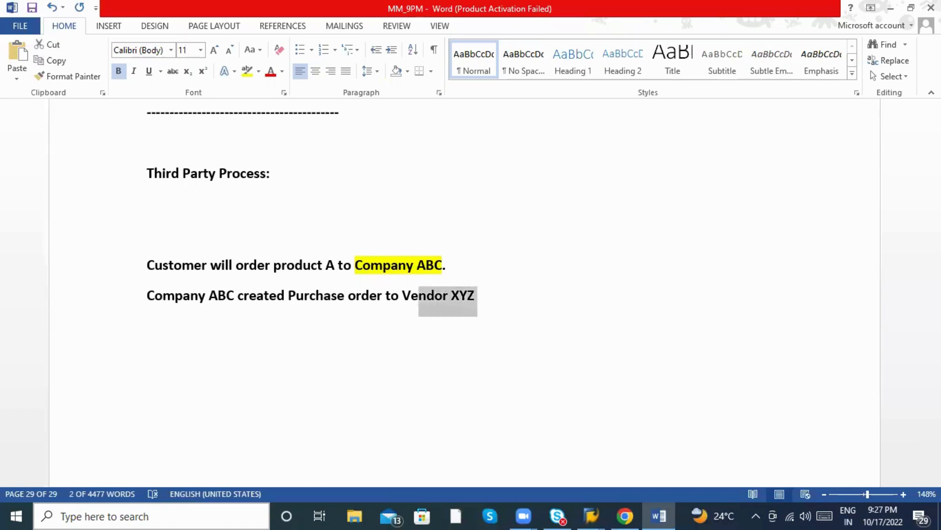
key("shift+Left")
key("shift+Left")
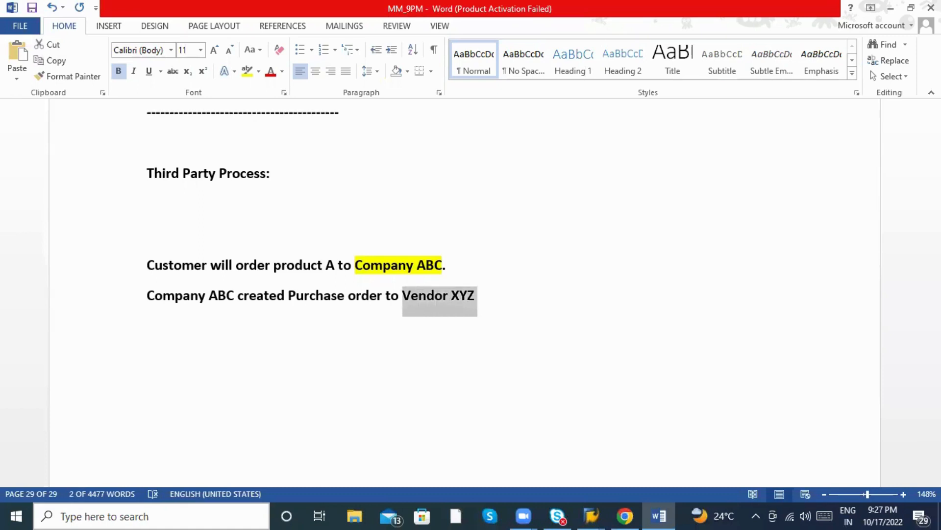
left_click(248, 74)
left_click(207, 265)
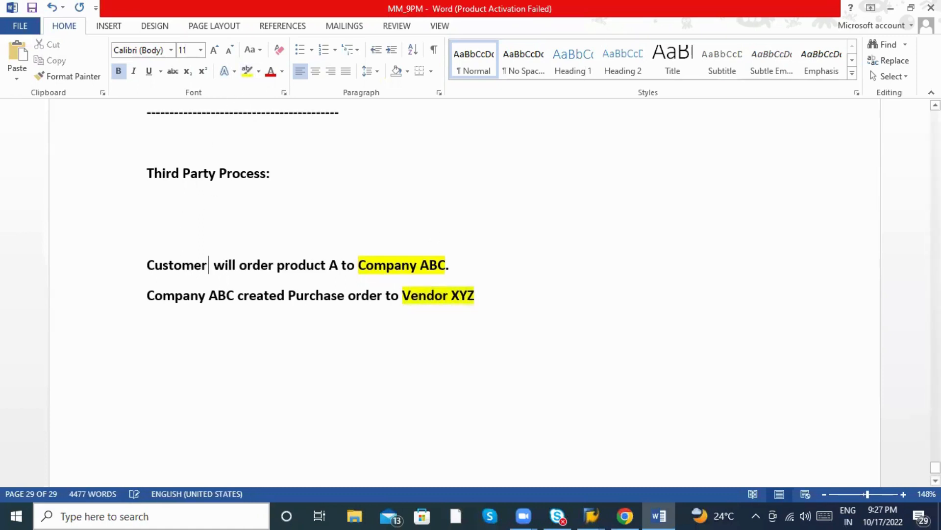
type("order")
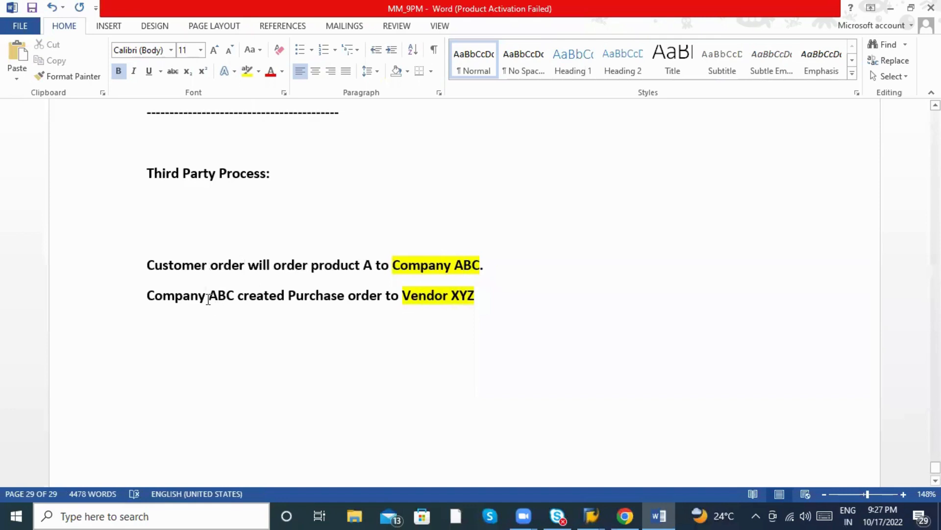
Add the line 'Vendor XYZ dispatch the goods to Customer', fixing typos along the way.
left_click(443, 296)
left_click(505, 297)
key("Return")
type("Ven")
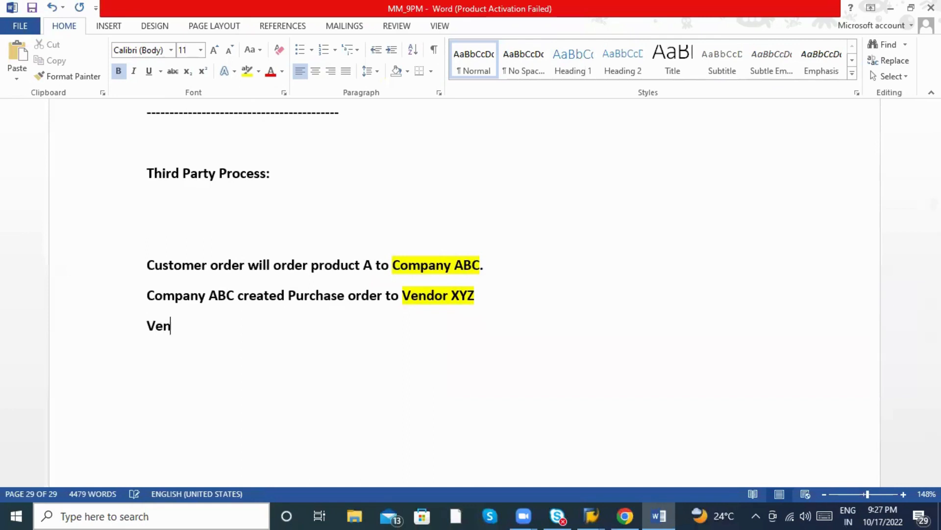
type("dor XYZ w")
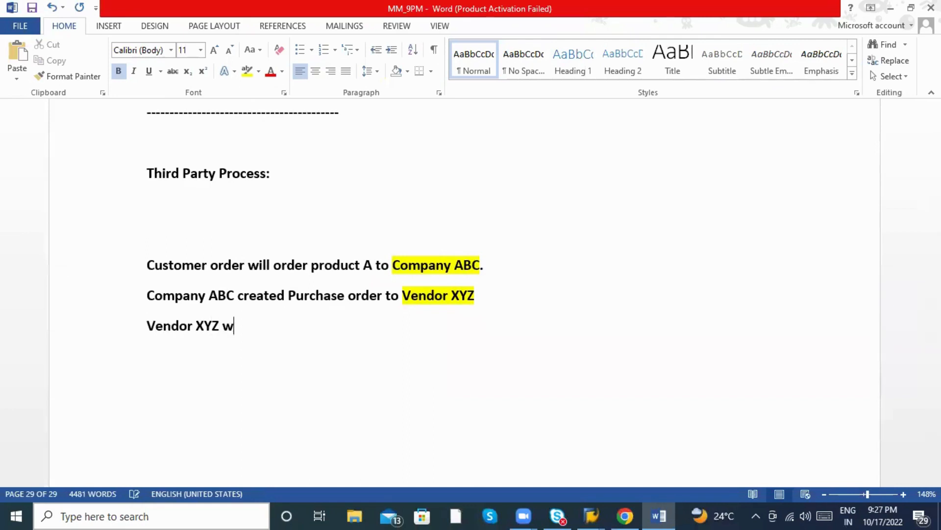
key("BackSpace")
type("dispatch htt")
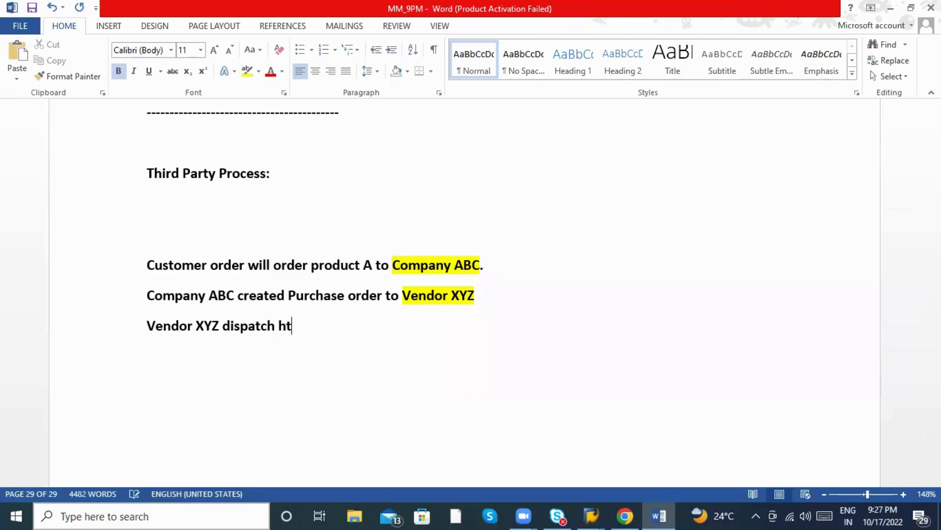
key("BackSpace")
key("BackSpace")
key("BackSpace")
key("BackSpace")
type("the goods to ")
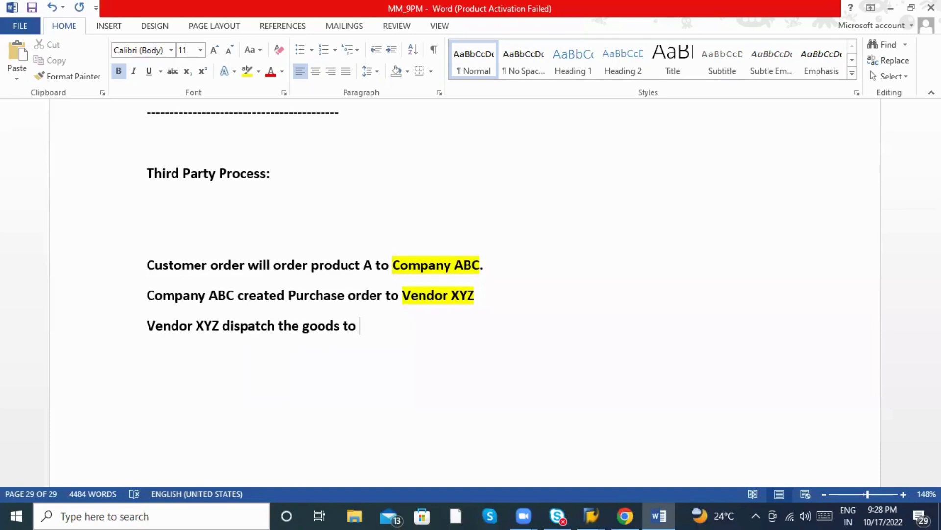
type("Csu")
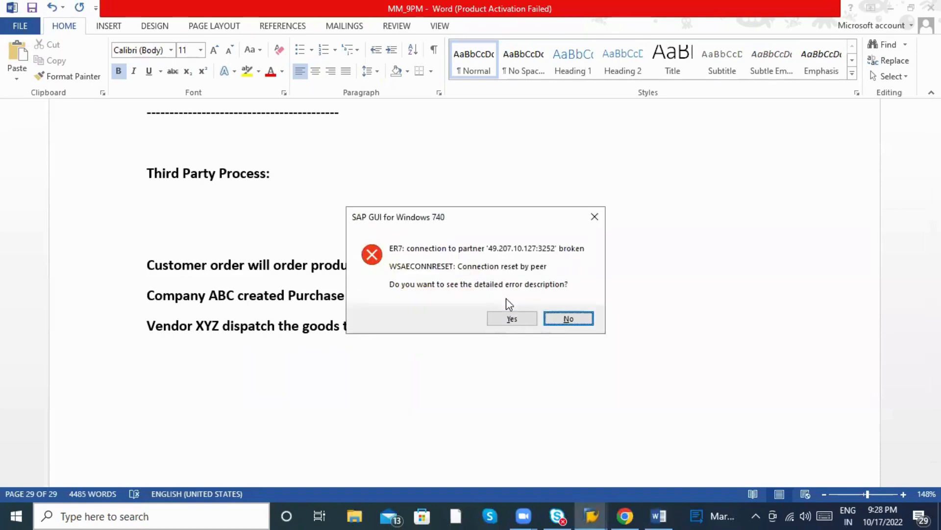
key("Return")
key("BackSpace")
key("BackSpace")
type("ustome")
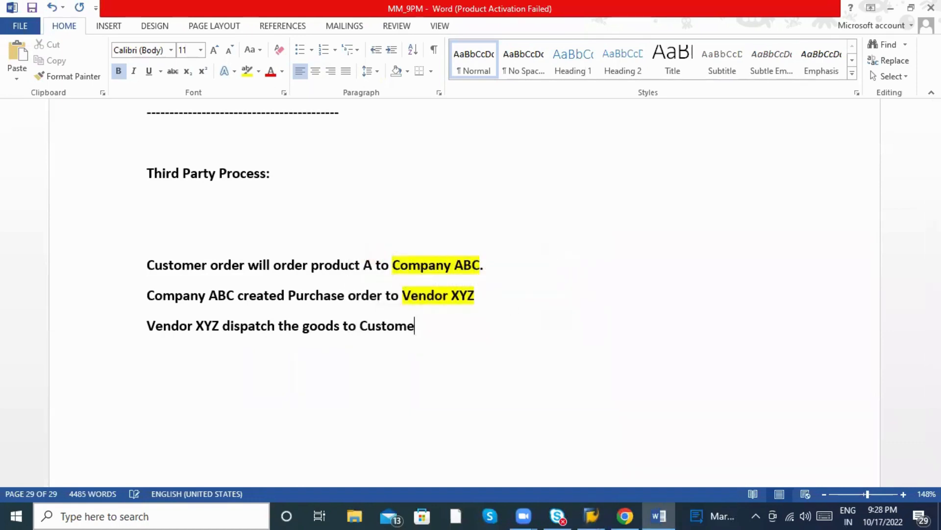
type("r")
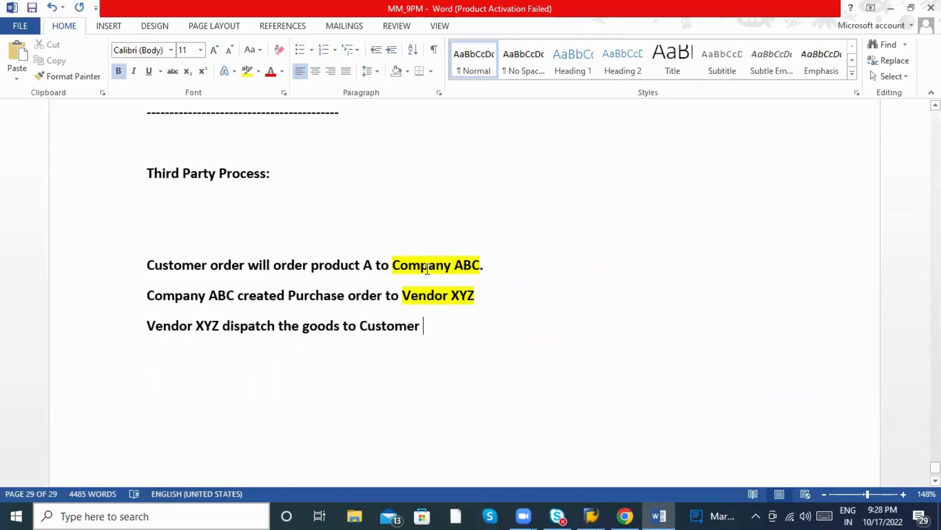
left_click_drag(401, 267, 444, 267)
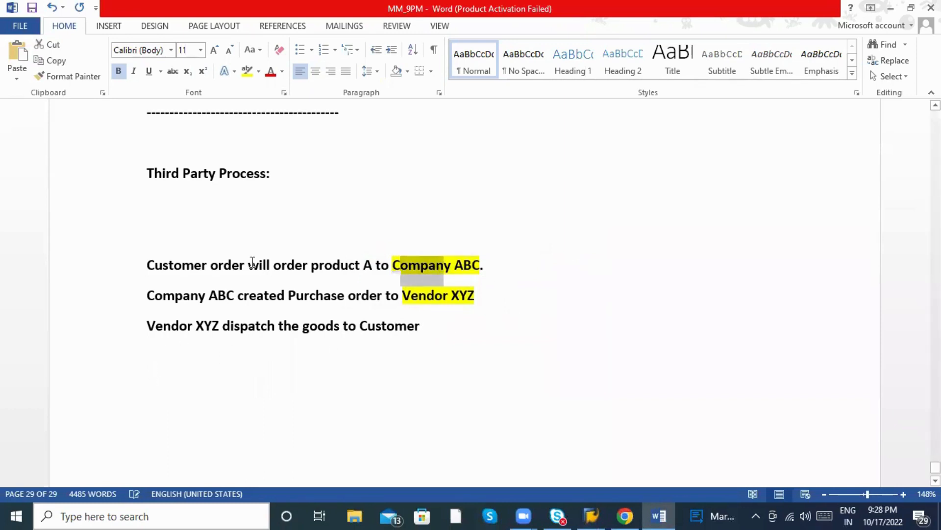
left_click(180, 327)
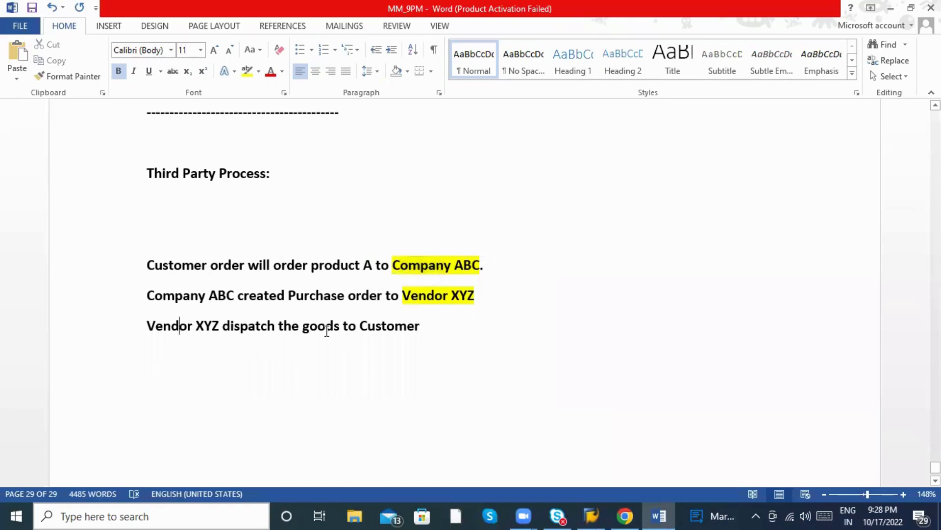
left_click_drag(438, 331, 153, 257)
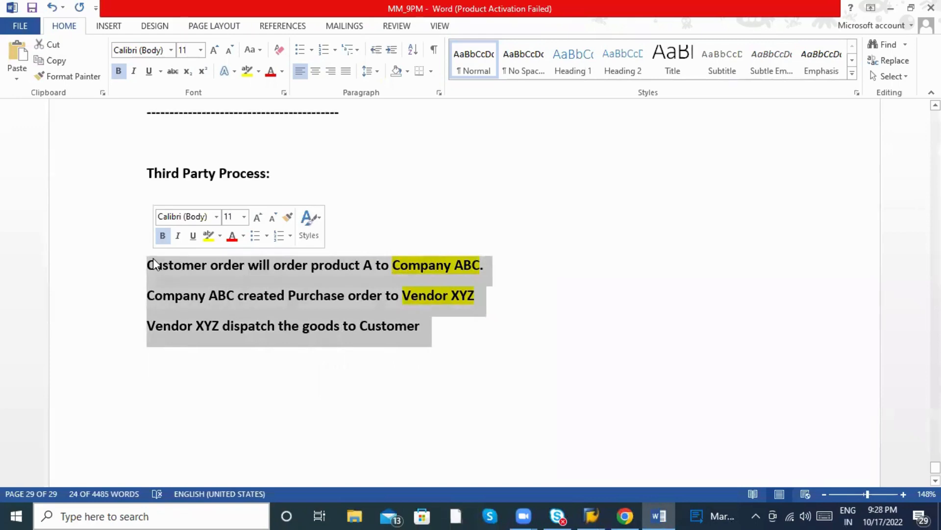
left_click(153, 258)
scroll(210, 337, "up", 3)
scroll(214, 336, "up", 3)
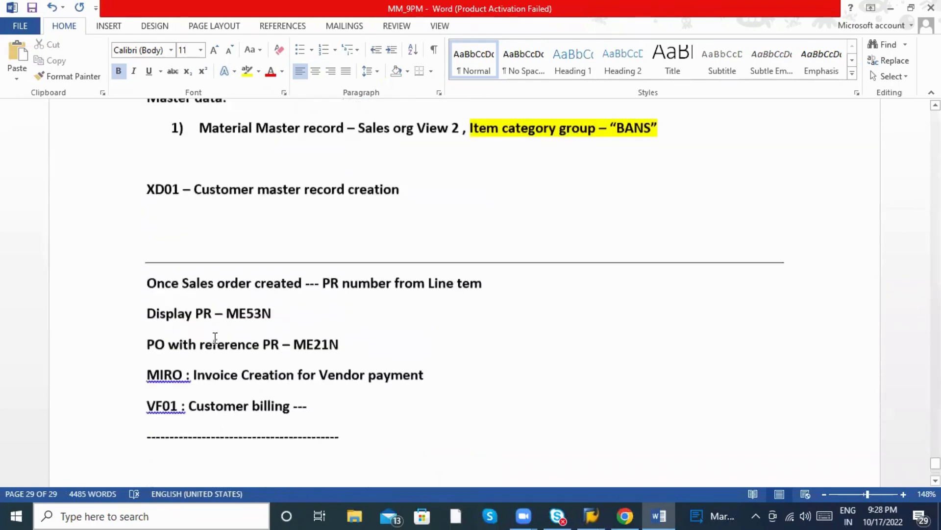
scroll(214, 332, "down", 10)
scroll(166, 251, "up", 3)
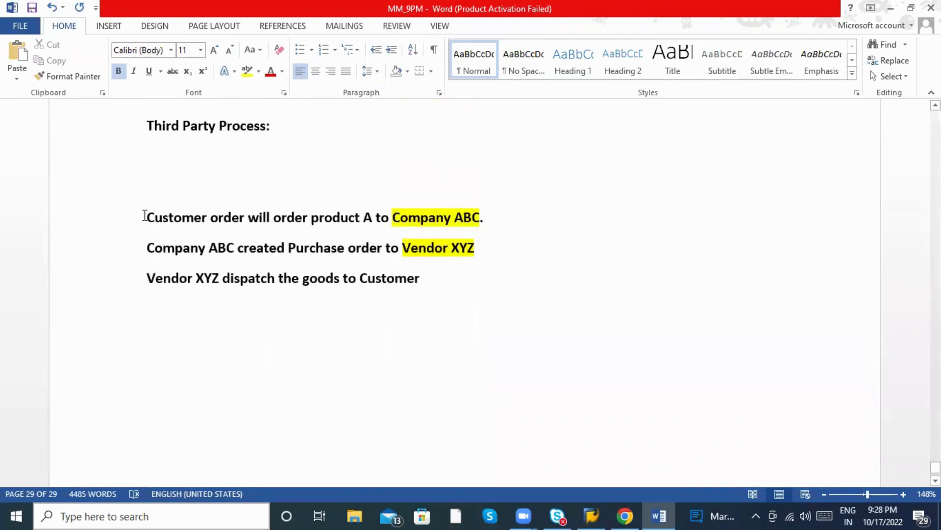
left_click_drag(146, 217, 454, 220)
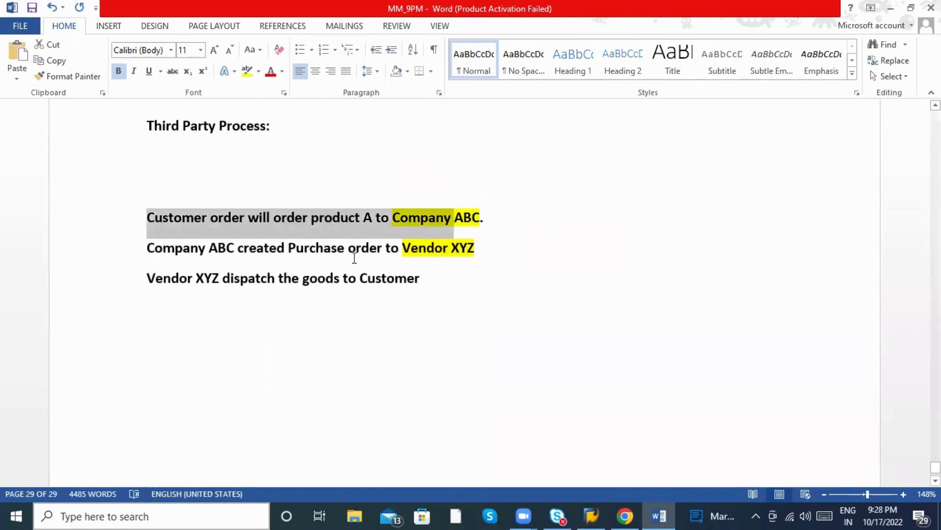
scroll(237, 279, "up", 8)
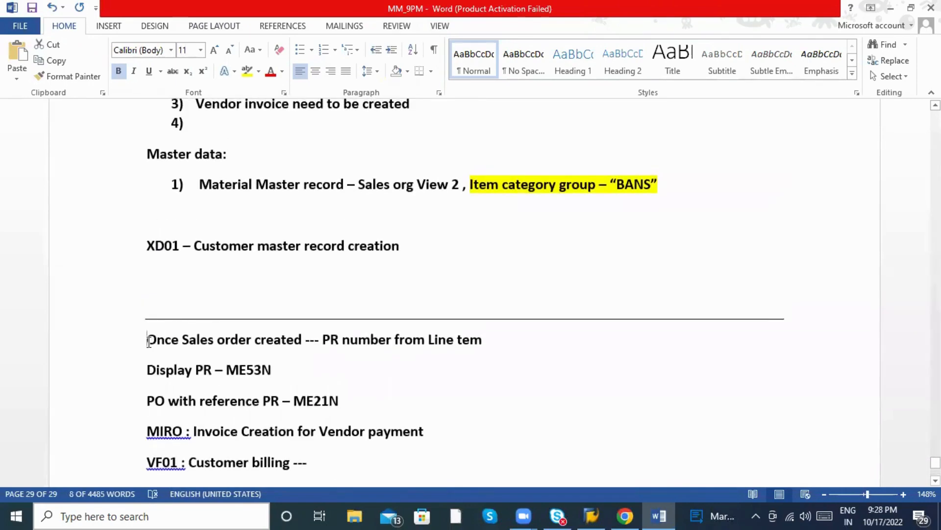
left_click_drag(154, 340, 302, 333)
scroll(294, 316, "down", 10)
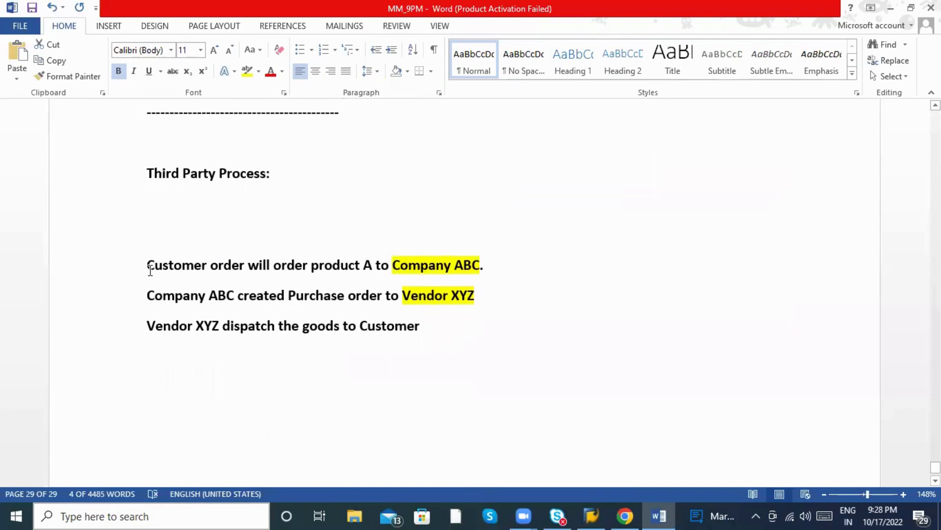
left_click_drag(147, 265, 236, 269)
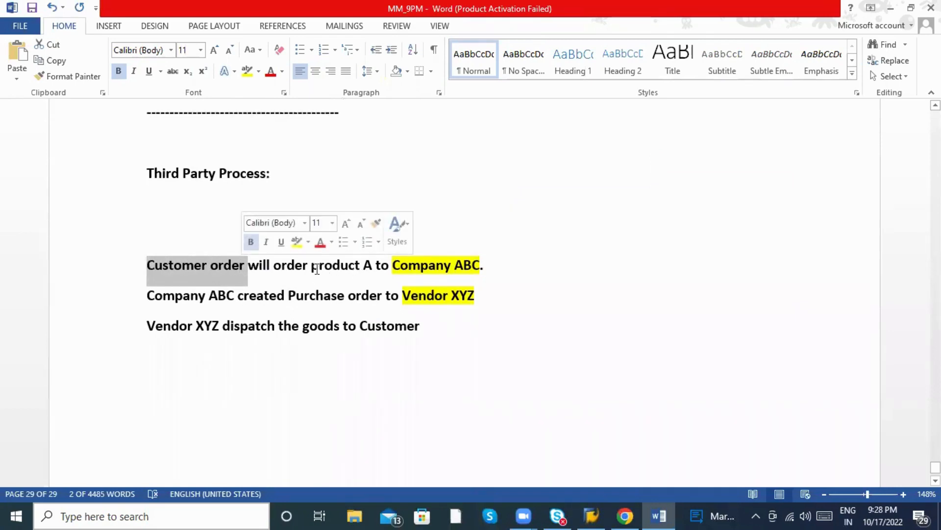
left_click_drag(312, 267, 349, 281)
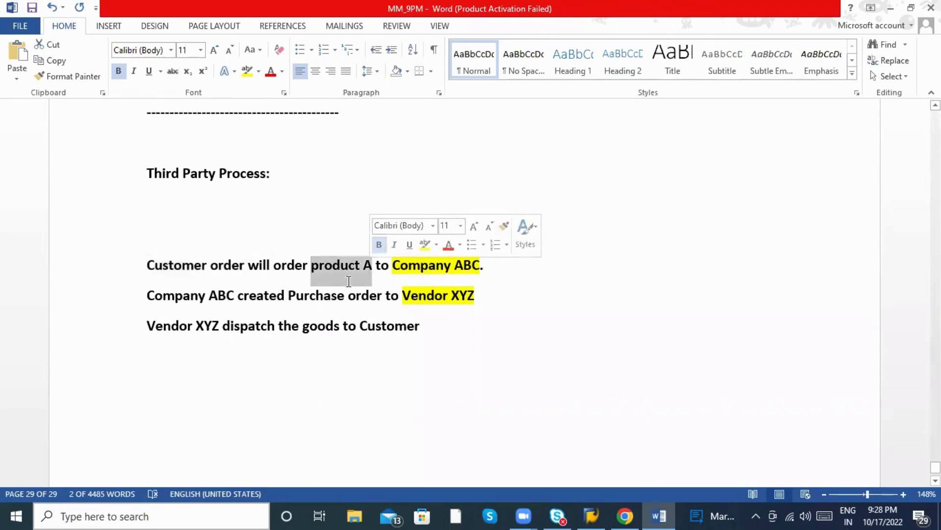
scroll(348, 281, "up", 6)
left_click_drag(147, 244, 280, 239)
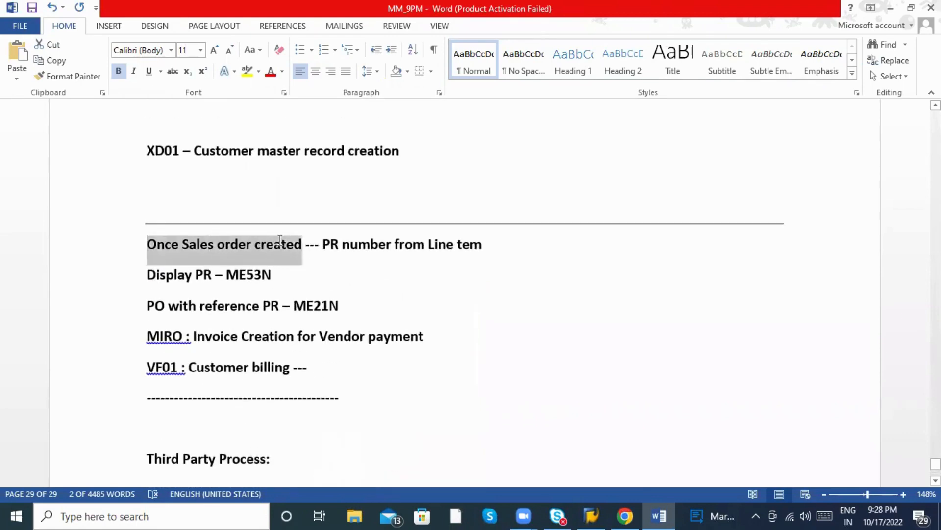
scroll(286, 248, "down", 6)
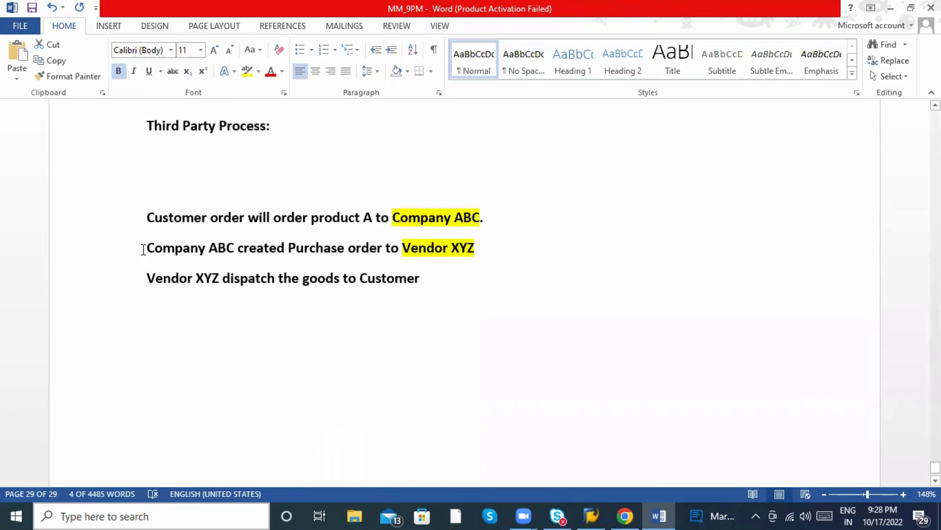
left_click_drag(143, 249, 353, 249)
left_click(285, 248)
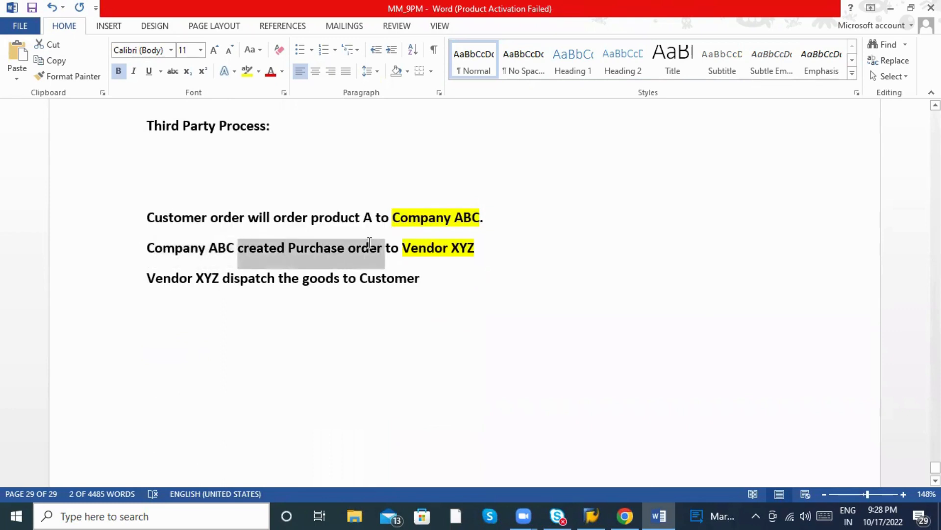
left_click(174, 249)
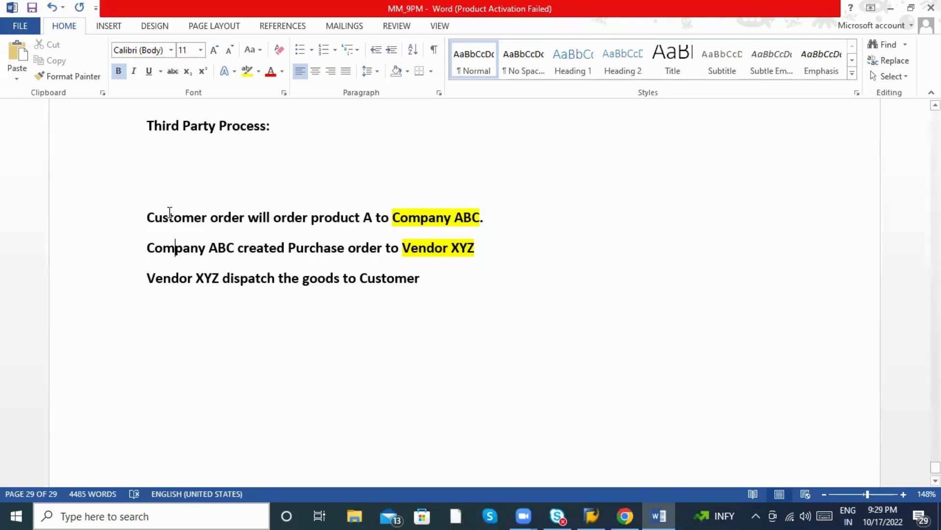
left_click(147, 217)
left_click_drag(152, 218, 313, 217)
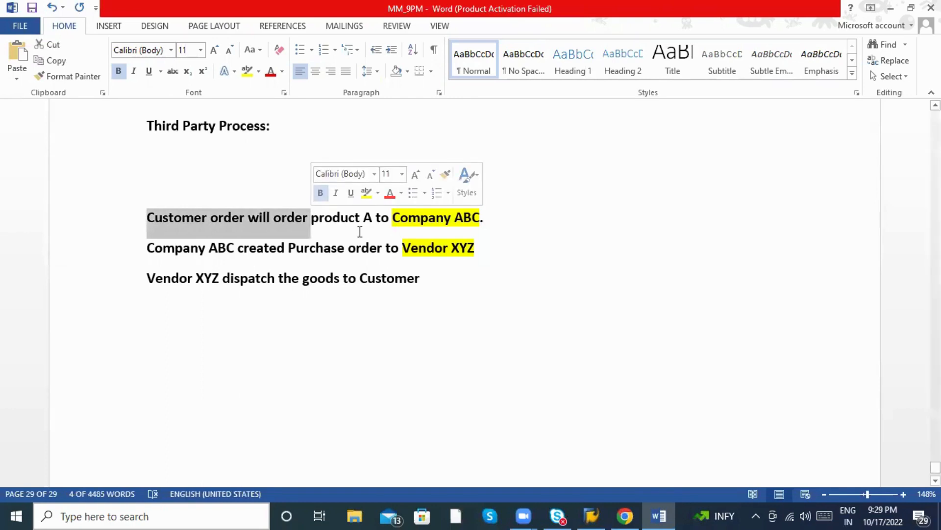
Type '- Purchase Requisition' after 'Company ABC.' and correct 'Requsition' to 'Requisition'.
left_click(515, 217)
type("- ")
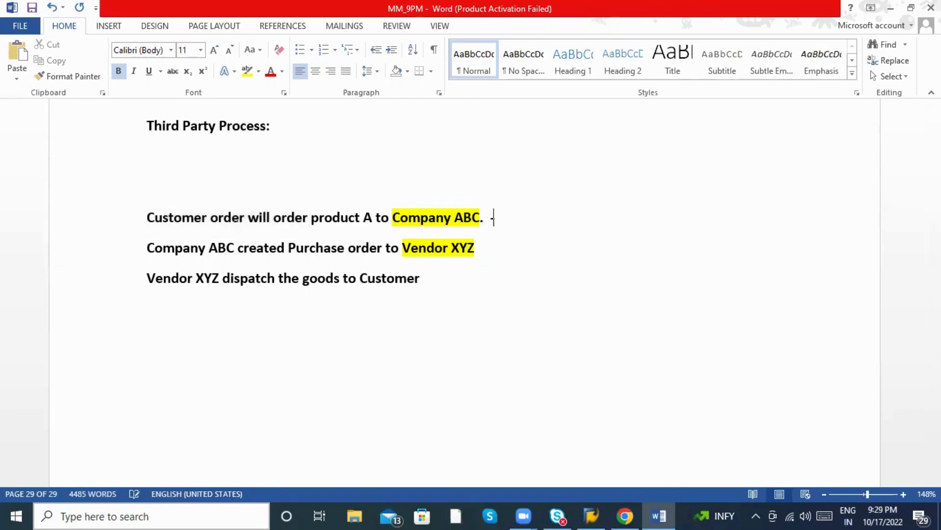
type("Purchasi=e")
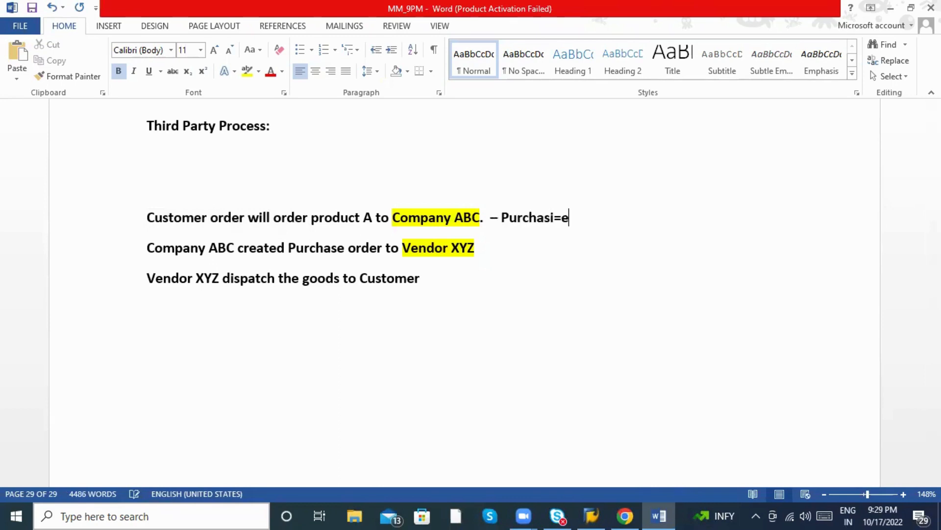
key("BackSpace")
key("BackSpace")
key("BackSpace")
type("e Requsition")
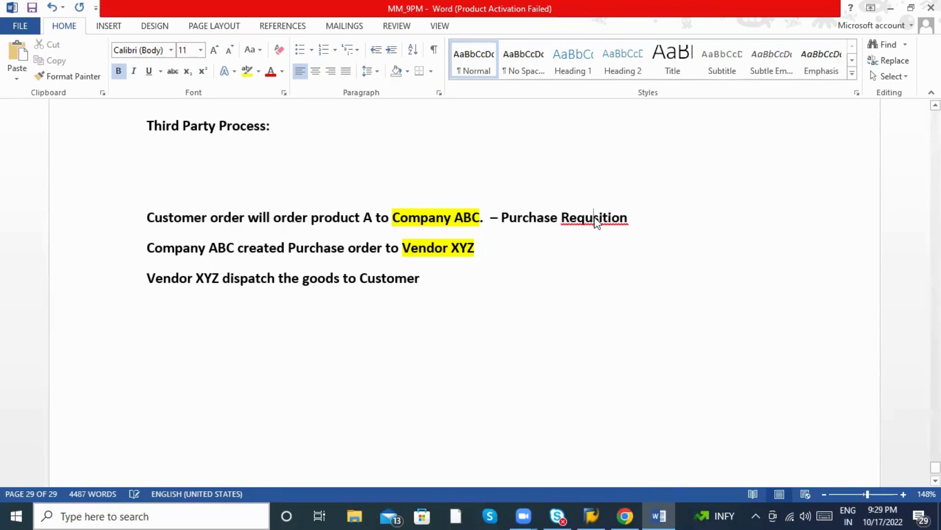
right_click(628, 222)
left_click(641, 234)
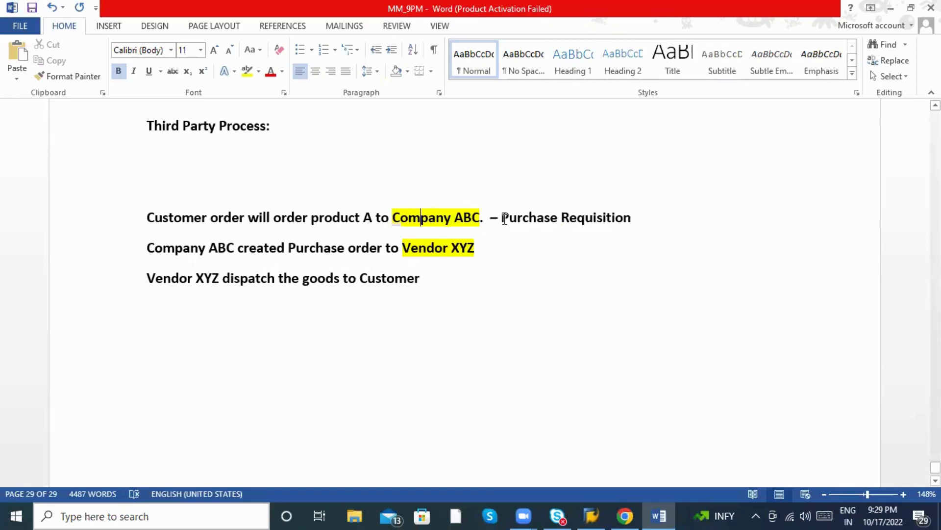
Select the Purchase Requisition note, clear the selection, and place the caret near it.
left_click_drag(501, 218, 633, 218)
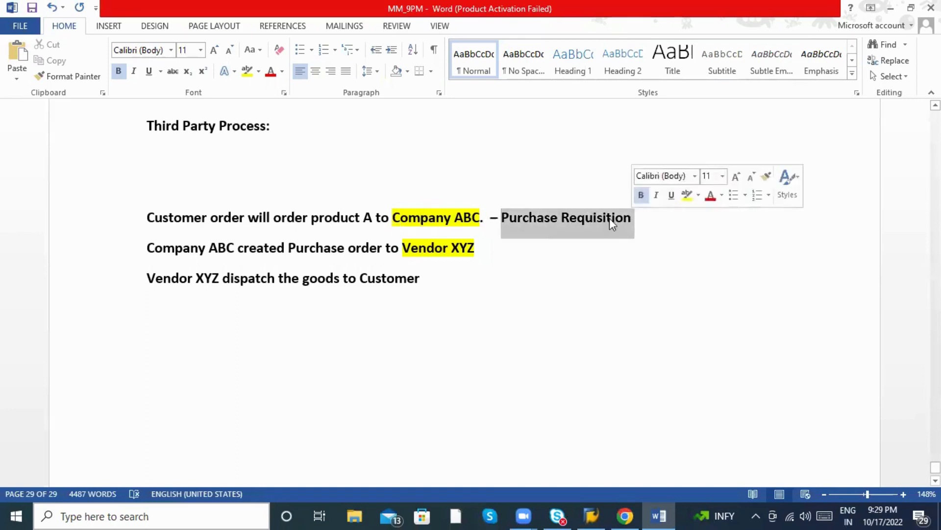
left_click(244, 217)
left_click_drag(243, 216, 241, 216)
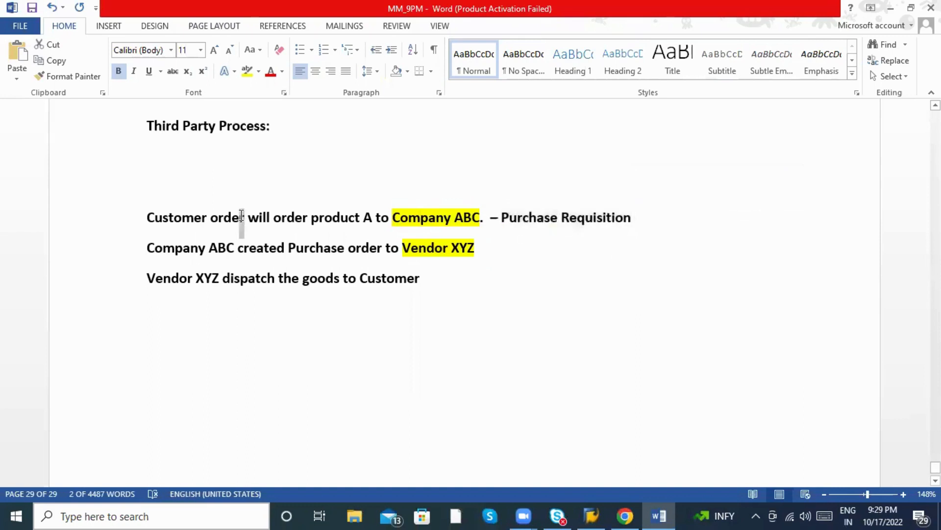
left_click(578, 217)
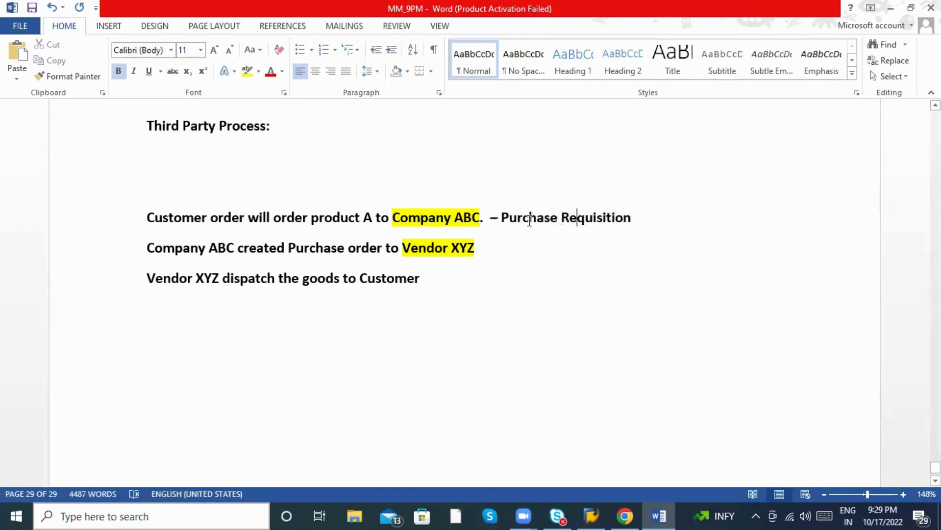
left_click(256, 218)
left_click(535, 216)
Push 'Purchase Requisition' further right with spaces, then check the Vendor XYZ line's start.
left_click(502, 216)
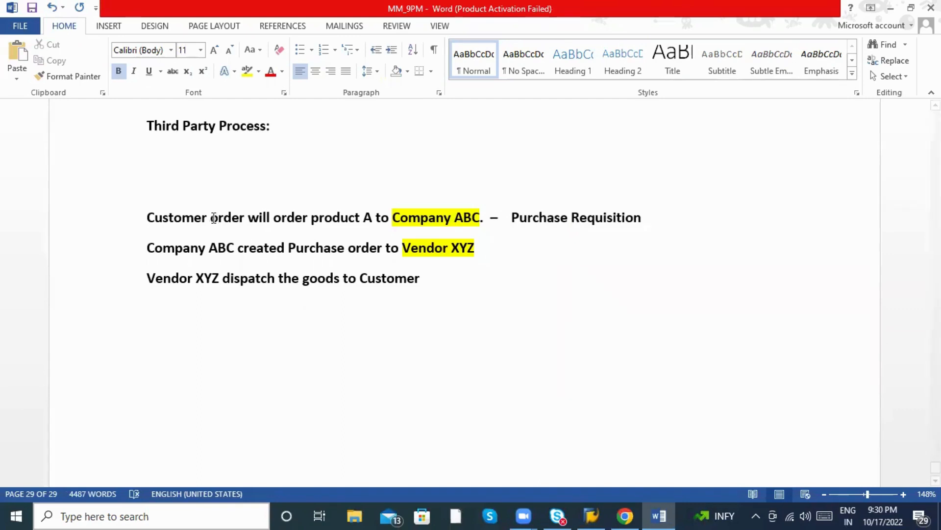
left_click_drag(518, 223, 631, 221)
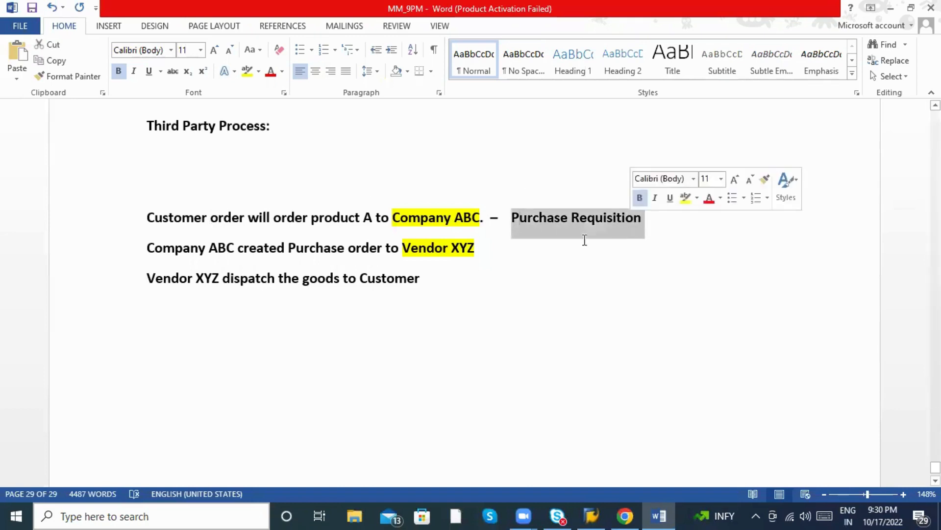
left_click(206, 249)
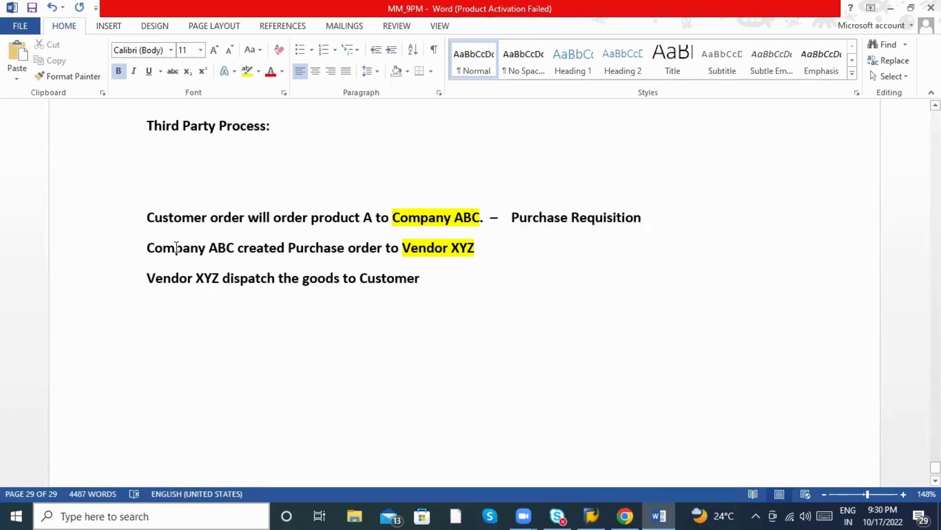
left_click(147, 271)
left_click_drag(148, 271, 207, 276)
left_click(385, 283)
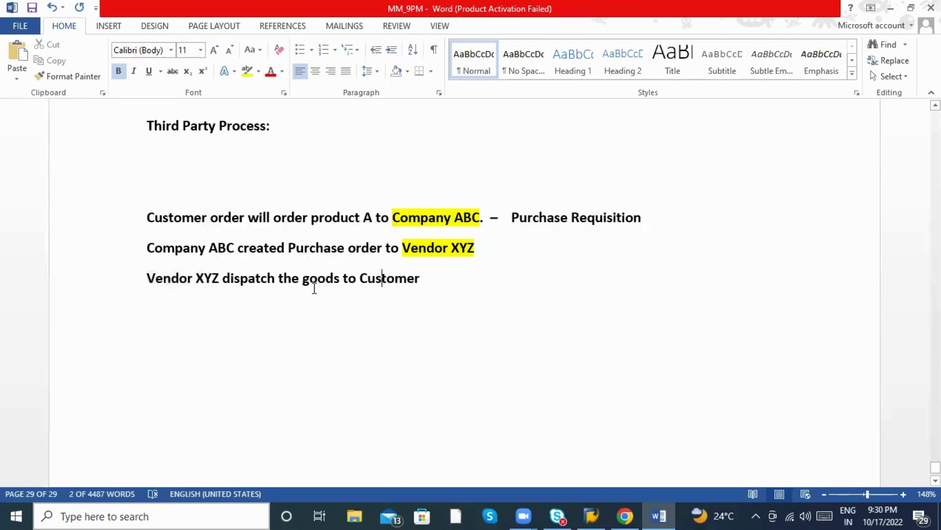
left_click(177, 265)
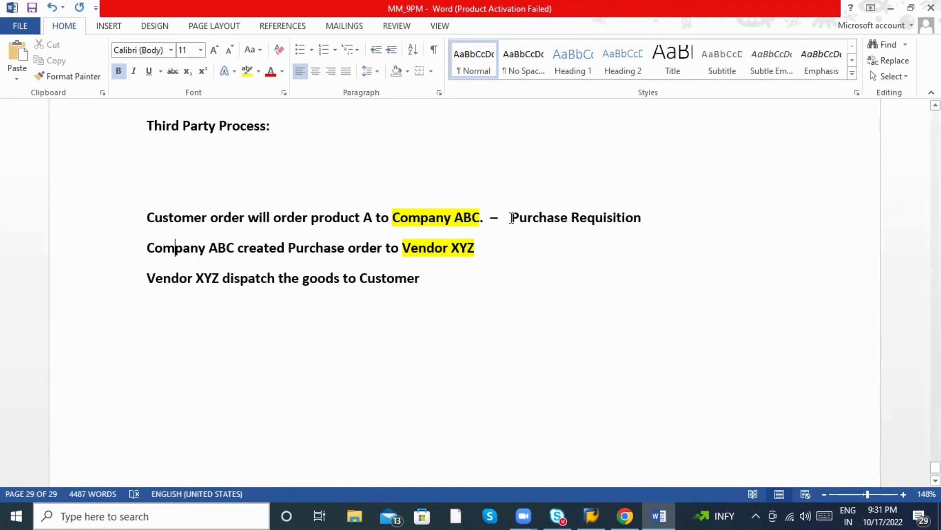
Insert 'Item category group ( TAS)' before Purchase Requisition, replacing BANS with TAS.
left_click_drag(511, 216, 621, 226)
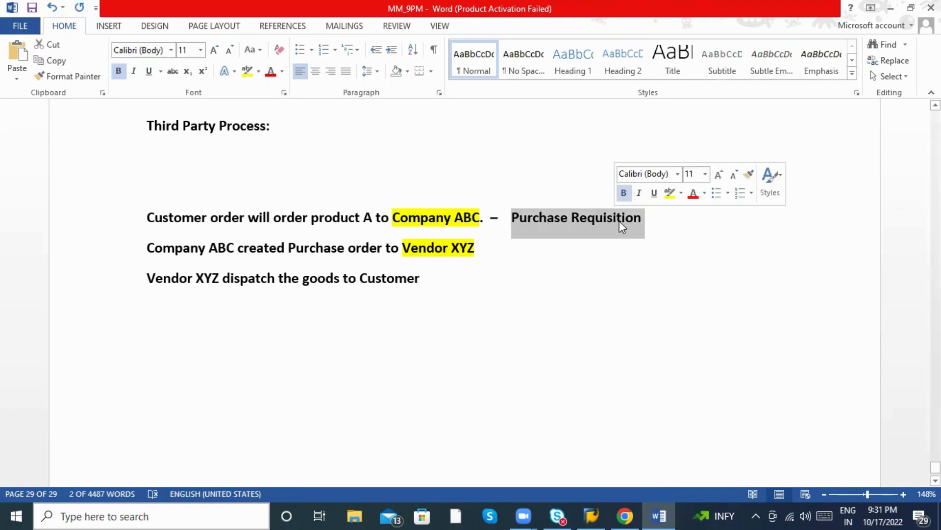
scroll(512, 257, "up", 1)
left_click(509, 266)
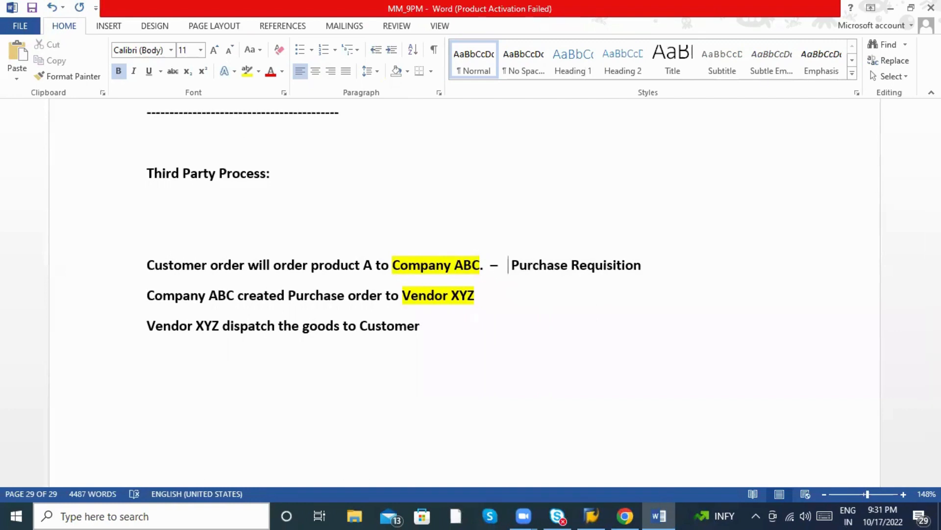
type("Item v")
key("BackSpace")
type("cate")
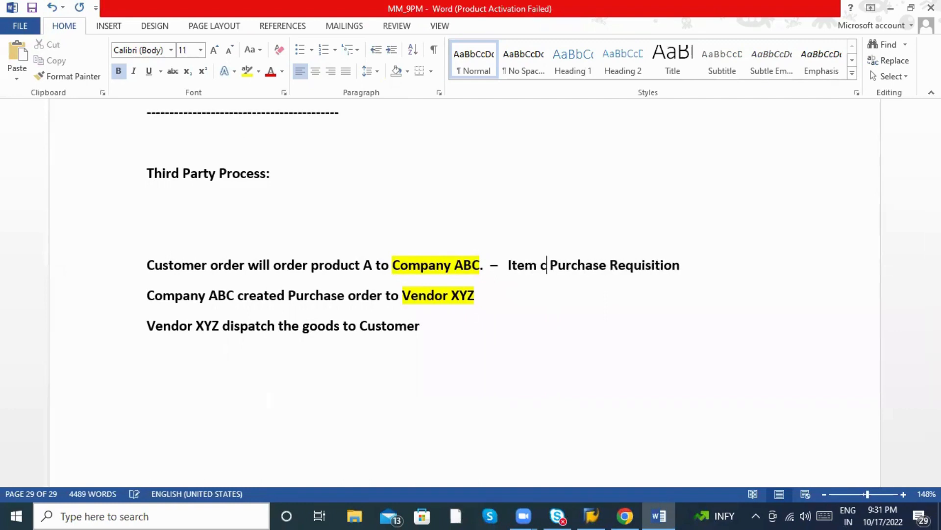
type("gory gr")
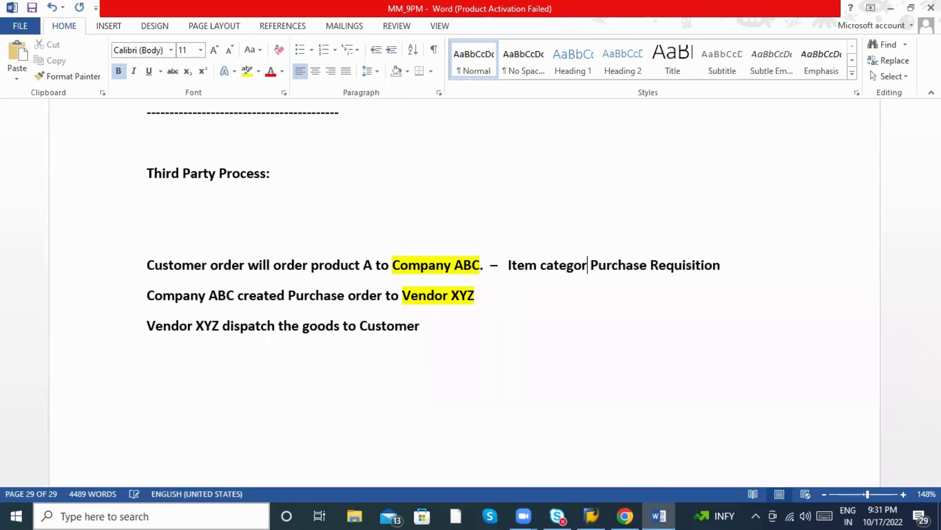
type("oup ( ")
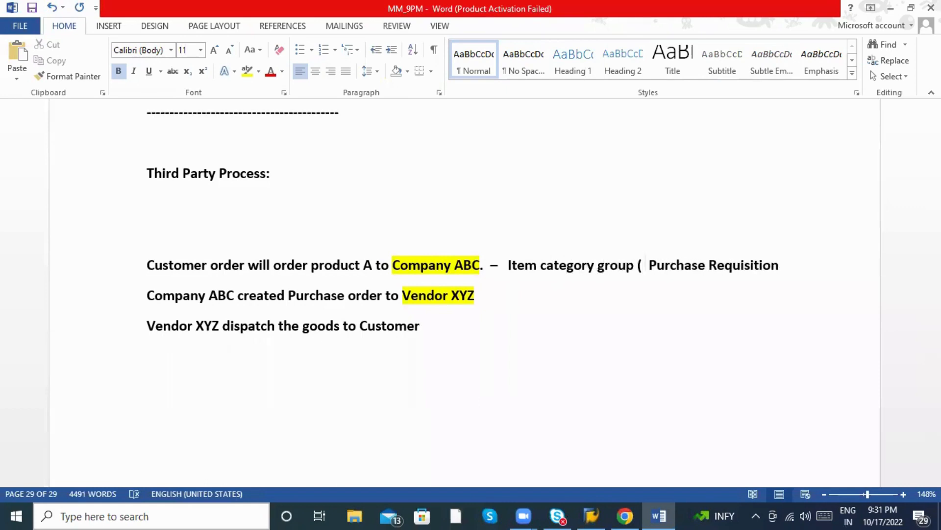
type("BANS")
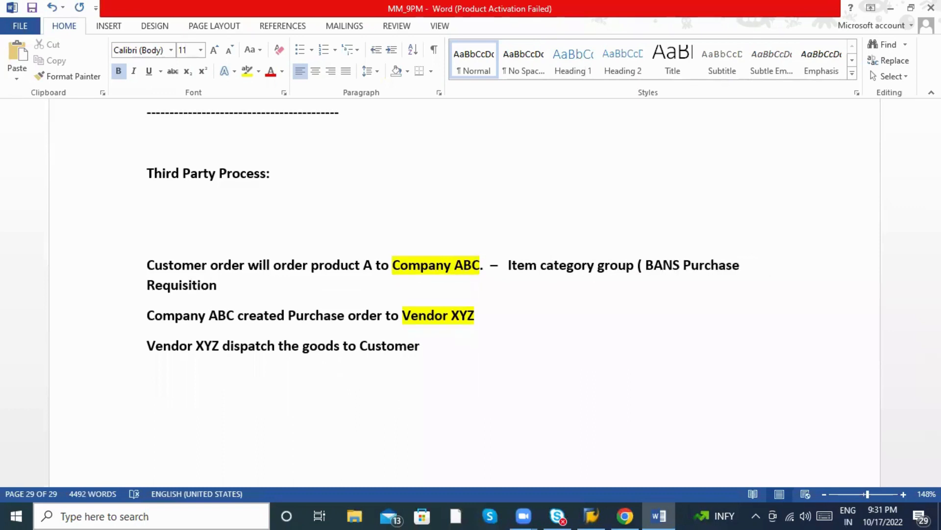
key("BackSpace")
key("BackSpace")
key("BackSpace")
key("BackSpace")
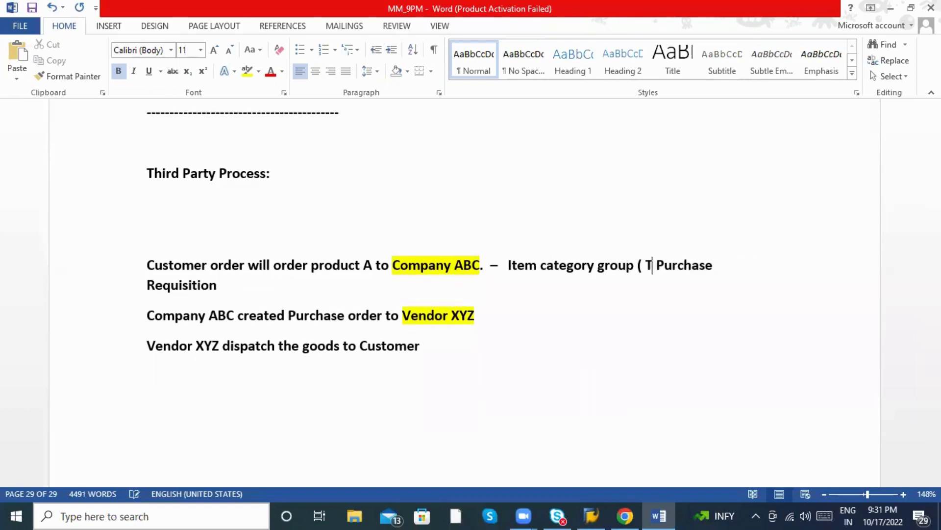
type("TAS)")
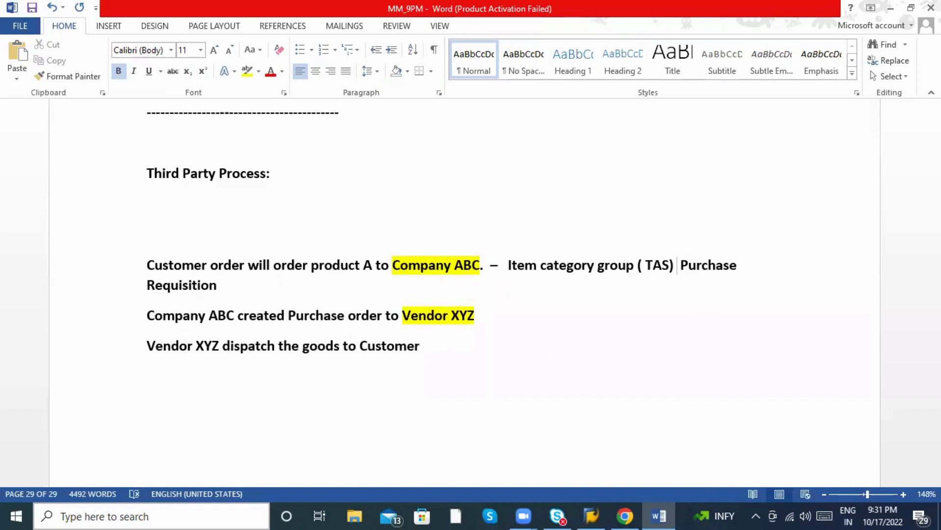
Accept the '(TAS' spelling fix and position on the empty line below the heading.
left_click(231, 216)
left_click(217, 229)
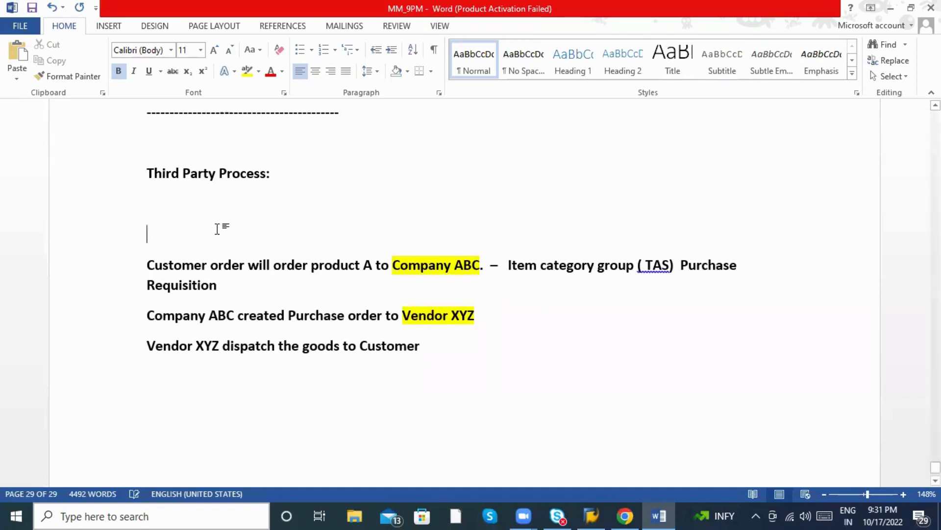
key("Up")
right_click(646, 263)
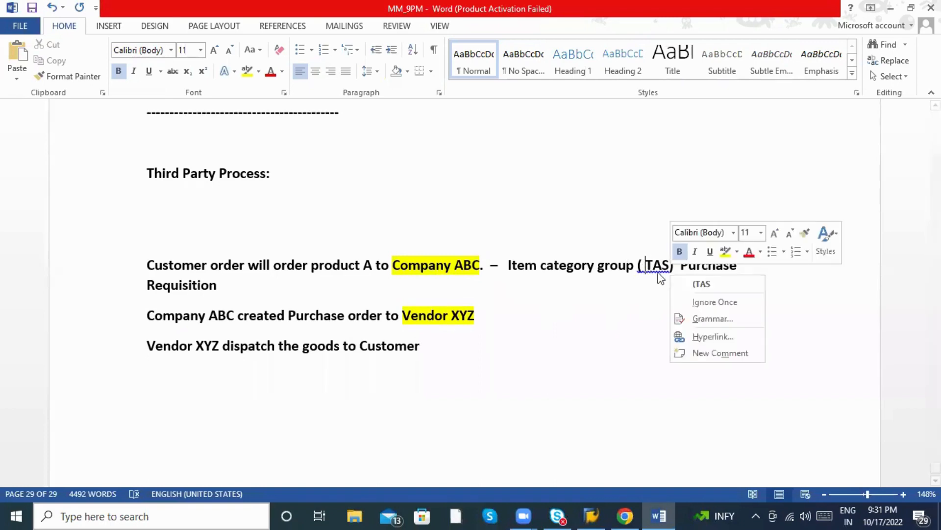
left_click(701, 284)
left_click(152, 207)
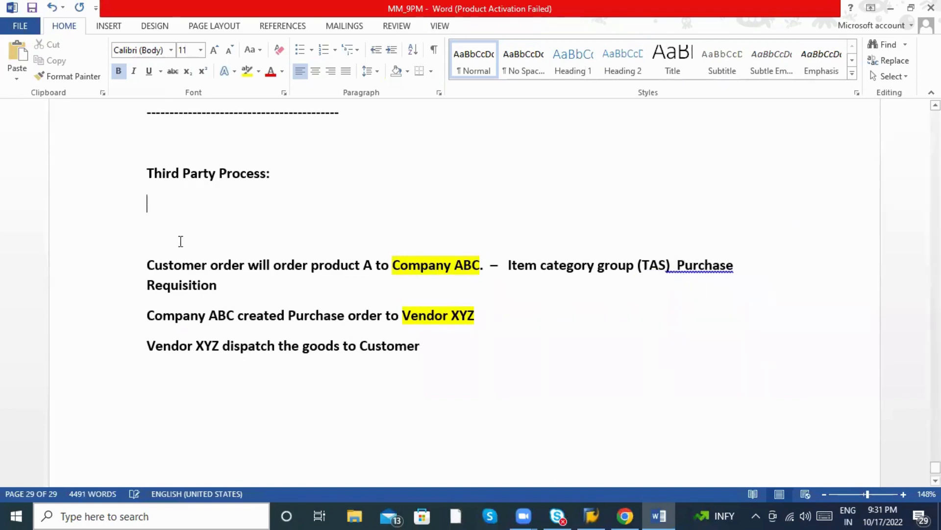
left_click(178, 231)
left_click(173, 222)
Type 'Material Master record - Item category group as BANS -----------------TAS' above the customer order line.
left_click(158, 225)
type("Matera")
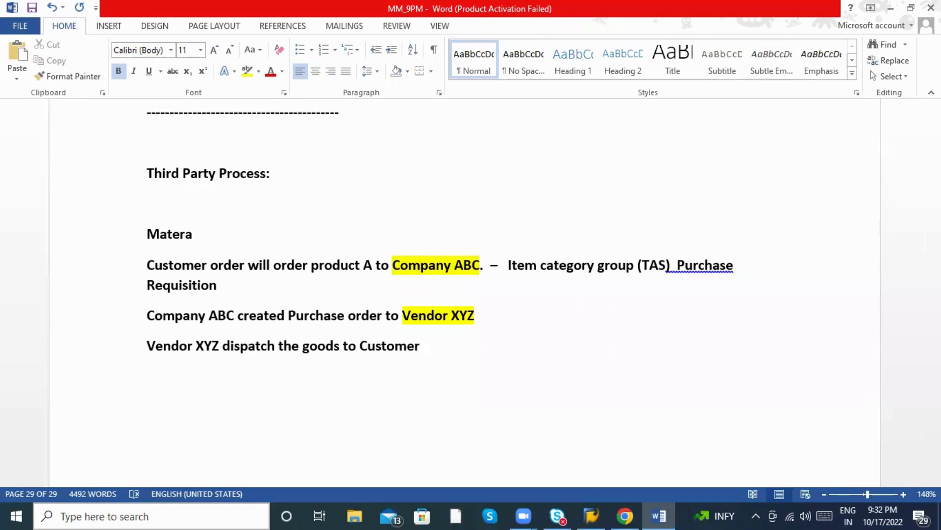
key("BackSpace")
type("ial Master record -")
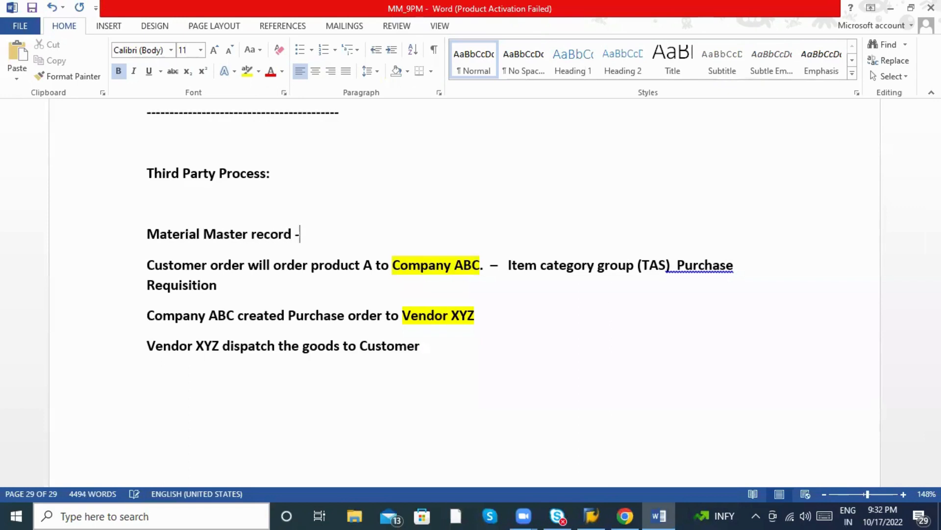
type(" Item categroy")
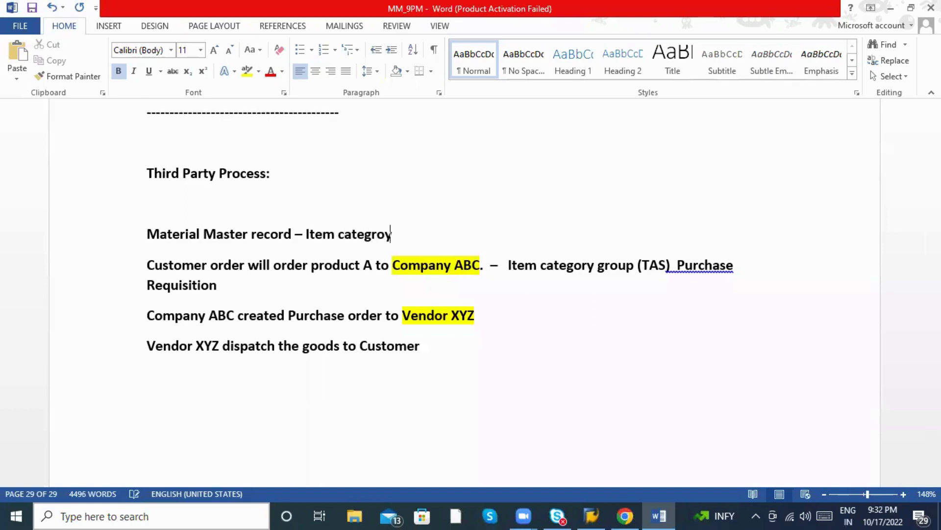
key("BackSpace")
key("BackSpace")
key("BackSpace")
type("ory group as ")
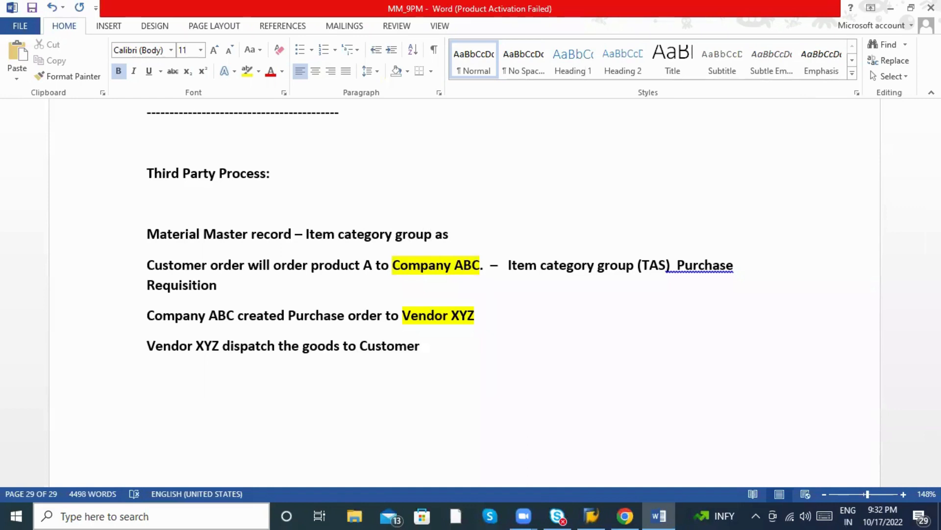
type("BANS -")
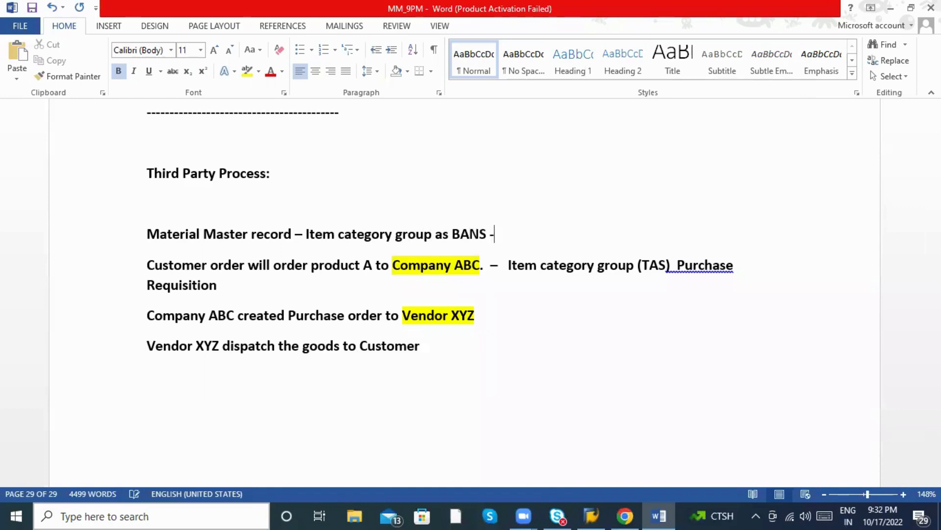
type("----------------TAS")
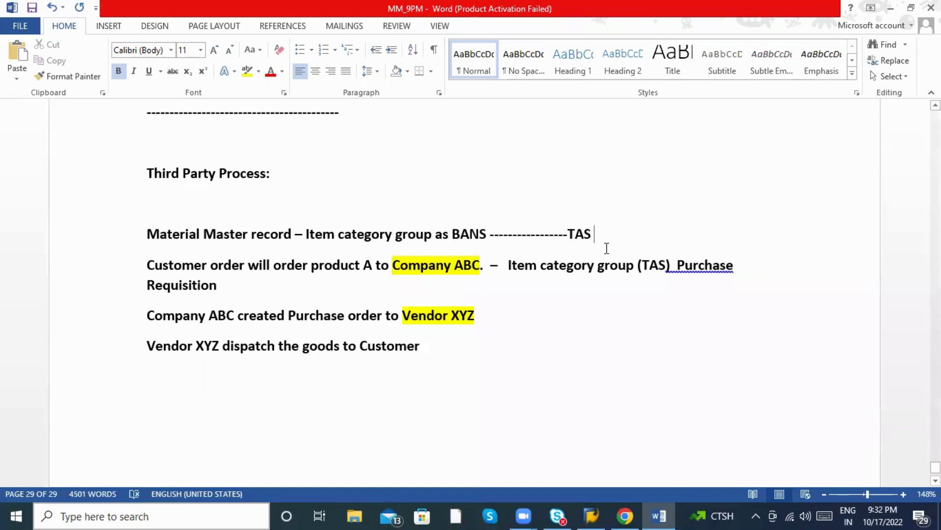
double_click(513, 265)
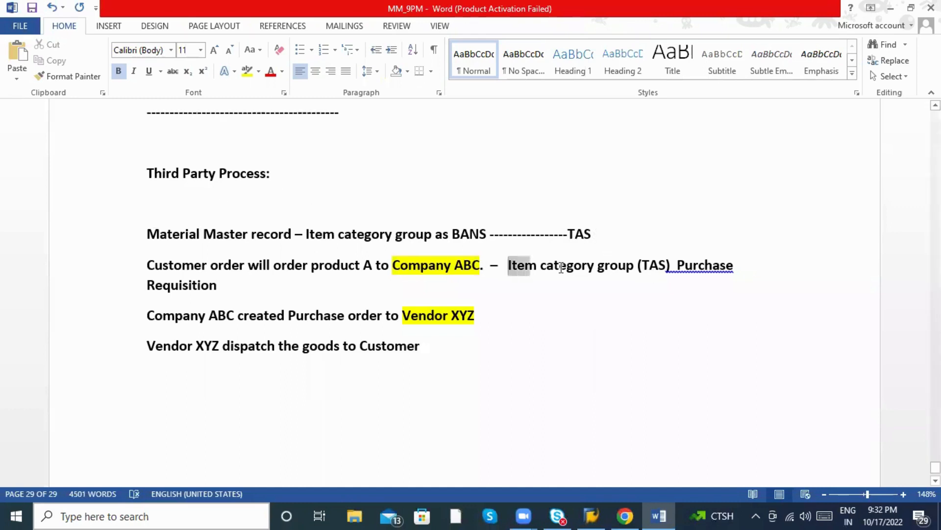
Append '( TAS) --> Schedule line category CS ----( Create PR automatically background)' after 'Requisition'.
left_click_drag(561, 268, 671, 274)
left_click(280, 280)
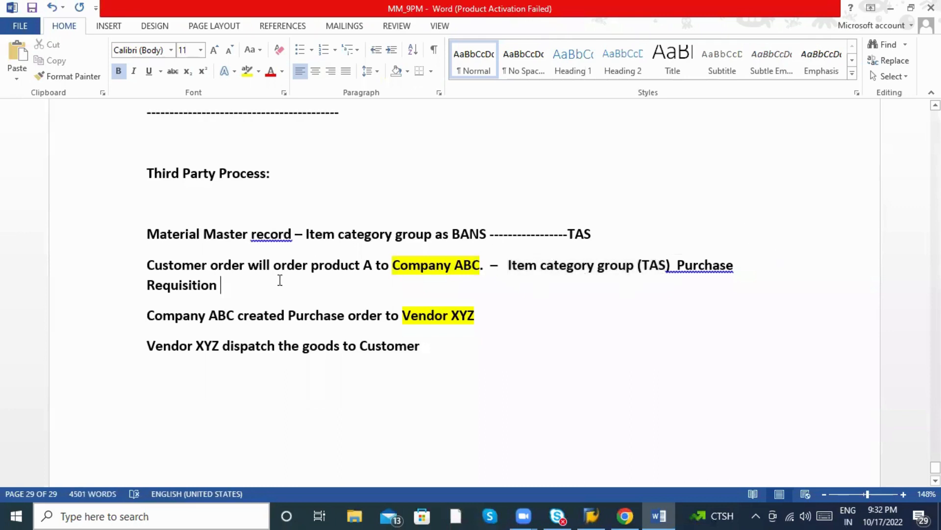
type("( TA")
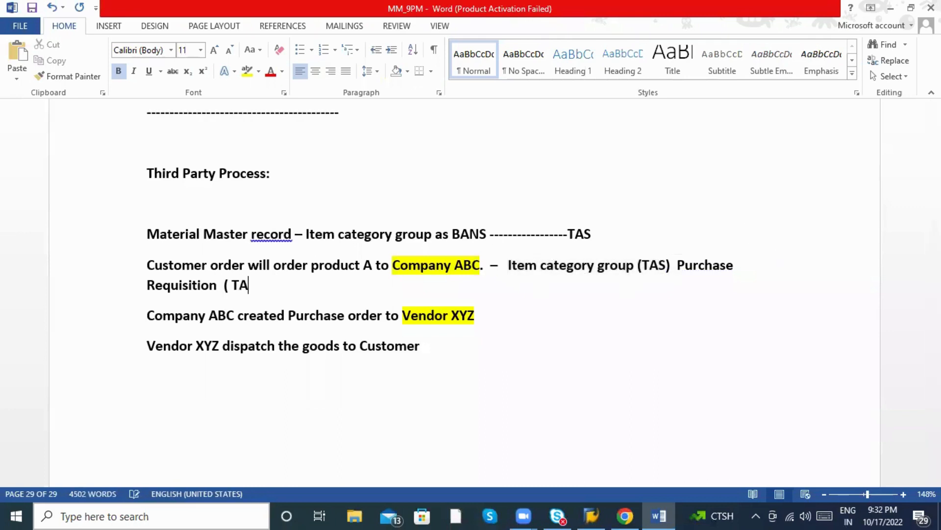
type("S ----> ")
type("Schedule")
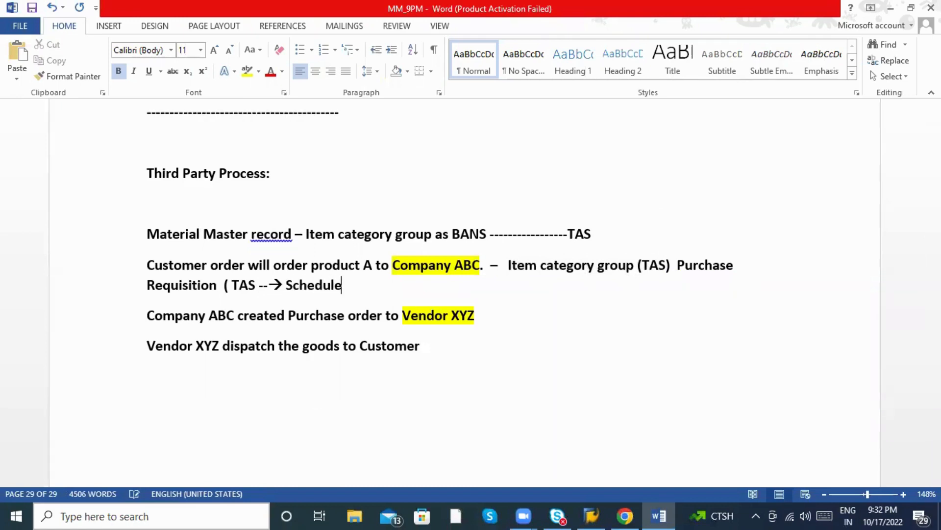
type(" line catego")
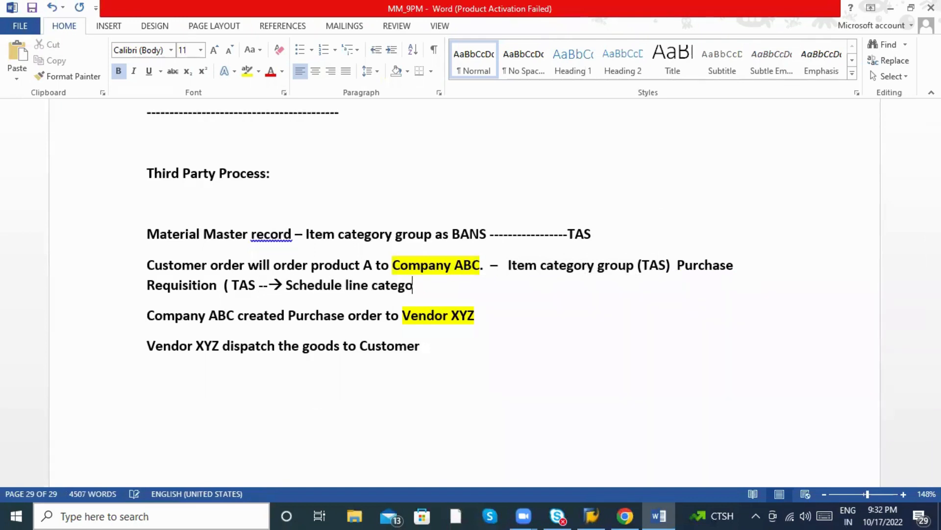
type("ry CS ----(")
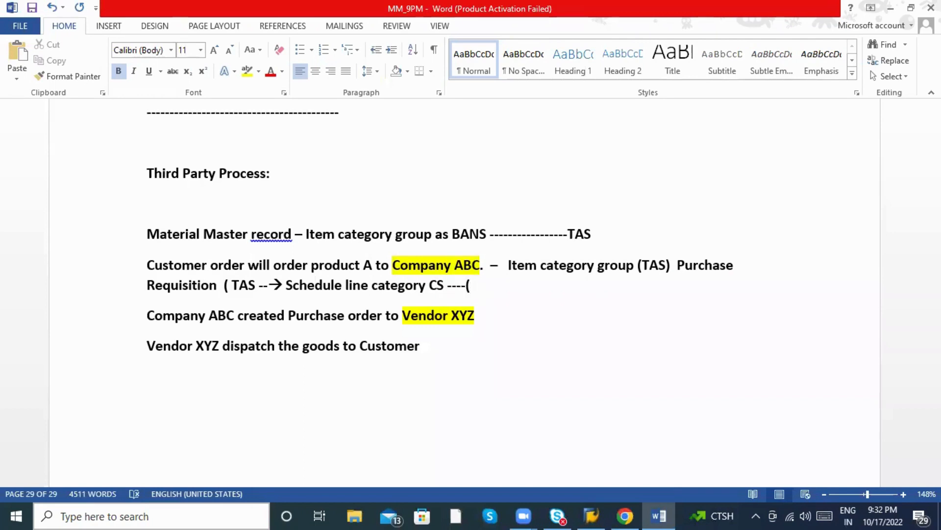
type(" P")
key("BackSpace")
type("Create P")
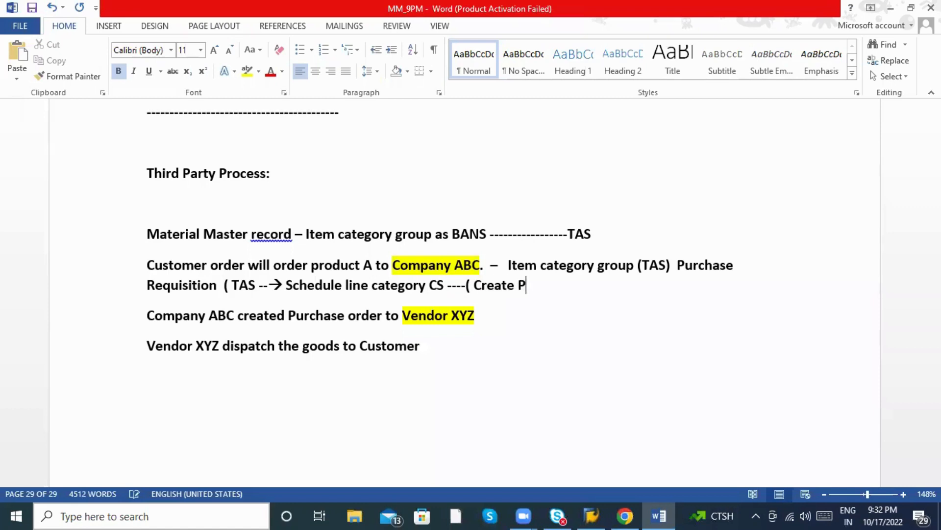
type("R automatical")
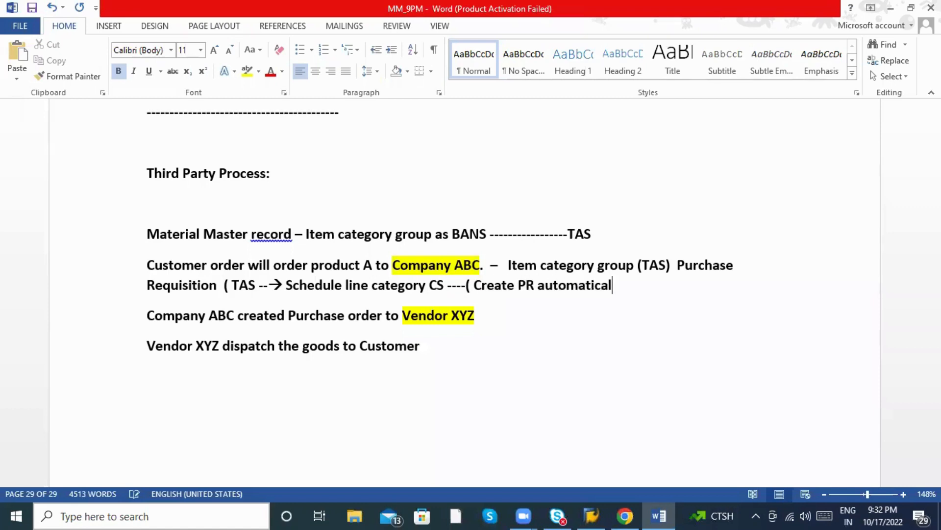
type("ly backgrou")
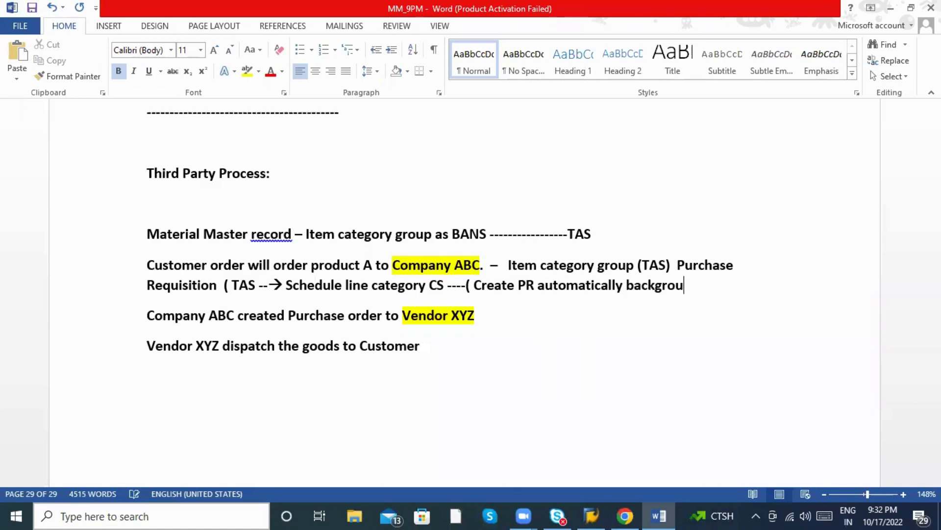
key("BackSpace")
type("und)")
left_click(255, 285)
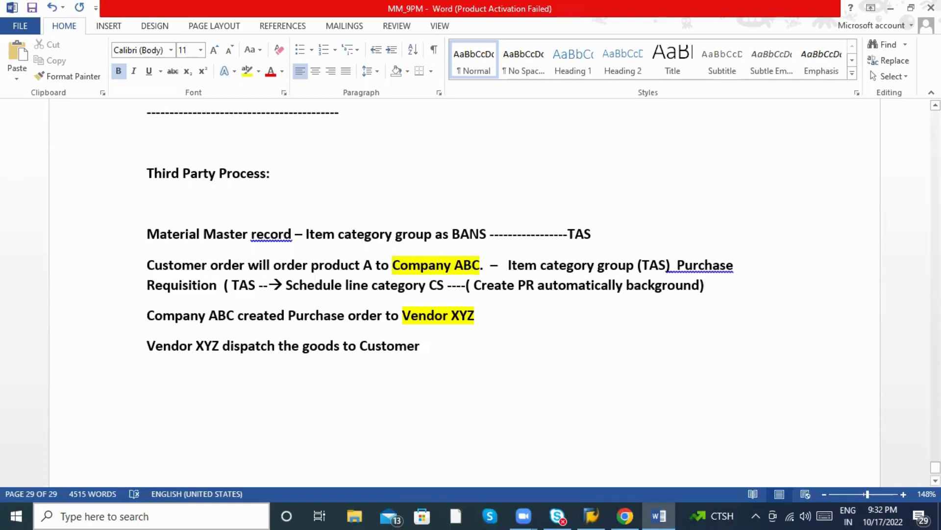
type(")")
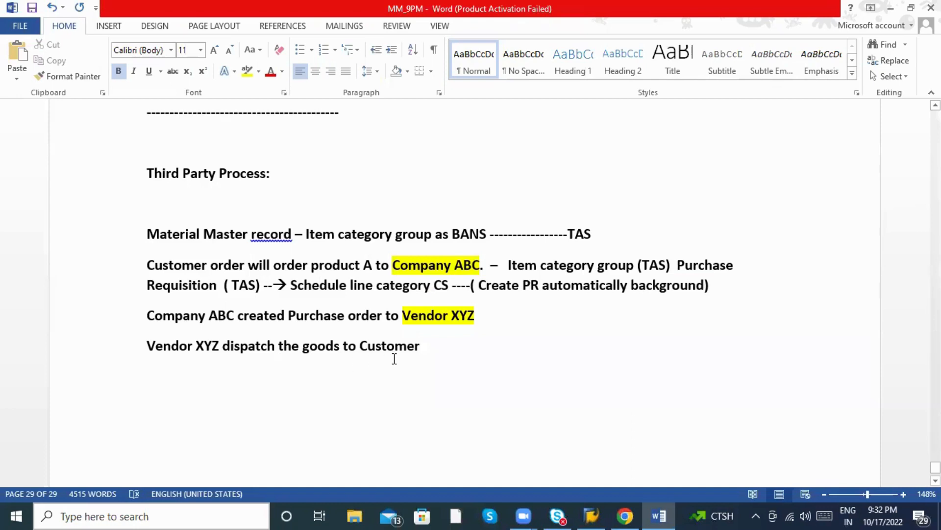
left_click(593, 512)
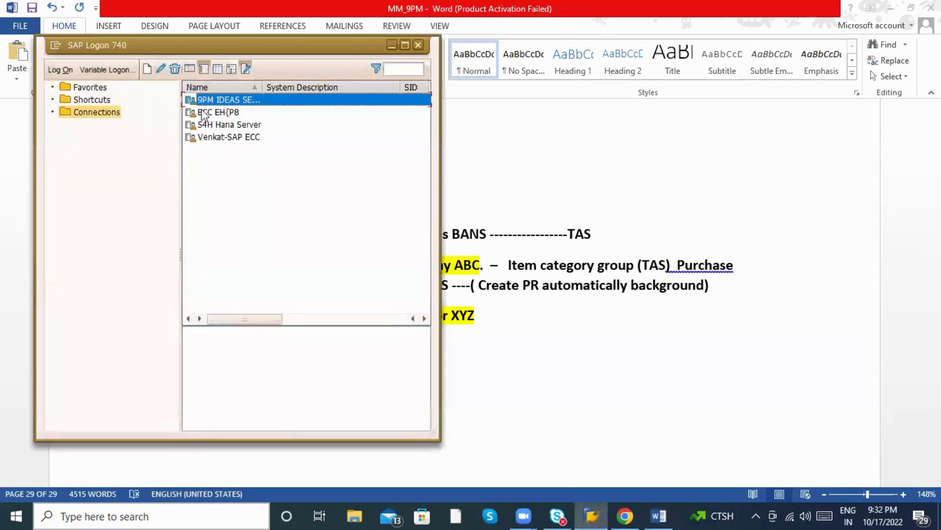
left_click(563, 290)
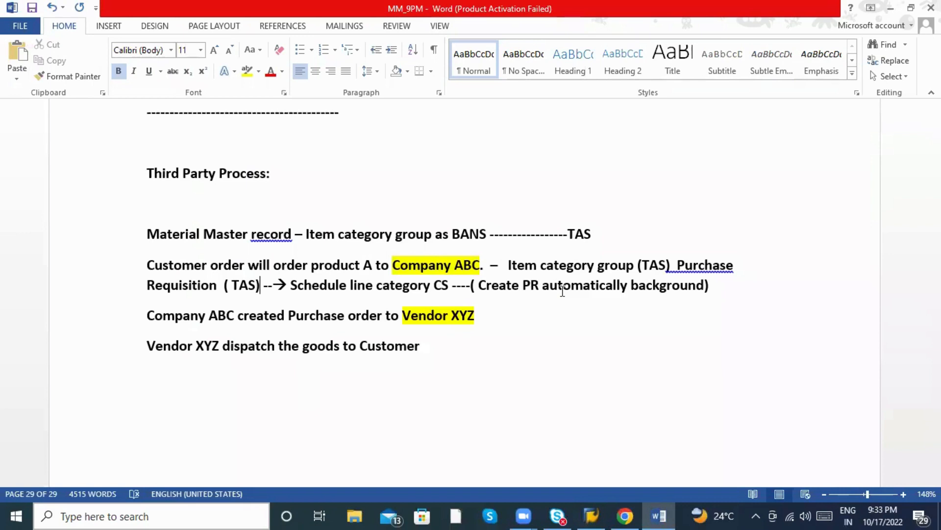
left_click(155, 375)
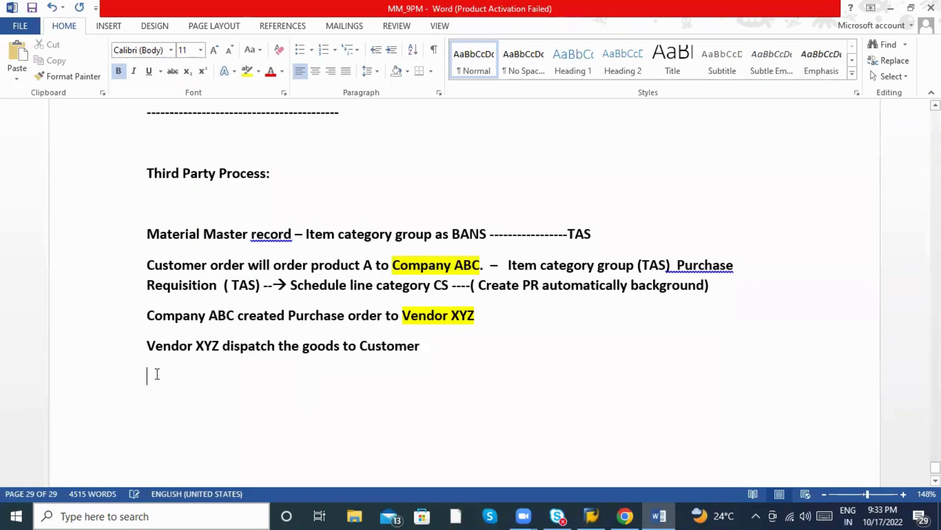
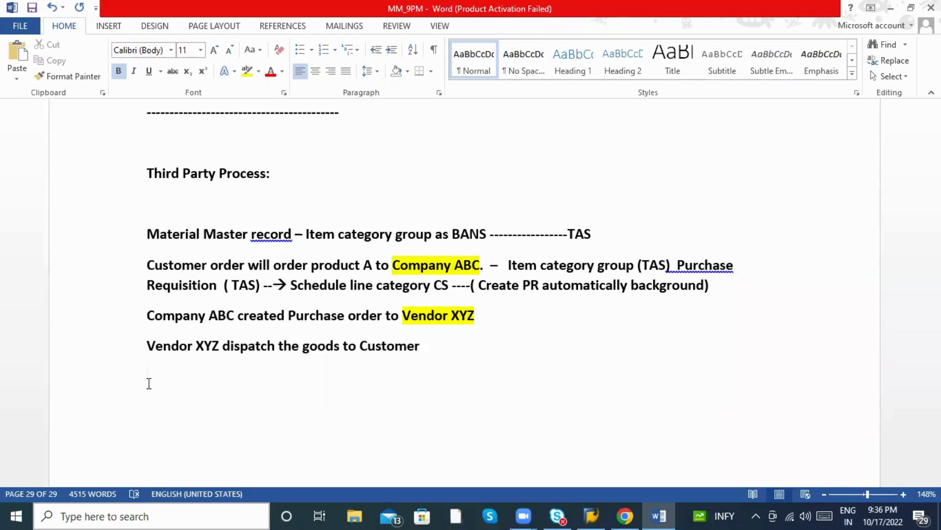
Highlight the phrase 'Once Sales order created' in the Third Party Process notes.
scroll(167, 392, "down", 3)
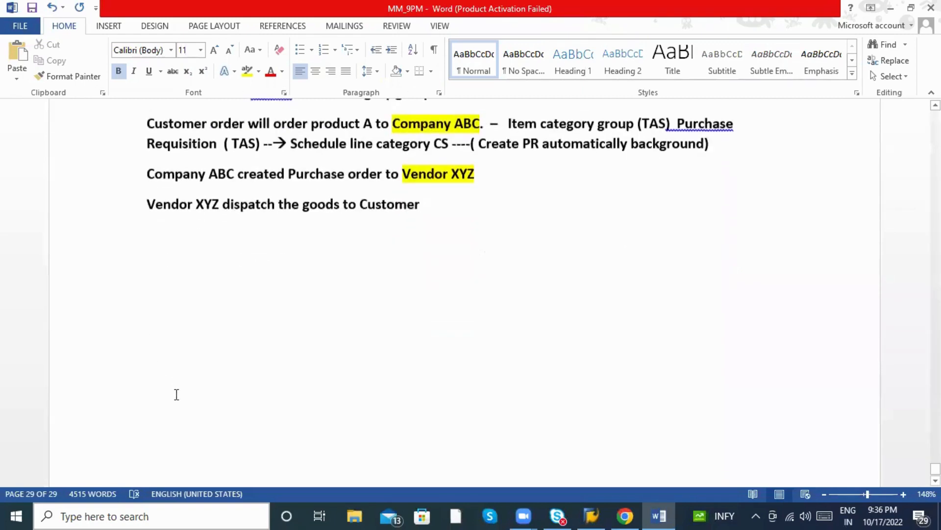
scroll(181, 402, "up", 5)
scroll(183, 411, "up", 6)
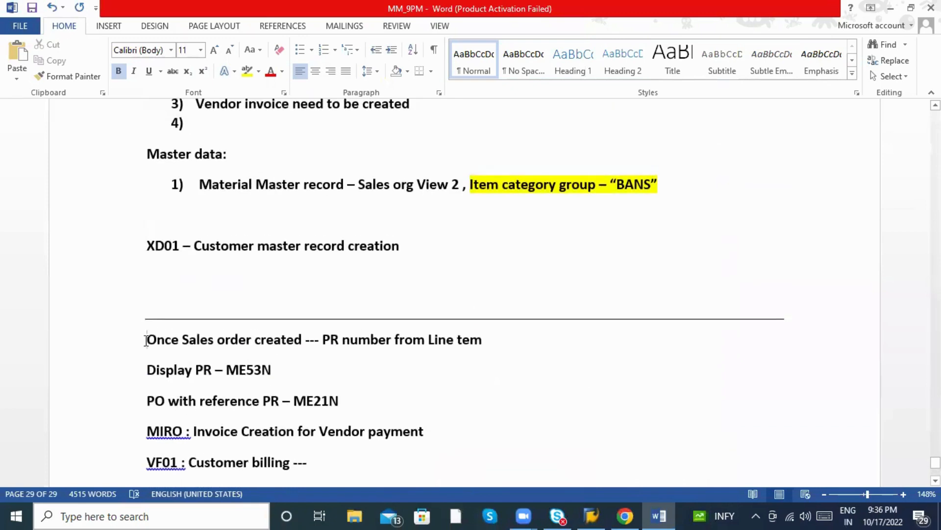
left_click_drag(146, 340, 295, 340)
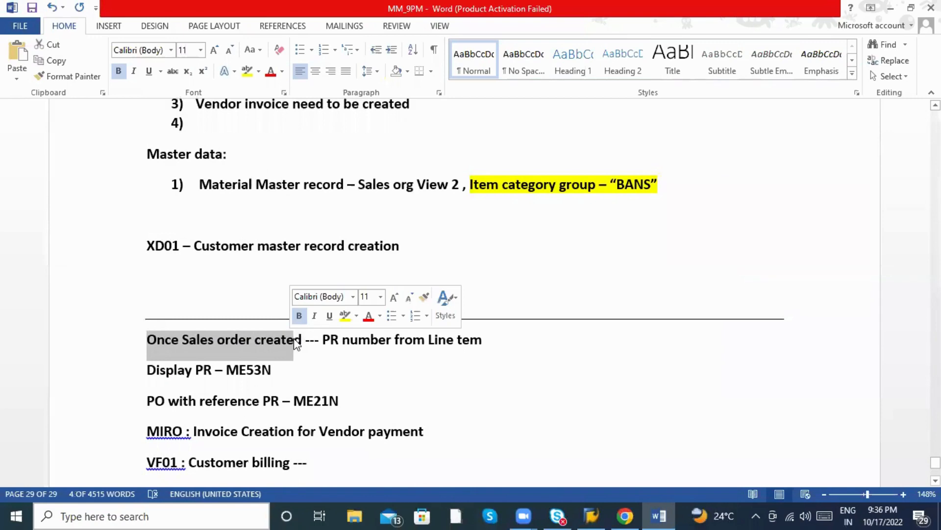
left_click(294, 340)
Add a dashed separator line below the final note, then switch to the SAP logon window.
scroll(306, 347, "down", 3)
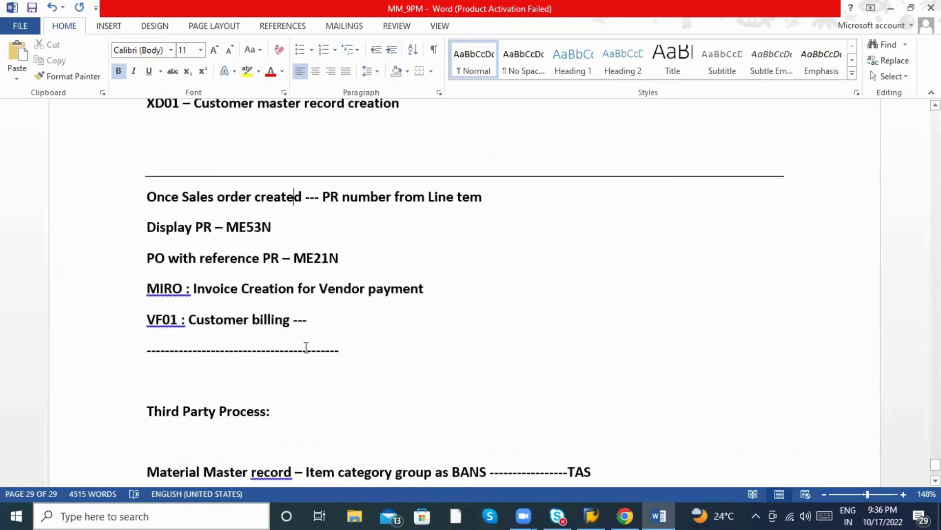
scroll(306, 347, "down", 3)
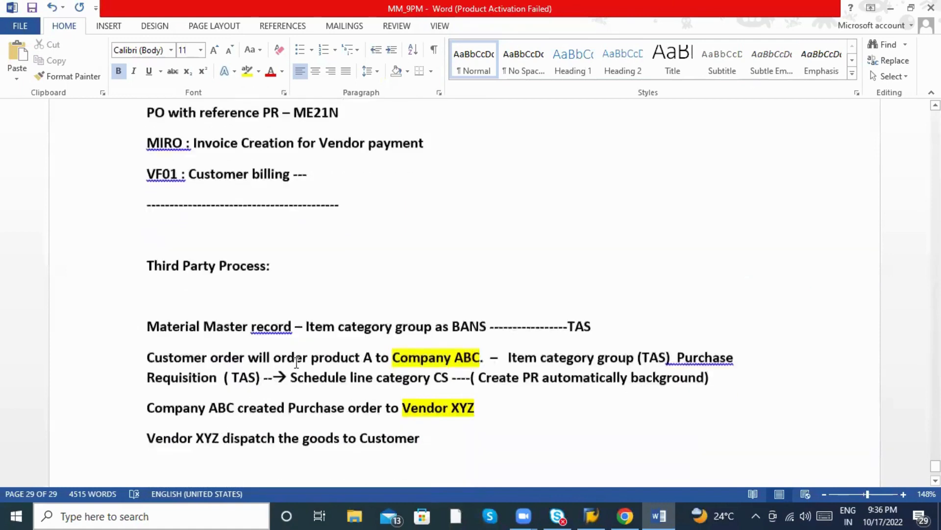
scroll(296, 361, "down", 2)
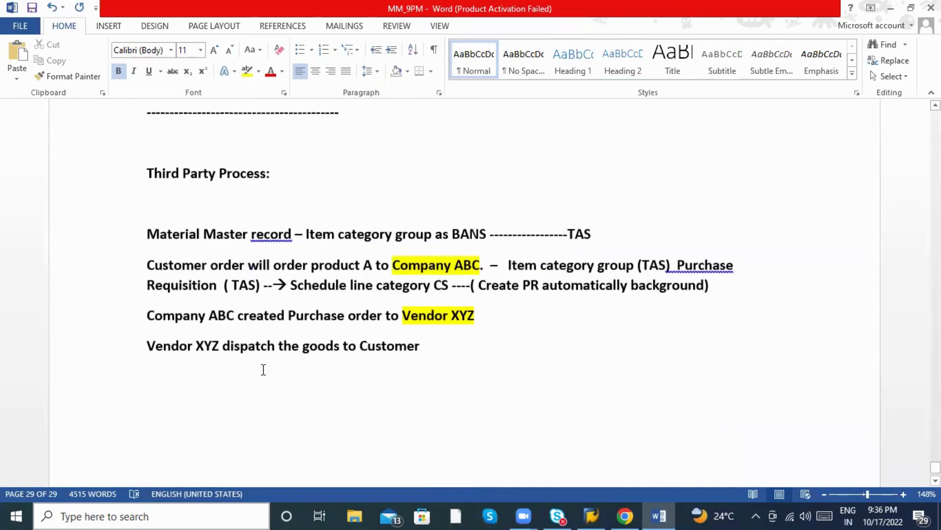
left_click(172, 380)
type("-----")
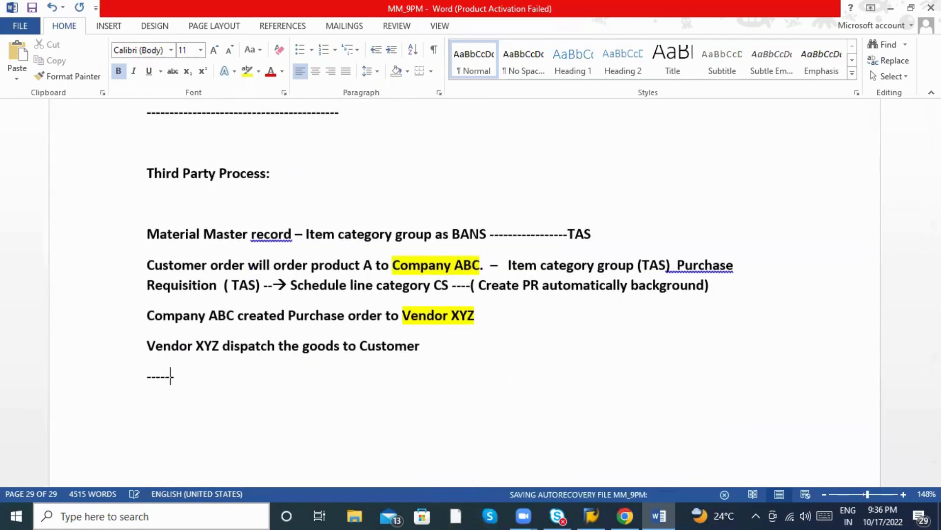
type("----------------------------------------------------------------------")
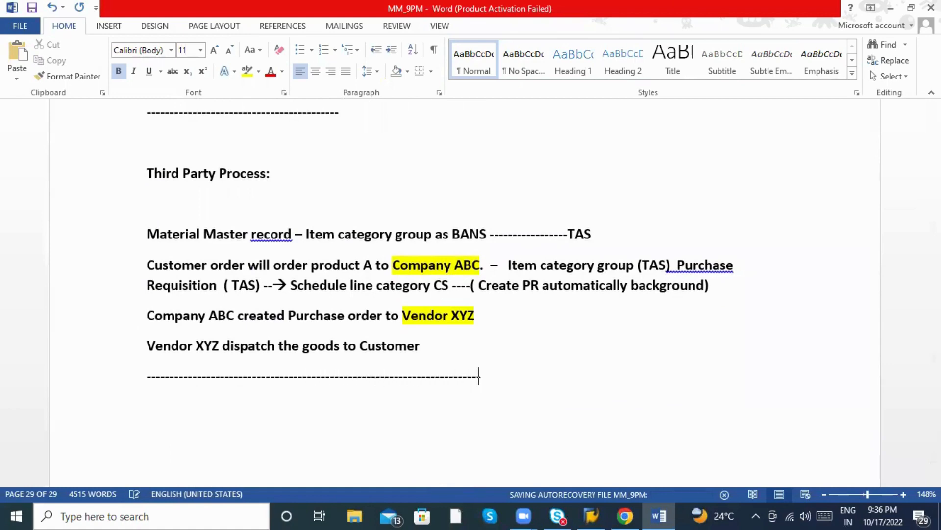
type("-------------------------------------------------------------------------------------------------------------")
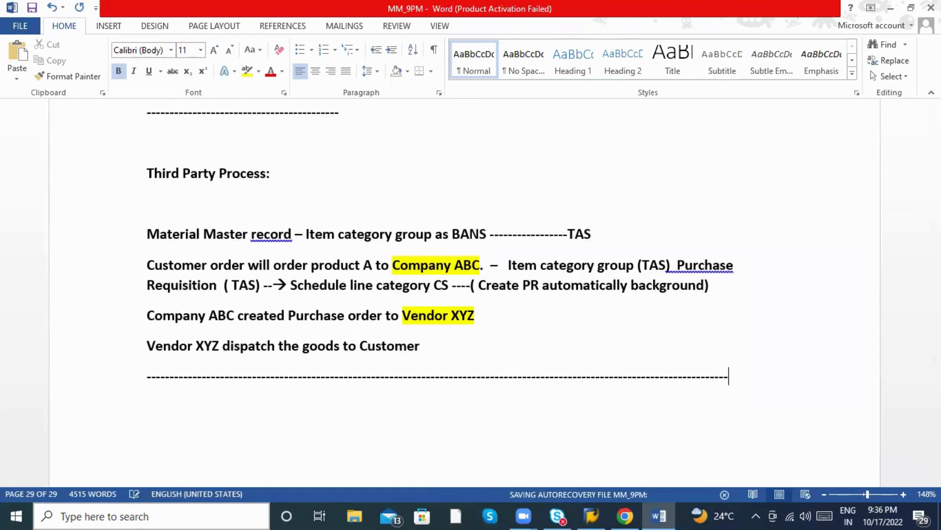
key("Return")
scroll(75, 349, "up", 3)
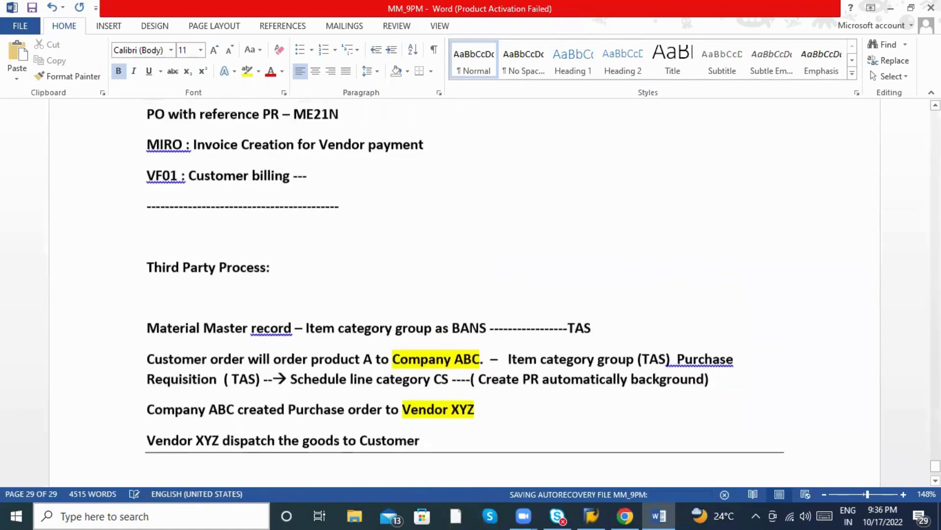
scroll(75, 349, "down", 2)
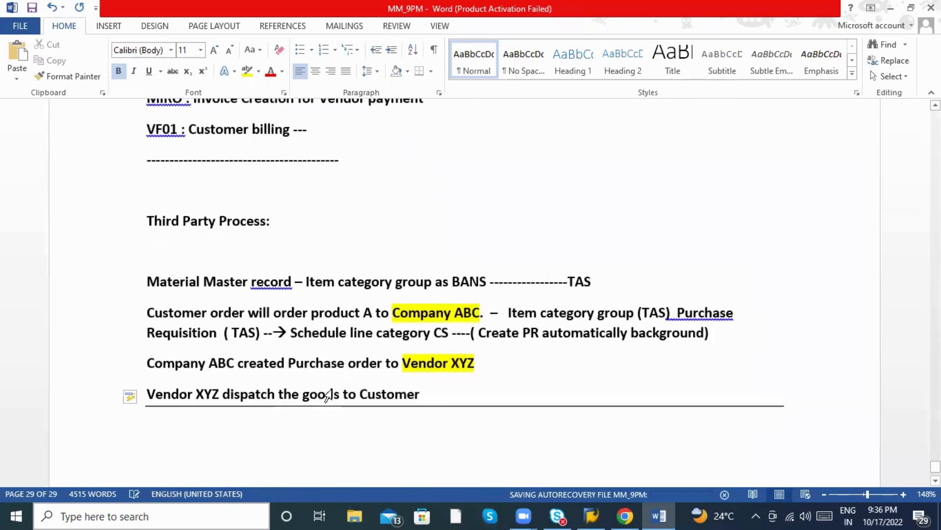
scroll(220, 319, "up", 2)
key("alt+Tab")
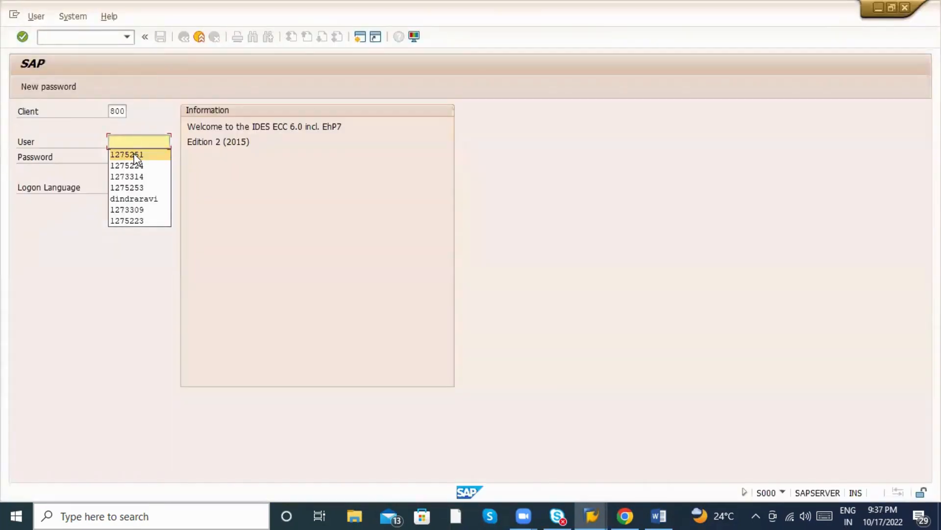
Log on to client 800 with the saved user and enter transaction VA01.
left_click(134, 154)
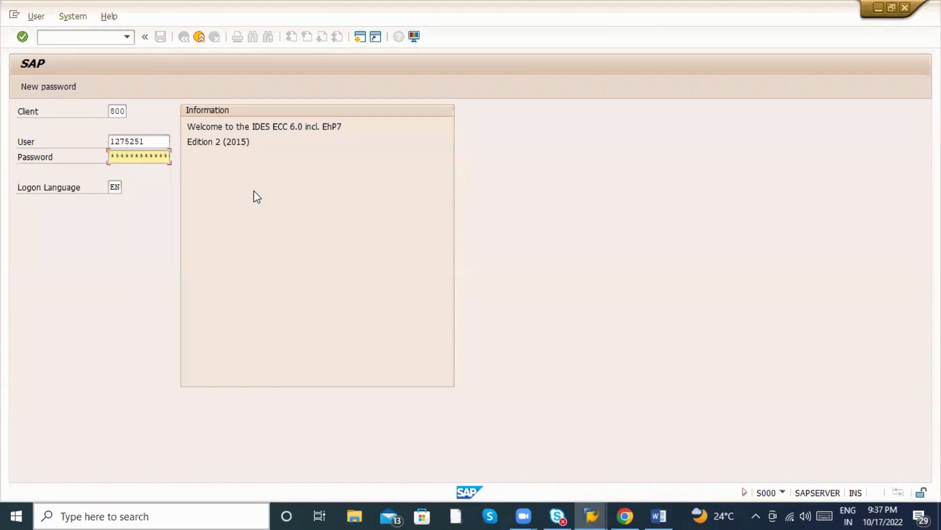
key("Return")
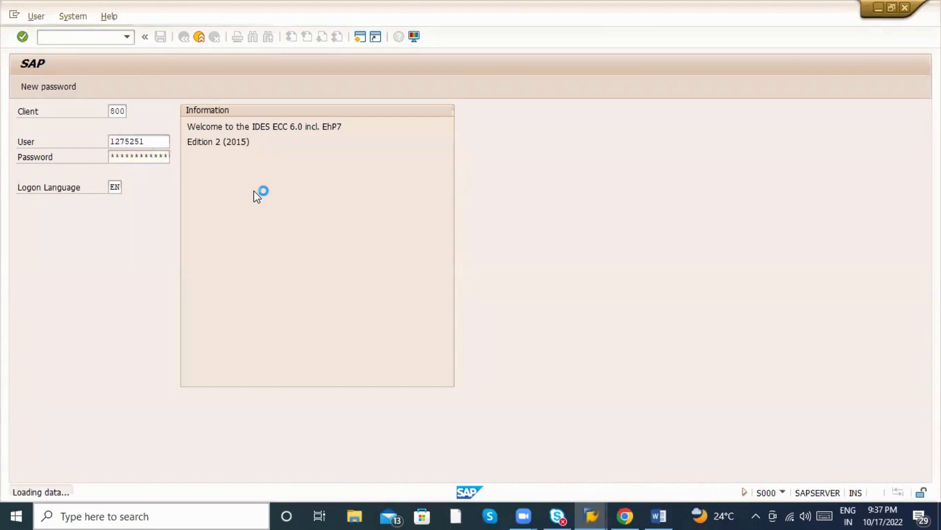
type("s")
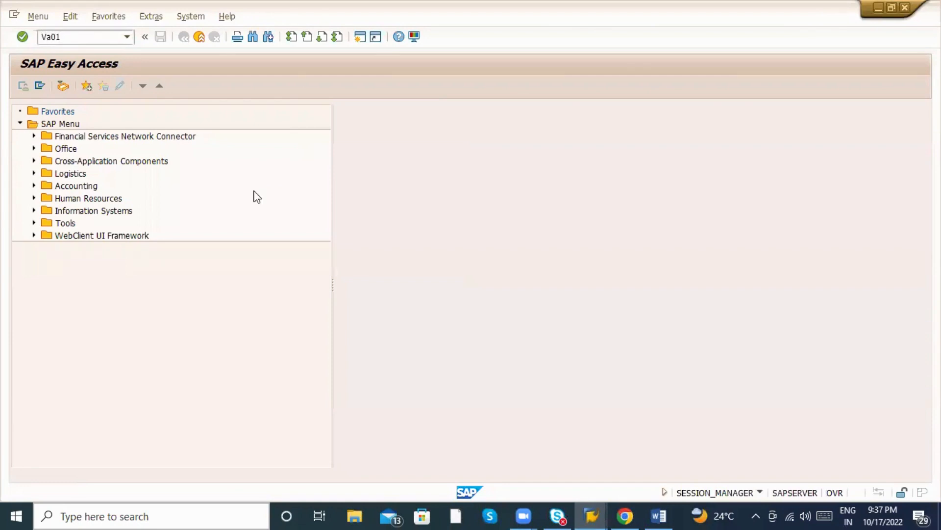
Start Create Sales Order with order type ZSo and sales organization ZAB1.
key("Return")
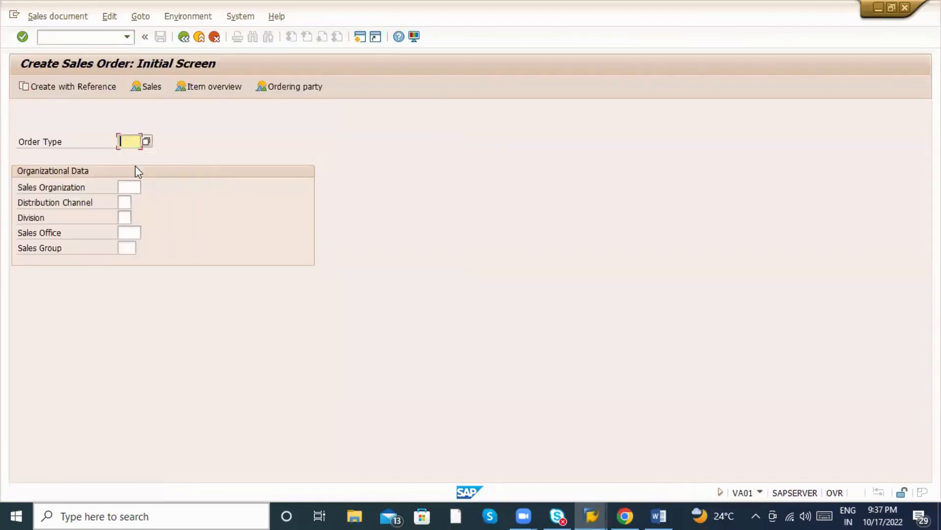
left_click(129, 143)
left_click(128, 155)
left_click(127, 188)
left_click(129, 202)
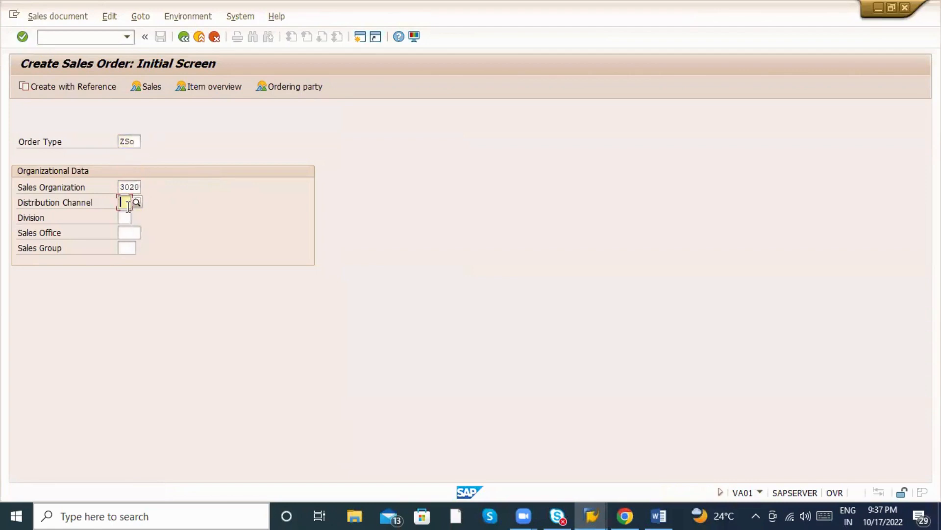
key("shift+Tab")
key("Delete")
left_click(130, 188)
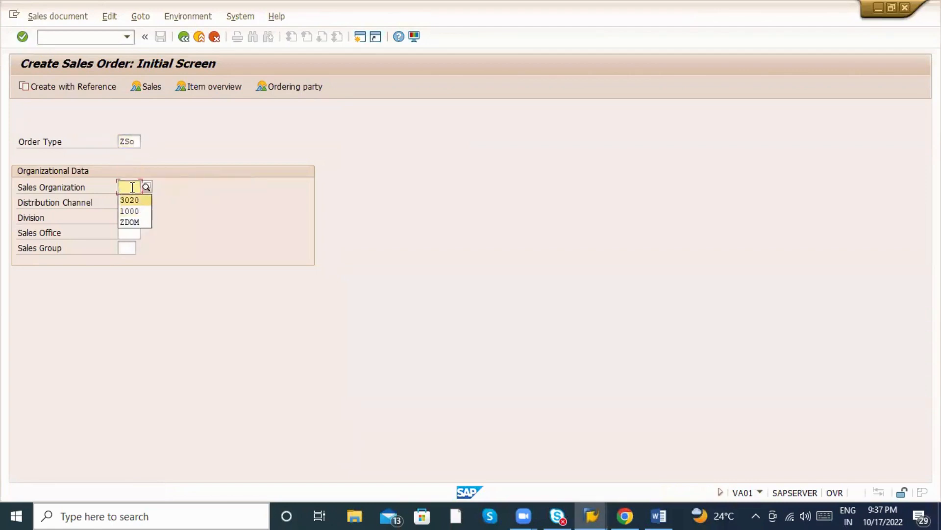
left_click(132, 187)
type("ZAB")
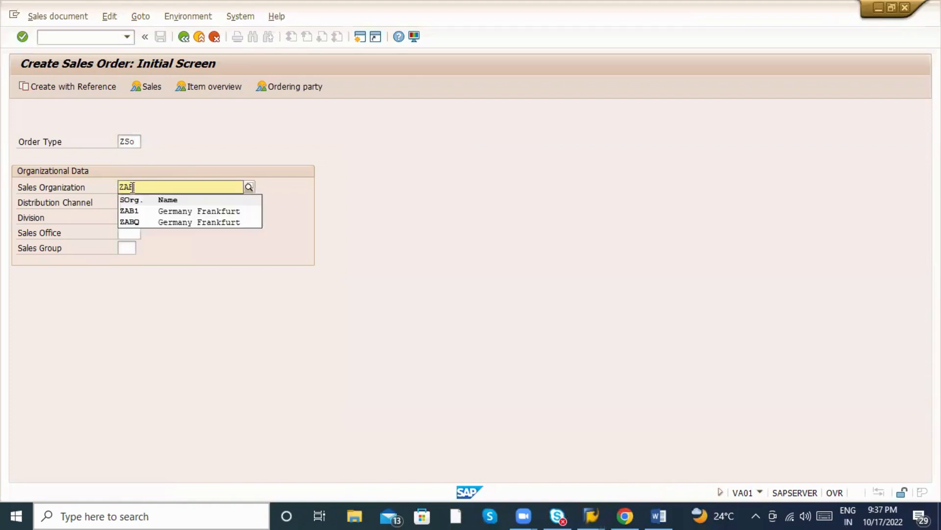
left_click(125, 208)
Enter channel ZA, division ZA, sales office ZABC and sales group ZAB, reaching the overview.
type("ZA")
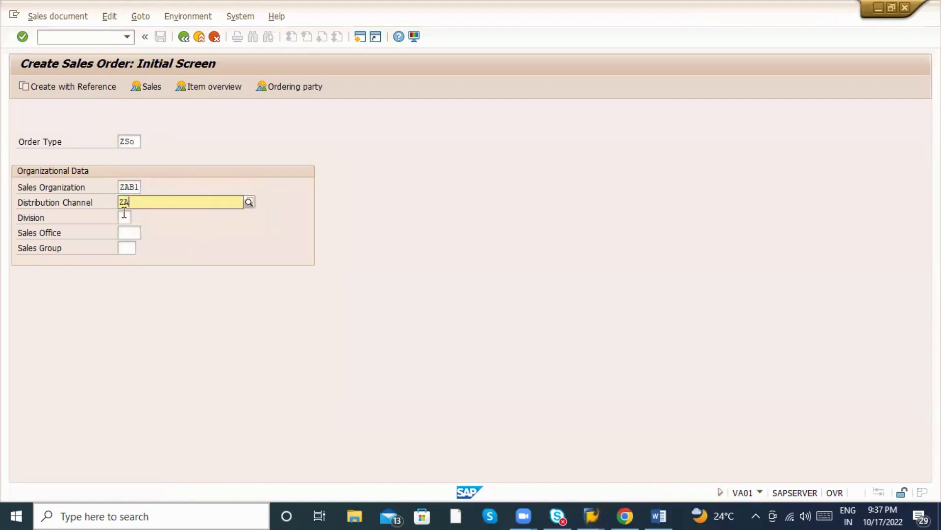
left_click(122, 226)
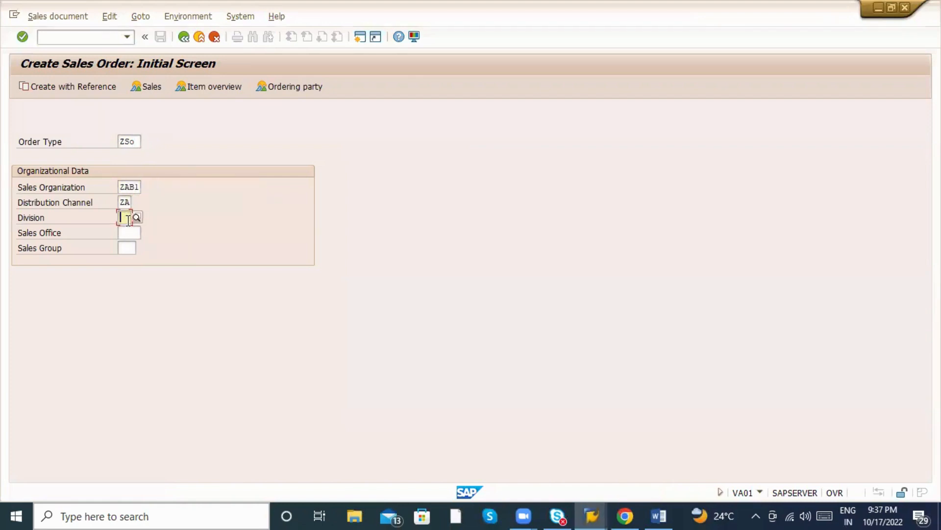
type("A")
key("BackSpace")
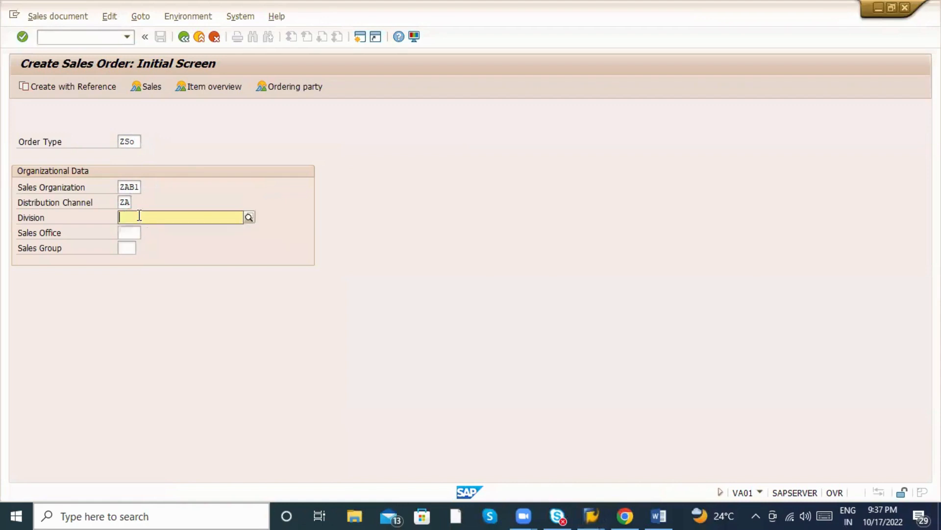
type("ZA")
left_click(136, 247)
left_click(128, 232)
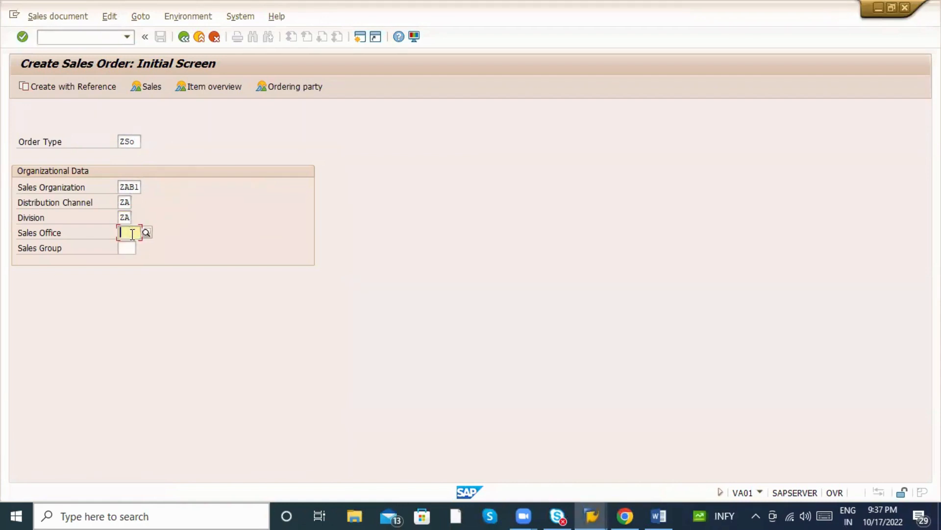
type("ZA")
left_click(138, 254)
left_click(127, 248)
type("ZA")
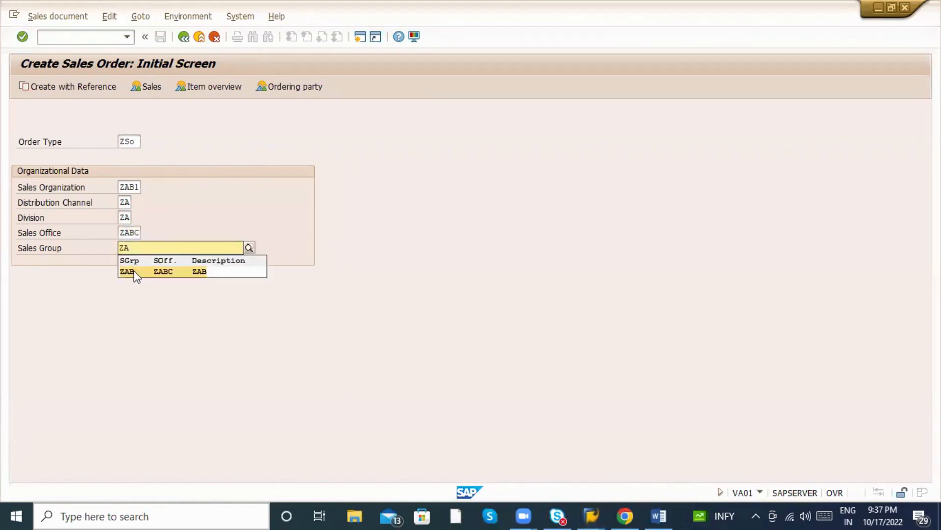
left_click(135, 271)
key("Return")
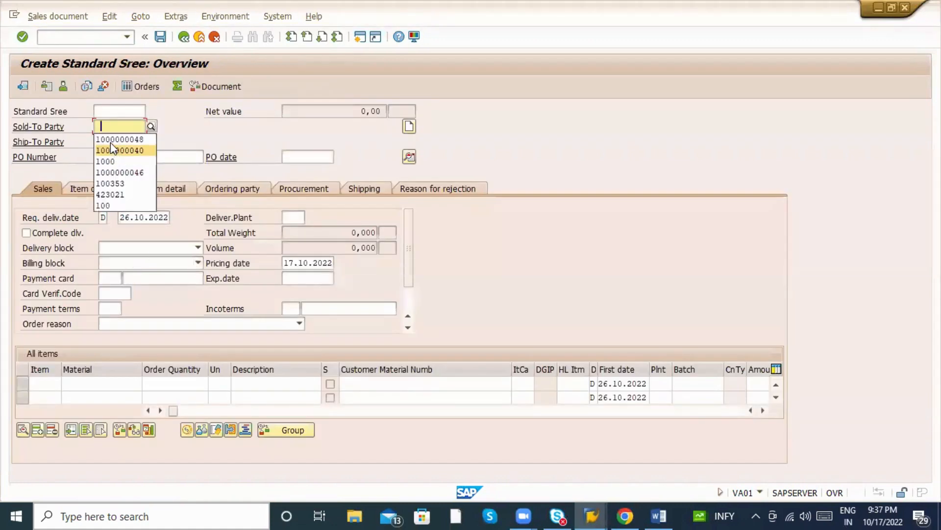
Choose the recent customer as sold-to party and add material 50065962 as item 10.
left_click(111, 146)
key("Return")
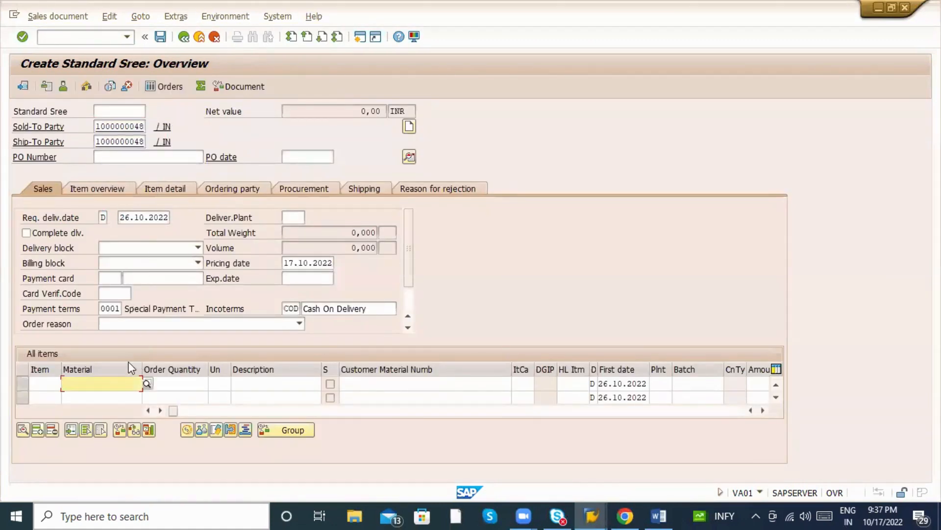
left_click(109, 385)
left_click(109, 394)
key("Return")
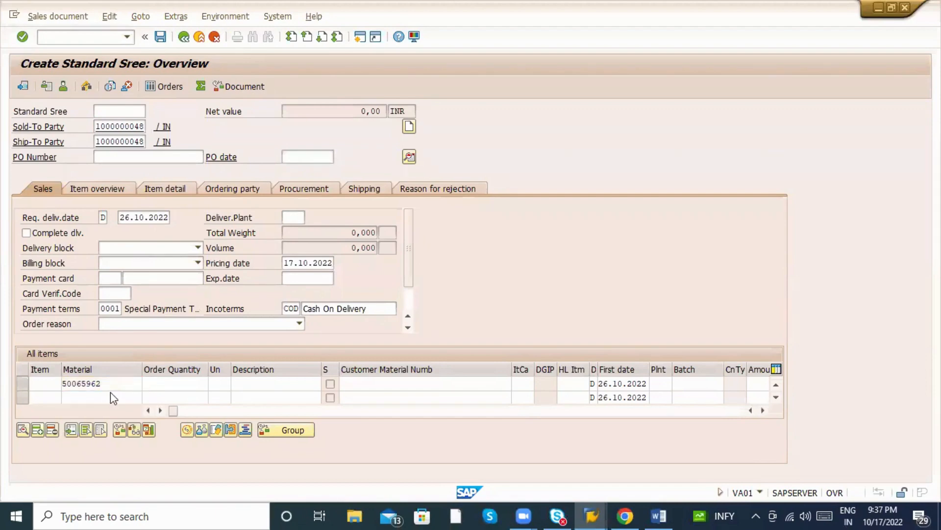
key("Return")
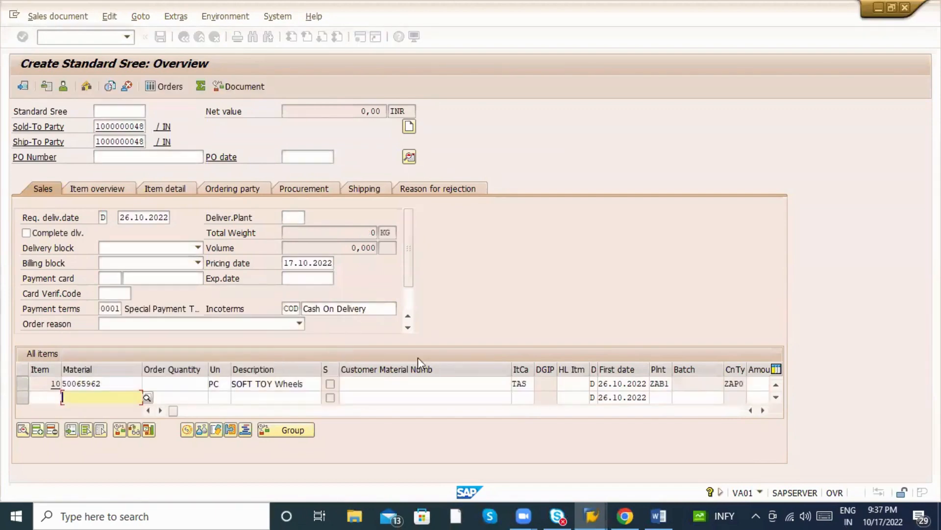
View item 10's detail data, return, and call up F1 help on item category.
double_click(521, 382)
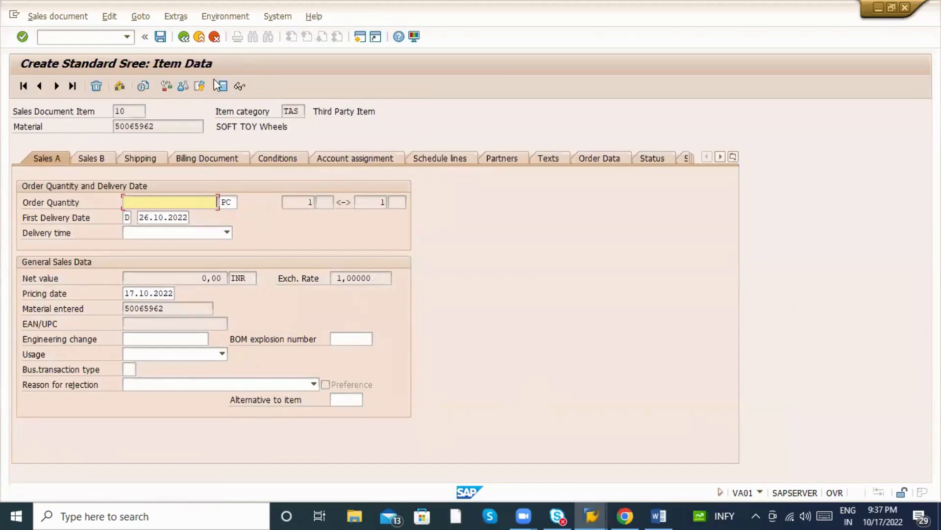
left_click(184, 37)
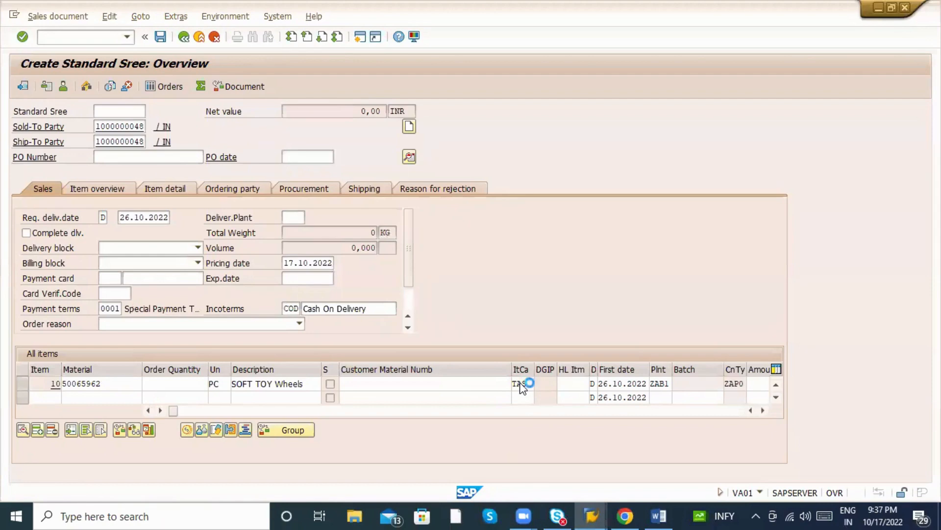
key("F1")
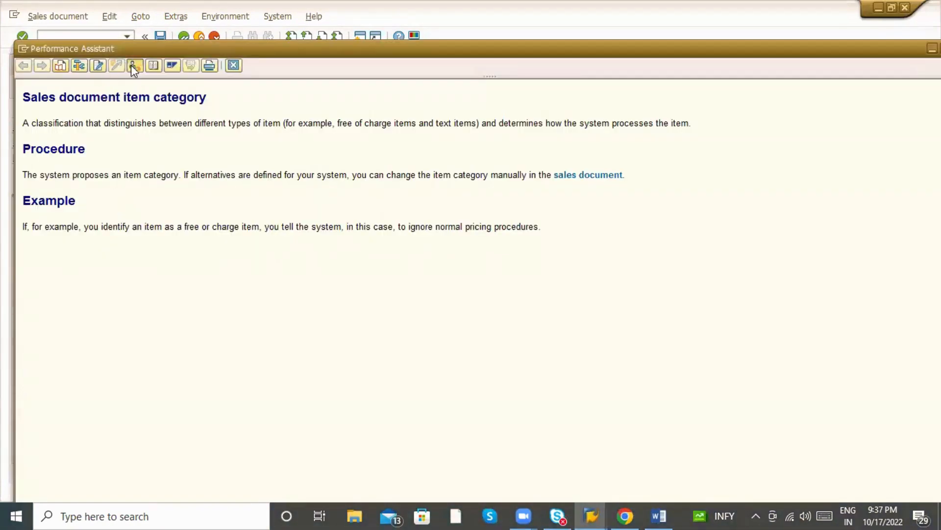
From the F1 help, open Define Item Categories without a project and position to TAS.
left_click(133, 66)
left_click(326, 171)
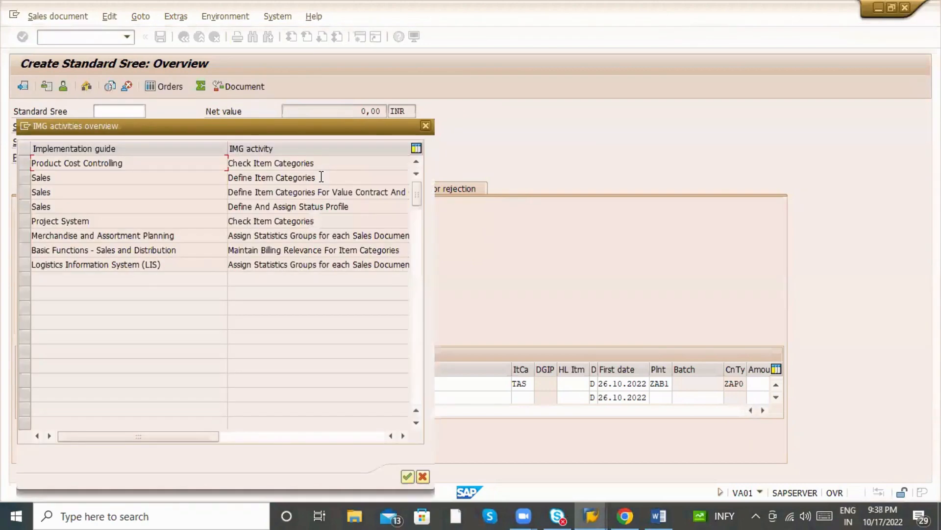
double_click(248, 179)
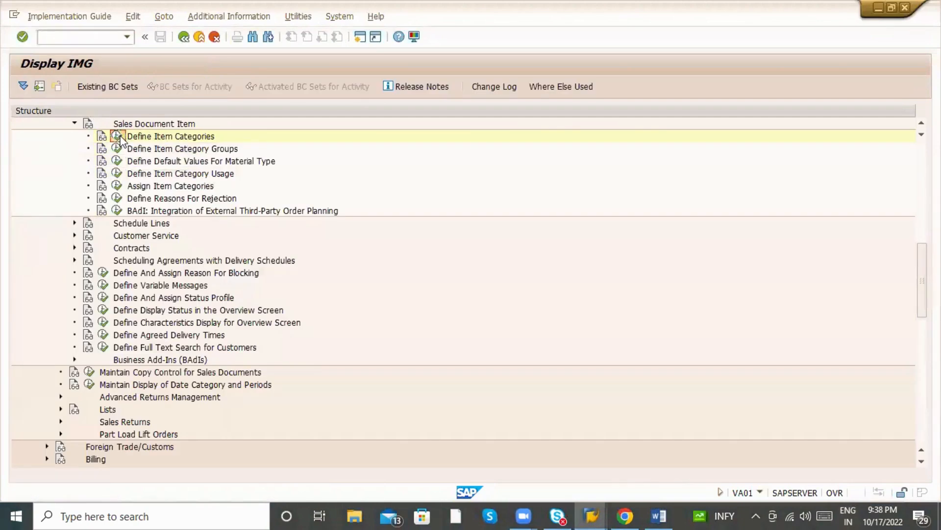
left_click(117, 137)
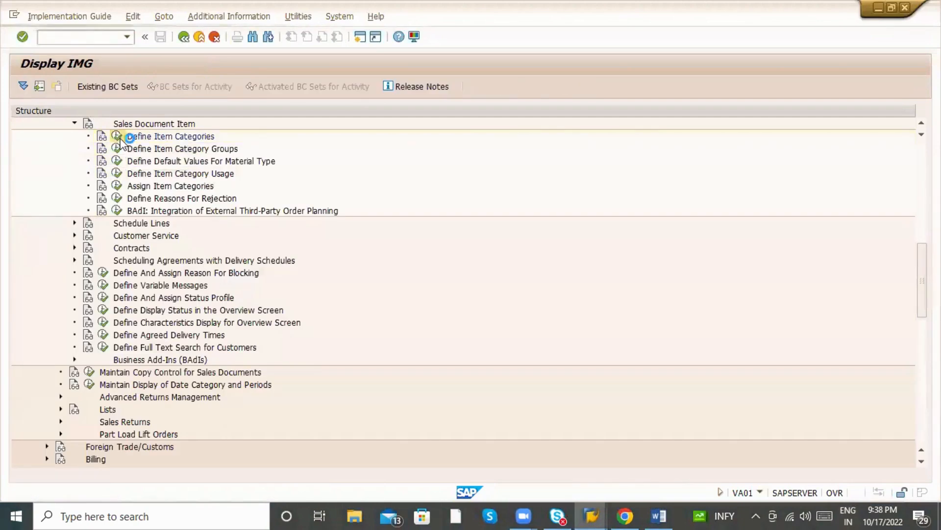
left_click(83, 460)
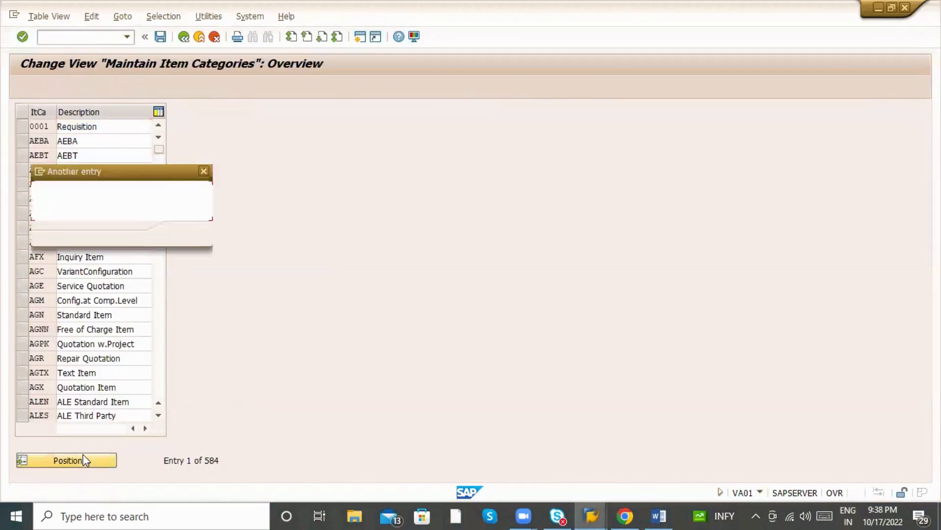
type("TAS")
key("Return")
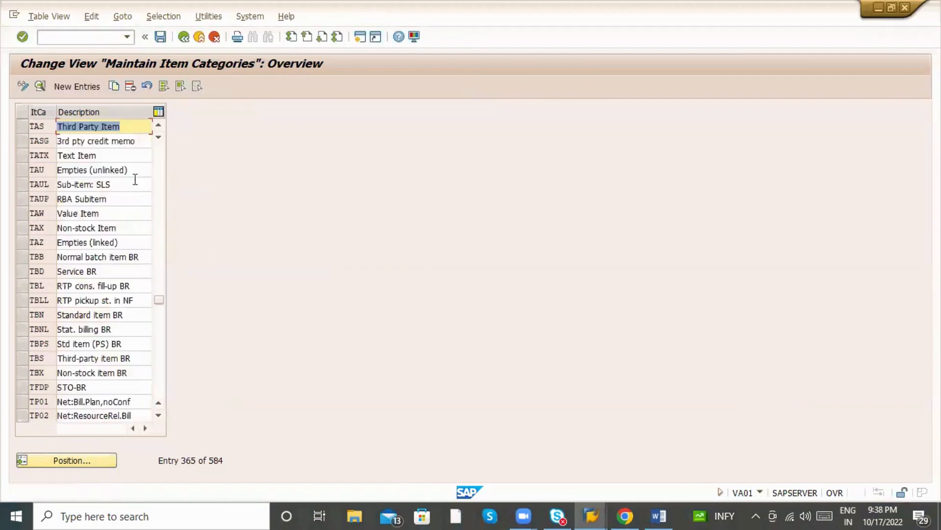
Open the TAS item category details and highlight its 'Third Party Item' description.
double_click(117, 127)
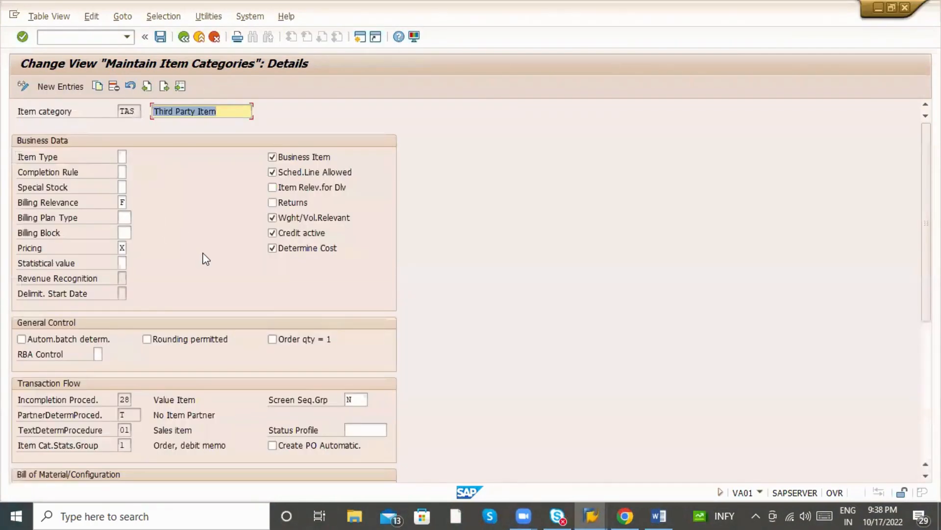
scroll(200, 255, "down", 3)
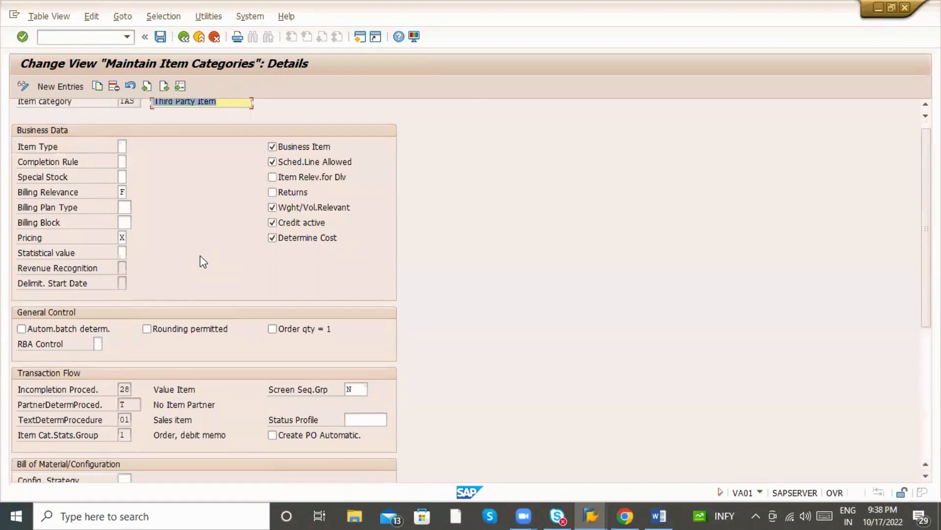
scroll(201, 255, "up", 3)
left_click(222, 109)
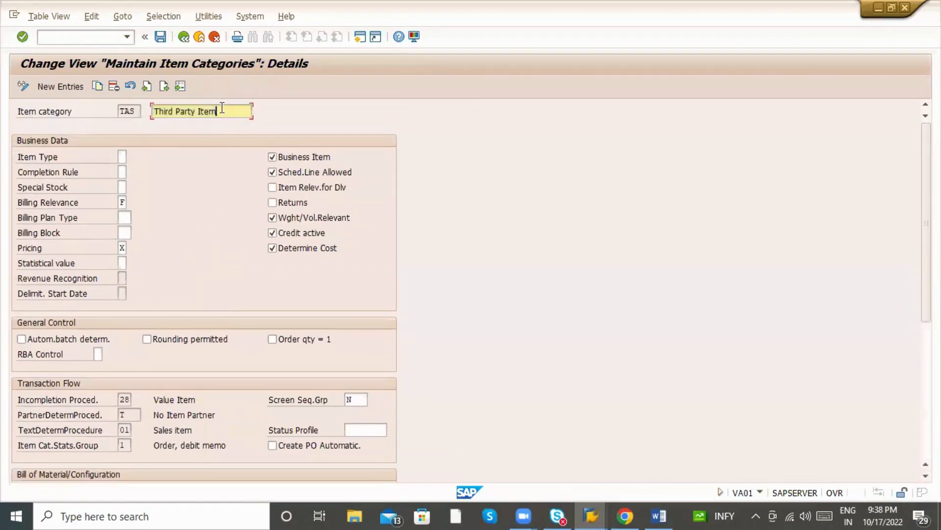
left_click_drag(231, 111, 146, 115)
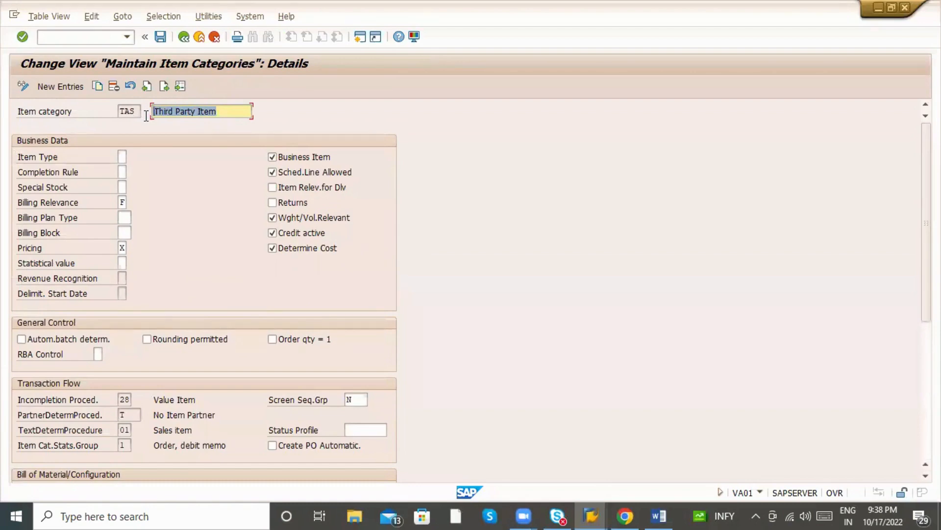
scroll(161, 141, "down", 4)
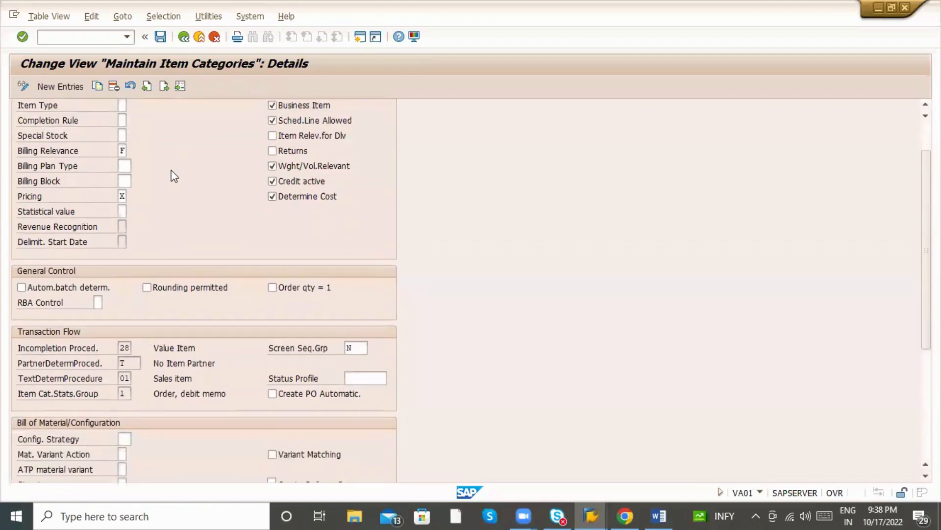
scroll(172, 174, "up", 3)
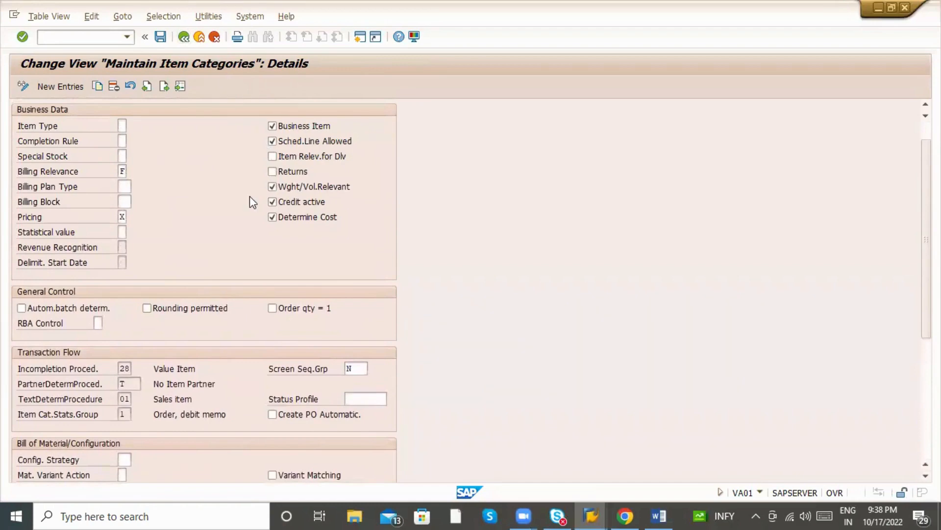
Compare TAS with the Standard Item and Free of Ch. Sourcing entries, then return to the IMG.
left_click(184, 37)
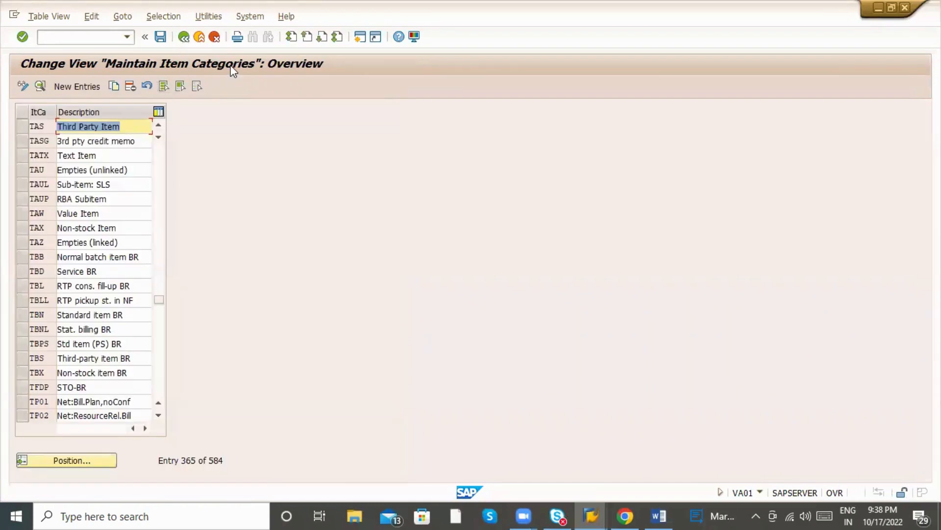
left_click(21, 125)
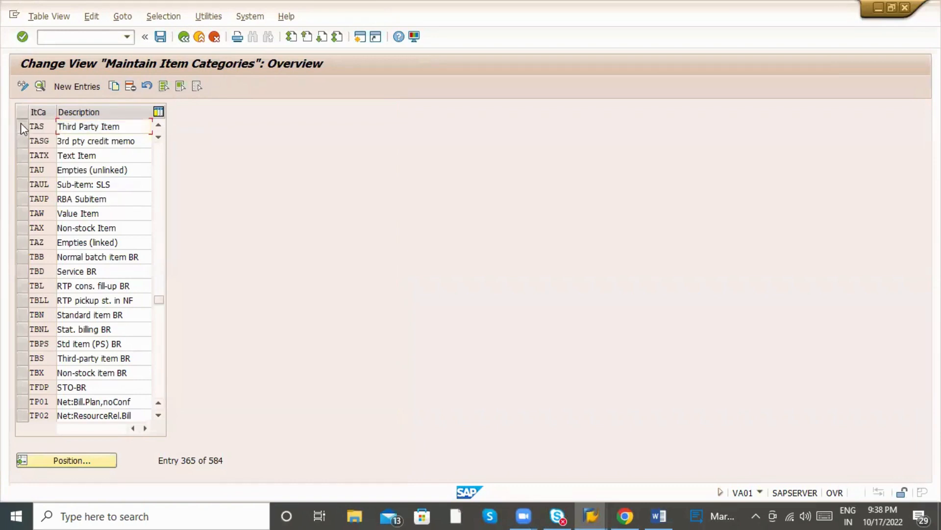
left_click(21, 123)
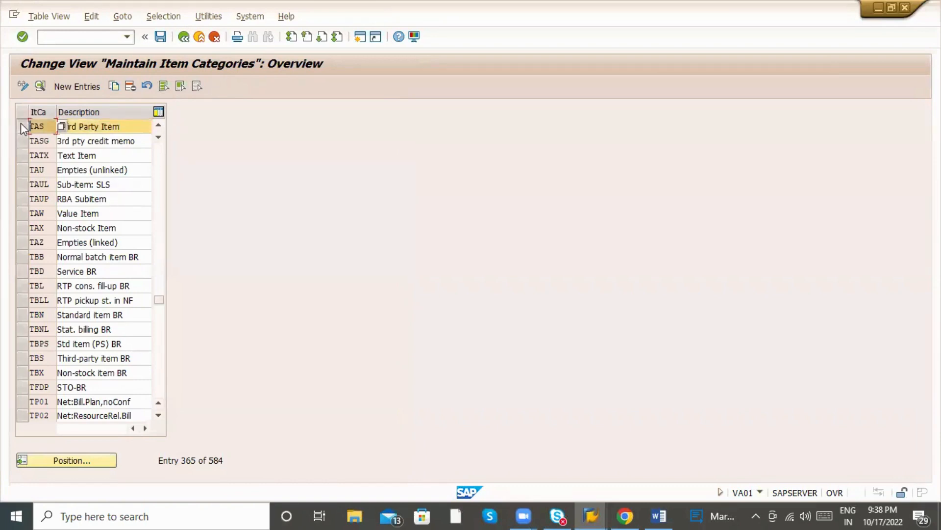
left_click(107, 125)
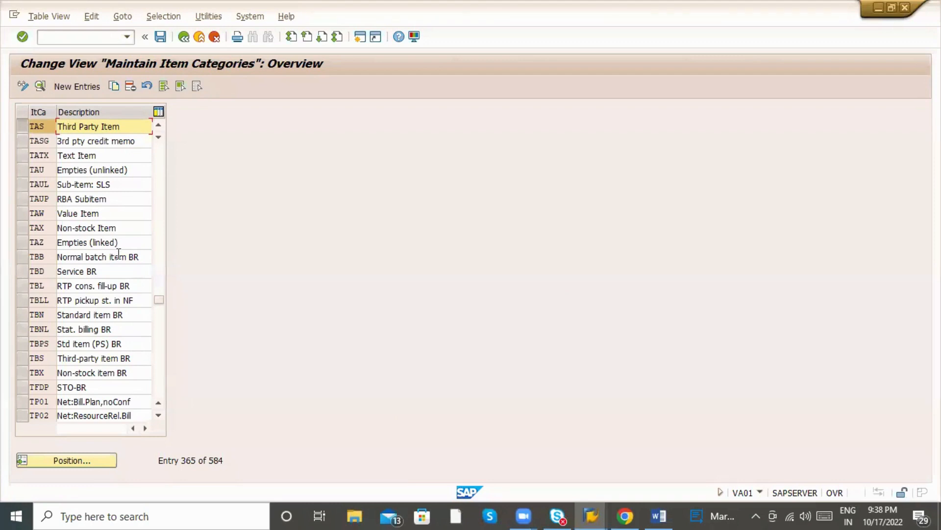
scroll(126, 242, "up", 3)
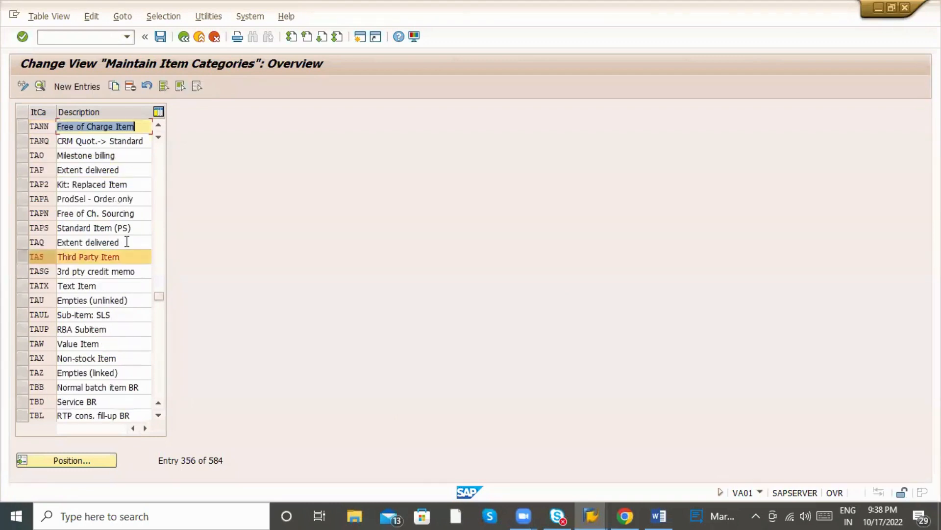
left_click(127, 226)
left_click(131, 213)
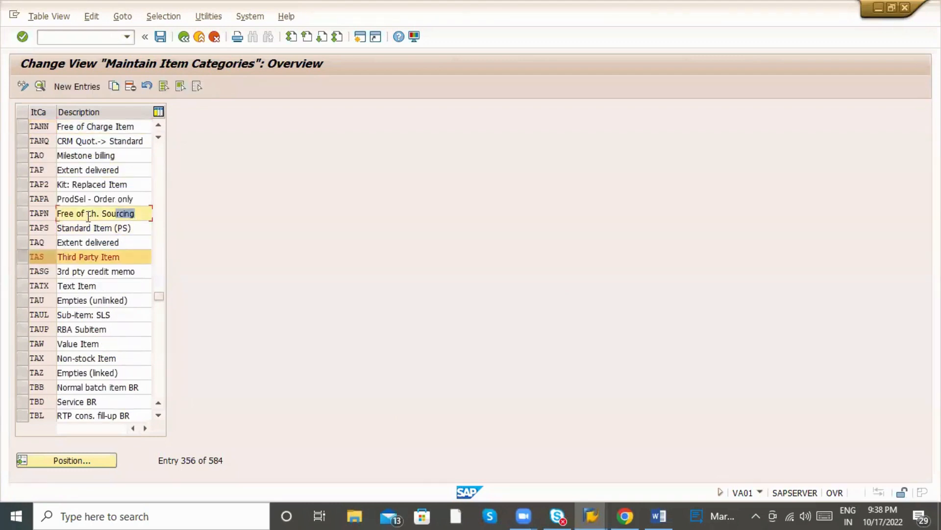
scroll(73, 227, "up", 2)
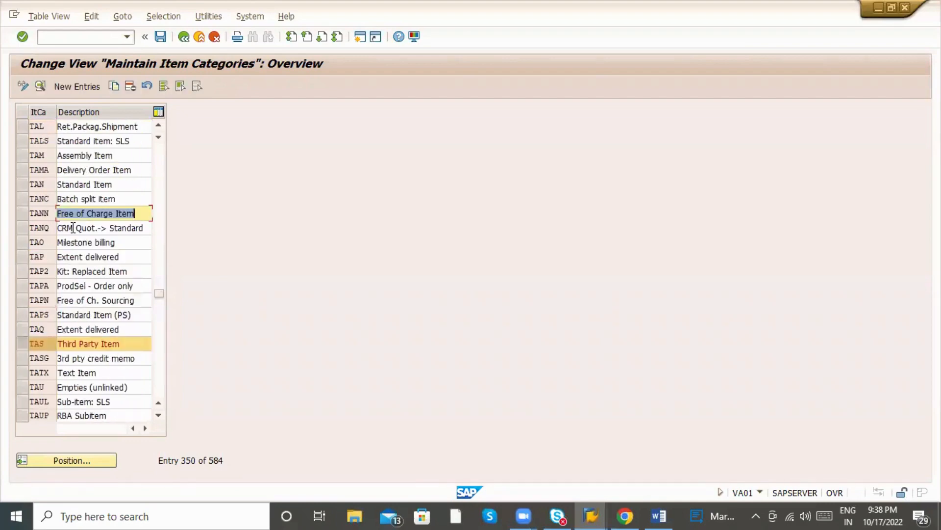
left_click(183, 37)
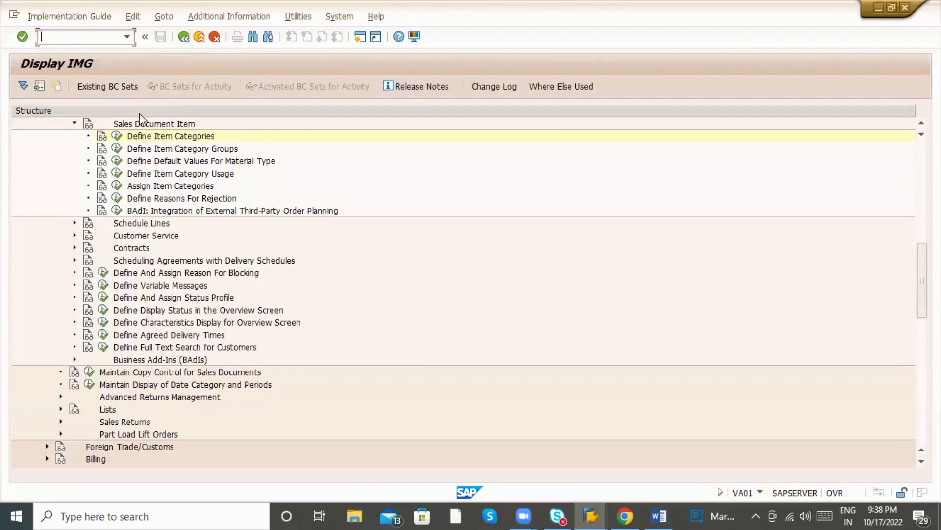
Review item category group BANS (Third-party item) in Define Item Category Groups.
left_click(118, 149)
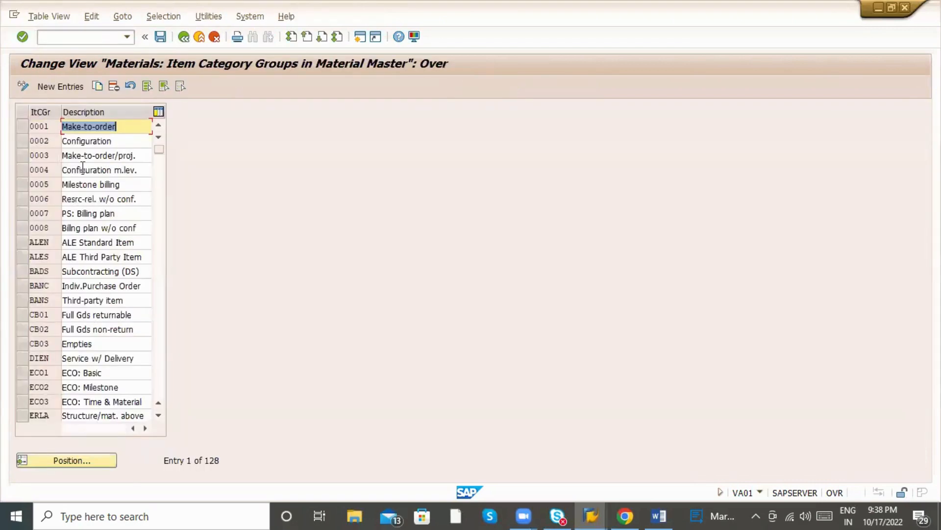
scroll(90, 314, "down", 1)
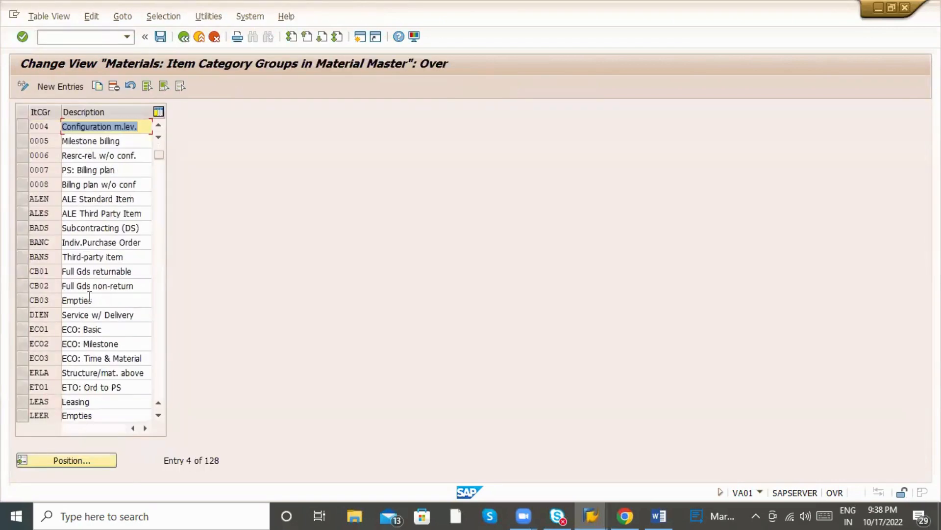
left_click(84, 255)
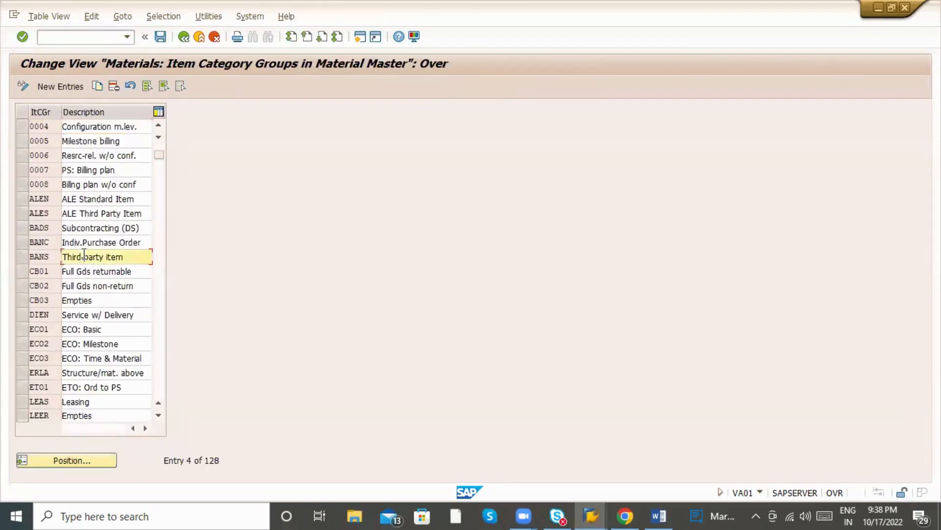
left_click(22, 257)
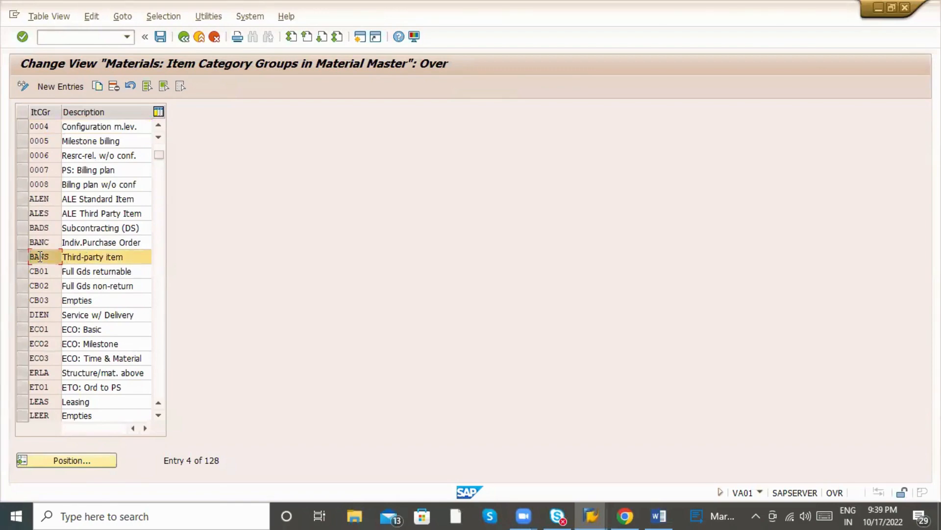
left_click(182, 38)
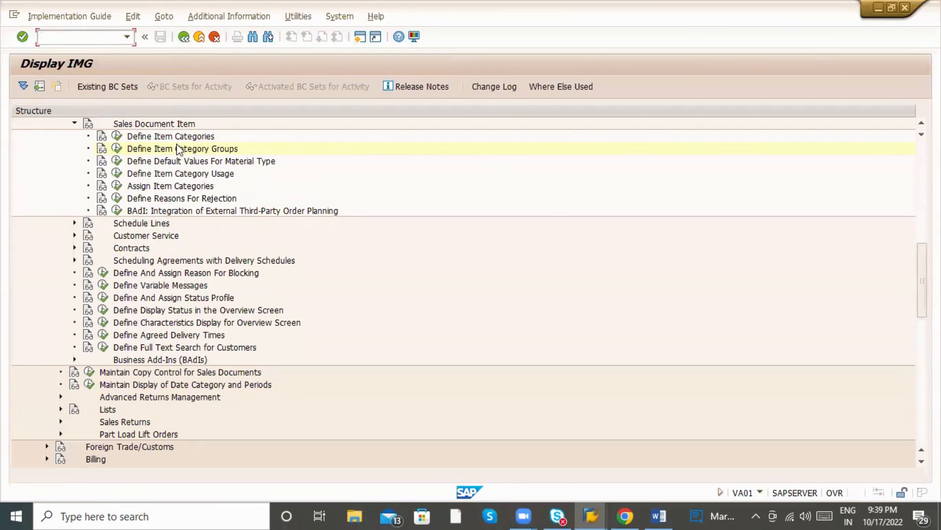
Check the 39-entry Item Category Usage list, then leave customizing for the sales order.
left_click(117, 175)
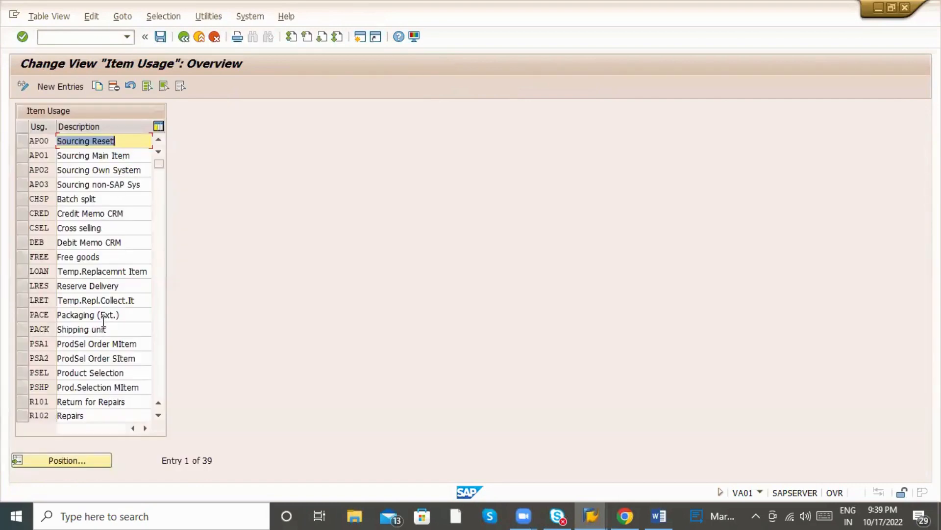
left_click(183, 37)
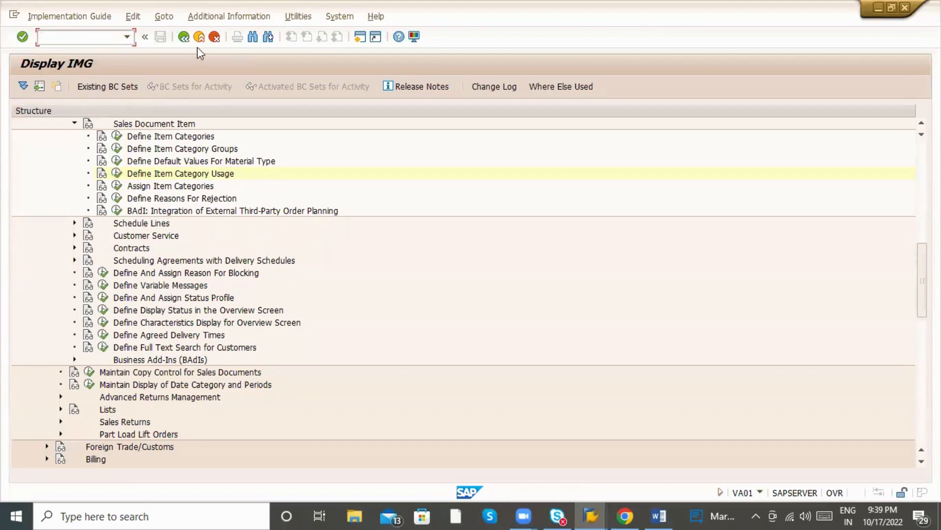
left_click(186, 38)
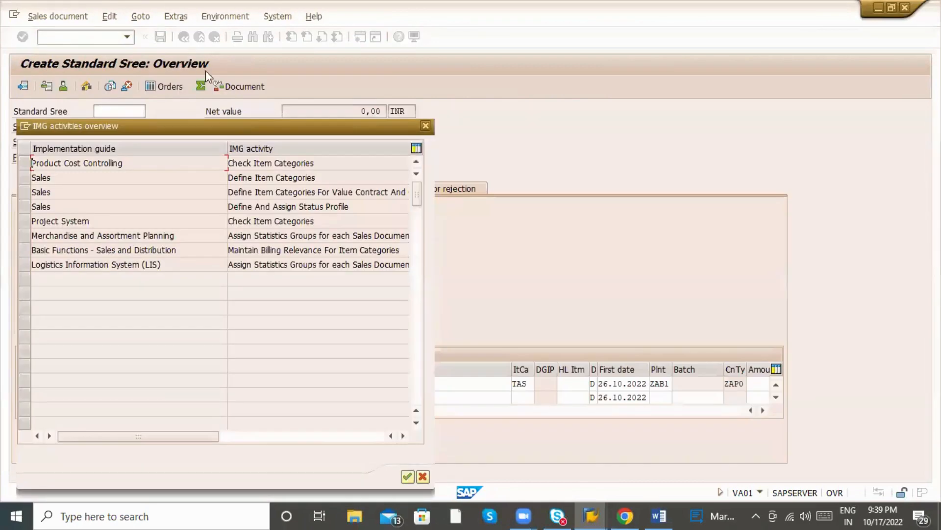
Close the IMG activities list and item category help, then view item 10's details and return.
key("Escape")
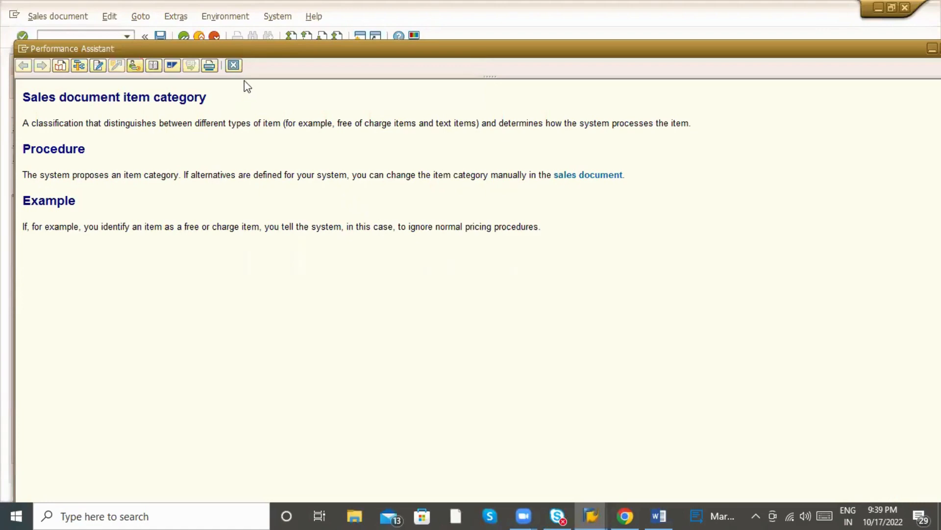
left_click(234, 66)
left_click(518, 383)
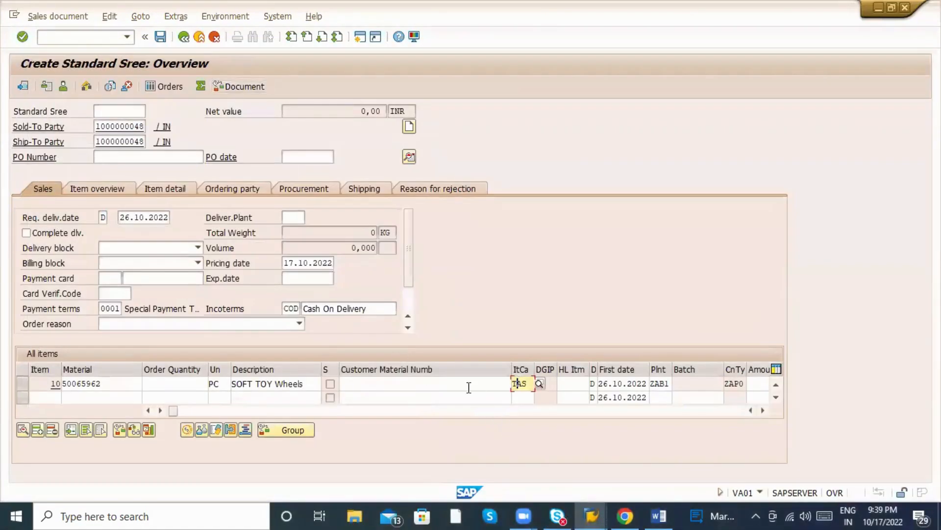
double_click(445, 384)
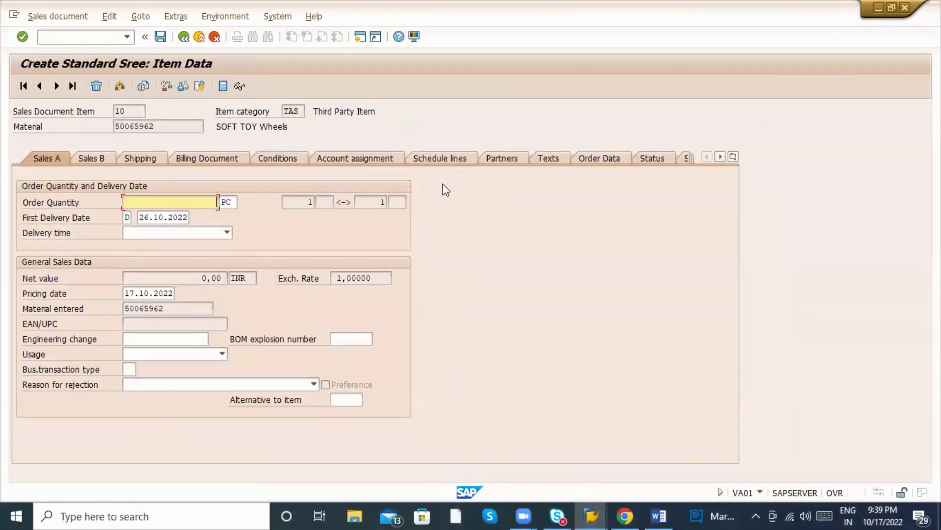
left_click(198, 39)
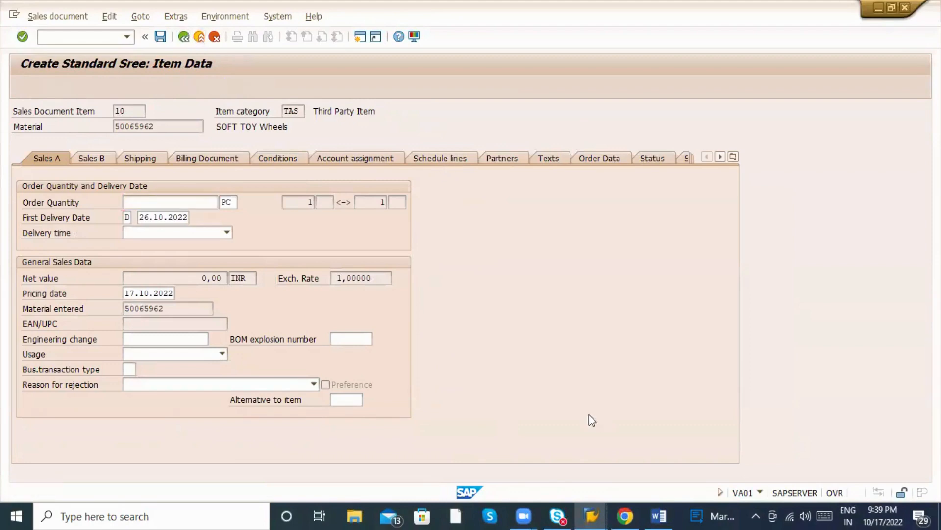
Highlight item 10's item category value TAS on the order overview.
double_click(525, 383)
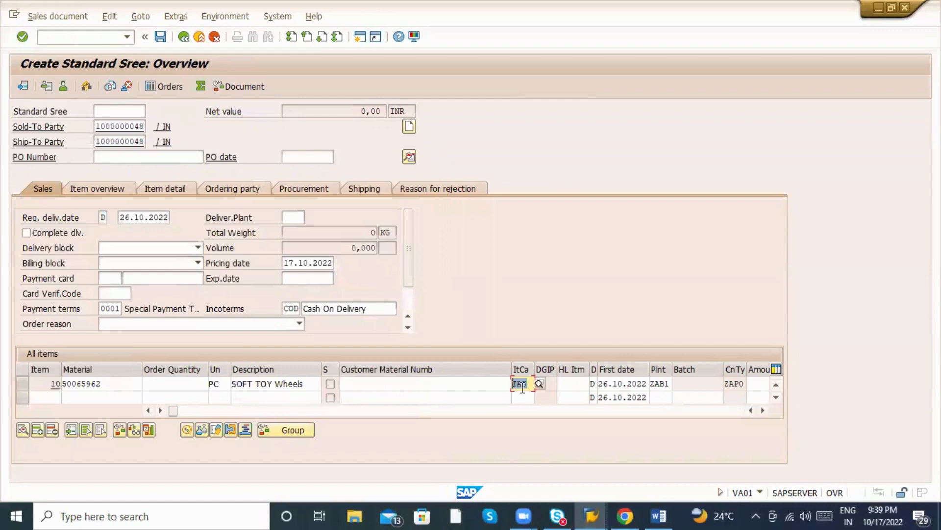
left_click(522, 385)
left_click_drag(528, 384, 511, 384)
left_click(410, 294)
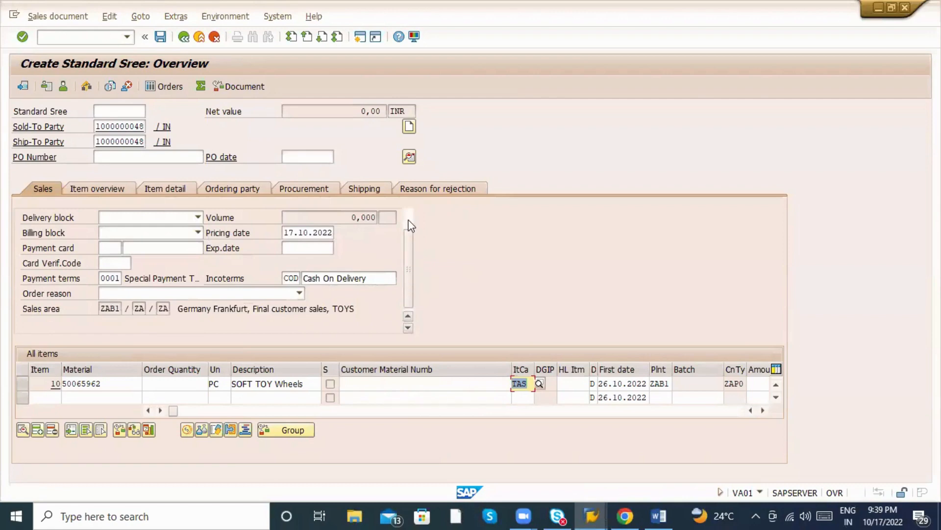
left_click(410, 225)
left_click(405, 298)
left_click(407, 216)
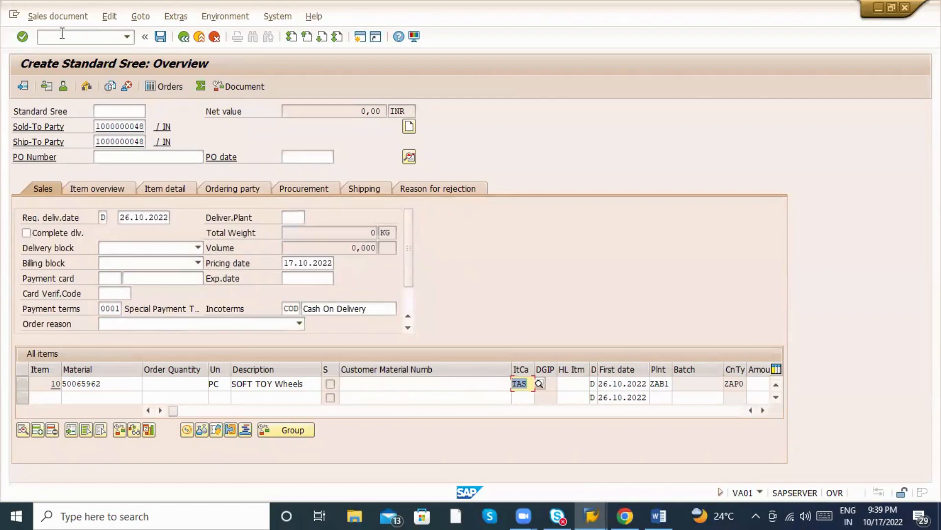
Start customer creation with /nxd01 and set company code ZABC.
left_click(75, 41)
type("/nxd01")
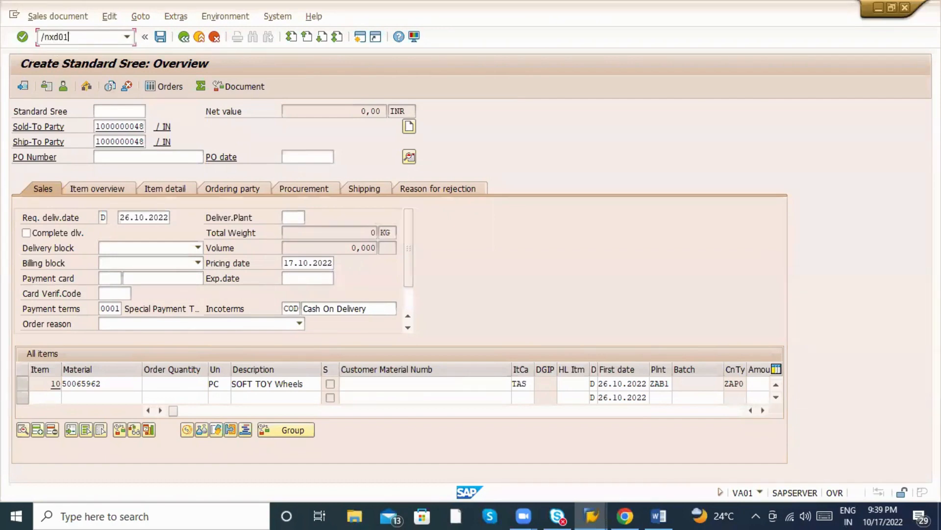
key("Return")
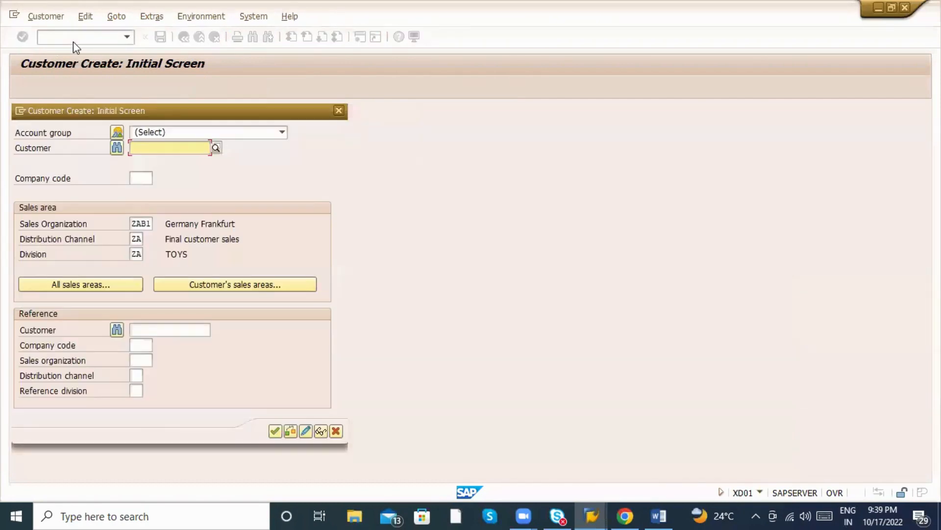
left_click(140, 178)
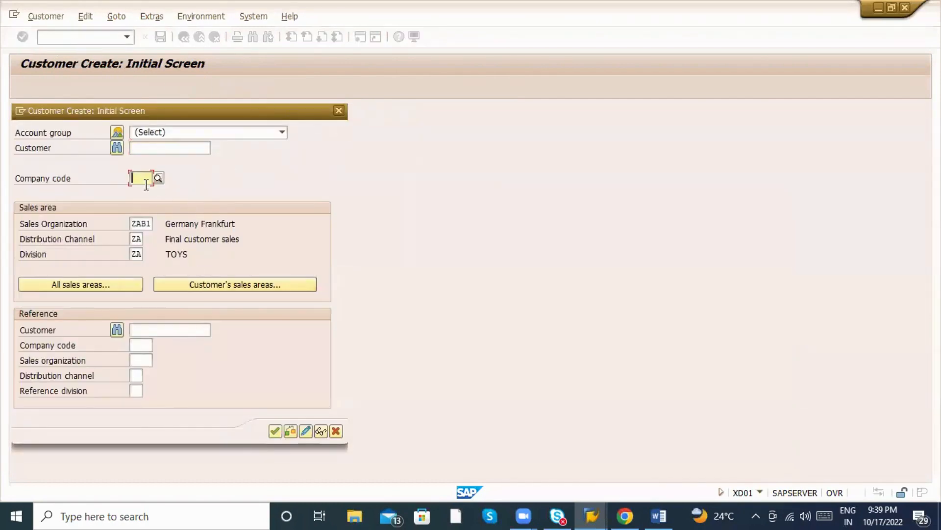
left_click(147, 192)
Pick the reference customer from history and correct its last digit.
left_click(158, 330)
left_click(169, 342)
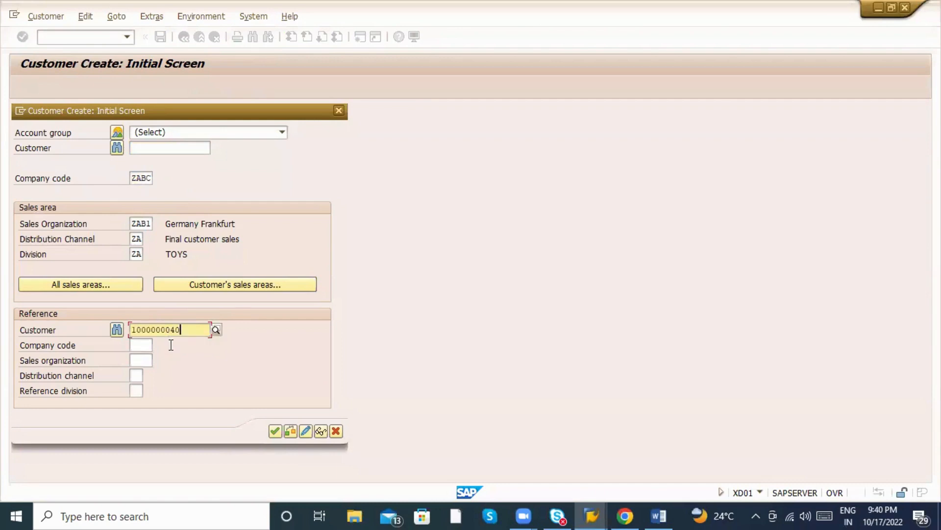
key("BackSpace")
type("8")
key("Return")
Set reference company code ZABC, sales organization ZAB1, channel ZA and division ZA.
left_click(139, 346)
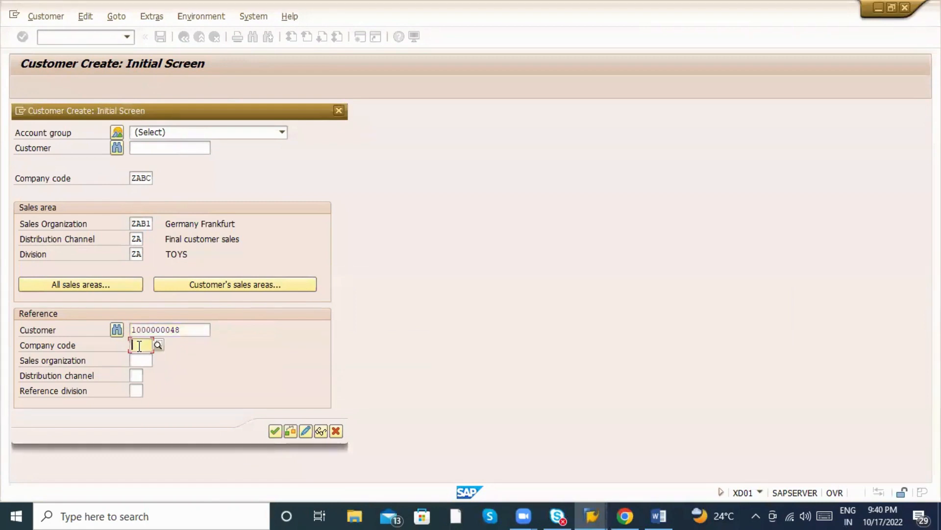
type("ZABC")
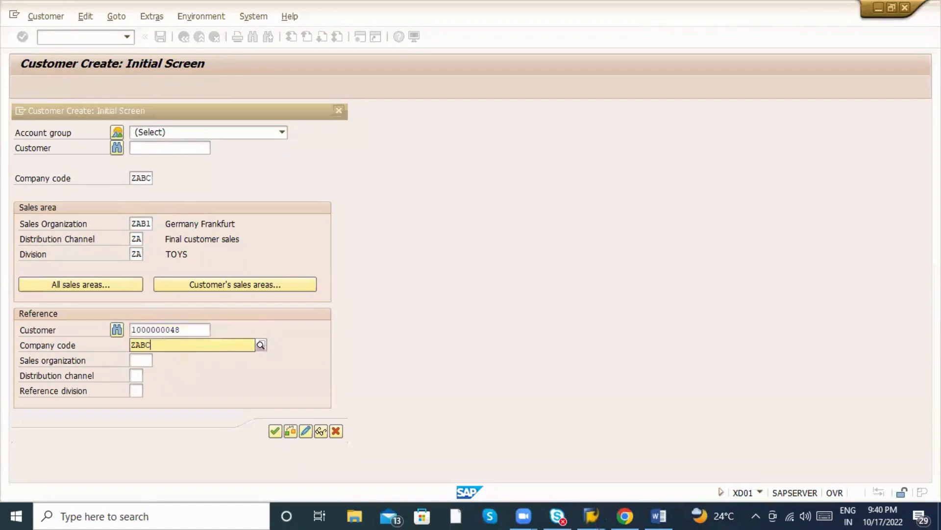
left_click(149, 370)
left_click(142, 363)
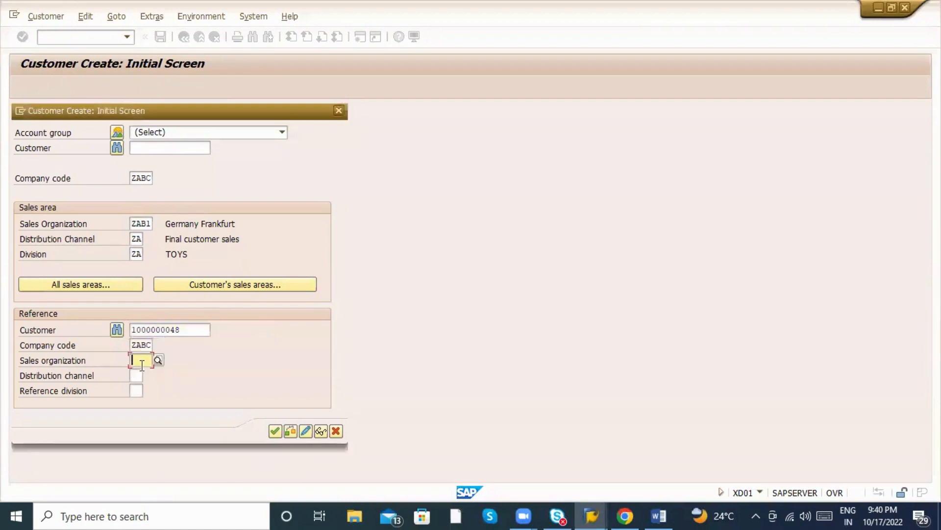
type("ZA")
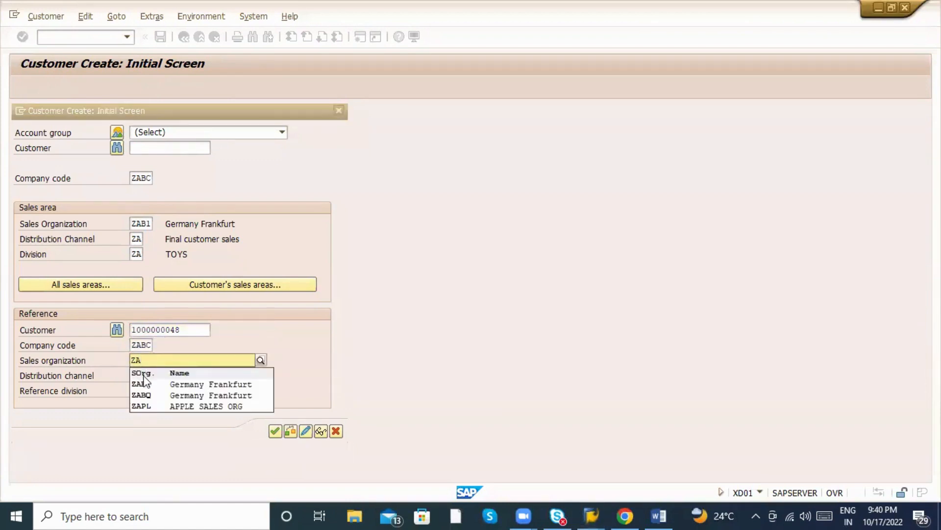
left_click(145, 384)
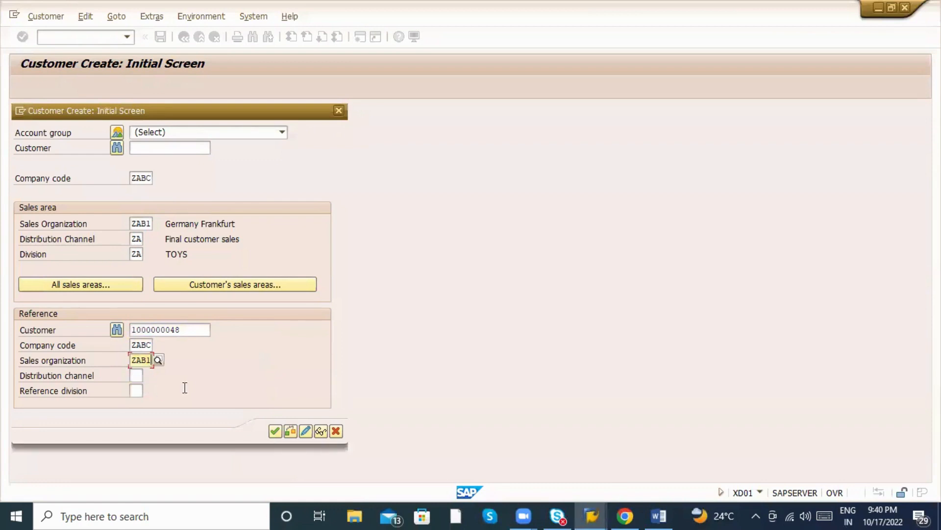
left_click(136, 375)
type("ZA")
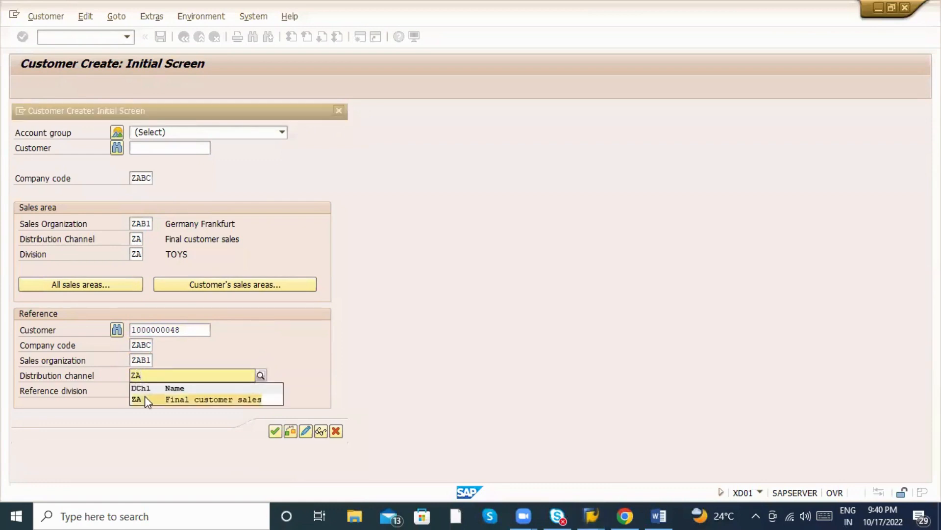
left_click(145, 395)
left_click(136, 390)
type("ZA")
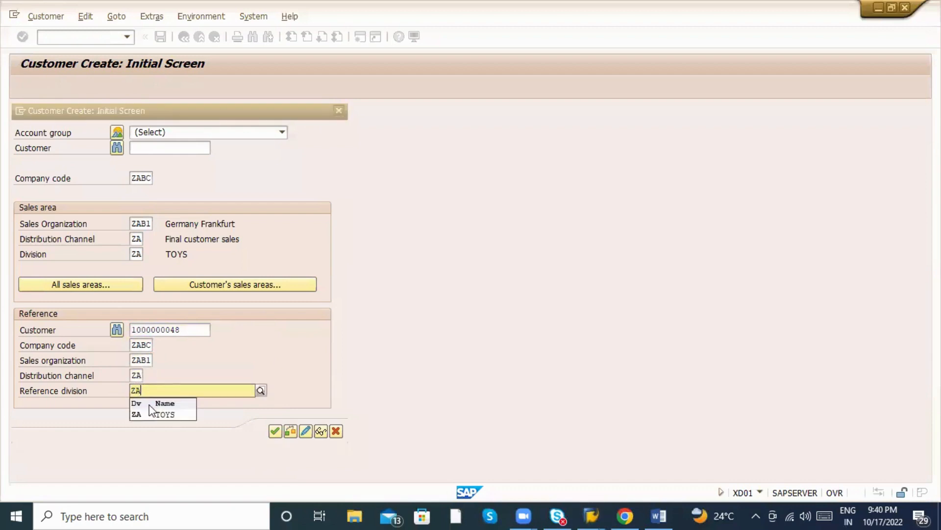
left_click(148, 414)
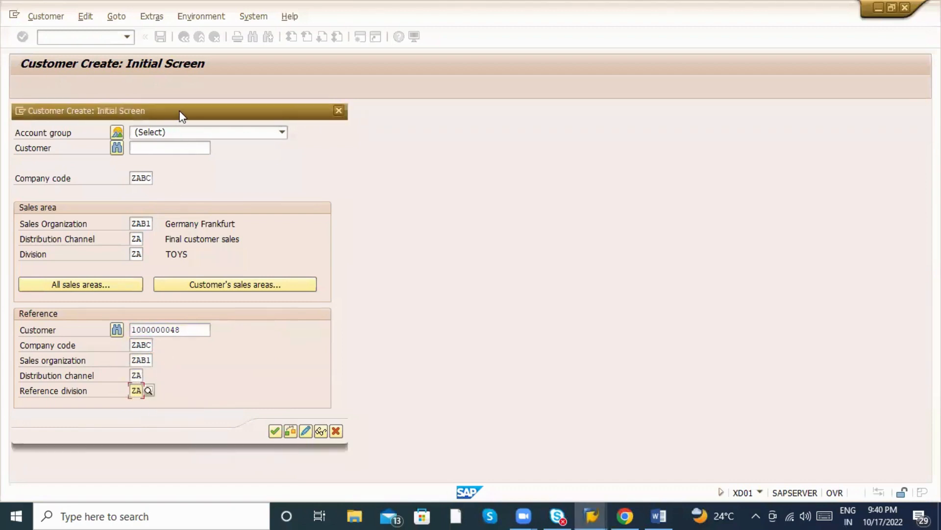
Centre the dialog and go over company code ZABC and sales area ZAB1/ZA/ZA.
left_click_drag(179, 112, 303, 95)
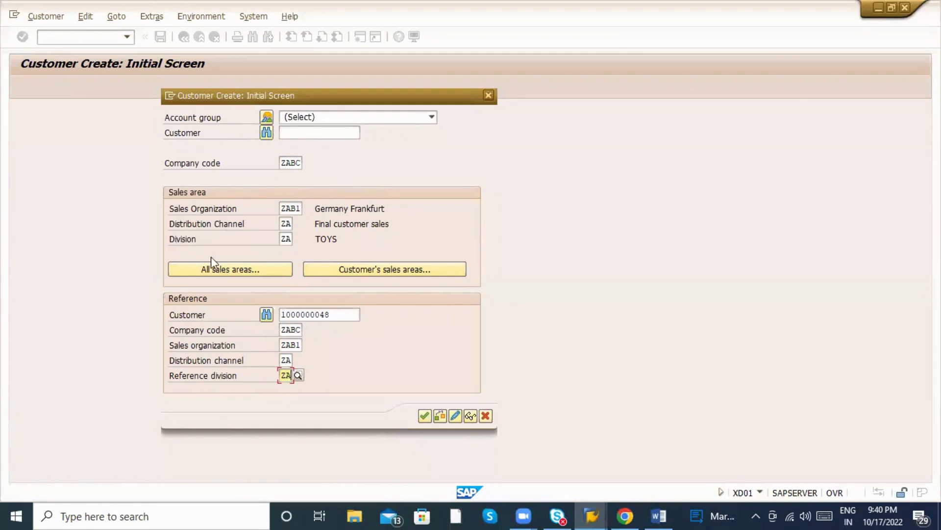
left_click(195, 210)
left_click(283, 164)
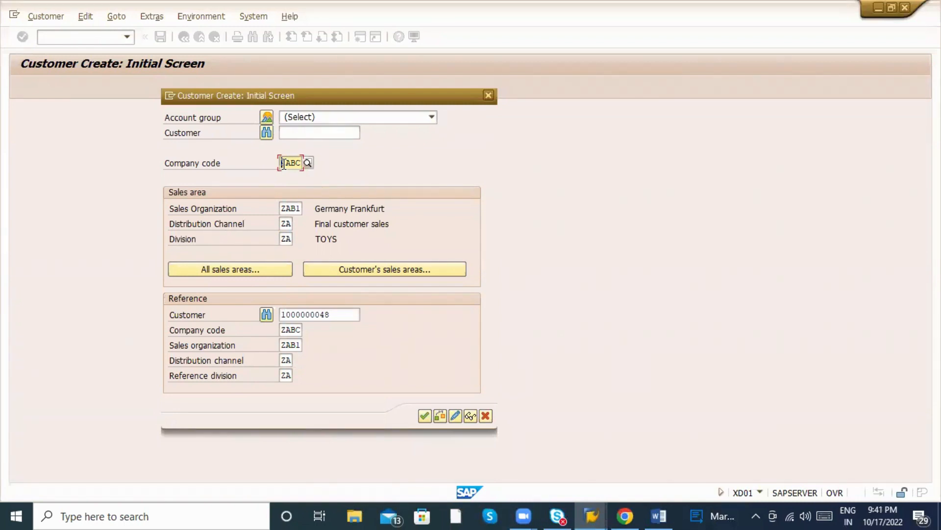
left_click(297, 209)
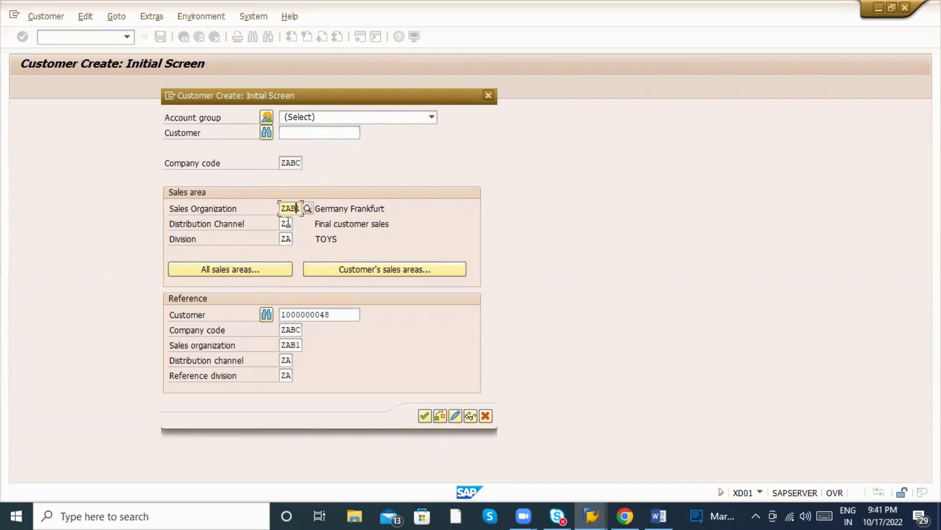
left_click(283, 223)
left_click(286, 239)
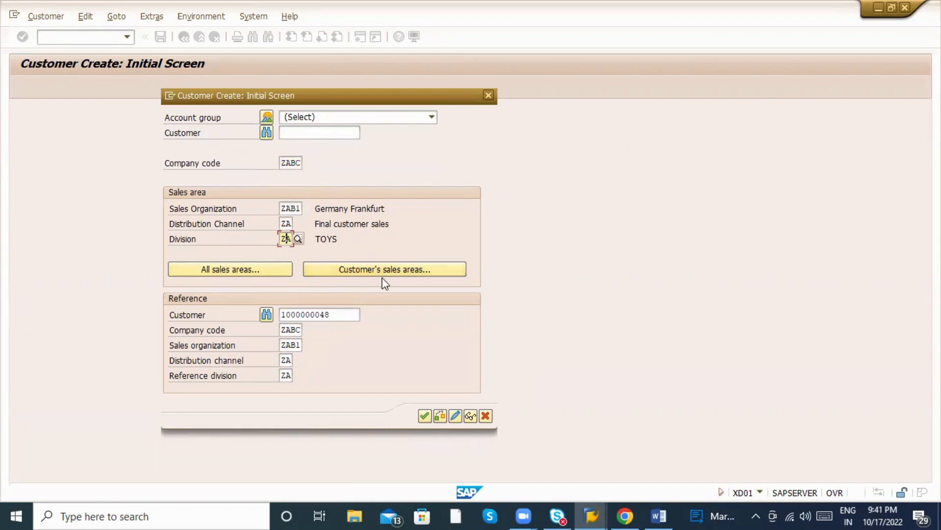
left_click(293, 165)
left_click(292, 209)
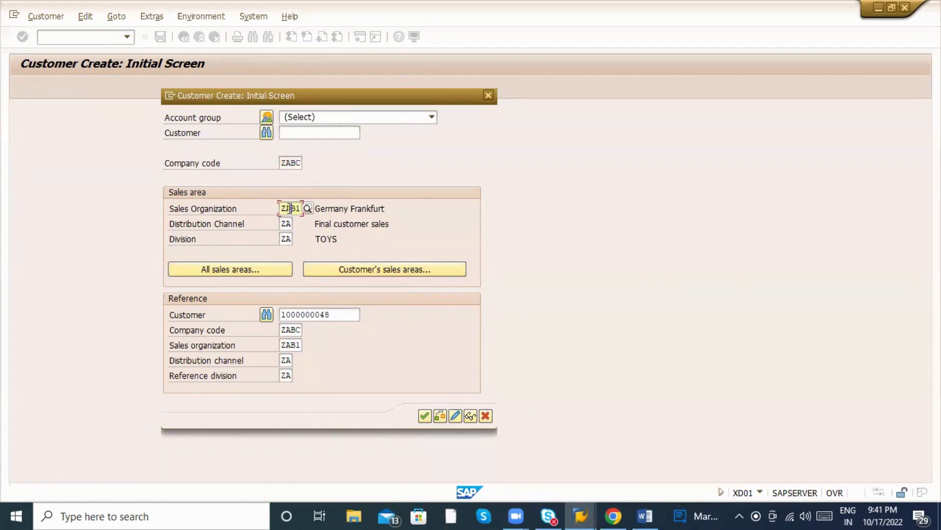
double_click(292, 210)
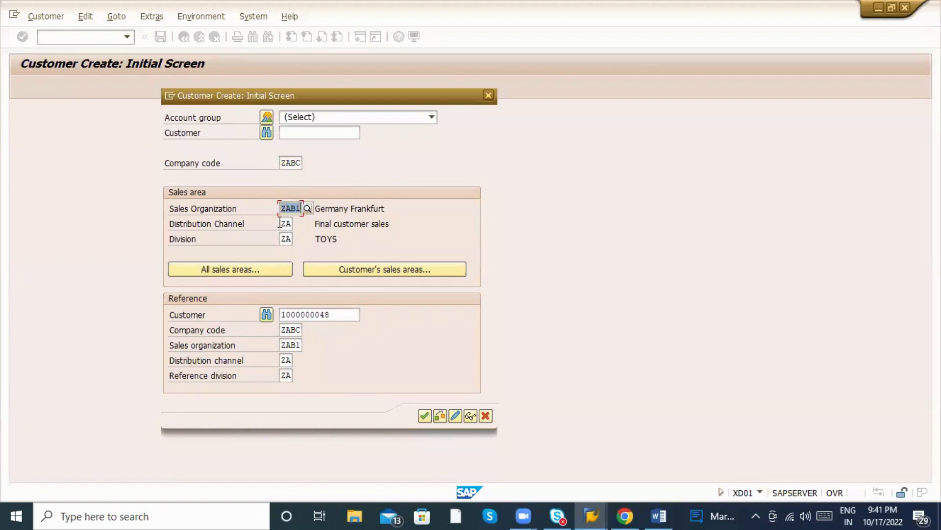
left_click(282, 208)
left_click(283, 223)
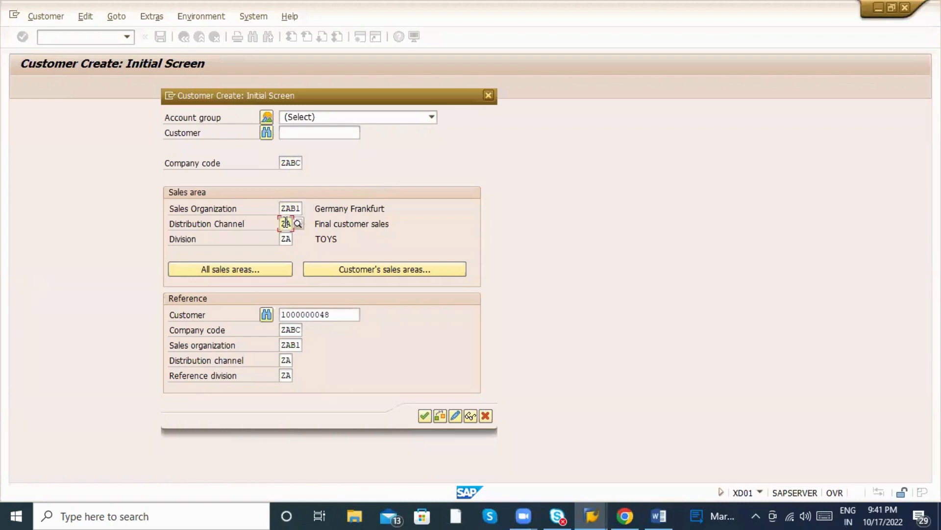
left_click(283, 239)
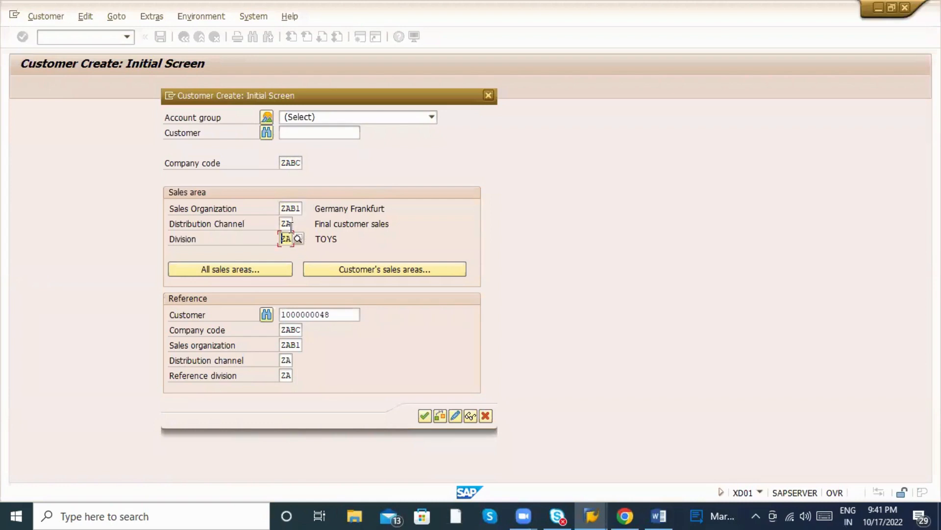
Review the reference customer fields and continue to the general data screen.
left_click(299, 314)
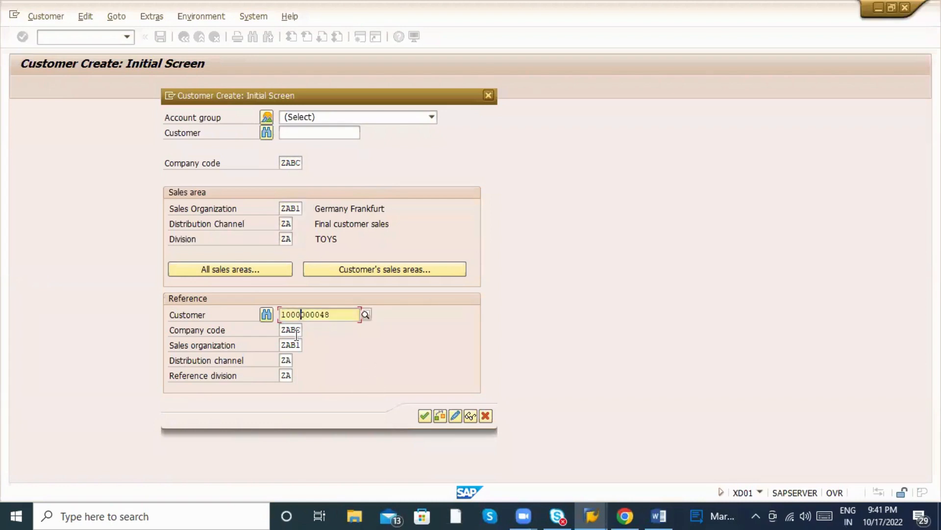
left_click(293, 345)
left_click(286, 375)
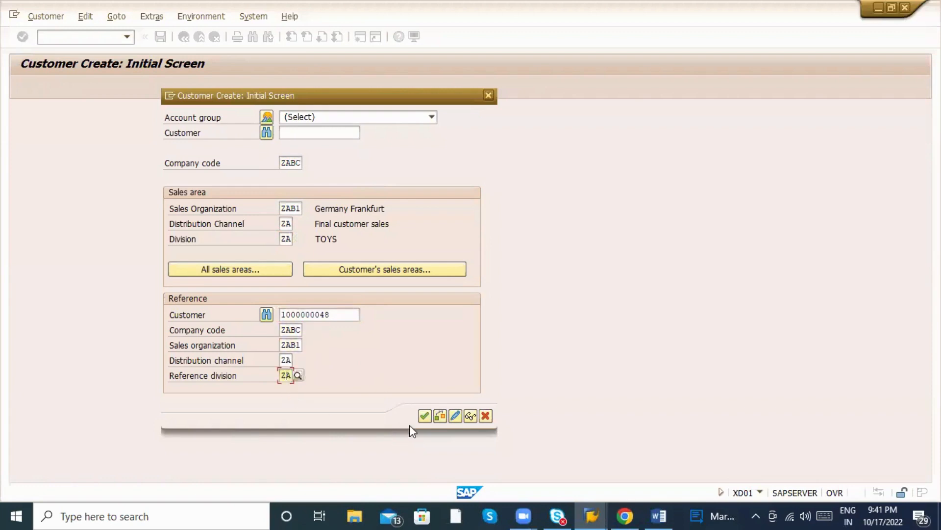
left_click(424, 416)
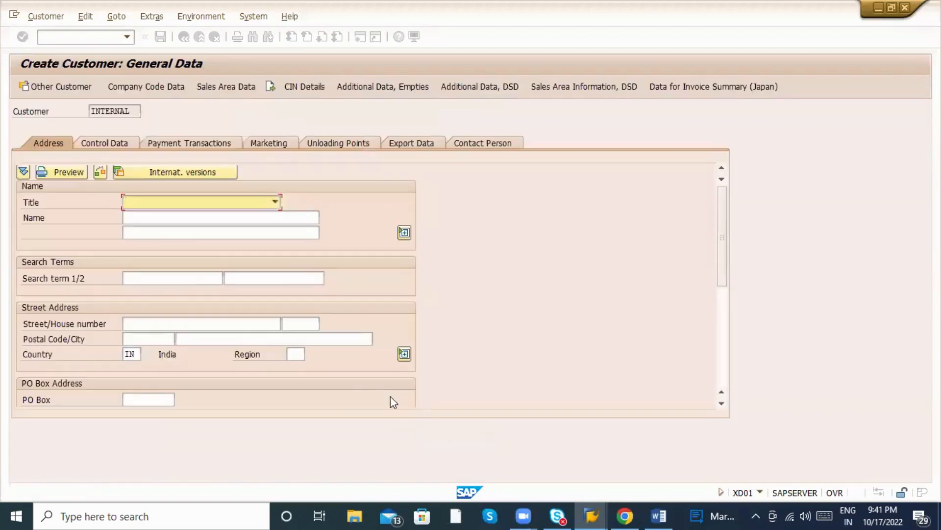
Enter the customer's name and the street Mumbai on the Address tab.
left_click(147, 203)
left_click(175, 201)
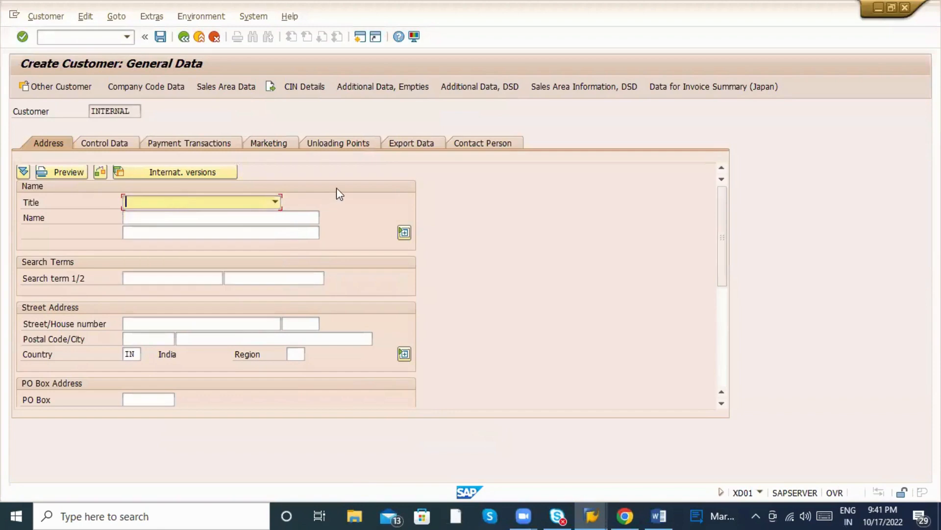
left_click(233, 219)
type("Cus")
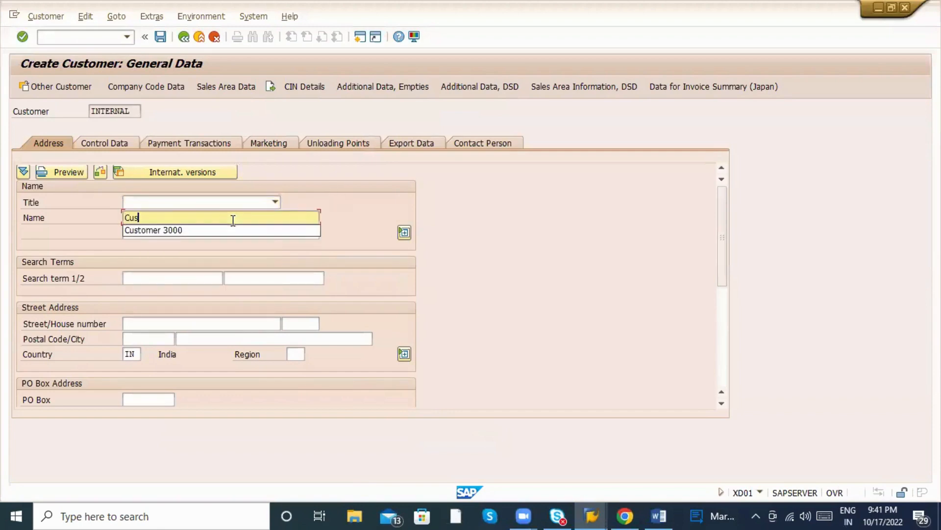
type("tomer -")
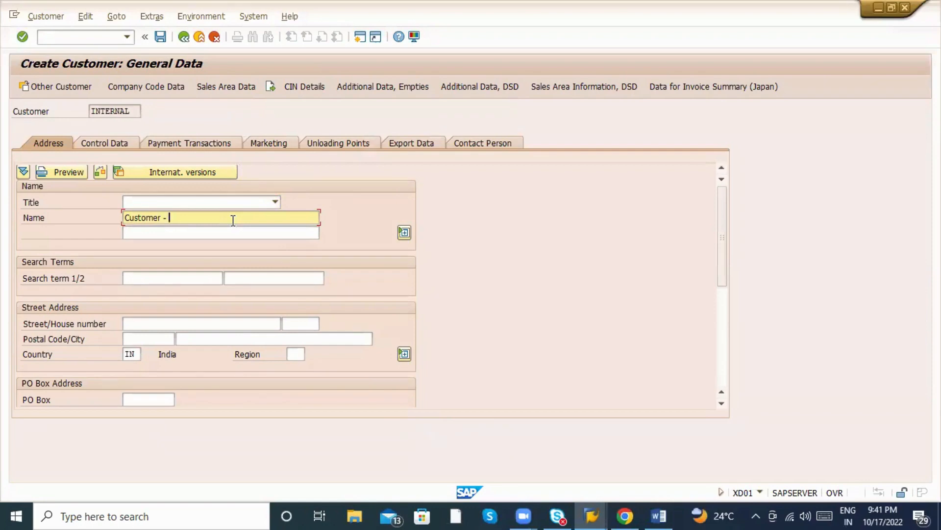
type(" RANI")
left_click(159, 324)
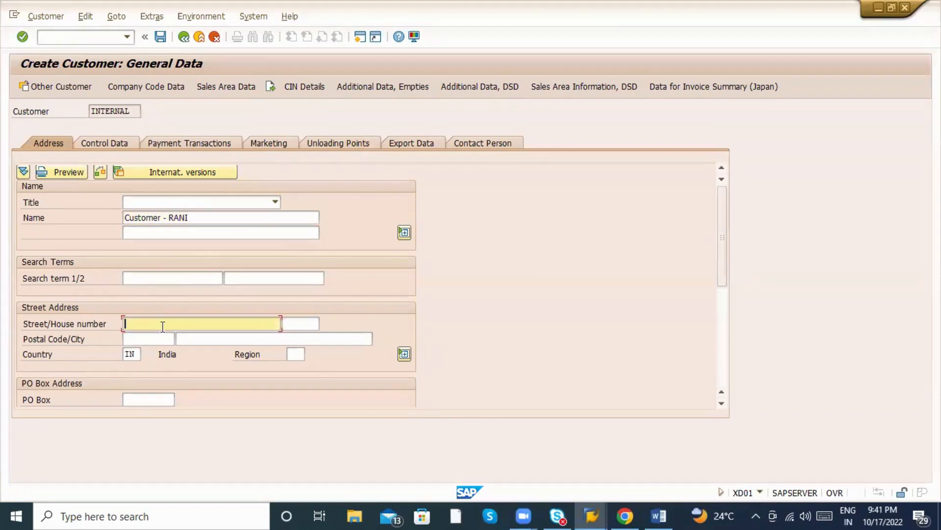
type("Mumbai")
Set cash management group A1 in the company code data, with recon account 140000.
left_click(163, 87)
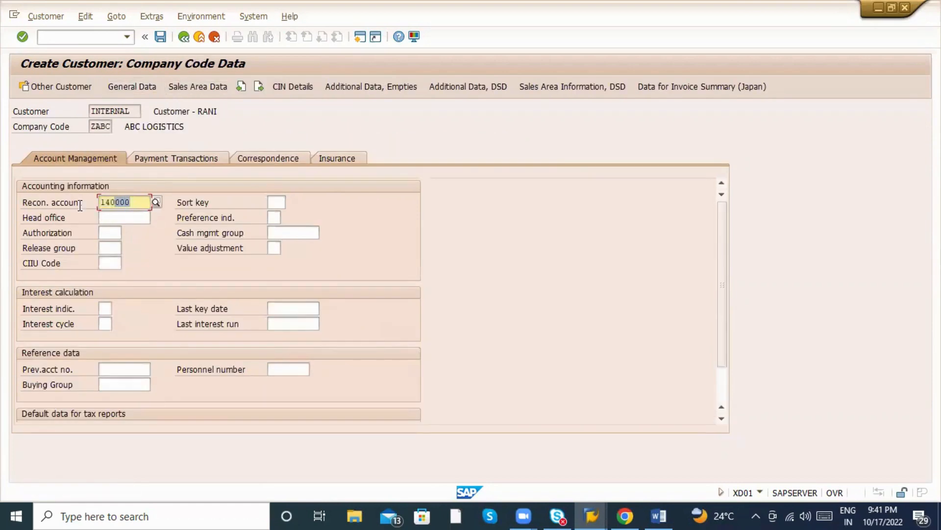
left_click(310, 234)
type("A1")
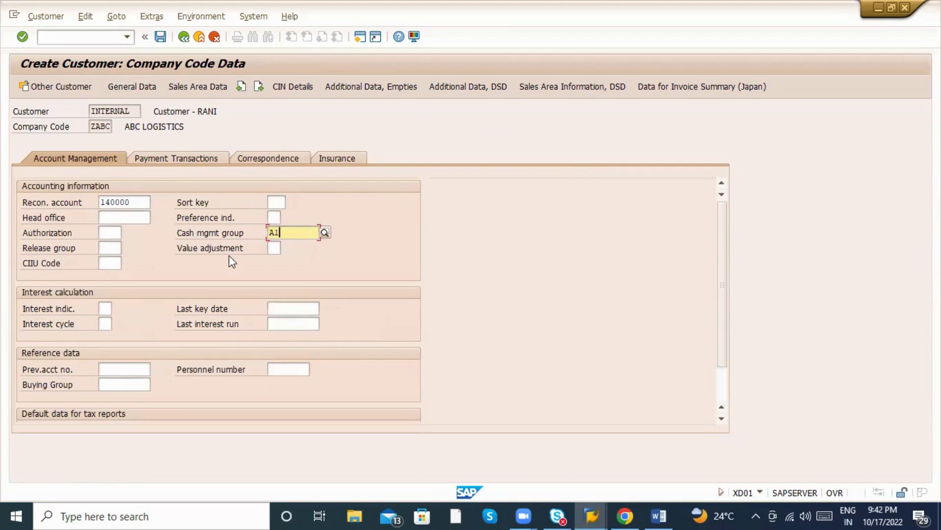
double_click(142, 201)
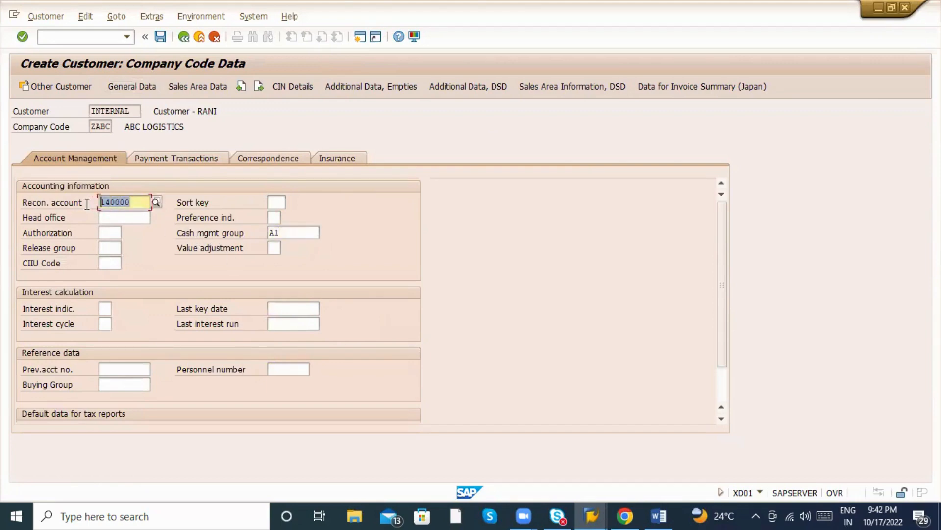
left_click(189, 90)
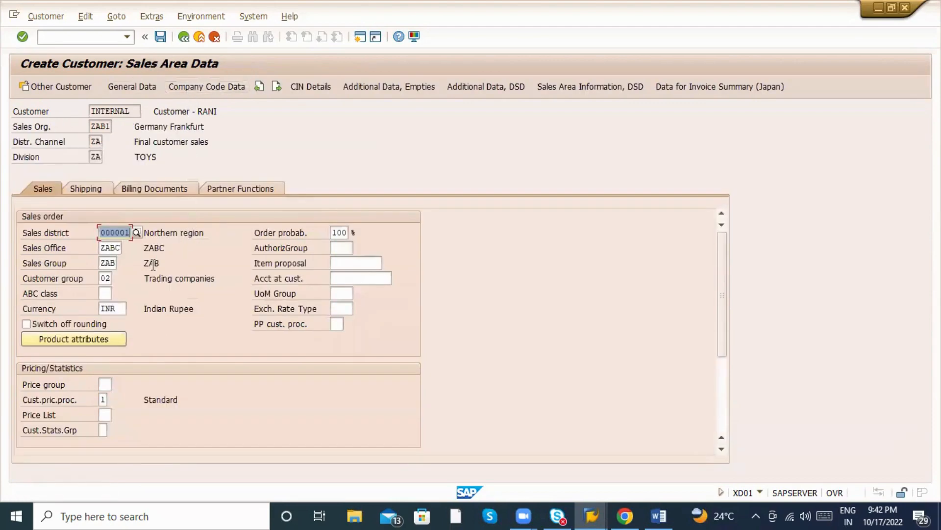
left_click(101, 232)
left_click_drag(101, 232, 140, 229)
left_click(107, 246)
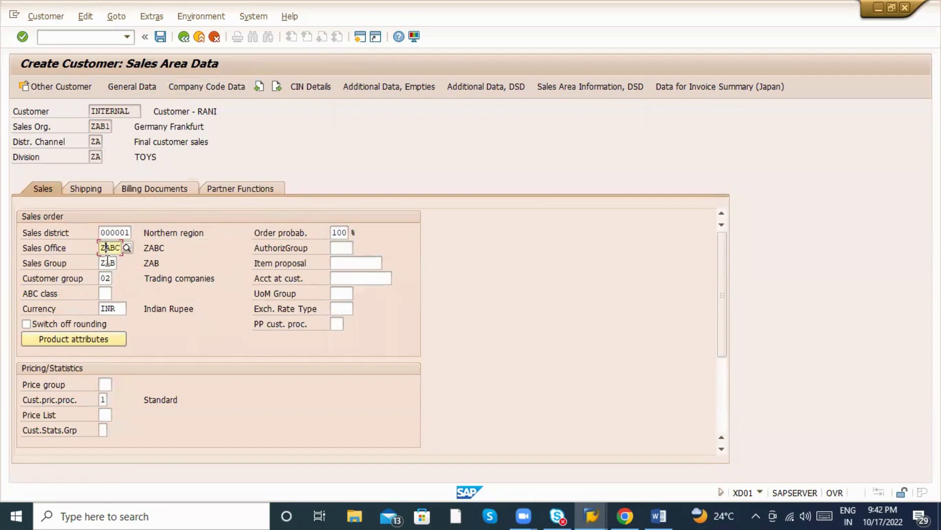
left_click(106, 262)
left_click(105, 278)
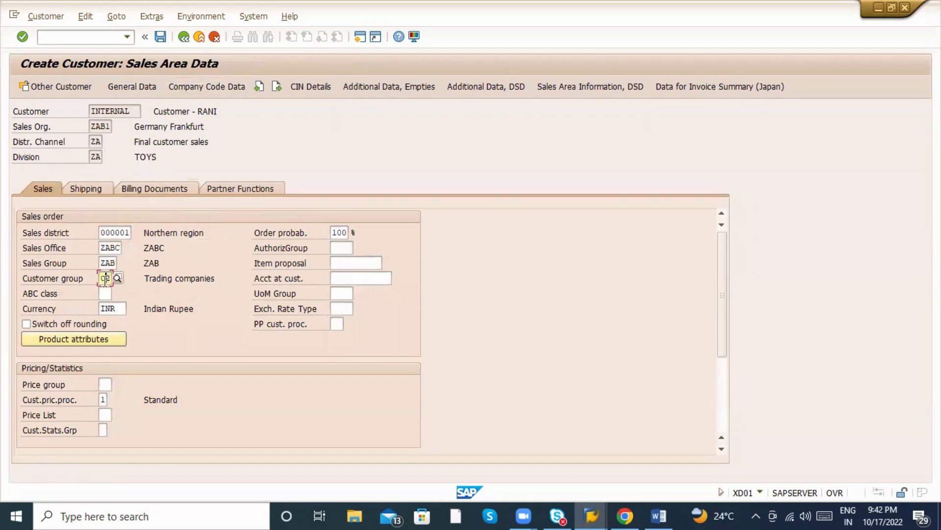
left_click(107, 308)
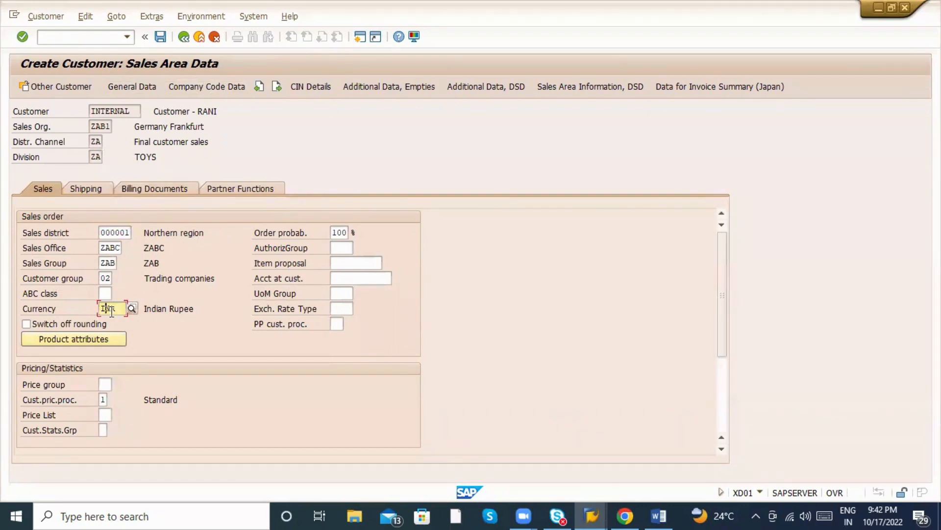
left_click(85, 189)
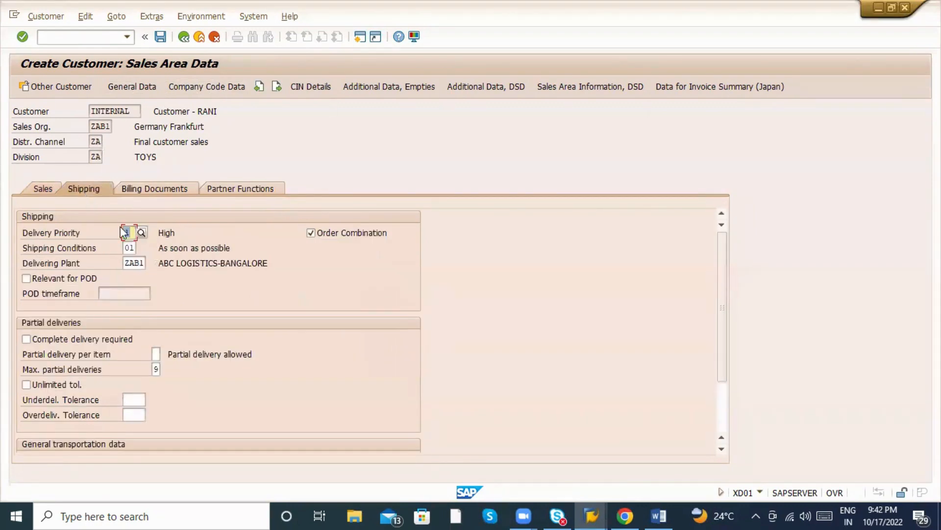
double_click(134, 264)
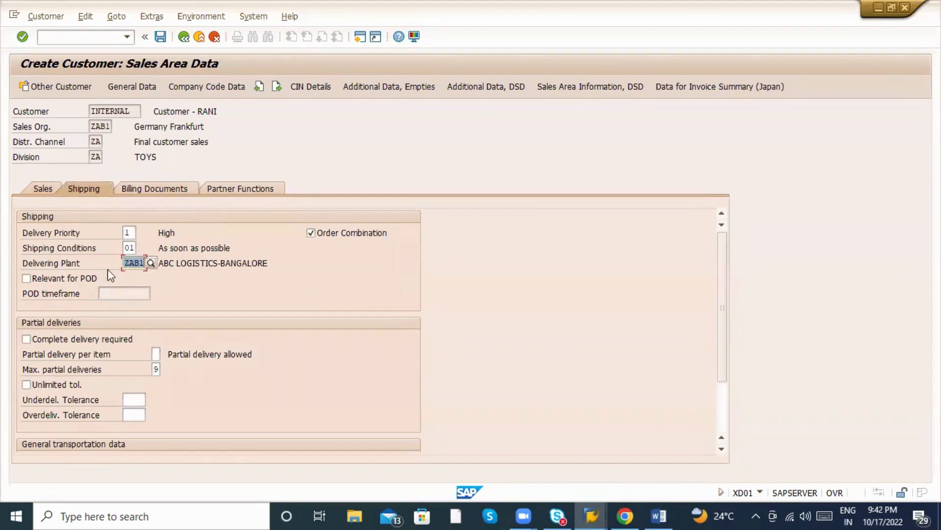
left_click(126, 263)
mouse_move(126, 264)
left_mouse_down()
mouse_move(149, 264)
mouse_move(141, 257)
left_mouse_up()
left_click(194, 265)
left_click(134, 231)
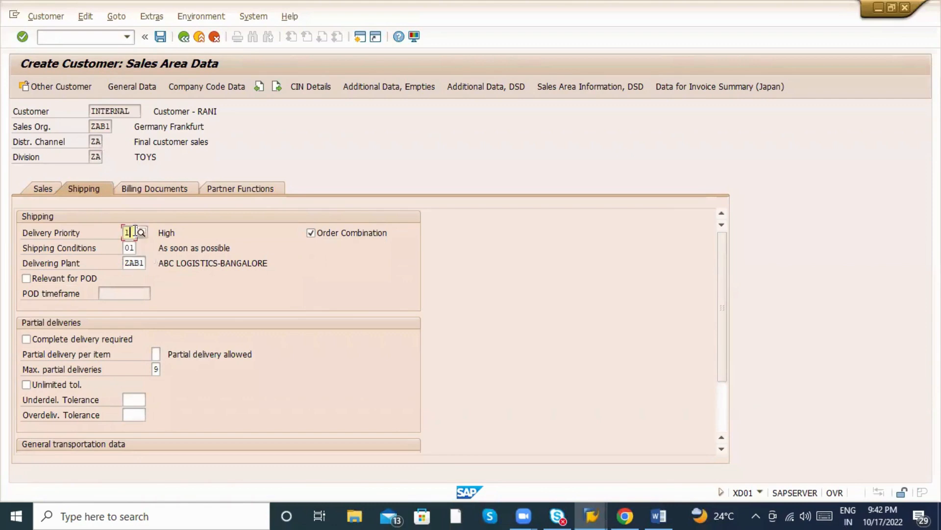
left_click(130, 248)
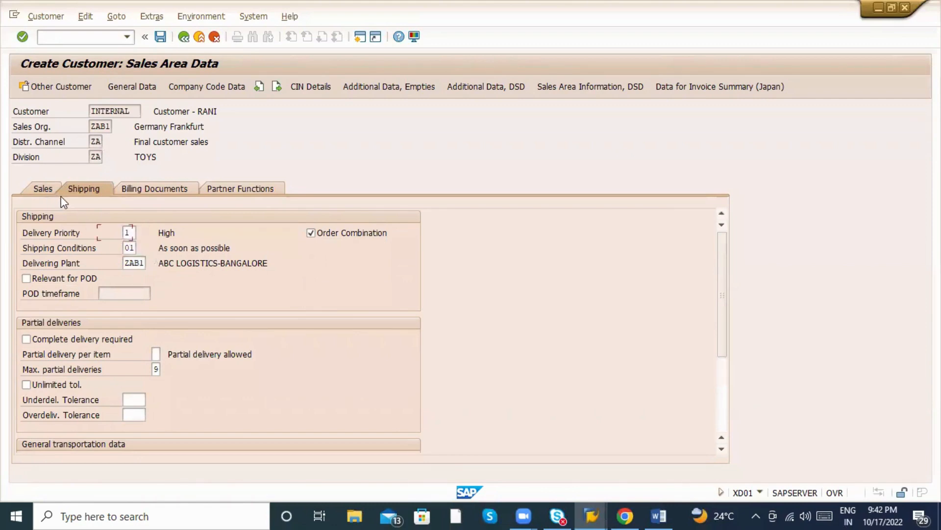
left_click(50, 192)
left_click(101, 190)
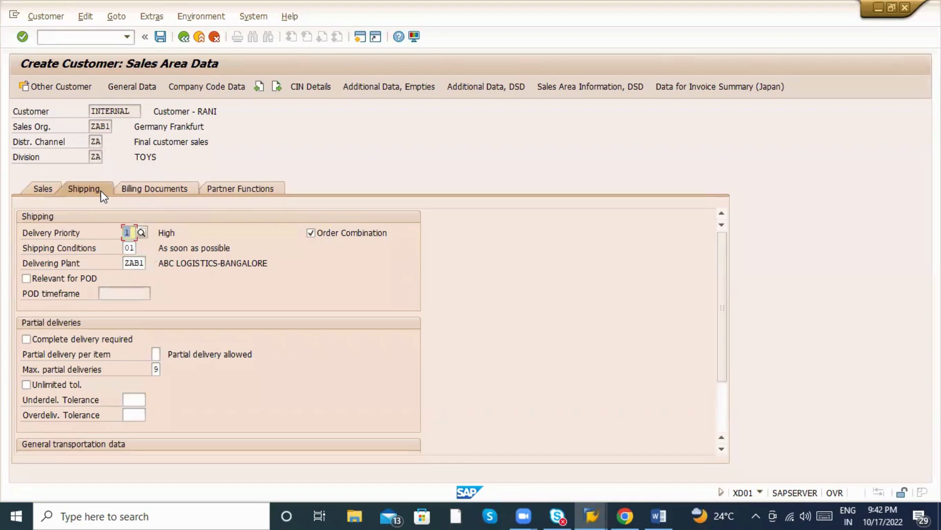
left_click(44, 190)
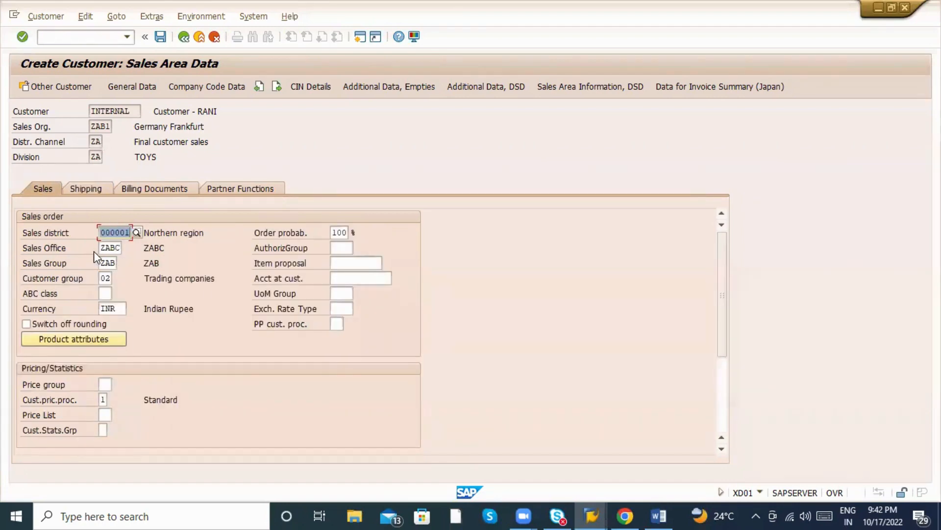
left_click(116, 233)
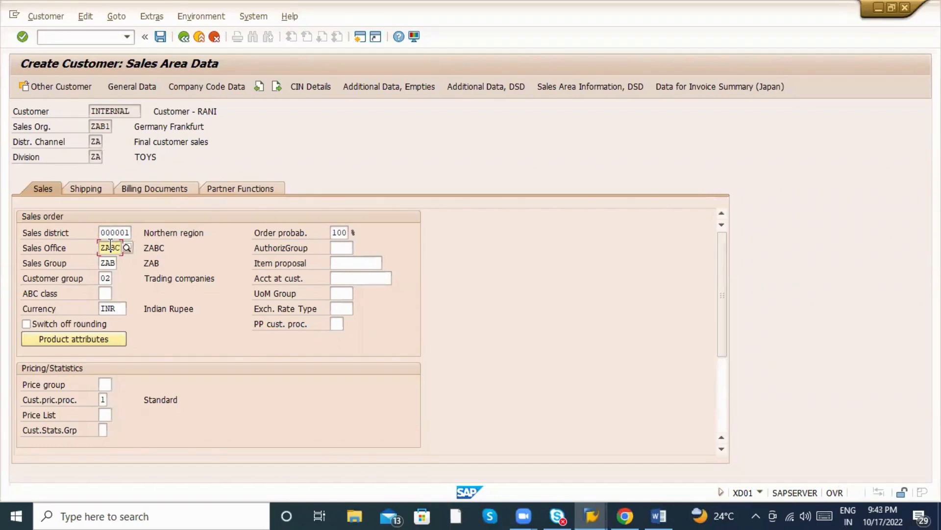
left_click(97, 141)
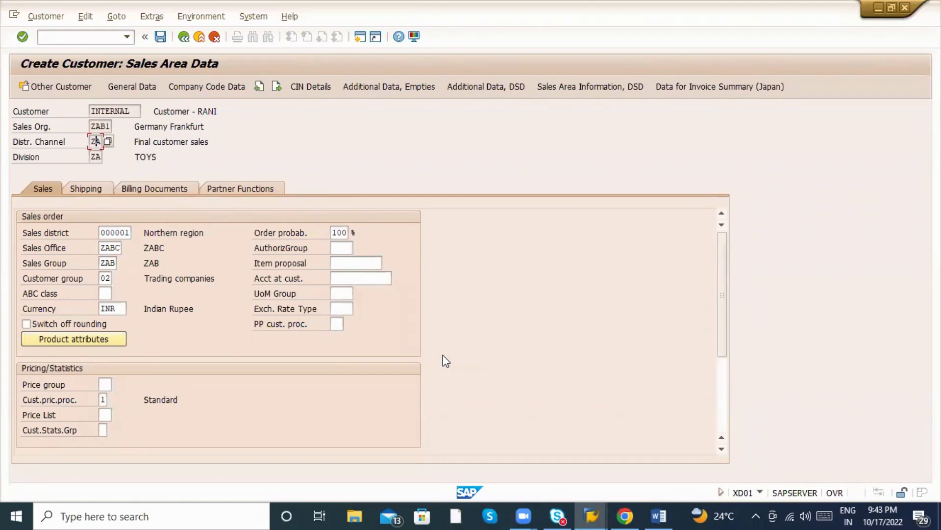
Confirm the company code ZABC change to create the customer for sales area ZAB1/ZA/ZA.
left_click(158, 41)
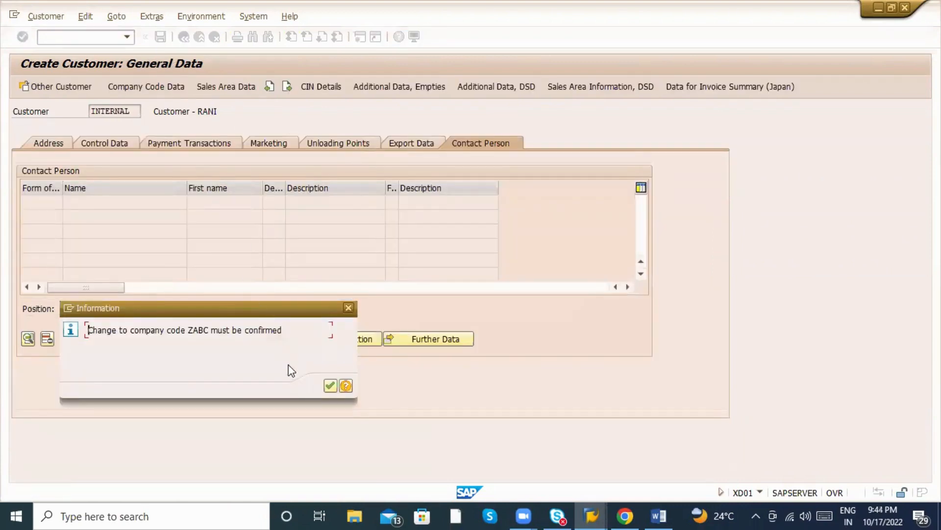
left_click(329, 385)
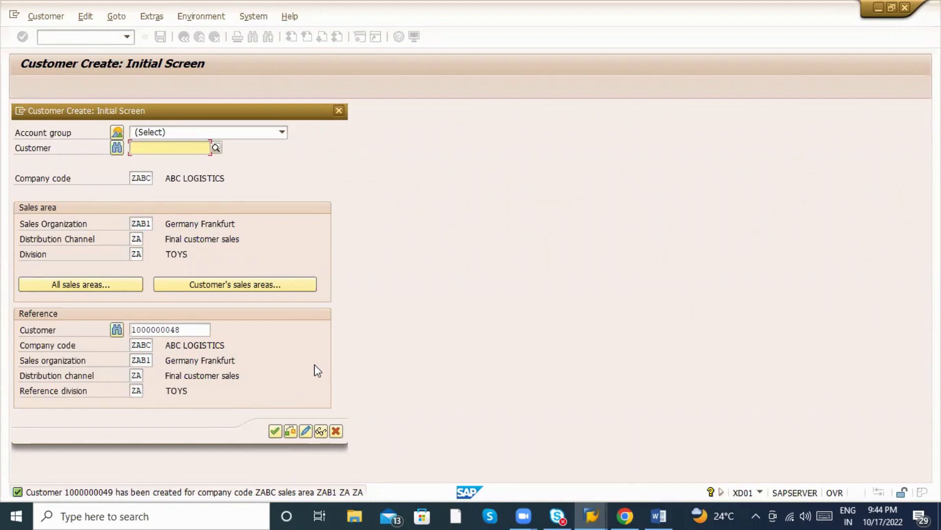
Close the Customer Create initial screen to return to SAP Easy Access.
left_click(338, 111)
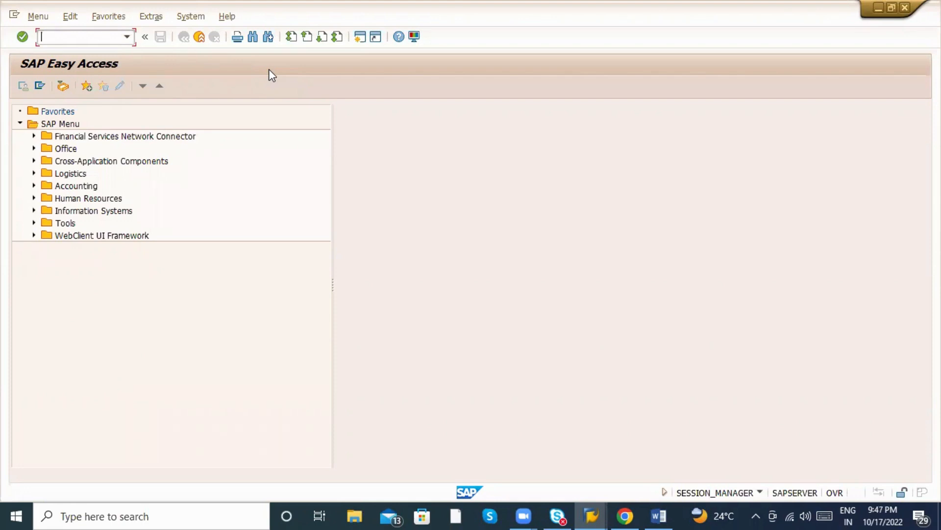
Start va01 and reach the blank standard order overview's Sold-To and Ship-To Party fields.
type("va01")
key("Return")
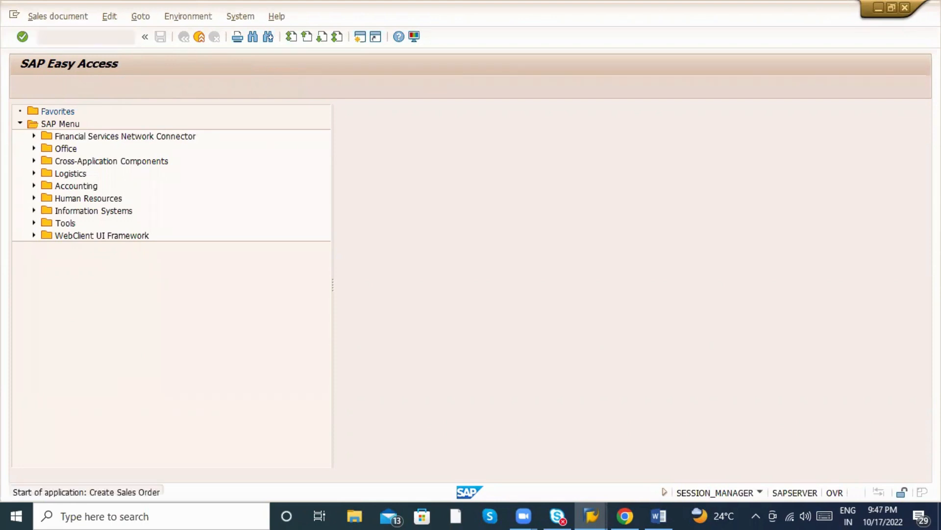
key("Return")
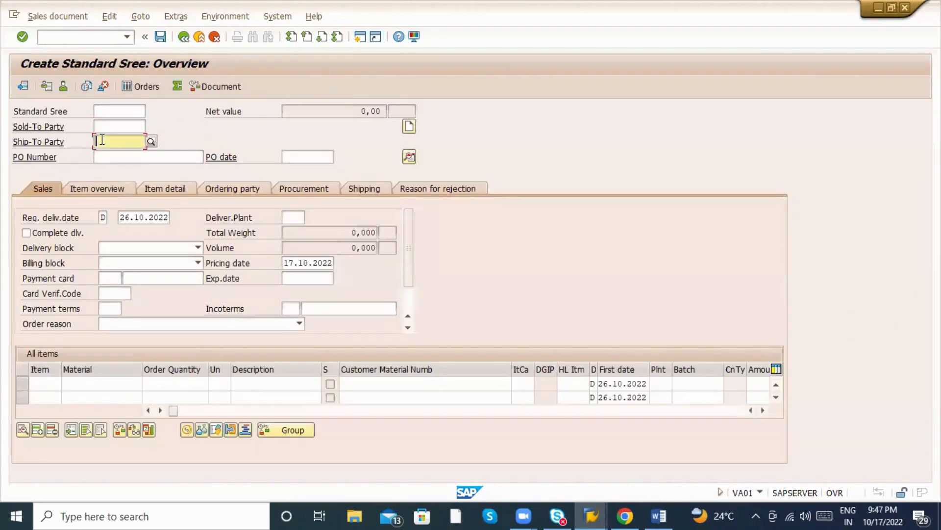
left_click(102, 141)
left_click(99, 122)
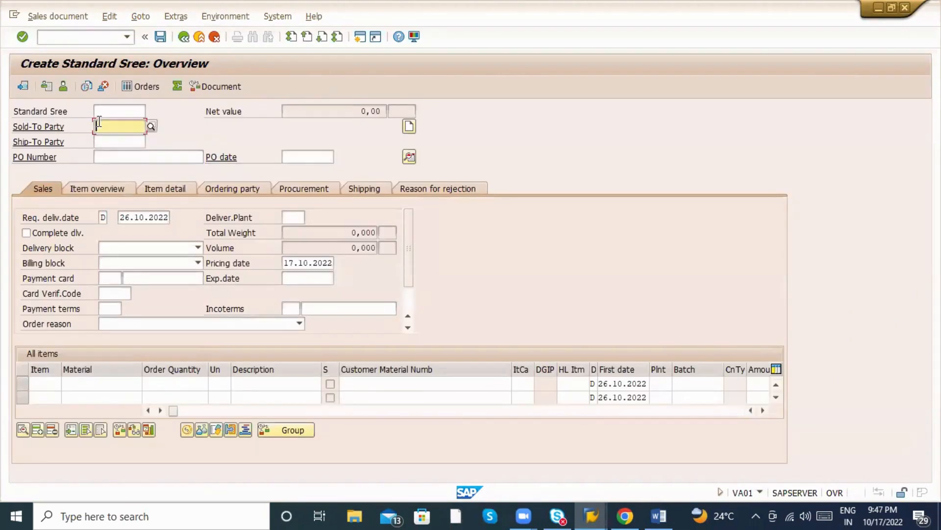
left_click(107, 144)
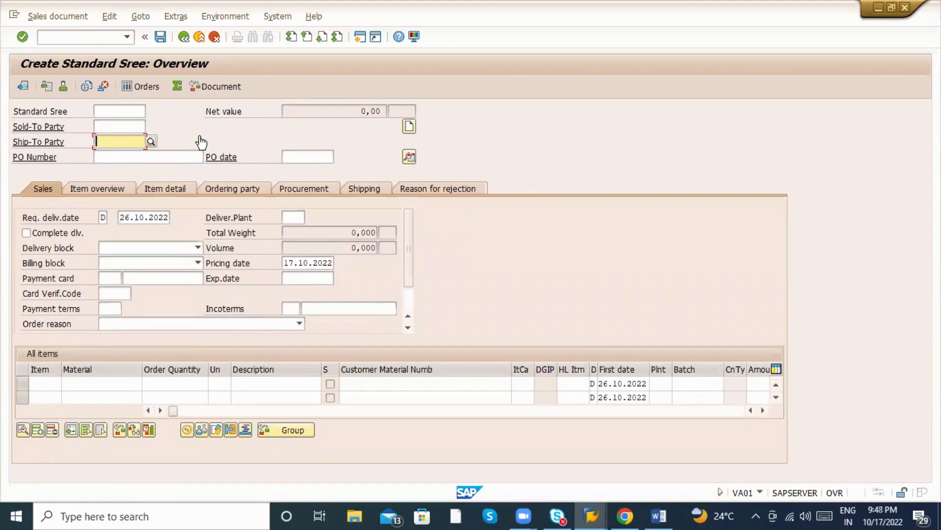
Abandon the sales order and reopen customer creation with /nxd01.
left_click(199, 37)
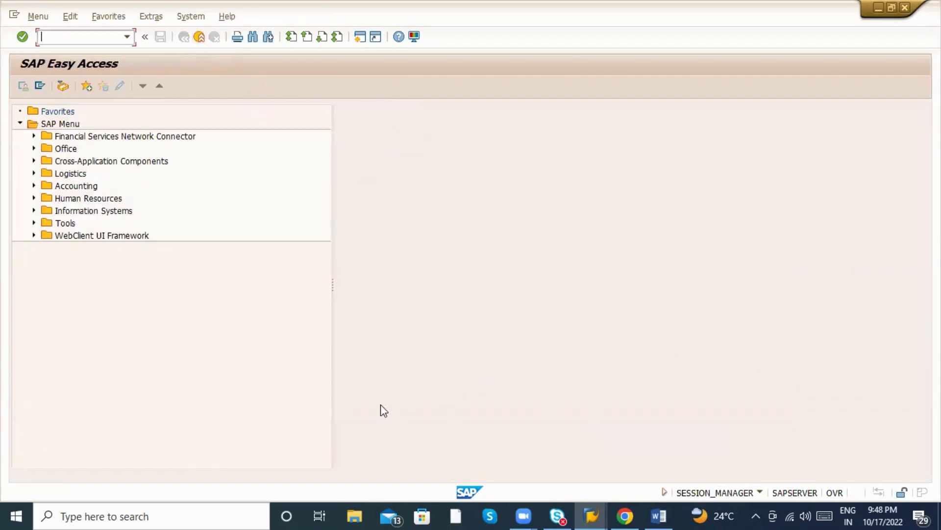
left_click(329, 380)
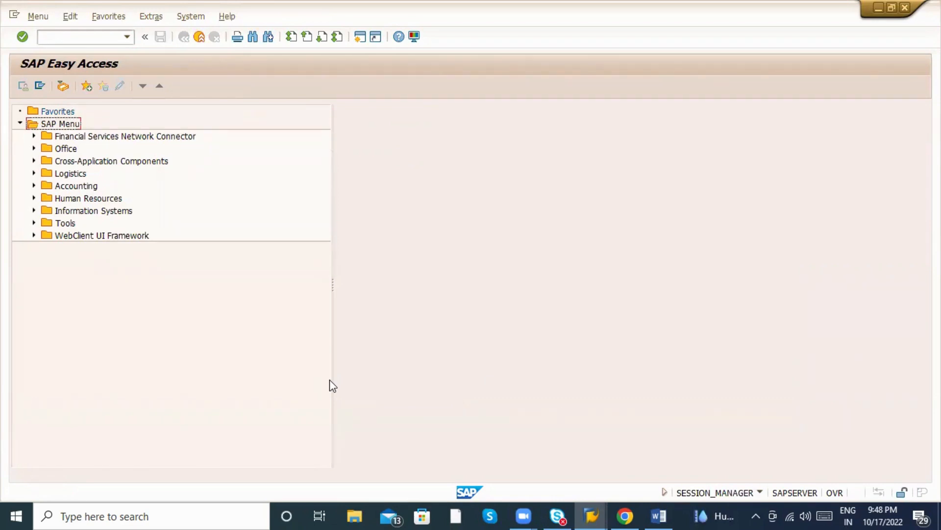
left_click(82, 36)
type("/nxd")
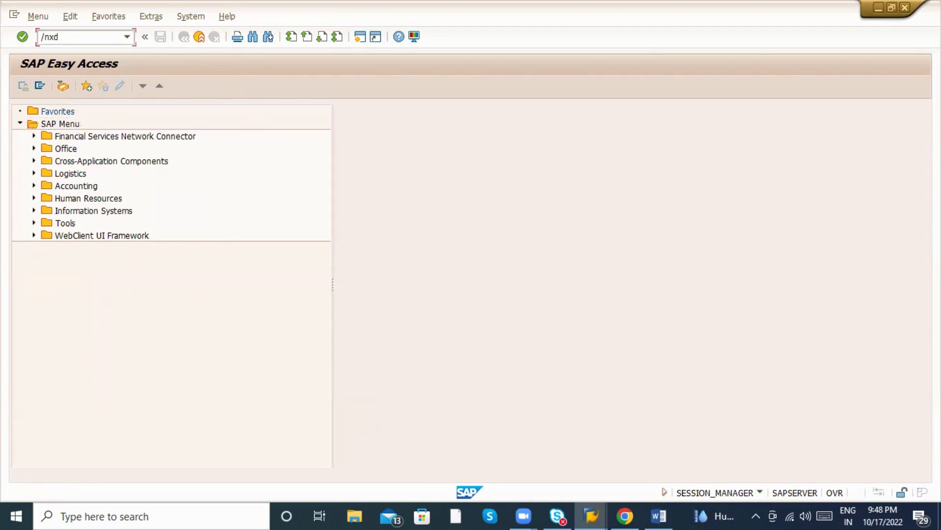
type("01")
key("Return")
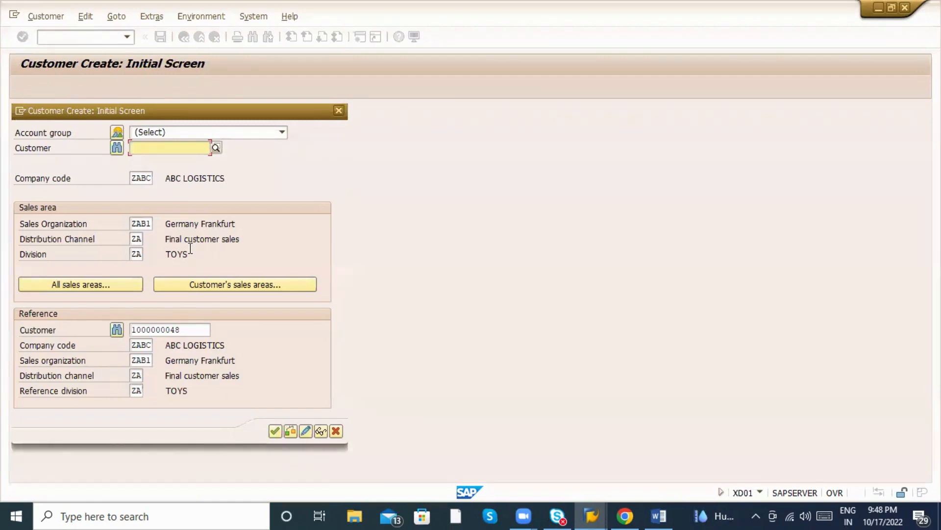
Review the reference customer fields and sales organization ZAB1, then close the screen.
double_click(186, 330)
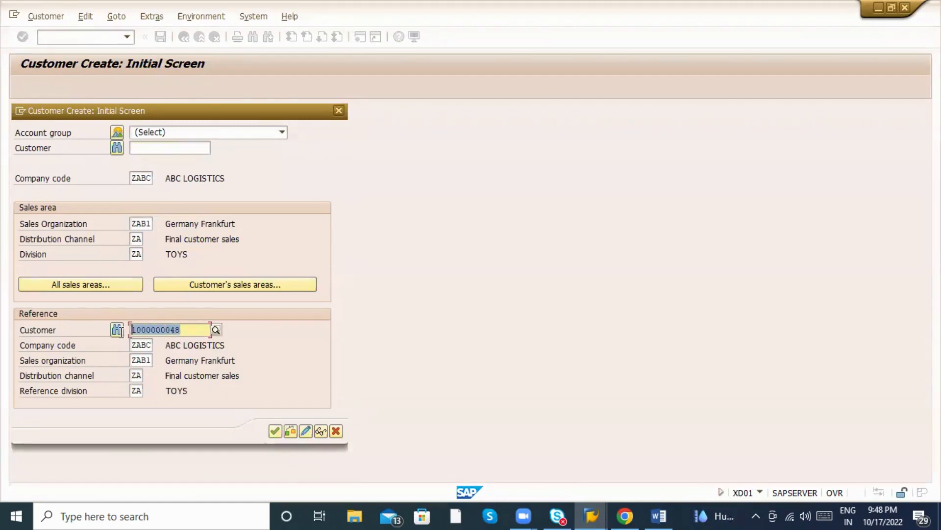
left_click(141, 348)
left_click(139, 360)
left_click(134, 391)
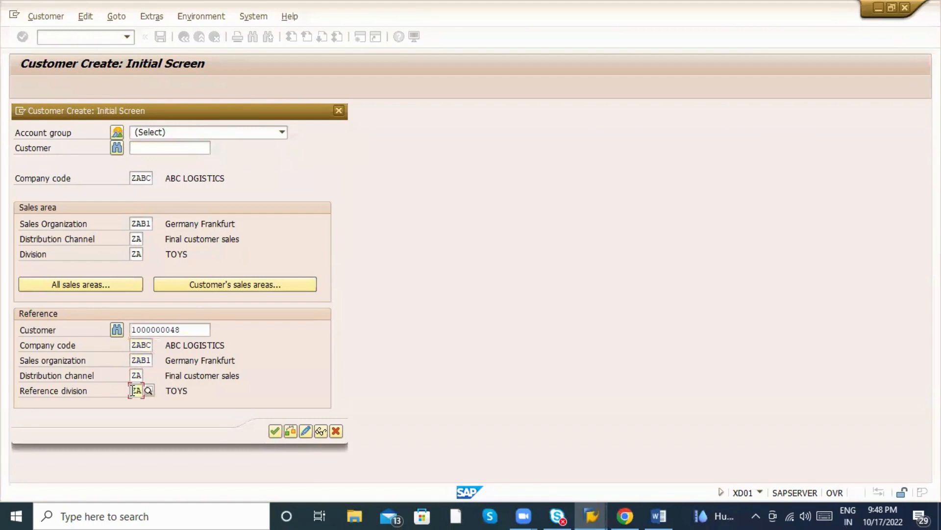
left_click(156, 330)
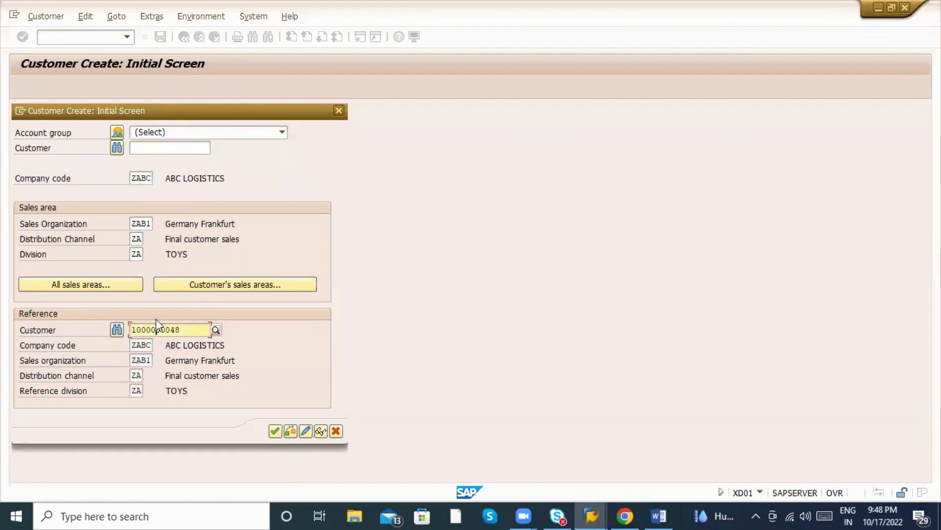
left_click(141, 223)
left_click_drag(132, 223, 161, 223)
left_click(128, 240)
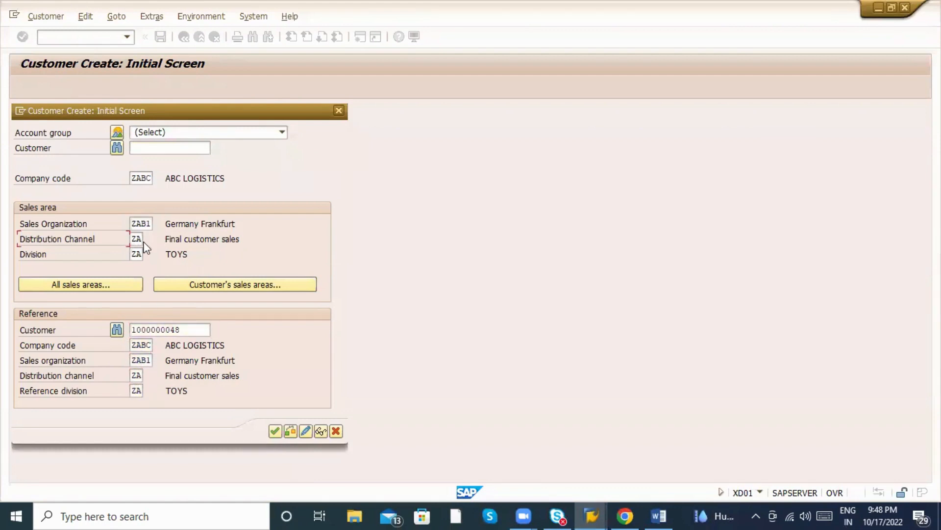
left_click(136, 252)
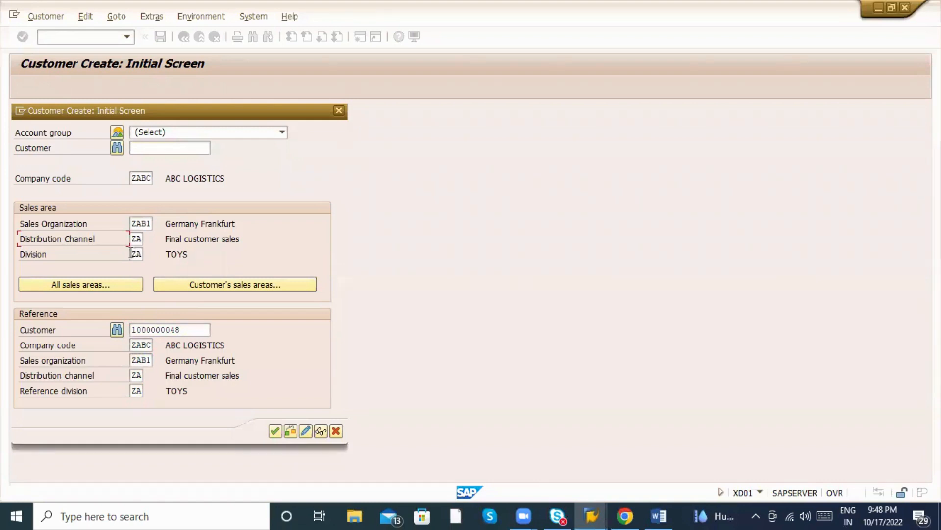
left_click(138, 224)
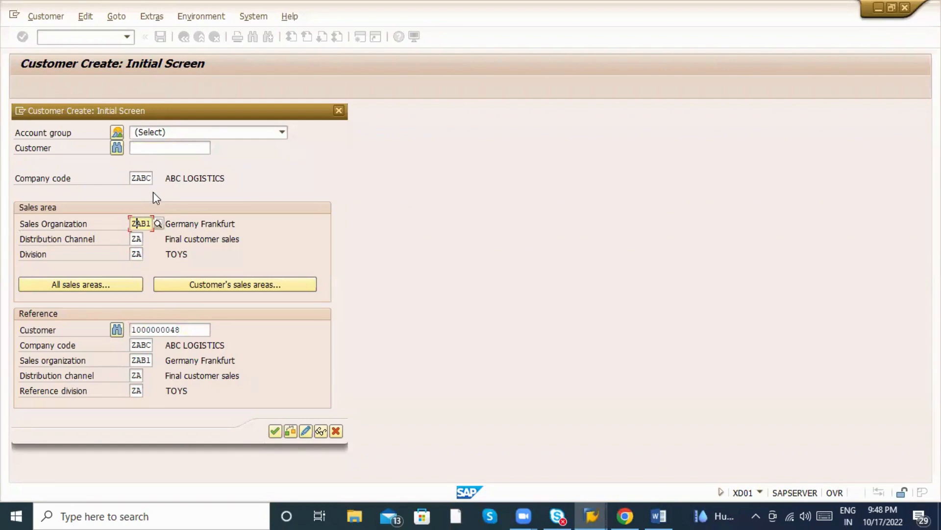
key("Escape")
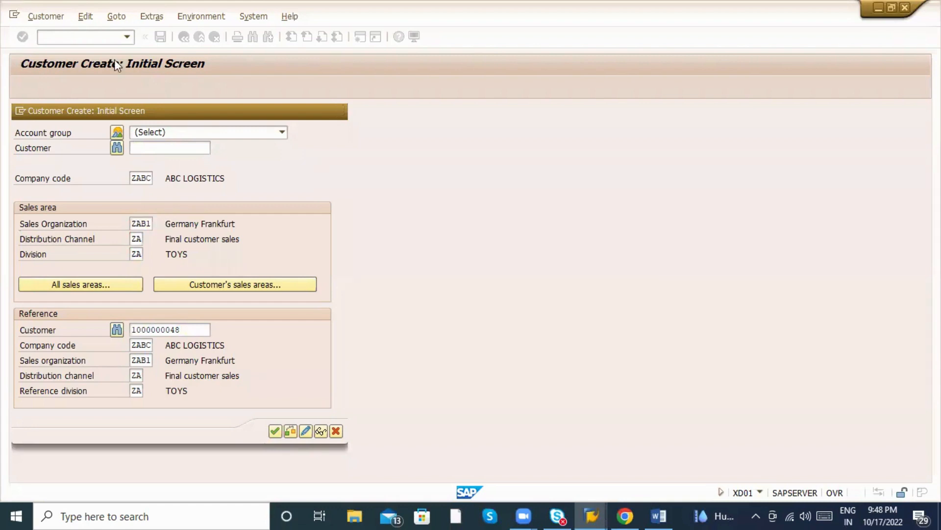
left_click(77, 41)
Open the SPRO reference IMG and review Enterprise Structure's Sales and Distribution definition activities.
type("/")
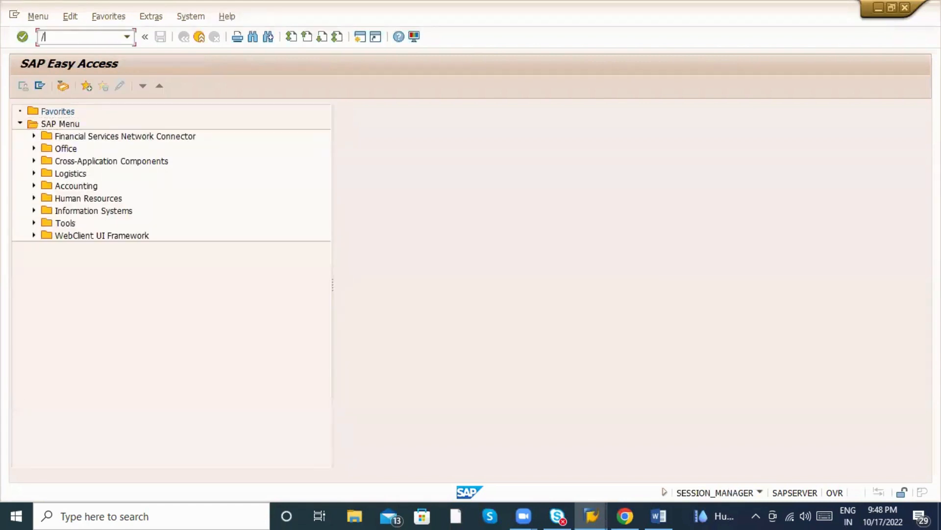
type("nspro")
key("Return")
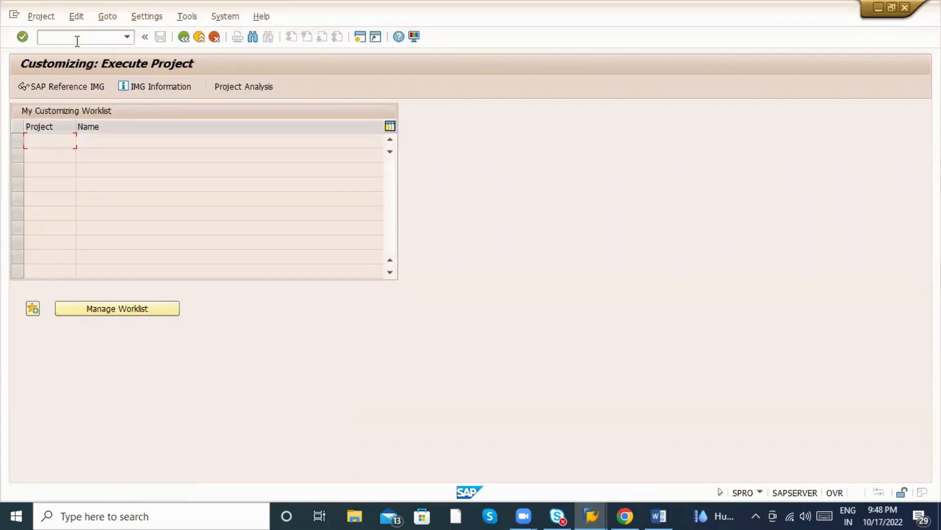
left_click(72, 87)
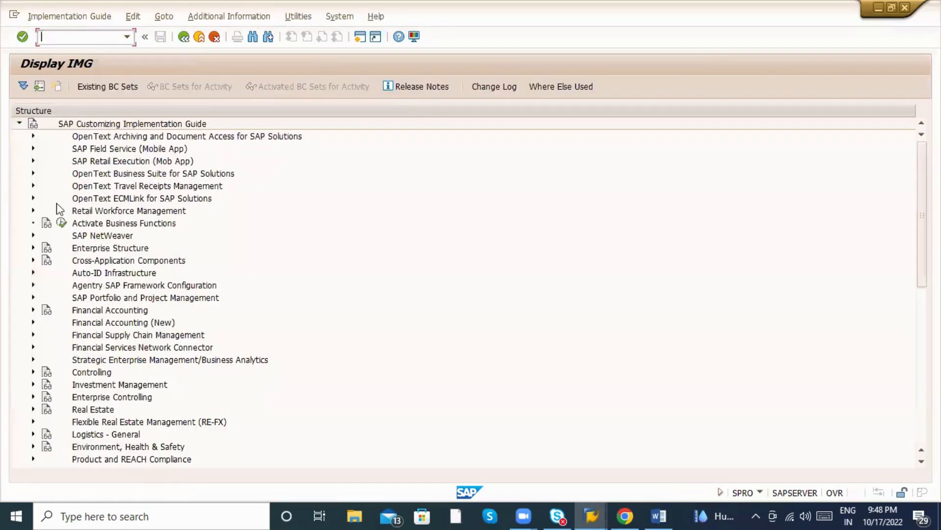
left_click(33, 249)
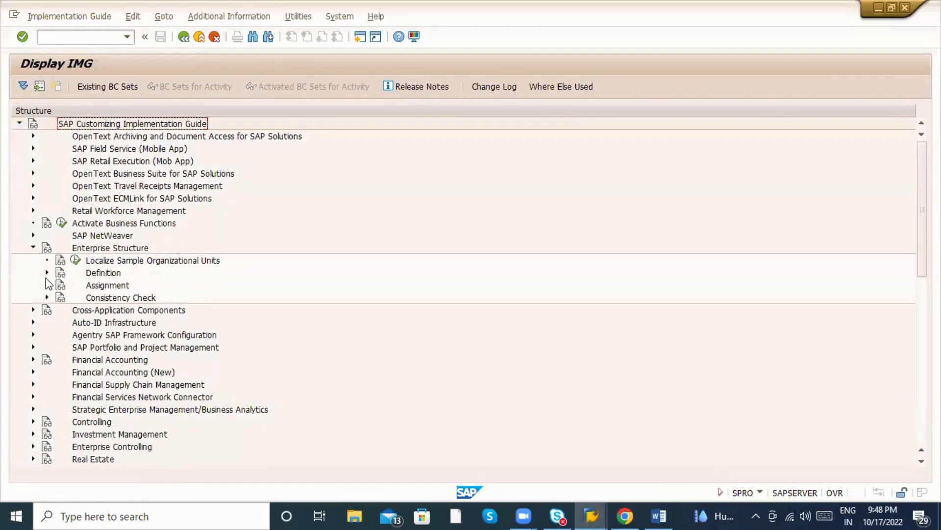
left_click(47, 272)
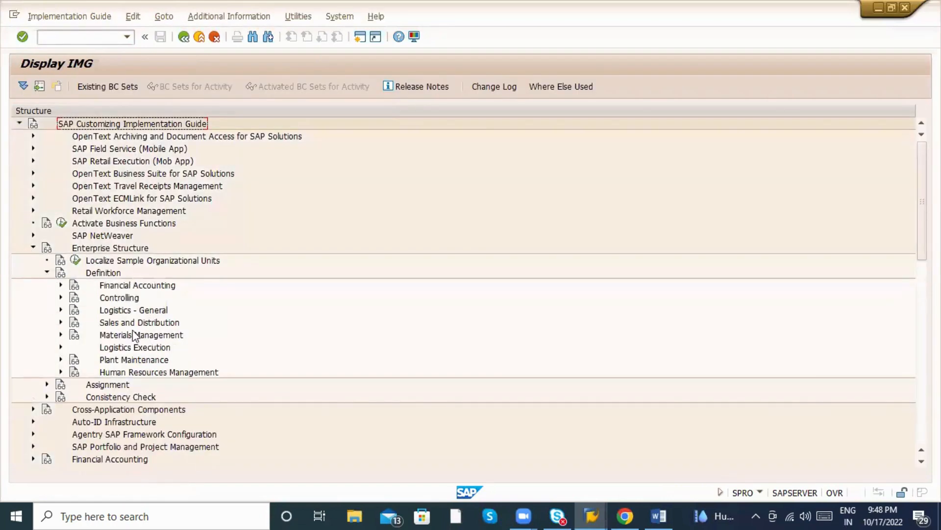
left_click(61, 323)
left_click(277, 288)
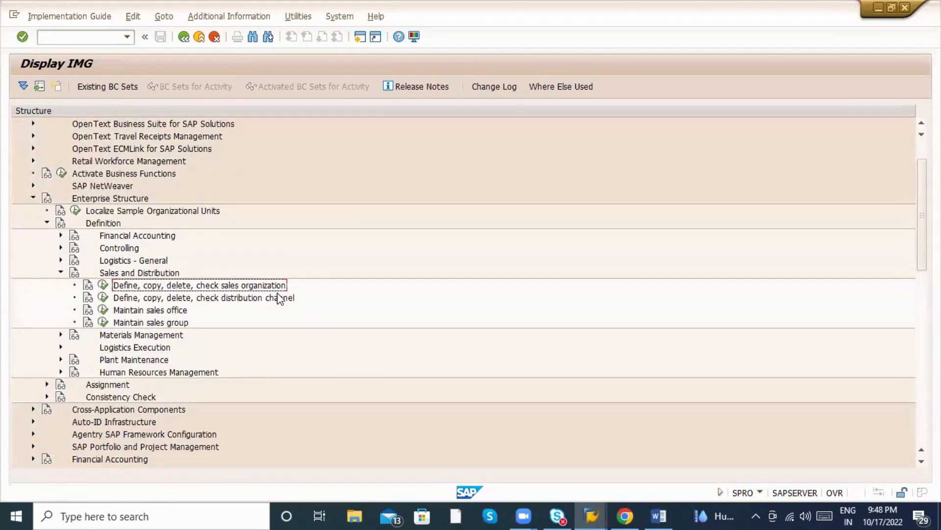
left_click(288, 302)
left_click(153, 311)
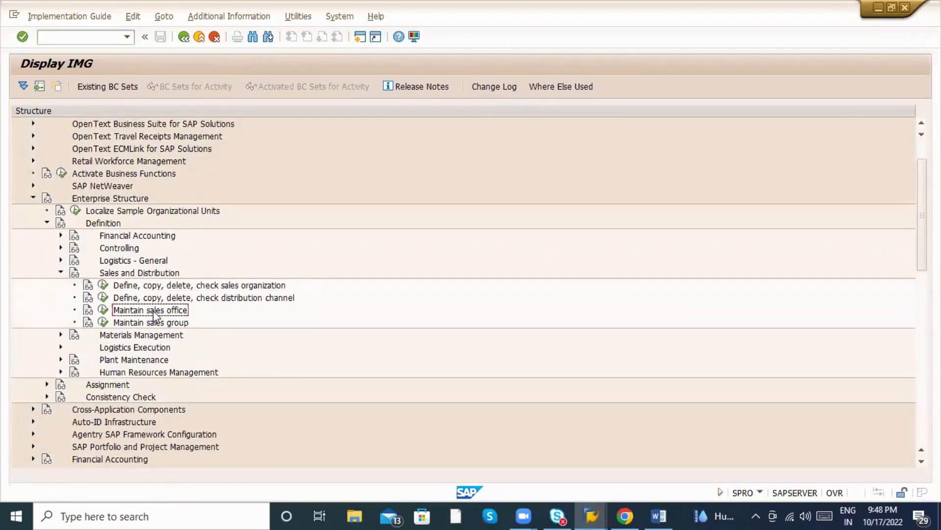
left_click(158, 323)
scroll(189, 314, "down", 2)
Expand the Sales and Distribution assignment activities and run Set up sales area.
left_click(46, 299)
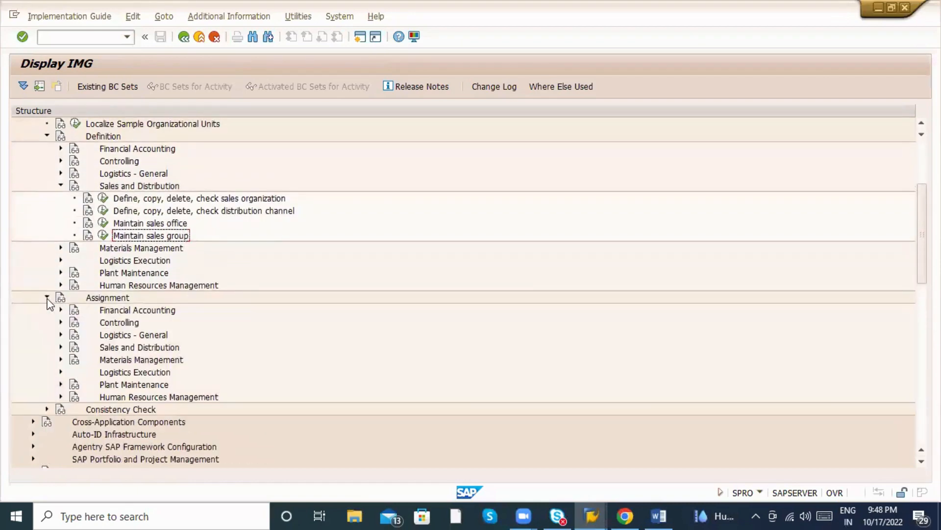
scroll(58, 298, "down", 2)
left_click(61, 286)
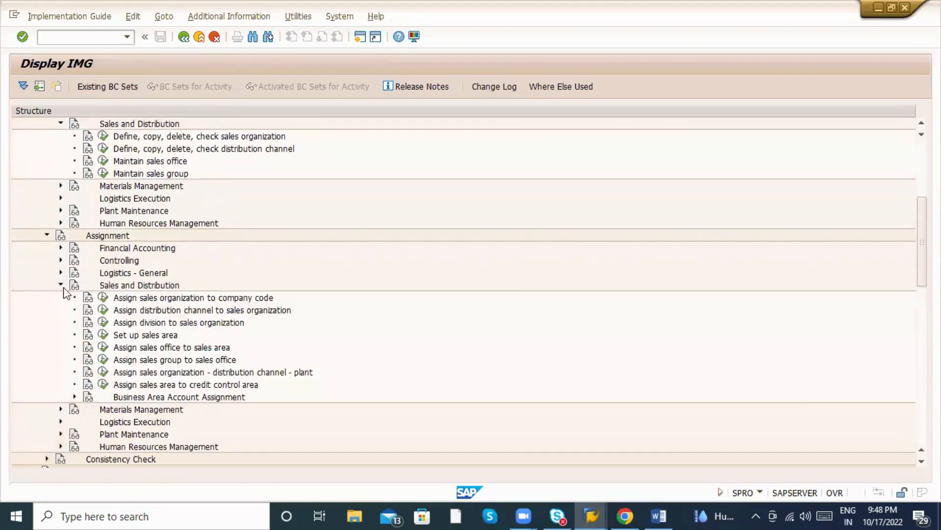
left_click(224, 300)
left_click(219, 311)
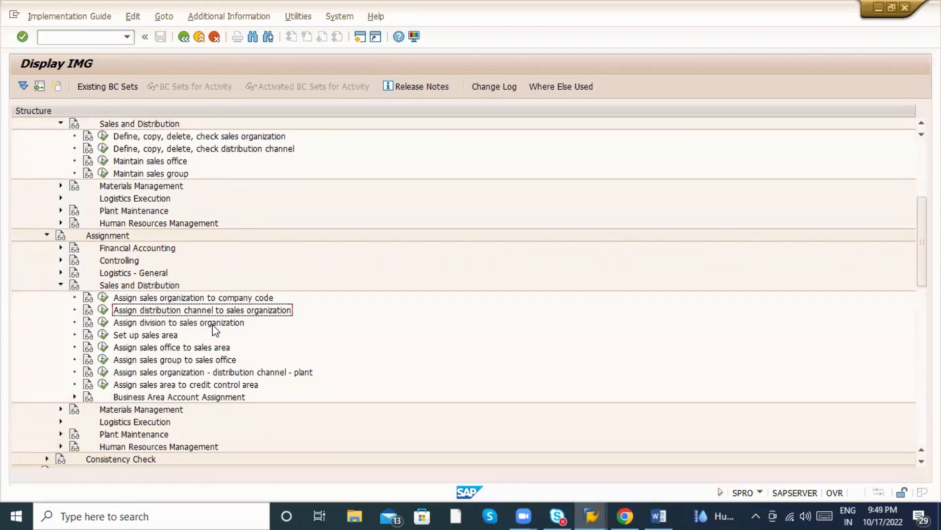
left_click(213, 324)
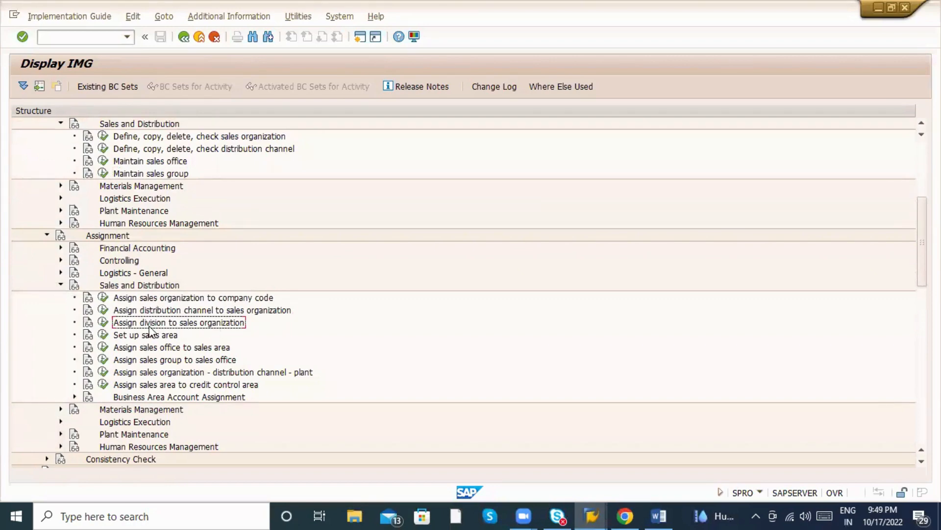
left_click(136, 337)
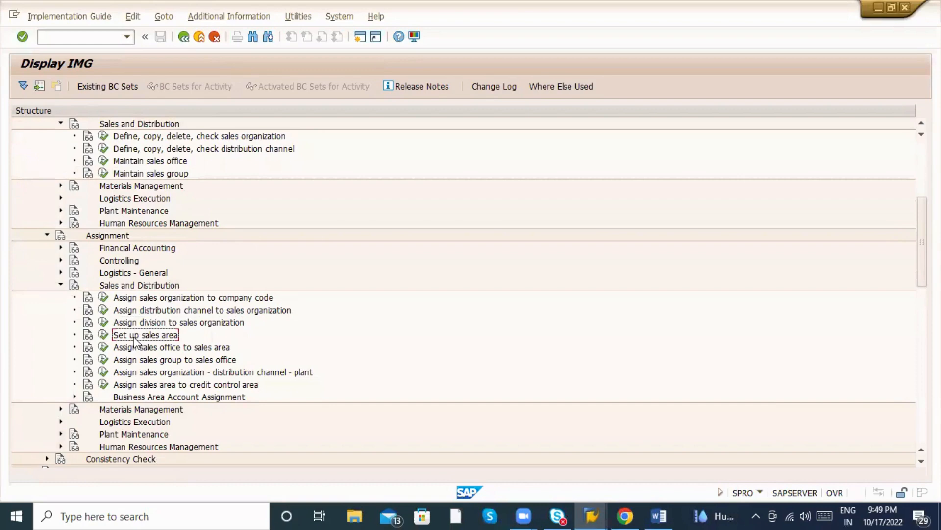
left_click(103, 336)
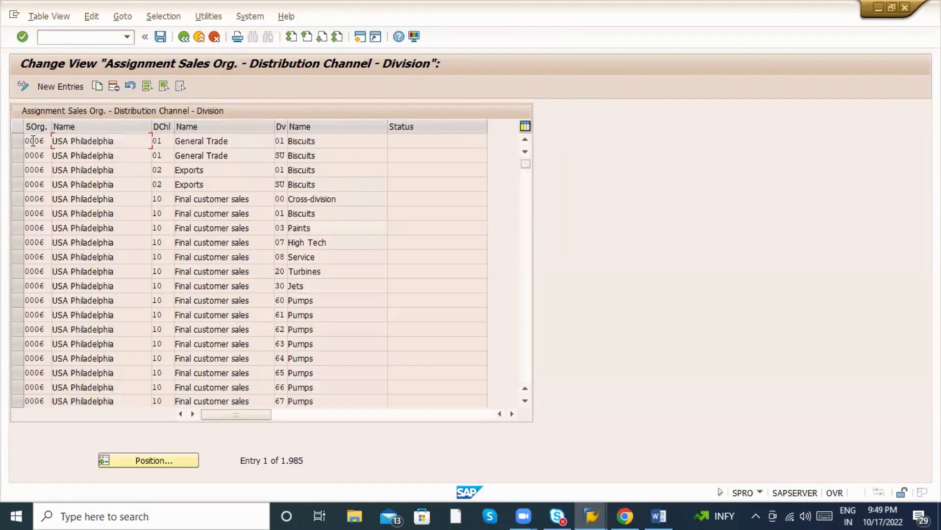
Select the first sales area row, go back, and run Assign sales organization - distribution channel - plant.
left_click(164, 141)
left_click(18, 142)
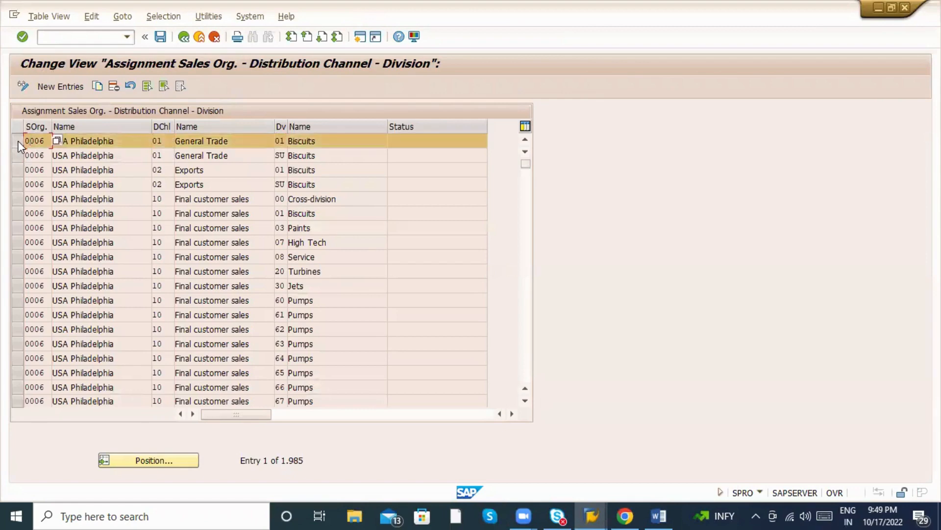
left_click(183, 36)
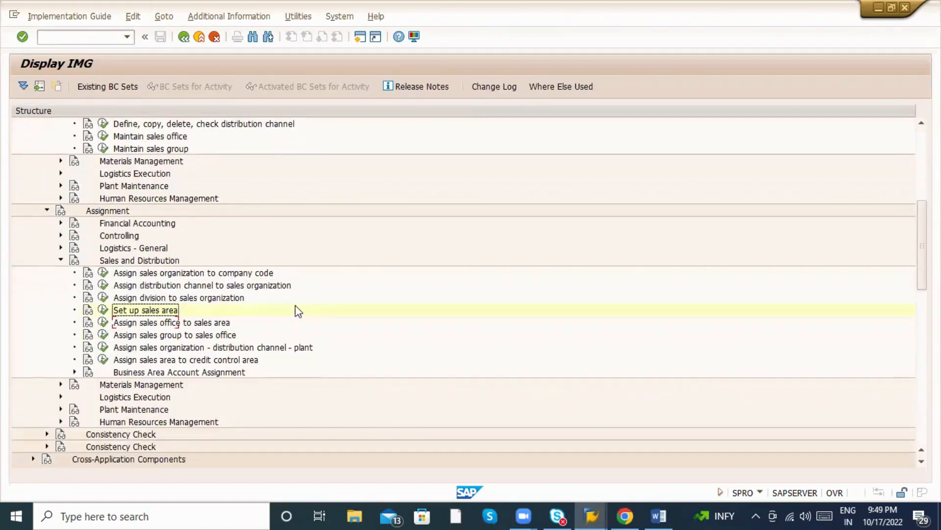
scroll(300, 314, "down", 2)
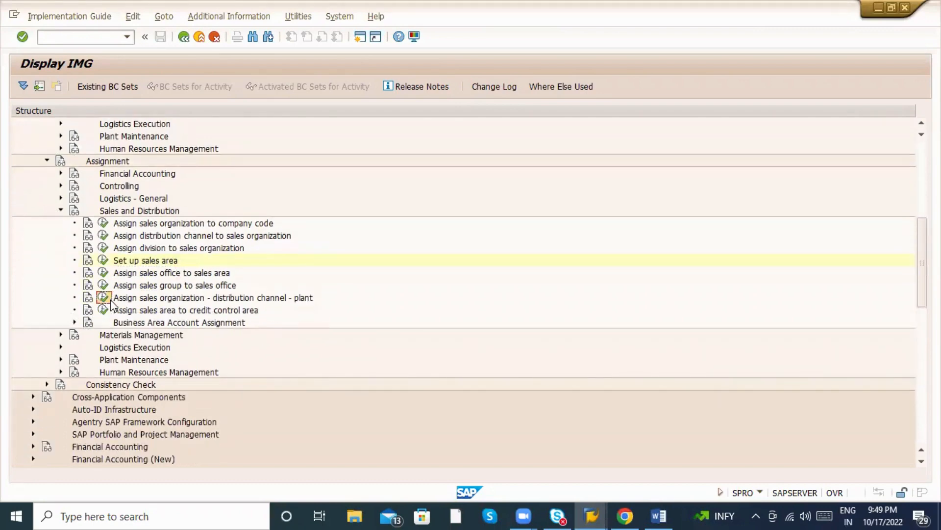
left_click(110, 302)
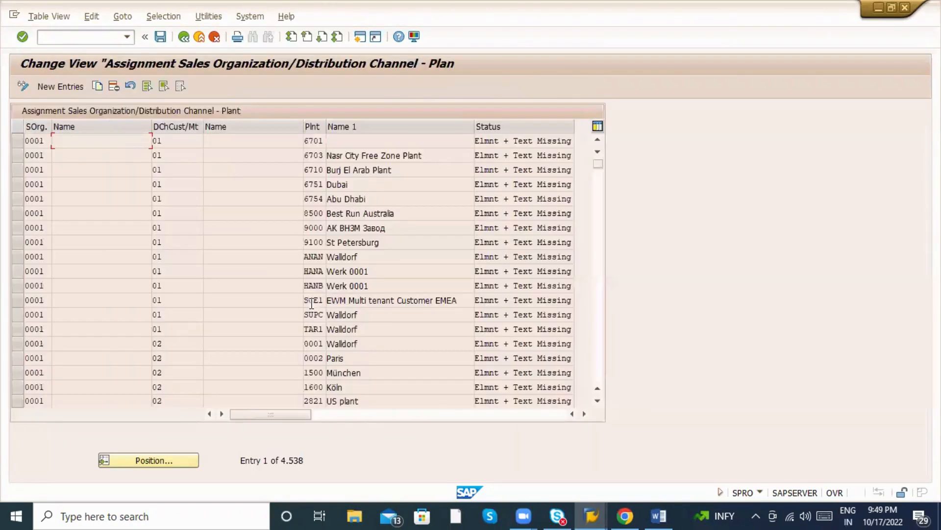
Position the plant assignment table on sales organization ZAB1 with distribution channel ZA.
scroll(373, 240, "down", 1)
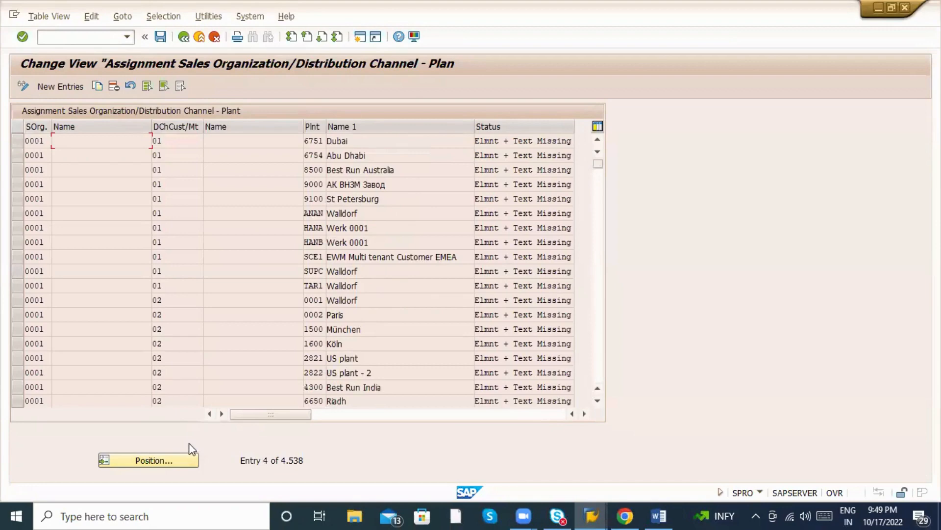
left_click(168, 458)
type("ZAV")
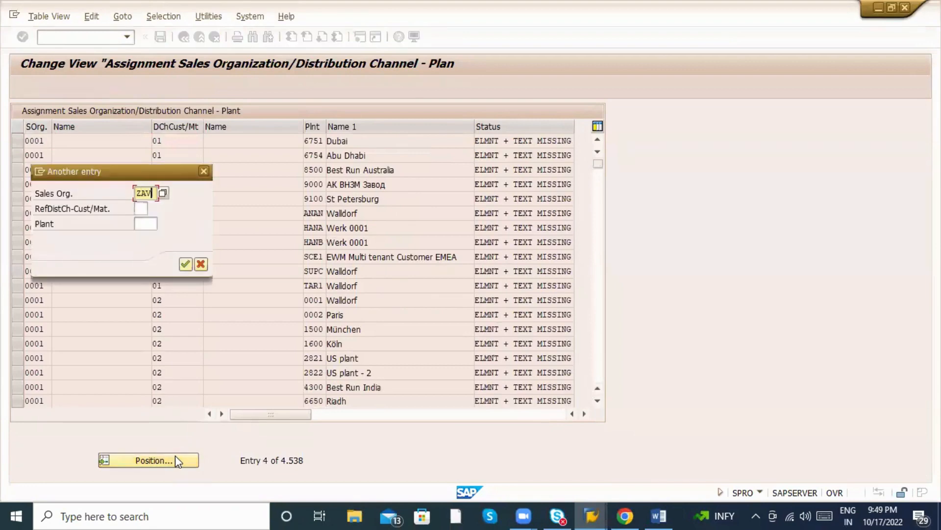
key("BackSpace")
type("B")
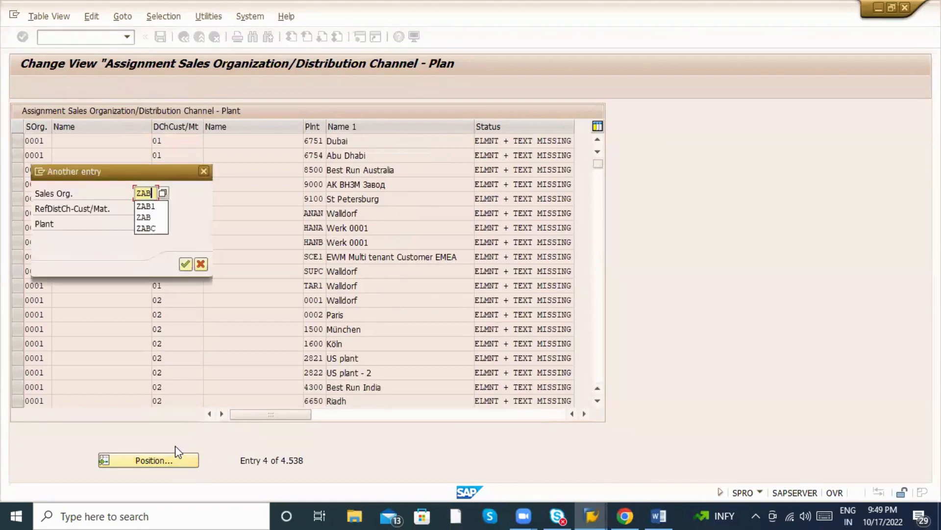
type("1")
key("Return")
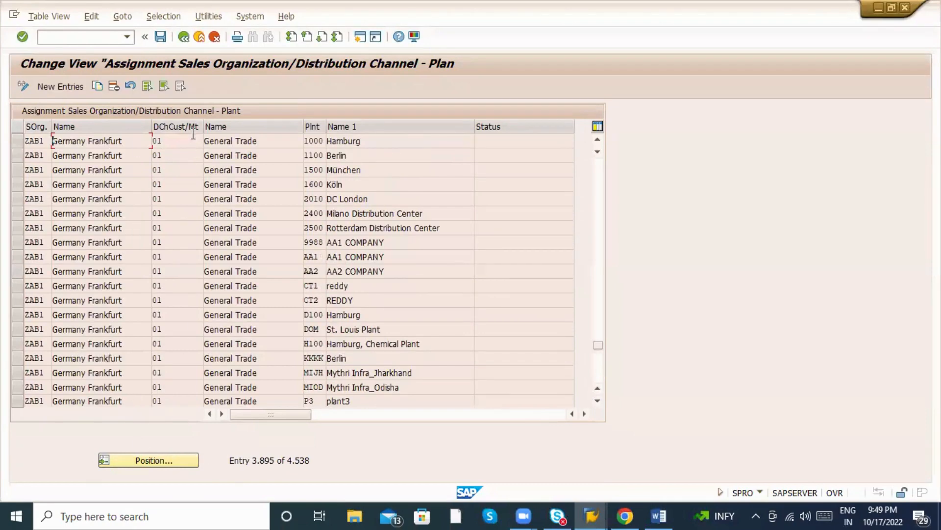
left_click(179, 150)
left_click(158, 461)
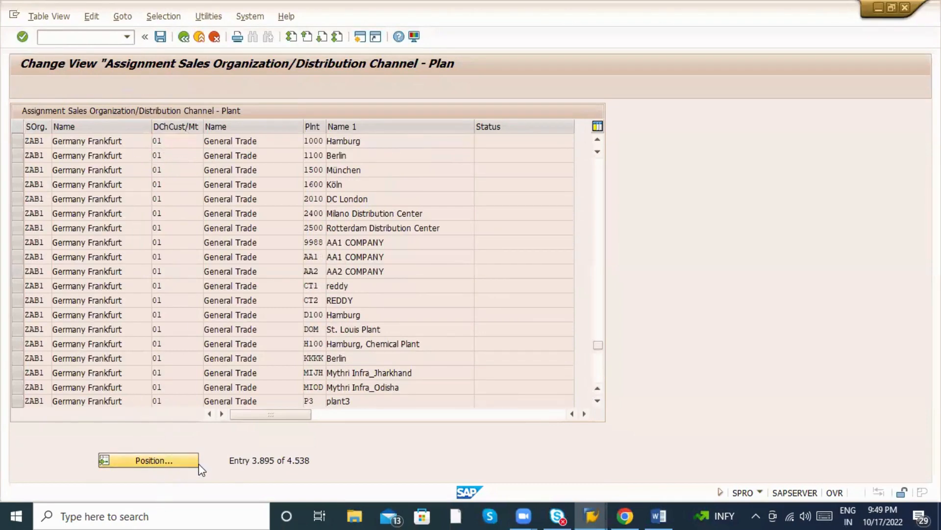
type("ZAB1")
key("Tab")
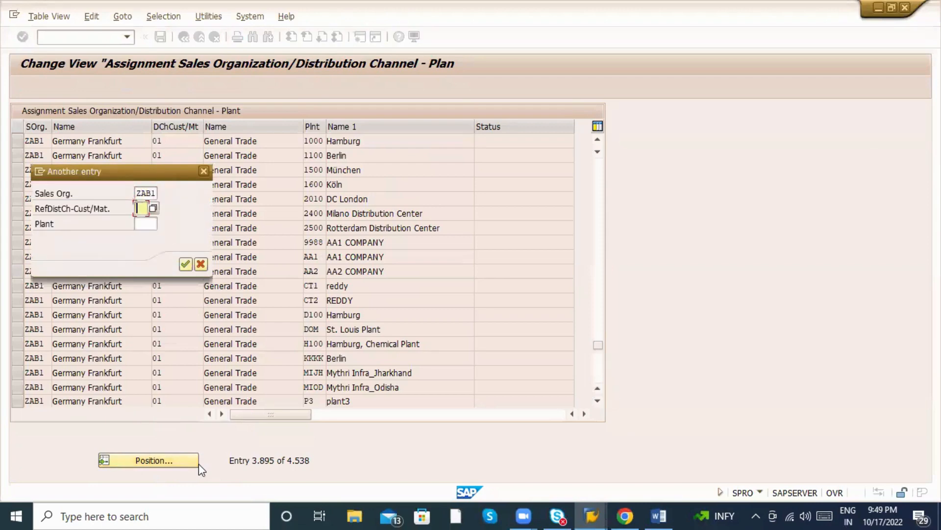
type("ZA")
key("Return")
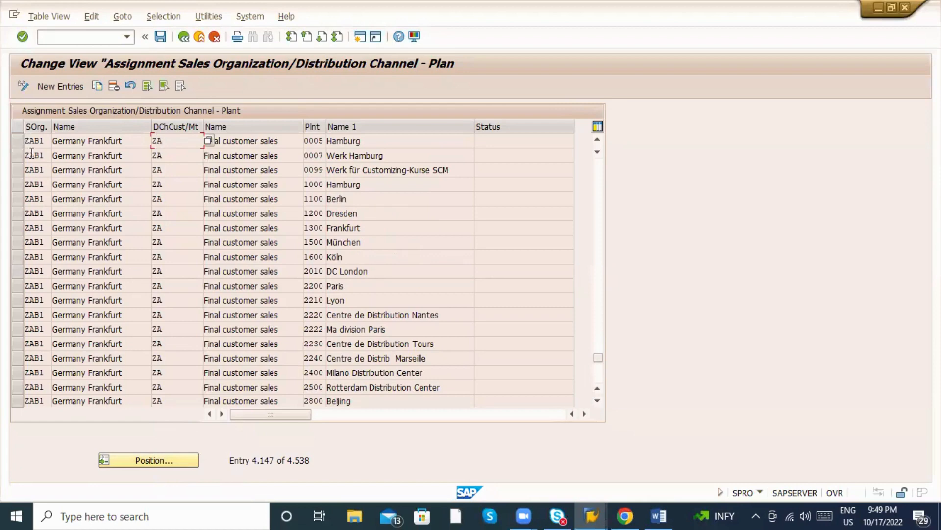
Select the ABC LOGISTICS-BANGALORE and ABC LOGISTICS- HYDERABAD plant rows for ZAB1.
scroll(396, 336, "down", 3)
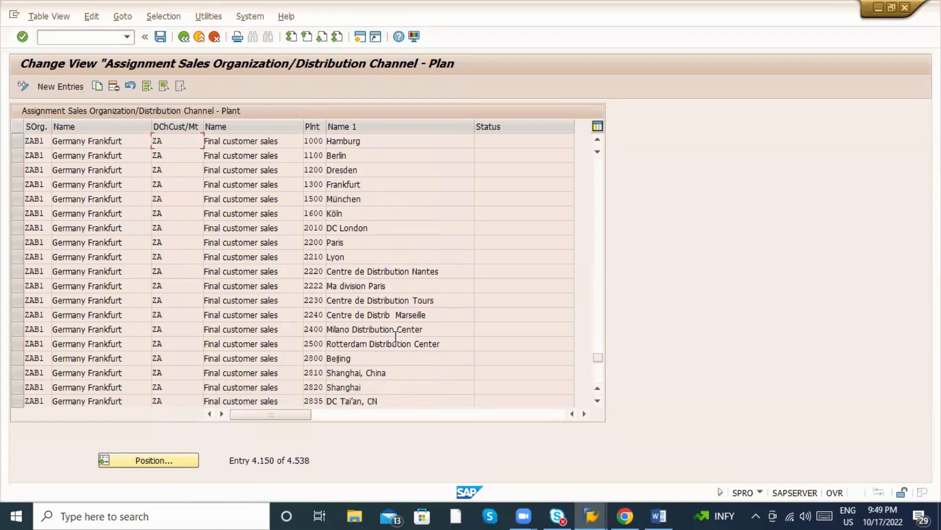
scroll(387, 335, "down", 4)
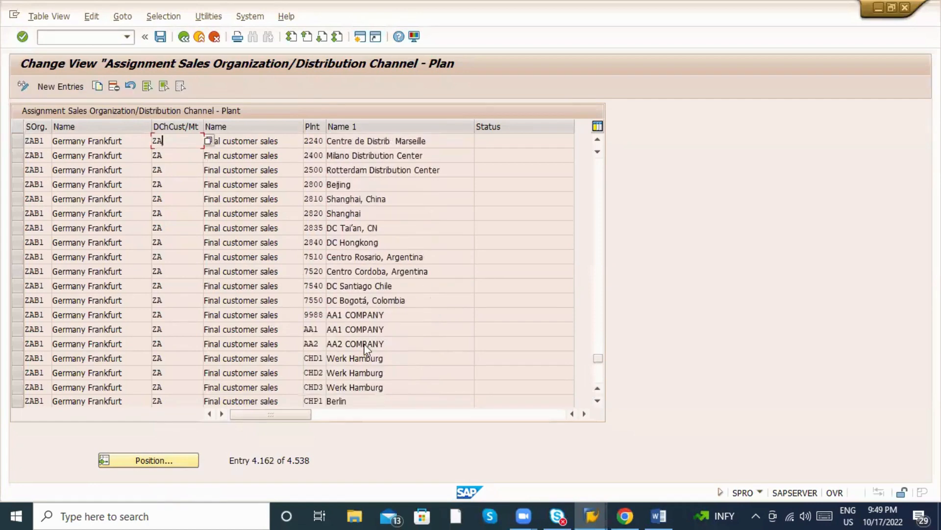
scroll(358, 353, "down", 10)
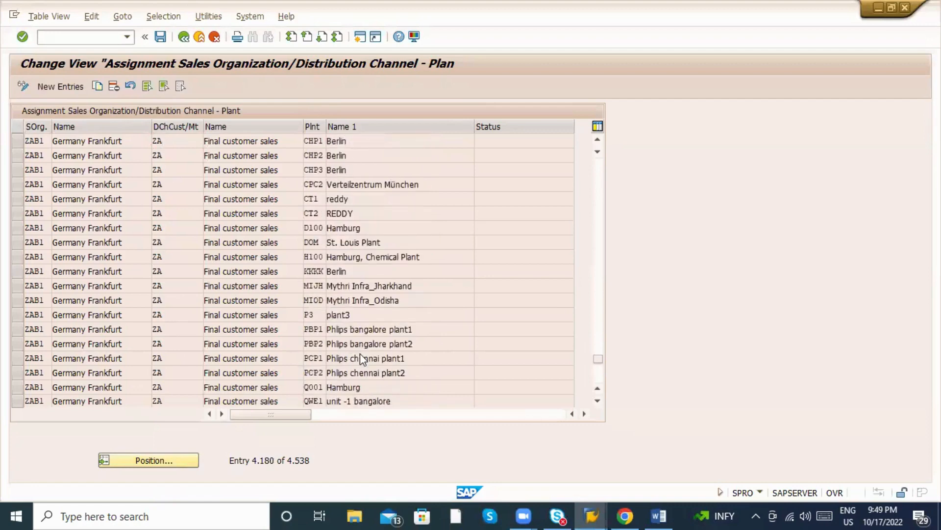
scroll(318, 351, "down", 1)
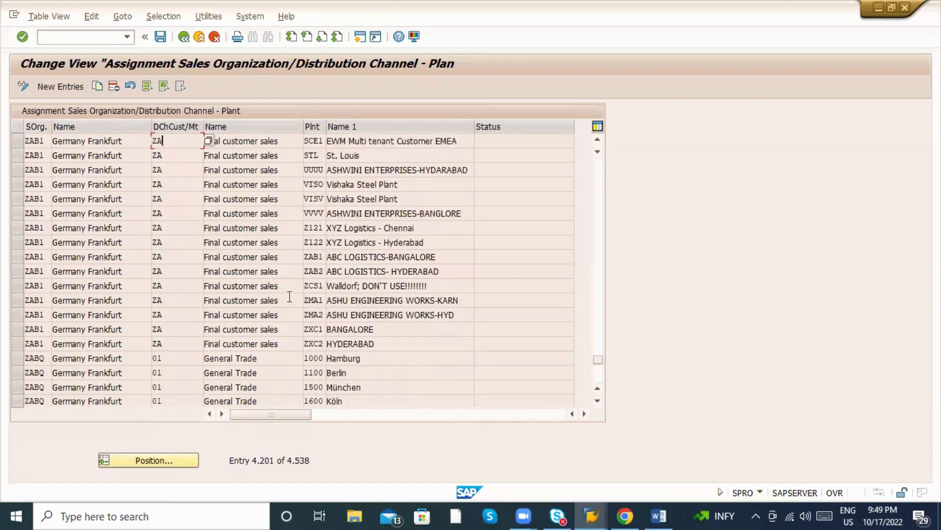
left_click(306, 258)
left_click(18, 258)
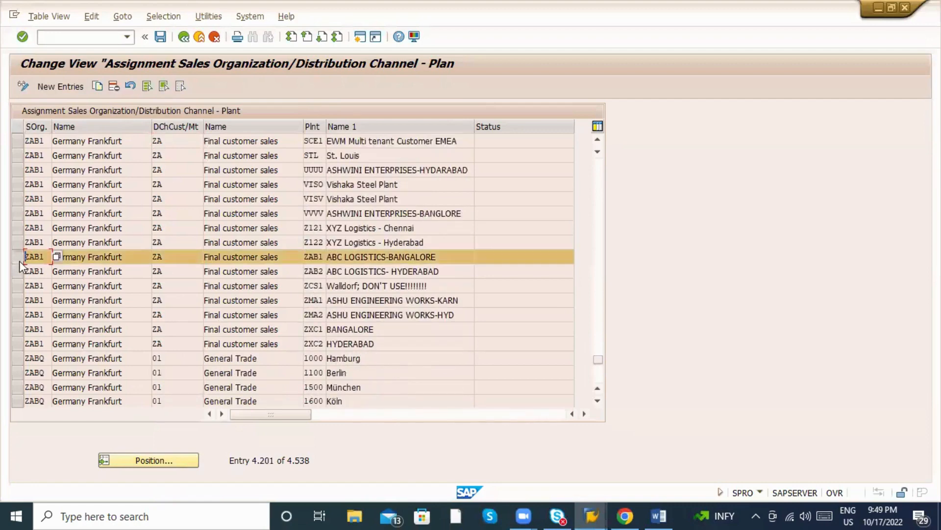
left_click(18, 272)
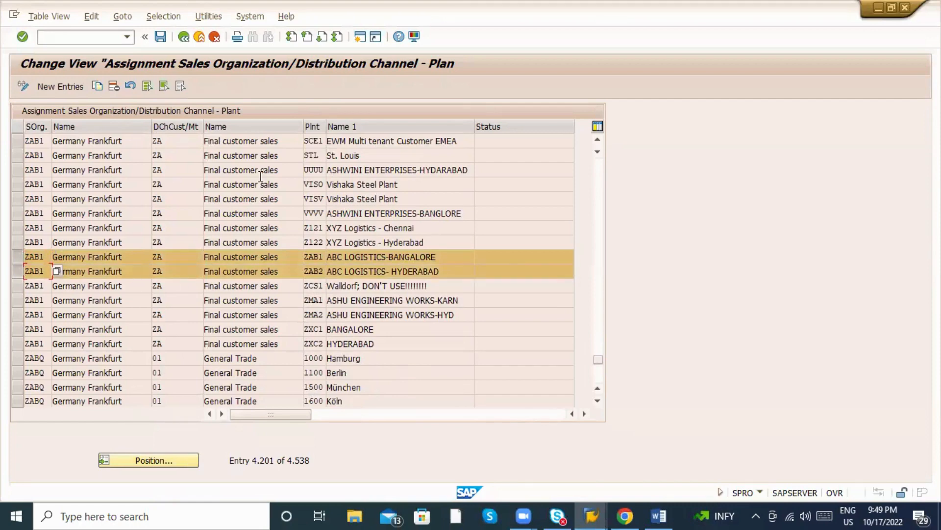
Back out of customizing to SAP Easy Access and switch to the Word notes.
left_click(185, 37)
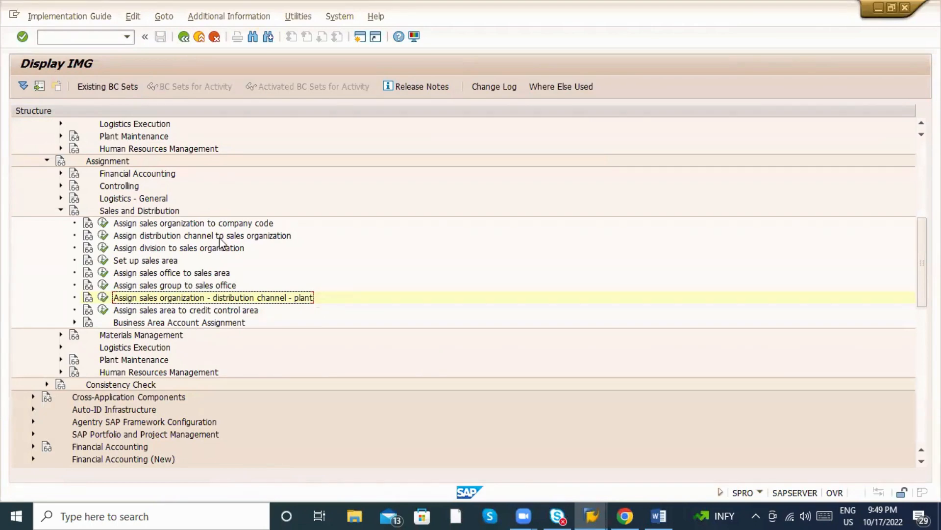
left_click(184, 38)
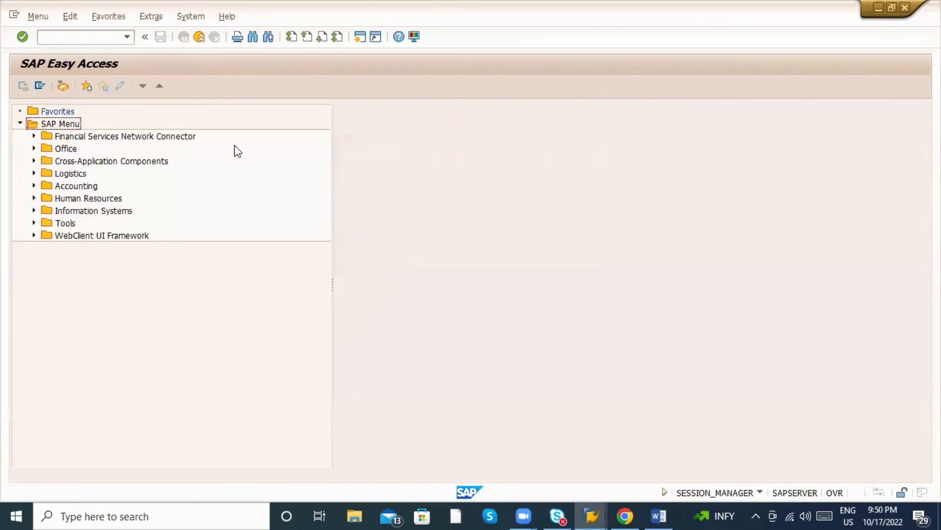
key("alt+Tab")
key("alt+Tab")
Show the Display PR, PO and MIRO lines above the Third Party Process notes in MM_9PM.
scroll(368, 331, "down", 4)
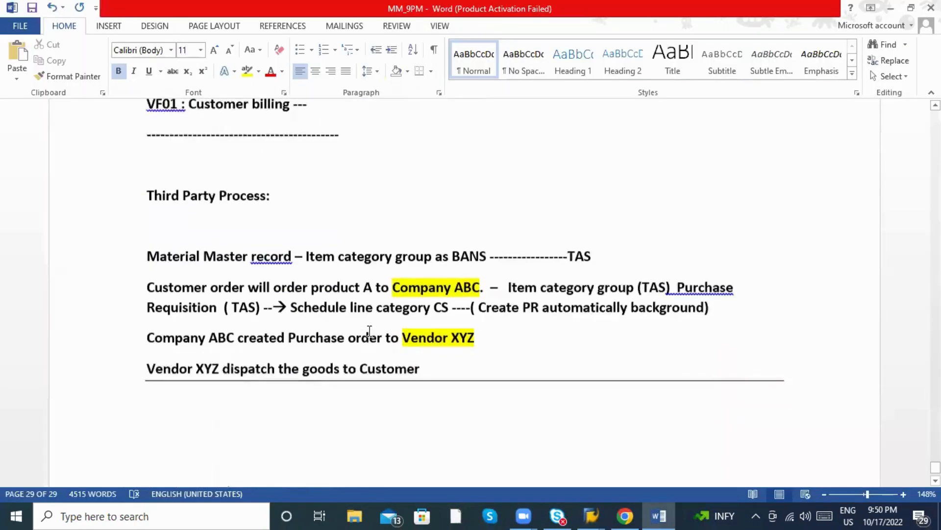
left_click(334, 387)
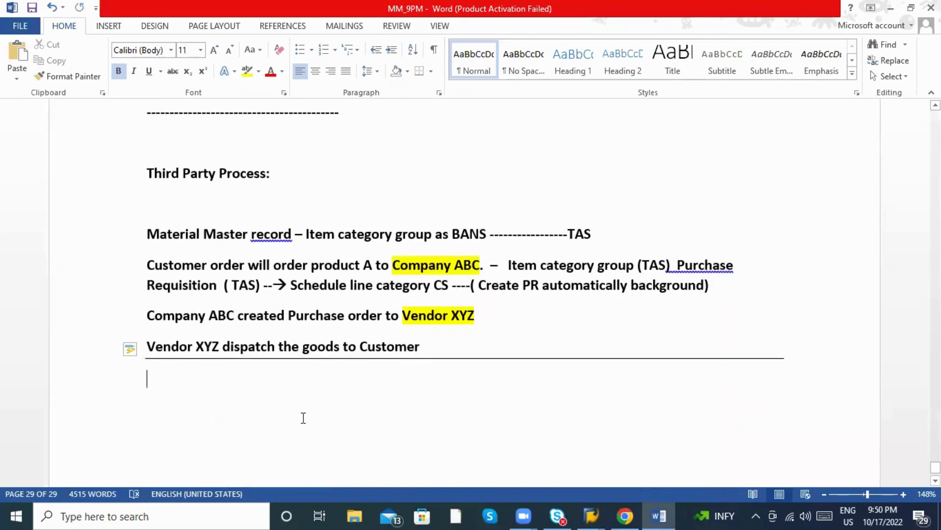
scroll(304, 418, "up", 3)
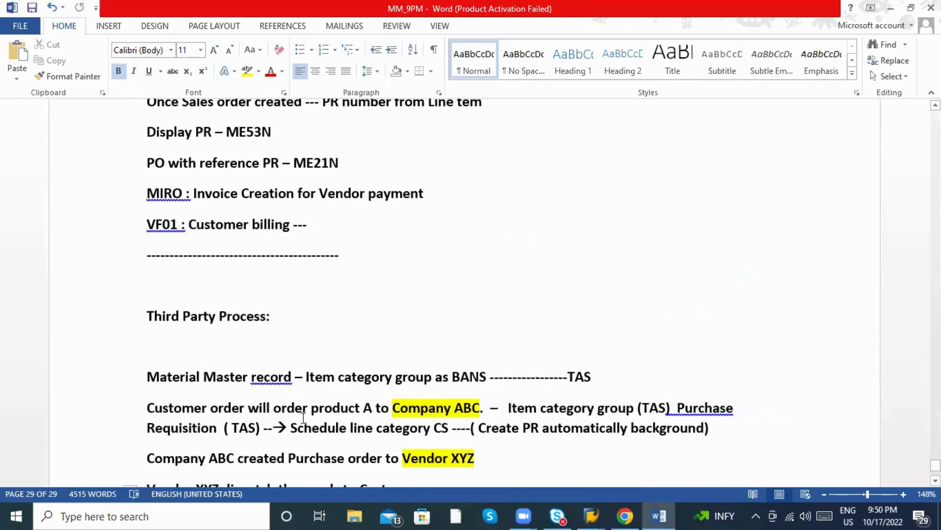
key("alt+Tab")
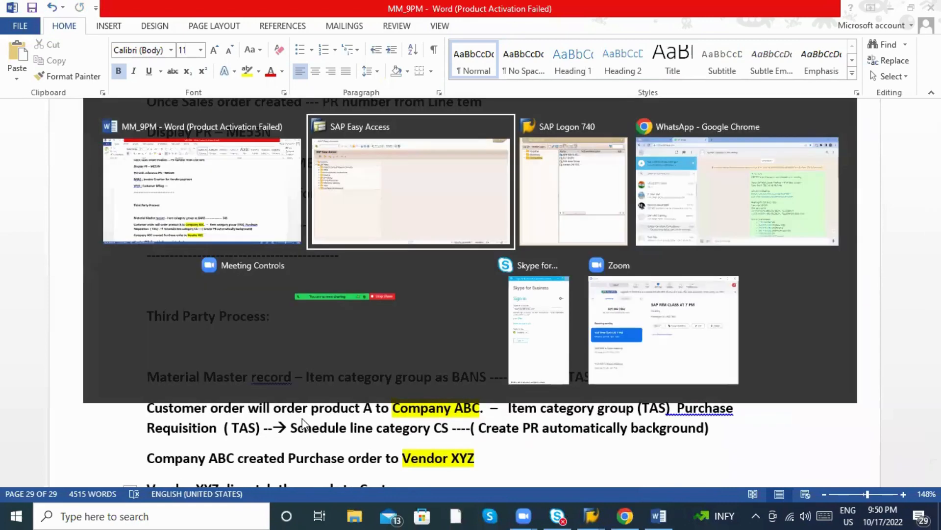
key("alt+shift+Tab")
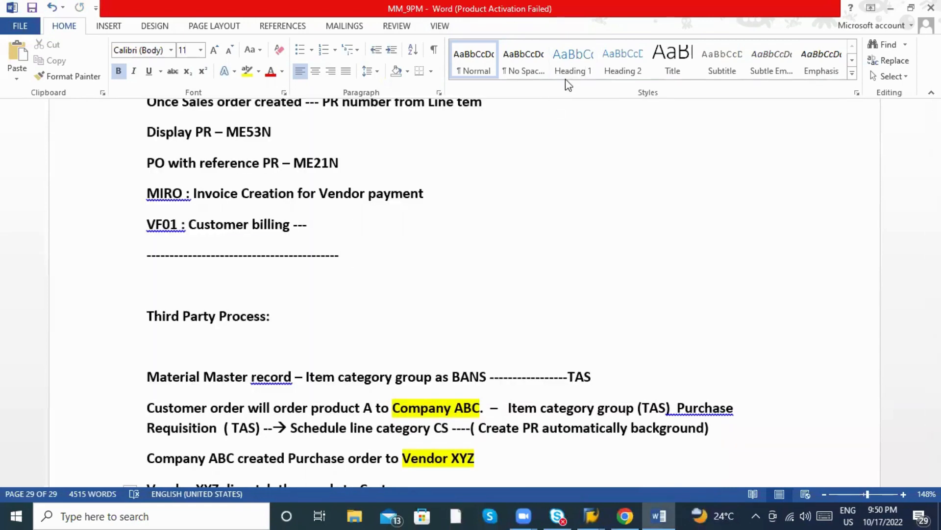